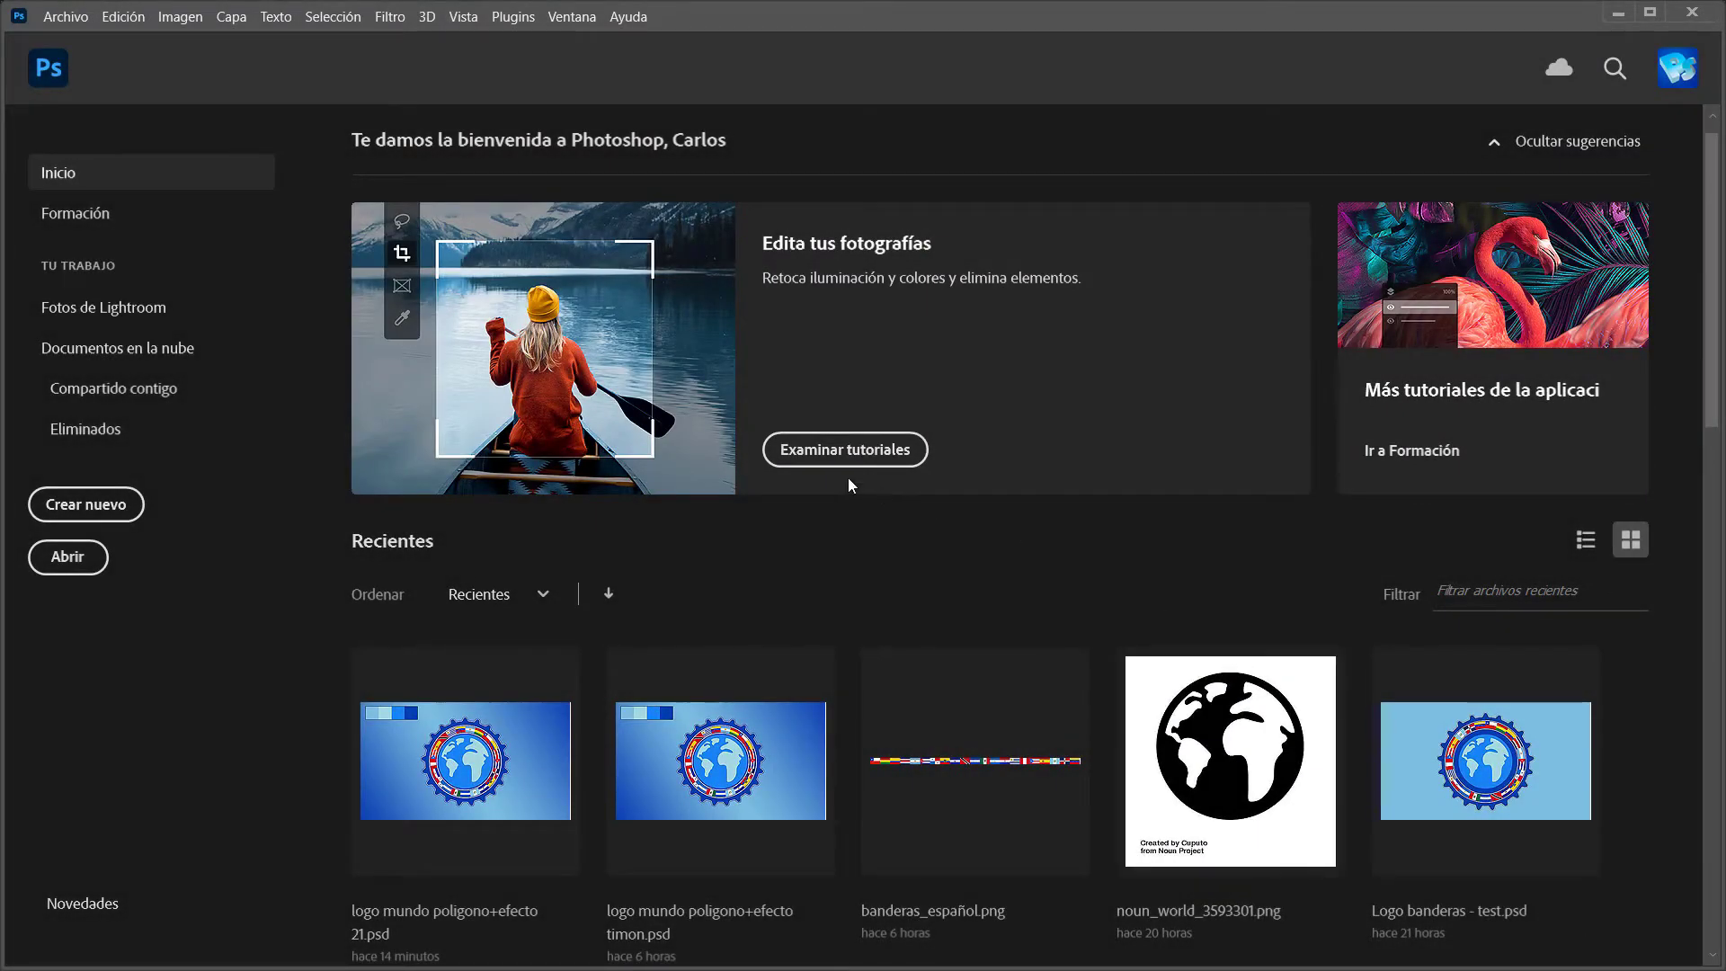
Create a 1920×1080 px, 72 ppi, RGB 16-bit document named 'Logo banderas'
{"action": "left_click", "coordinate": [65, 16]}
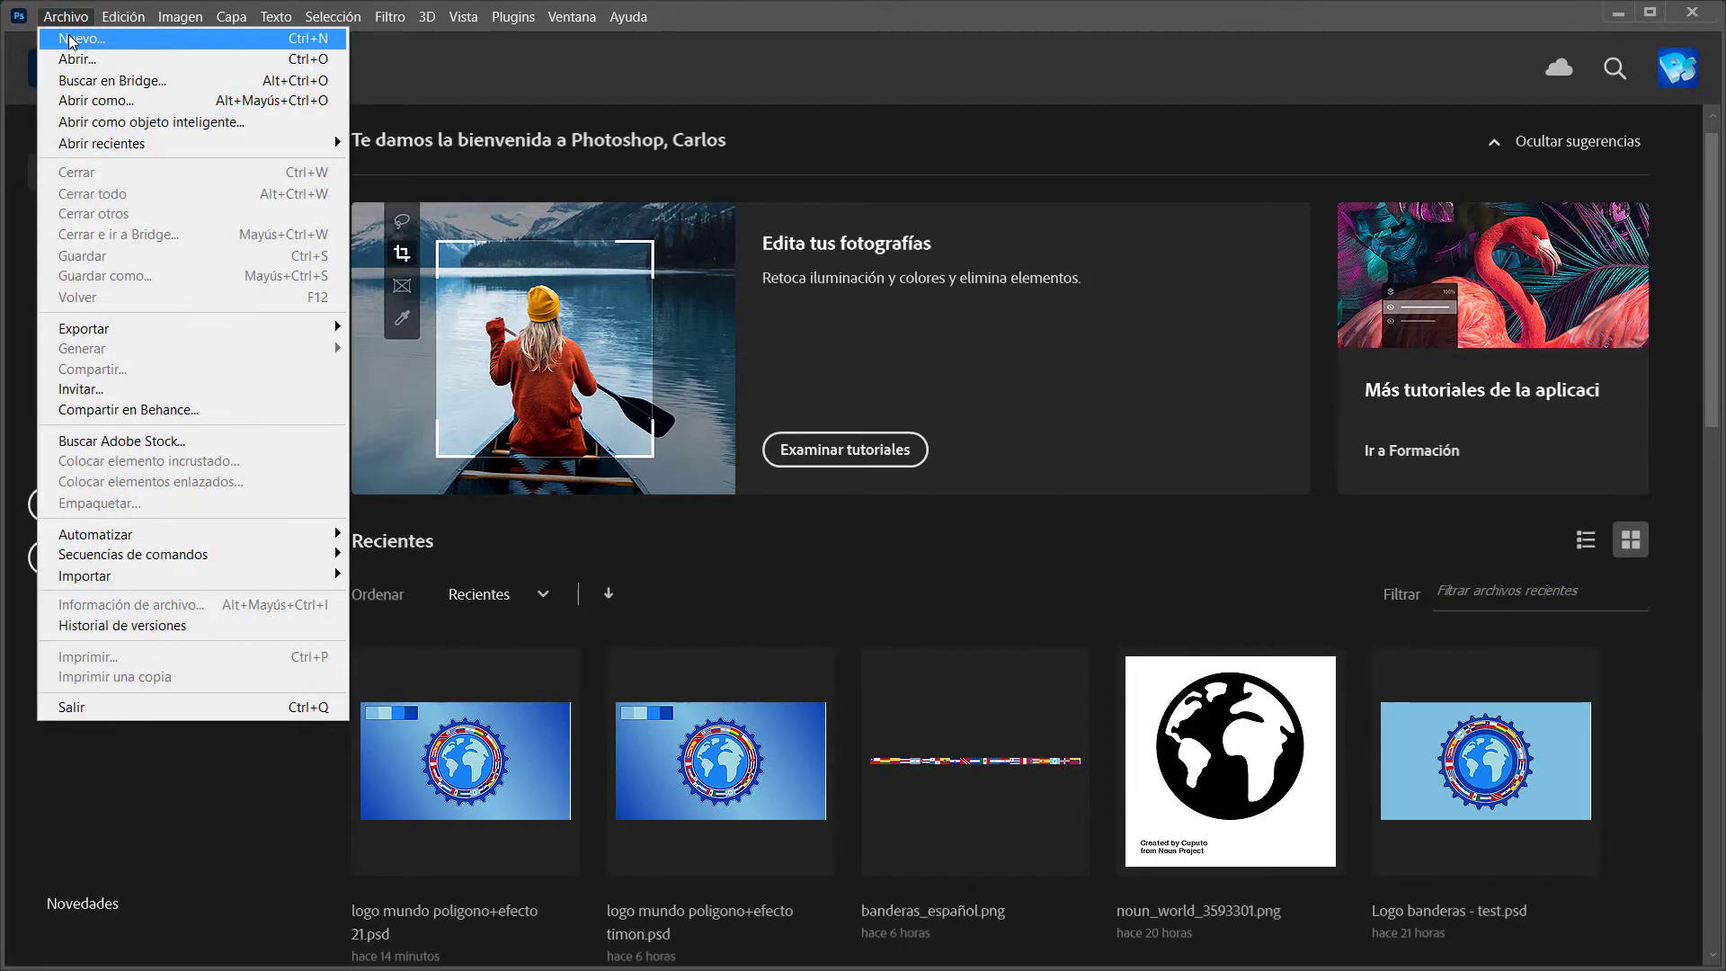
{"action": "left_click", "coordinate": [70, 39]}
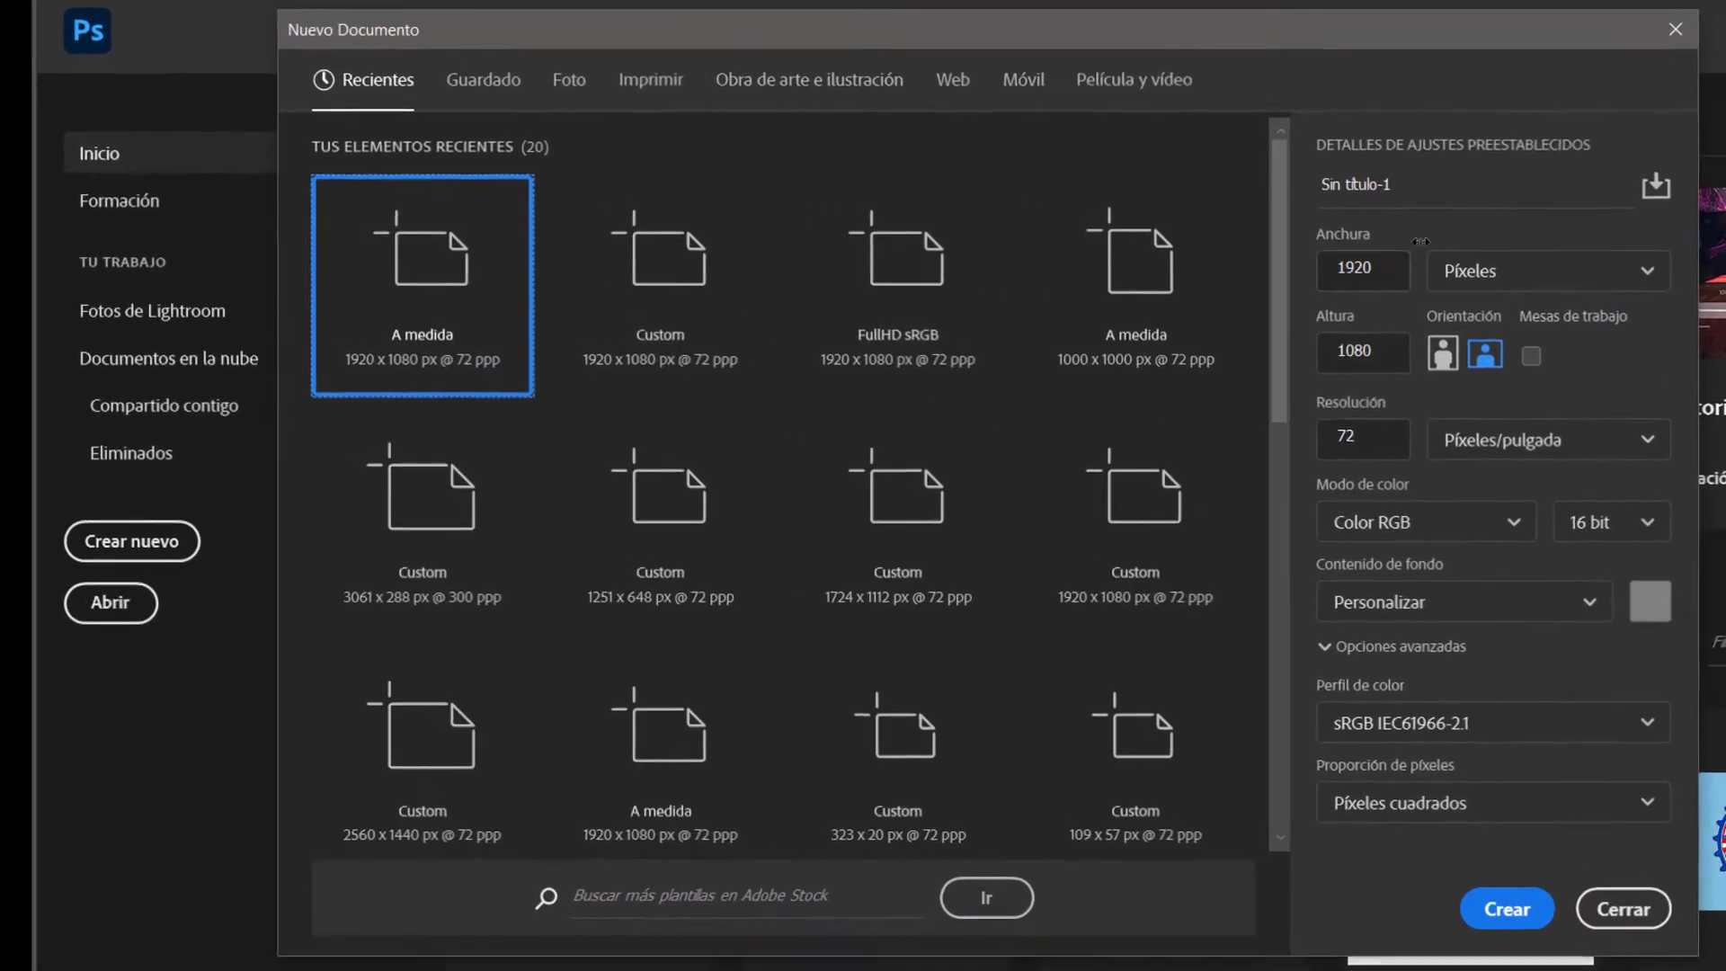
{"action": "left_click", "coordinate": [1417, 189]}
{"action": "type", "text": "L"}
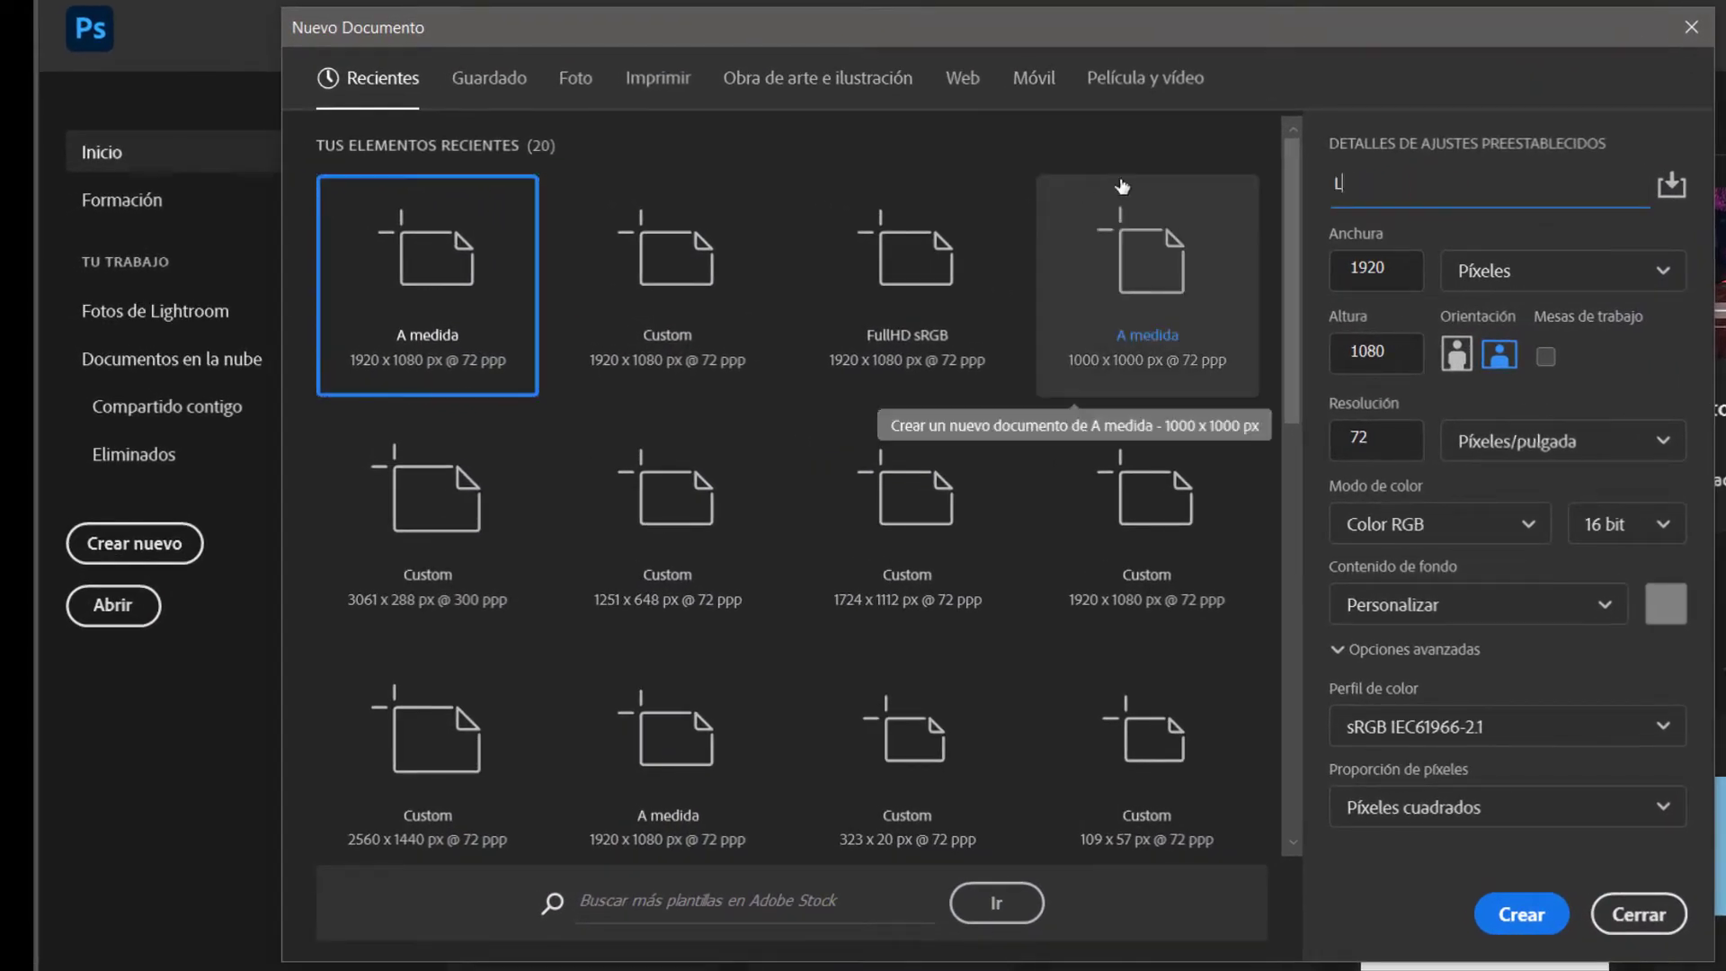
{"action": "type", "text": "ogo banderas"}
{"action": "left_click", "coordinate": [1395, 272]}
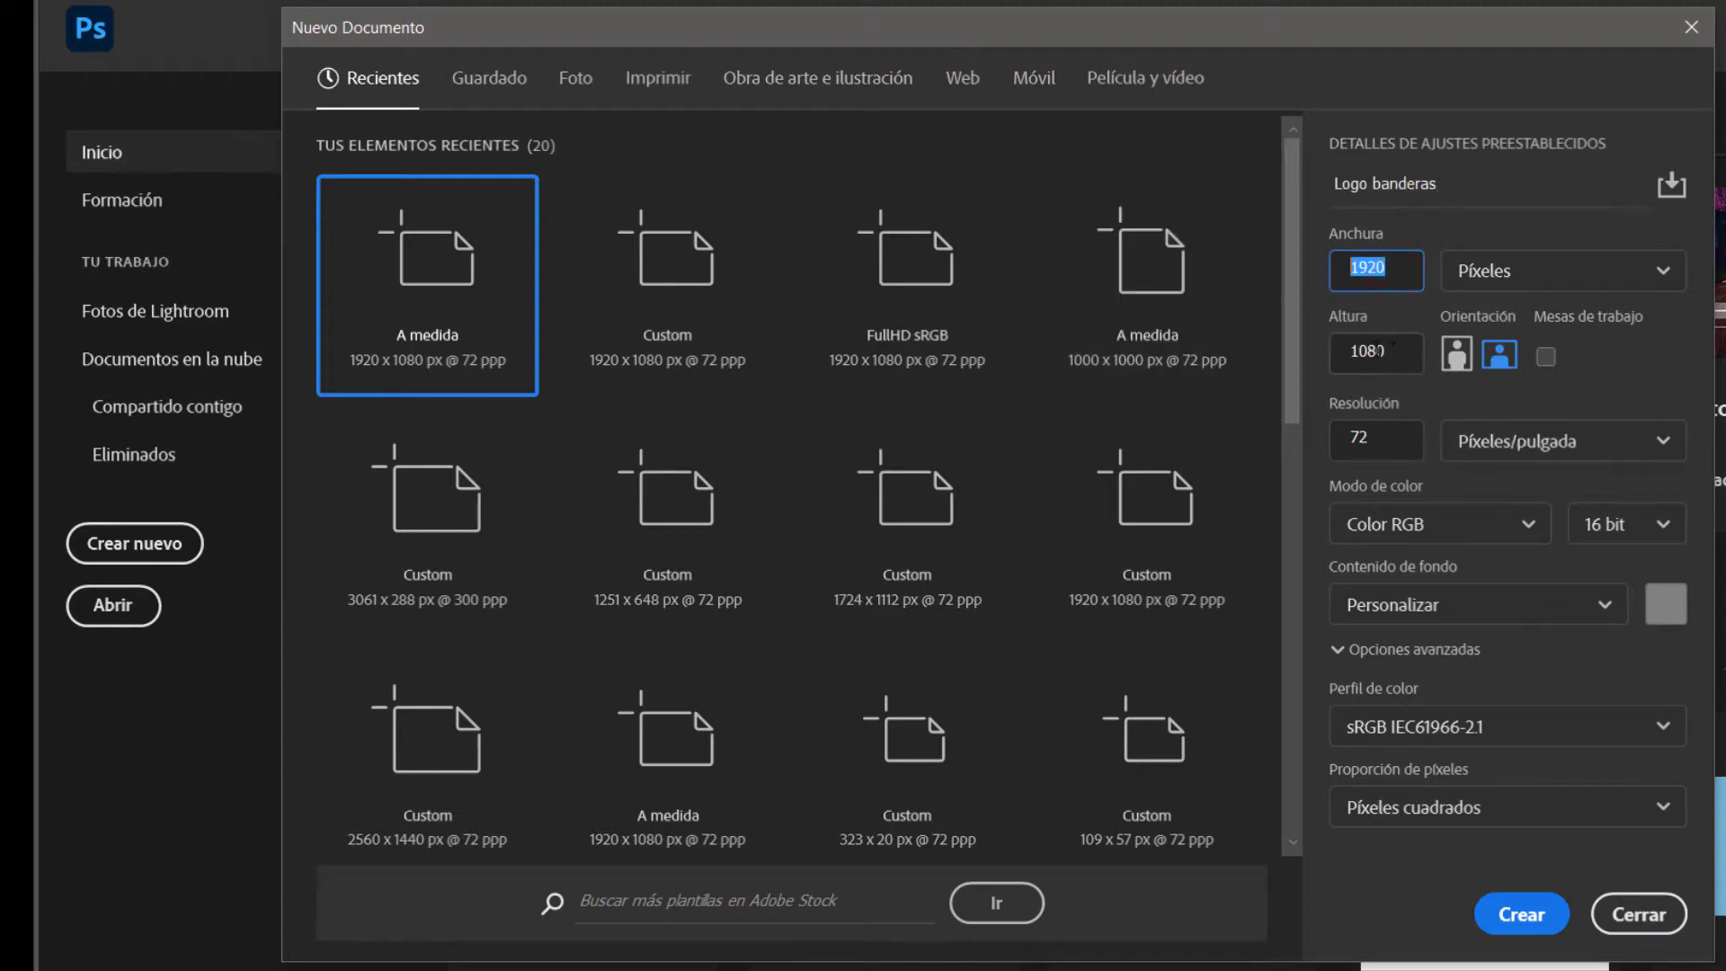
{"action": "left_click", "coordinate": [1393, 353]}
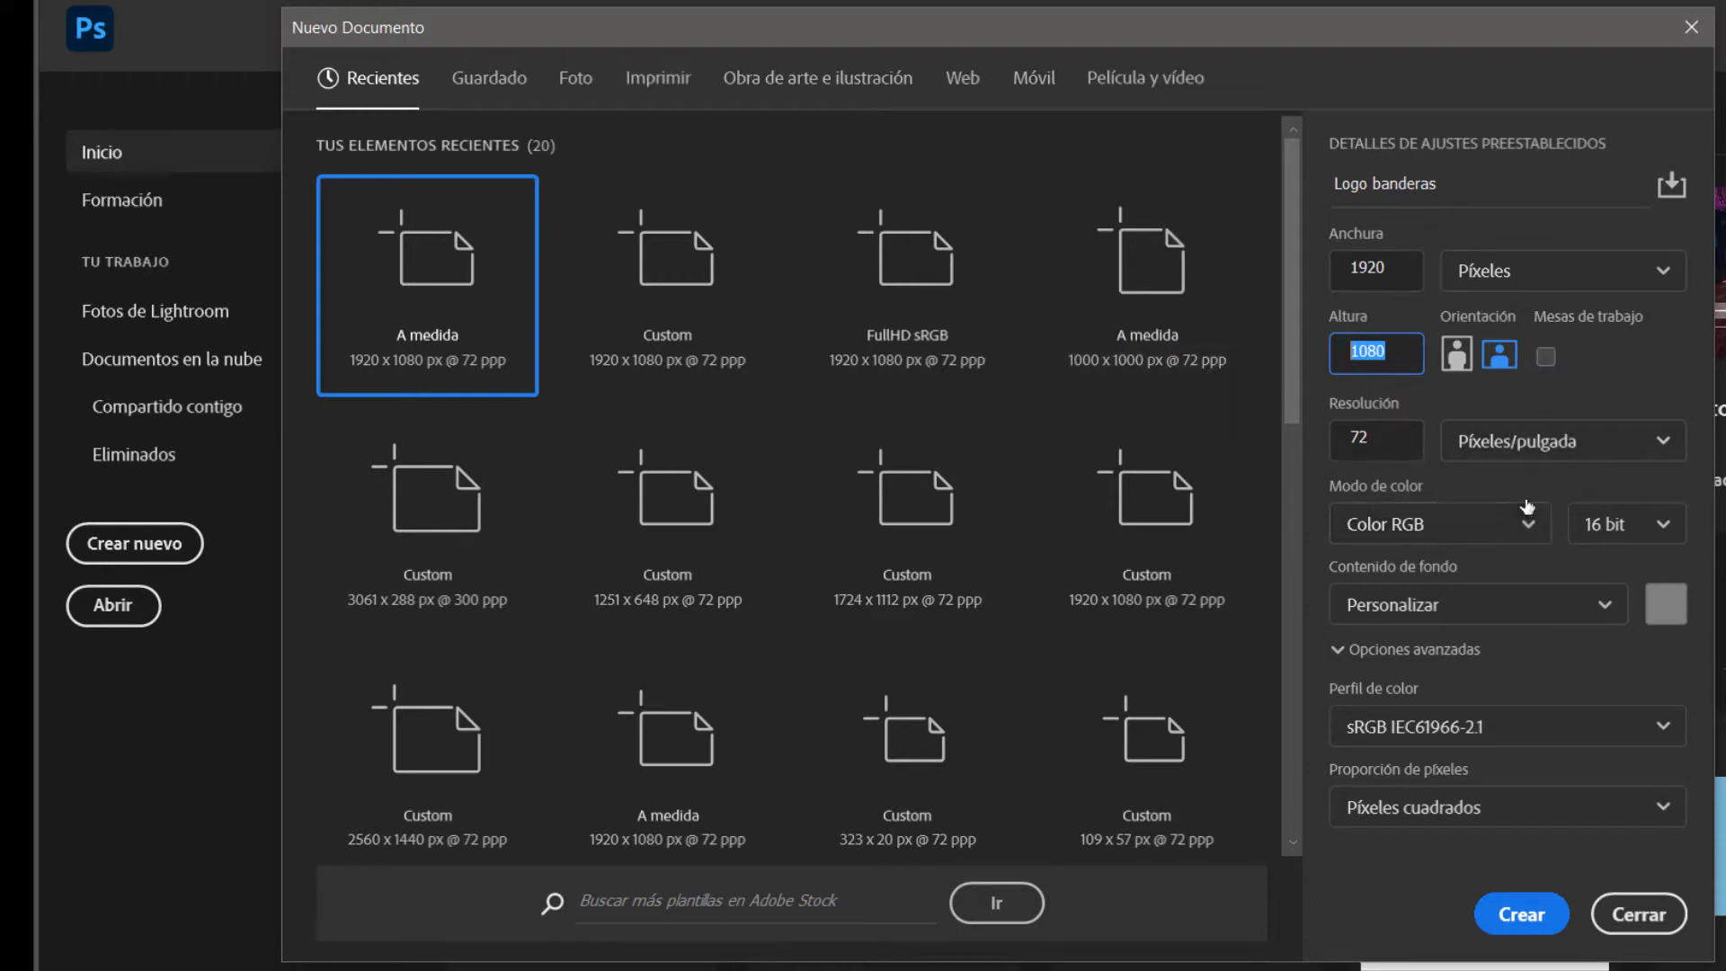
{"action": "left_click", "coordinate": [1395, 268]}
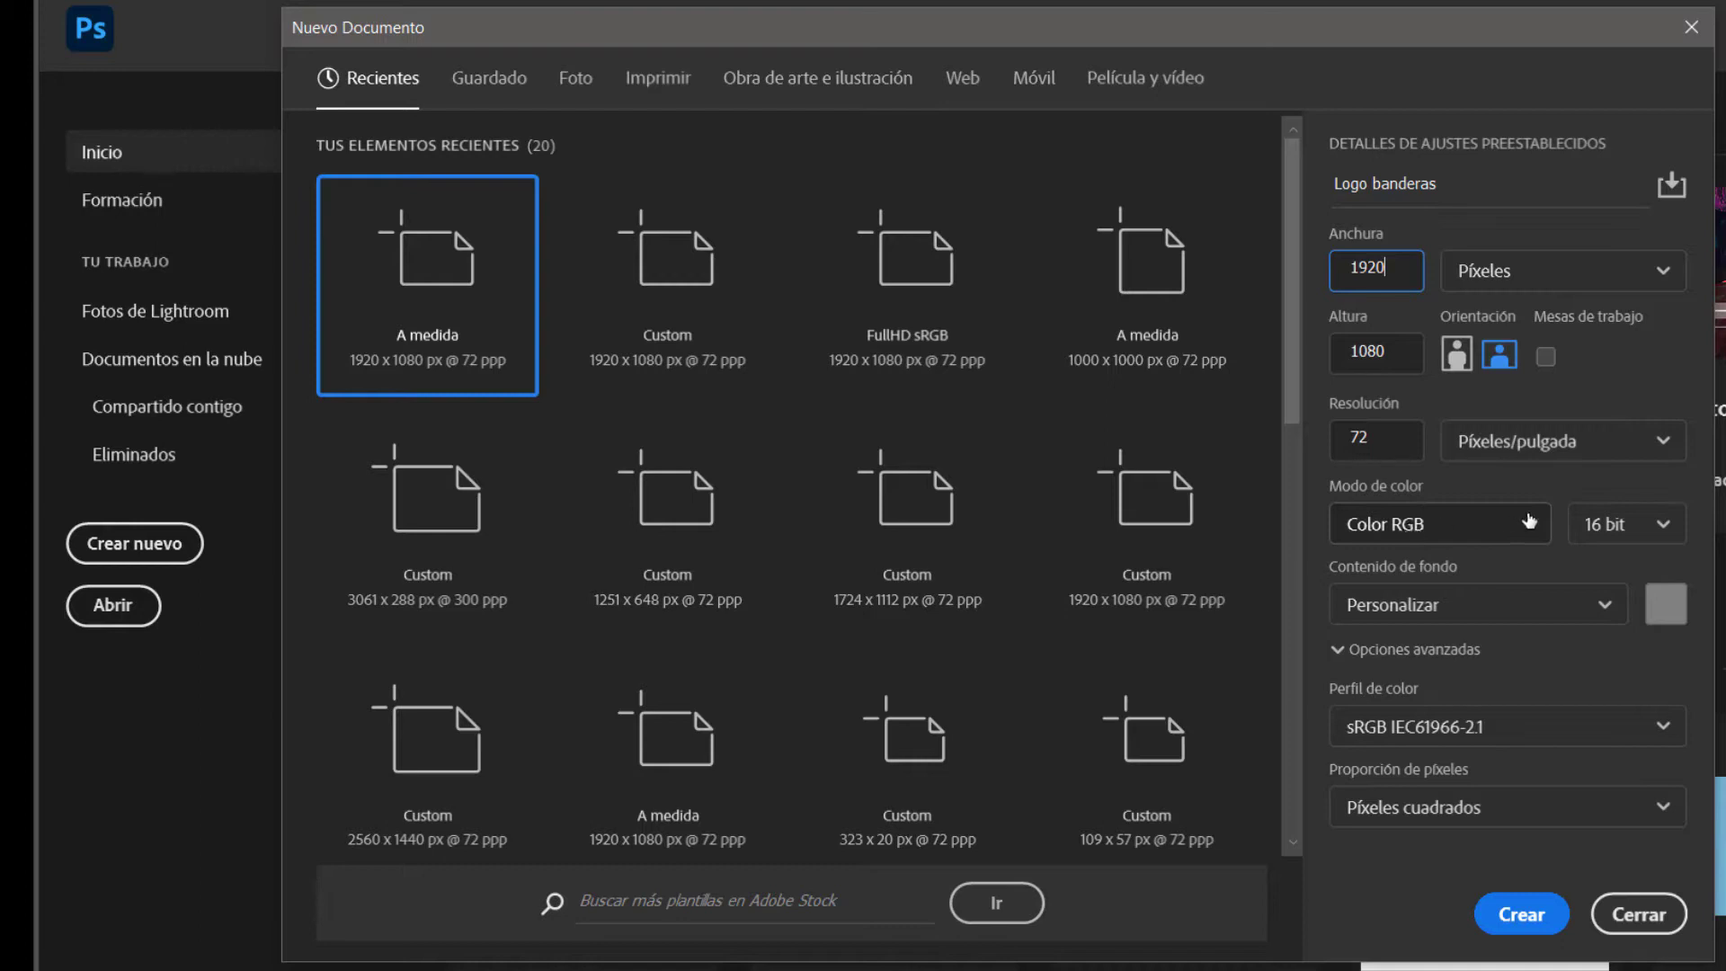
{"action": "left_click", "coordinate": [1615, 522]}
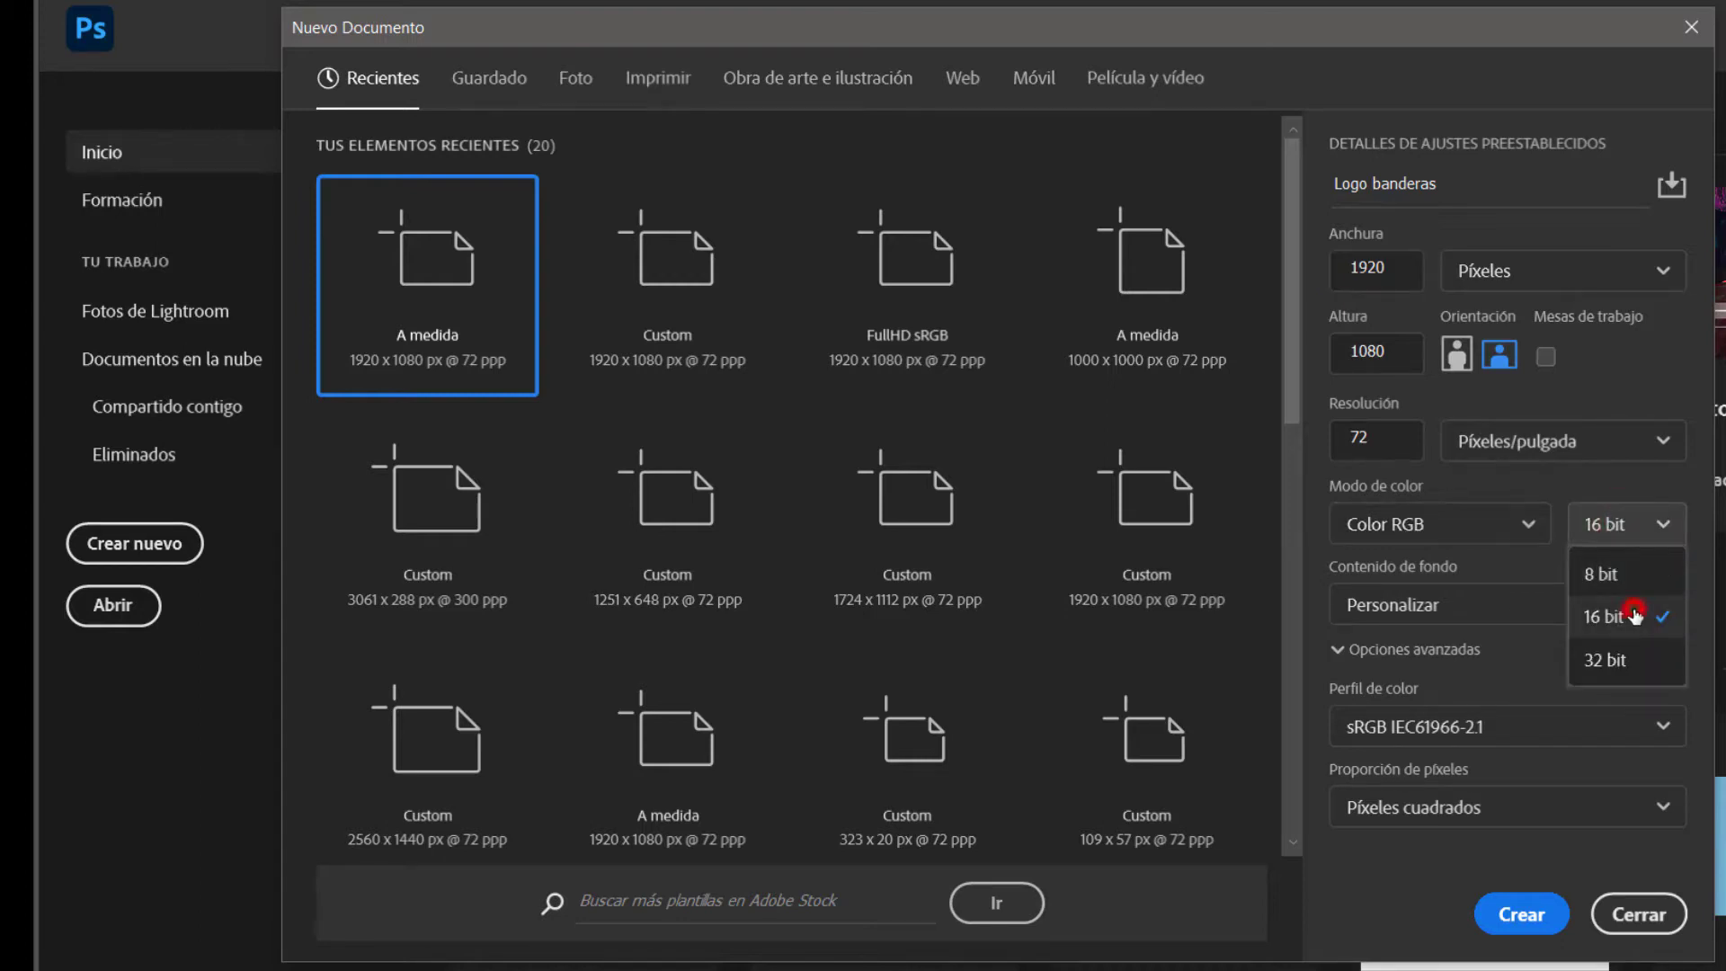
{"action": "left_click", "coordinate": [1634, 615]}
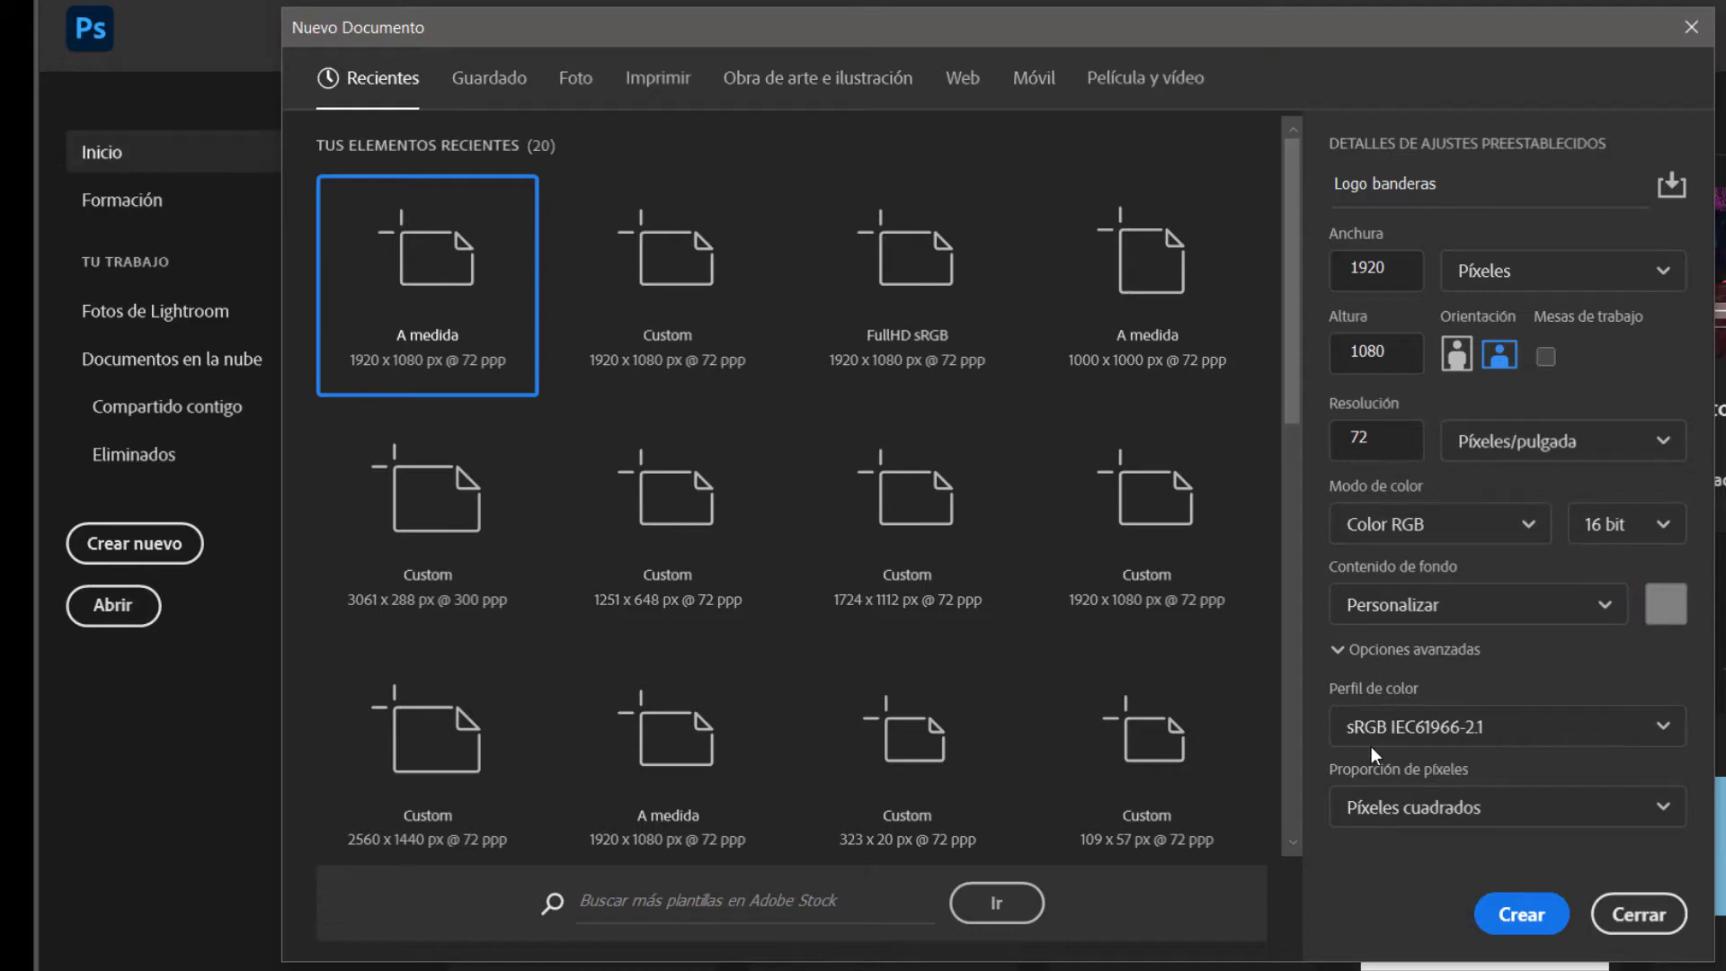
{"action": "left_click", "coordinate": [1521, 915]}
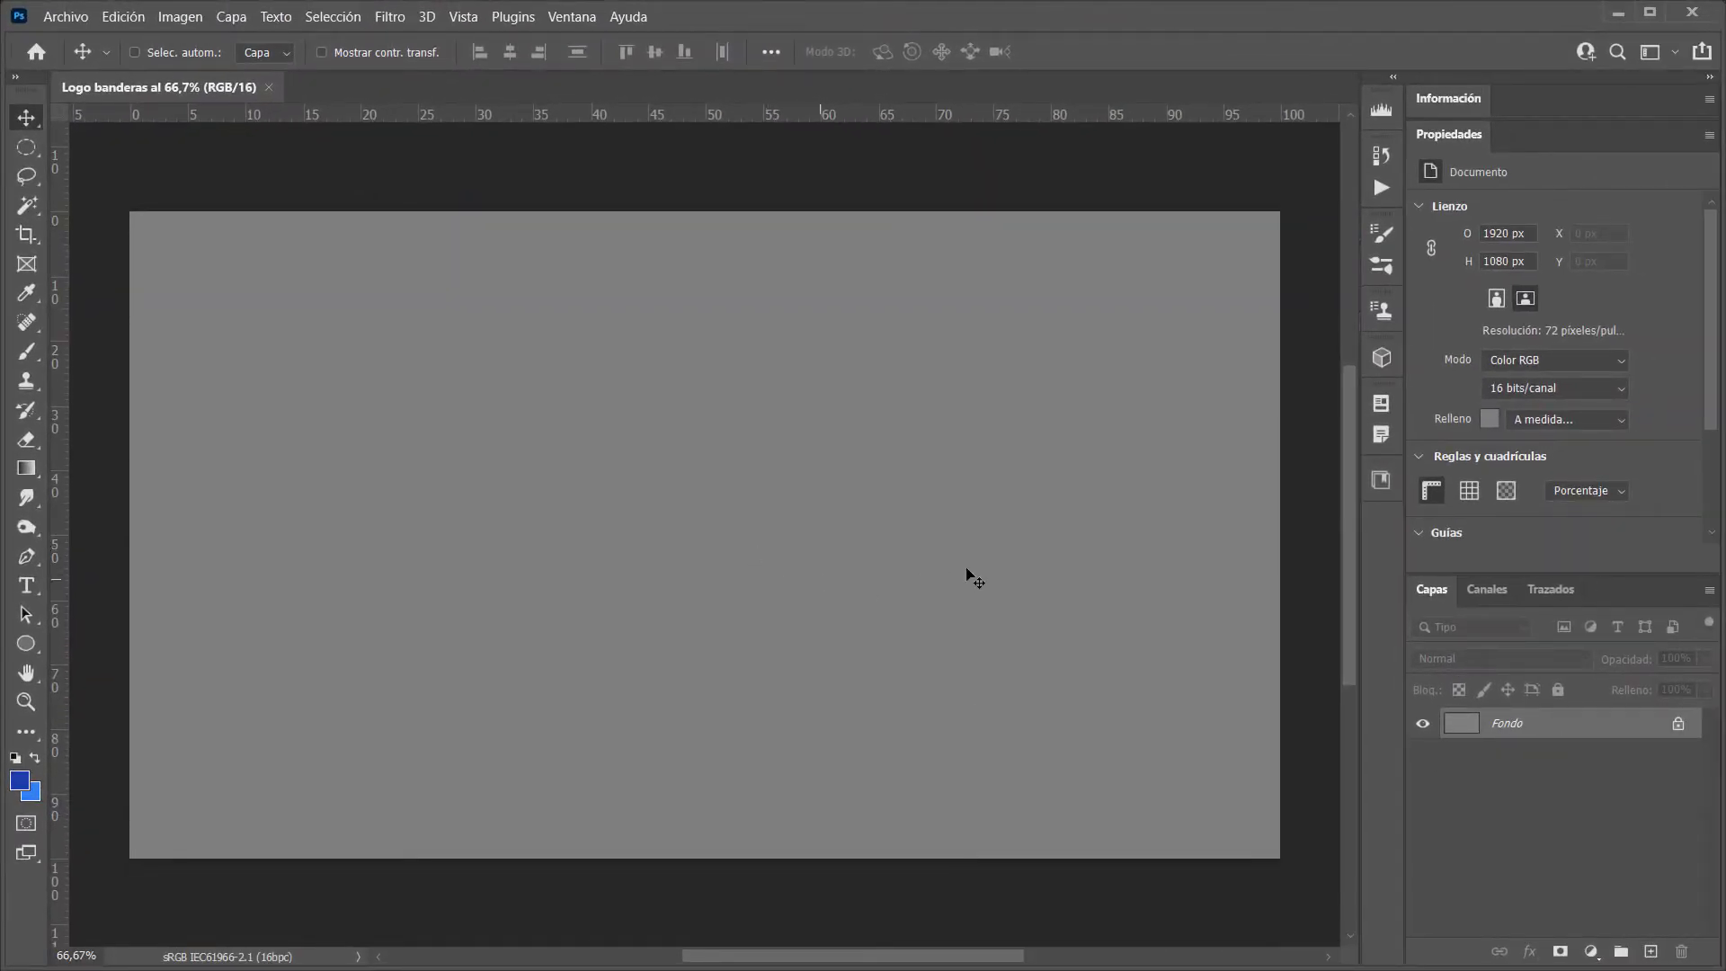
Place paleta_colores.png on the canvas and move it toward the top-left
{"action": "key", "text": "alt+Tab"}
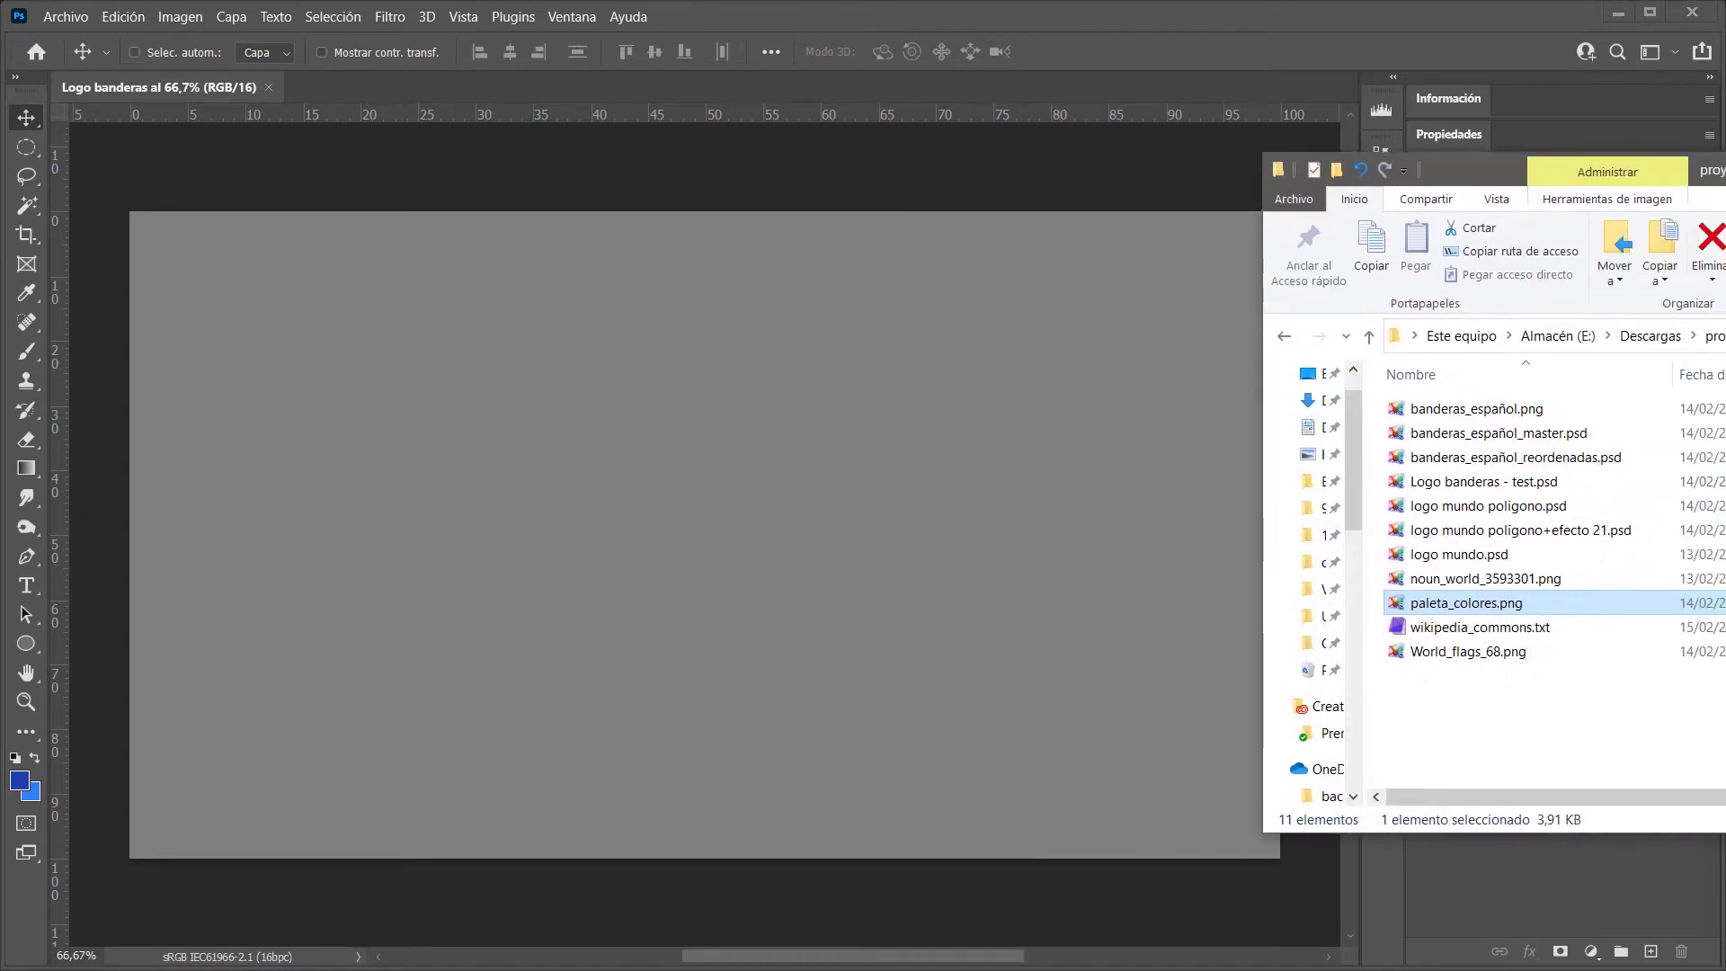
{"action": "left_click_drag", "start_coordinate": [1407, 607], "coordinate": [735, 415]}
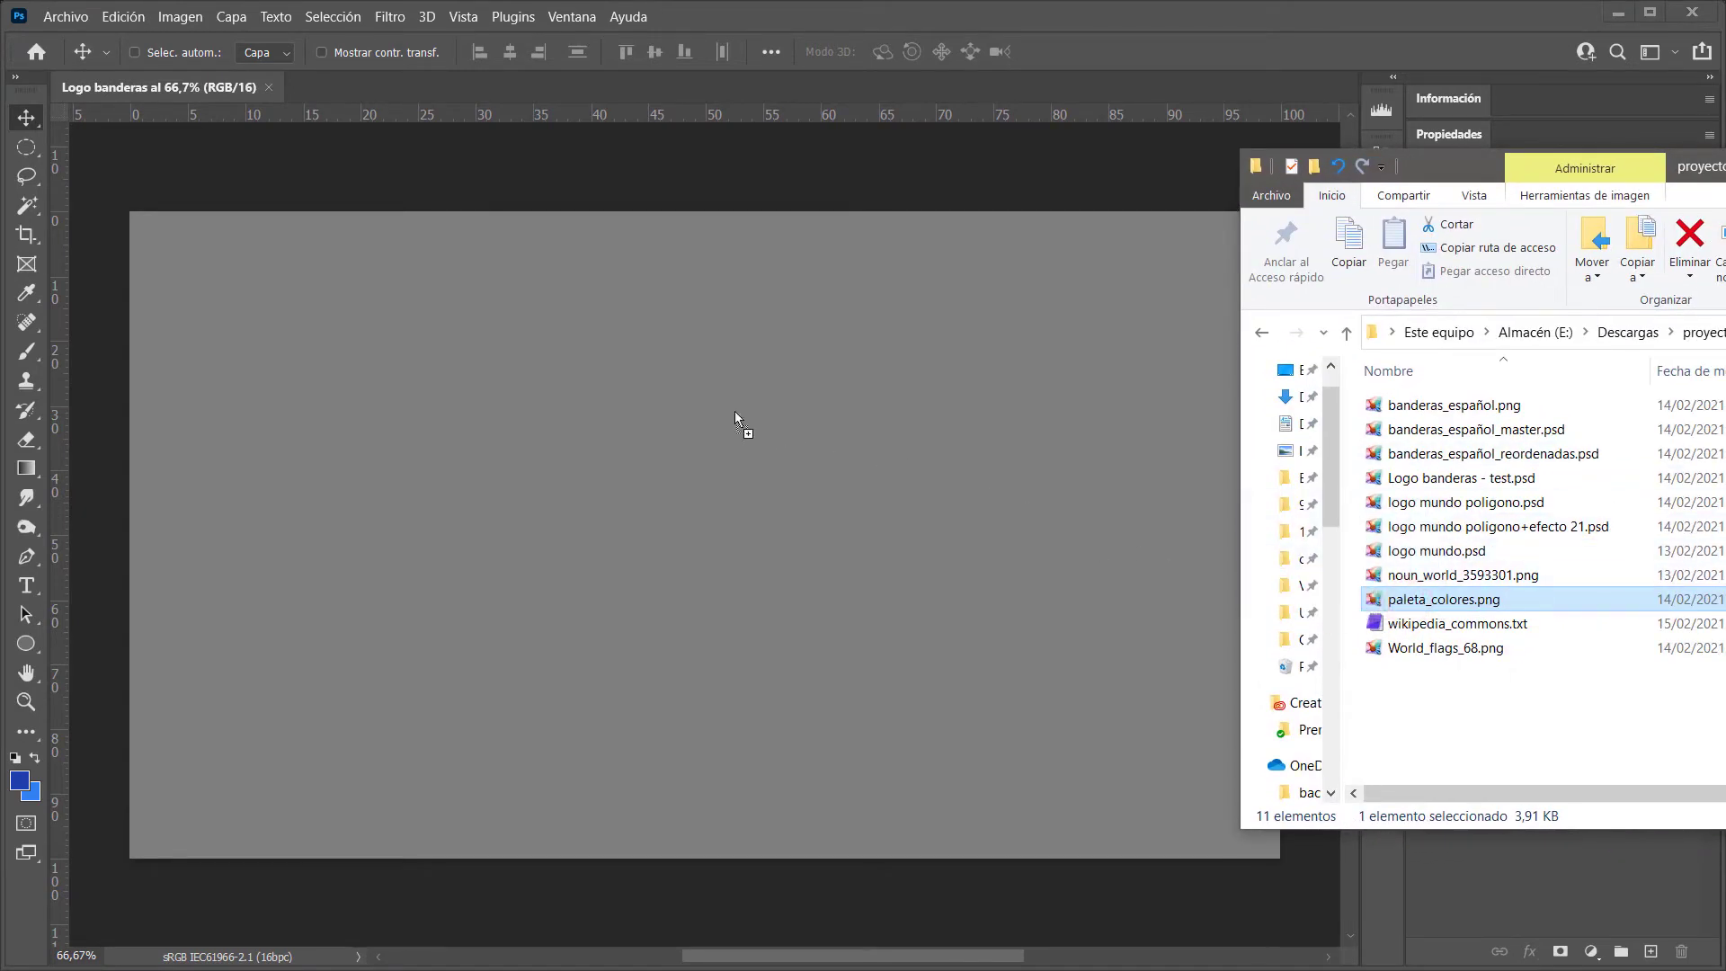
{"action": "left_click_drag", "start_coordinate": [471, 412], "coordinate": [472, 412]}
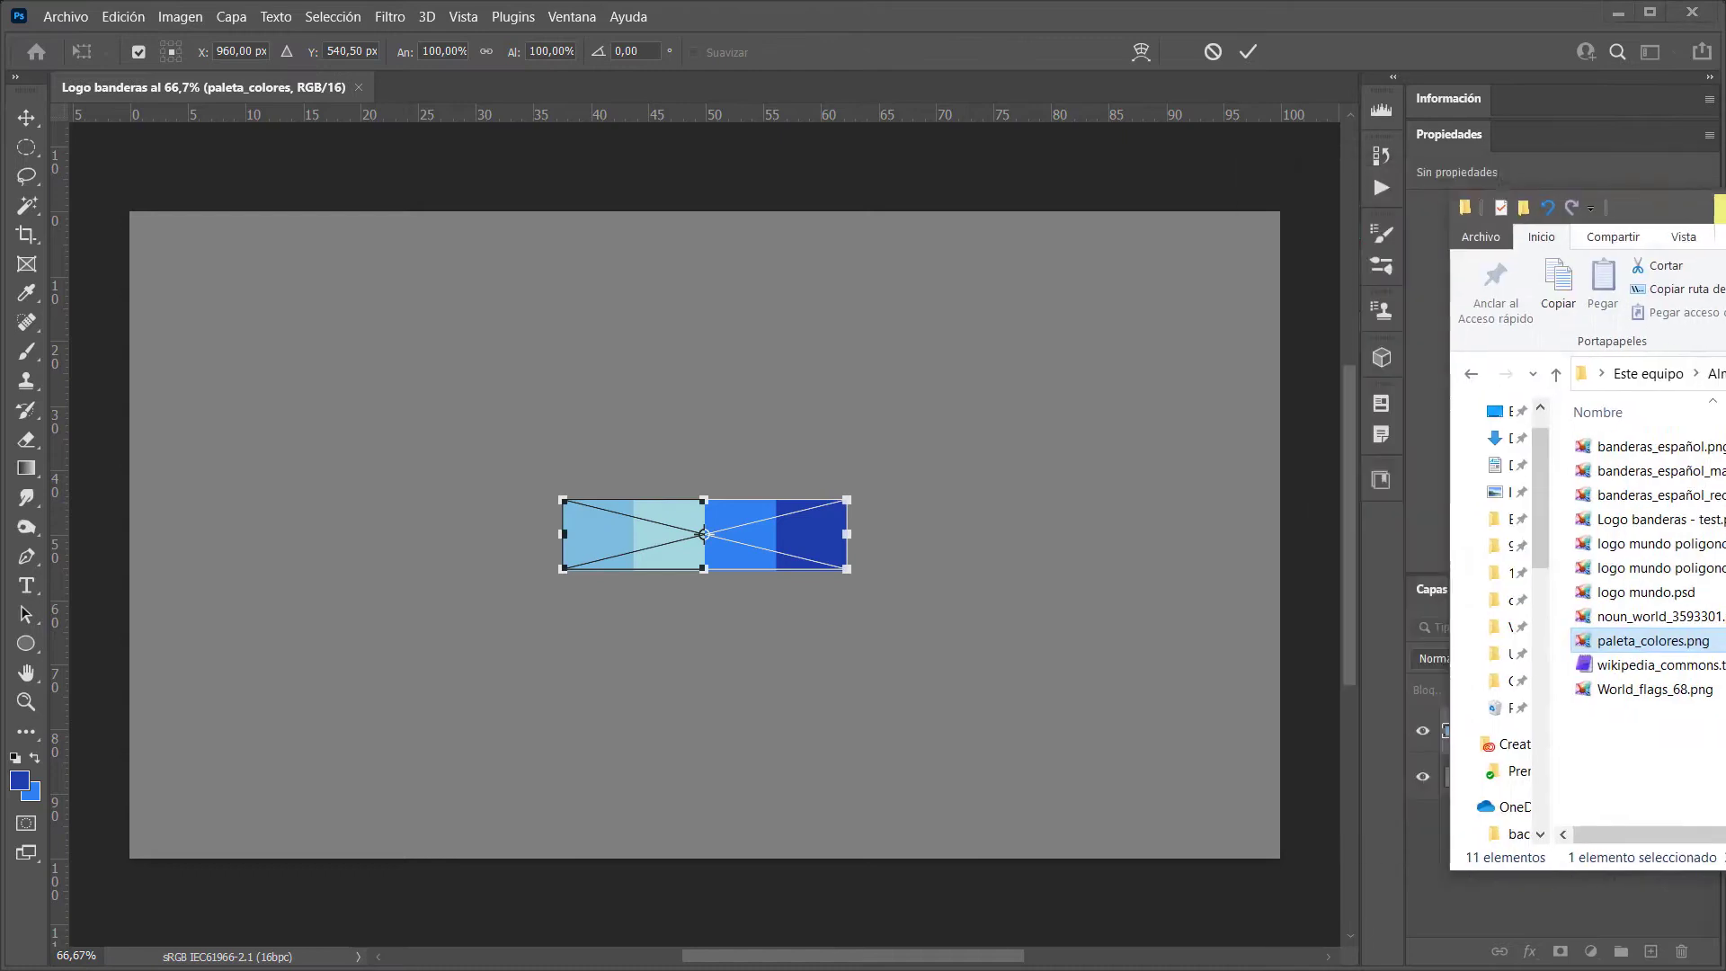
{"action": "left_click", "coordinate": [1248, 51]}
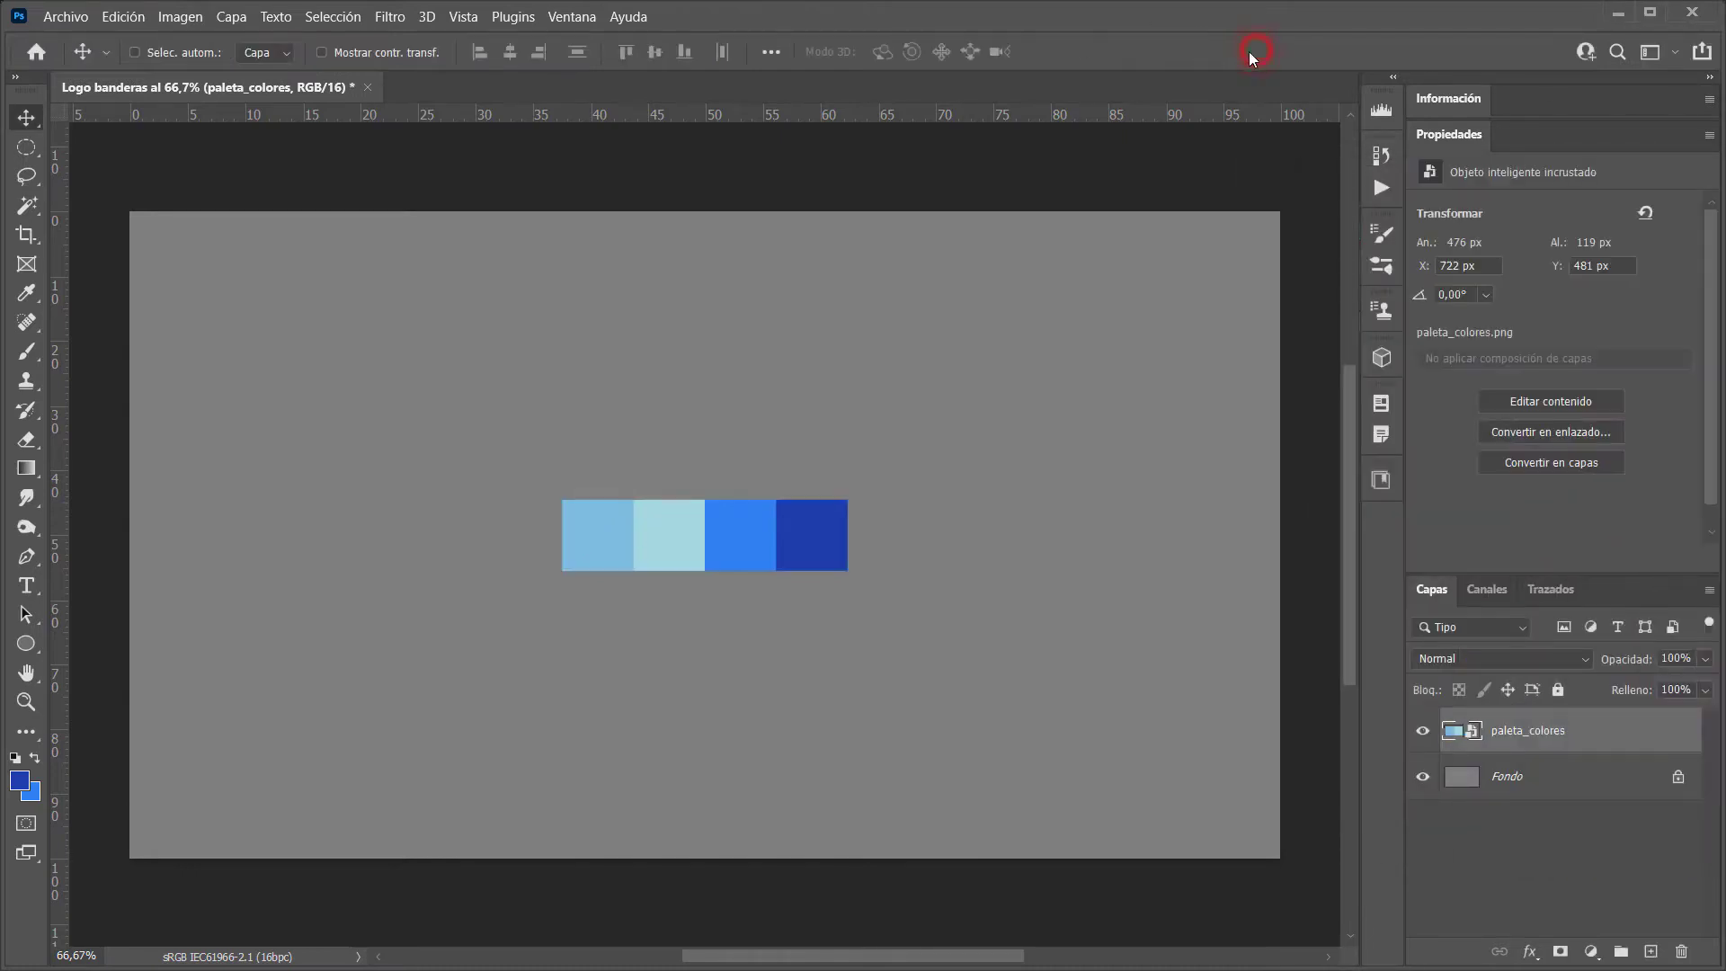
{"action": "left_click_drag", "start_coordinate": [722, 550], "coordinate": [297, 308]}
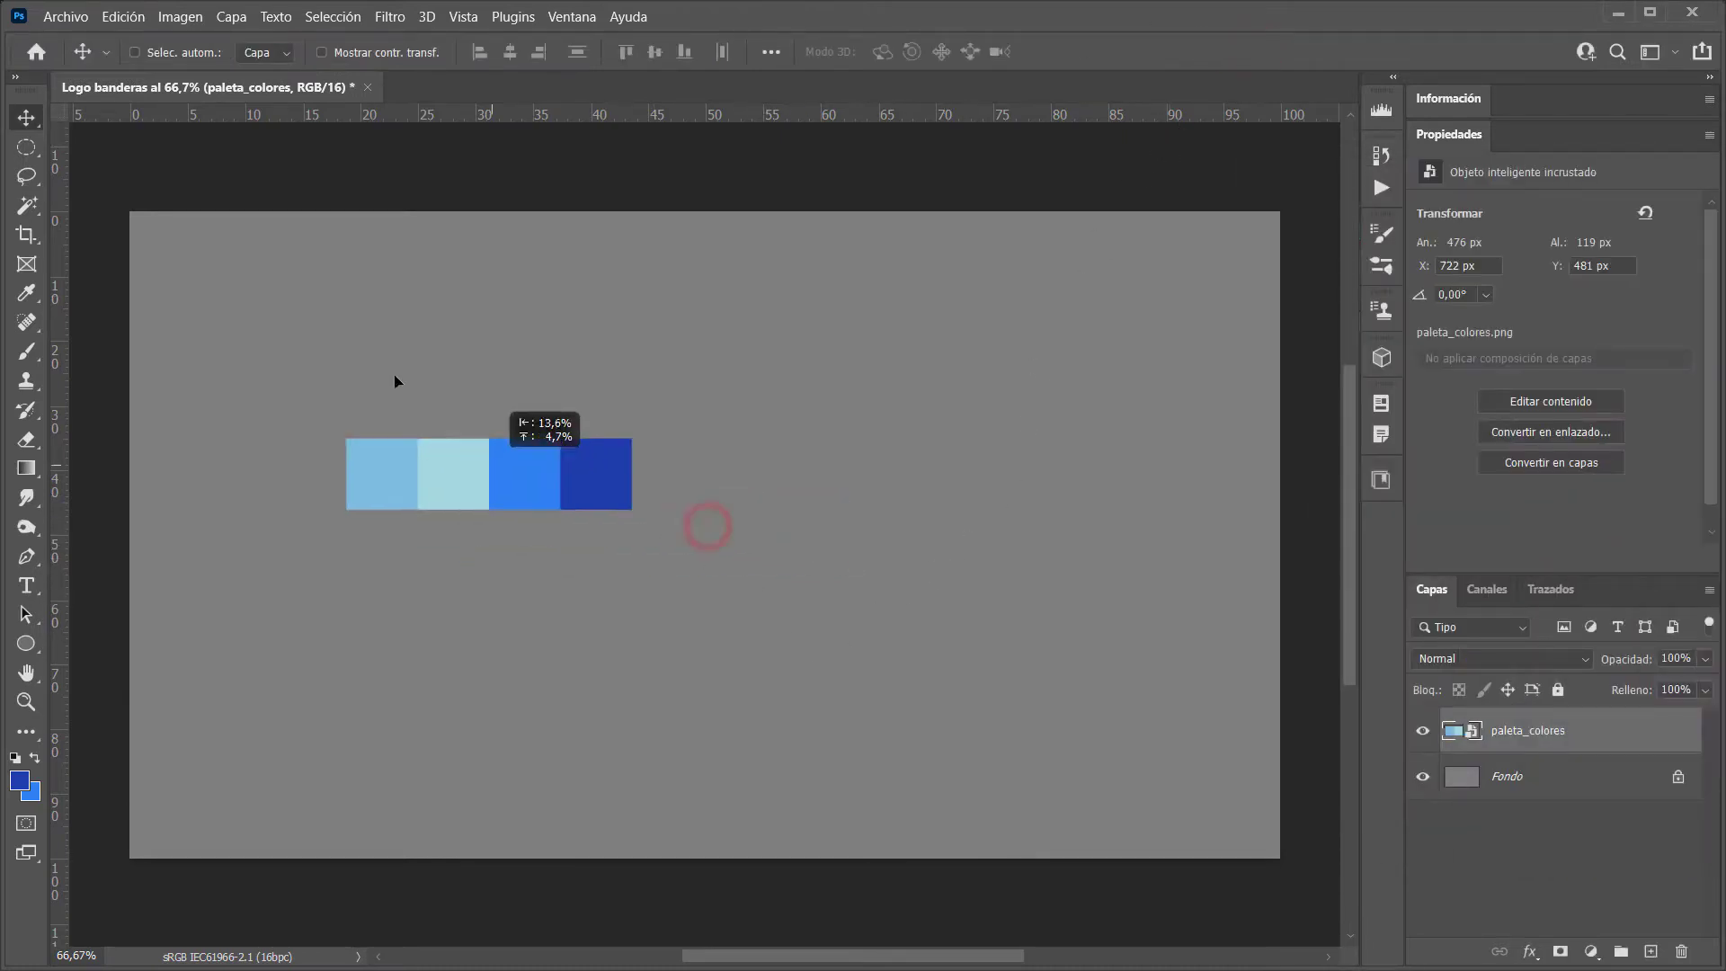
Scale the palette image to about 66.49% and snug it against the top-left edge
{"action": "key", "text": "ctrl+t"}
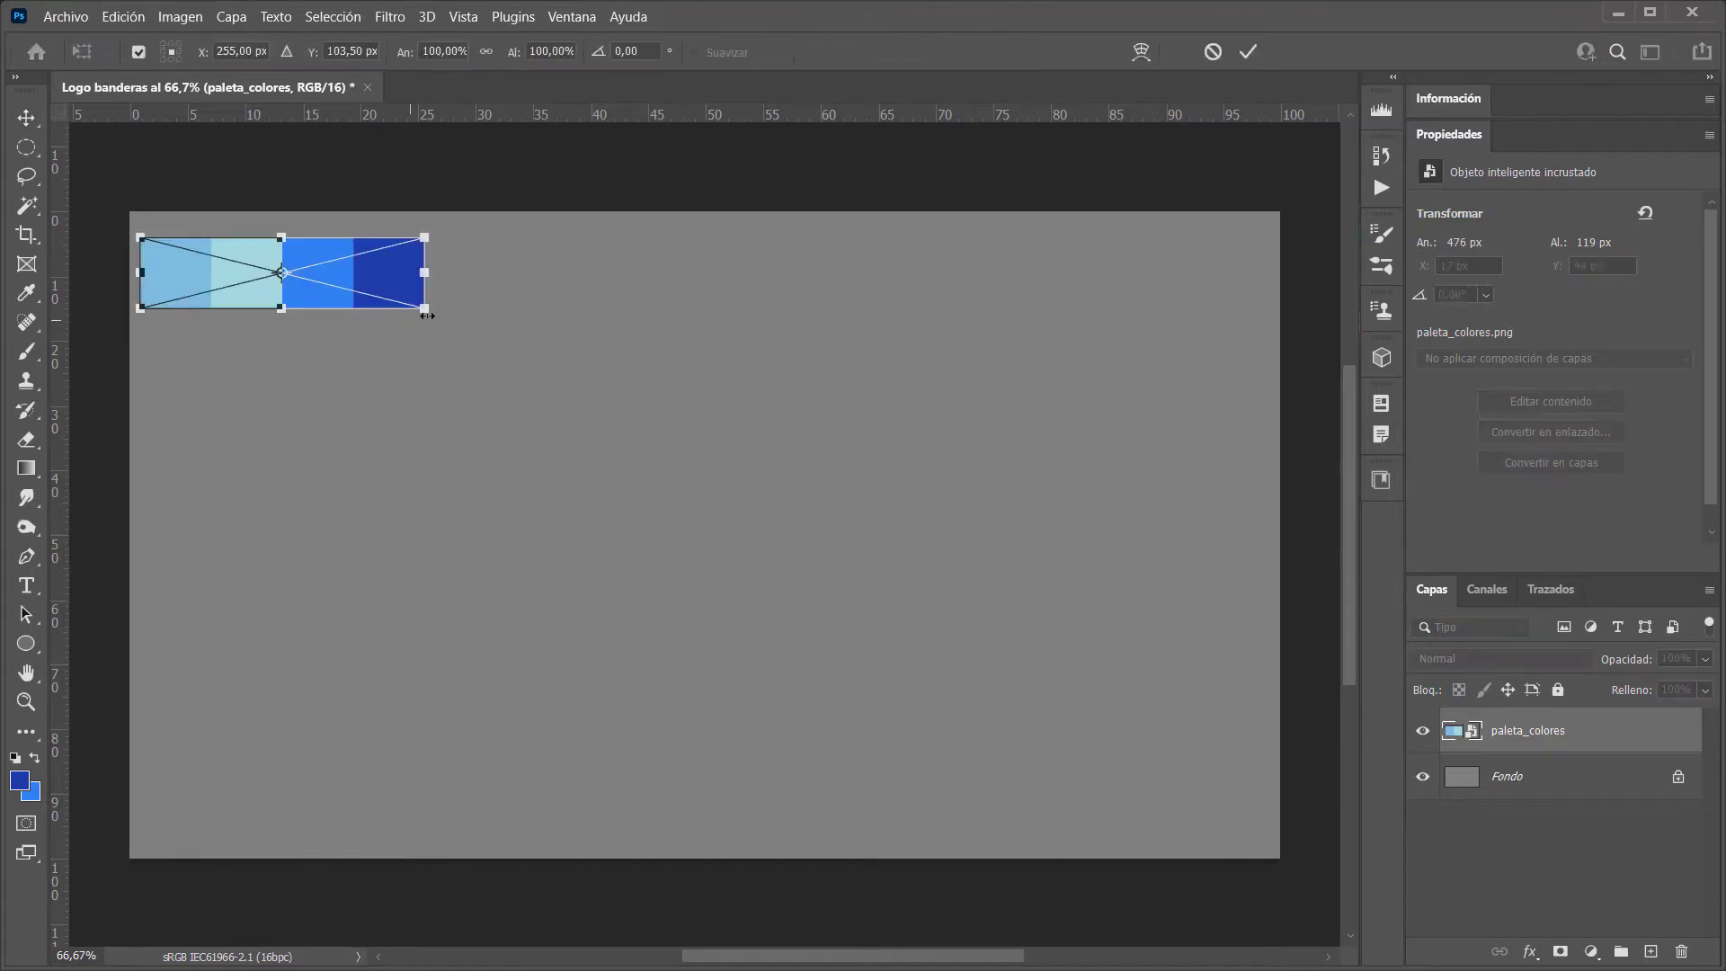
{"action": "left_click_drag", "start_coordinate": [424, 308], "coordinate": [329, 284]}
{"action": "left_click_drag", "start_coordinate": [194, 265], "coordinate": [194, 246]}
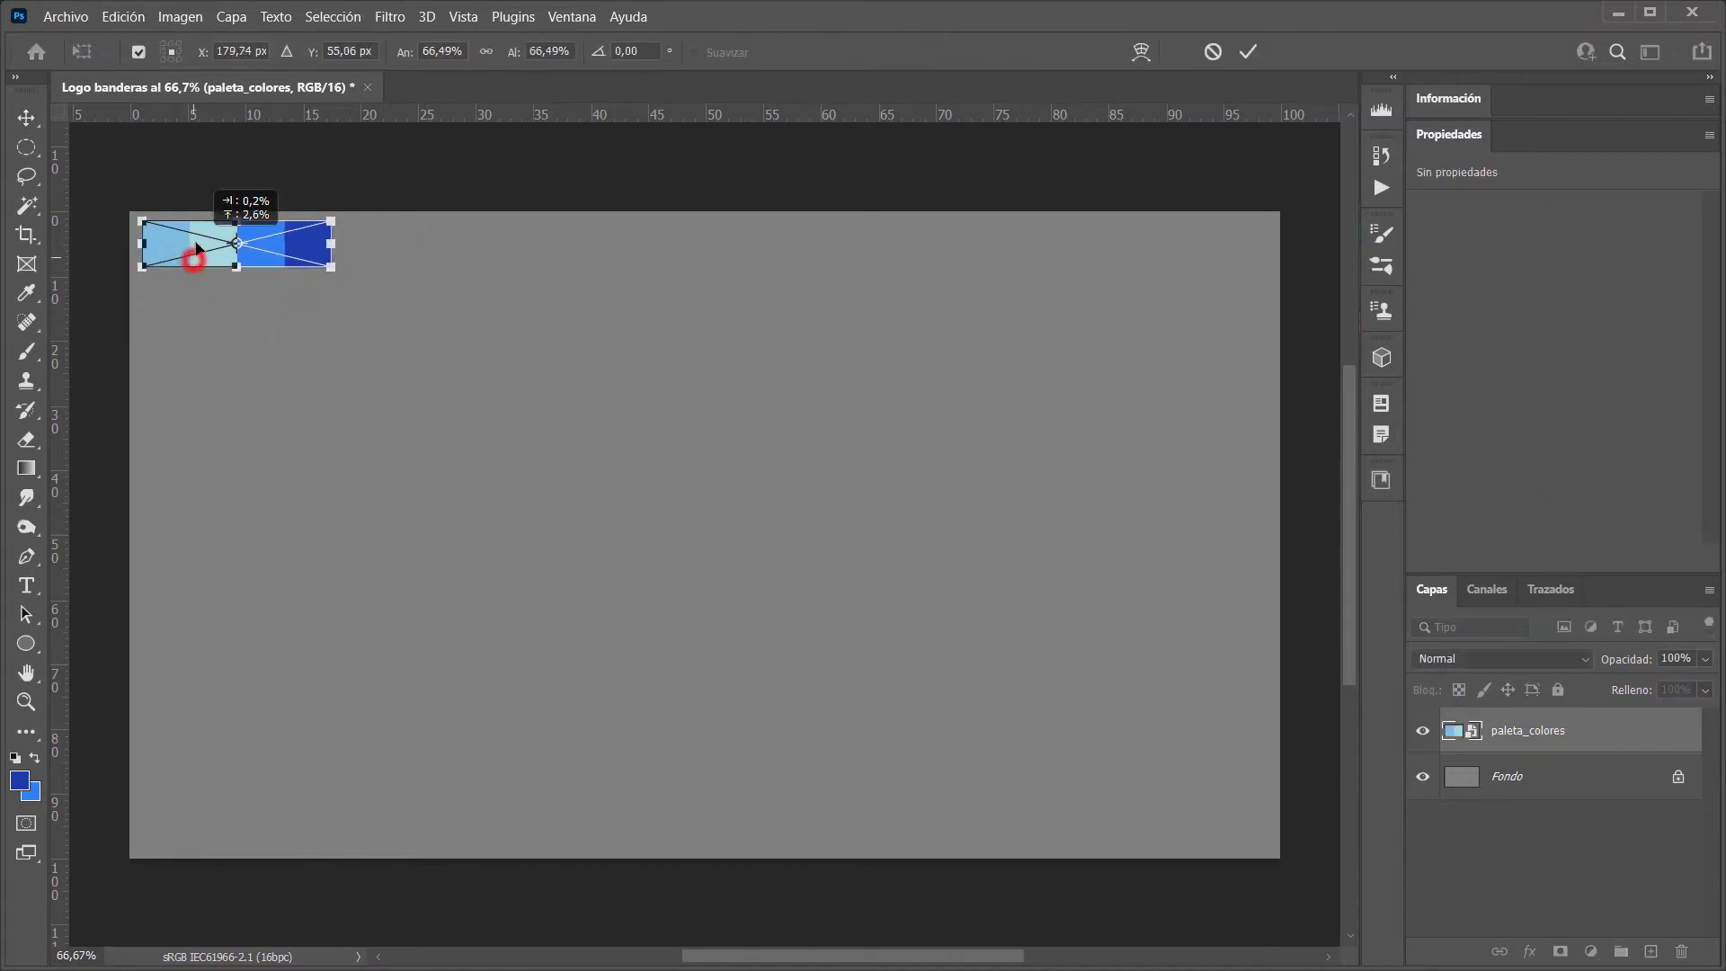
{"action": "left_click", "coordinate": [1248, 56]}
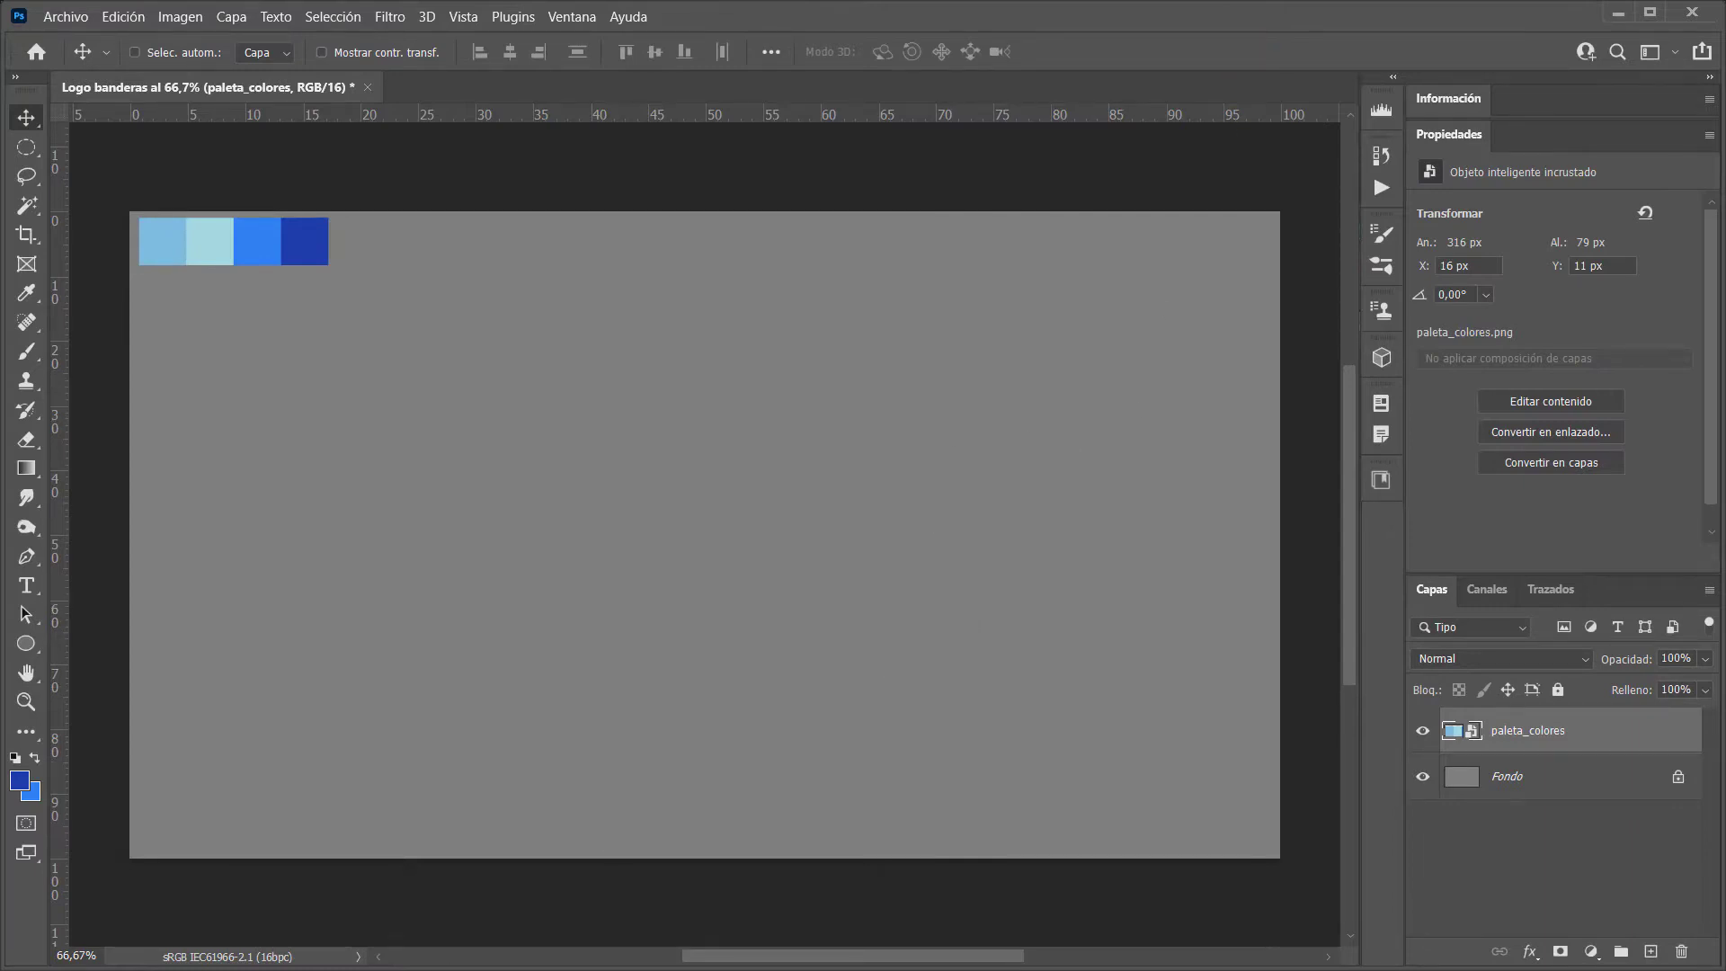
In Adobe Color, shift a wheel colour toward violet and try Monocromáticos, then Tríada harmony
{"action": "key", "text": "alt+Tab"}
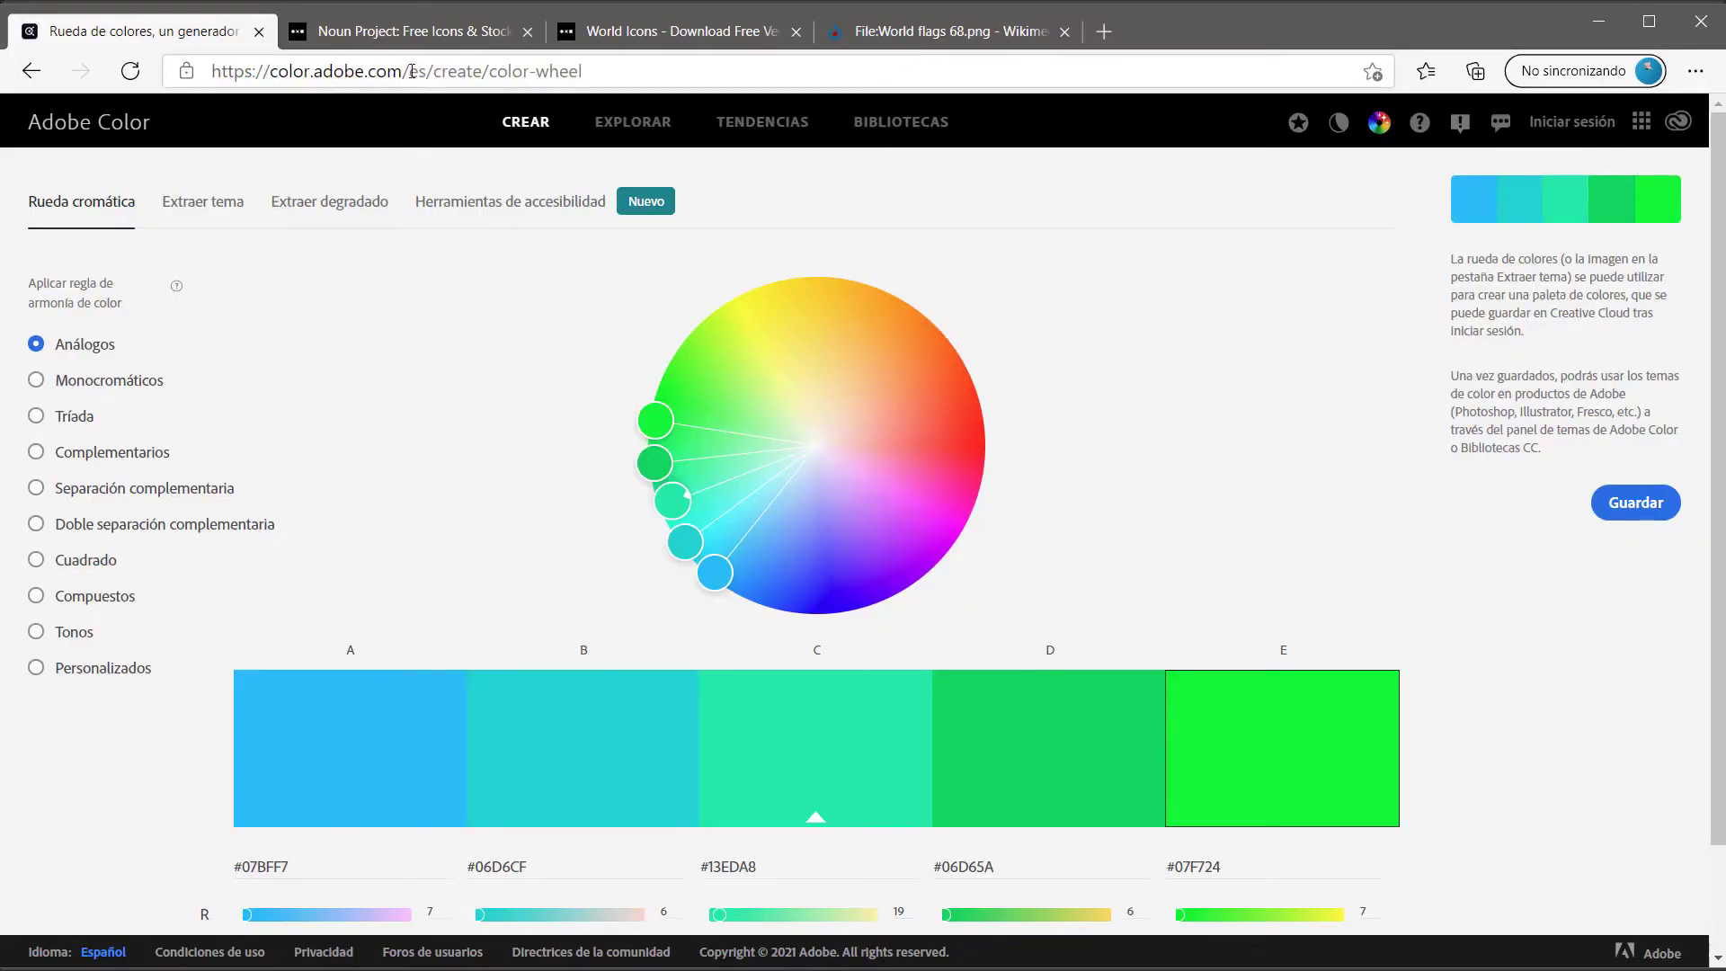
{"action": "left_click_drag", "start_coordinate": [714, 572], "coordinate": [815, 600]}
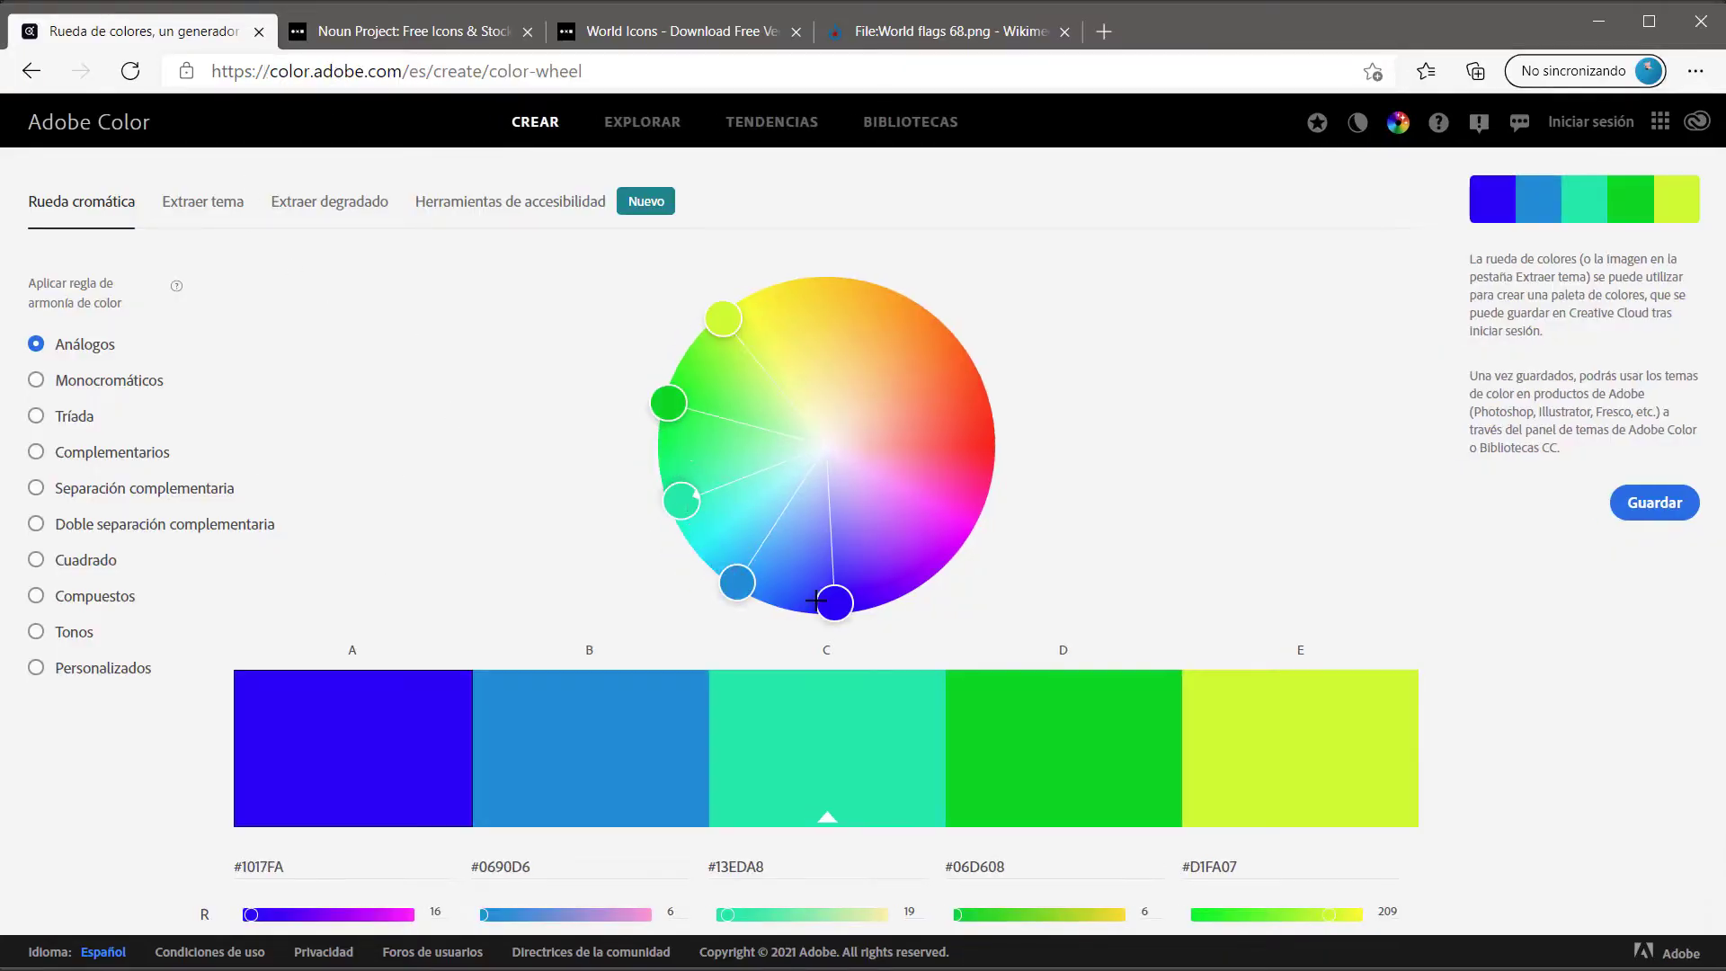
{"action": "left_click", "coordinate": [104, 382]}
{"action": "left_click", "coordinate": [55, 418]}
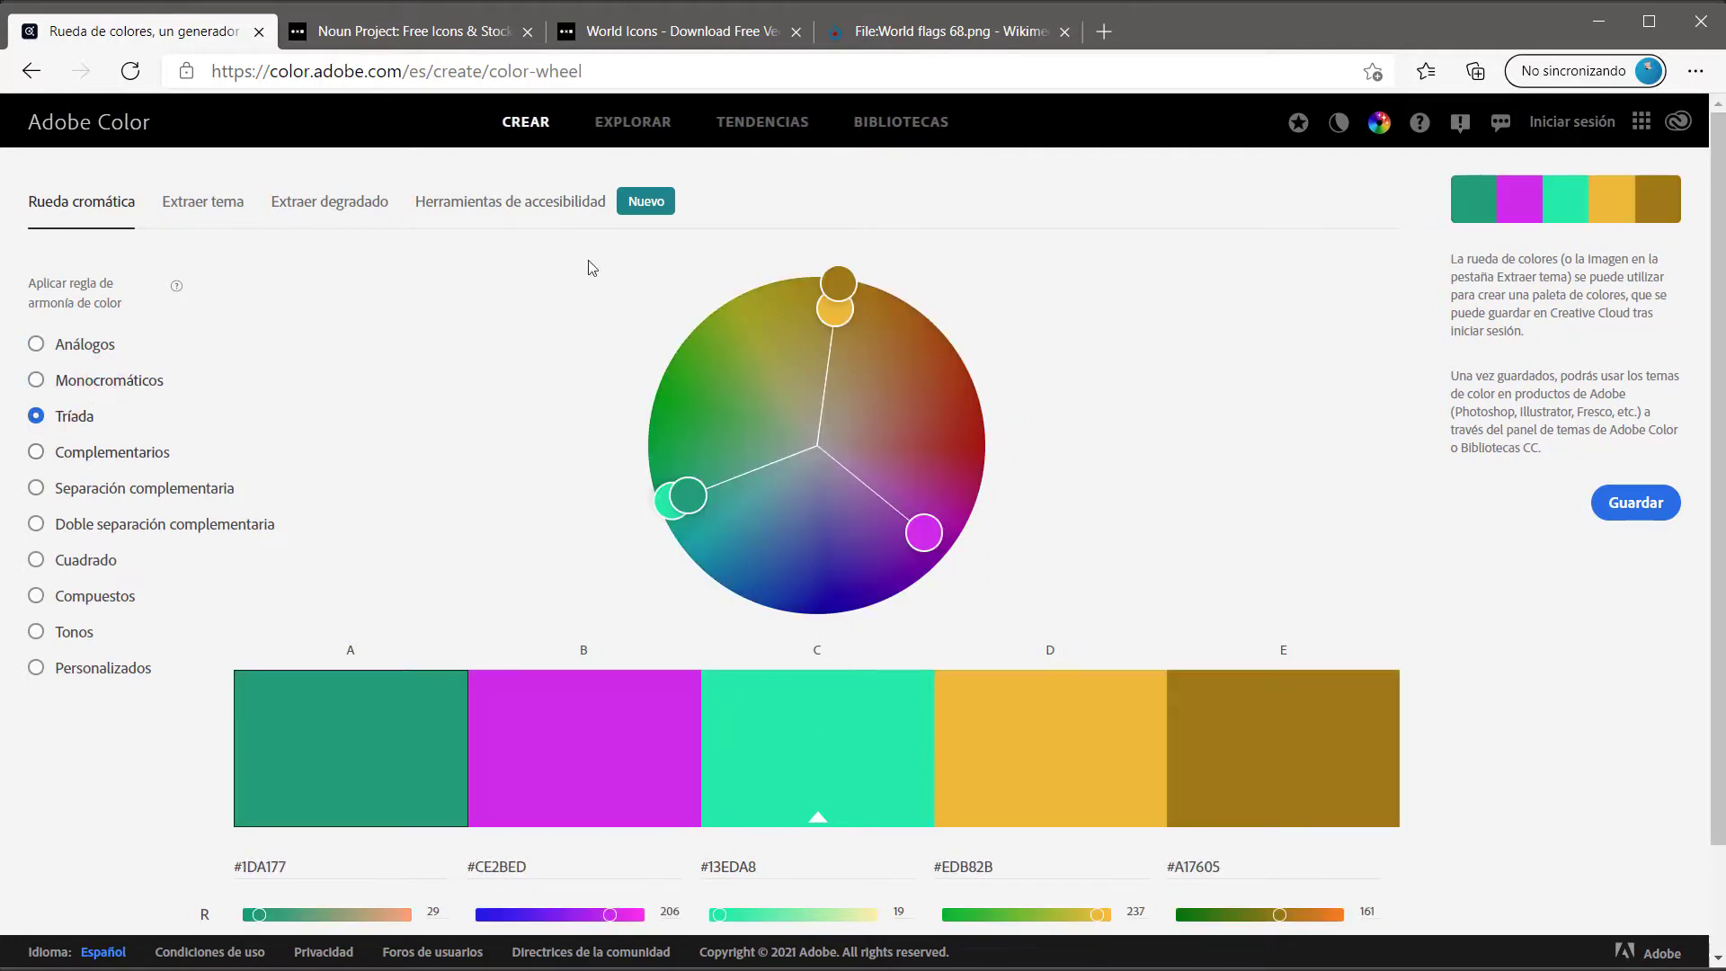
Search Explorar for 'naranja' palettes and scroll through the results
{"action": "left_click", "coordinate": [629, 126]}
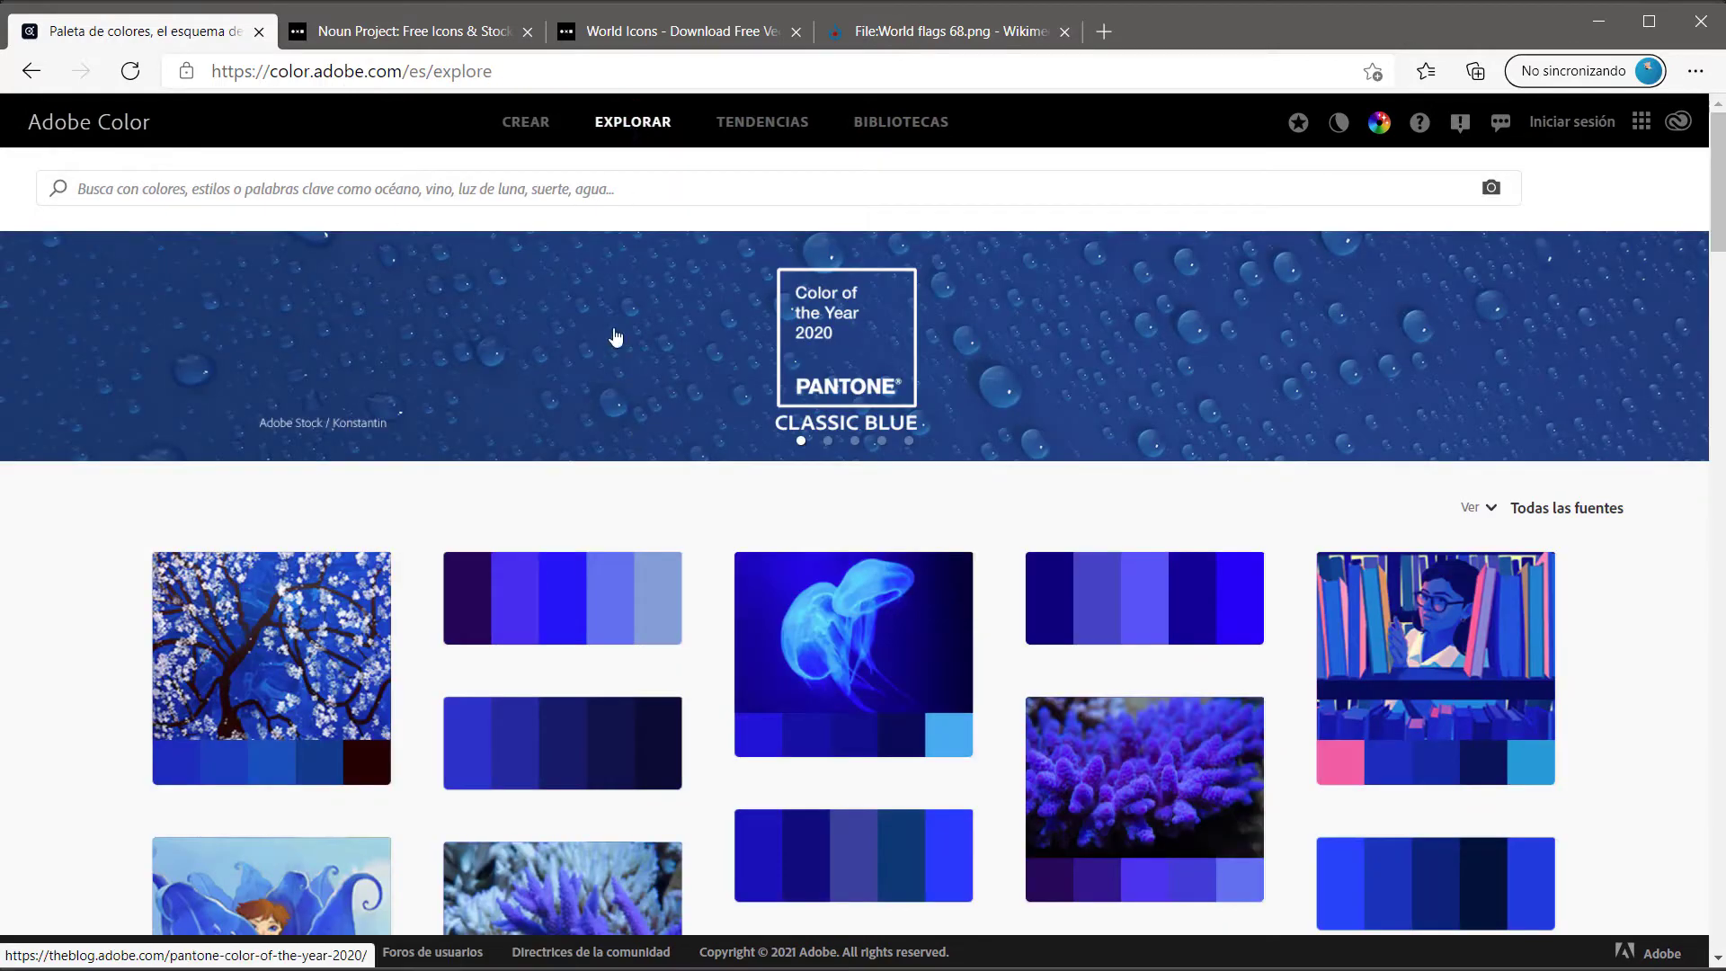
{"action": "left_click", "coordinate": [558, 188]}
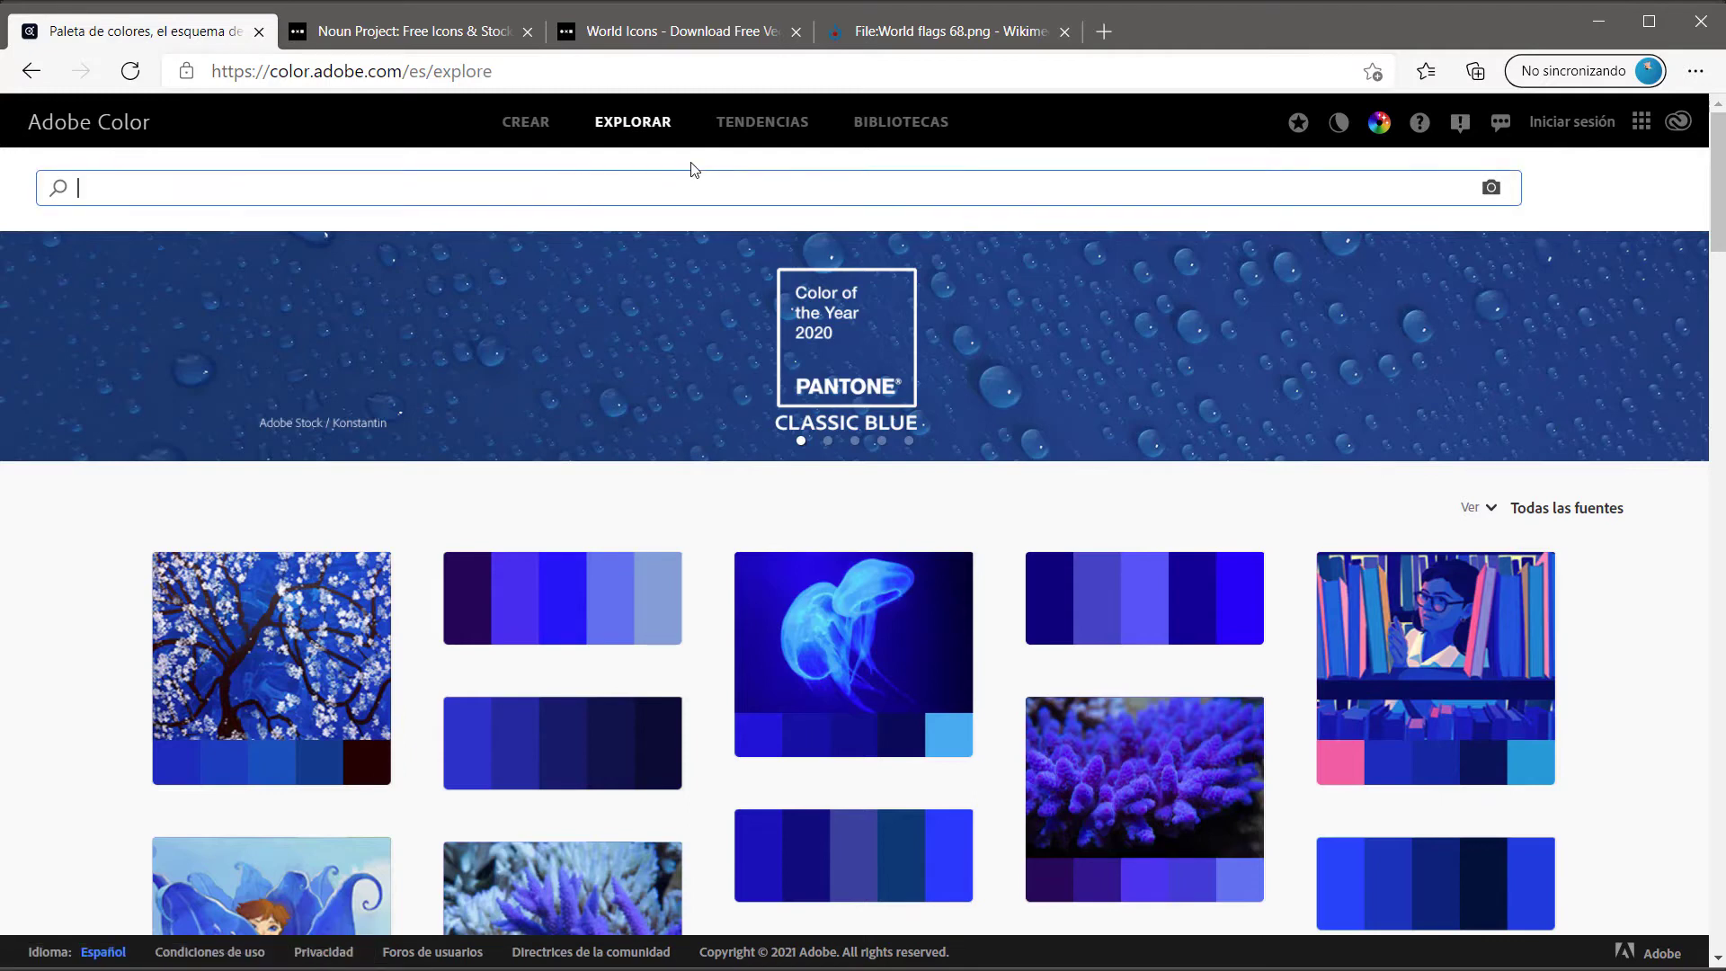
{"action": "type", "text": "naranja"}
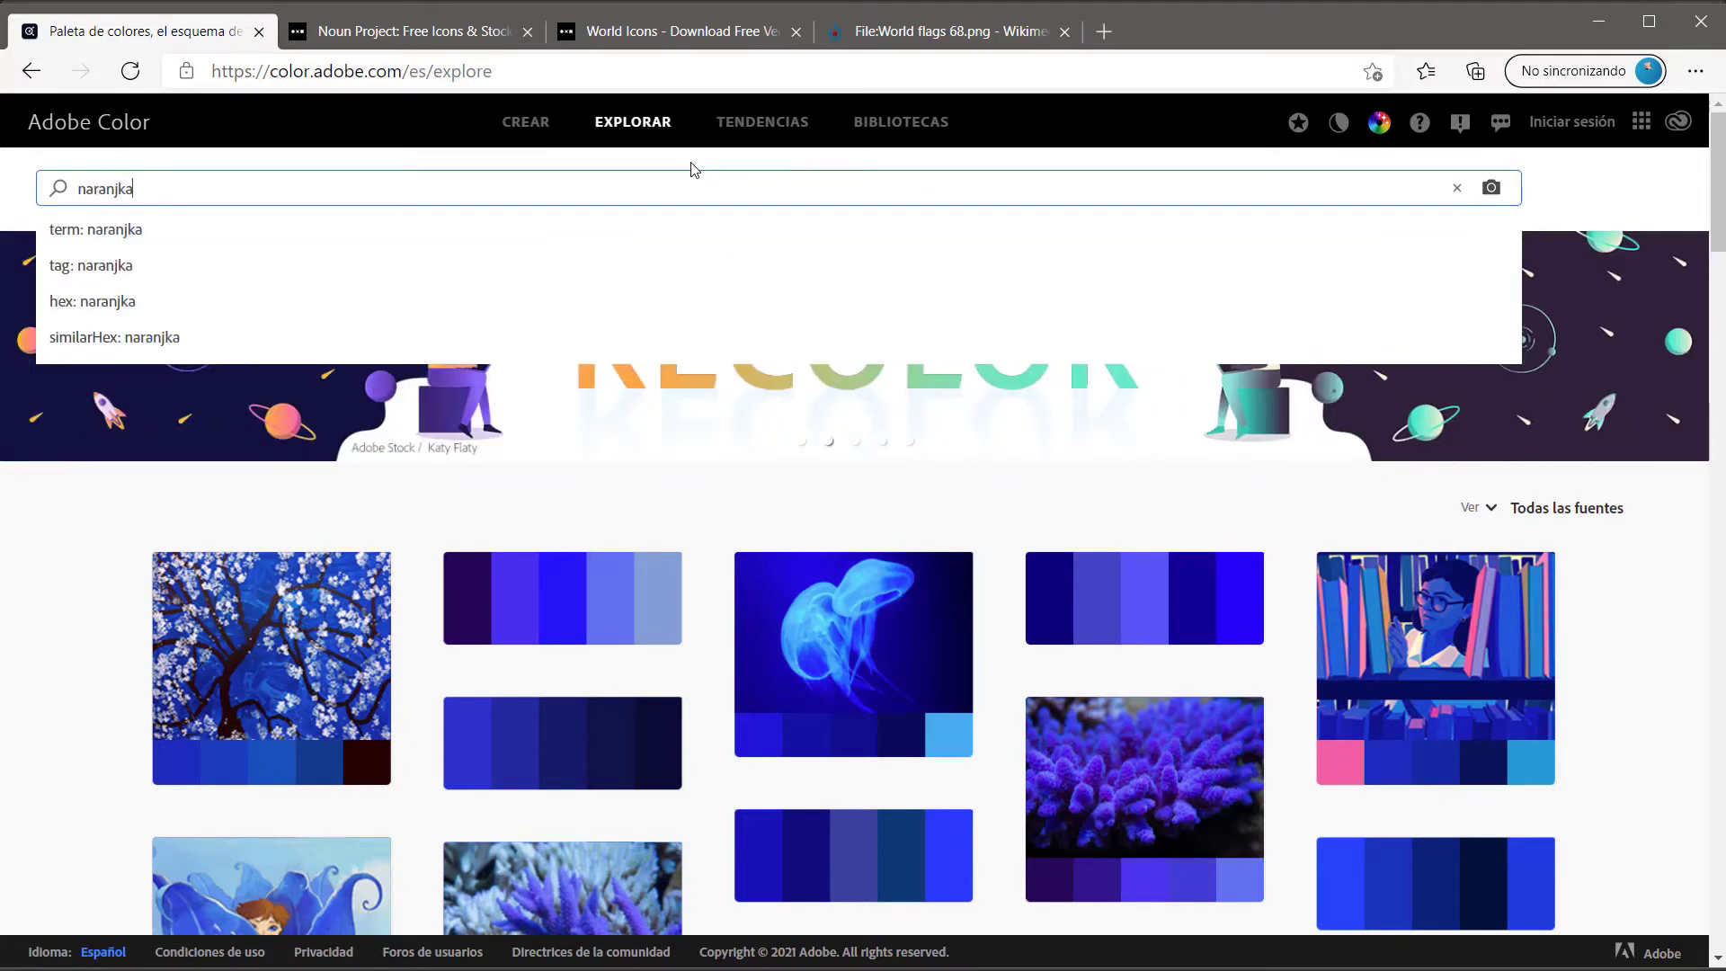
{"action": "key", "text": "Return"}
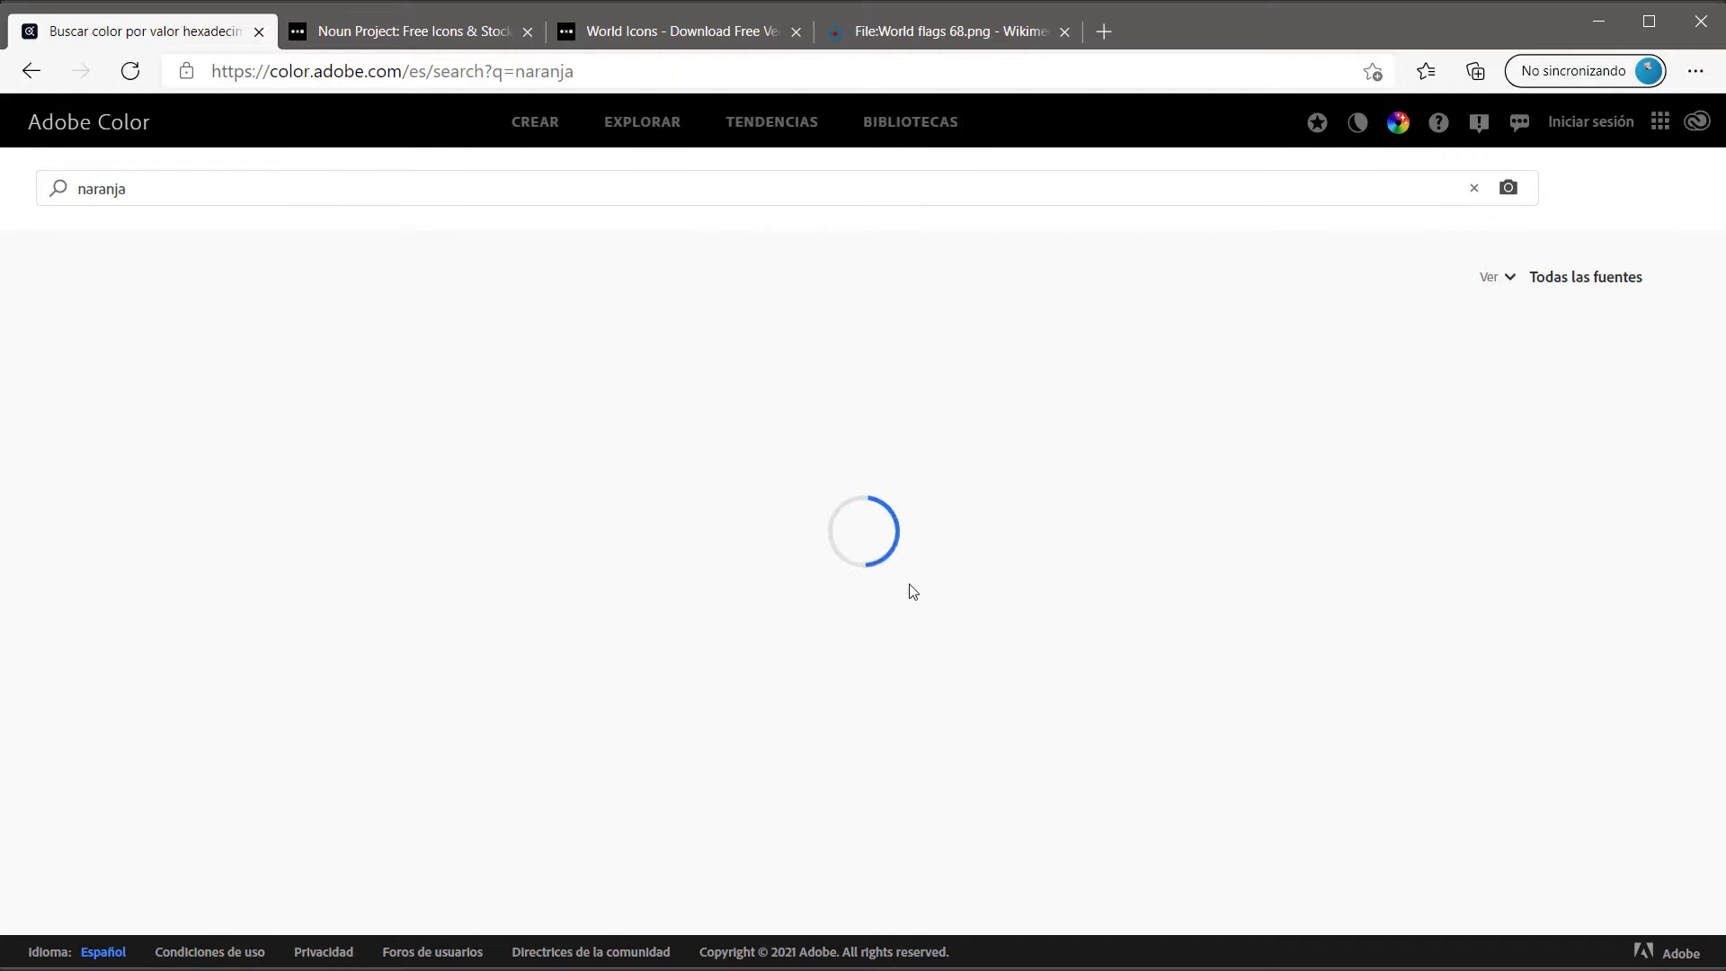
{"action": "scroll", "coordinate": [861, 619], "scroll_direction": "down", "scroll_amount": 2}
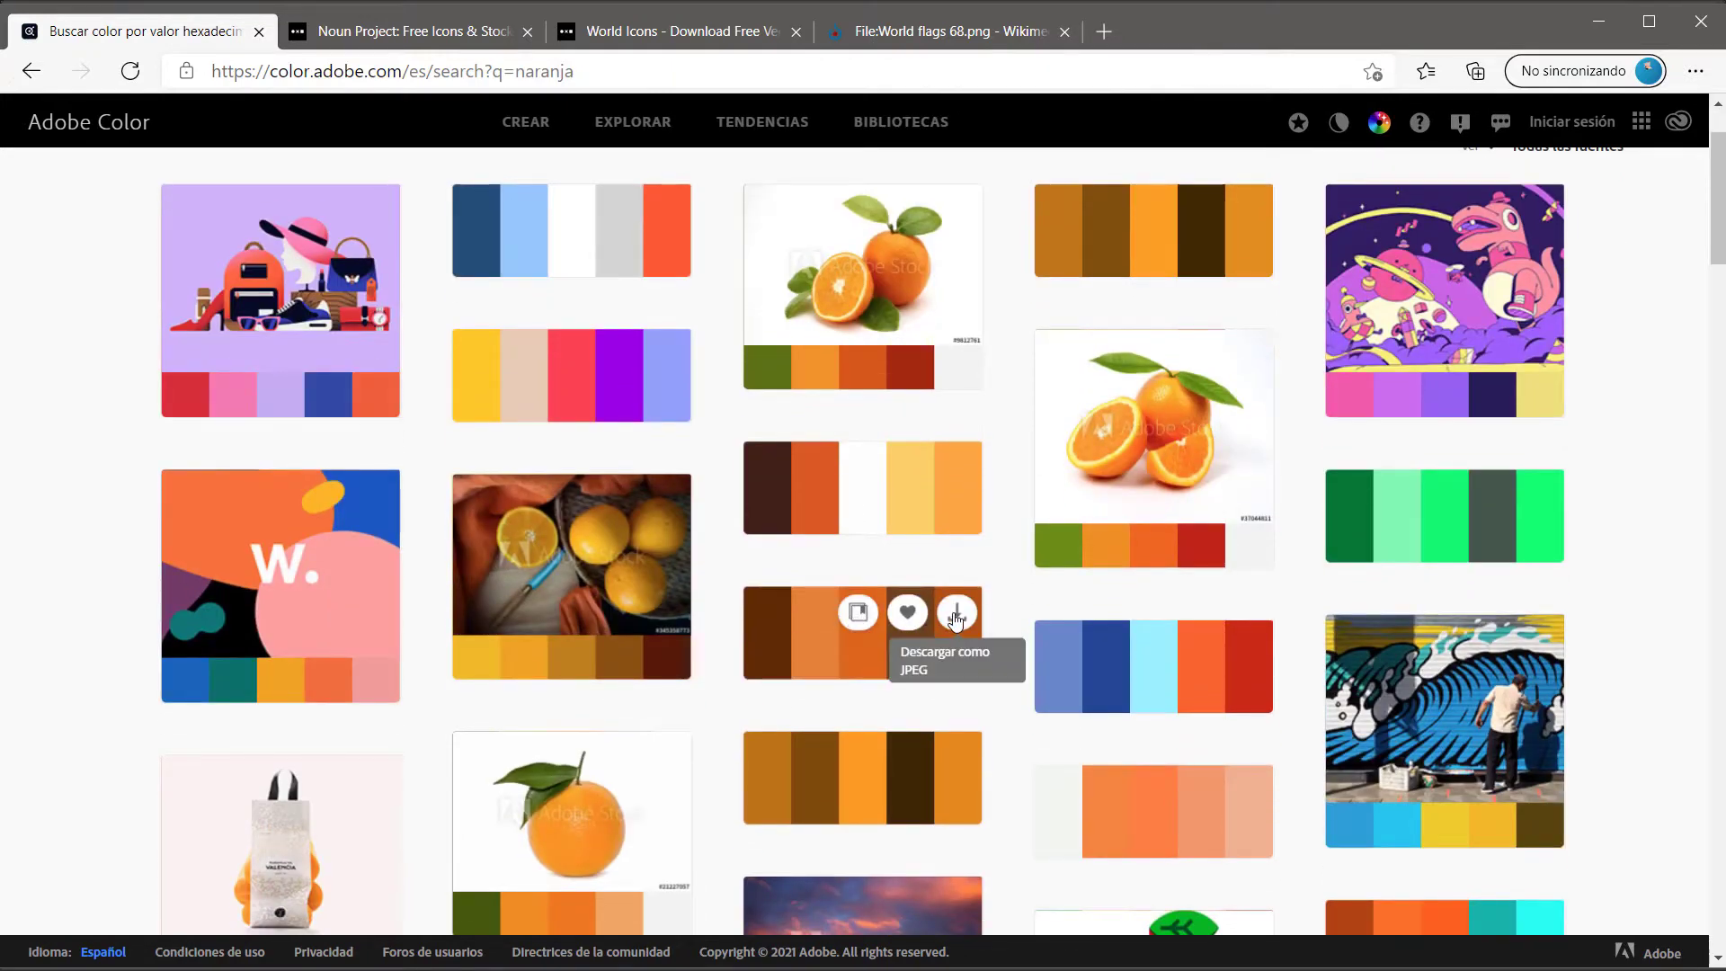
{"action": "scroll", "coordinate": [935, 629], "scroll_direction": "up", "scroll_amount": 2}
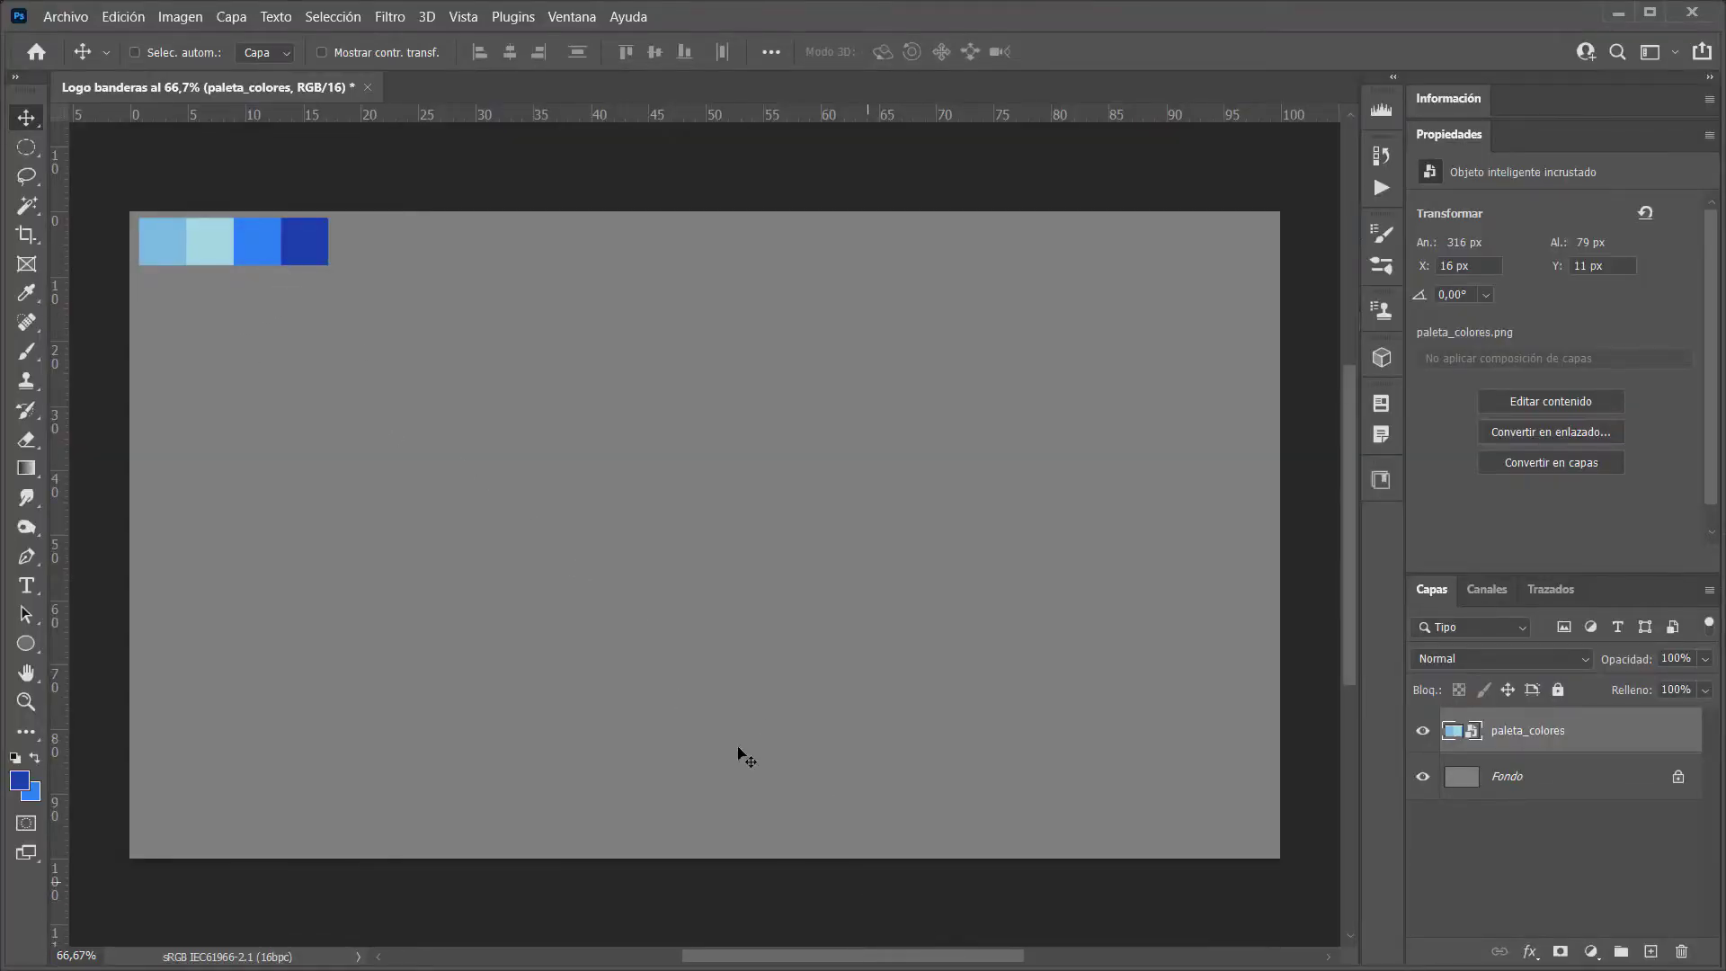
Add a Solid Color fill layer sampled to the palette's light blue 7cbfdf
{"action": "left_click", "coordinate": [1541, 776]}
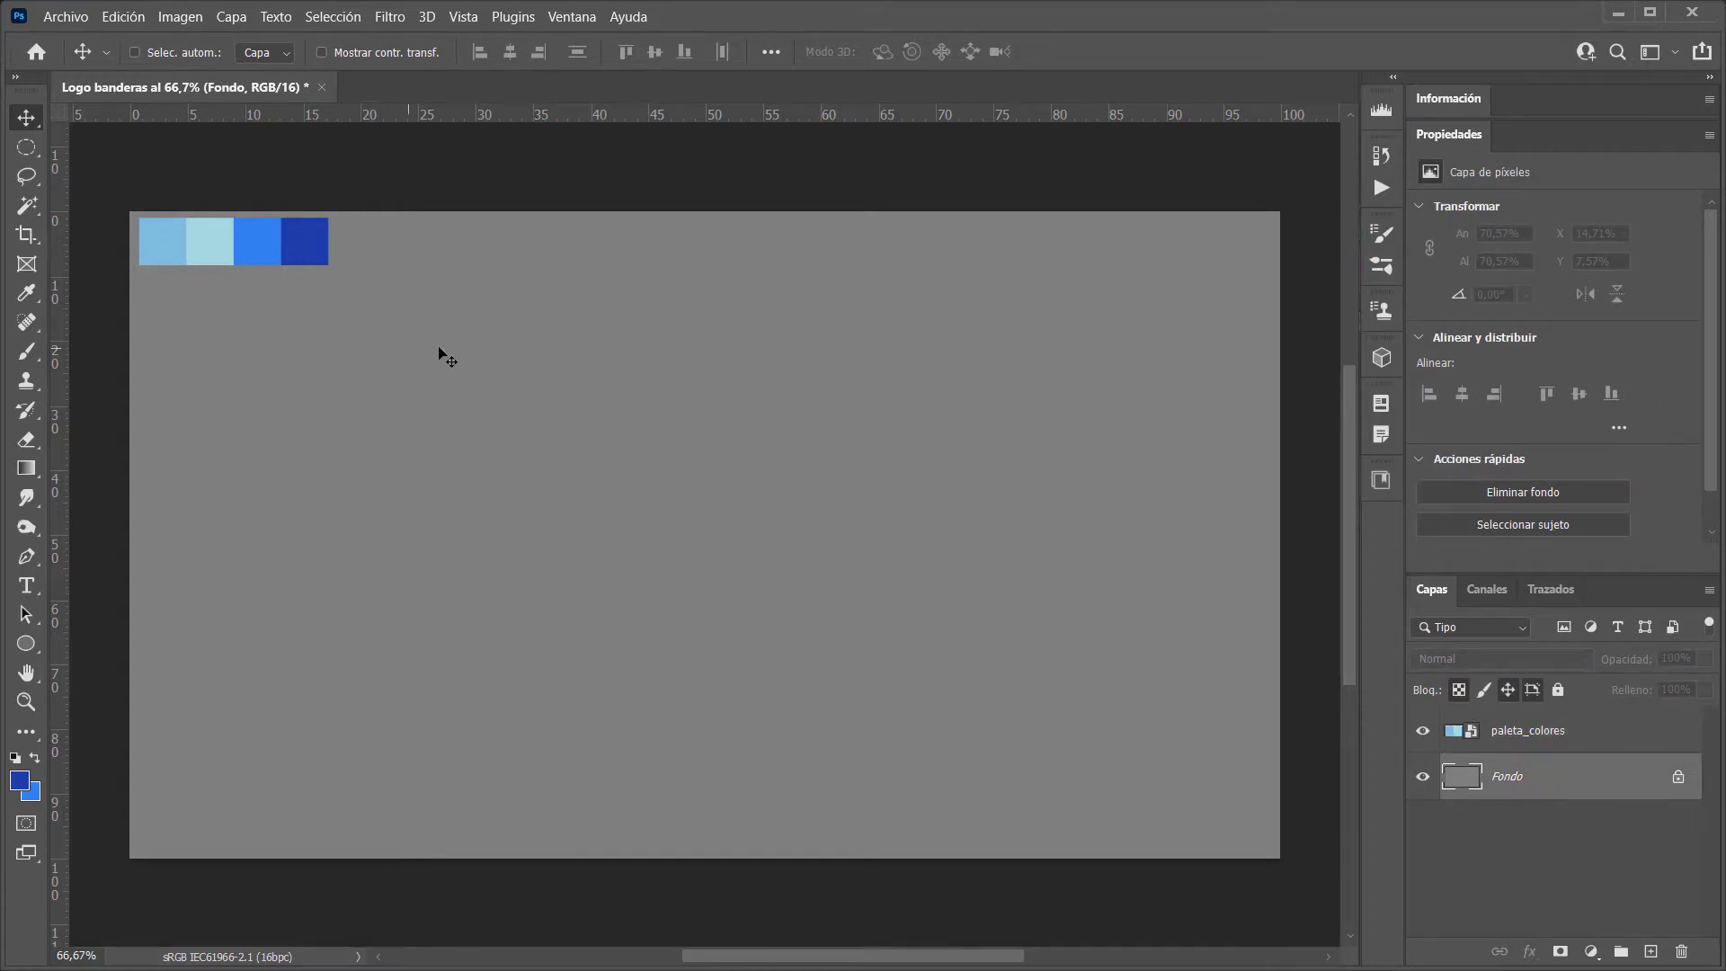
{"action": "left_click", "coordinate": [1591, 951]}
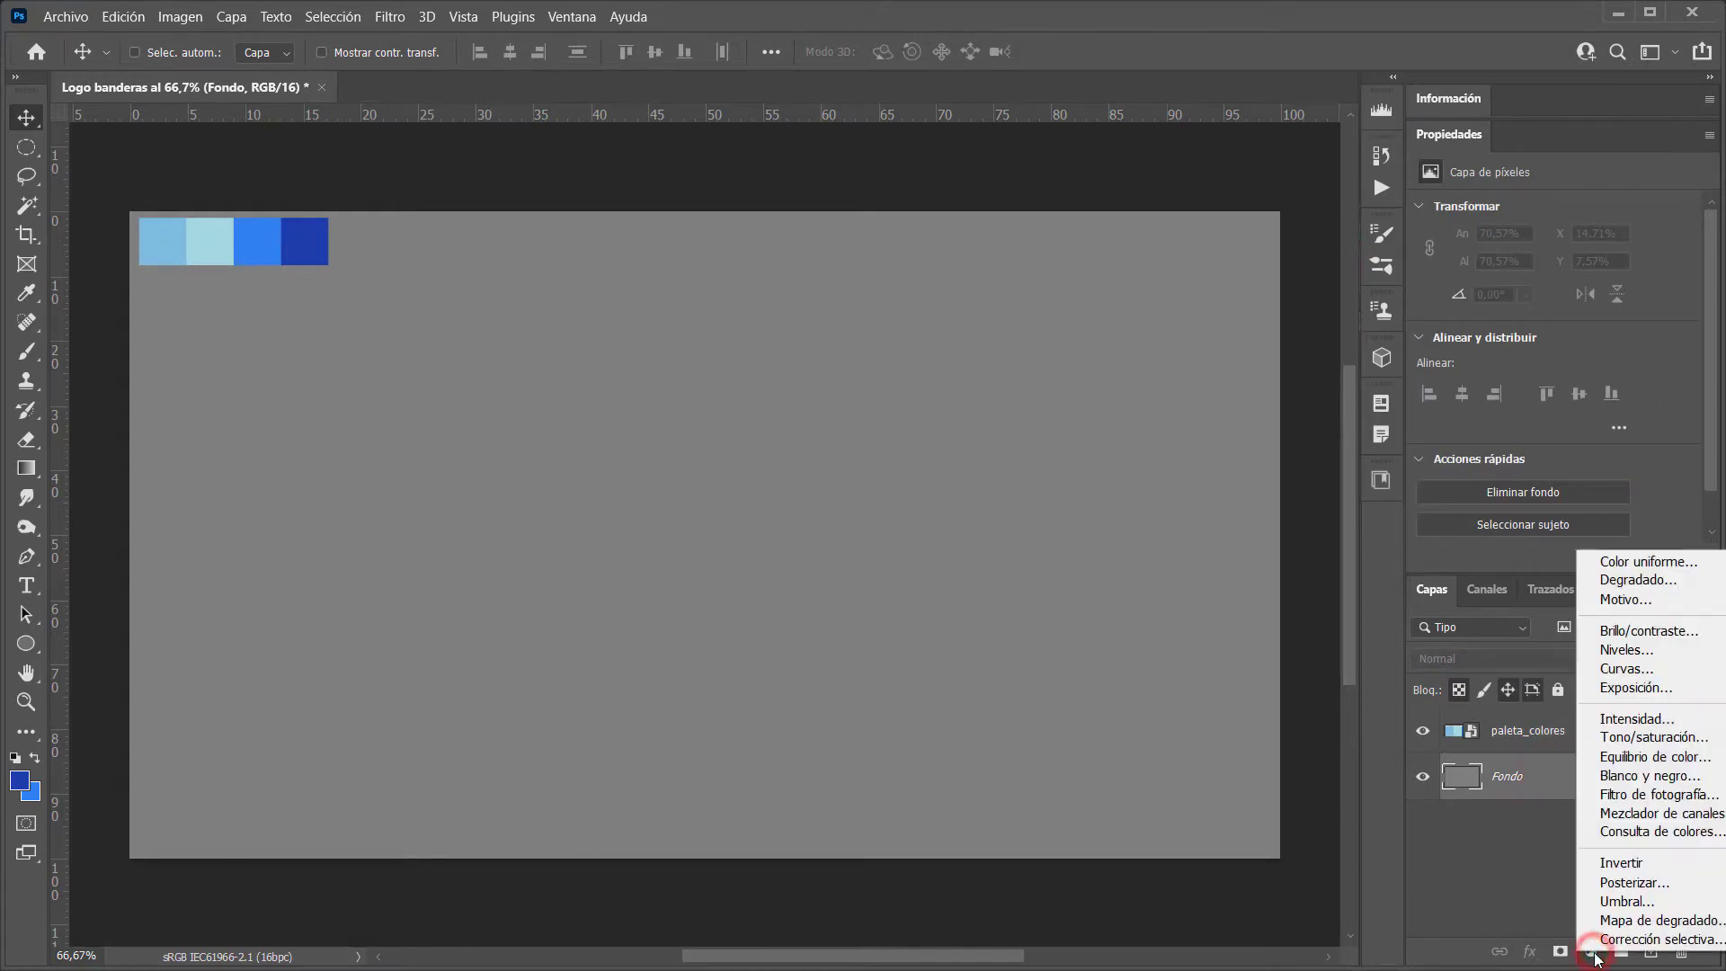
{"action": "left_click", "coordinate": [1638, 561]}
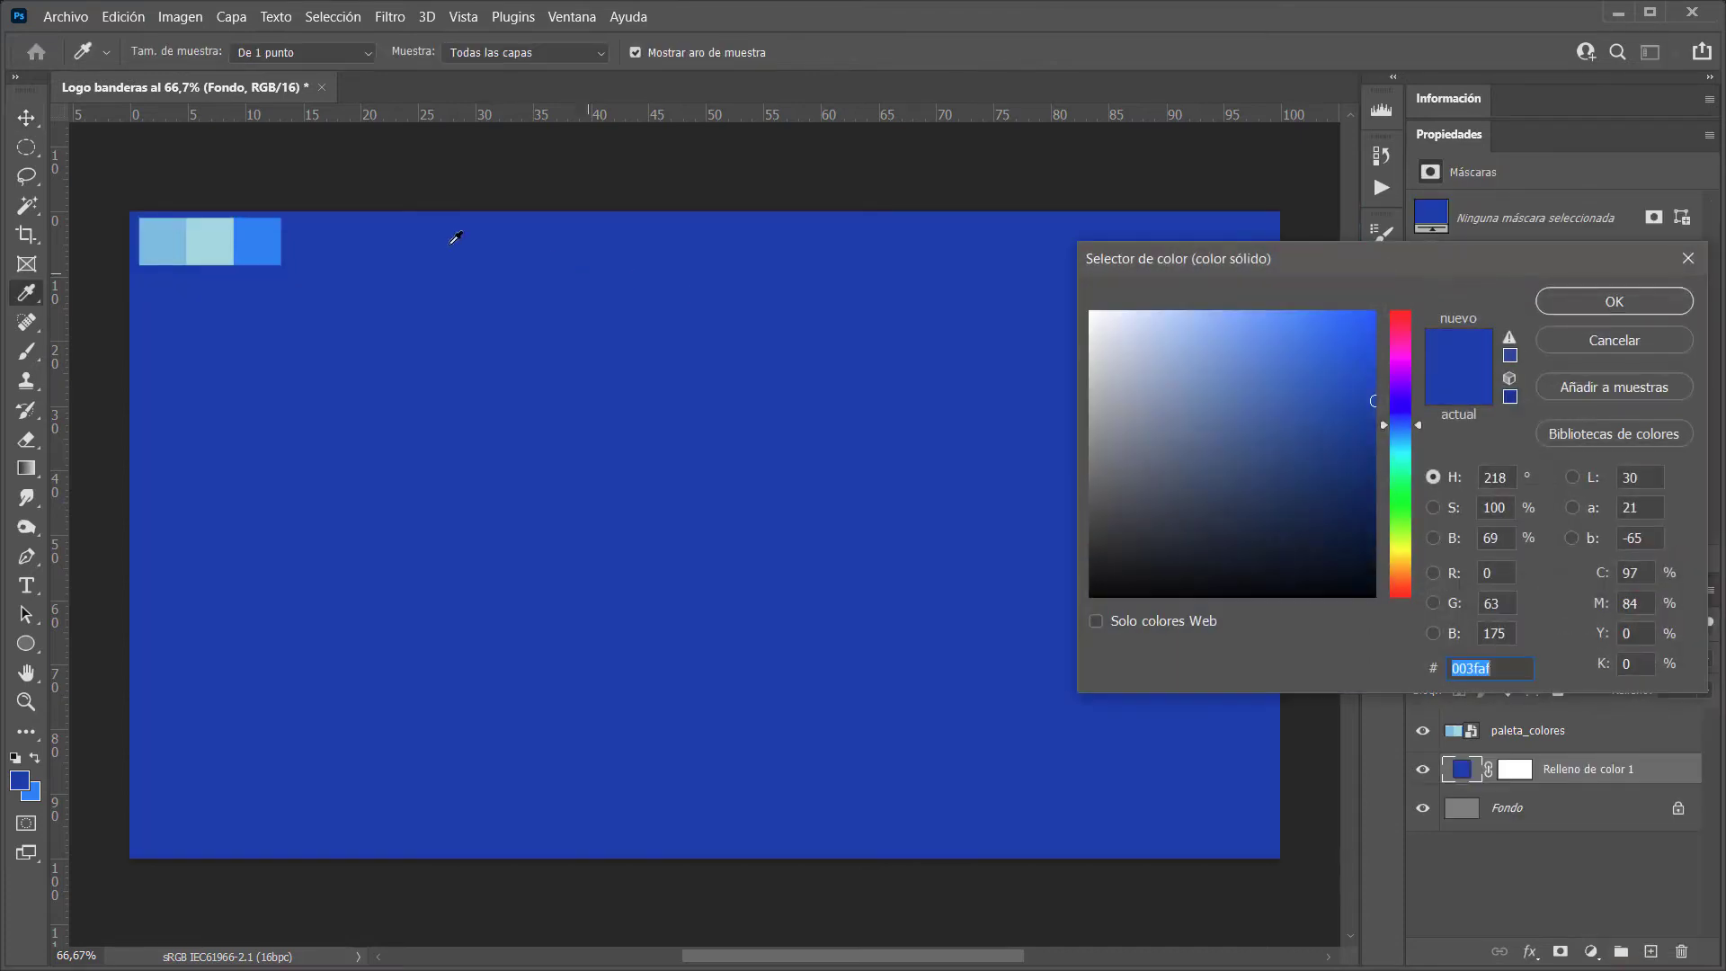
{"action": "left_click", "coordinate": [163, 239]}
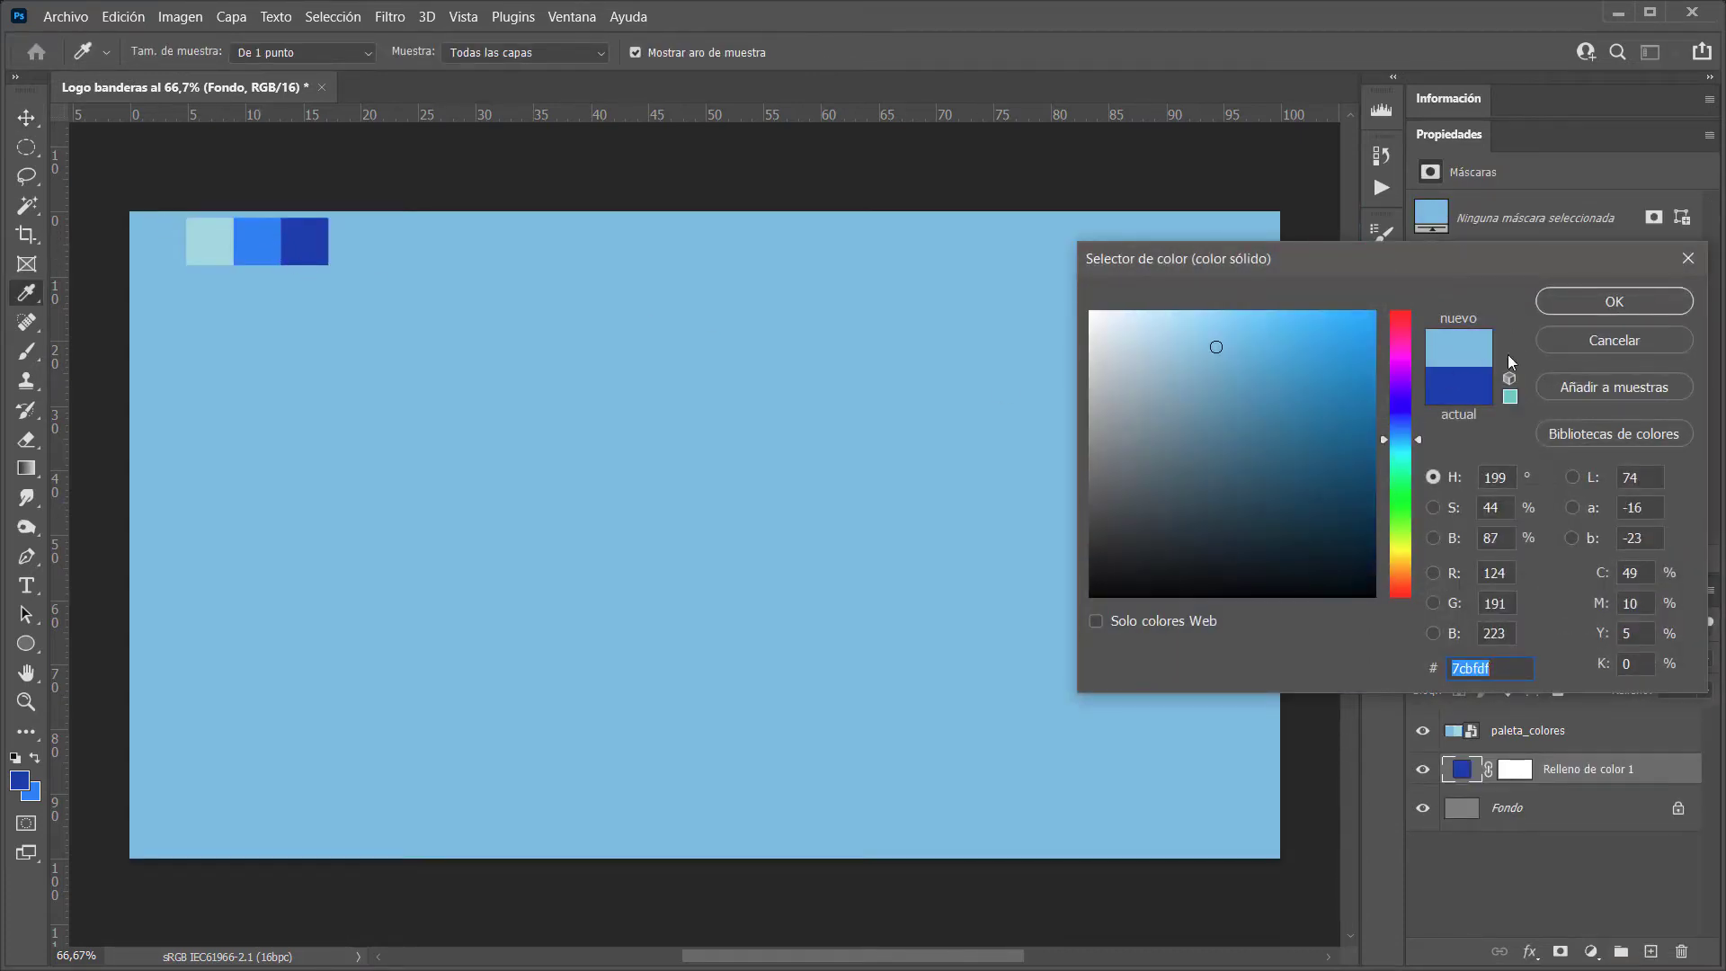
{"action": "left_click", "coordinate": [1593, 300]}
Delete the old Fondo layer and the fill's mask, then rename the fill layer 'Fondo'
{"action": "key", "text": "v"}
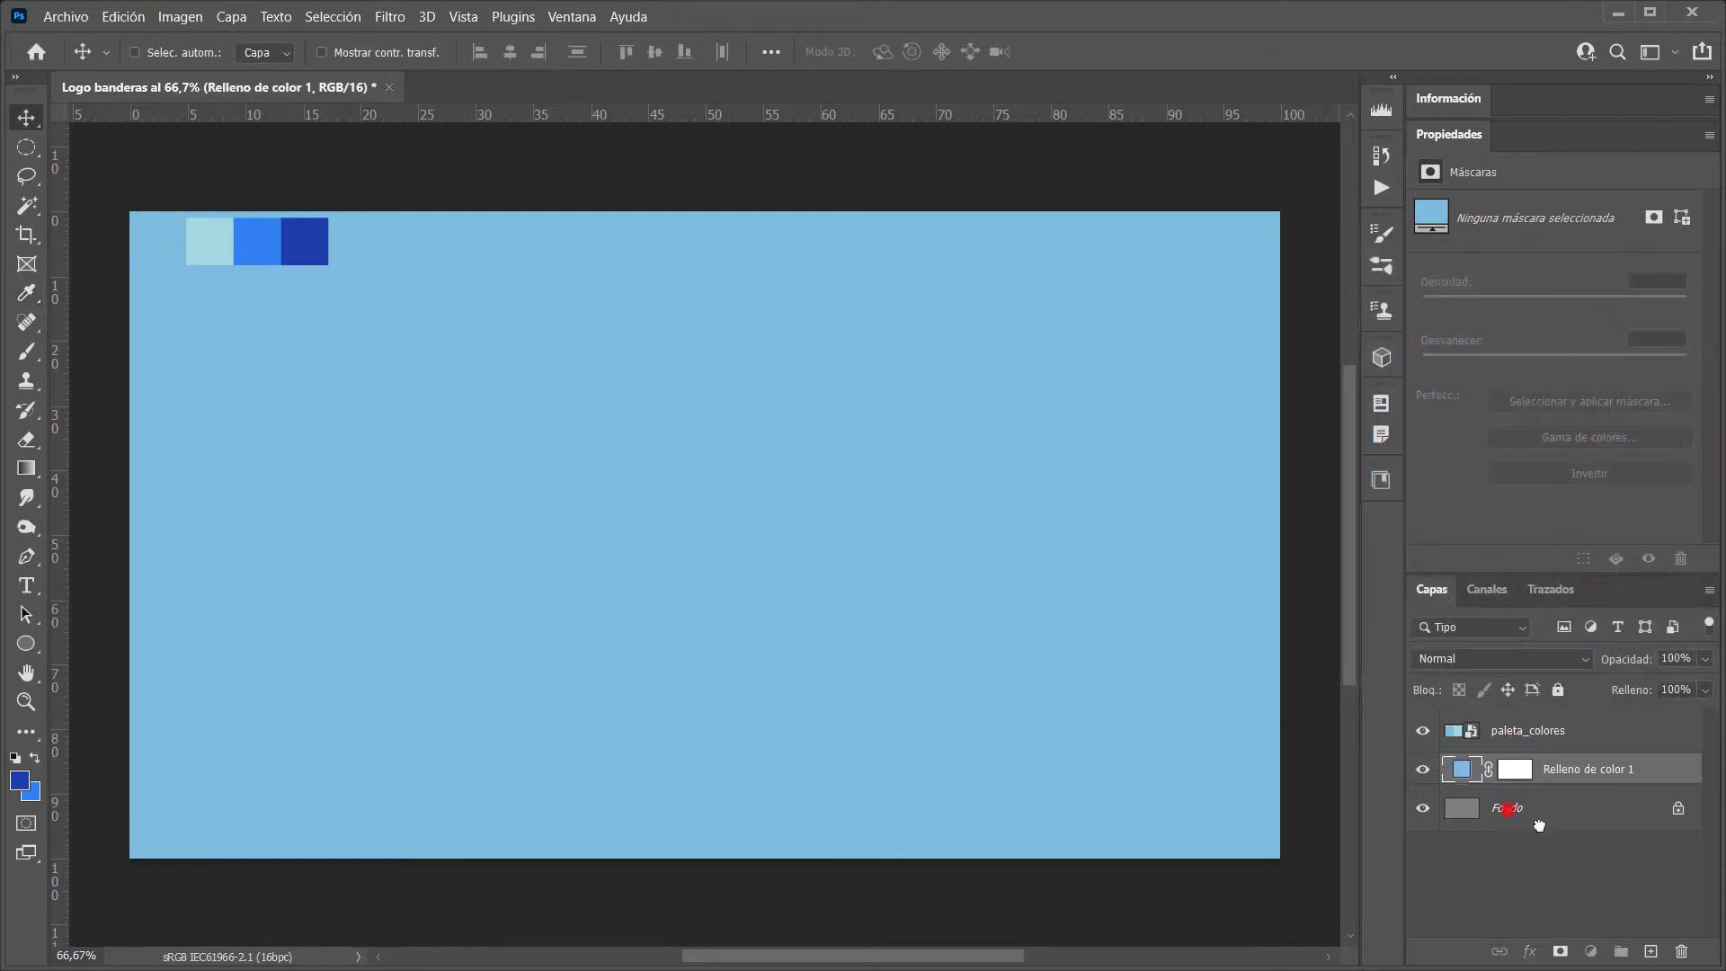
{"action": "left_click_drag", "start_coordinate": [1508, 813], "coordinate": [1681, 951]}
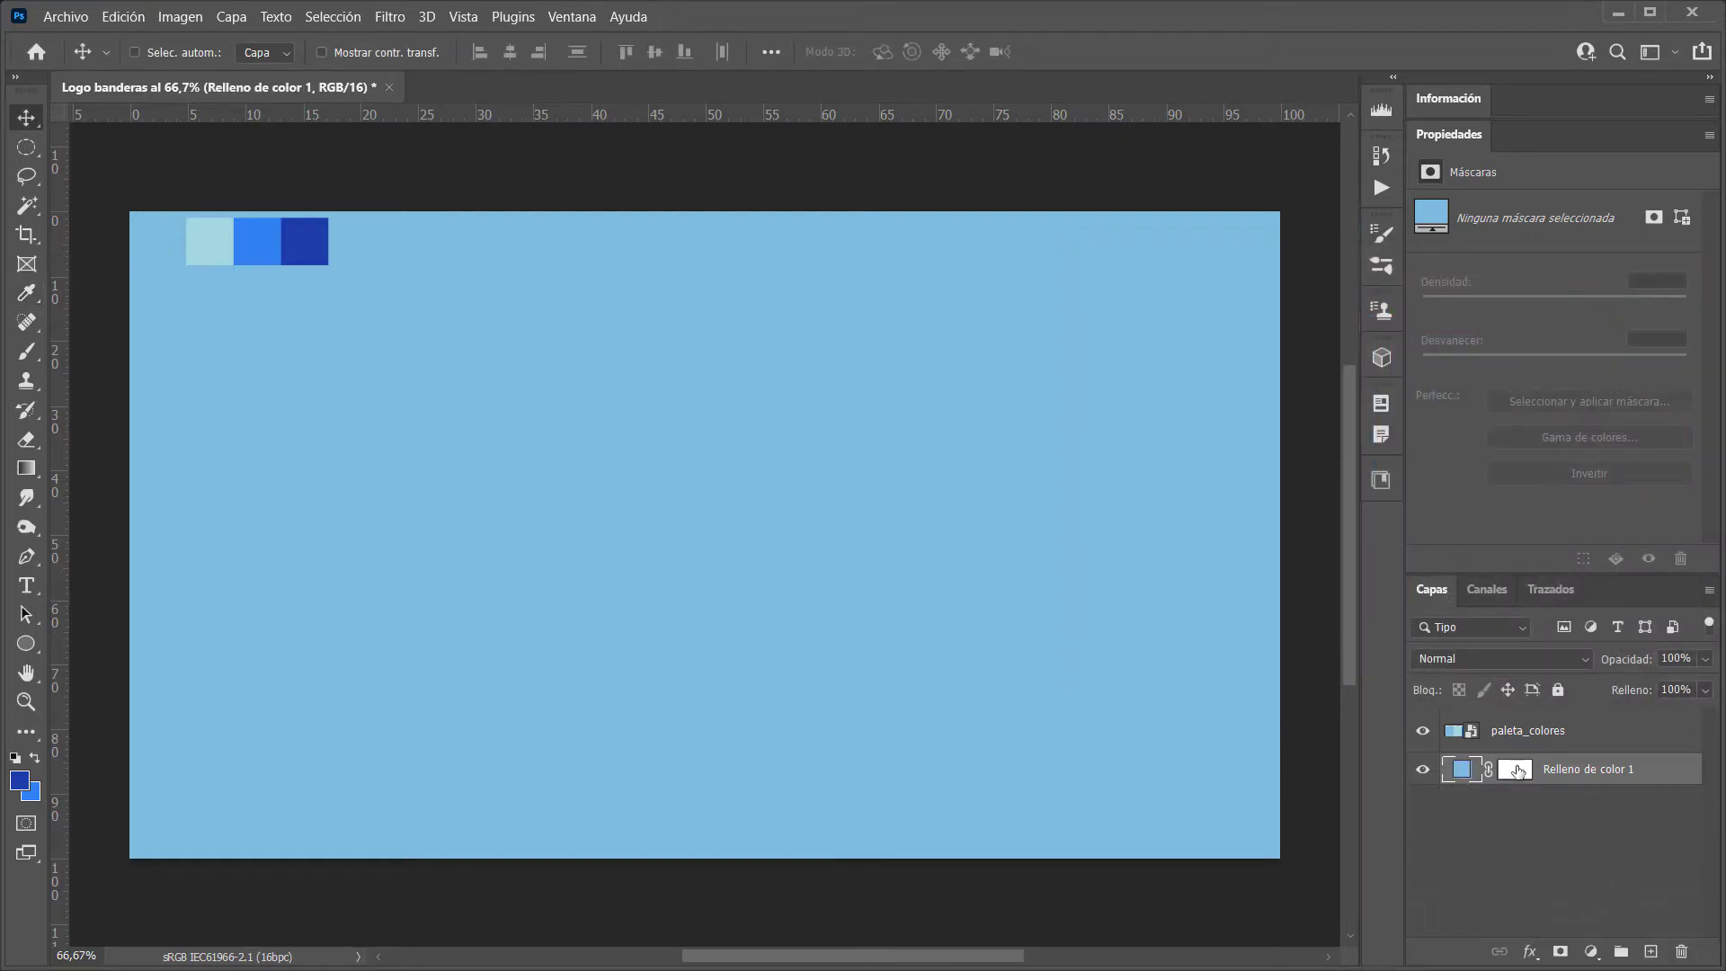
{"action": "mouse_move", "coordinate": [1517, 772]}
{"action": "left_mouse_down"}
{"action": "mouse_move", "coordinate": [1535, 813]}
{"action": "mouse_move", "coordinate": [1683, 951]}
{"action": "left_mouse_up"}
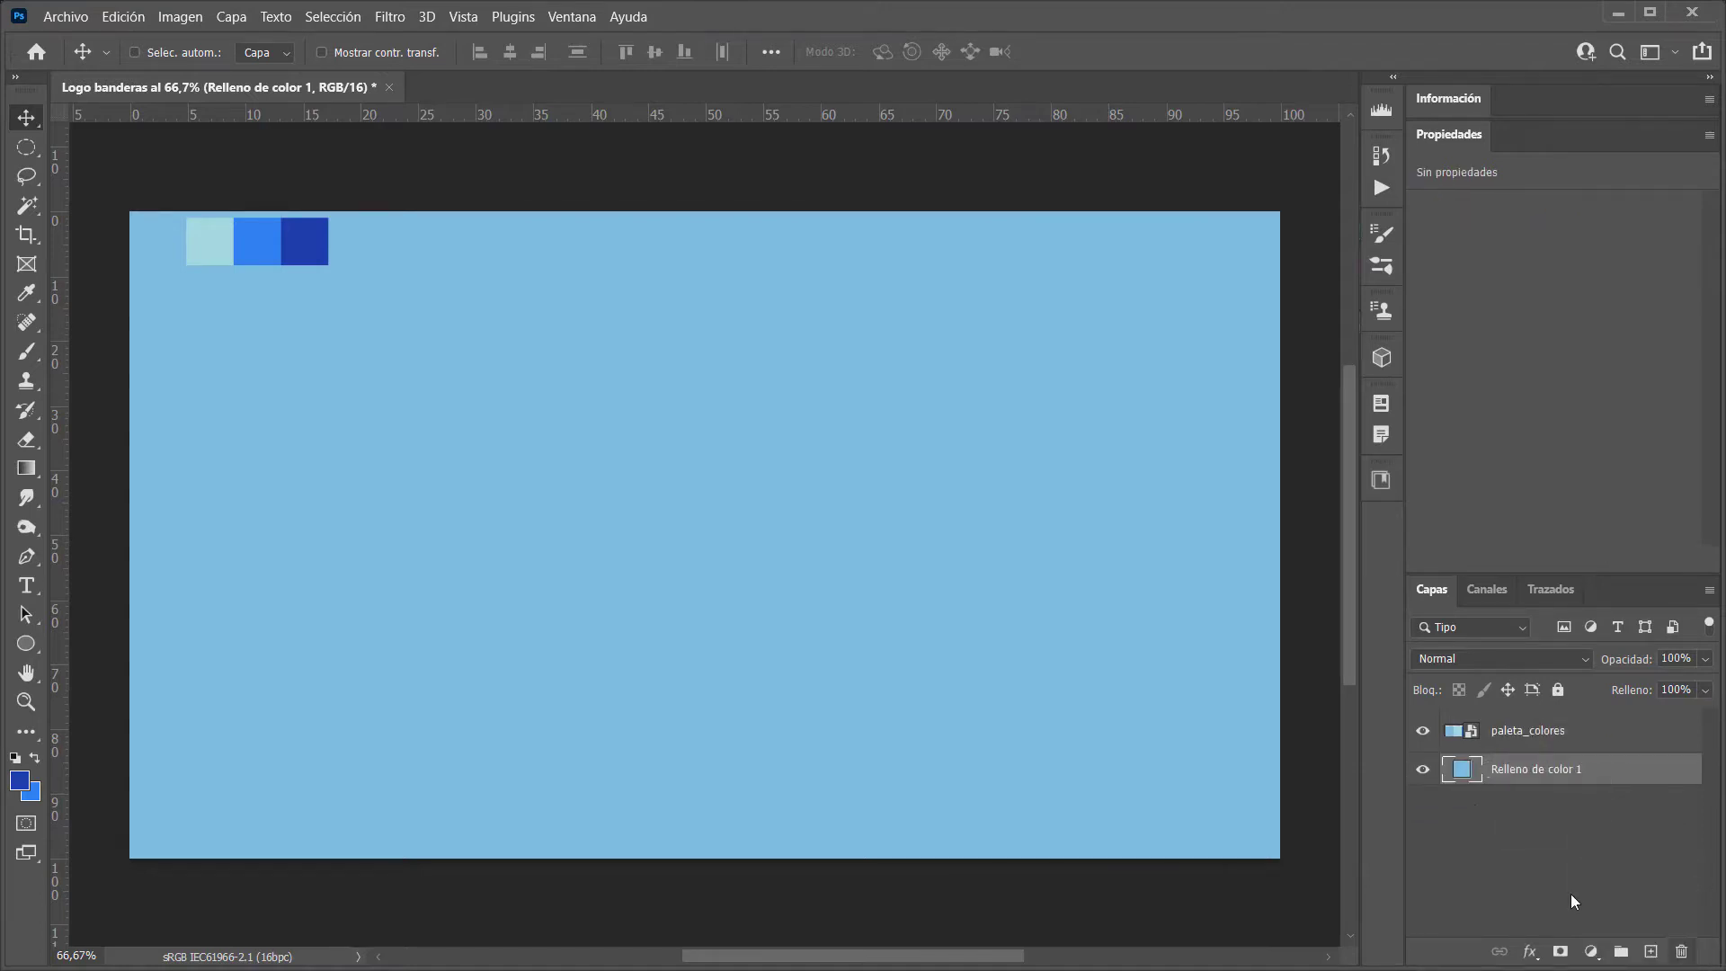
{"action": "double_click", "coordinate": [1519, 770]}
{"action": "type", "text": "Fondo"}
{"action": "key", "text": "Return"}
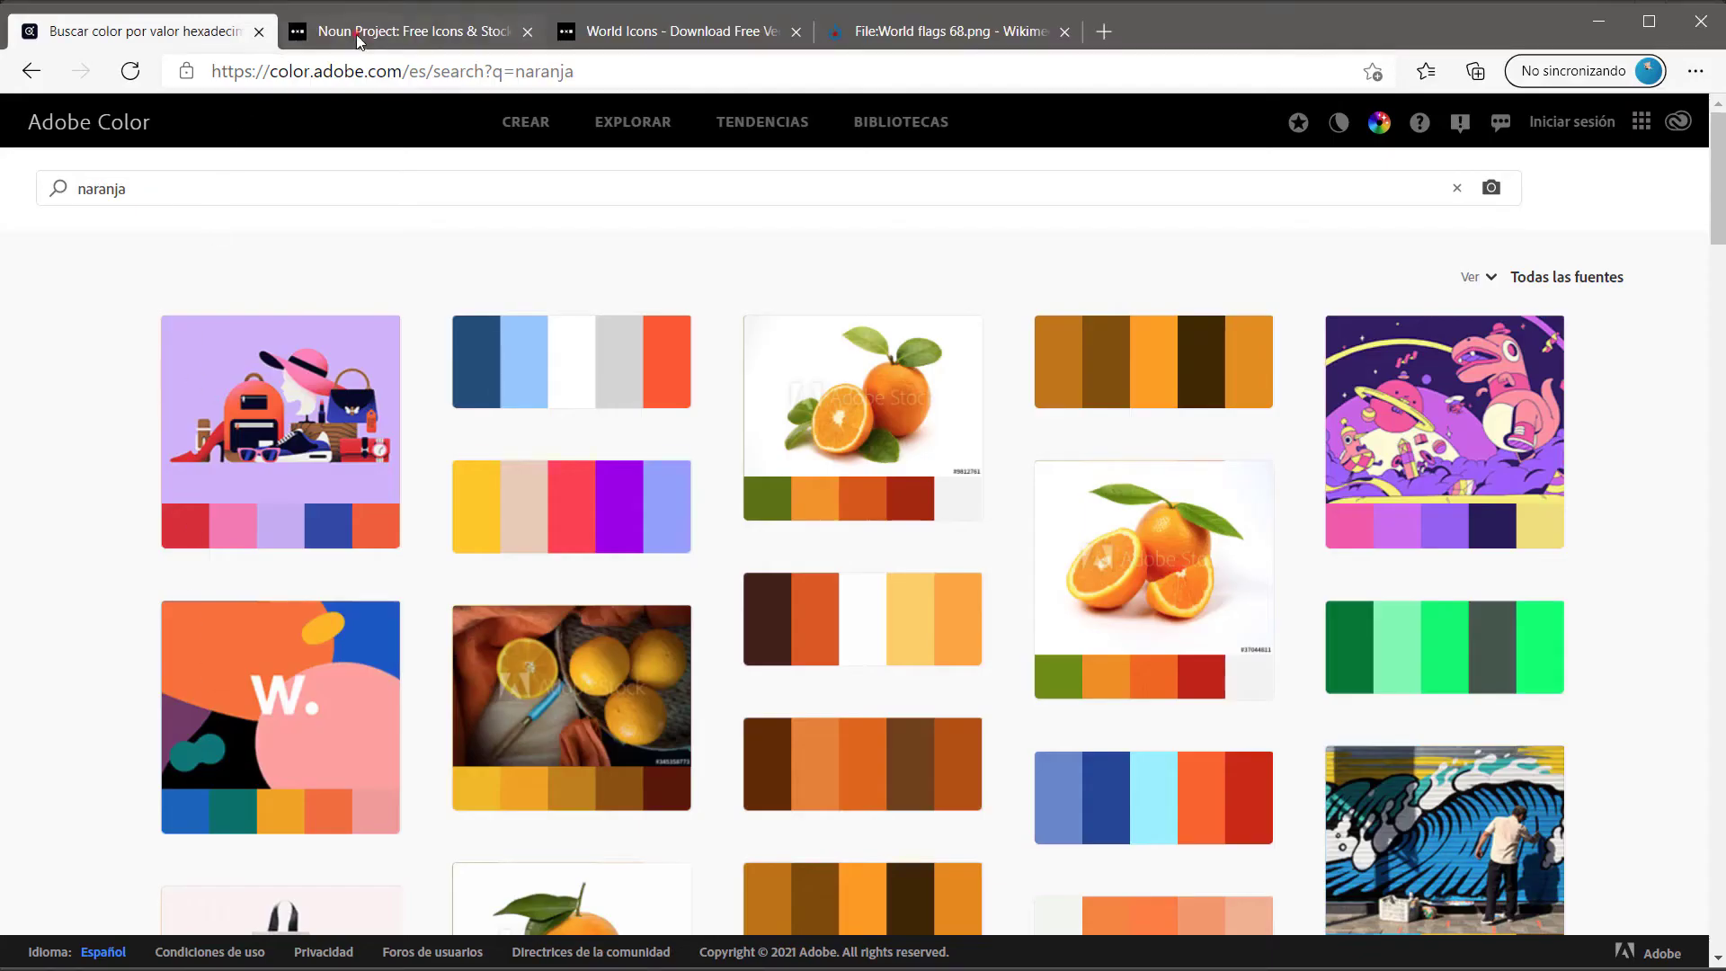
On Noun Project, search icons for 'world'
{"action": "left_click", "coordinate": [360, 30]}
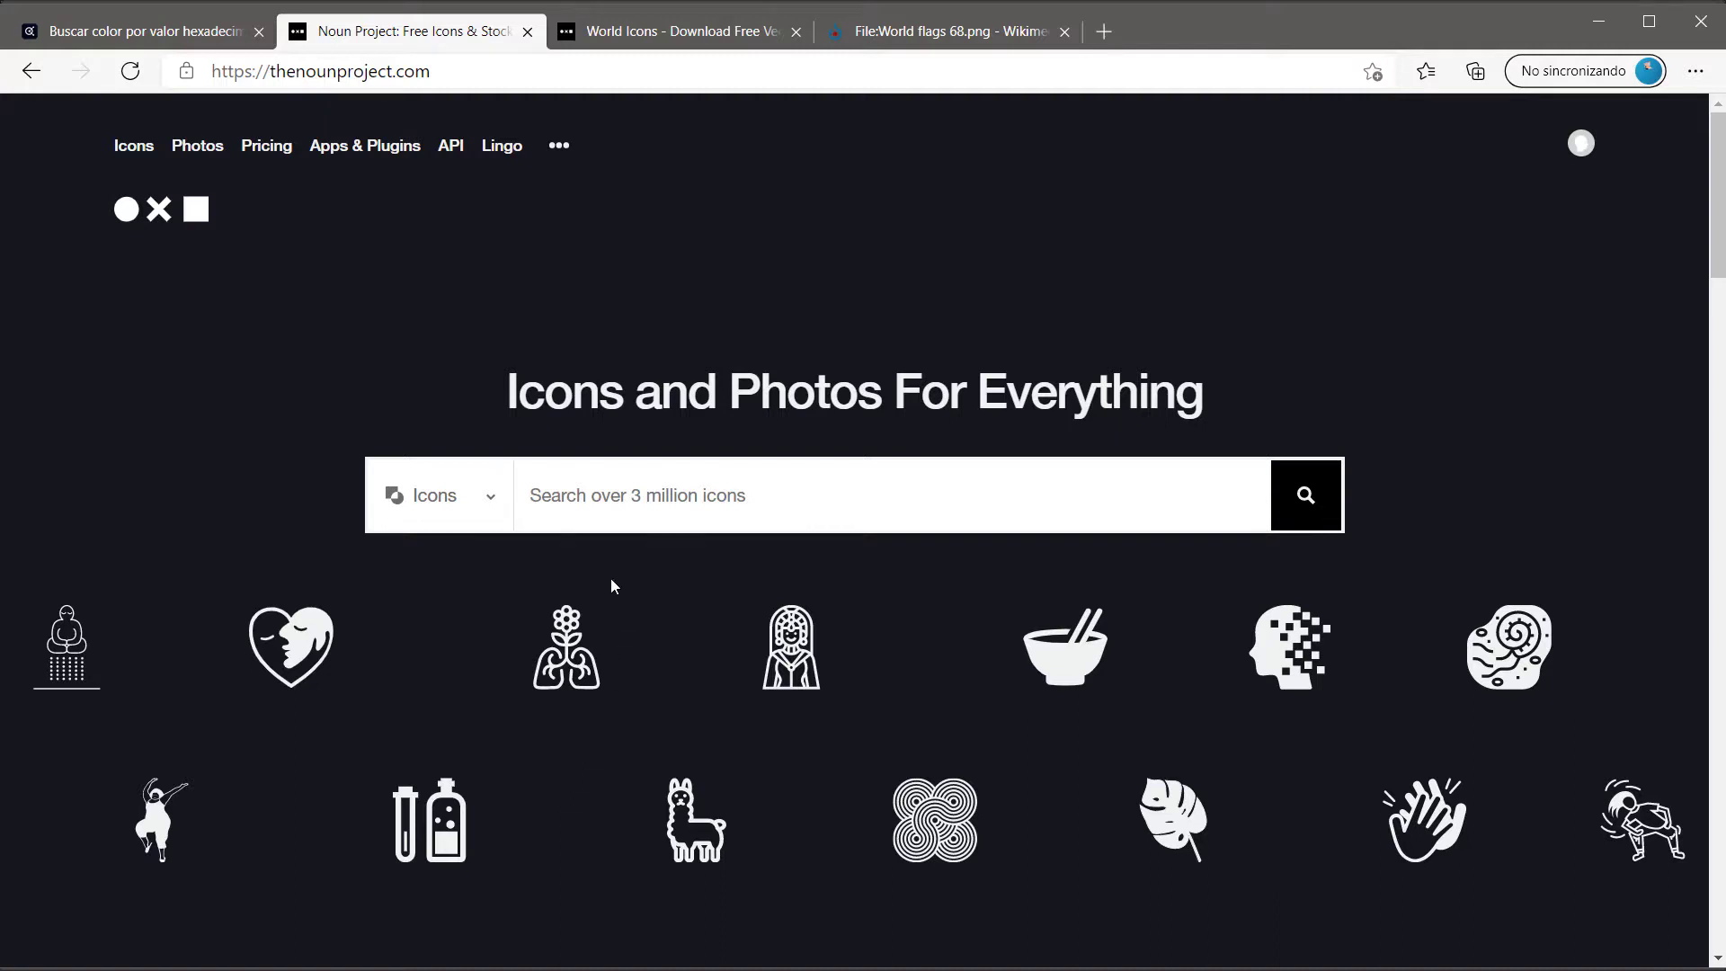
{"action": "left_click", "coordinate": [568, 500]}
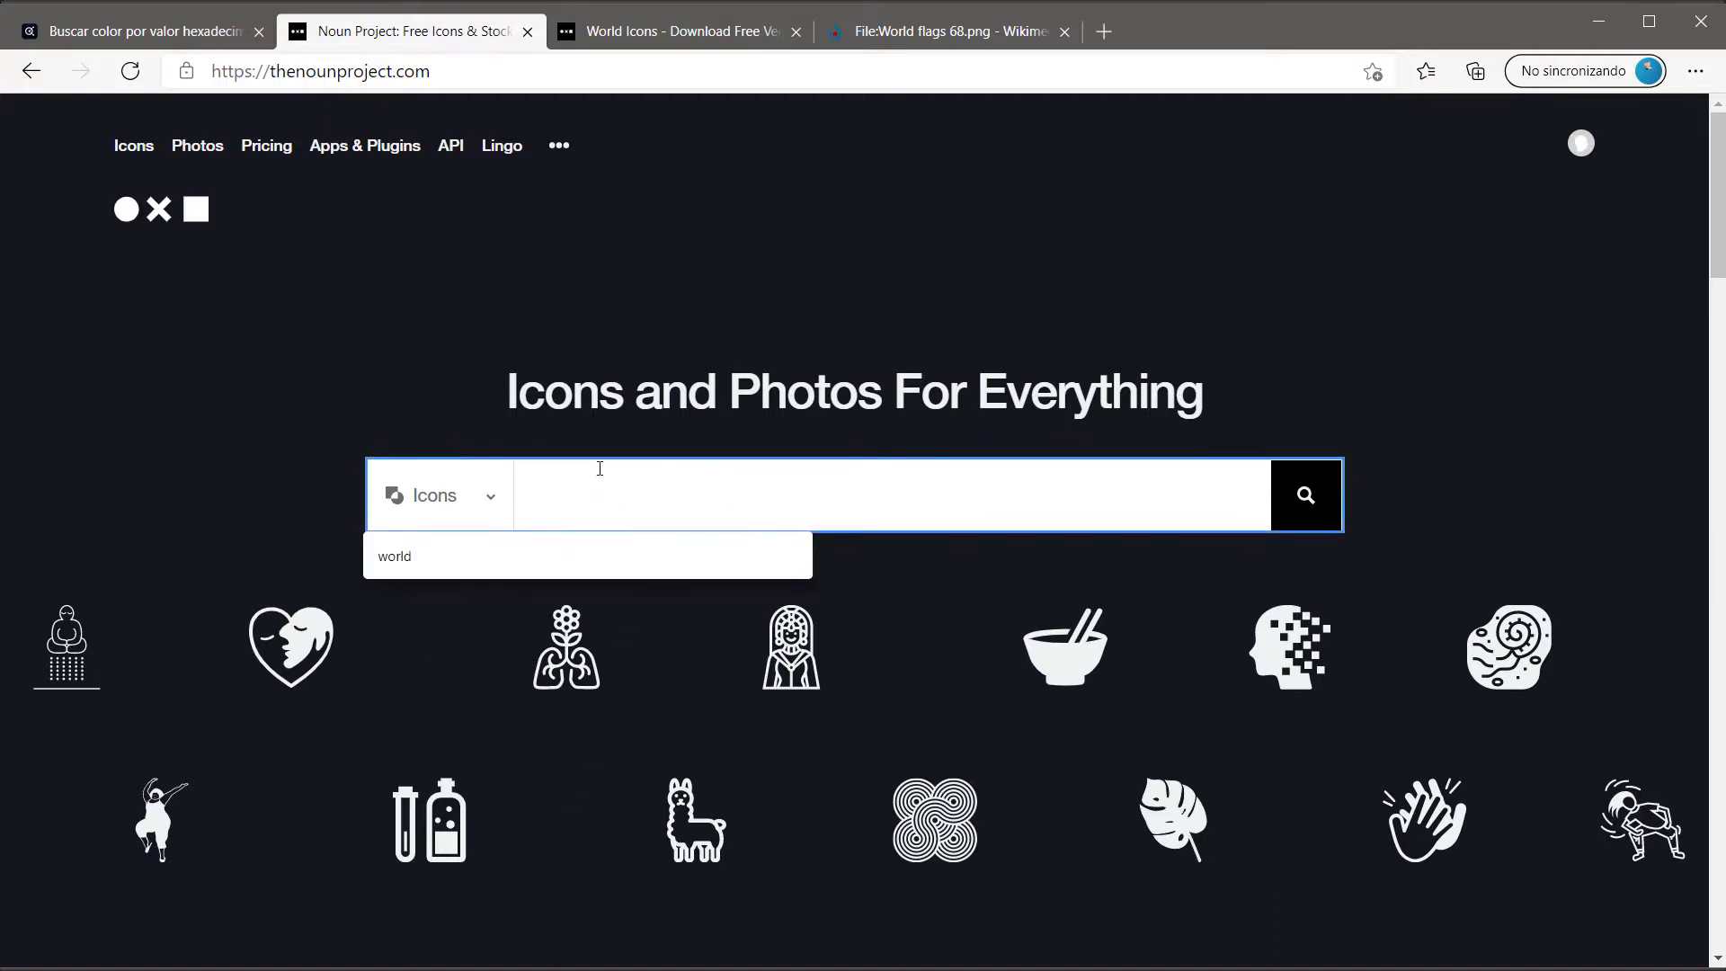
{"action": "type", "text": "world"}
{"action": "key", "text": "Return"}
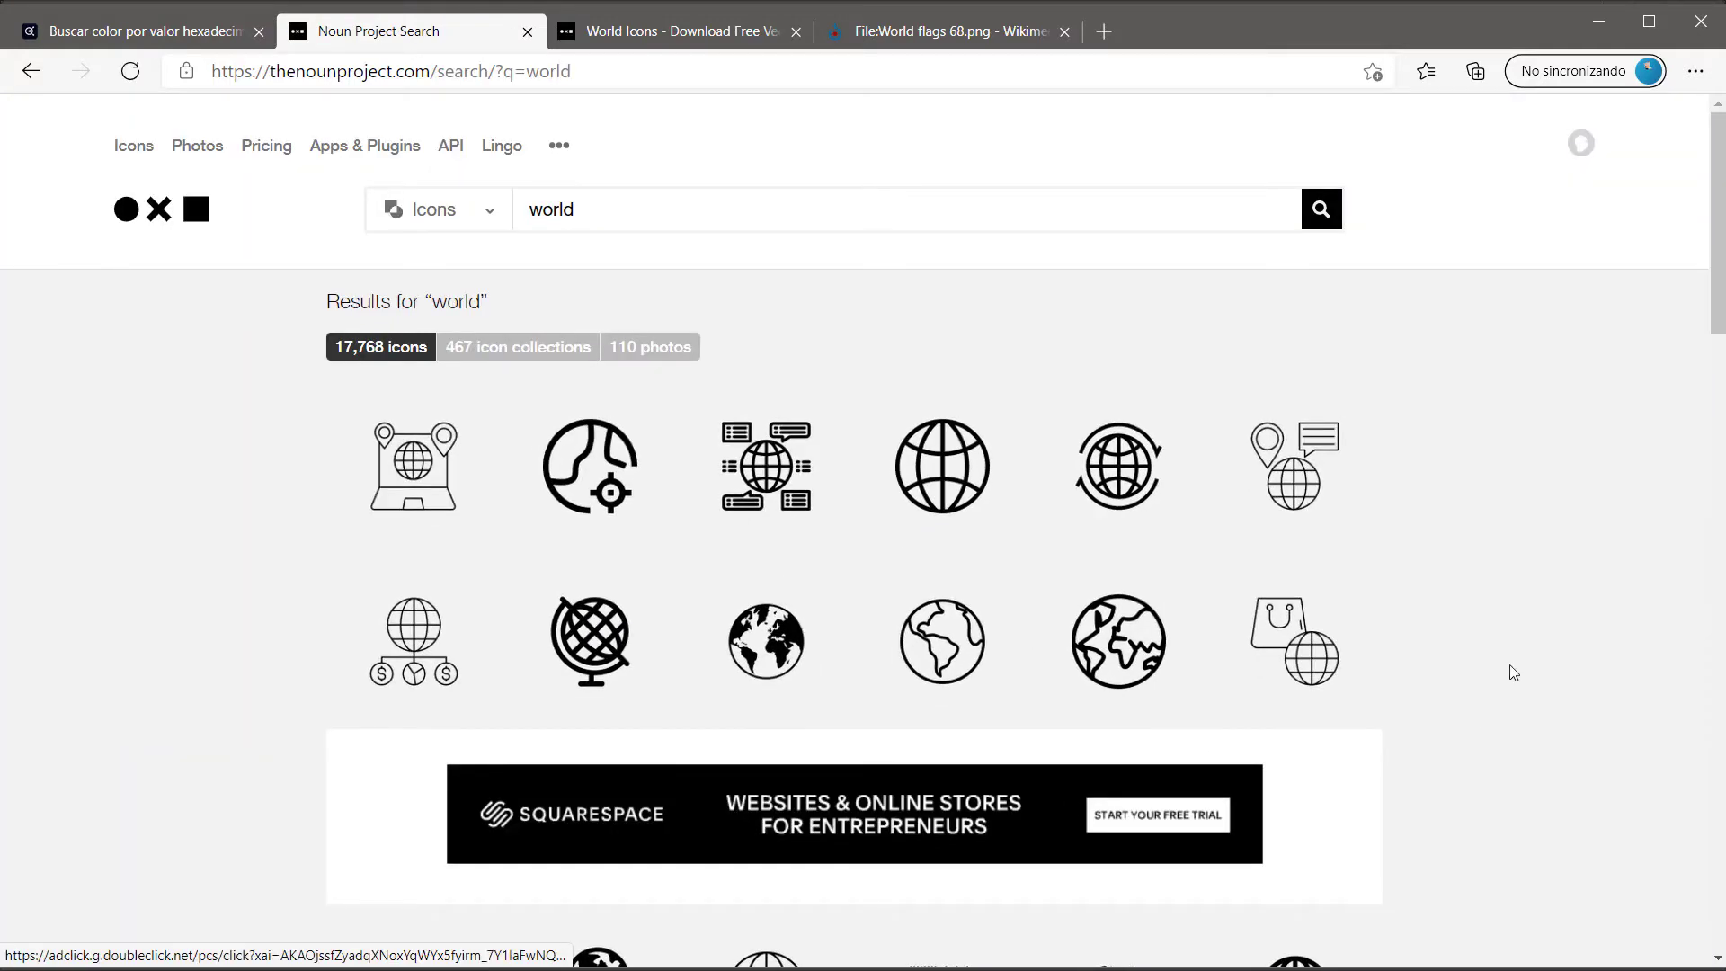
Scroll the world results and open the solid black globe icon's details page
{"action": "scroll", "coordinate": [1513, 672], "scroll_direction": "down", "scroll_amount": 3}
{"action": "scroll", "coordinate": [1513, 672], "scroll_direction": "down", "scroll_amount": 3}
{"action": "scroll", "coordinate": [1413, 681], "scroll_direction": "down", "scroll_amount": 1}
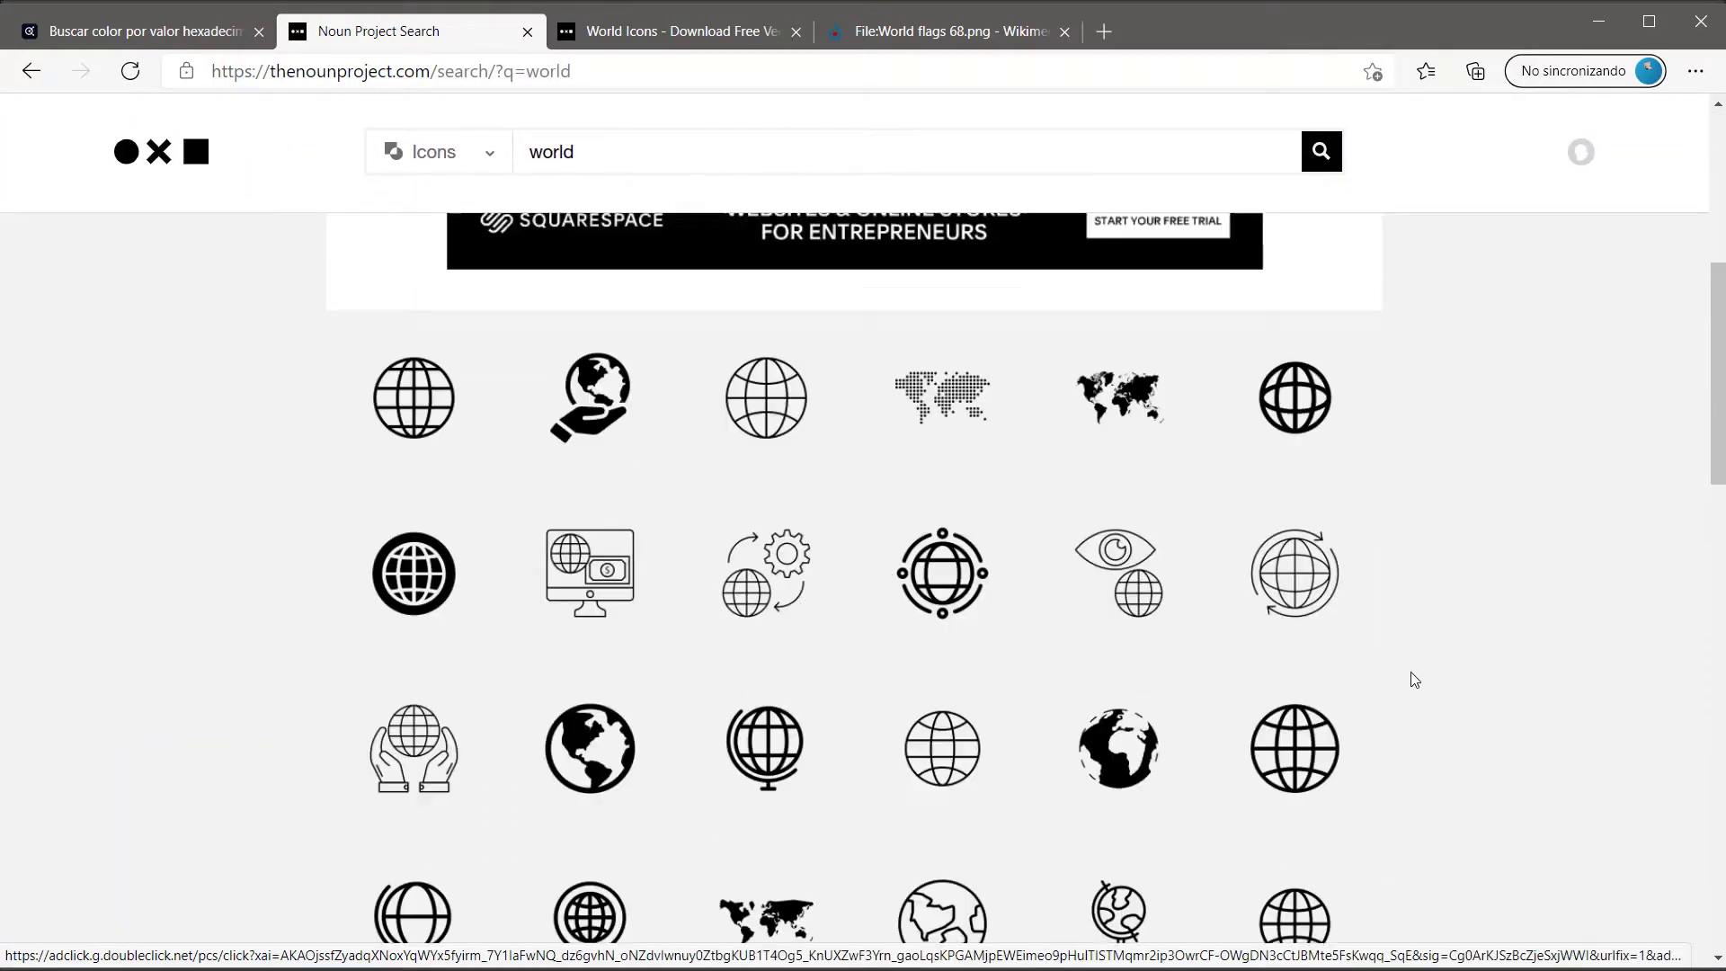
{"action": "scroll", "coordinate": [1413, 679], "scroll_direction": "down", "scroll_amount": 1}
{"action": "scroll", "coordinate": [1404, 692], "scroll_direction": "down", "scroll_amount": 1}
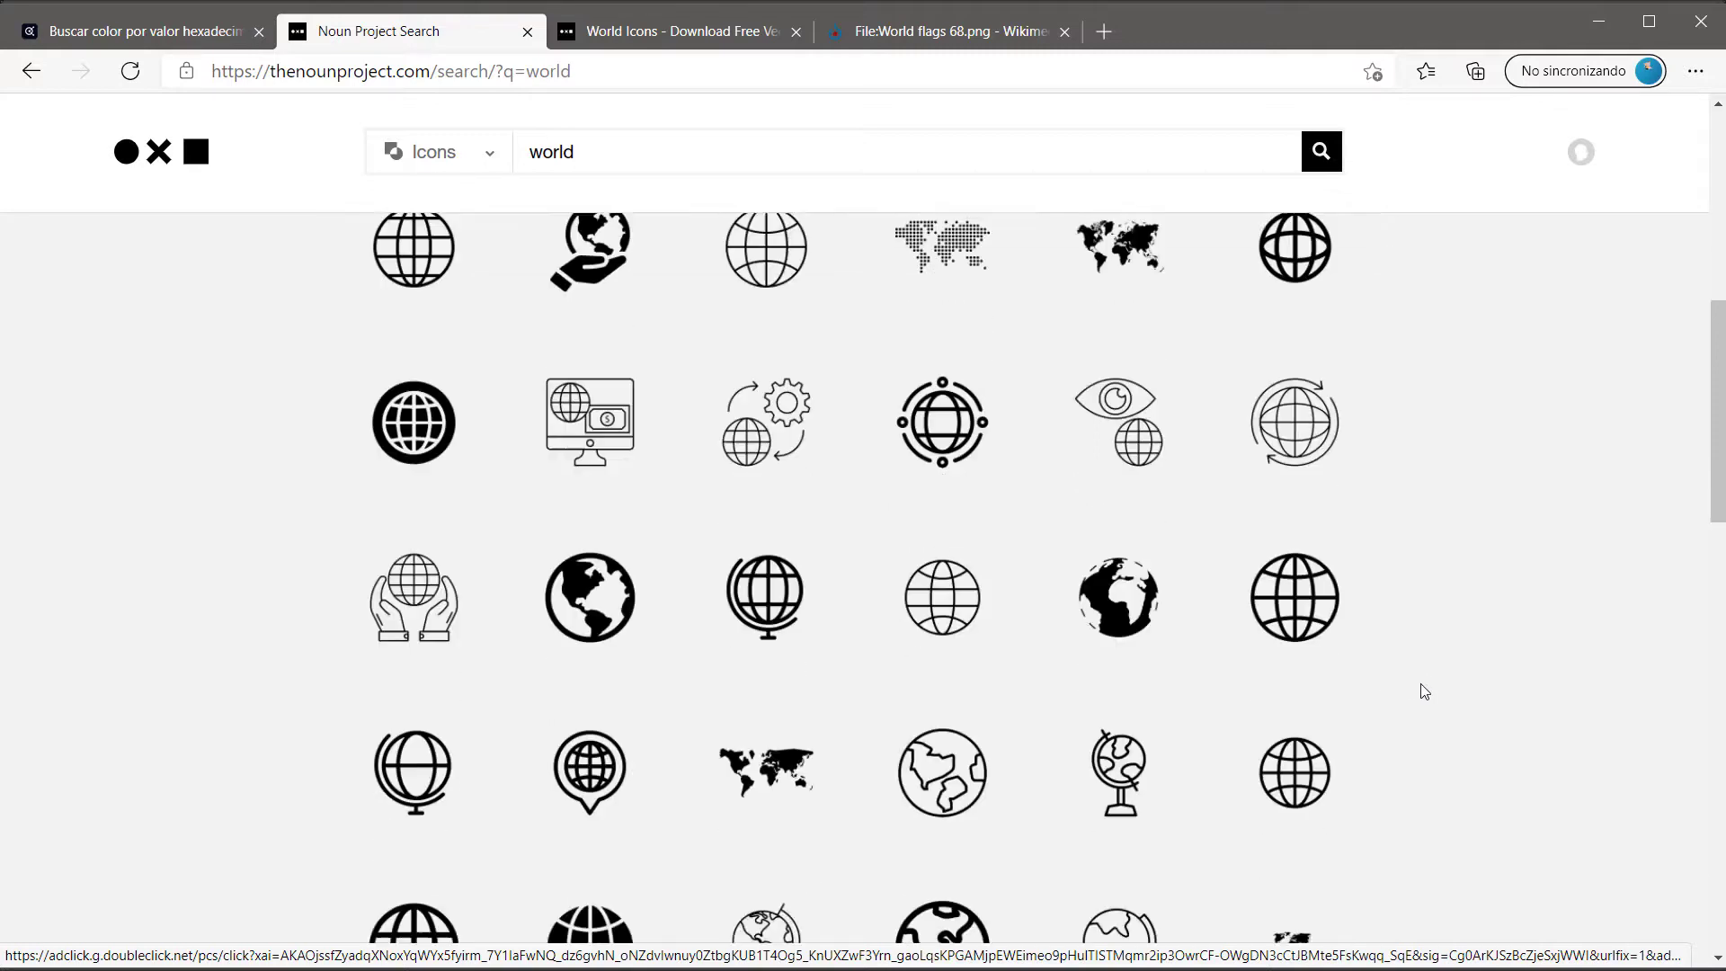
{"action": "scroll", "coordinate": [1419, 688], "scroll_direction": "down", "scroll_amount": 1}
{"action": "scroll", "coordinate": [1420, 672], "scroll_direction": "down", "scroll_amount": 1}
{"action": "scroll", "coordinate": [1425, 670], "scroll_direction": "up", "scroll_amount": 5}
{"action": "scroll", "coordinate": [1432, 662], "scroll_direction": "up", "scroll_amount": 5}
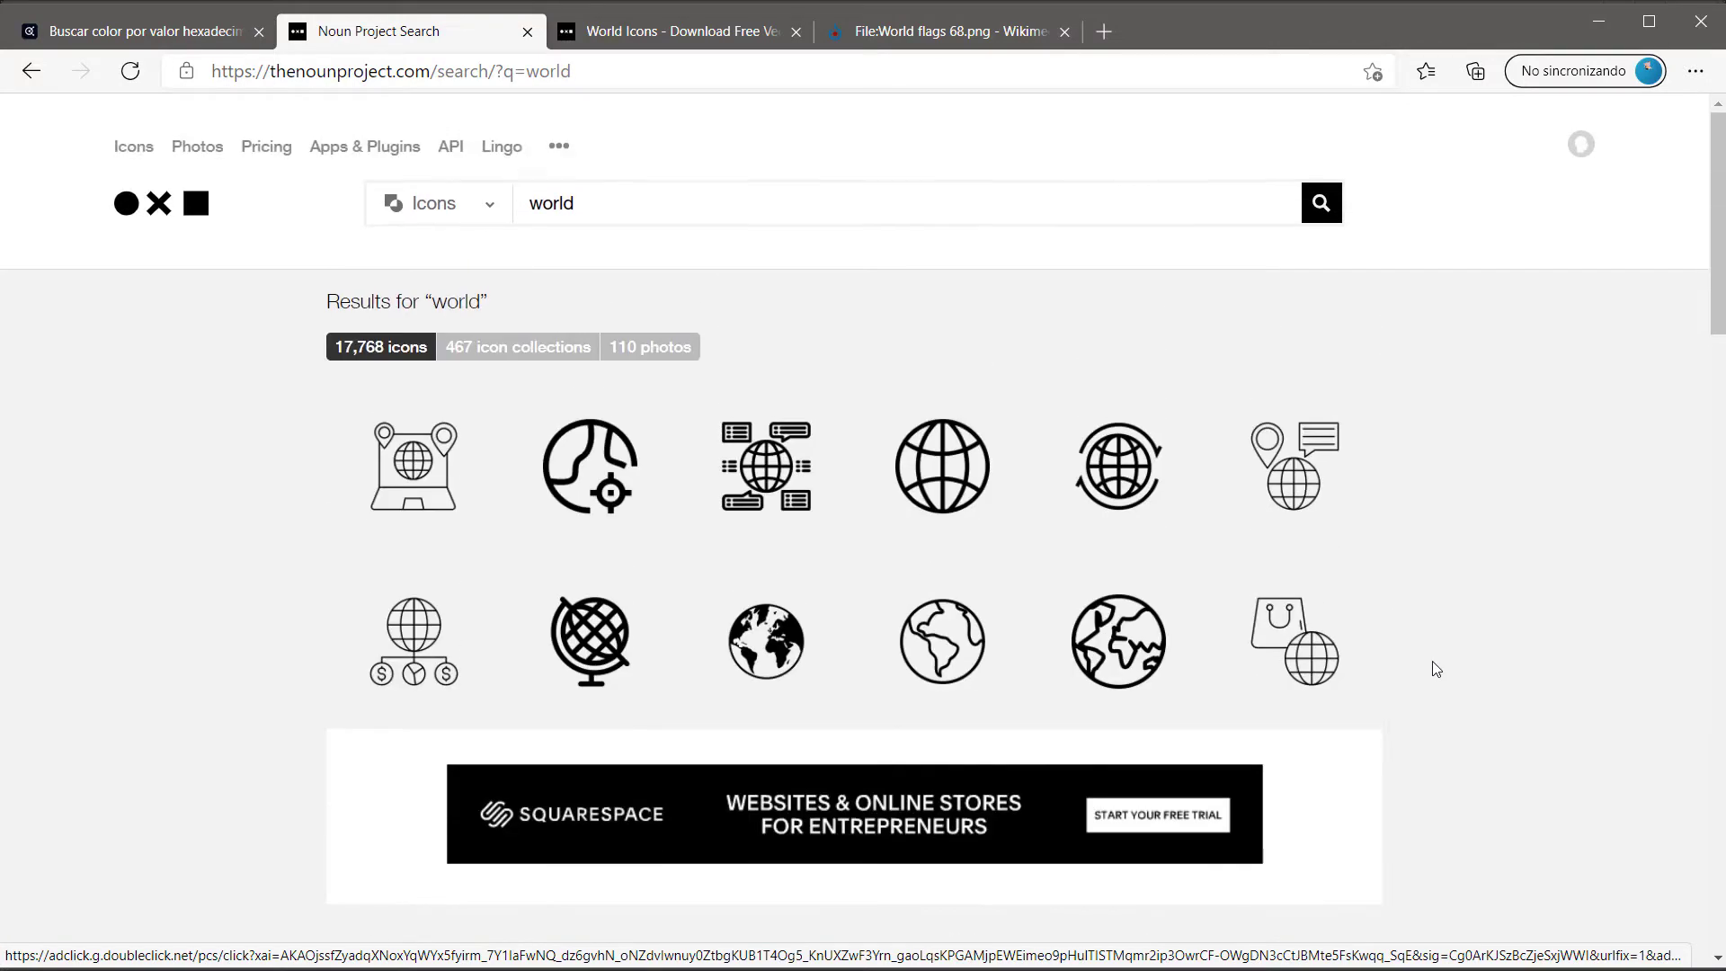
{"action": "left_click", "coordinate": [632, 30]}
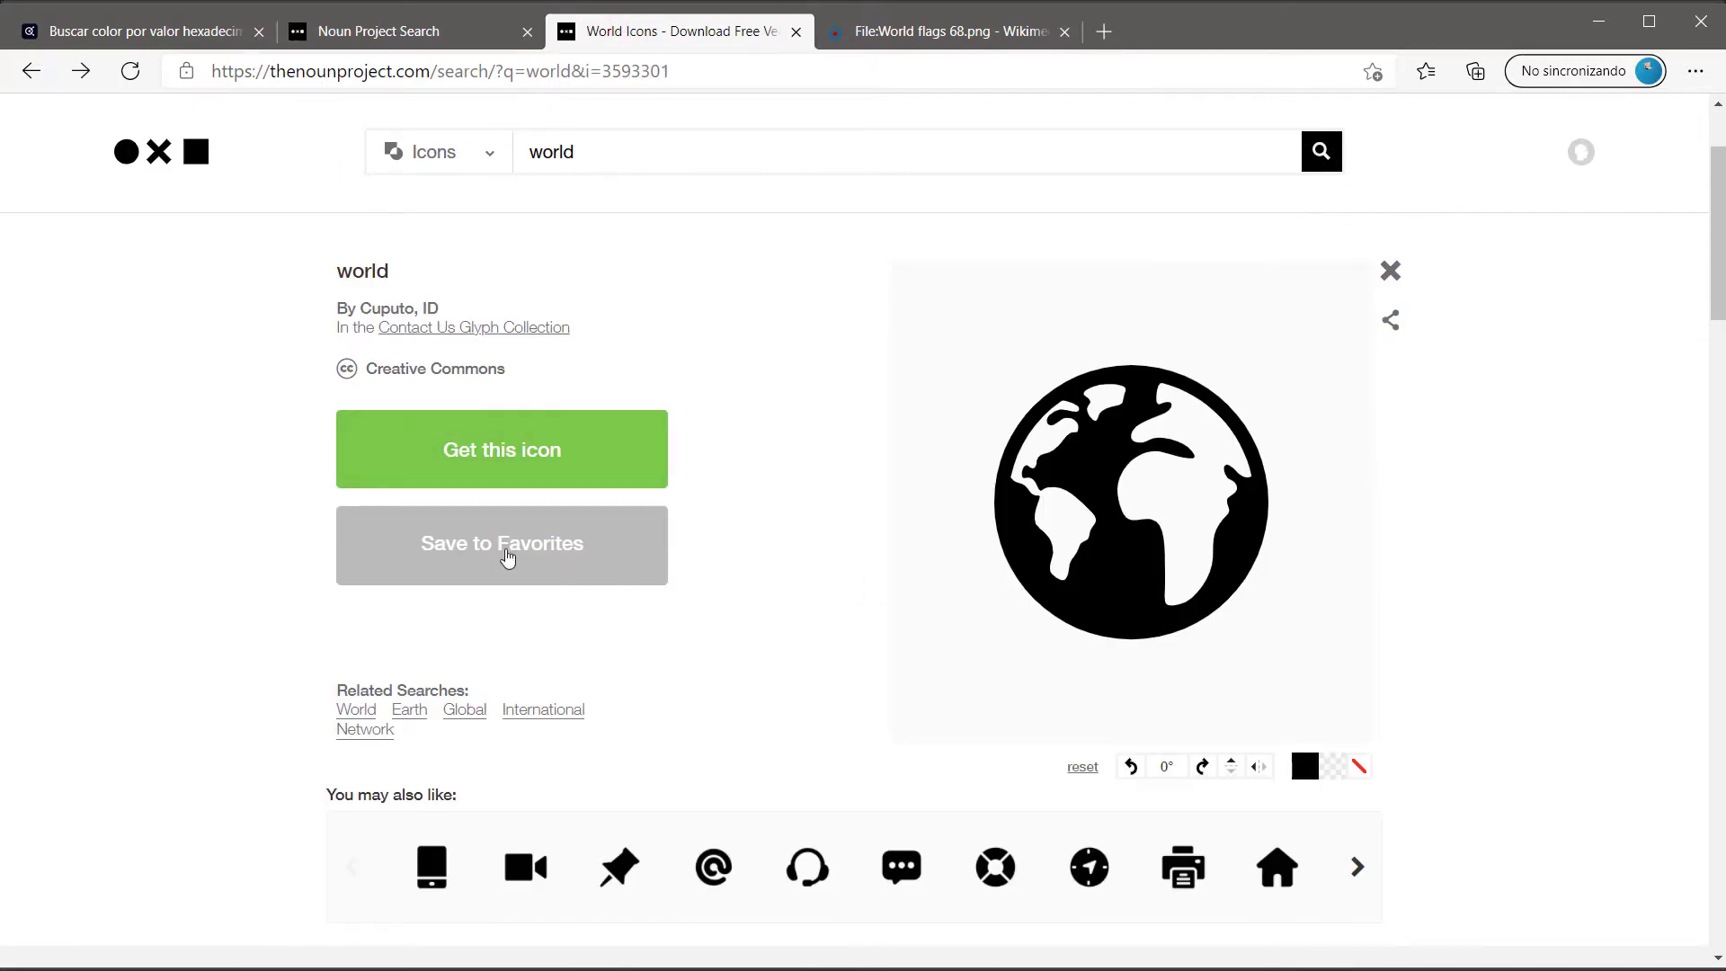
Pick the free Creative Commons Basic Download for the world icon and continue to PNG/SVG options
{"action": "left_click", "coordinate": [488, 451]}
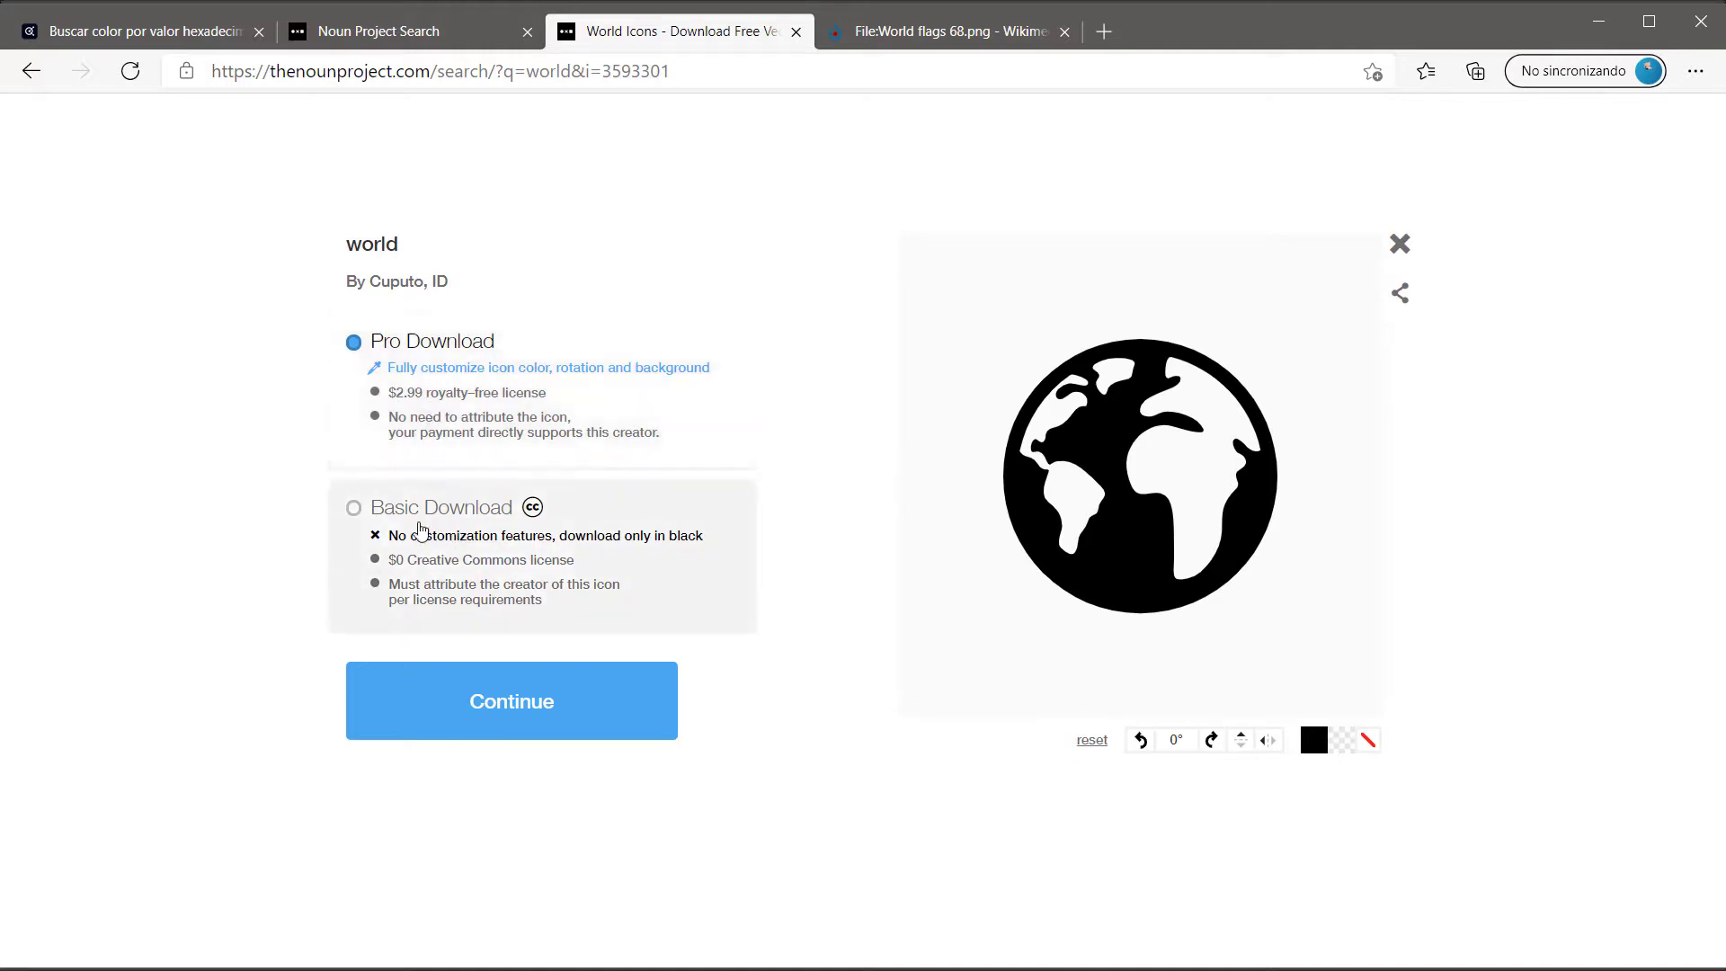
{"action": "left_click", "coordinate": [353, 507]}
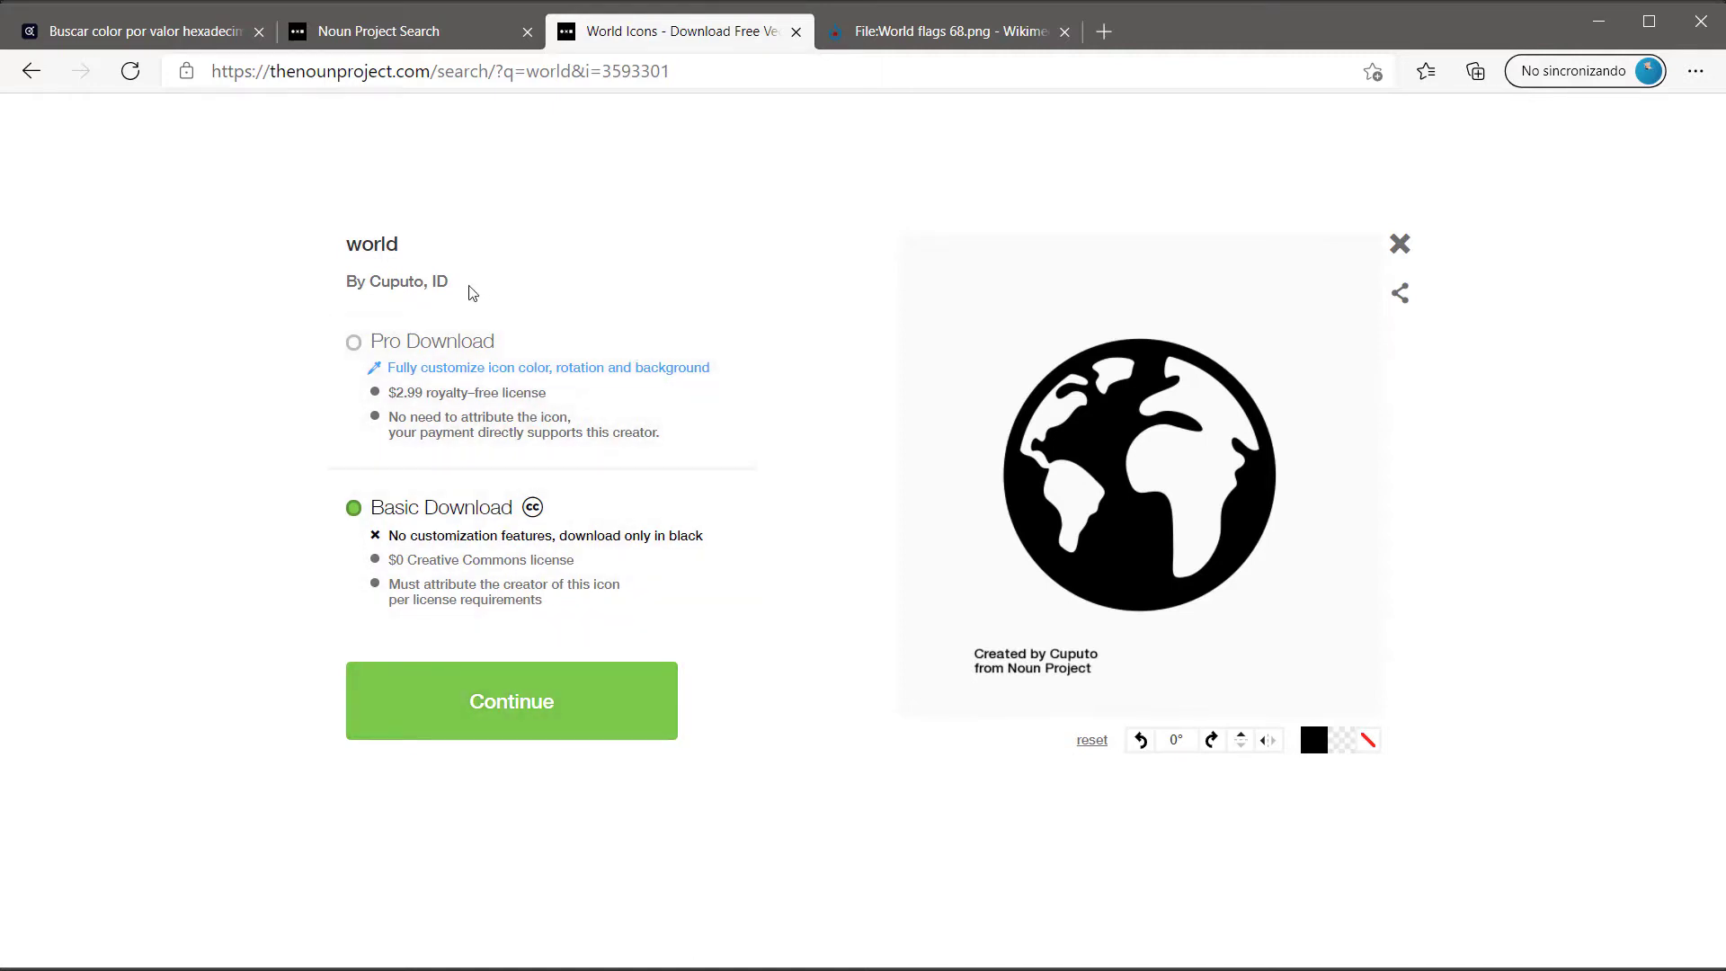
{"action": "left_click_drag", "start_coordinate": [468, 283], "coordinate": [340, 294]}
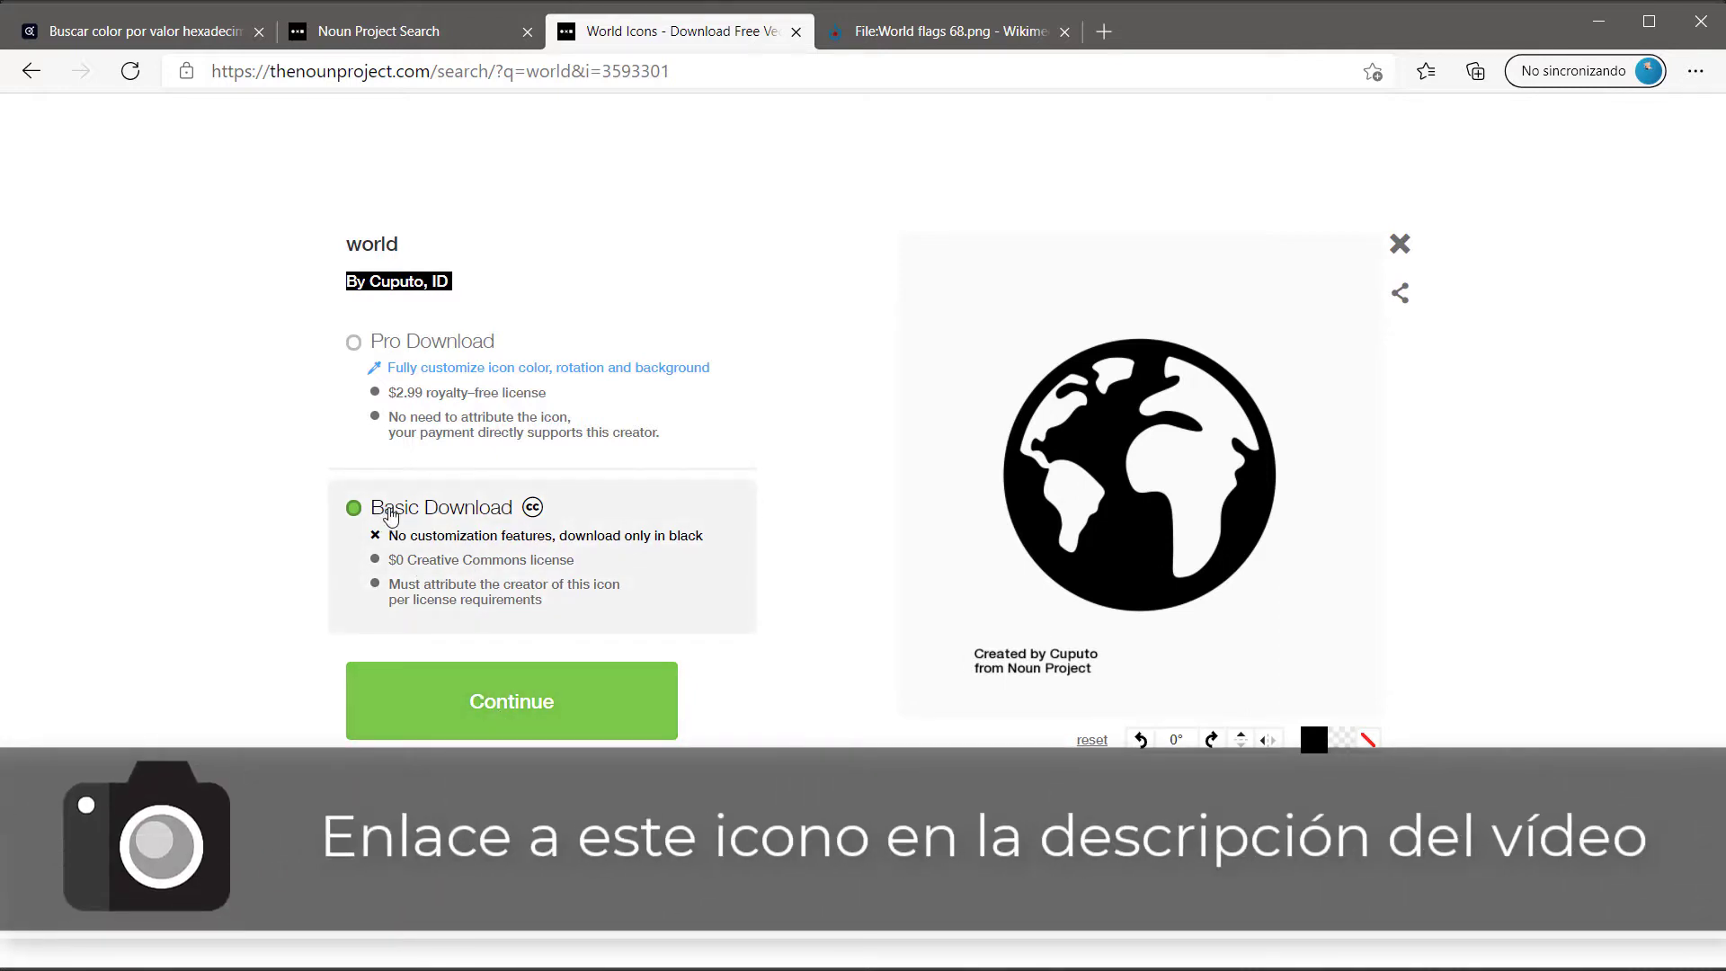
{"action": "left_click", "coordinate": [547, 698]}
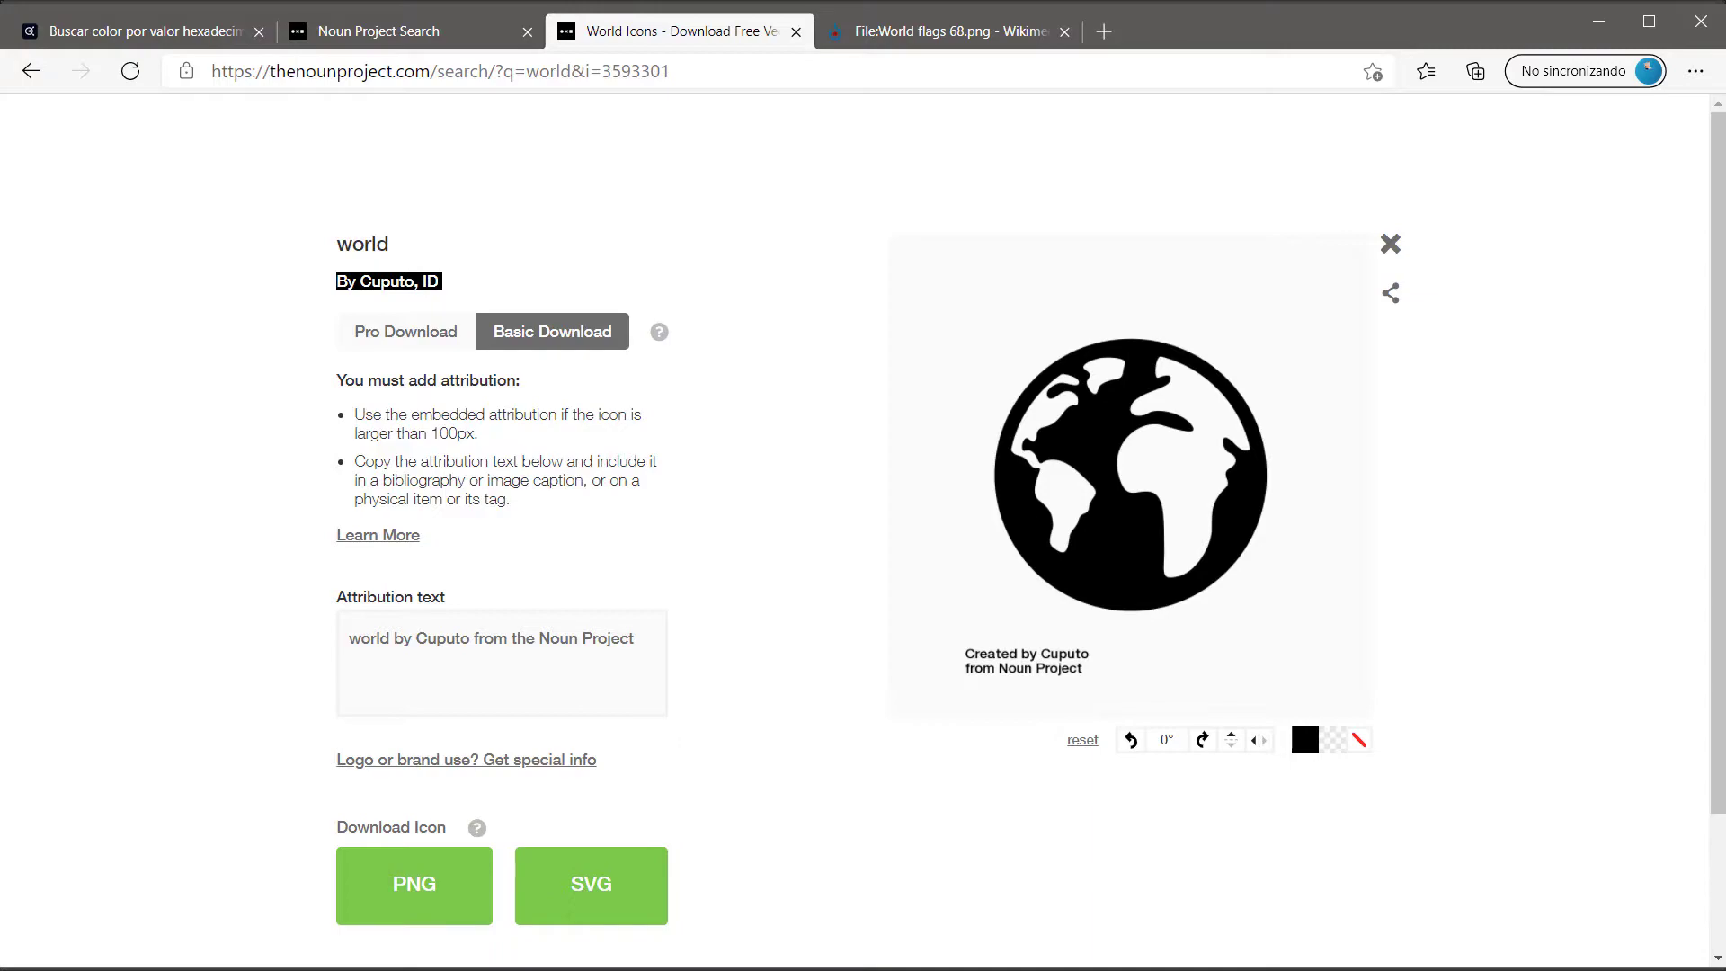
{"action": "key", "text": "alt+Tab"}
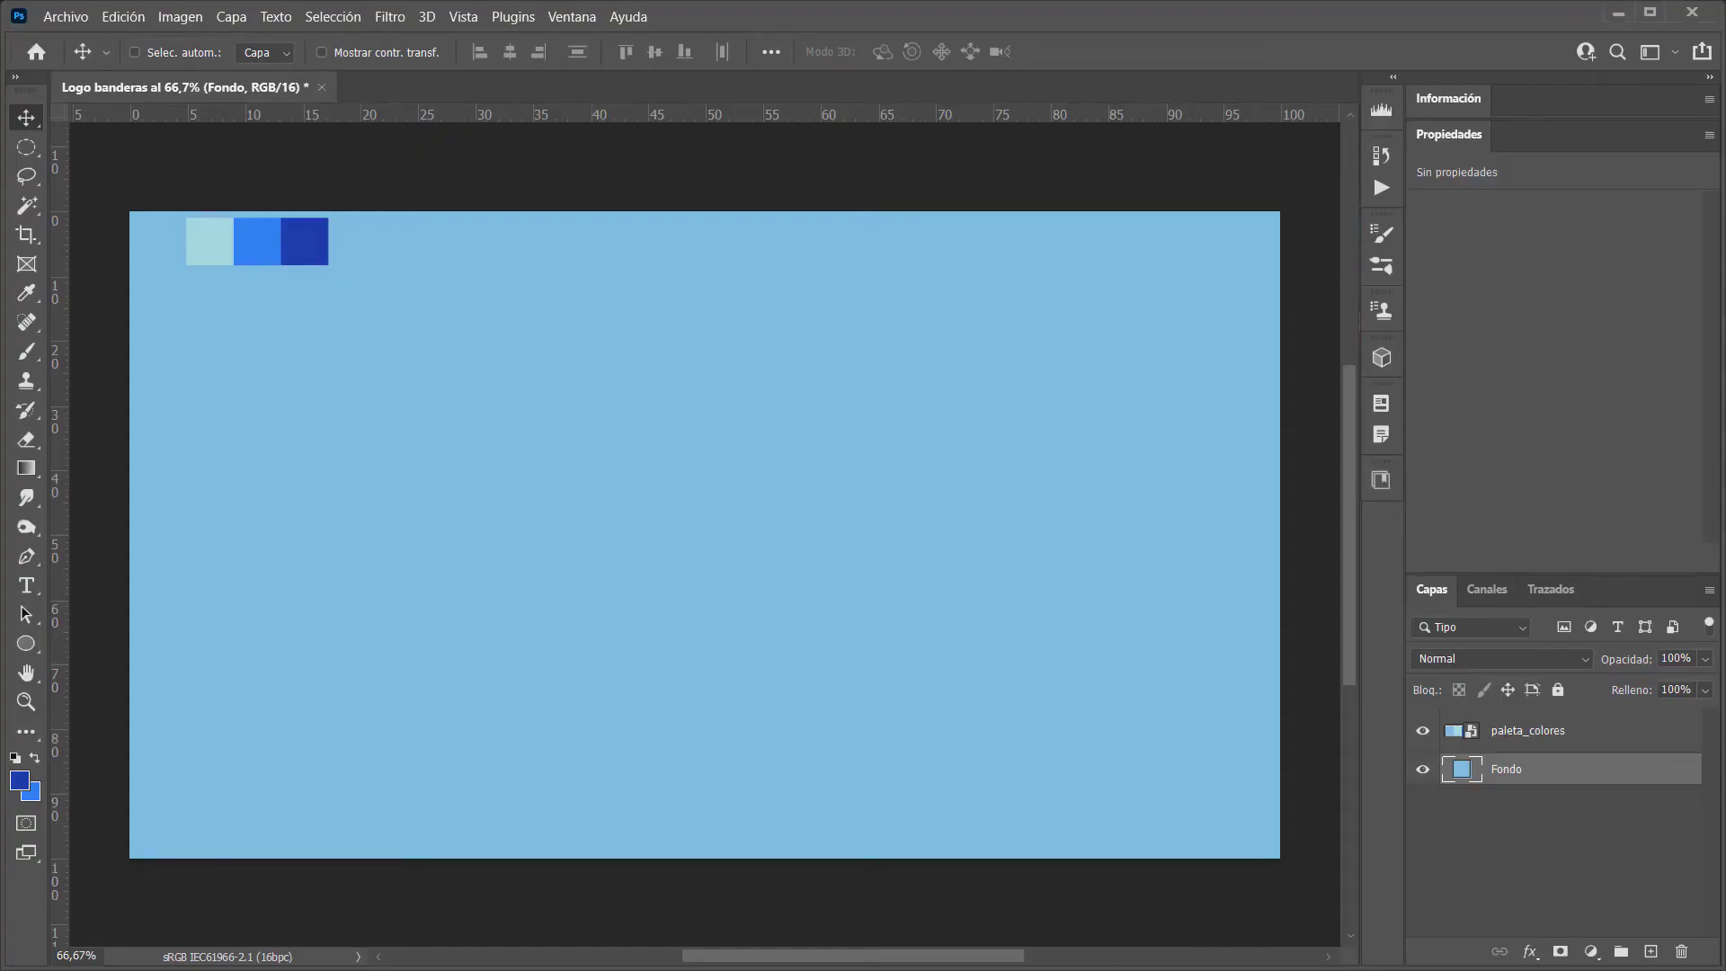
Place noun_world_3593301.png on the canvas, shifted toward the left side
{"action": "key", "text": "alt+Tab"}
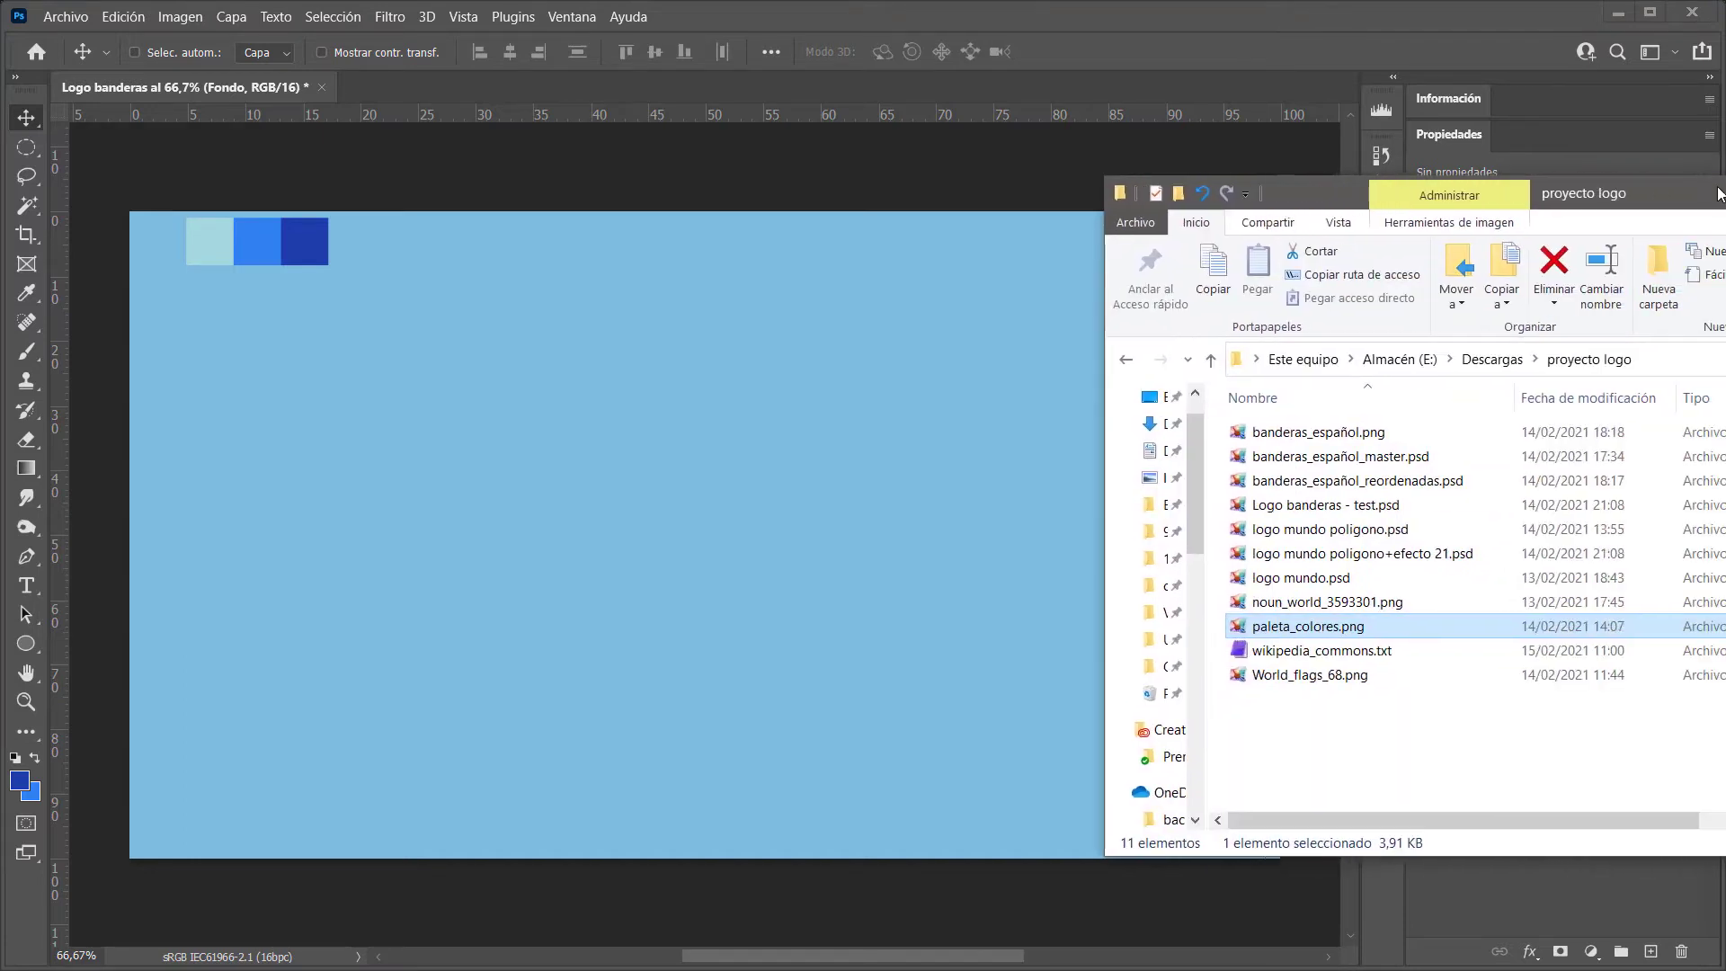
{"action": "mouse_move", "coordinate": [1307, 608]}
{"action": "left_mouse_down"}
{"action": "mouse_move", "coordinate": [644, 506]}
{"action": "mouse_move", "coordinate": [304, 487]}
{"action": "left_mouse_up"}
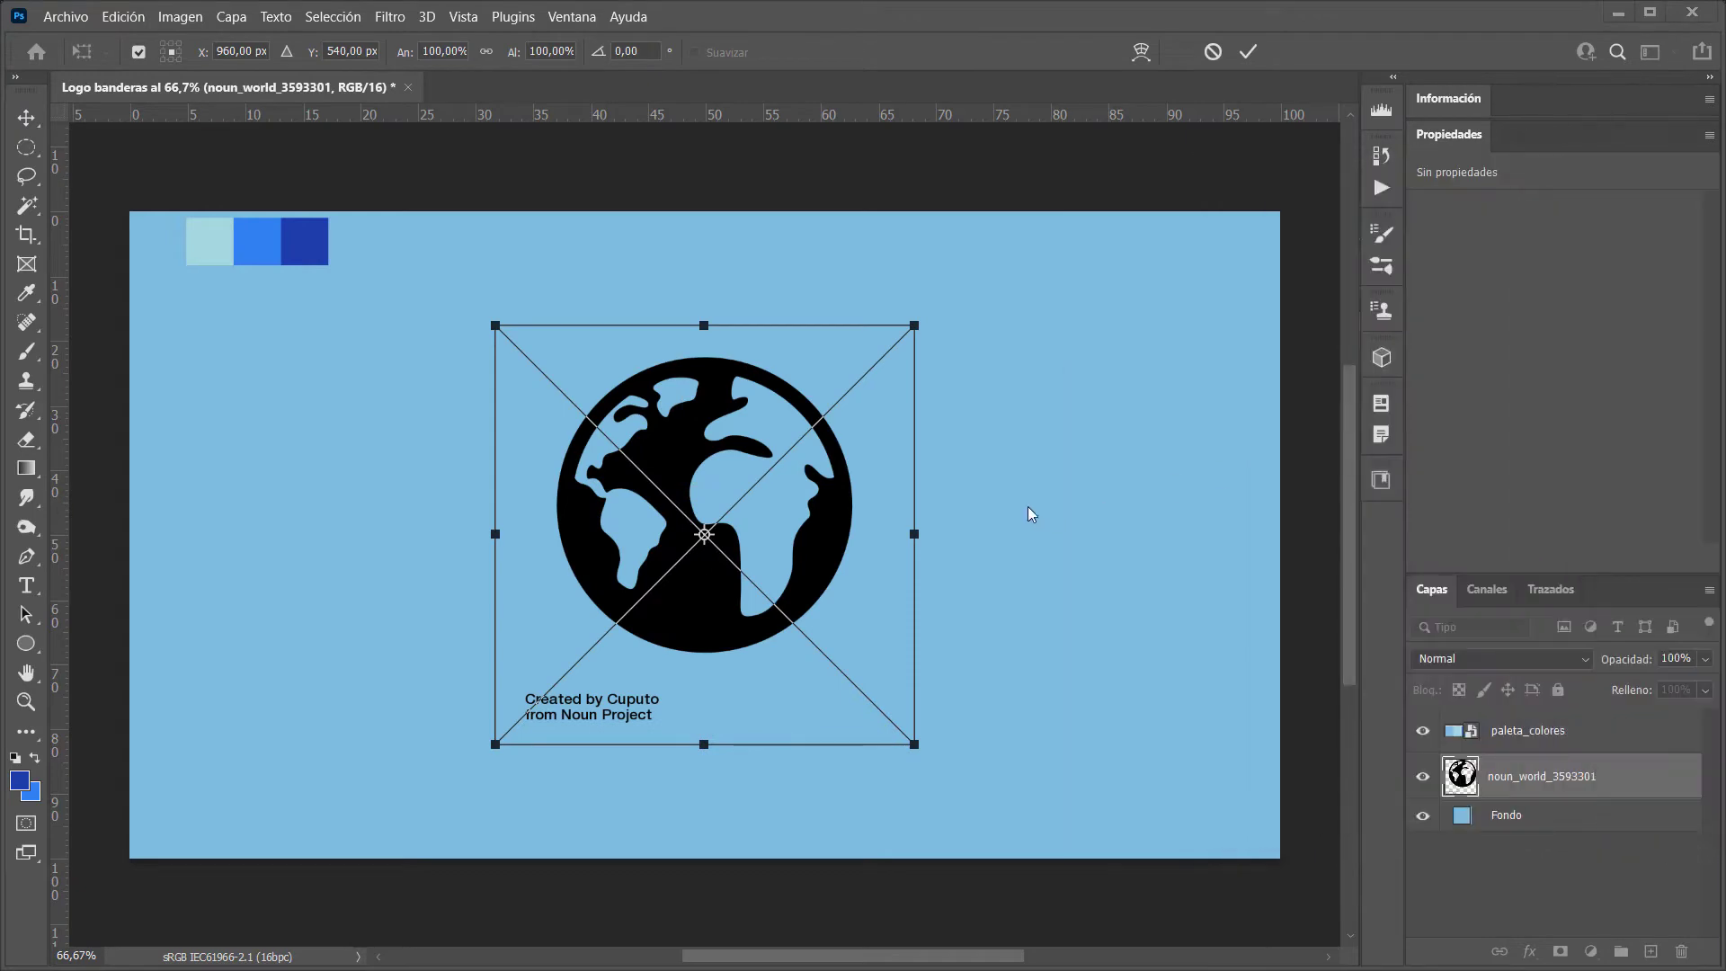
{"action": "left_click", "coordinate": [712, 467]}
{"action": "left_click_drag", "start_coordinate": [641, 502], "coordinate": [391, 497]}
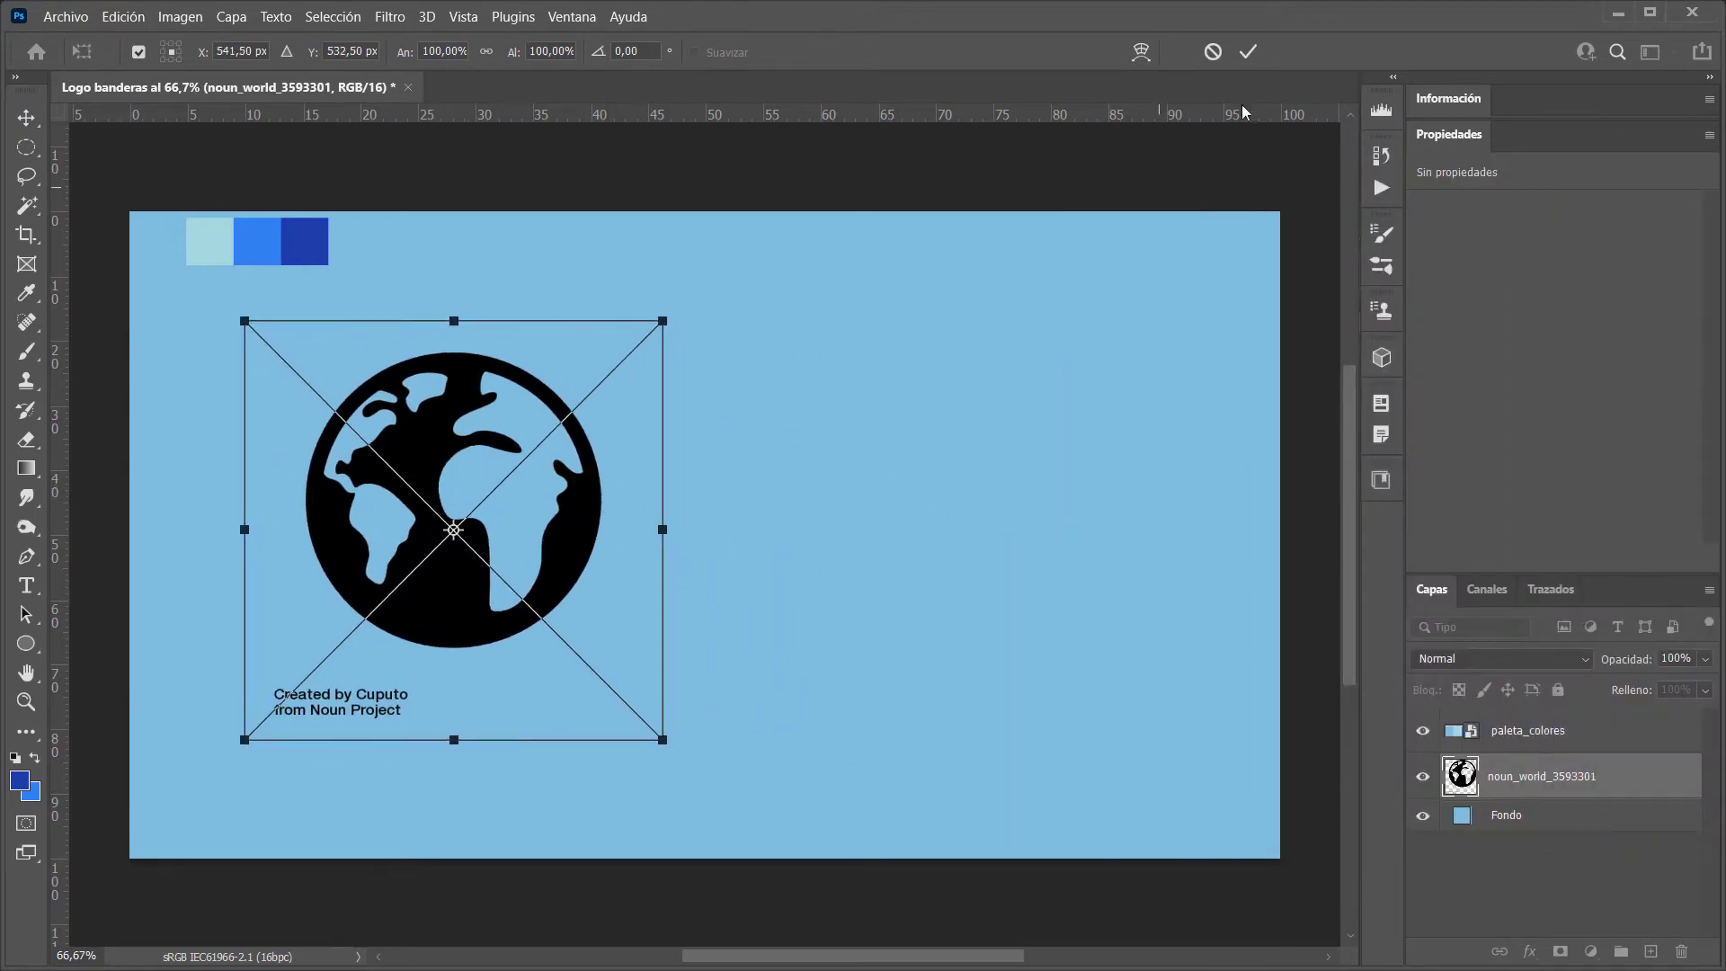
{"action": "left_click", "coordinate": [1248, 51]}
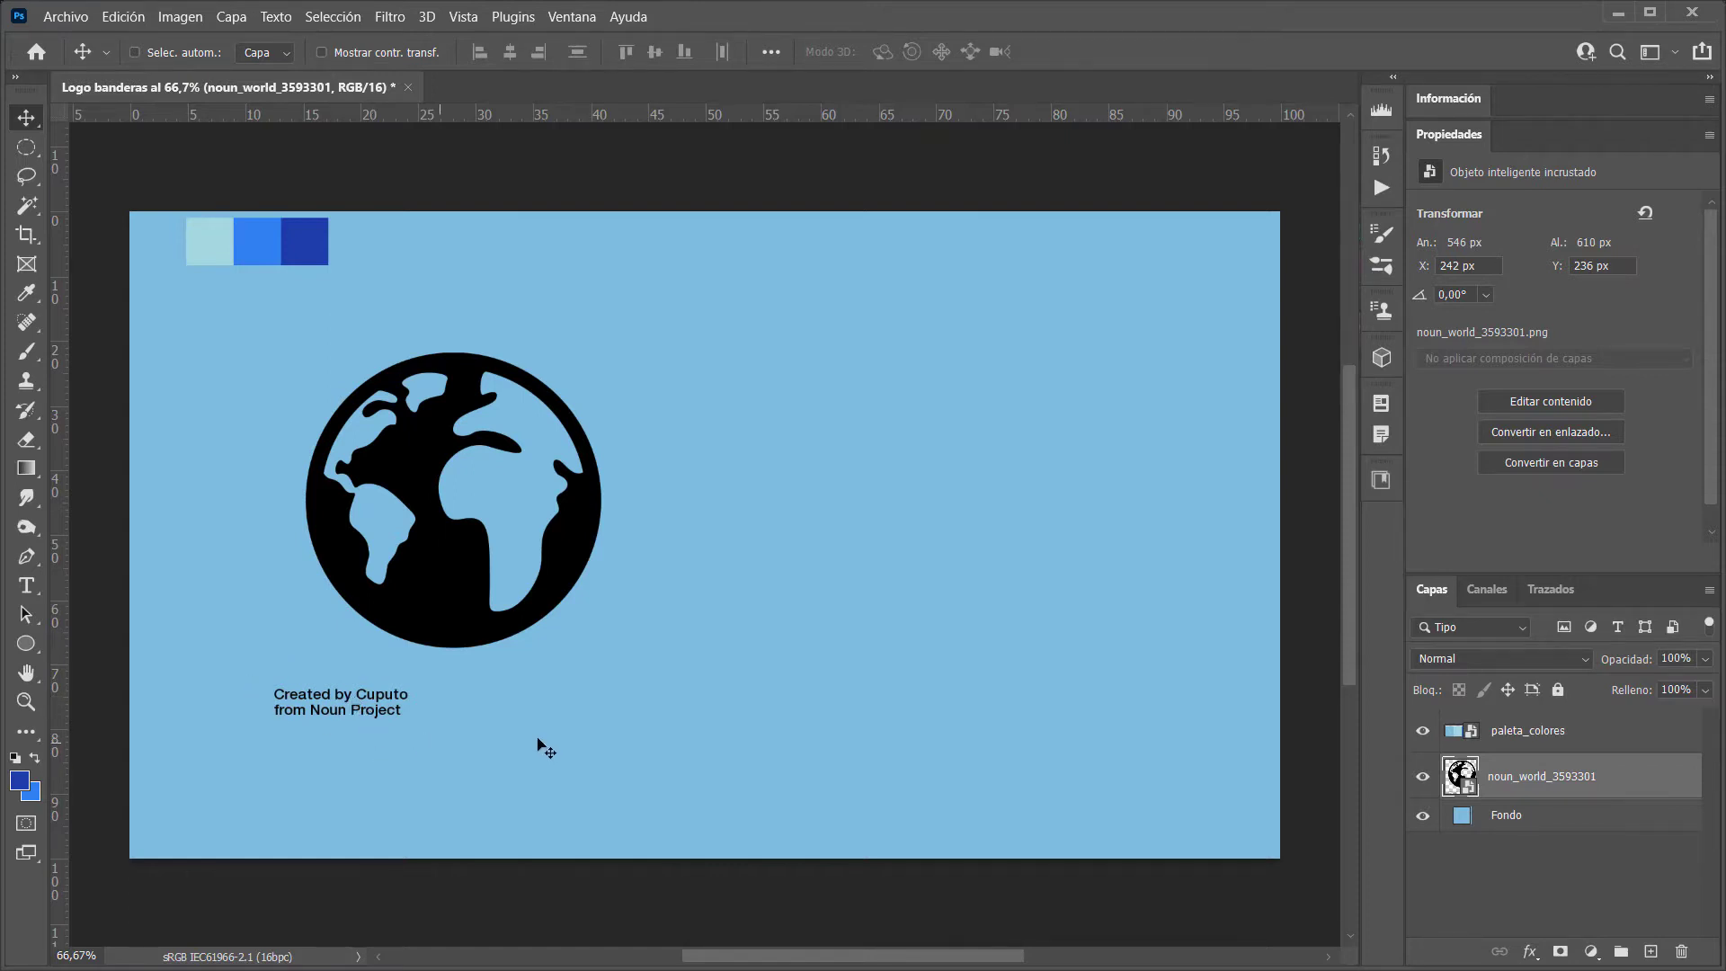
Inside the globe smart object, delete the credit text with a rectangular selection and save
{"action": "key", "text": "i"}
{"action": "double_click", "coordinate": [1460, 775]}
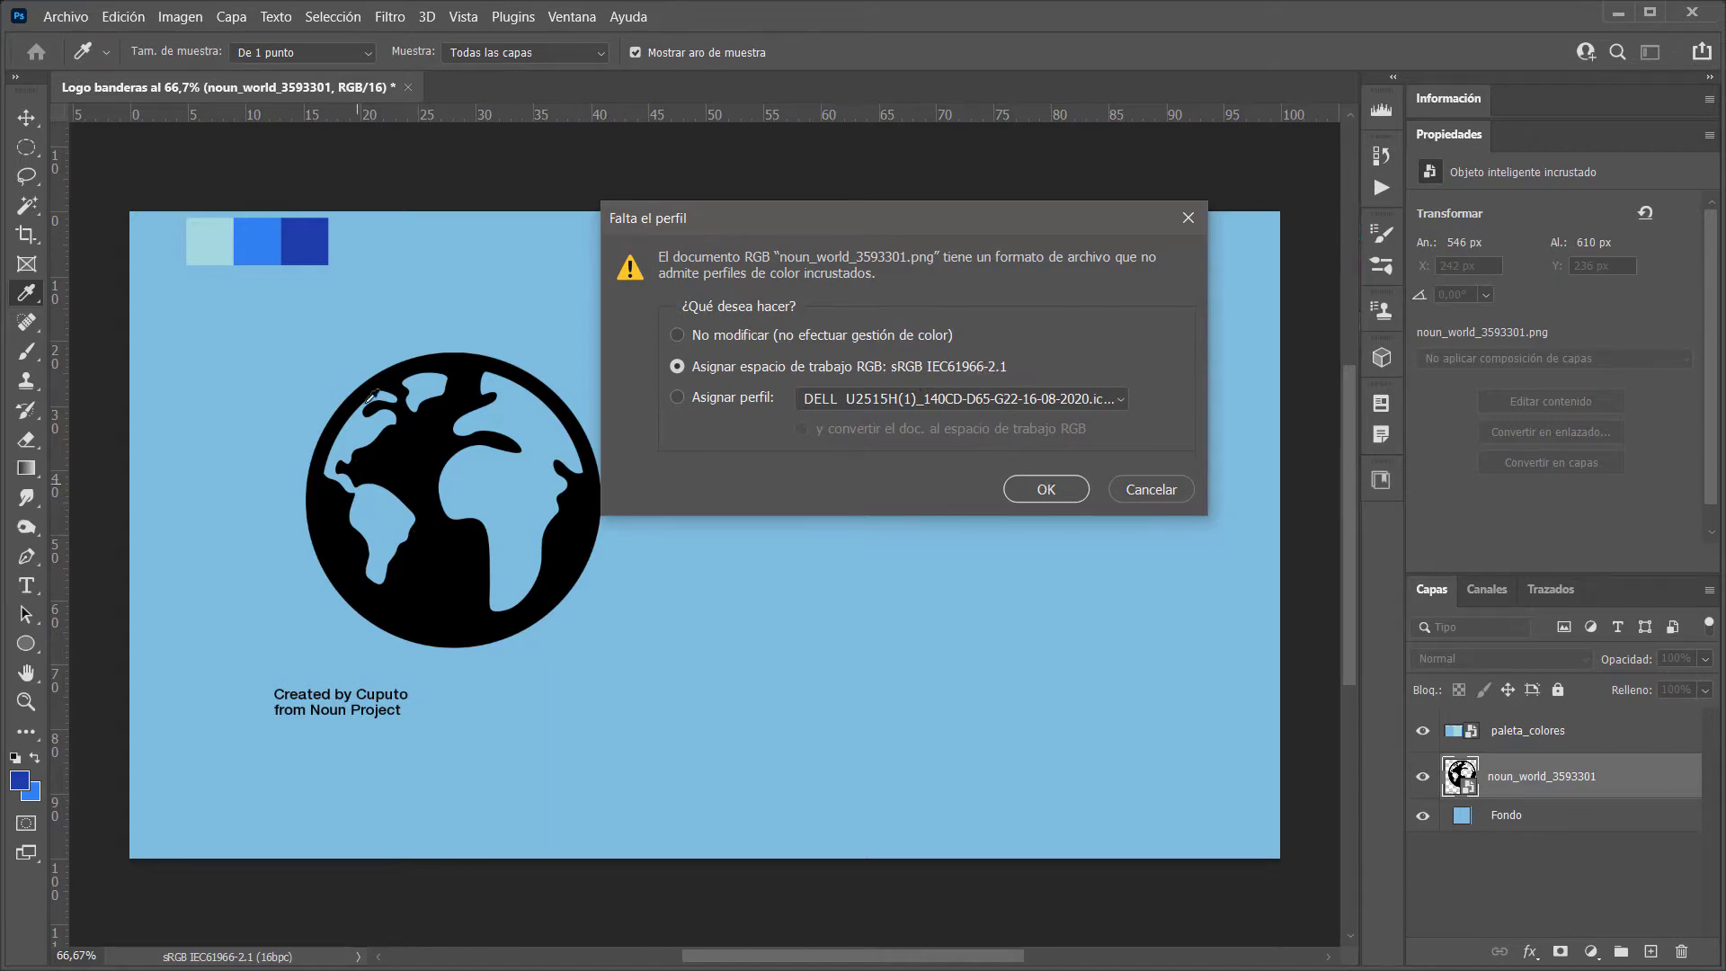
{"action": "left_click", "coordinate": [1042, 491]}
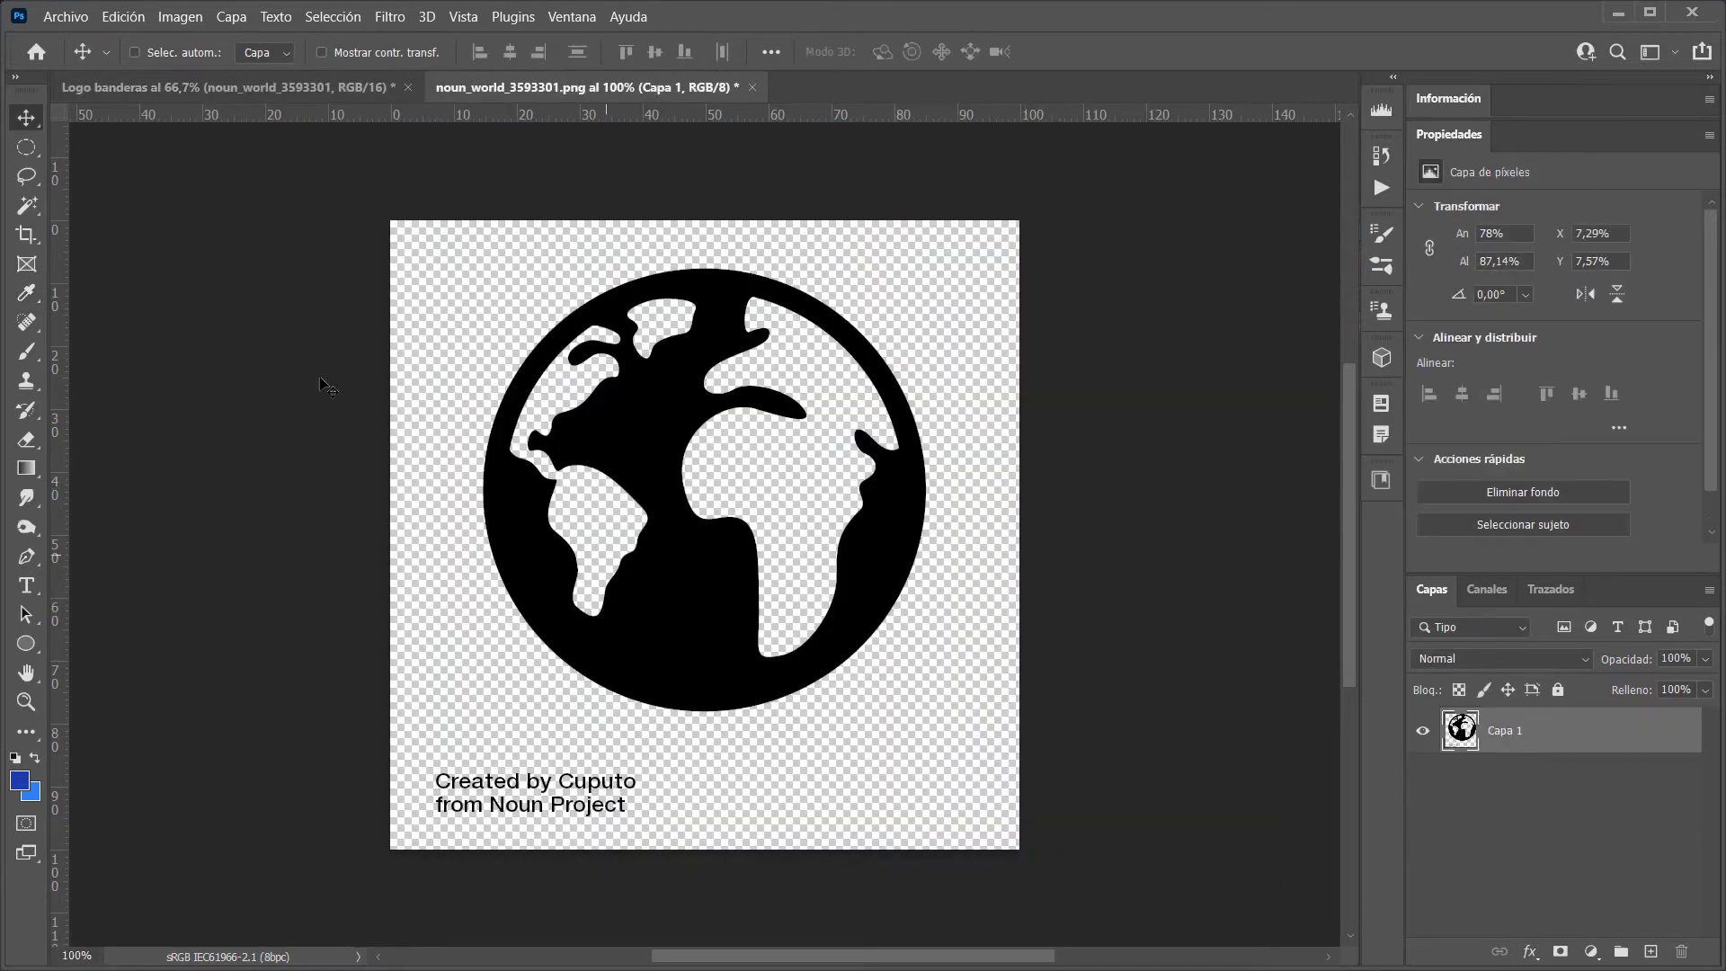
{"action": "left_click", "coordinate": [27, 148]}
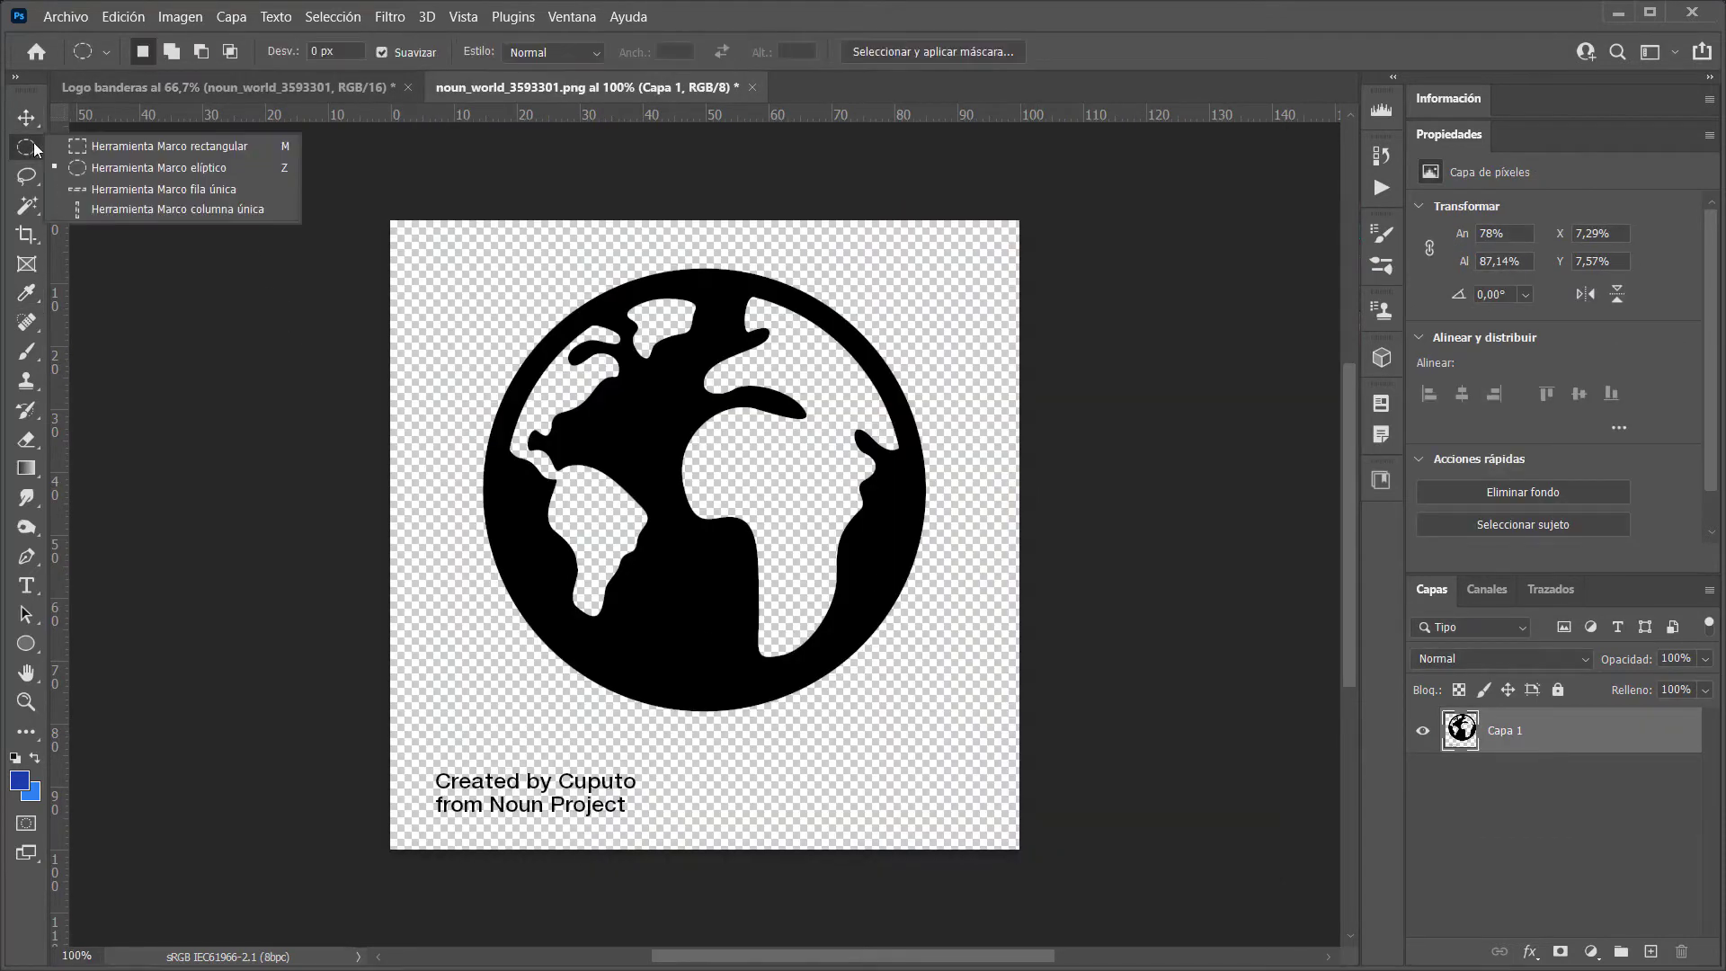
{"action": "left_click", "coordinate": [97, 151]}
{"action": "mouse_move", "coordinate": [423, 746]}
{"action": "left_mouse_down"}
{"action": "mouse_move", "coordinate": [649, 847]}
{"action": "mouse_move", "coordinate": [658, 826]}
{"action": "left_mouse_up"}
{"action": "key", "text": "Delete"}
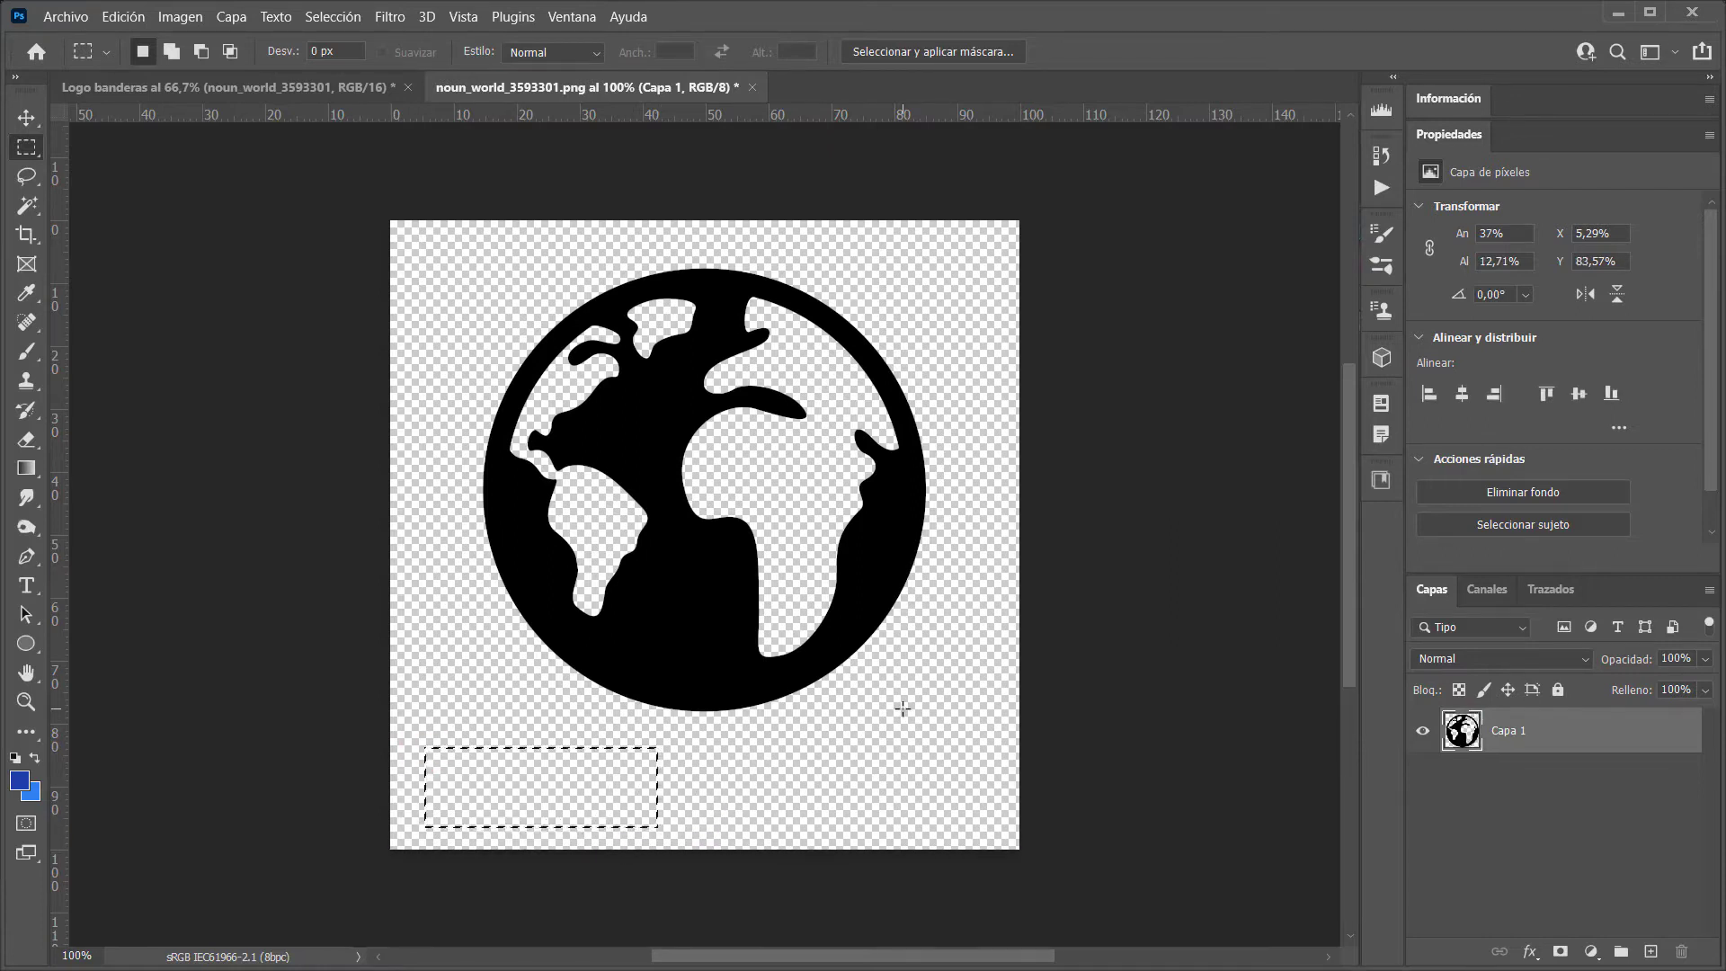
{"action": "key", "text": "ctrl+d"}
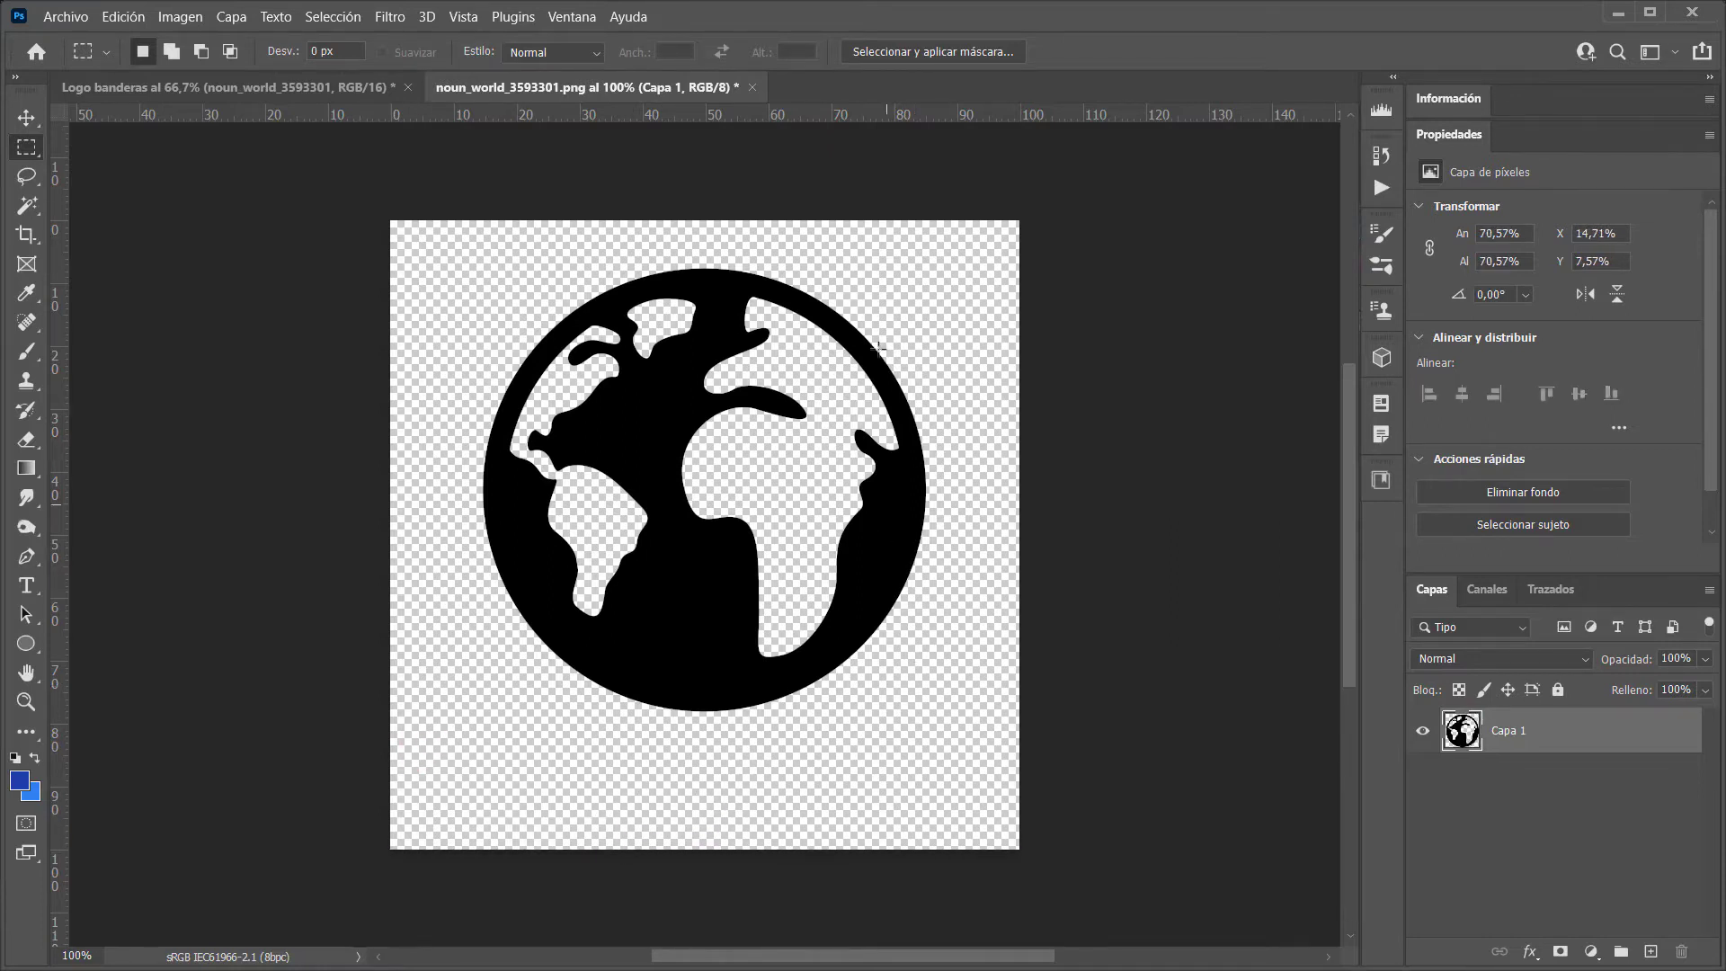
{"action": "left_click", "coordinate": [755, 88]}
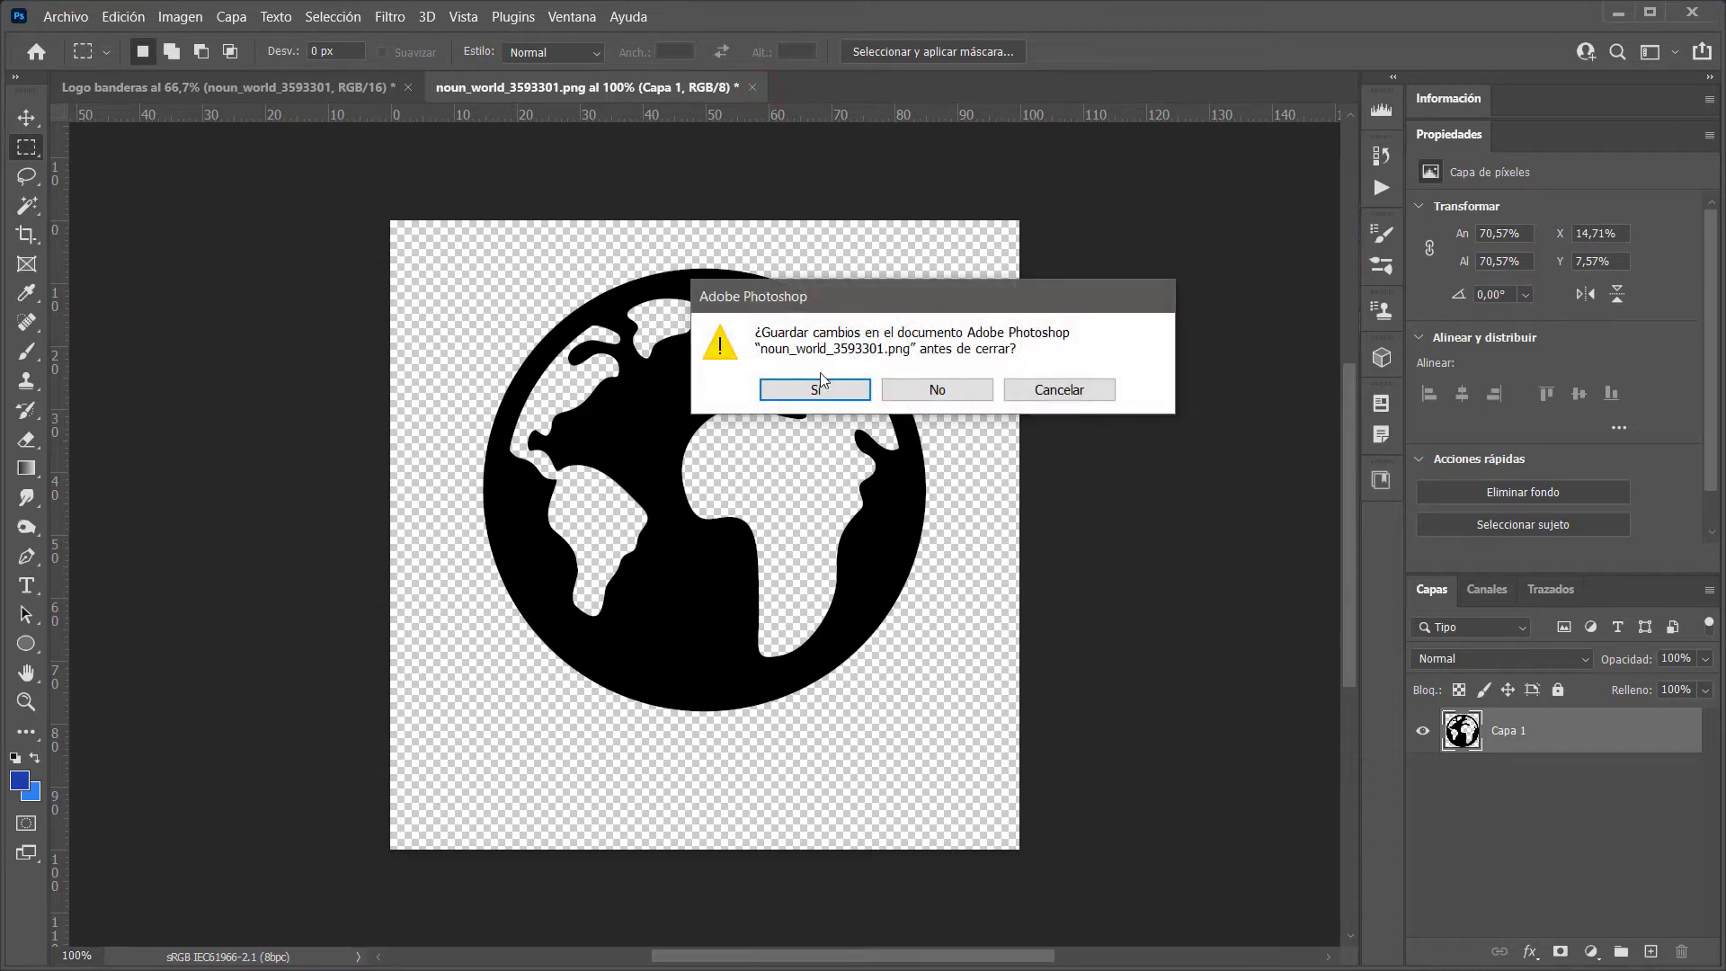
{"action": "left_click", "coordinate": [822, 390]}
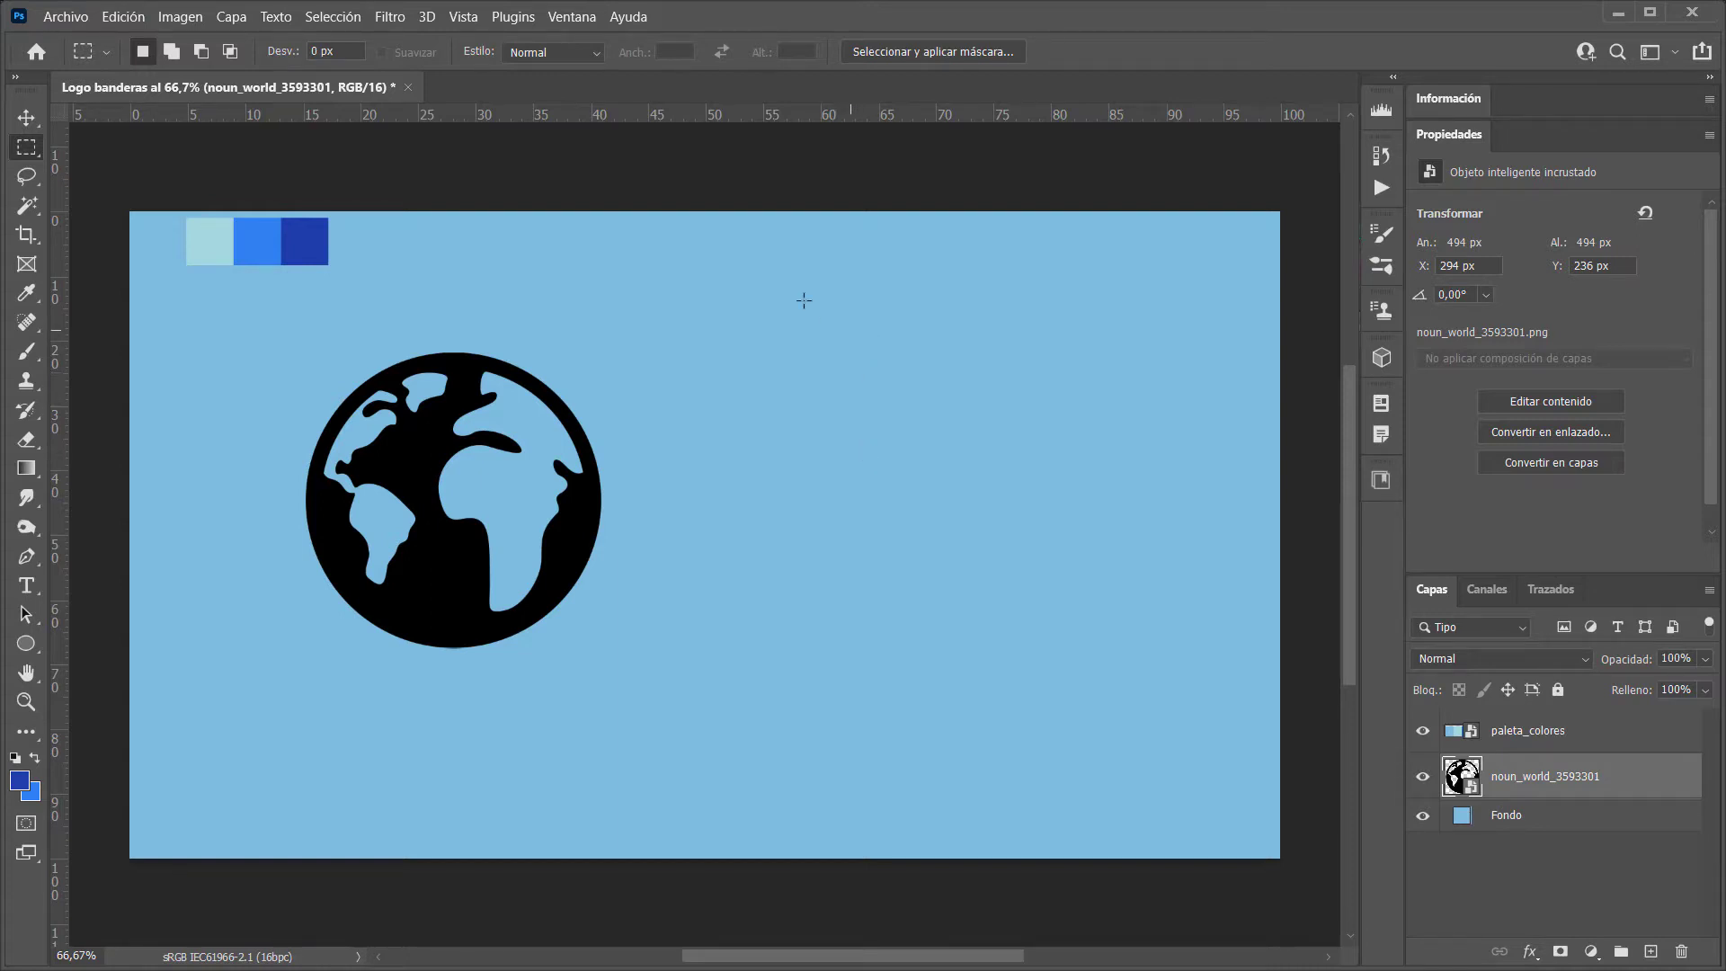
Select all, align the globe to the canvas horizontal and vertical centres, then deselect
{"action": "left_click", "coordinate": [332, 20]}
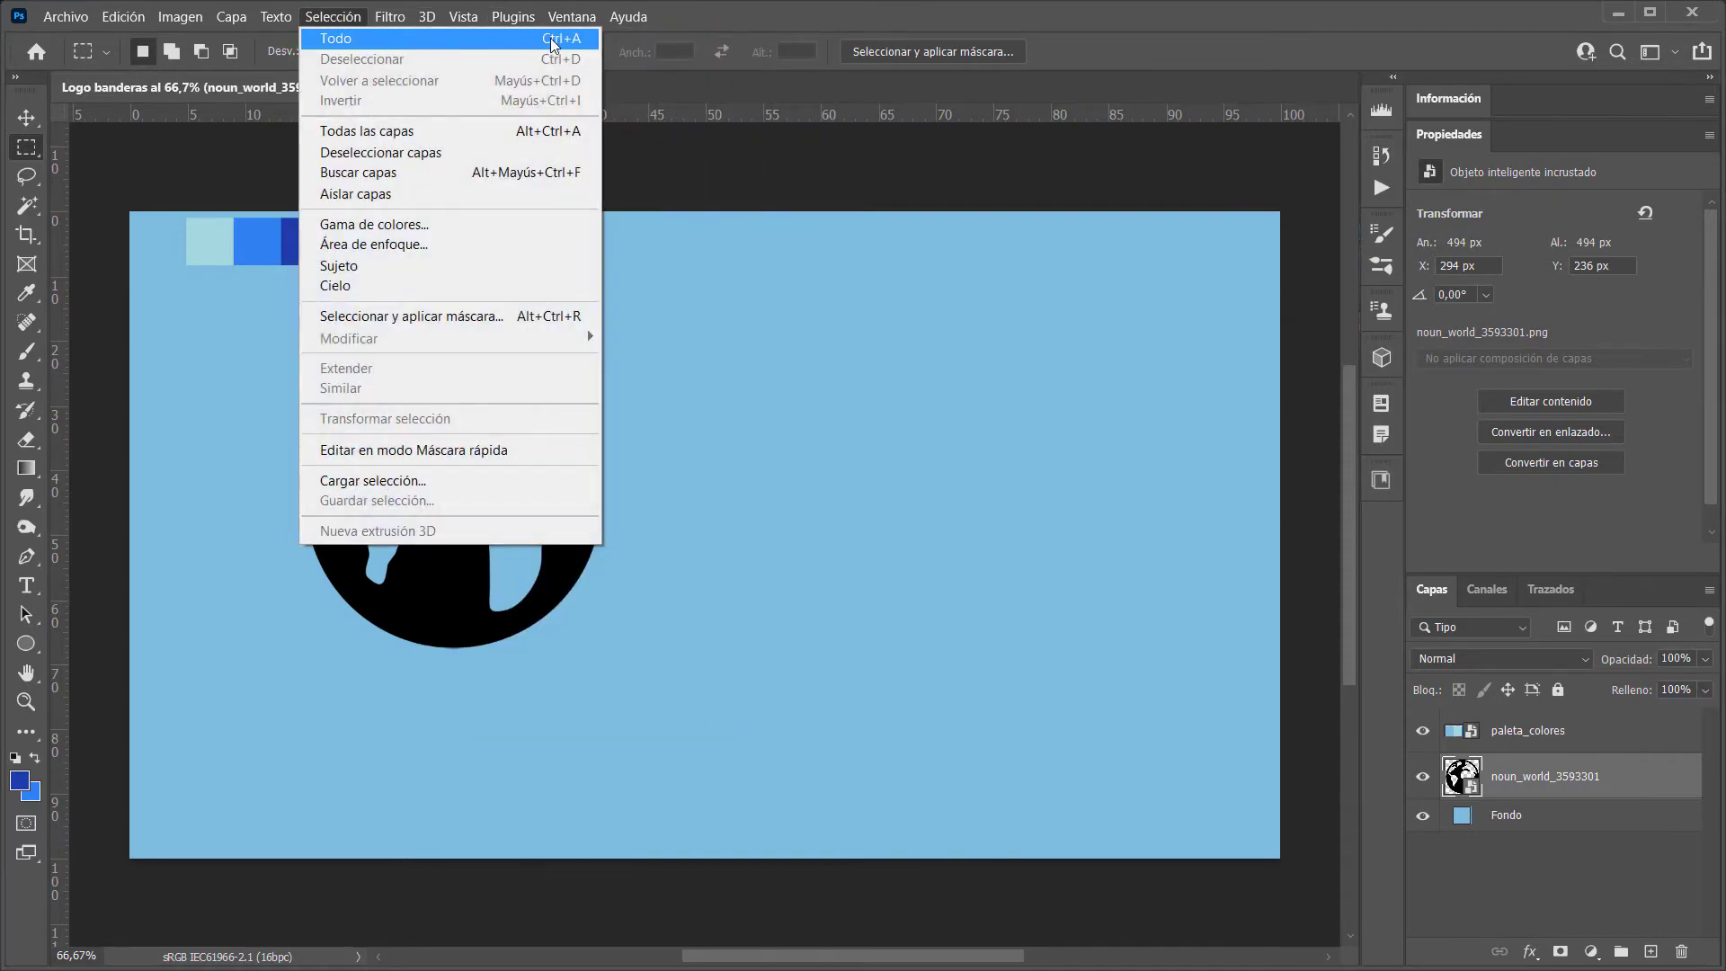
{"action": "left_click", "coordinate": [550, 38]}
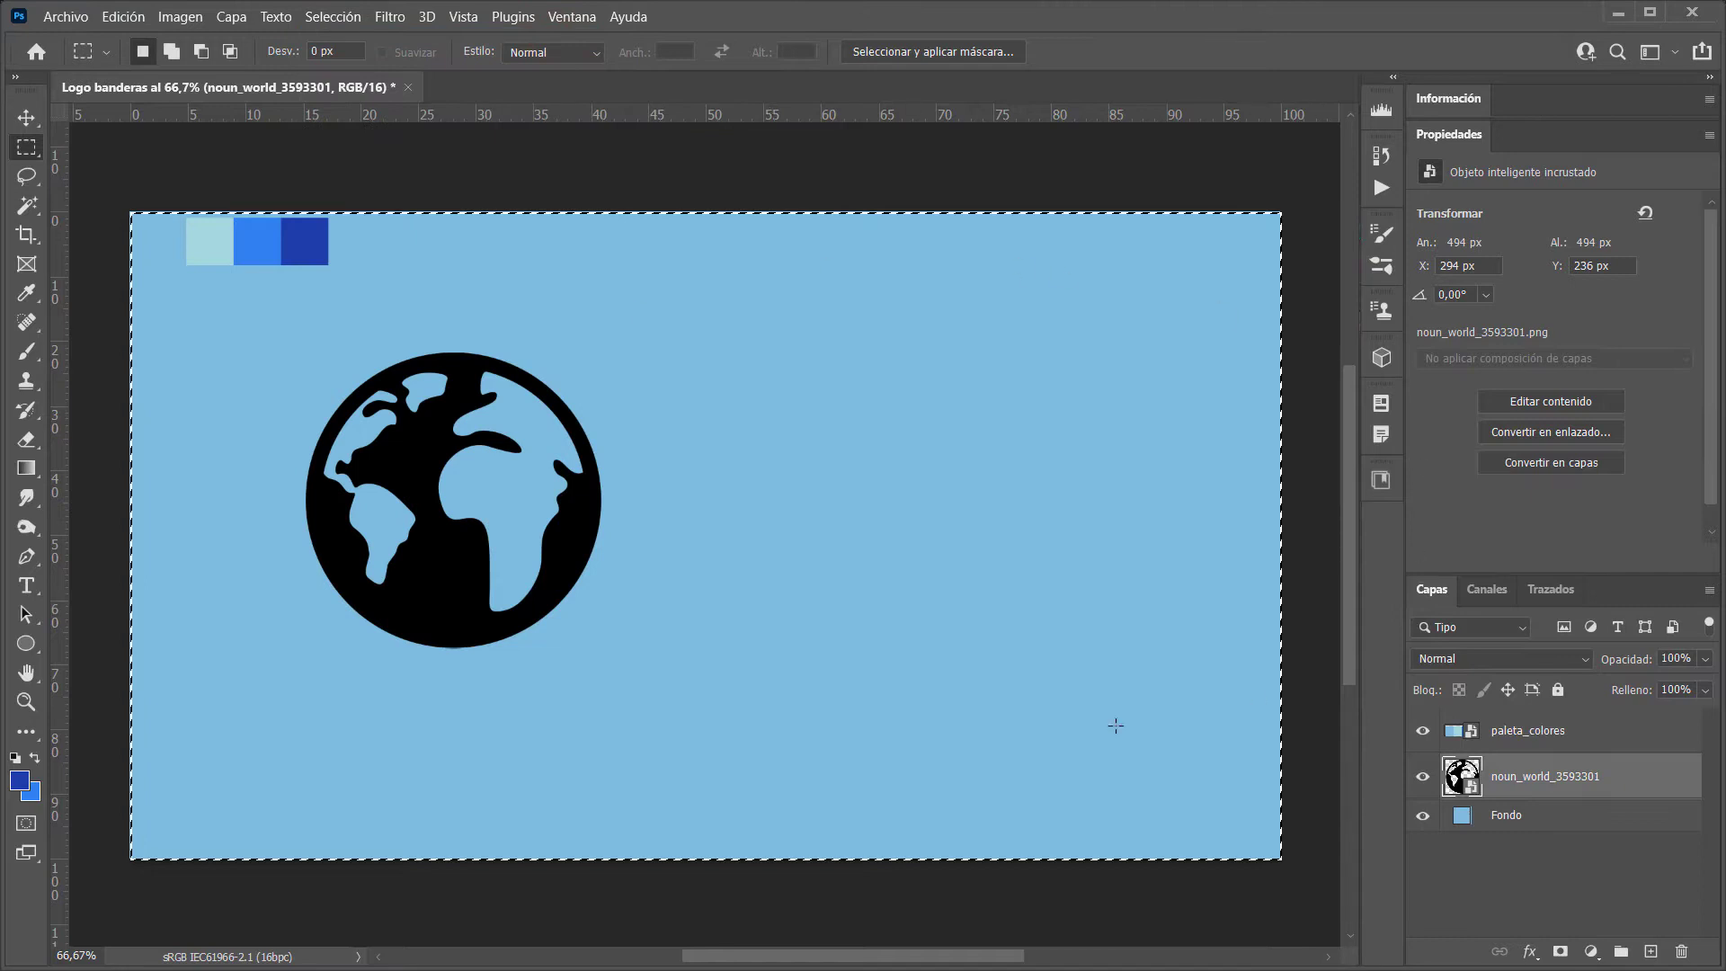
{"action": "left_click", "coordinate": [26, 121]}
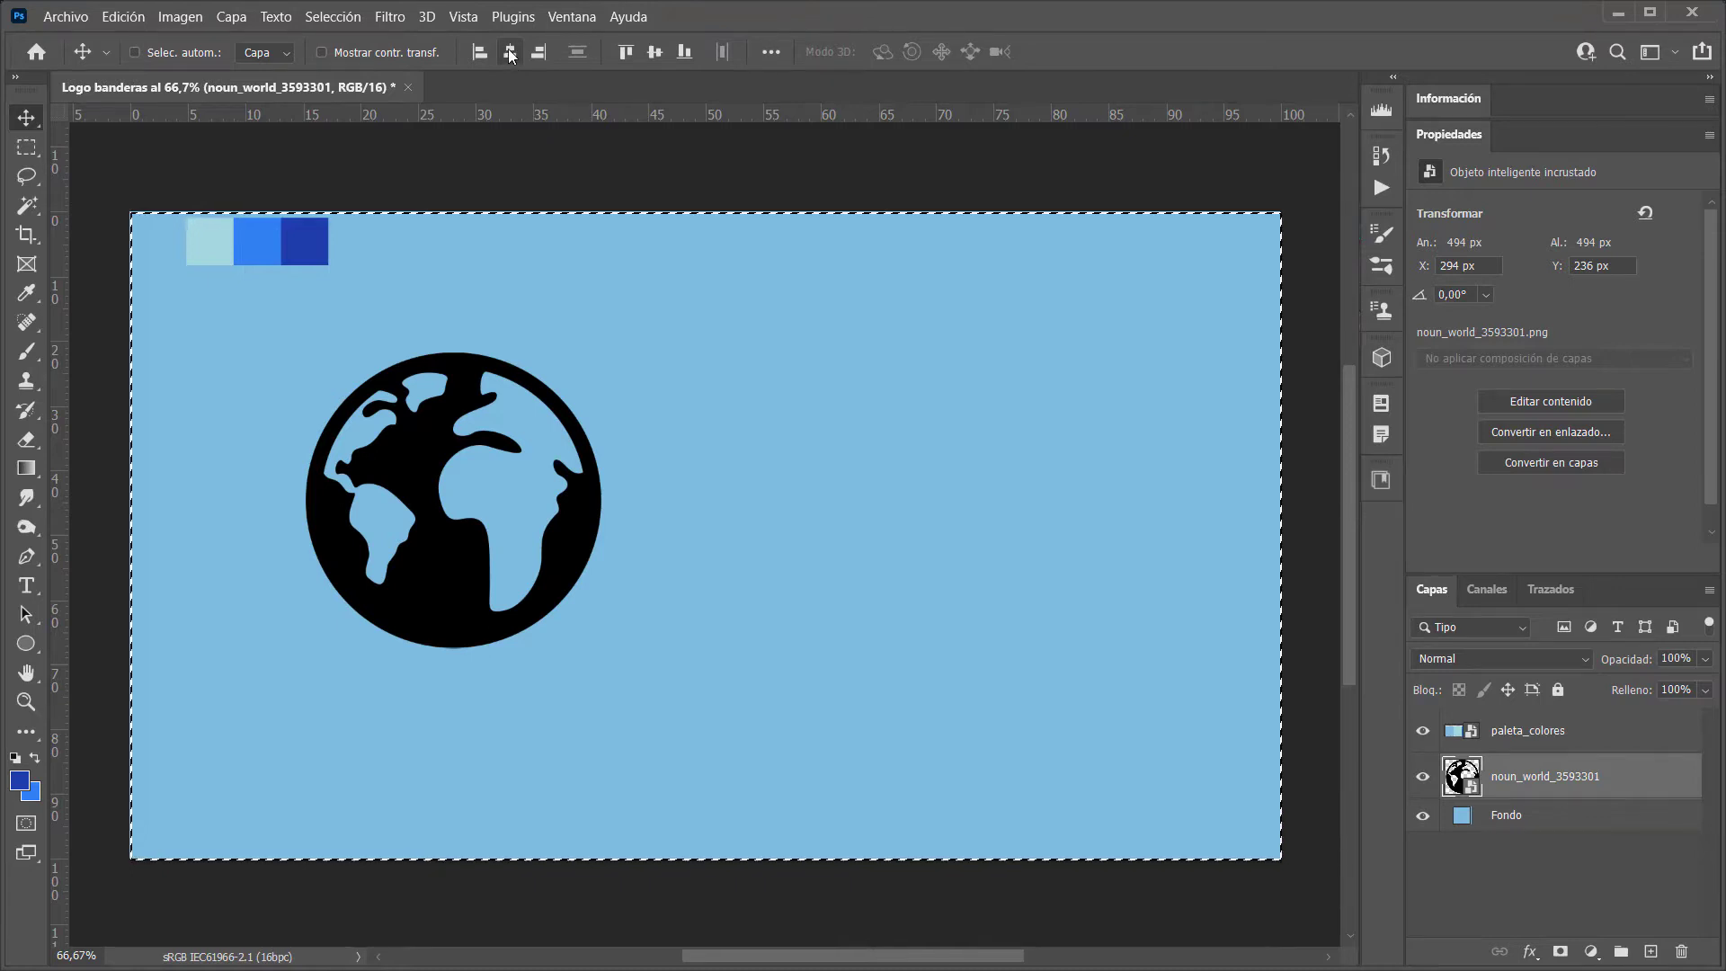
{"action": "left_click", "coordinate": [509, 53]}
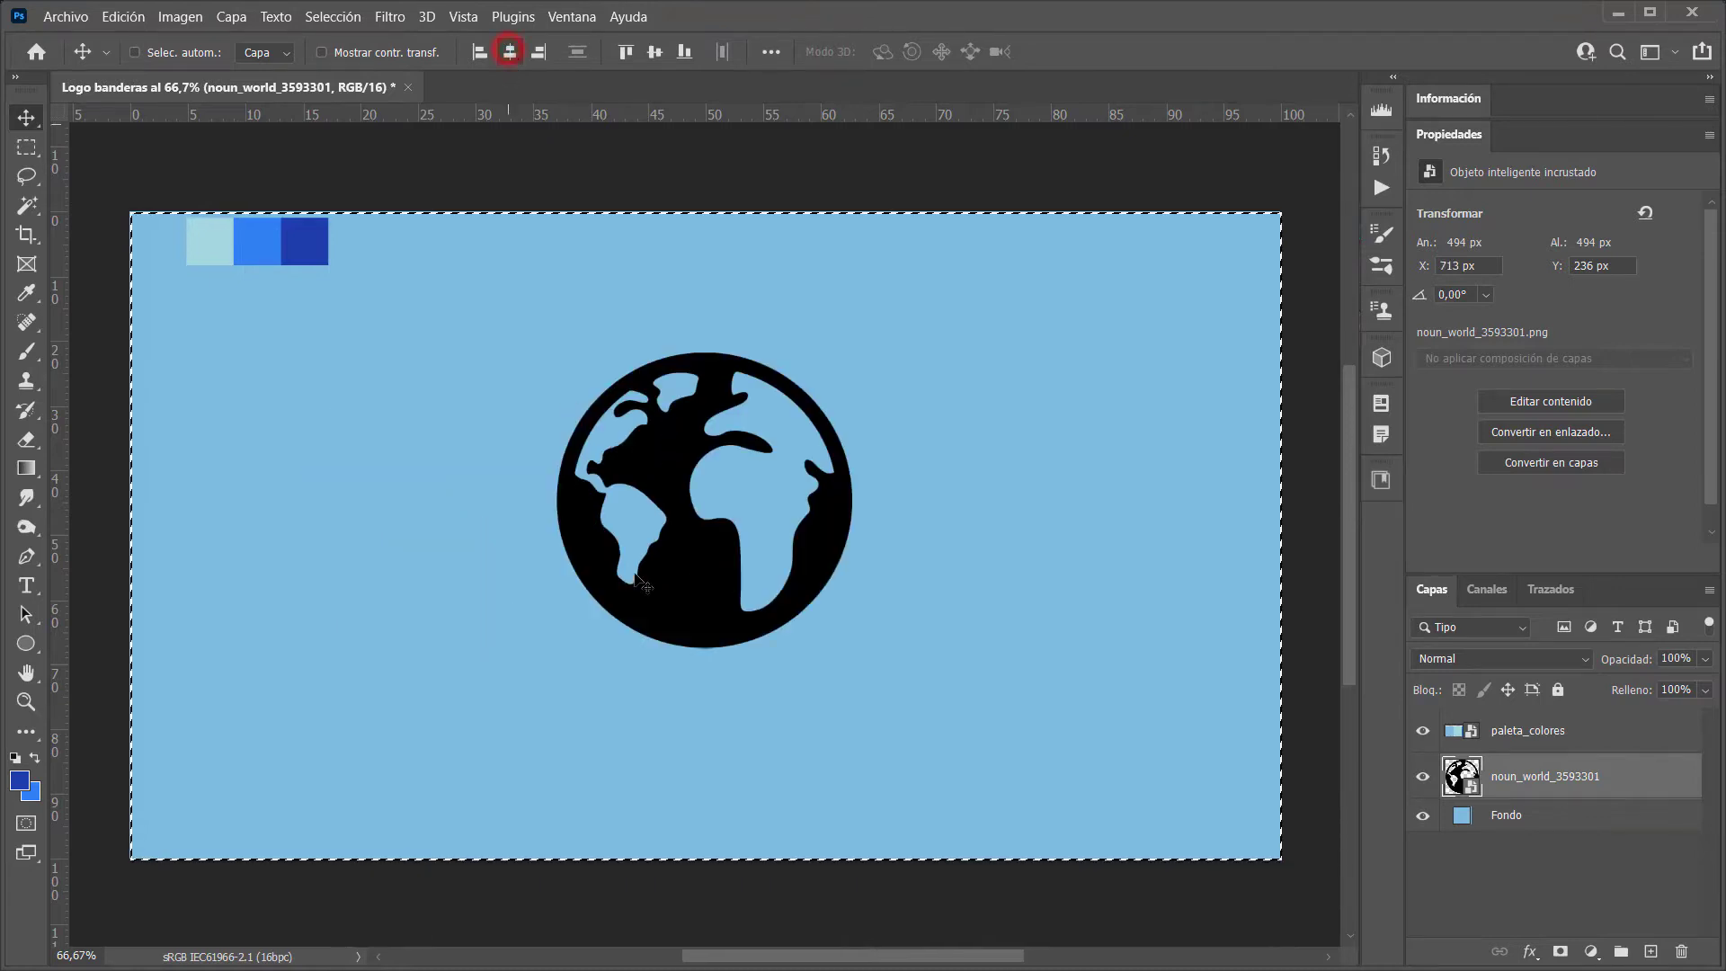
{"action": "left_click", "coordinate": [656, 52]}
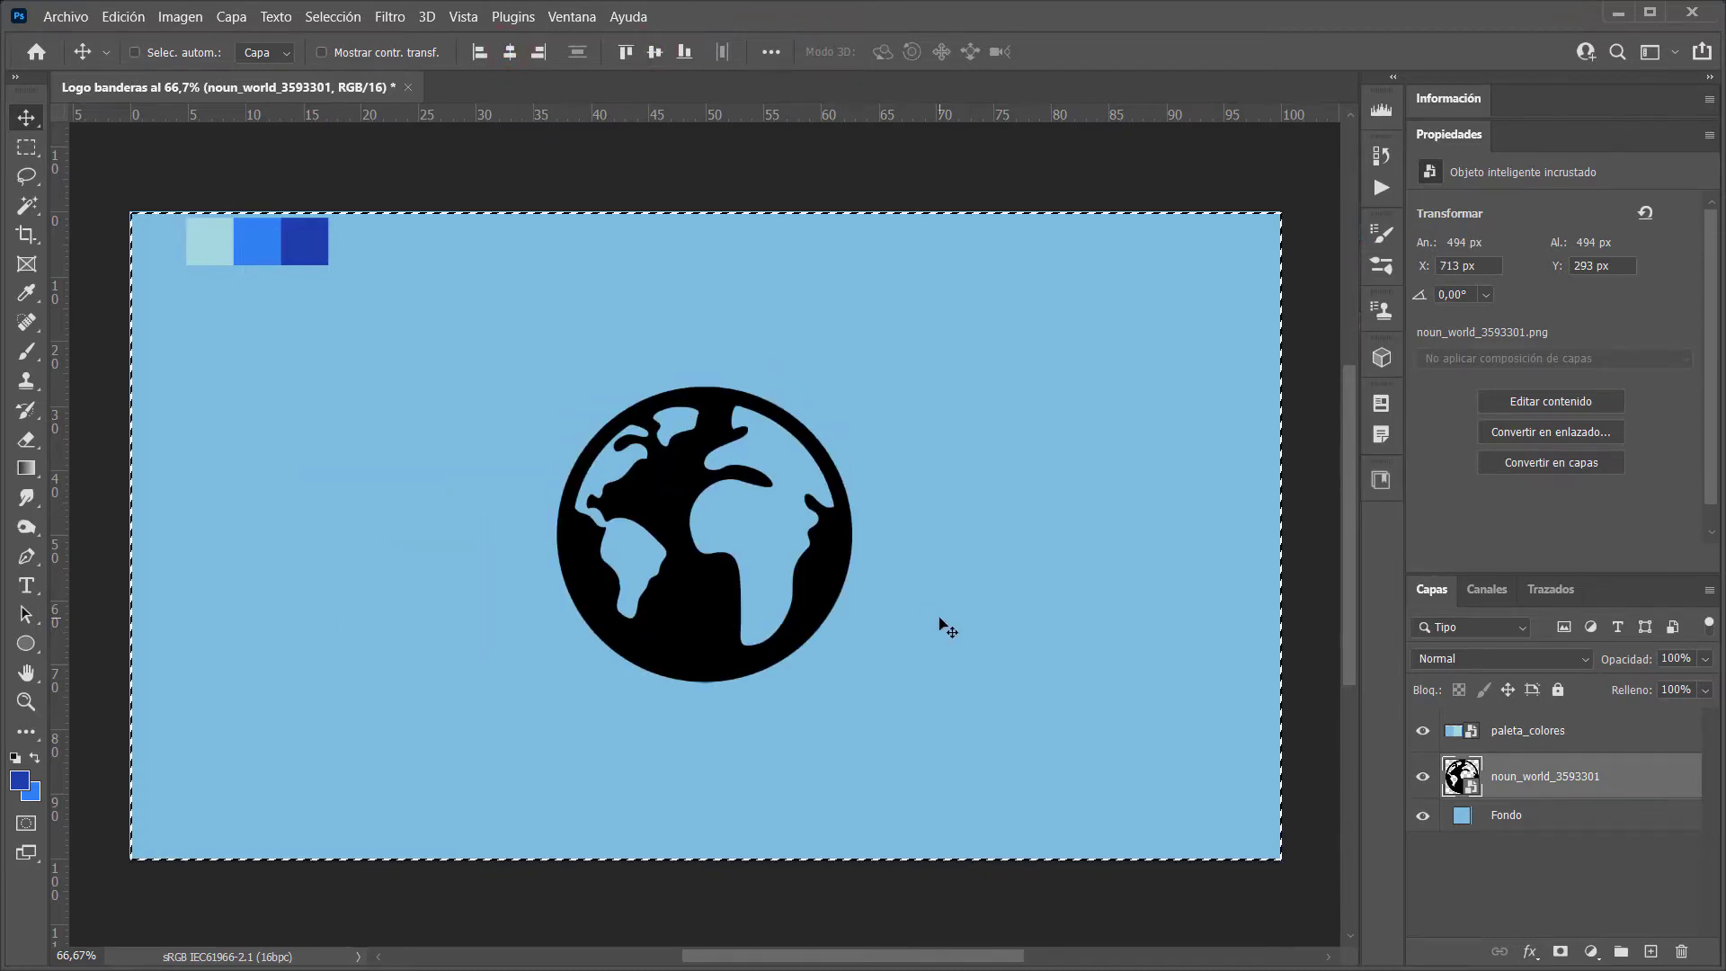
{"action": "key", "text": "ctrl"}
{"action": "left_click", "coordinate": [332, 16]}
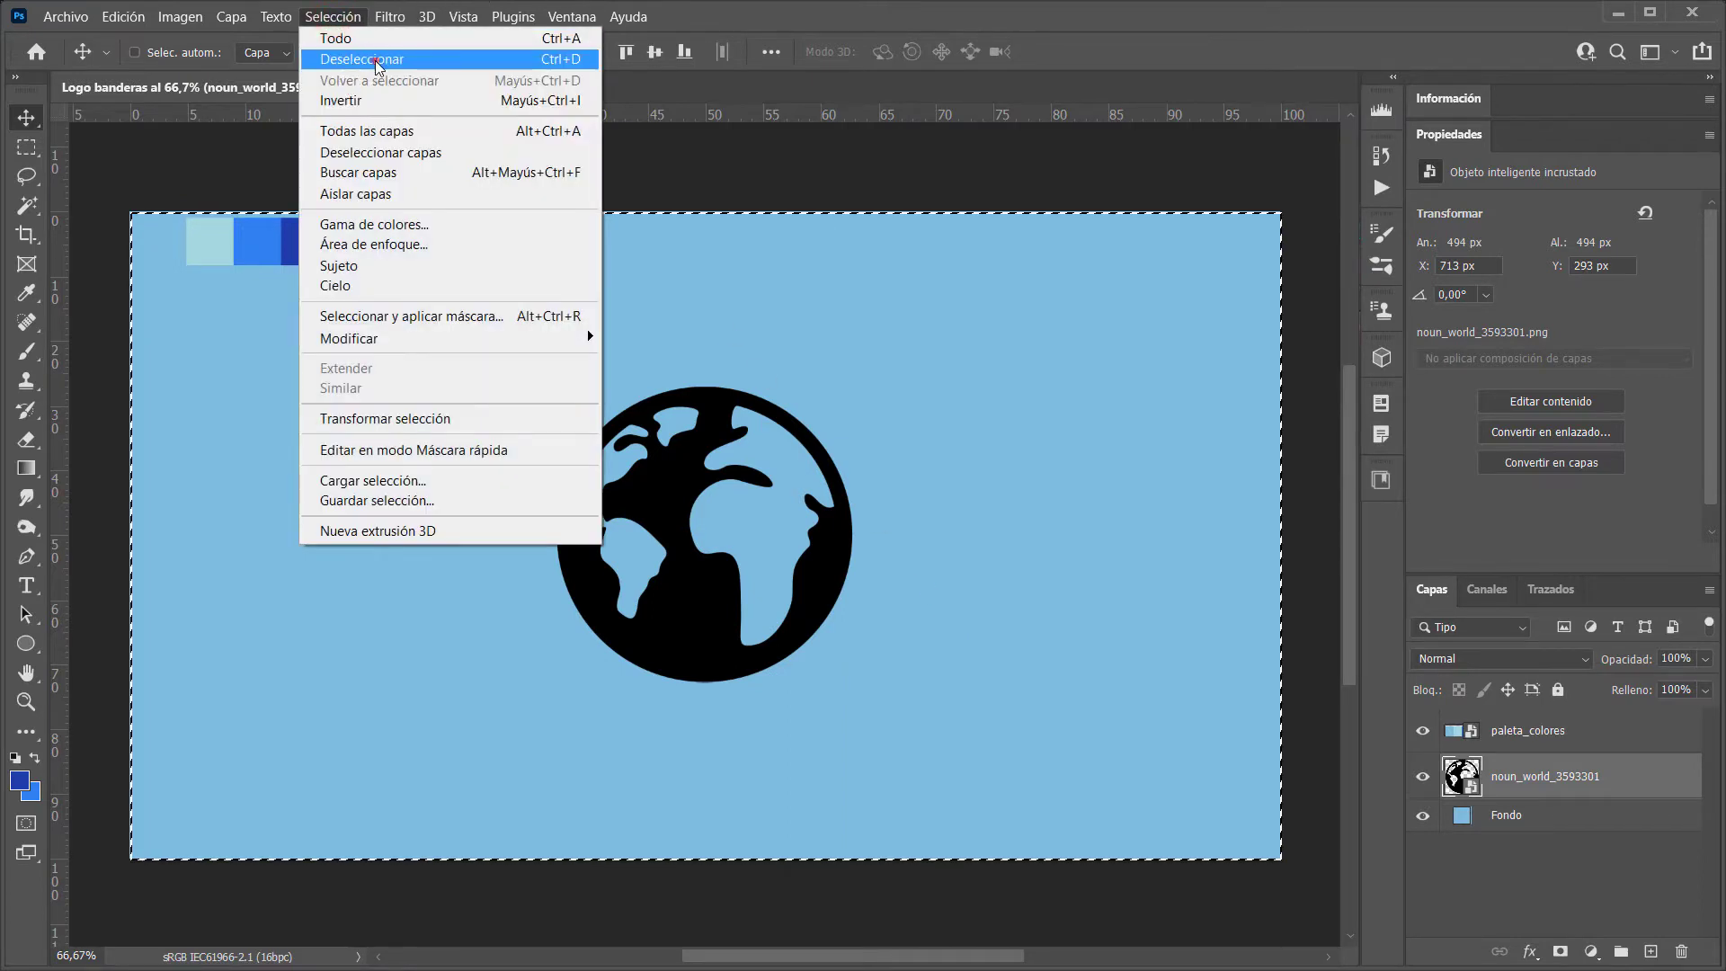
{"action": "left_click", "coordinate": [376, 59]}
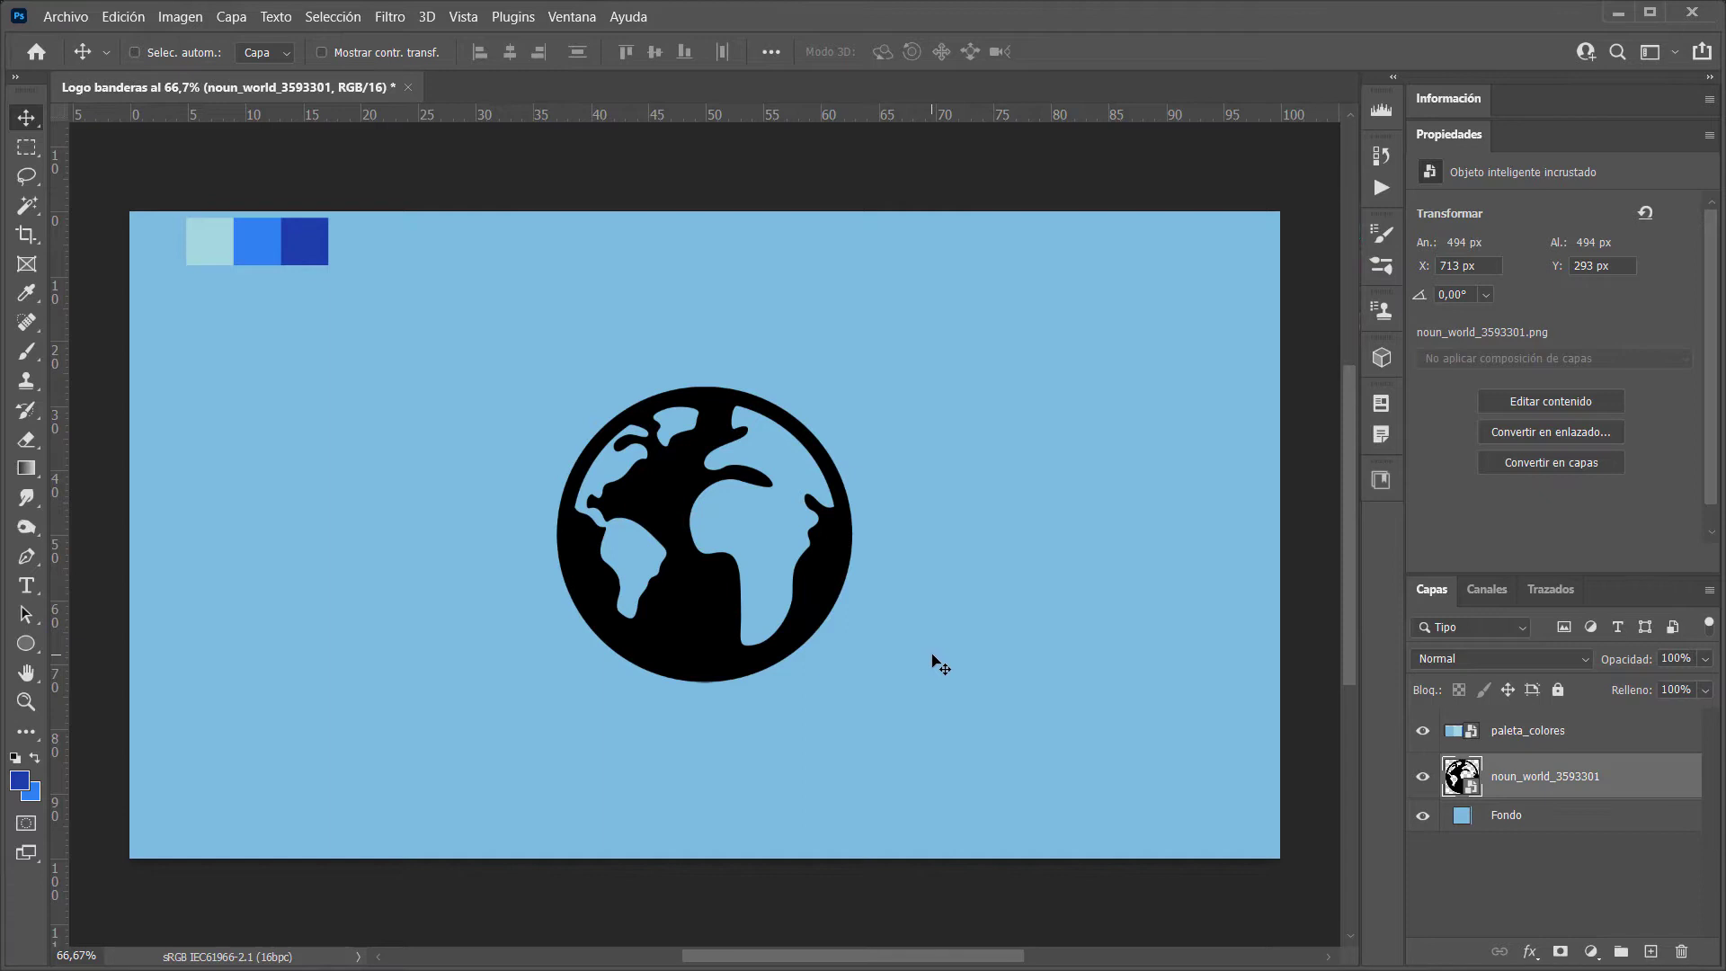
Give the globe layer a Color Overlay of the palette's middle blue, then briefly hide and reshow Fondo
{"action": "double_click", "coordinate": [1622, 780]}
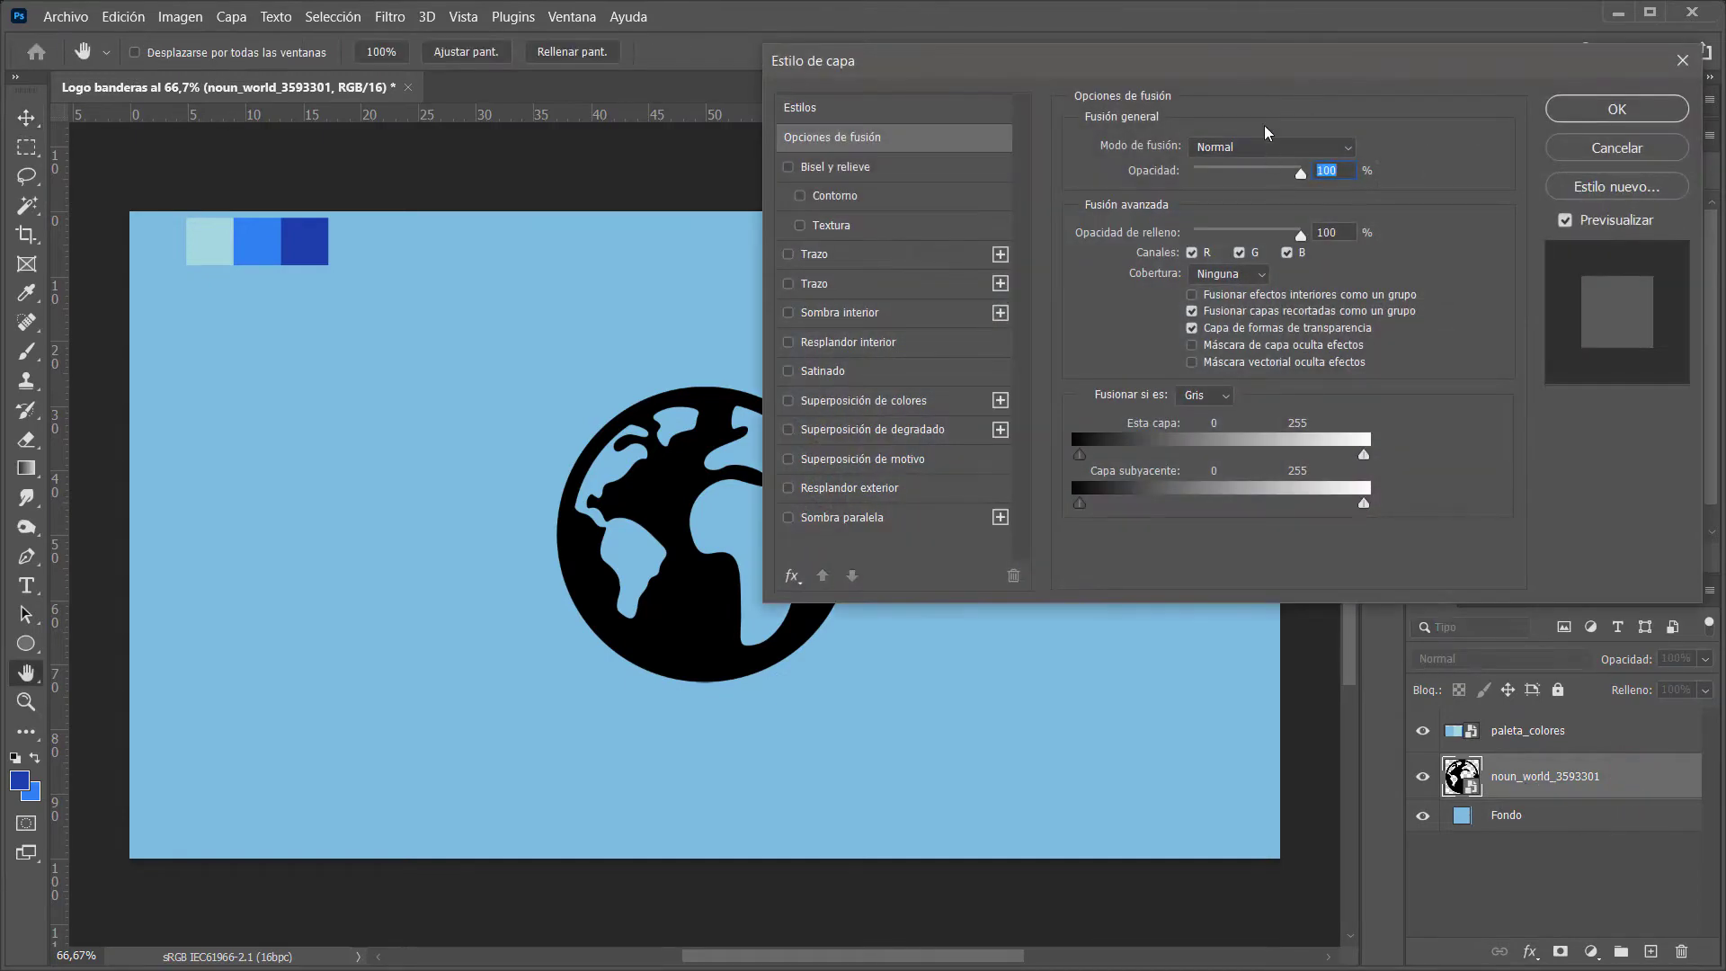
{"action": "left_click_drag", "start_coordinate": [1248, 74], "coordinate": [1315, 120]}
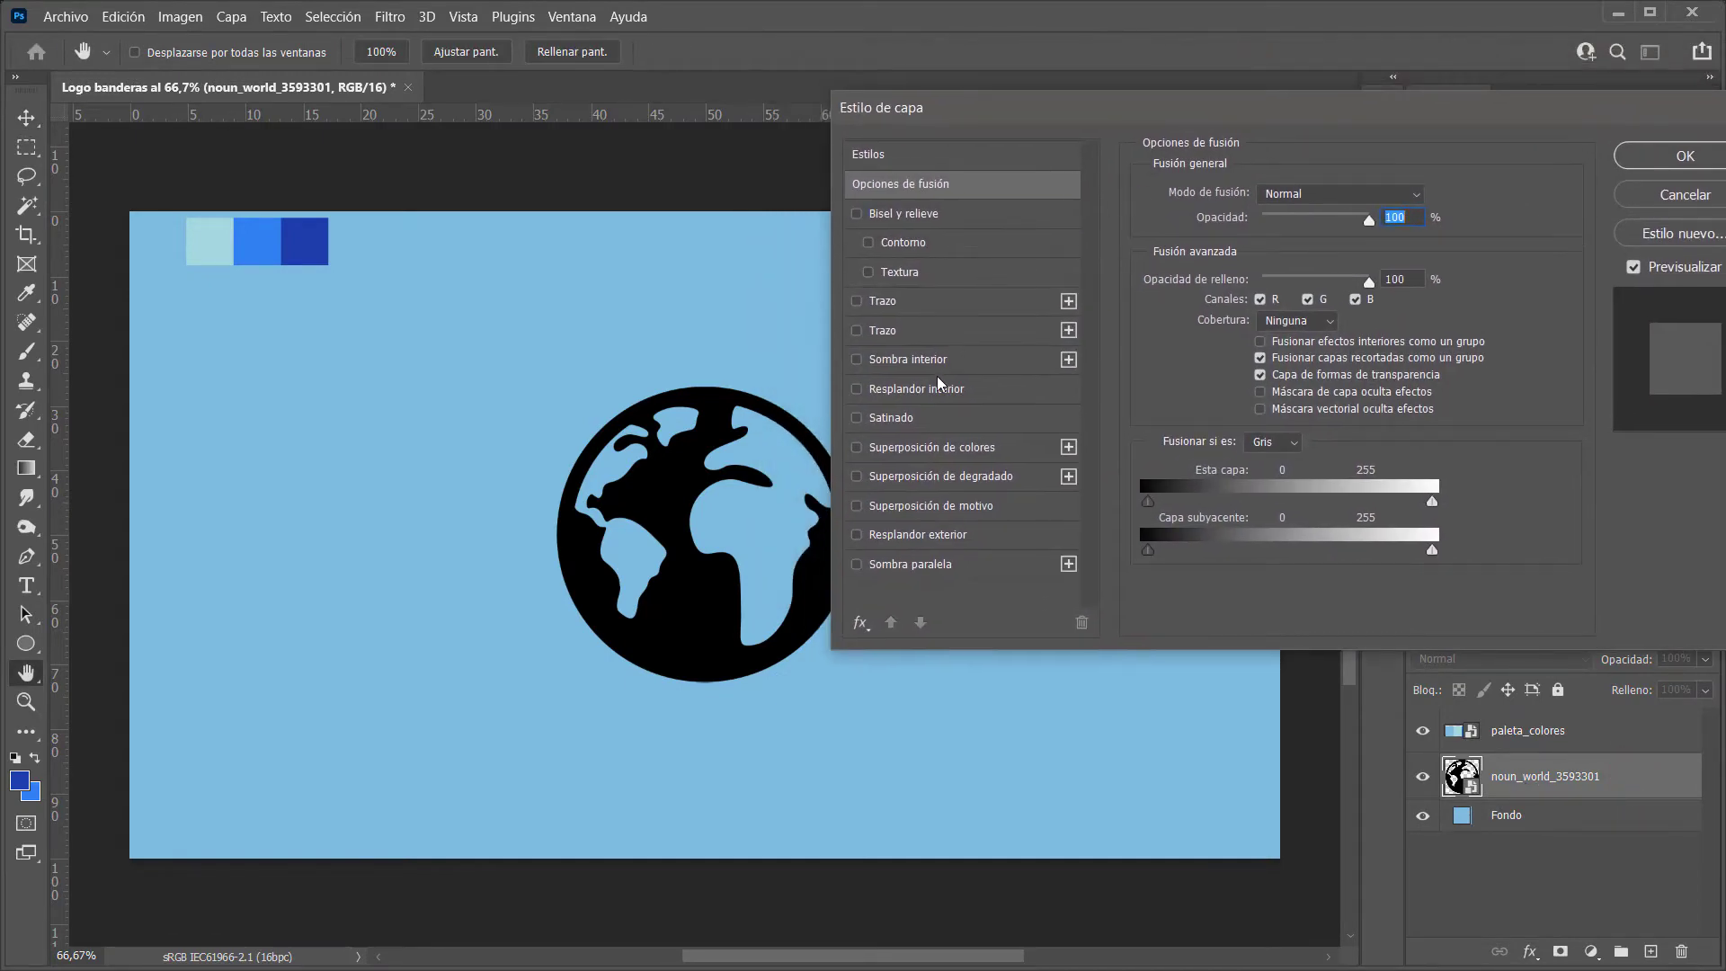
{"action": "left_click", "coordinate": [856, 447]}
{"action": "left_click", "coordinate": [921, 448]}
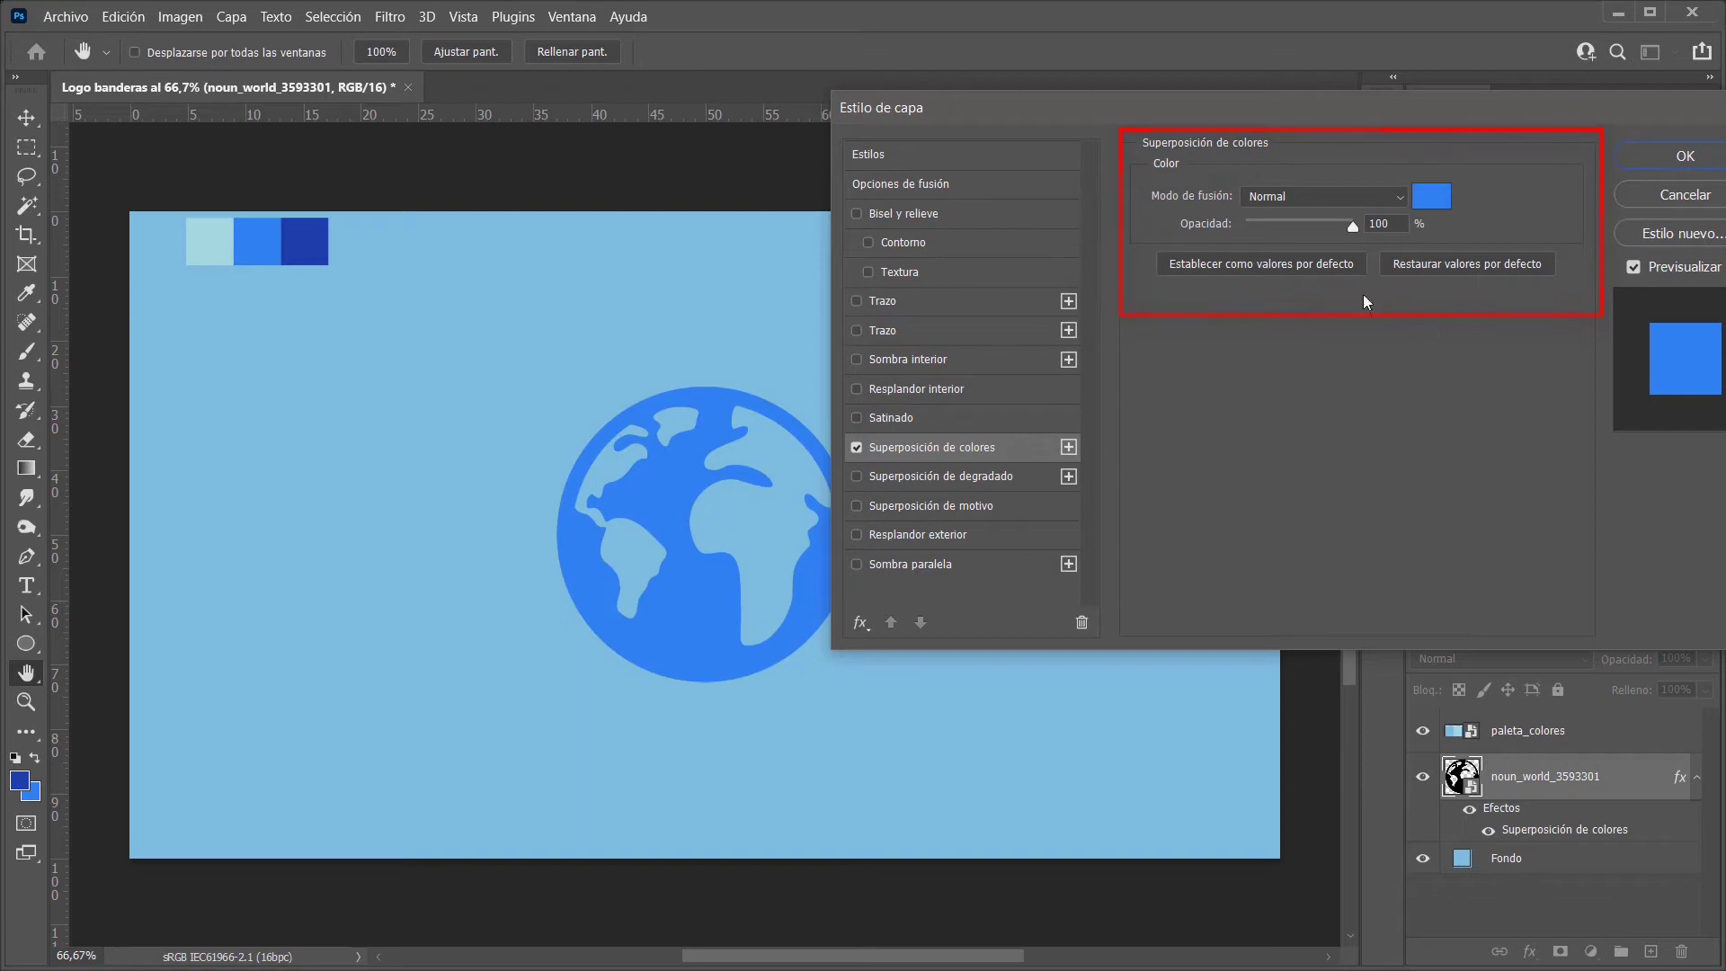
{"action": "left_click", "coordinate": [1430, 198]}
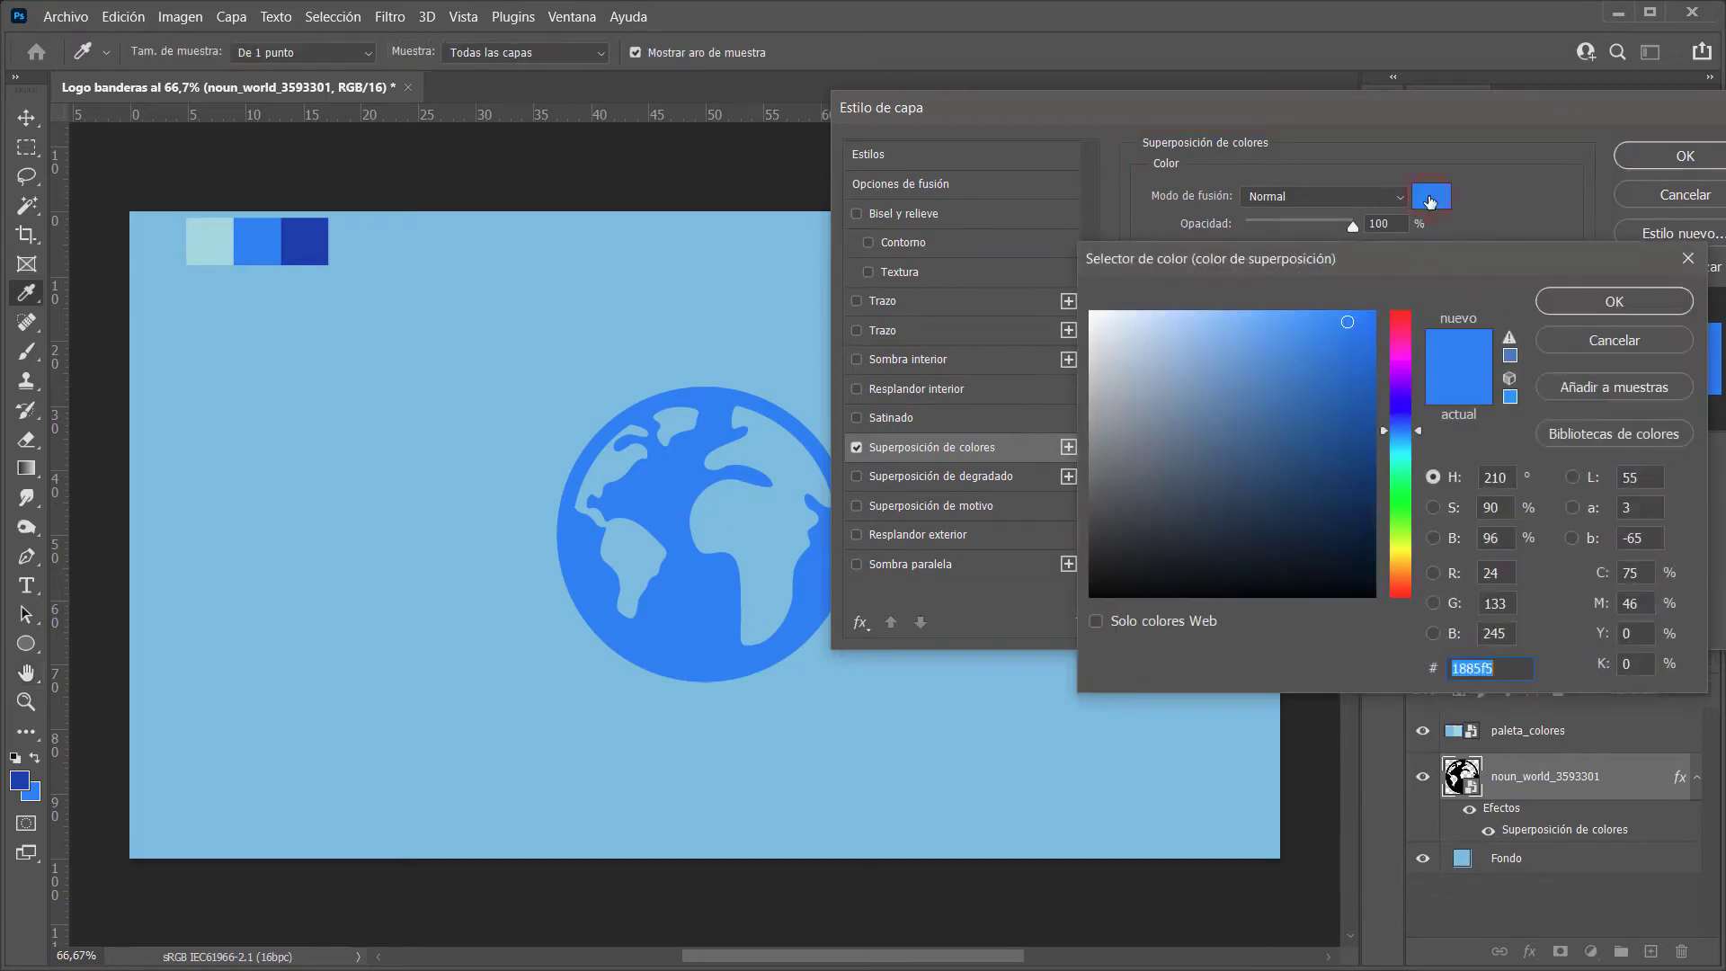
{"action": "left_click_drag", "start_coordinate": [329, 238], "coordinate": [218, 236]}
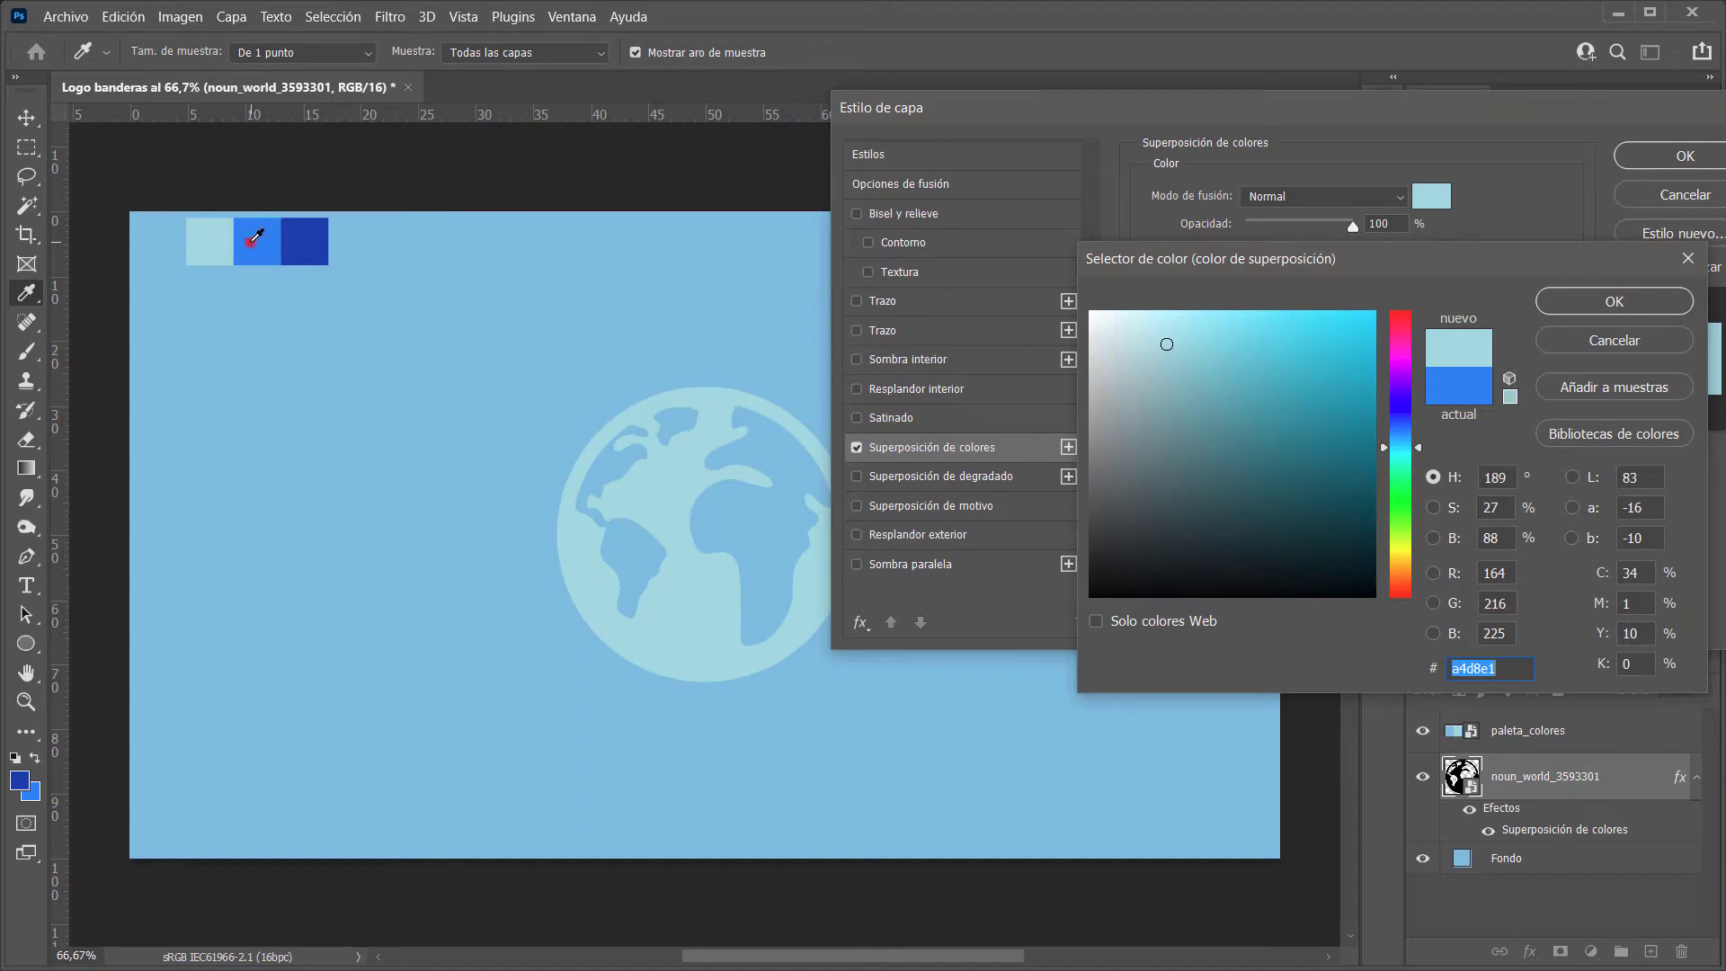
{"action": "left_click_drag", "start_coordinate": [218, 236], "coordinate": [263, 235]}
{"action": "left_click", "coordinate": [1575, 304]}
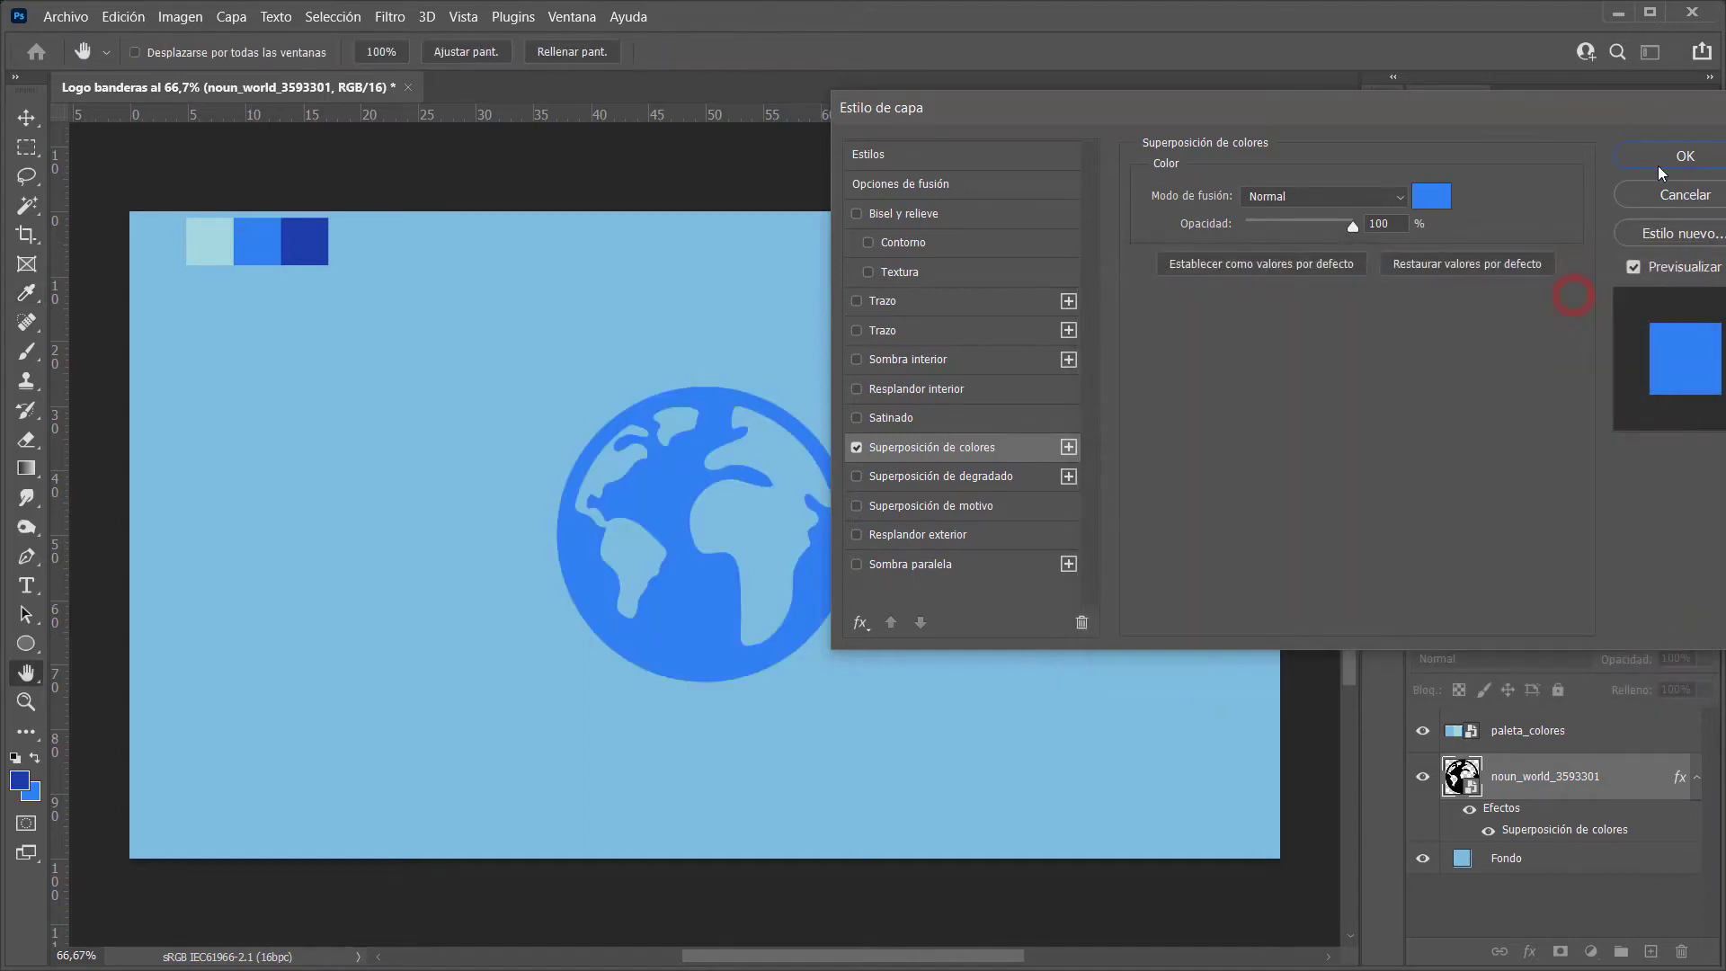
{"action": "left_click", "coordinate": [1672, 158]}
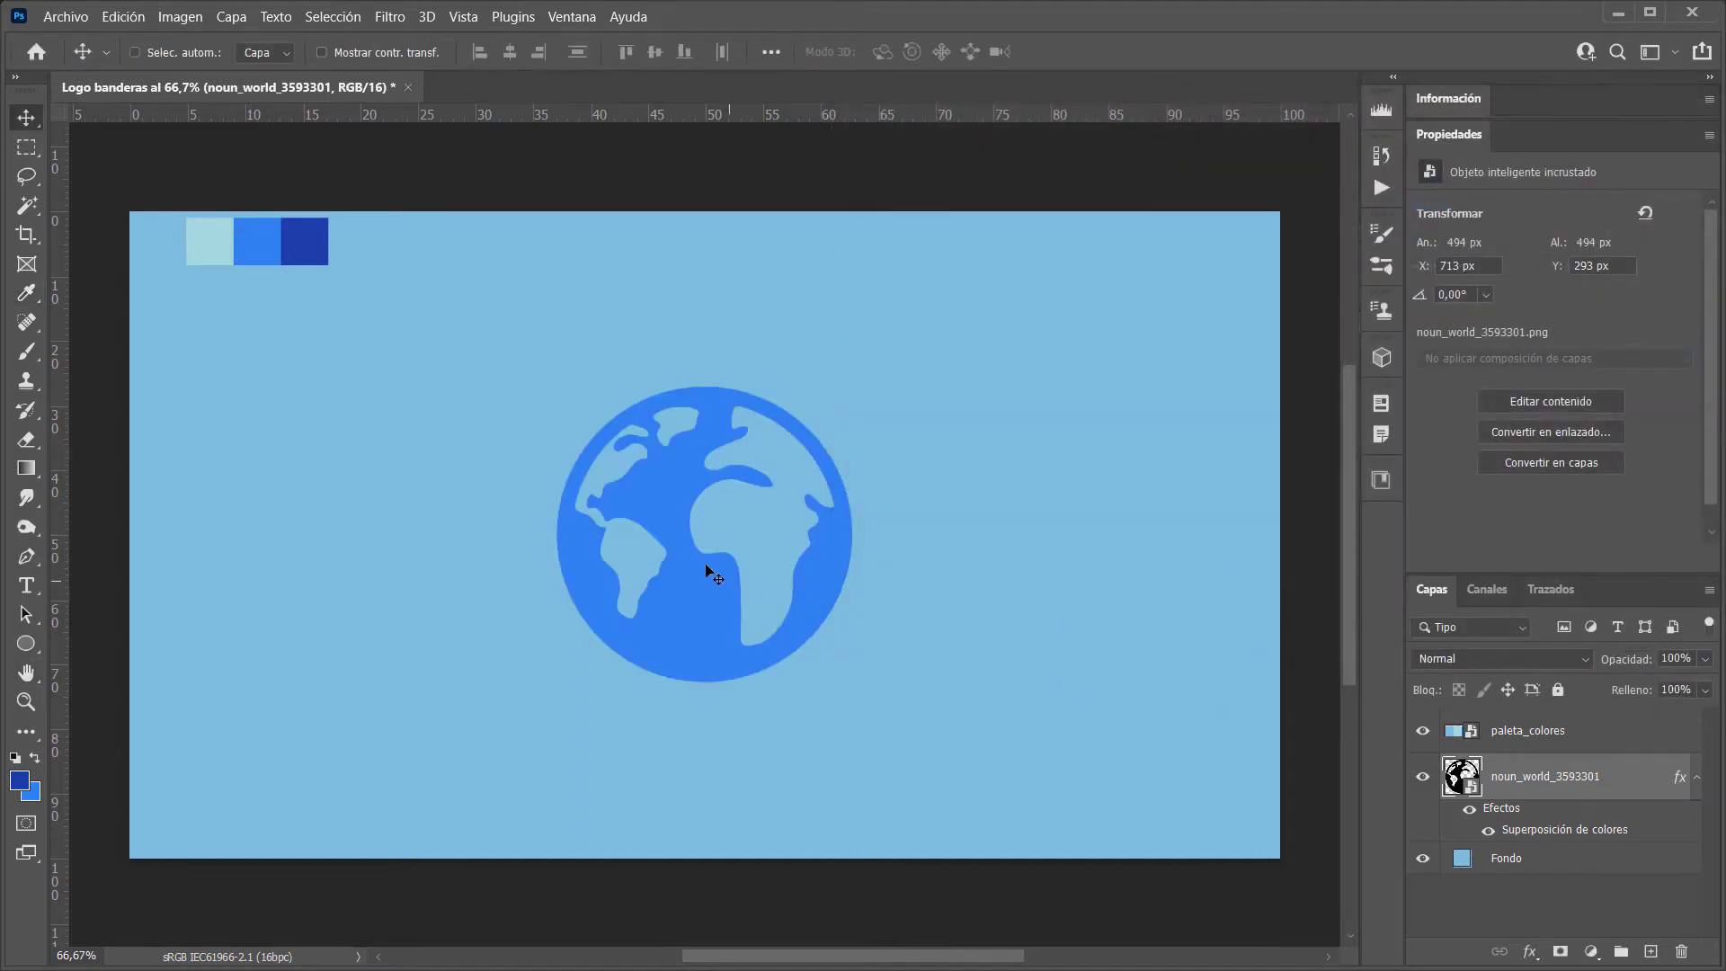
{"action": "left_click", "coordinate": [1422, 860]}
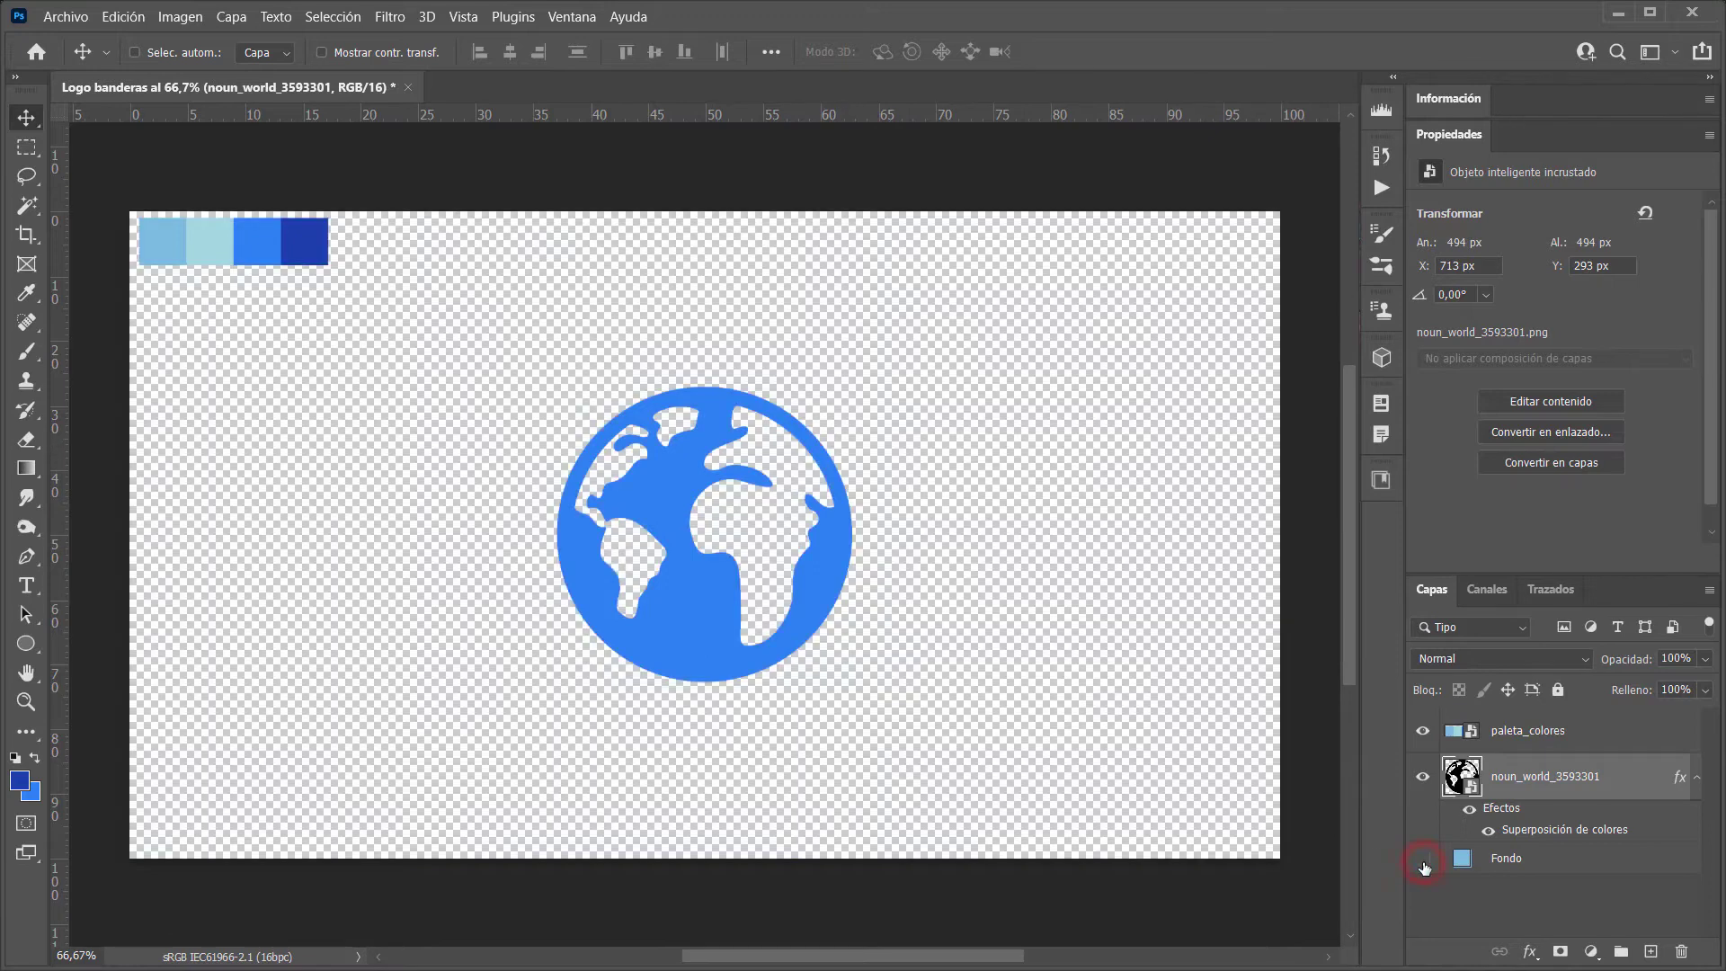
{"action": "left_click", "coordinate": [1422, 860]}
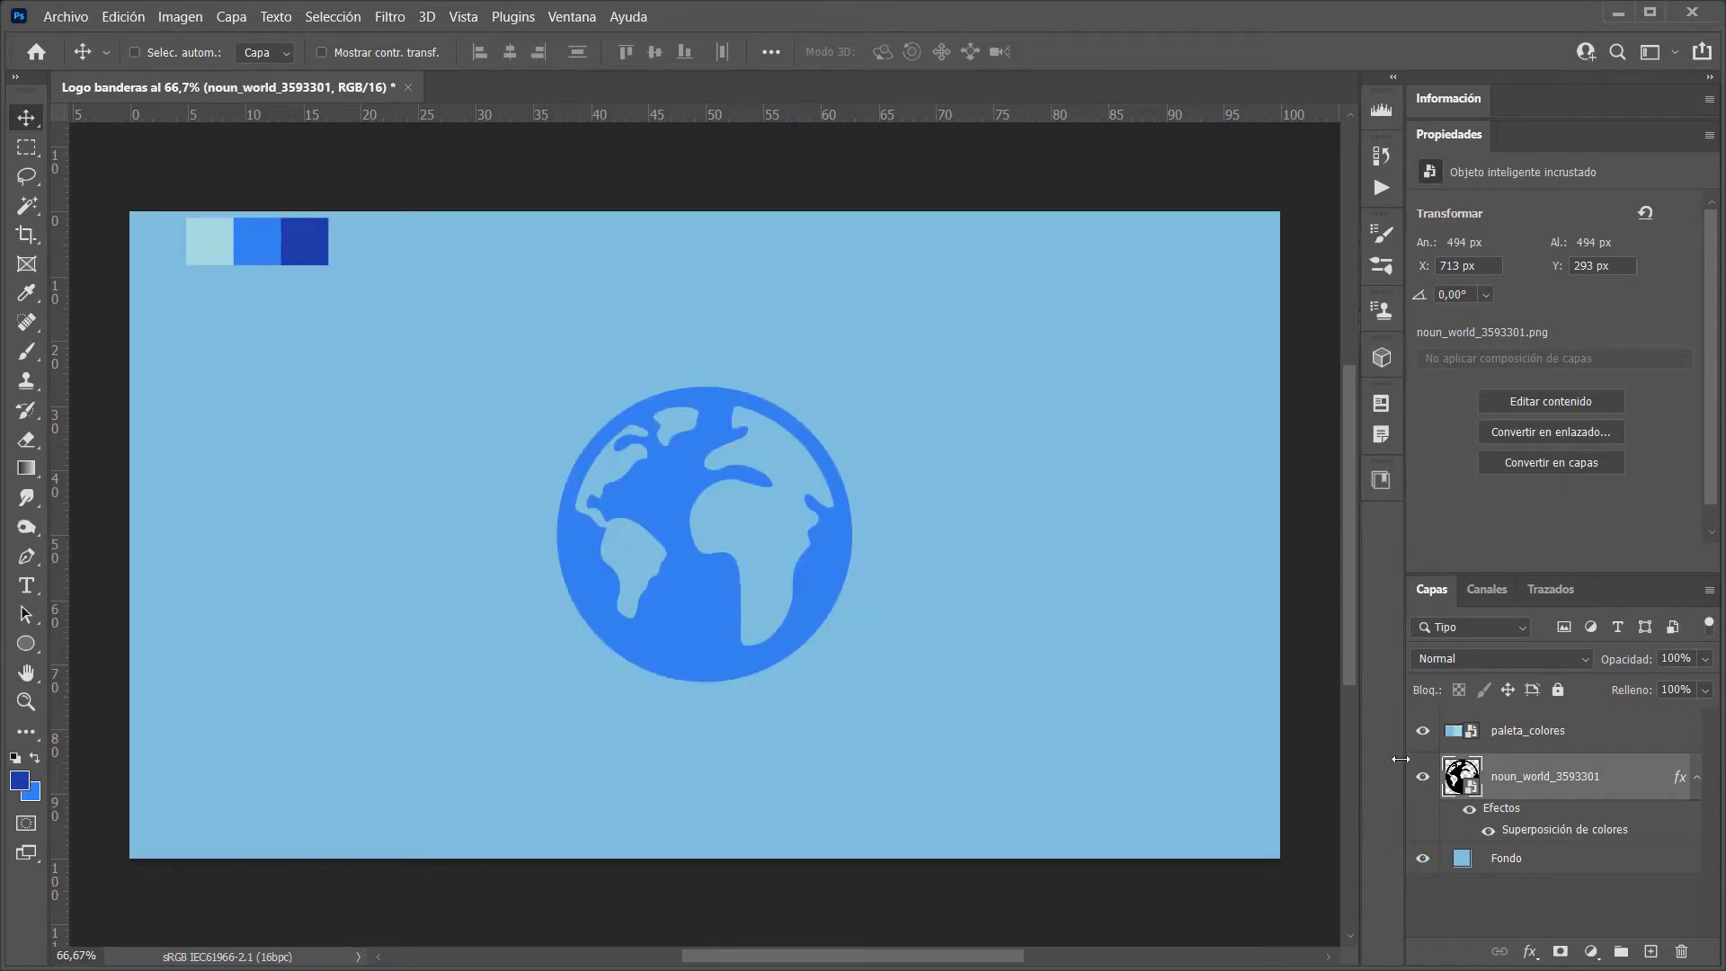
On the Fondo layer, draw a circular elliptical selection sitting inside the globe
{"action": "left_click", "coordinate": [1528, 857]}
{"action": "key", "text": "m"}
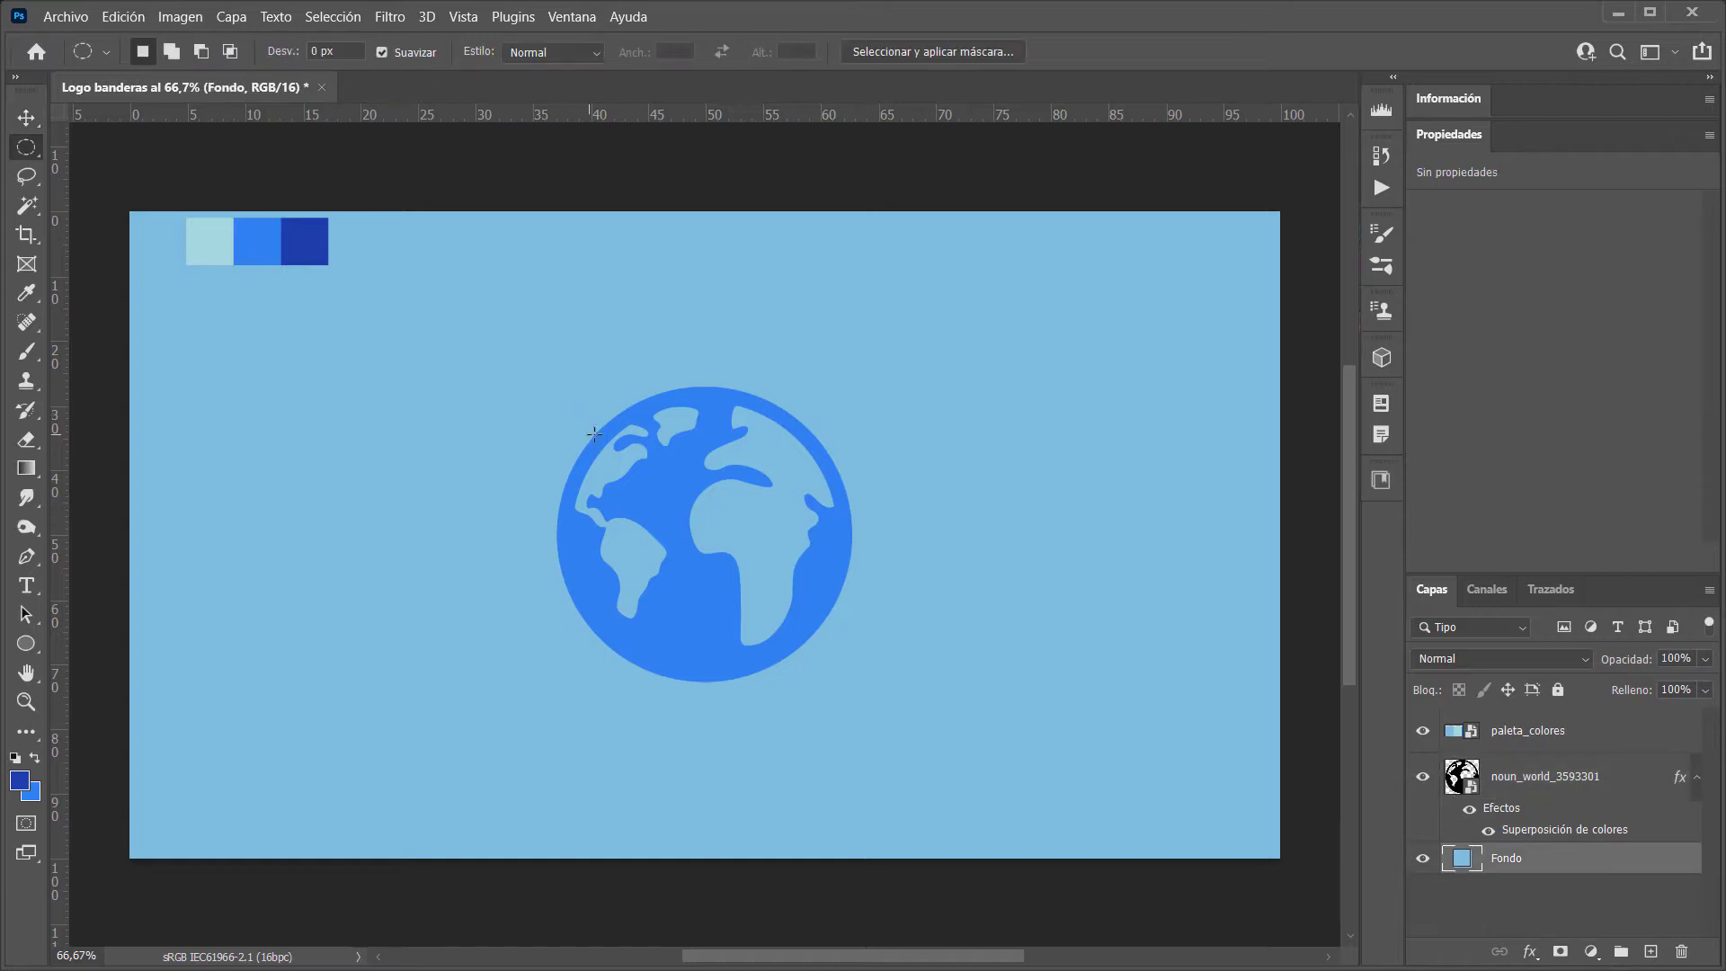
{"action": "right_click", "coordinate": [28, 149]}
{"action": "left_click", "coordinate": [126, 169]}
{"action": "mouse_move", "coordinate": [595, 429]}
{"action": "left_mouse_down"}
{"action": "mouse_move", "coordinate": [852, 657]}
{"action": "mouse_move", "coordinate": [837, 671]}
{"action": "left_mouse_up"}
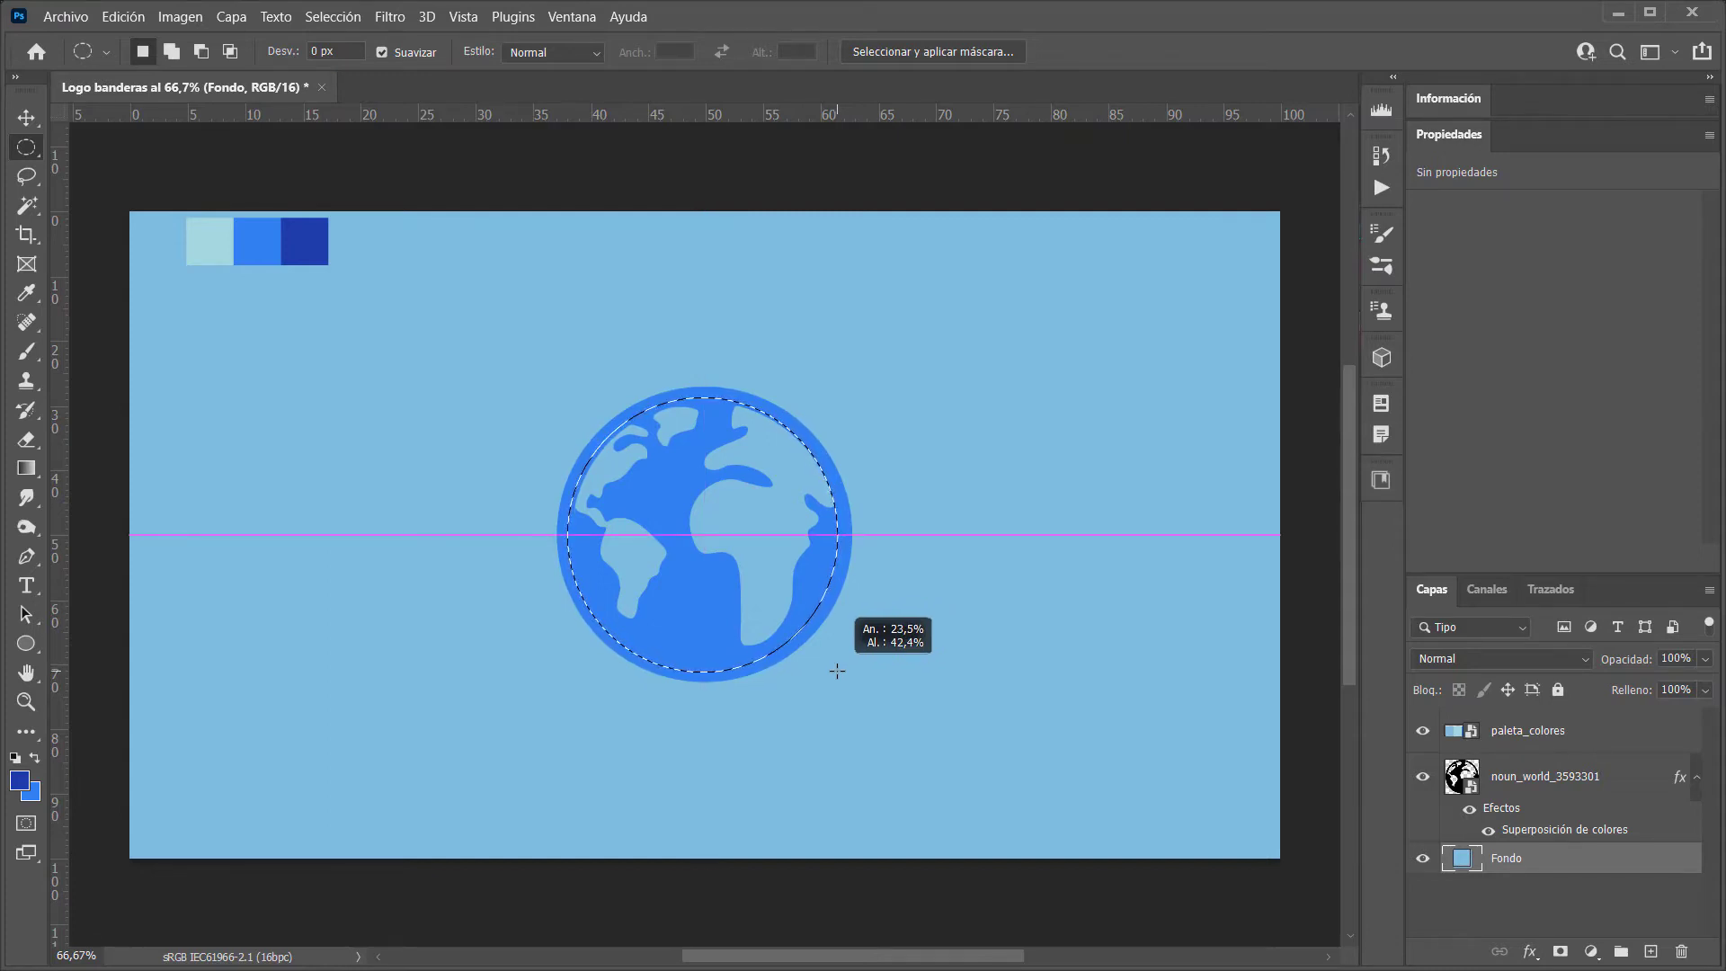
{"action": "mouse_move", "coordinate": [837, 670]}
{"action": "left_mouse_down"}
{"action": "mouse_move", "coordinate": [791, 655]}
{"action": "mouse_move", "coordinate": [521, 674]}
{"action": "mouse_move", "coordinate": [894, 686]}
{"action": "mouse_move", "coordinate": [819, 650]}
{"action": "mouse_move", "coordinate": [820, 674]}
{"action": "mouse_move", "coordinate": [844, 669]}
{"action": "left_mouse_up"}
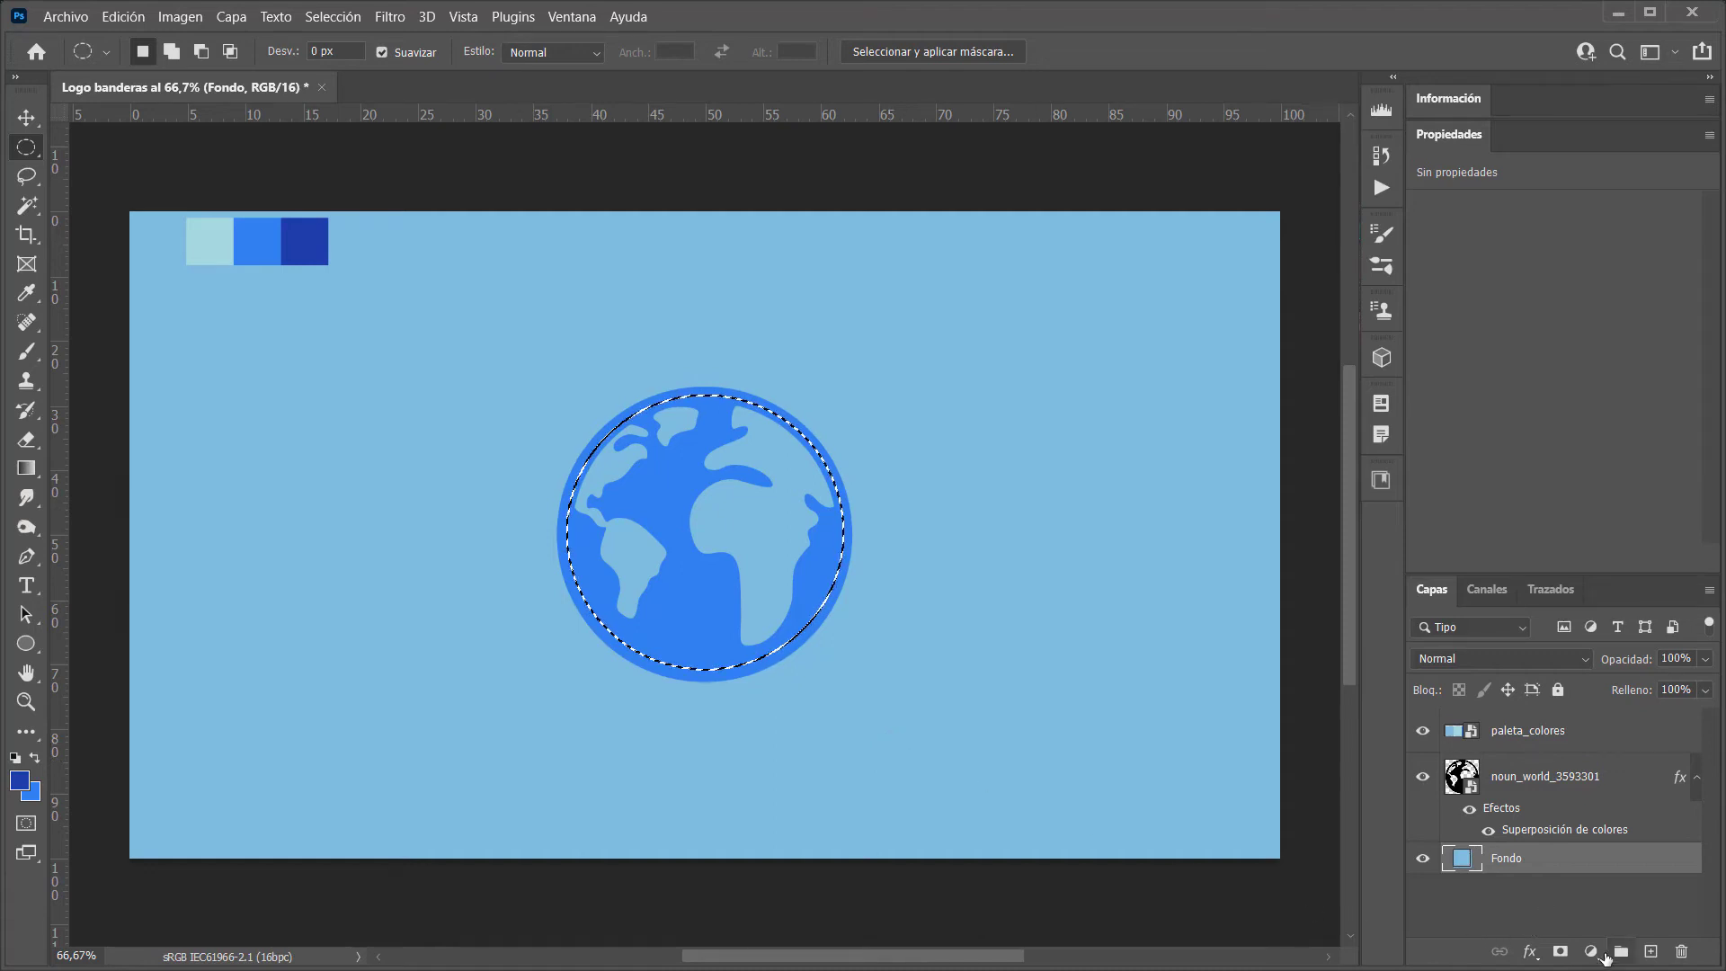
Fill the circle with a Solid Color layer sampled from the light cyan palette swatch
{"action": "left_click", "coordinate": [1590, 951]}
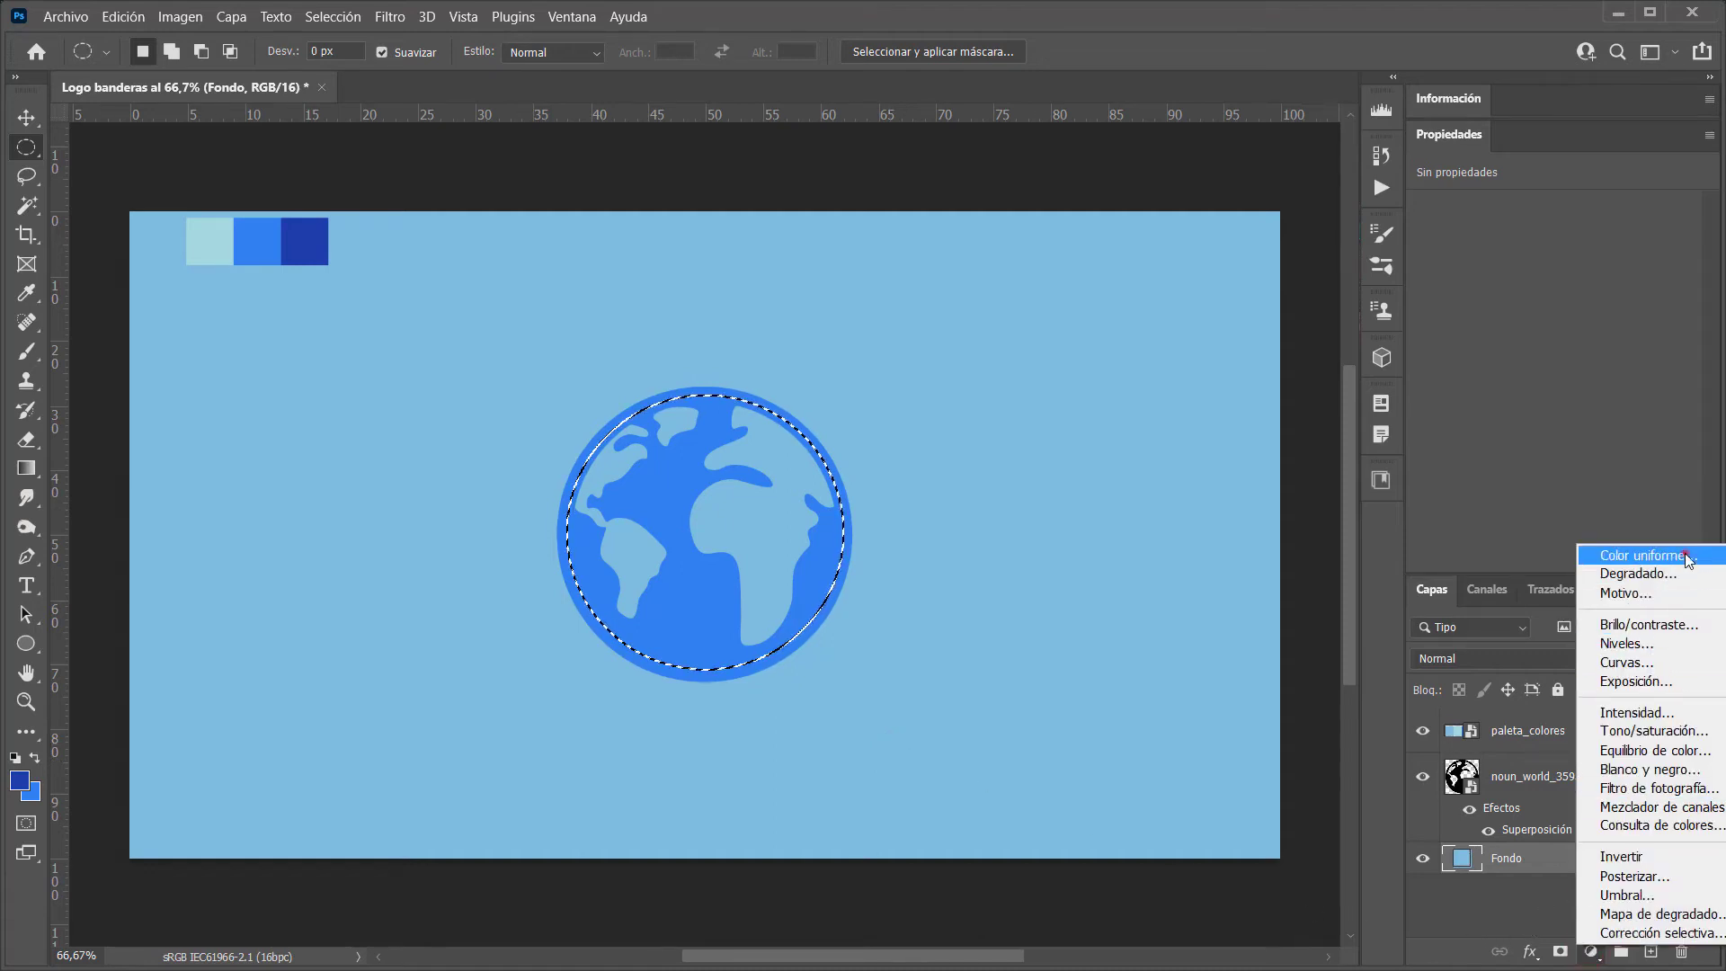
{"action": "left_click", "coordinate": [1652, 555]}
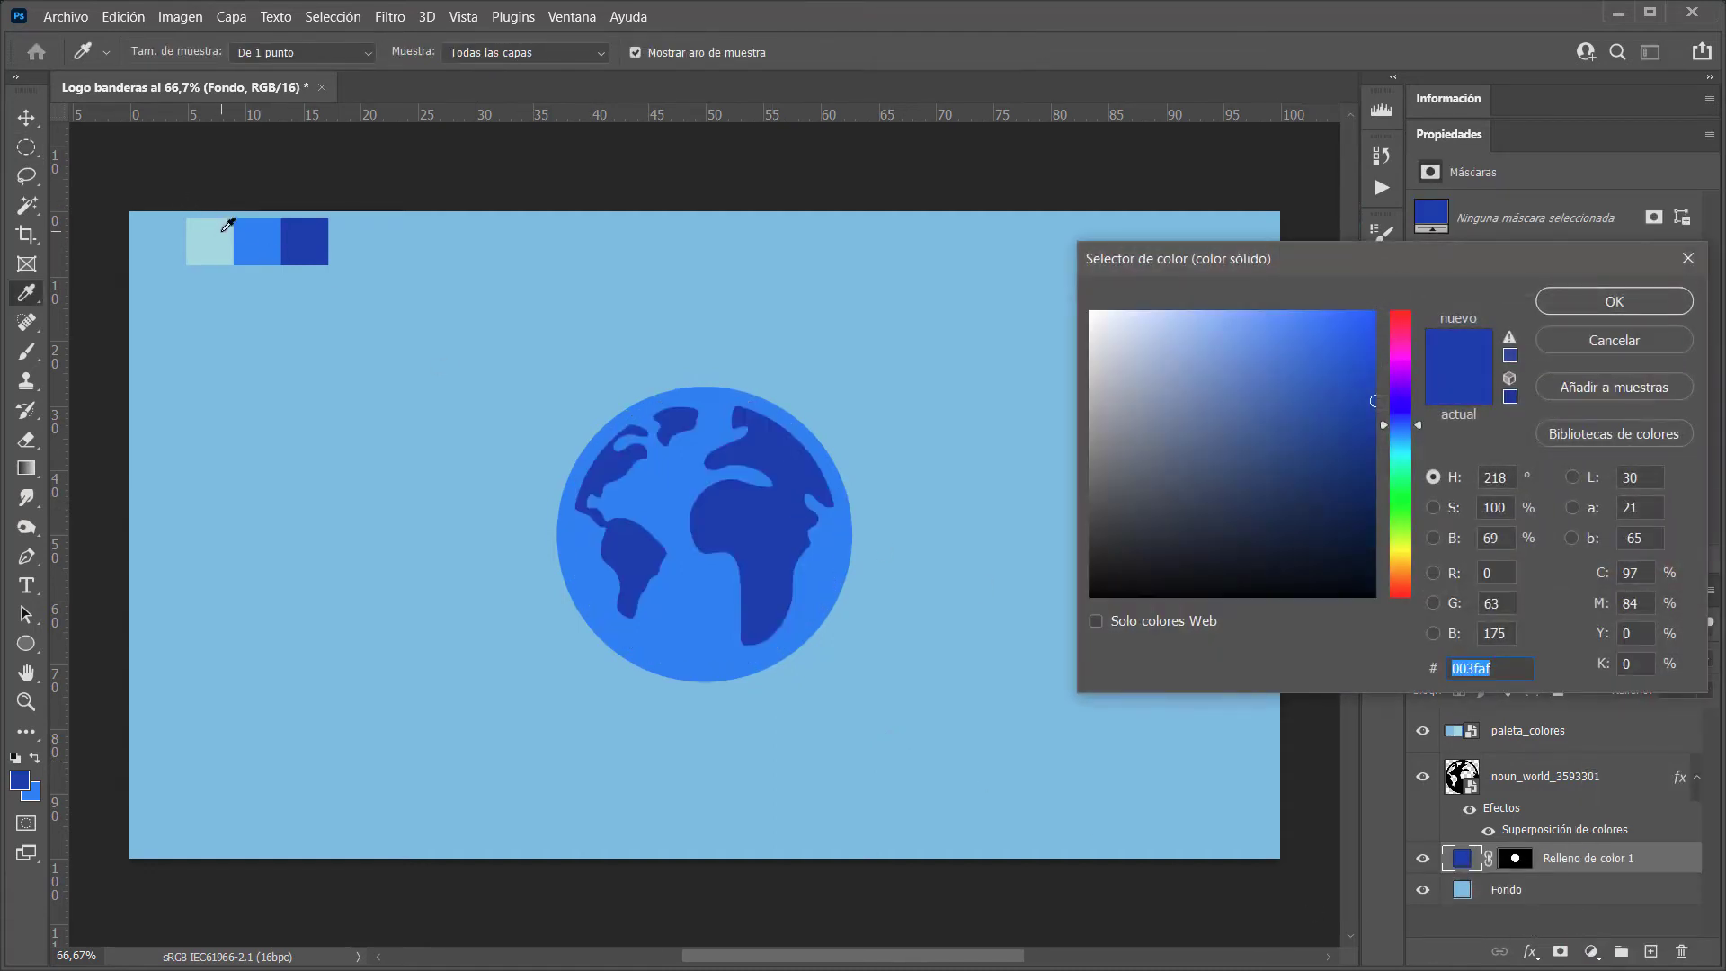
{"action": "left_click", "coordinate": [224, 229]}
{"action": "left_click", "coordinate": [1573, 302]}
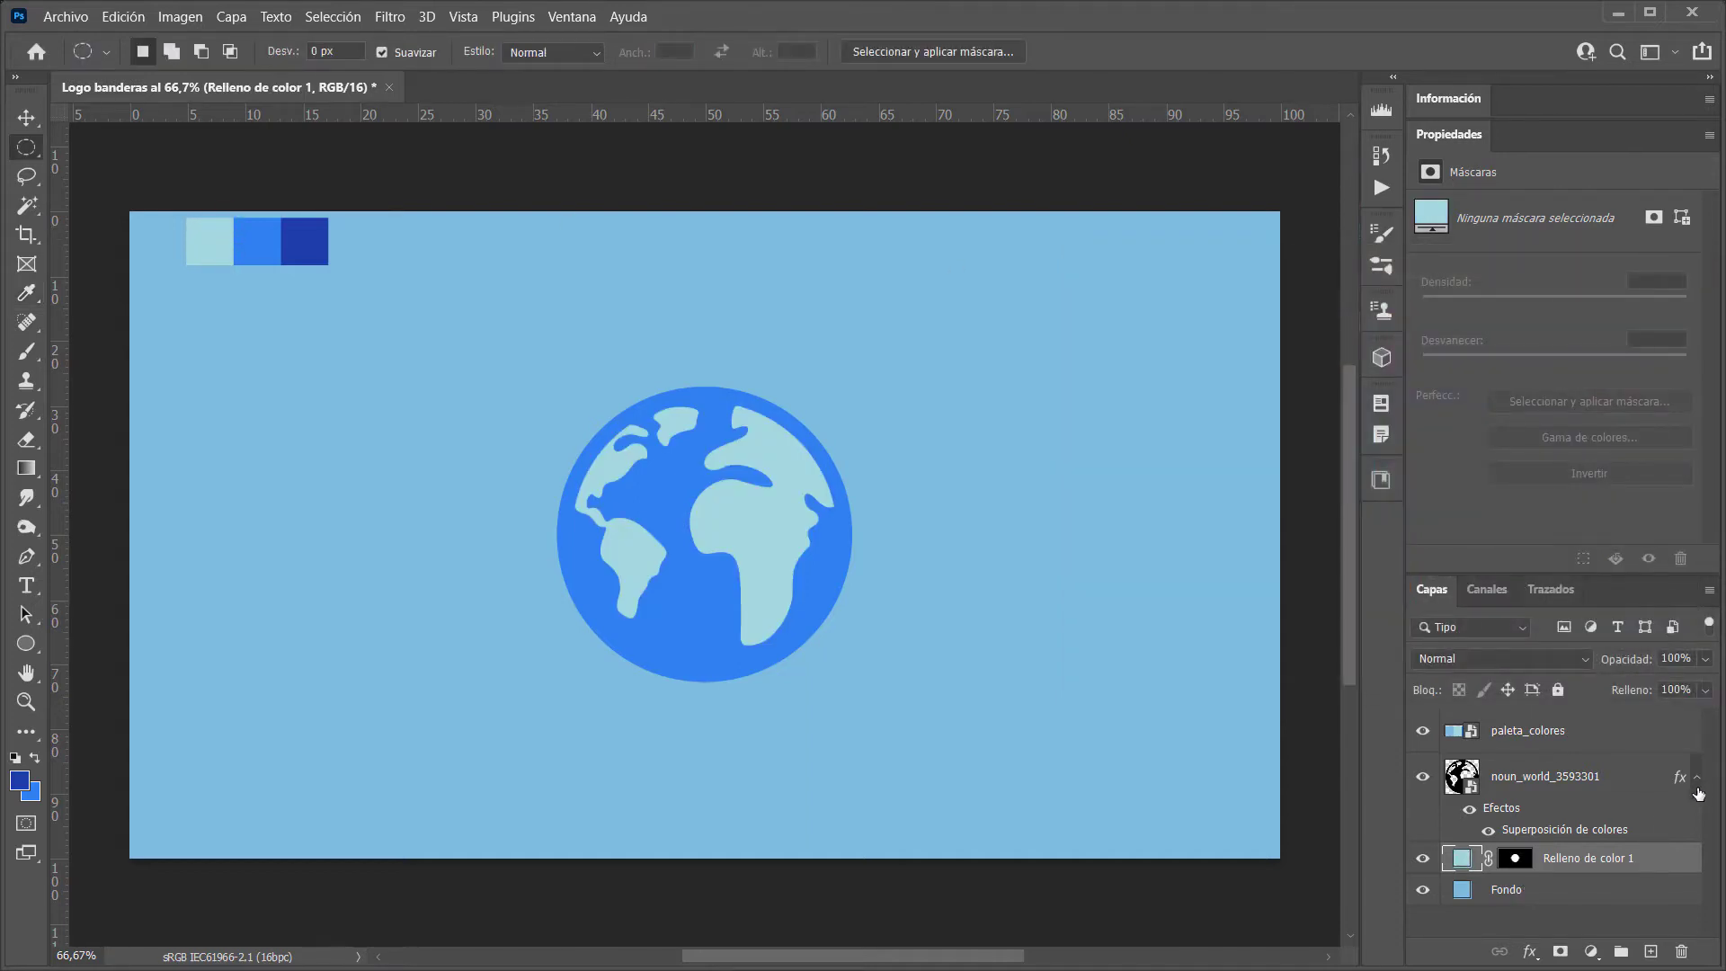
{"action": "left_click", "coordinate": [1696, 780]}
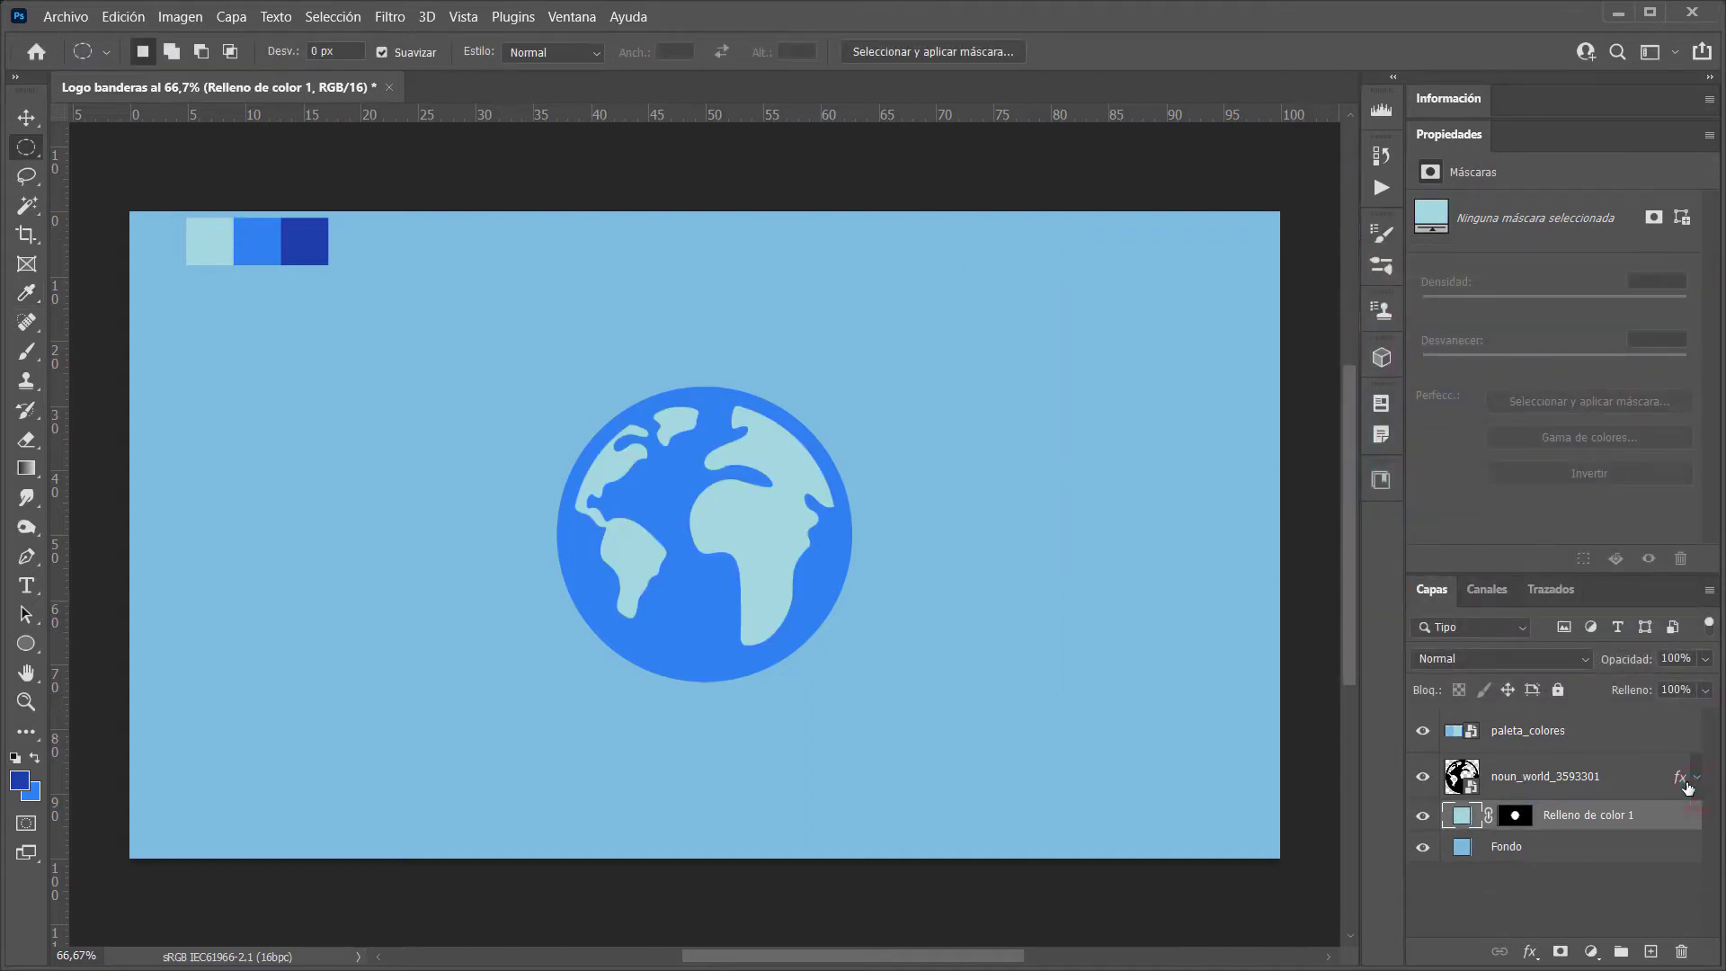
Rename the globe layer 'Globo mundo' and the fill layer 'Color continentes'
{"action": "double_click", "coordinate": [1533, 781]}
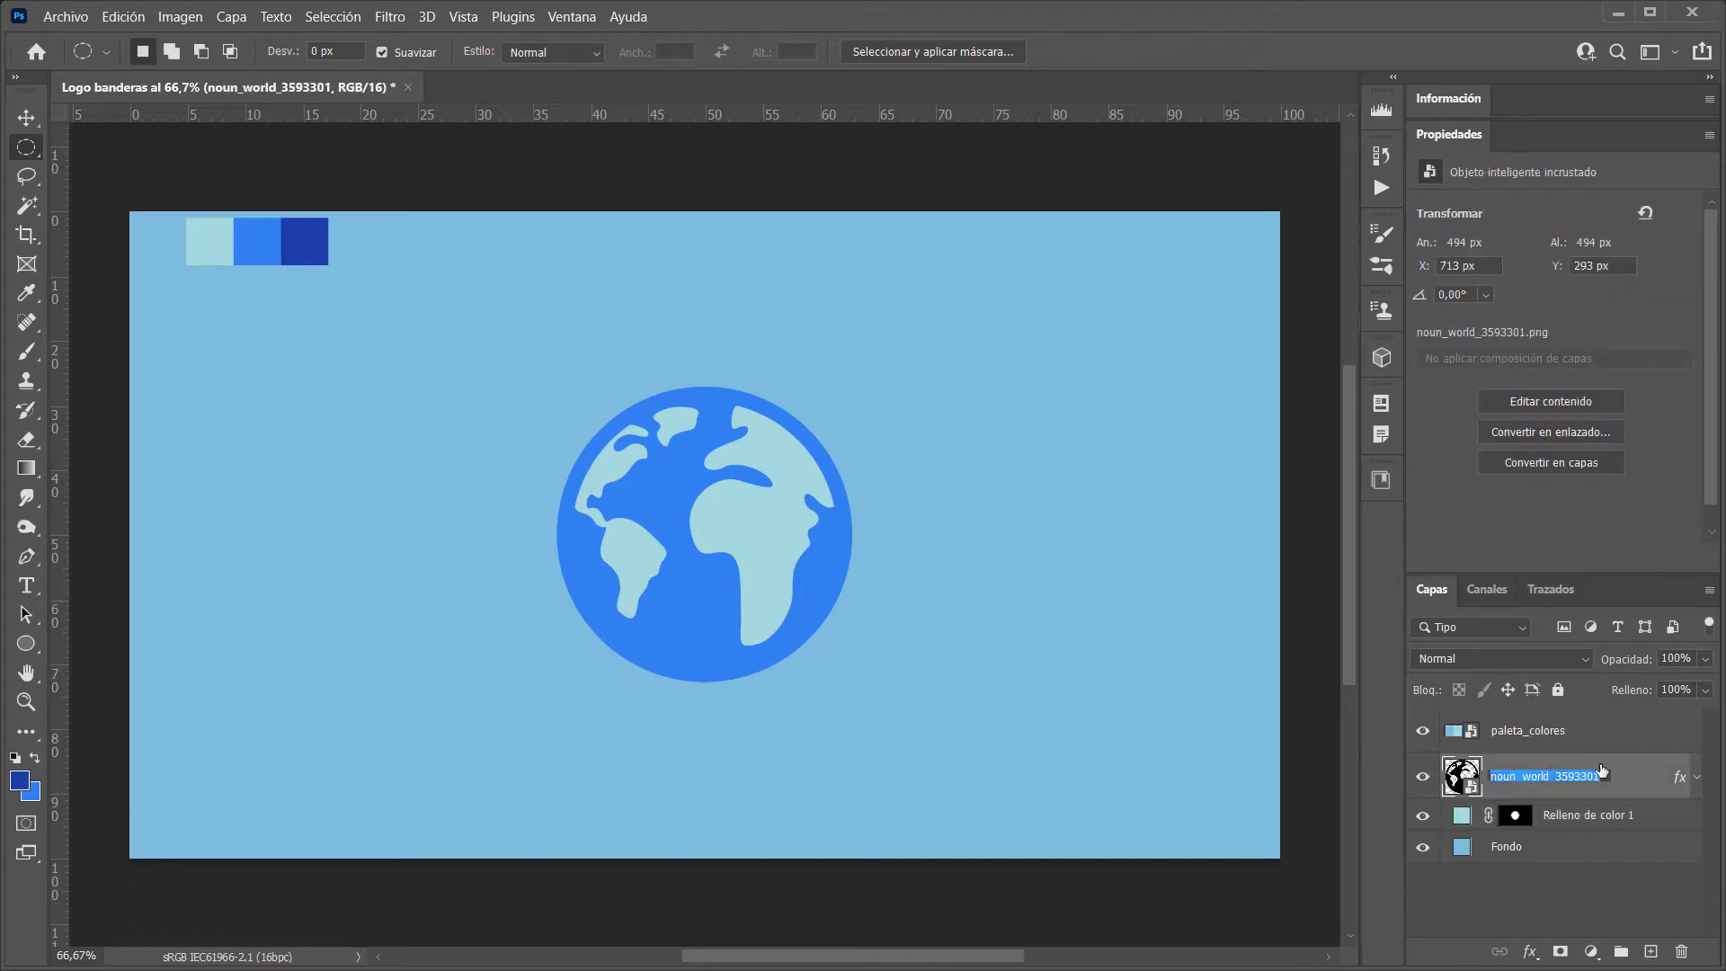
{"action": "type", "text": "Globo mundo"}
{"action": "key", "text": "Tab"}
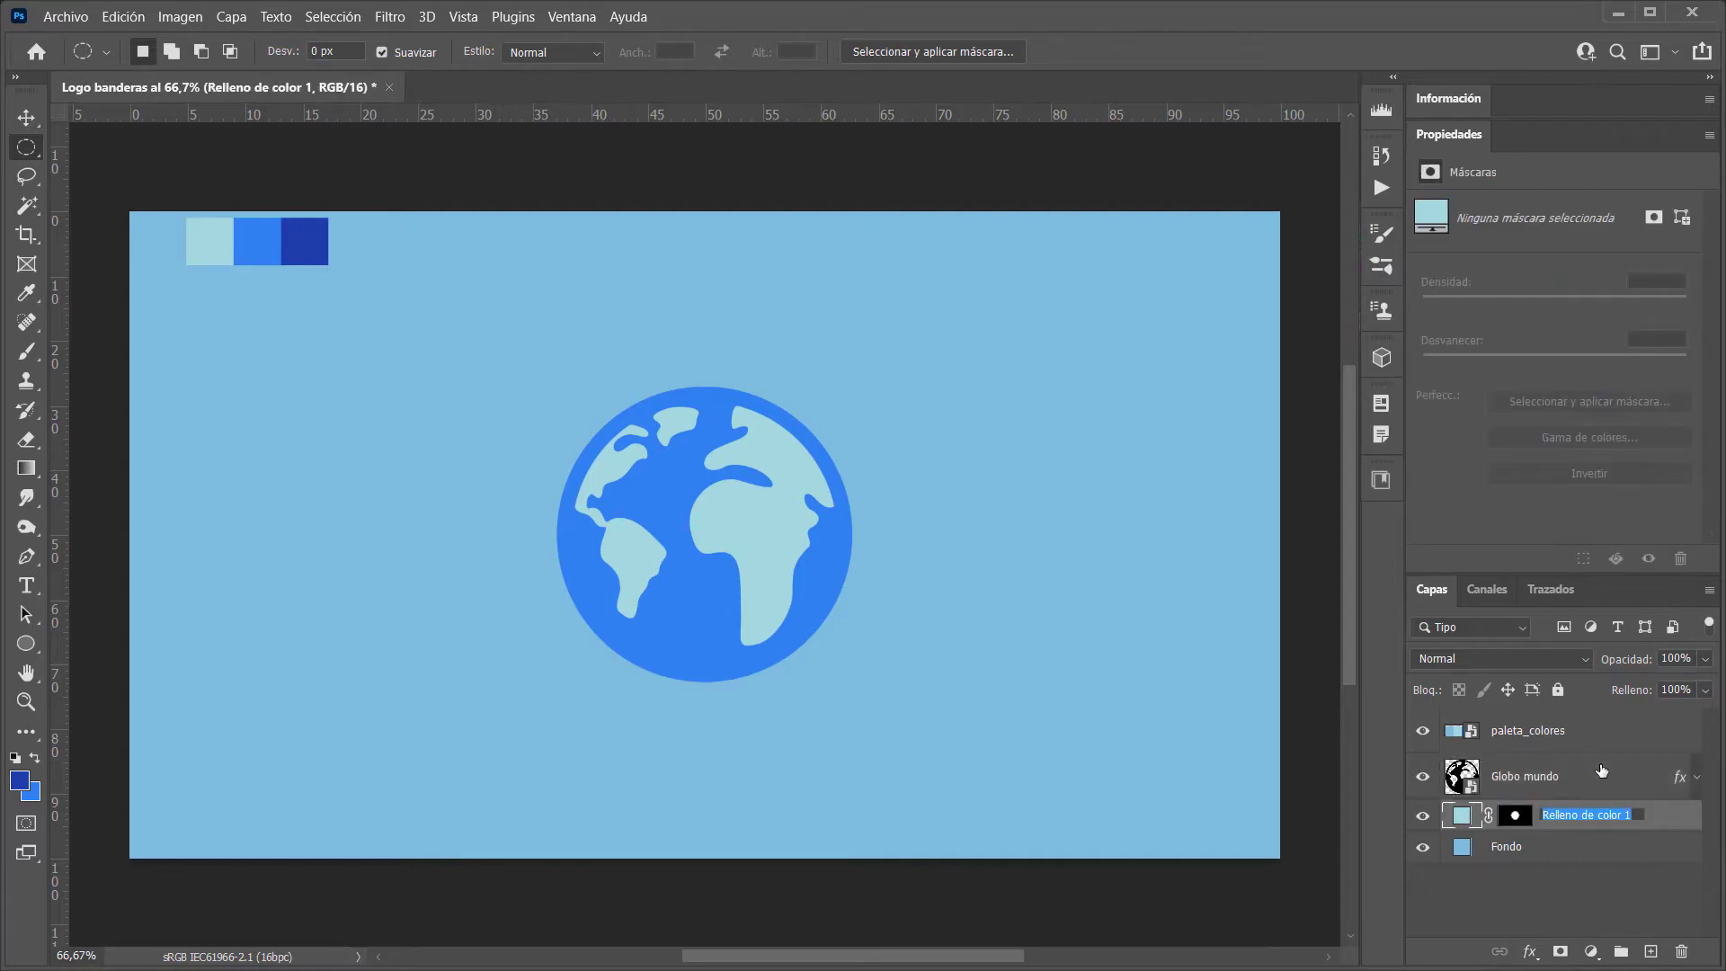
{"action": "type", "text": "Color cont"}
{"action": "type", "text": "inentes"}
{"action": "key", "text": "Return"}
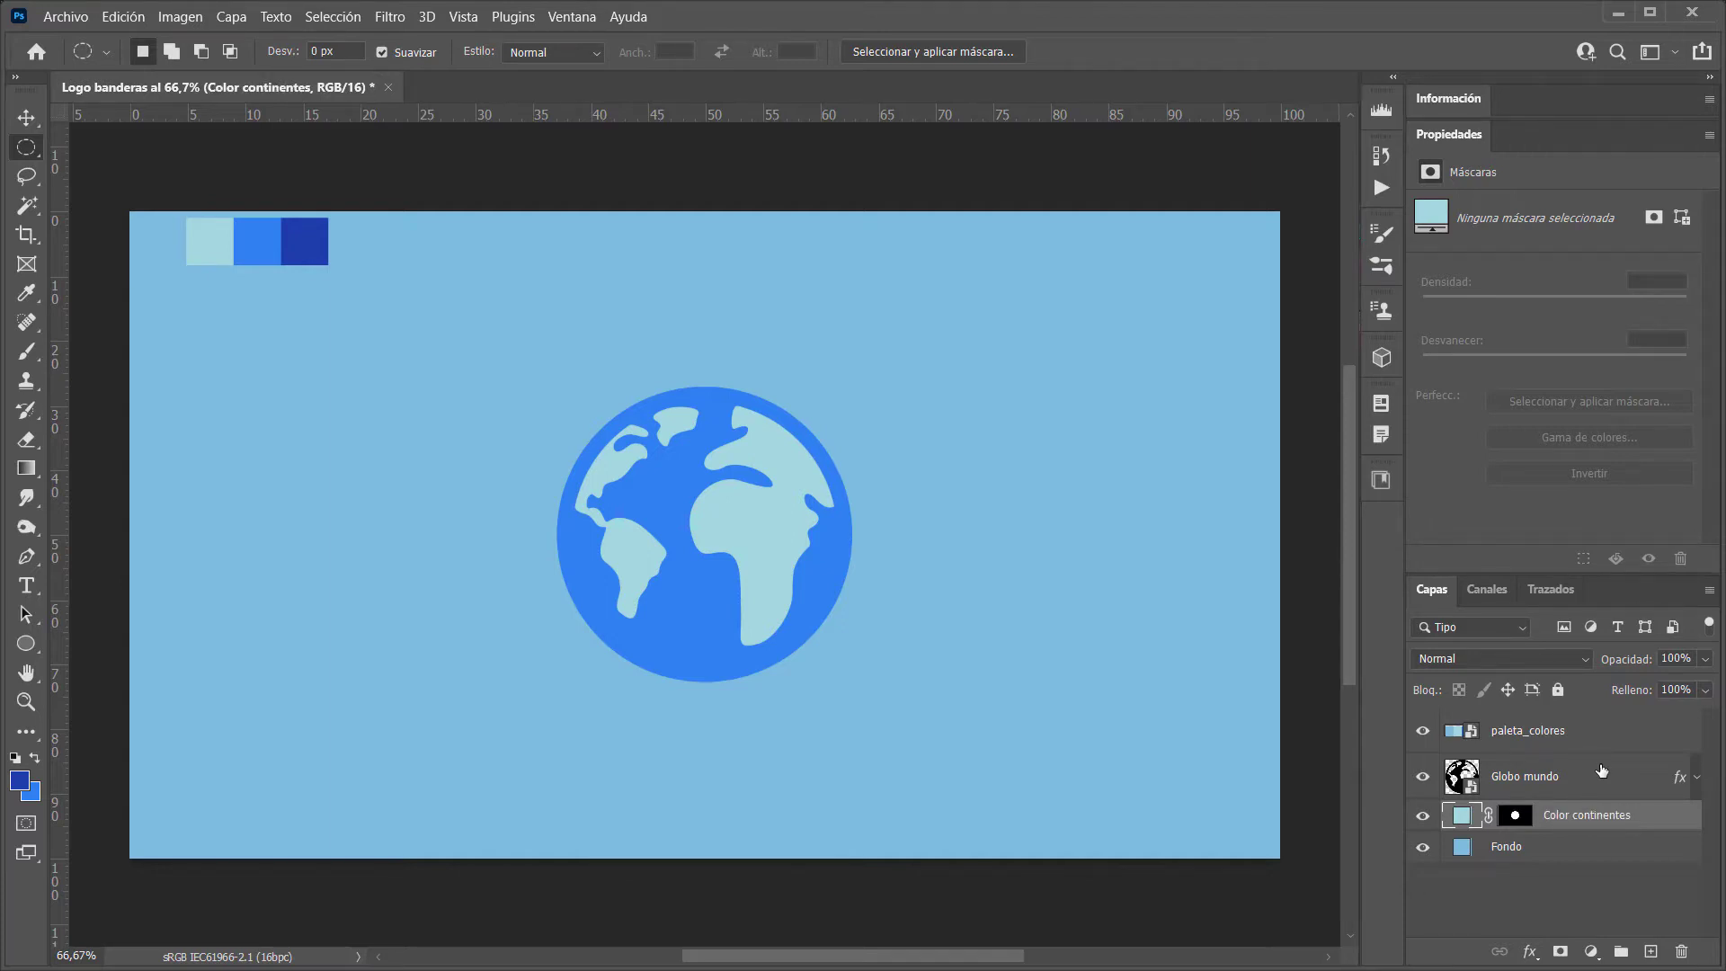
Group Globo mundo and Color continentes together and name the group 'Mundo'
{"action": "left_click", "coordinate": [1600, 771], "text": "shift"}
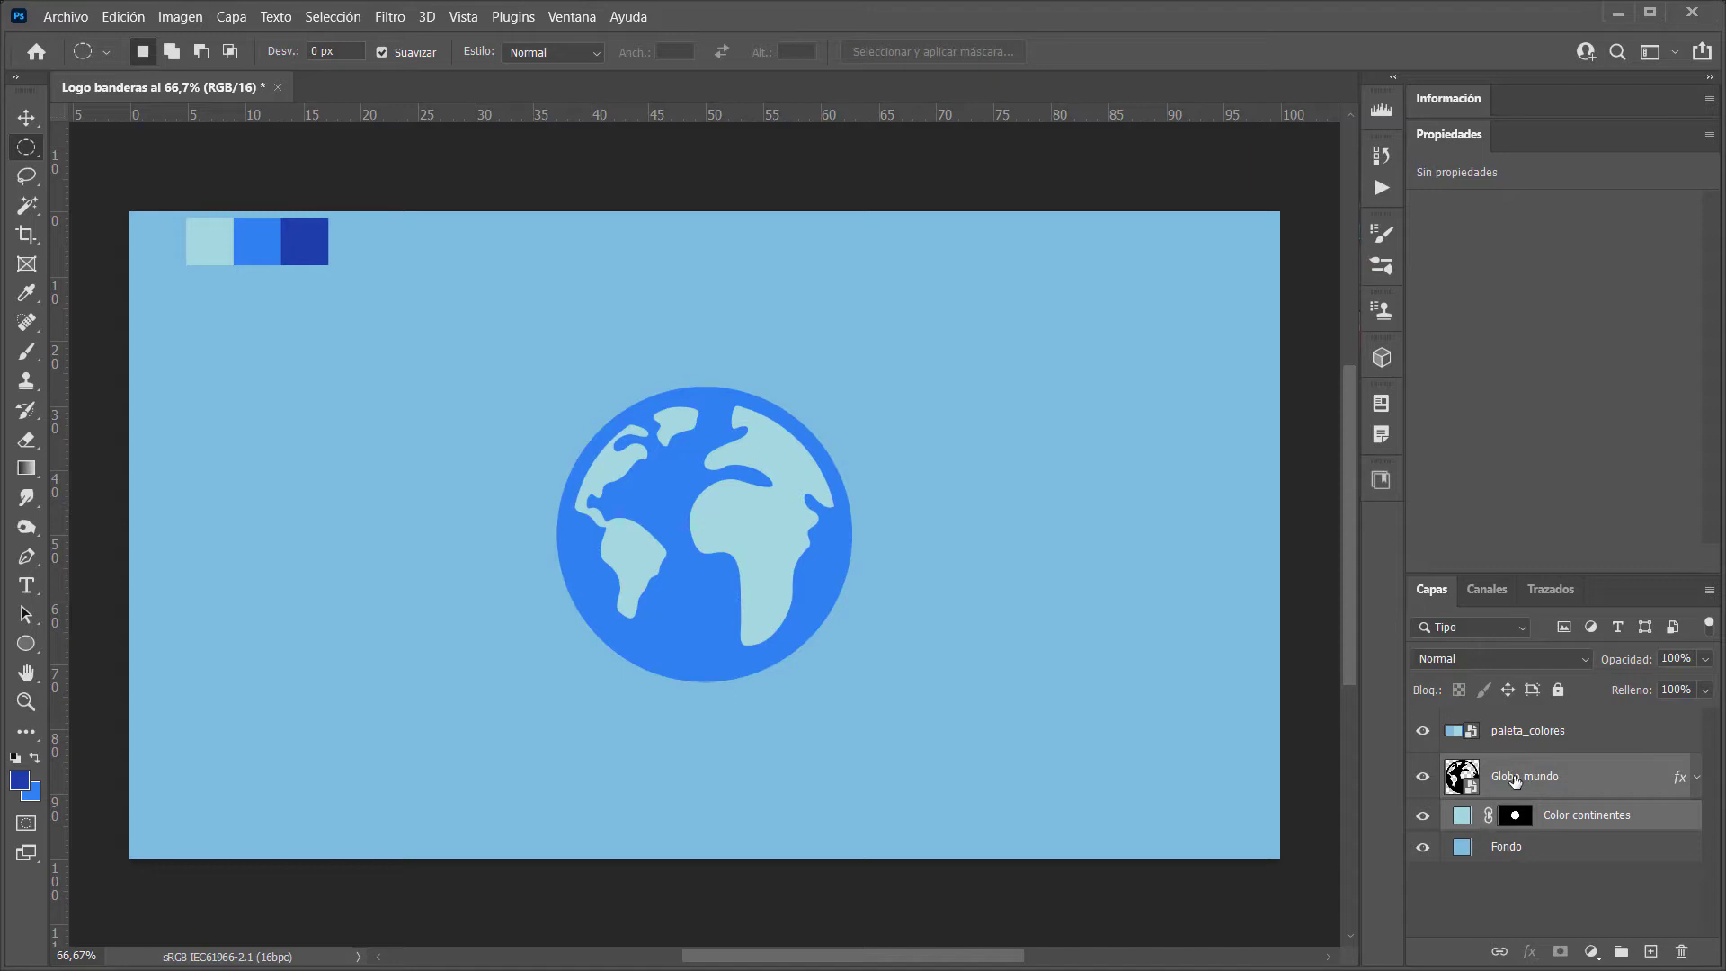
{"action": "left_click", "coordinate": [1569, 780]}
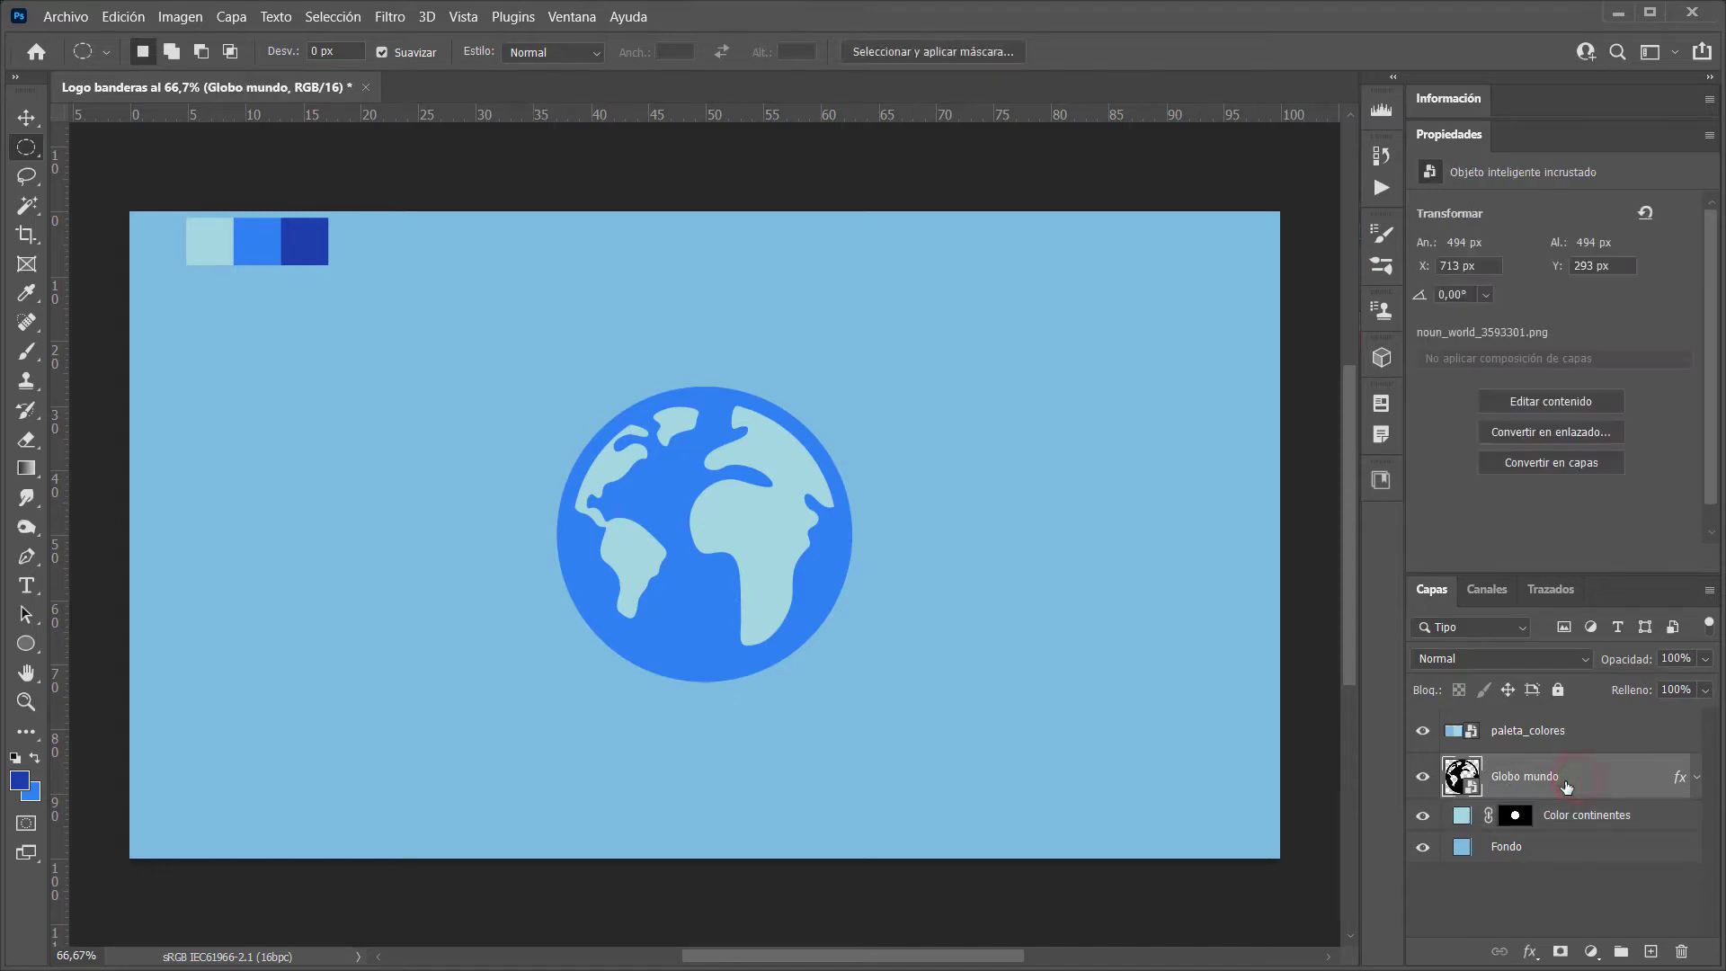
{"action": "left_click", "coordinate": [1580, 823], "text": "ctrl"}
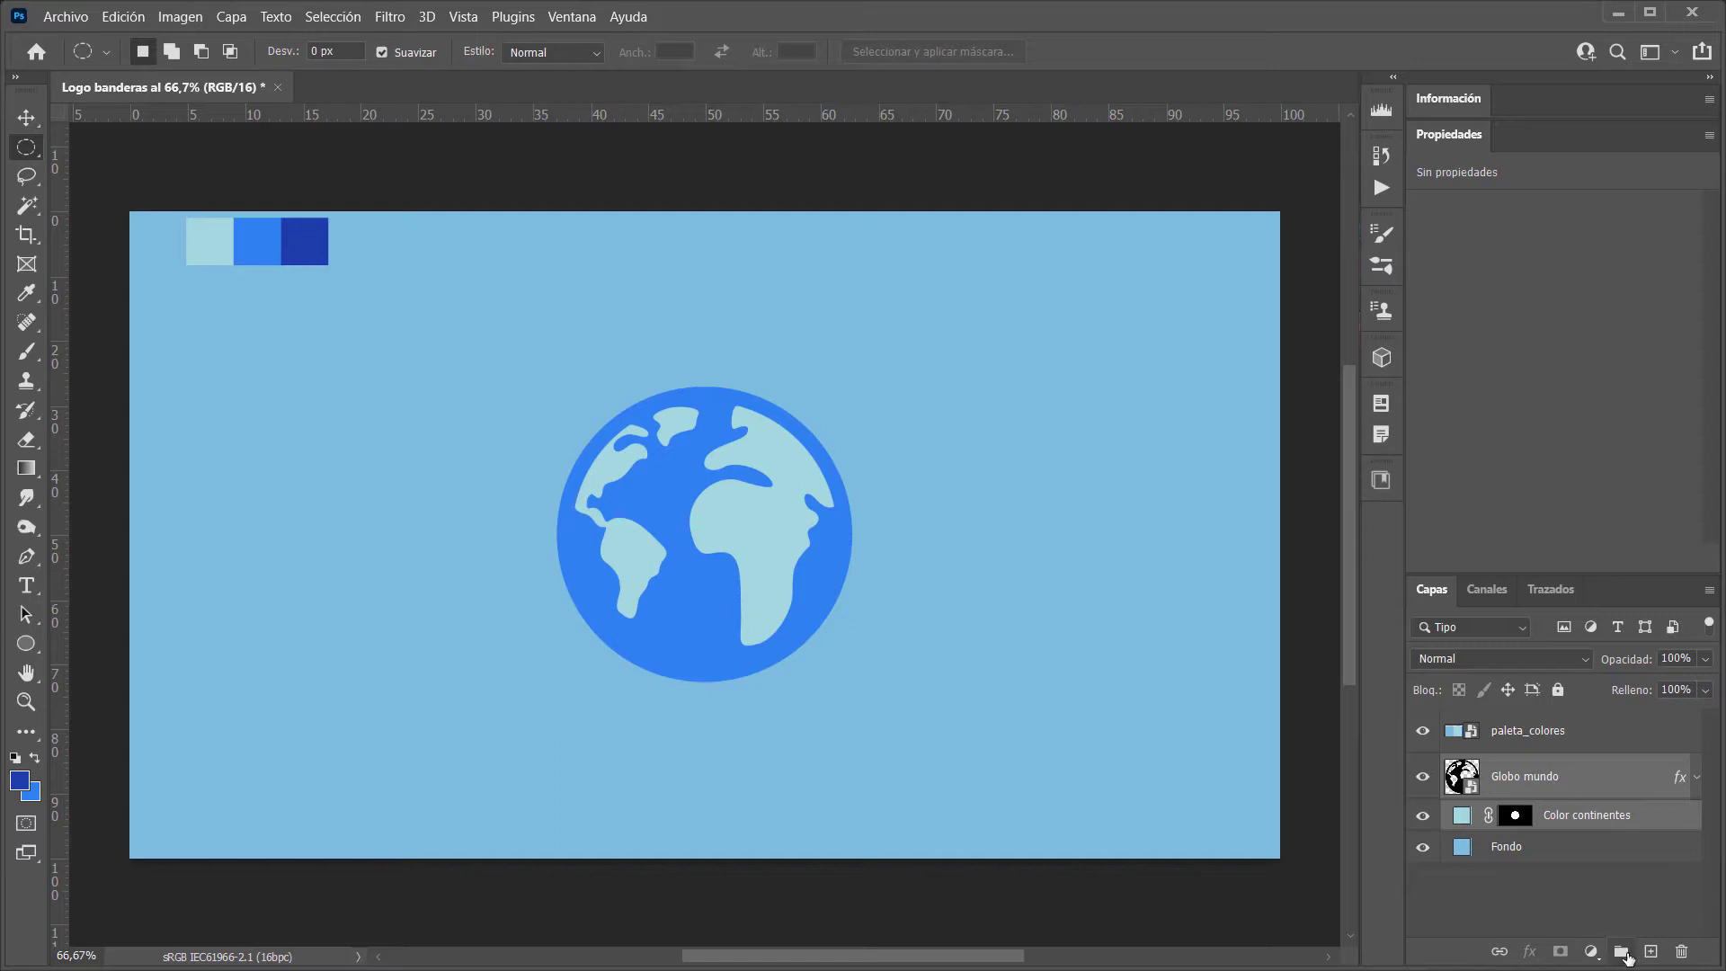
{"action": "left_click", "coordinate": [1622, 952]}
{"action": "double_click", "coordinate": [1506, 766]}
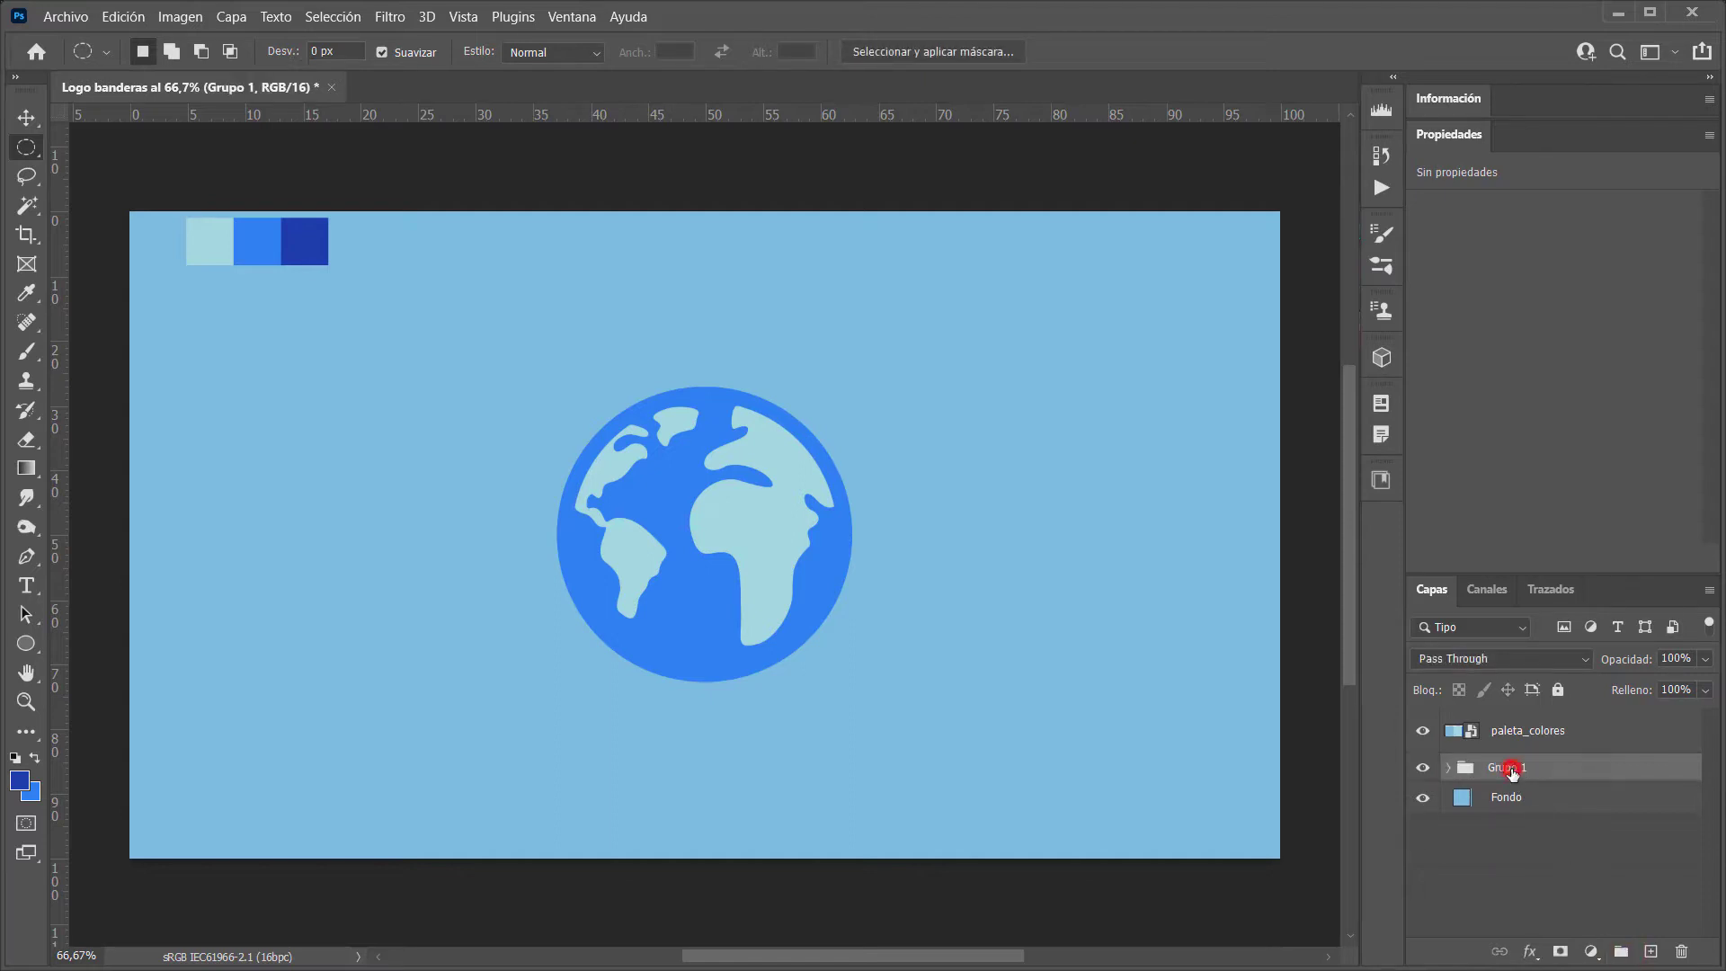
{"action": "type", "text": "Mundo"}
{"action": "key", "text": "Return"}
{"action": "left_click", "coordinate": [1587, 770]}
{"action": "double_click", "coordinate": [1590, 770]}
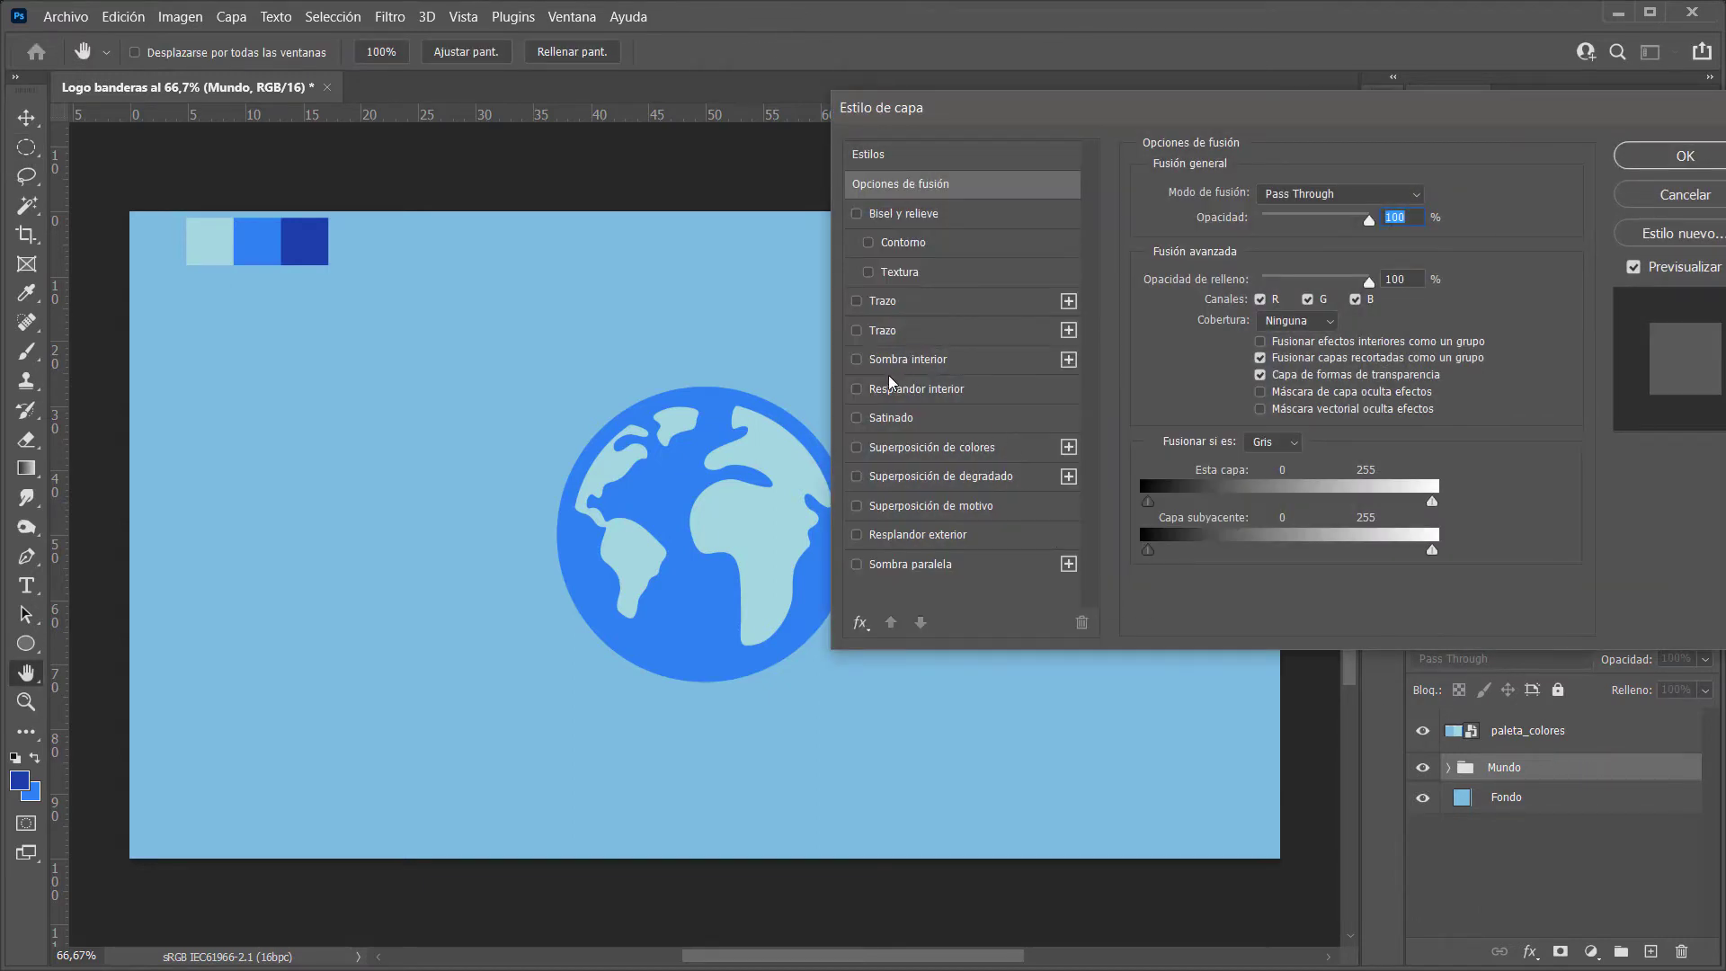
{"action": "left_click", "coordinate": [885, 330]}
{"action": "left_click_drag", "start_coordinate": [1166, 119], "coordinate": [1267, 131]}
{"action": "left_click_drag", "start_coordinate": [1355, 208], "coordinate": [1366, 208]}
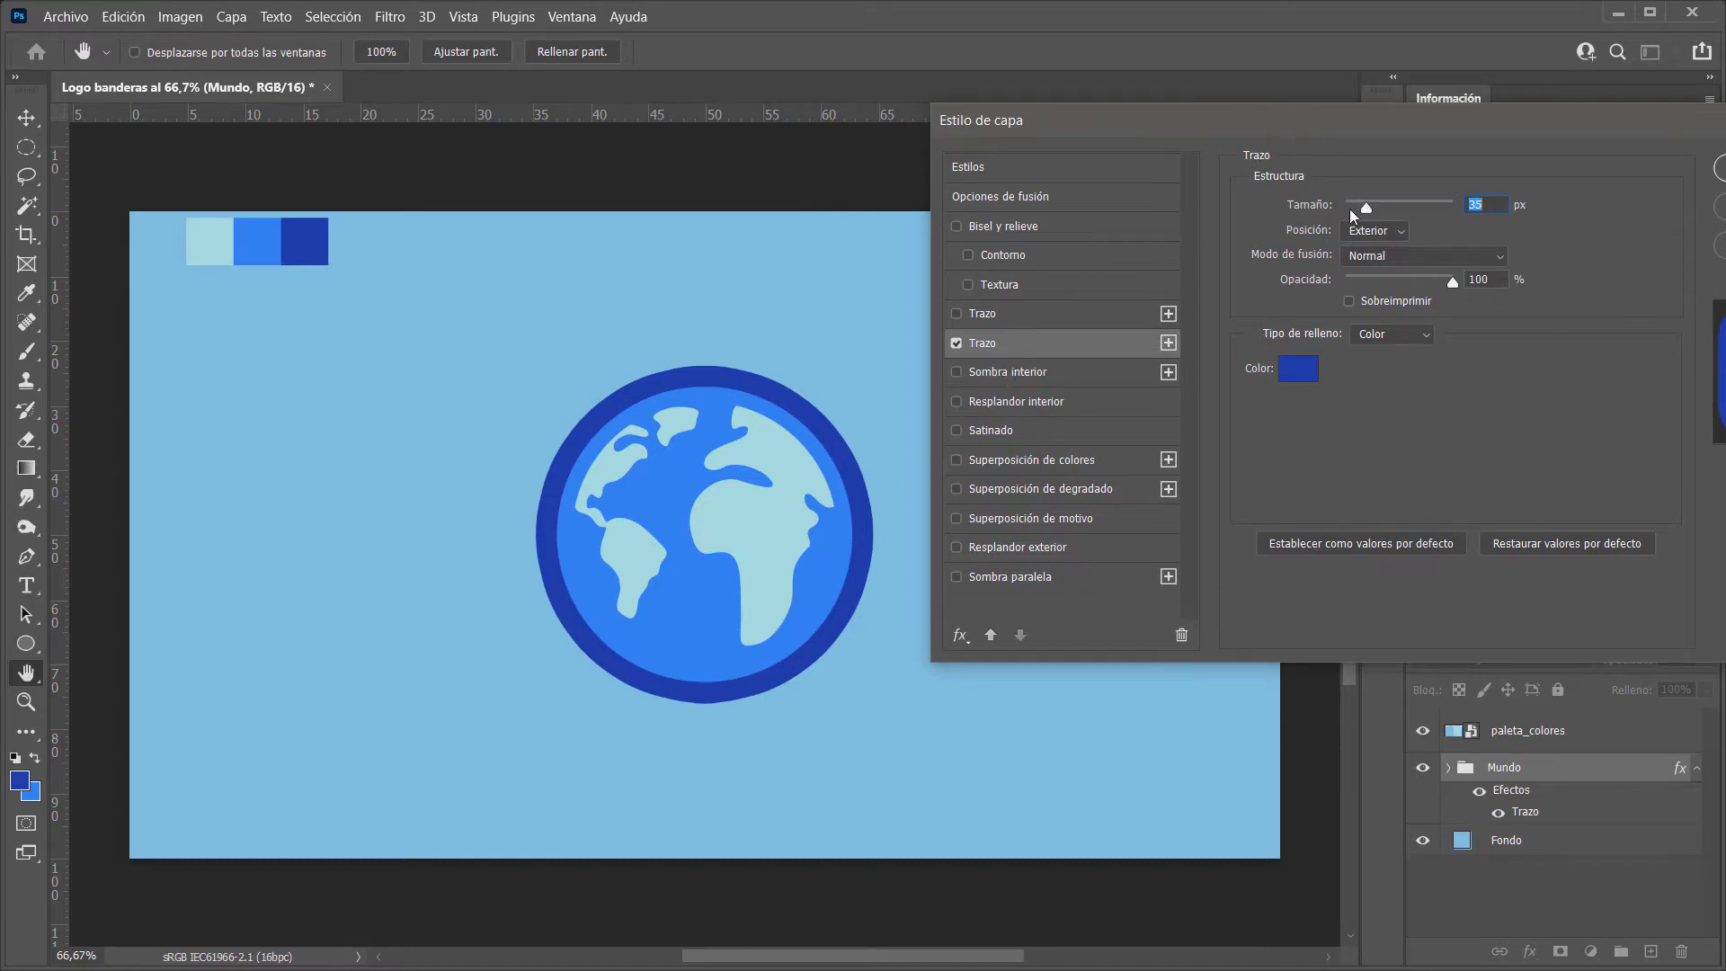
{"action": "scroll", "coordinate": [712, 373], "scroll_direction": "up", "scroll_amount": 3}
{"action": "scroll", "coordinate": [575, 361], "scroll_direction": "up", "scroll_amount": 2}
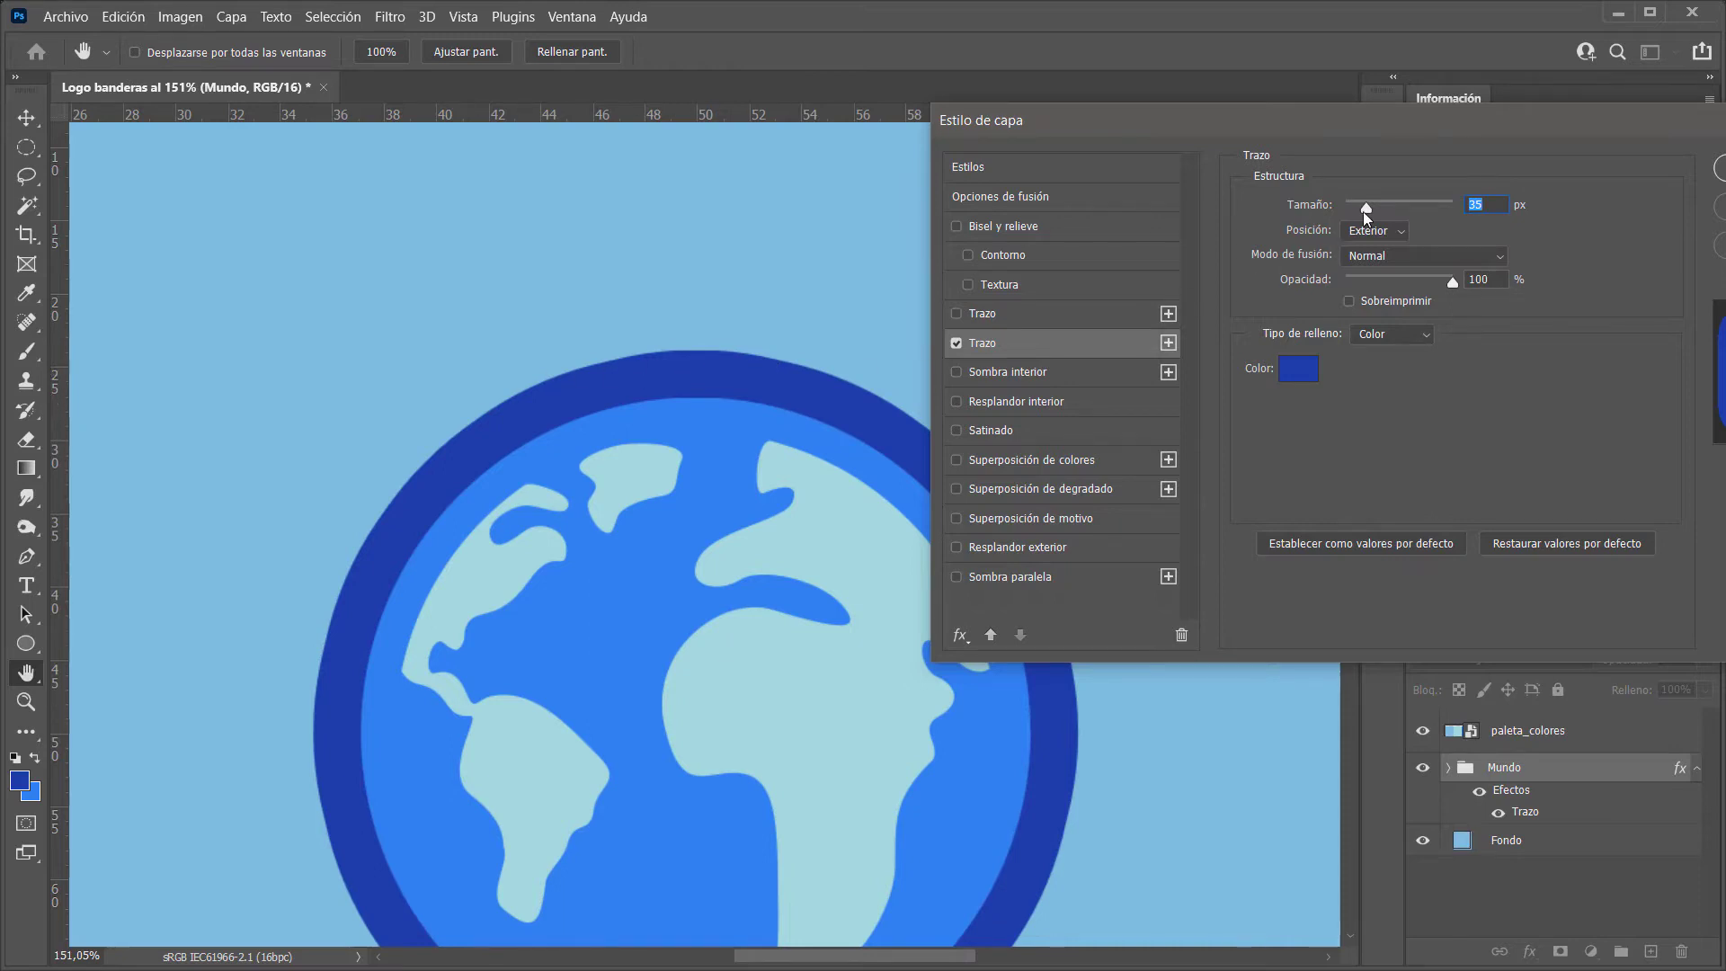
{"action": "left_click_drag", "start_coordinate": [1365, 208], "coordinate": [1405, 209]}
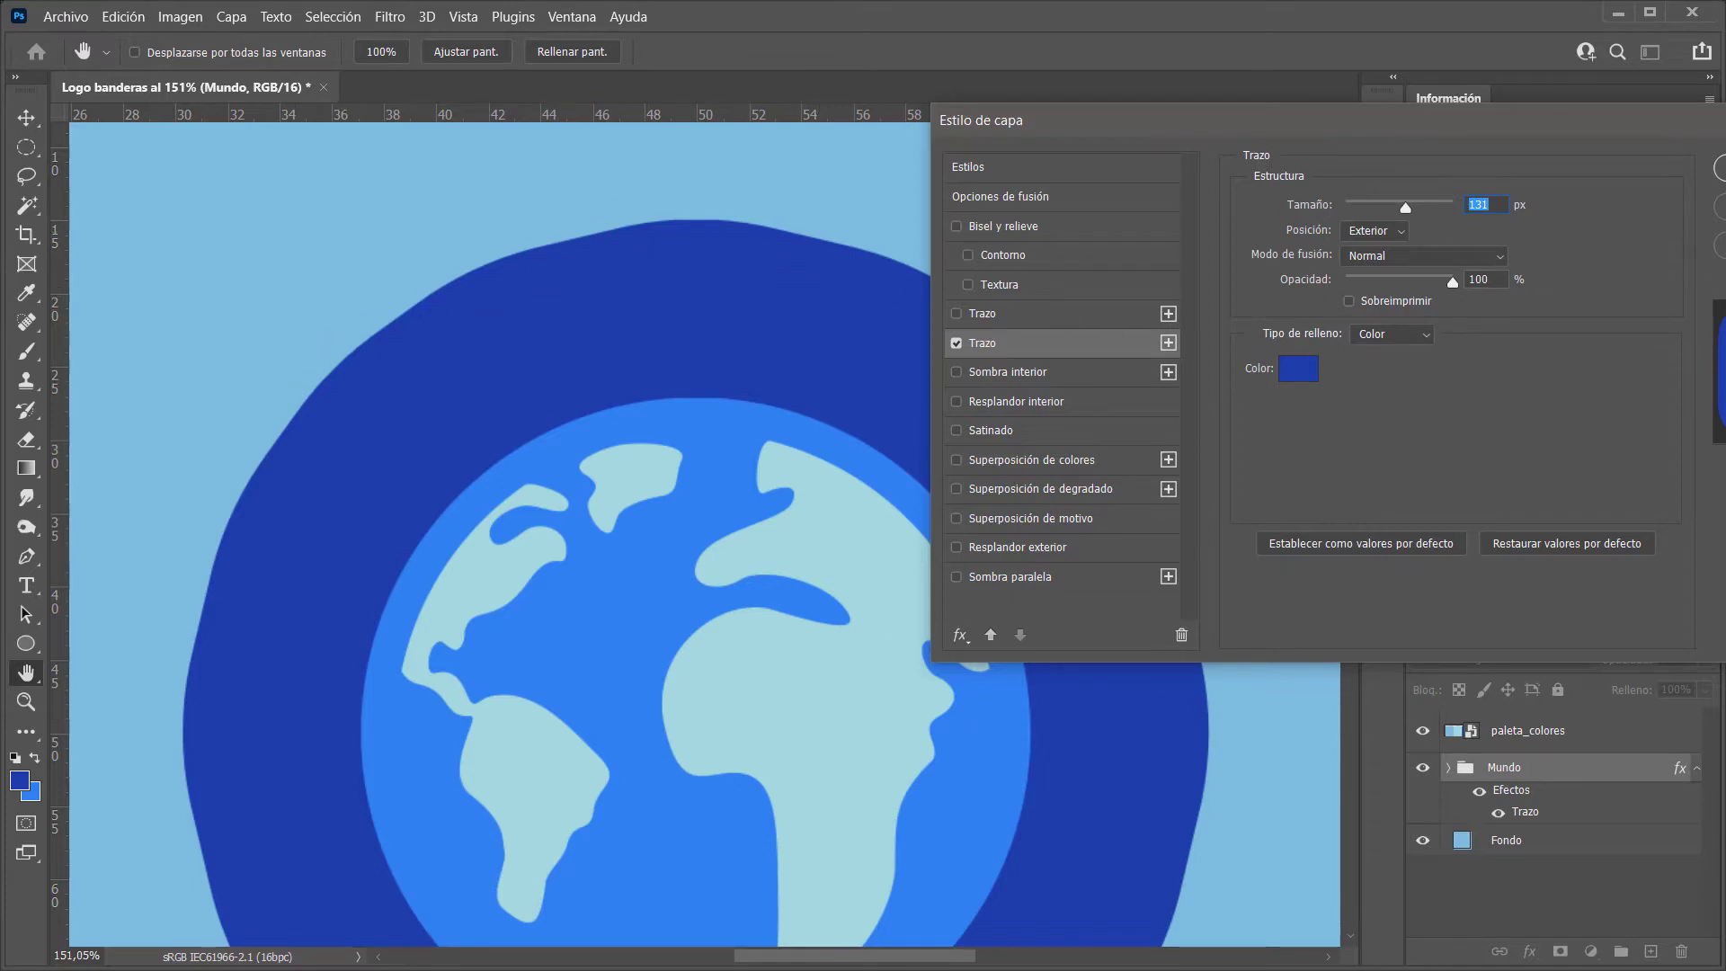
{"action": "left_click_drag", "start_coordinate": [1661, 132], "coordinate": [1500, 135]}
{"action": "left_click", "coordinate": [1644, 206]}
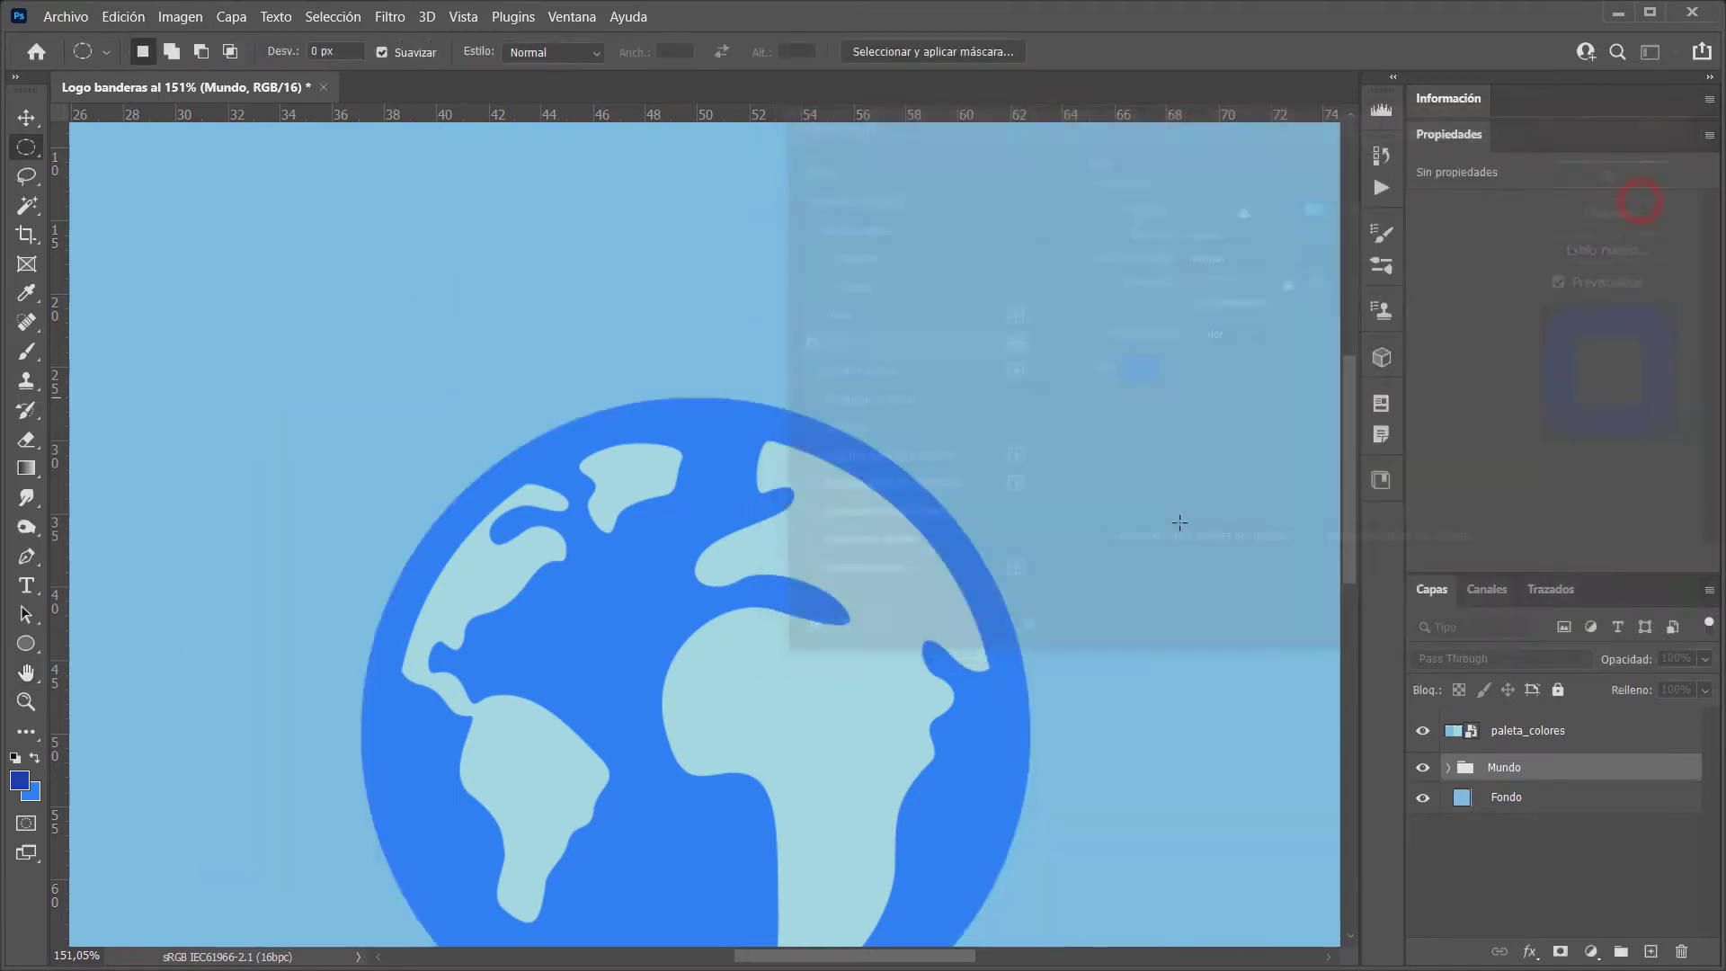
{"action": "left_click_drag", "start_coordinate": [853, 662], "coordinate": [850, 557]}
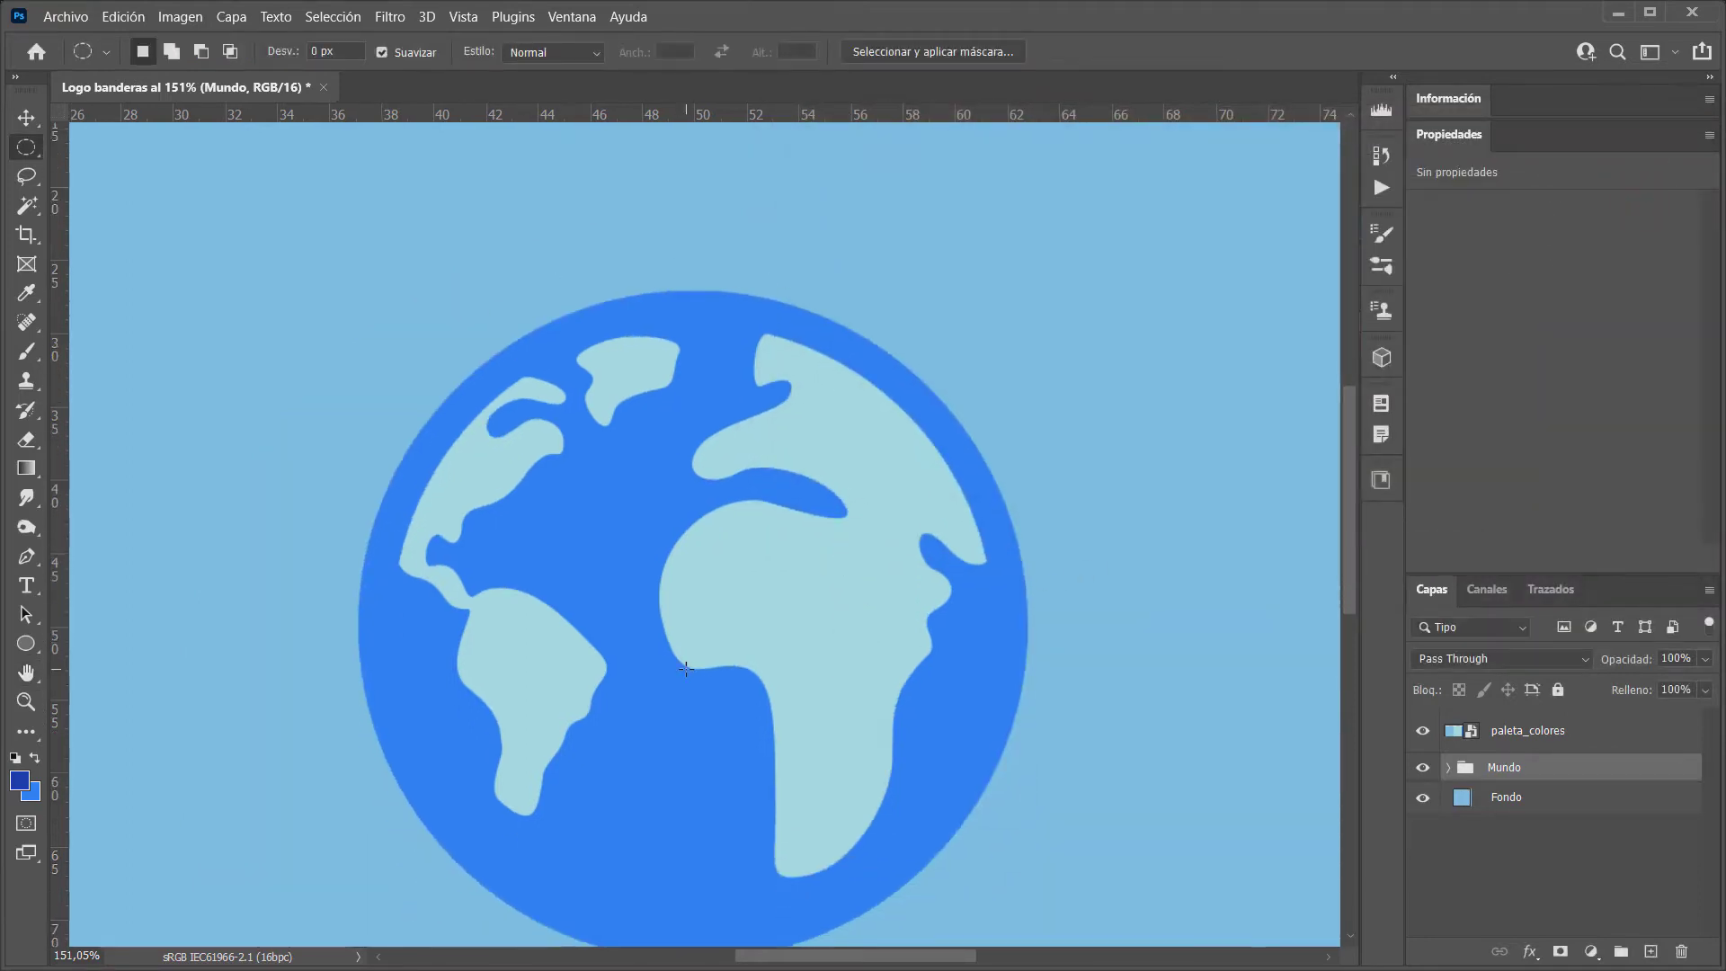
{"action": "key", "text": "ctrl+0"}
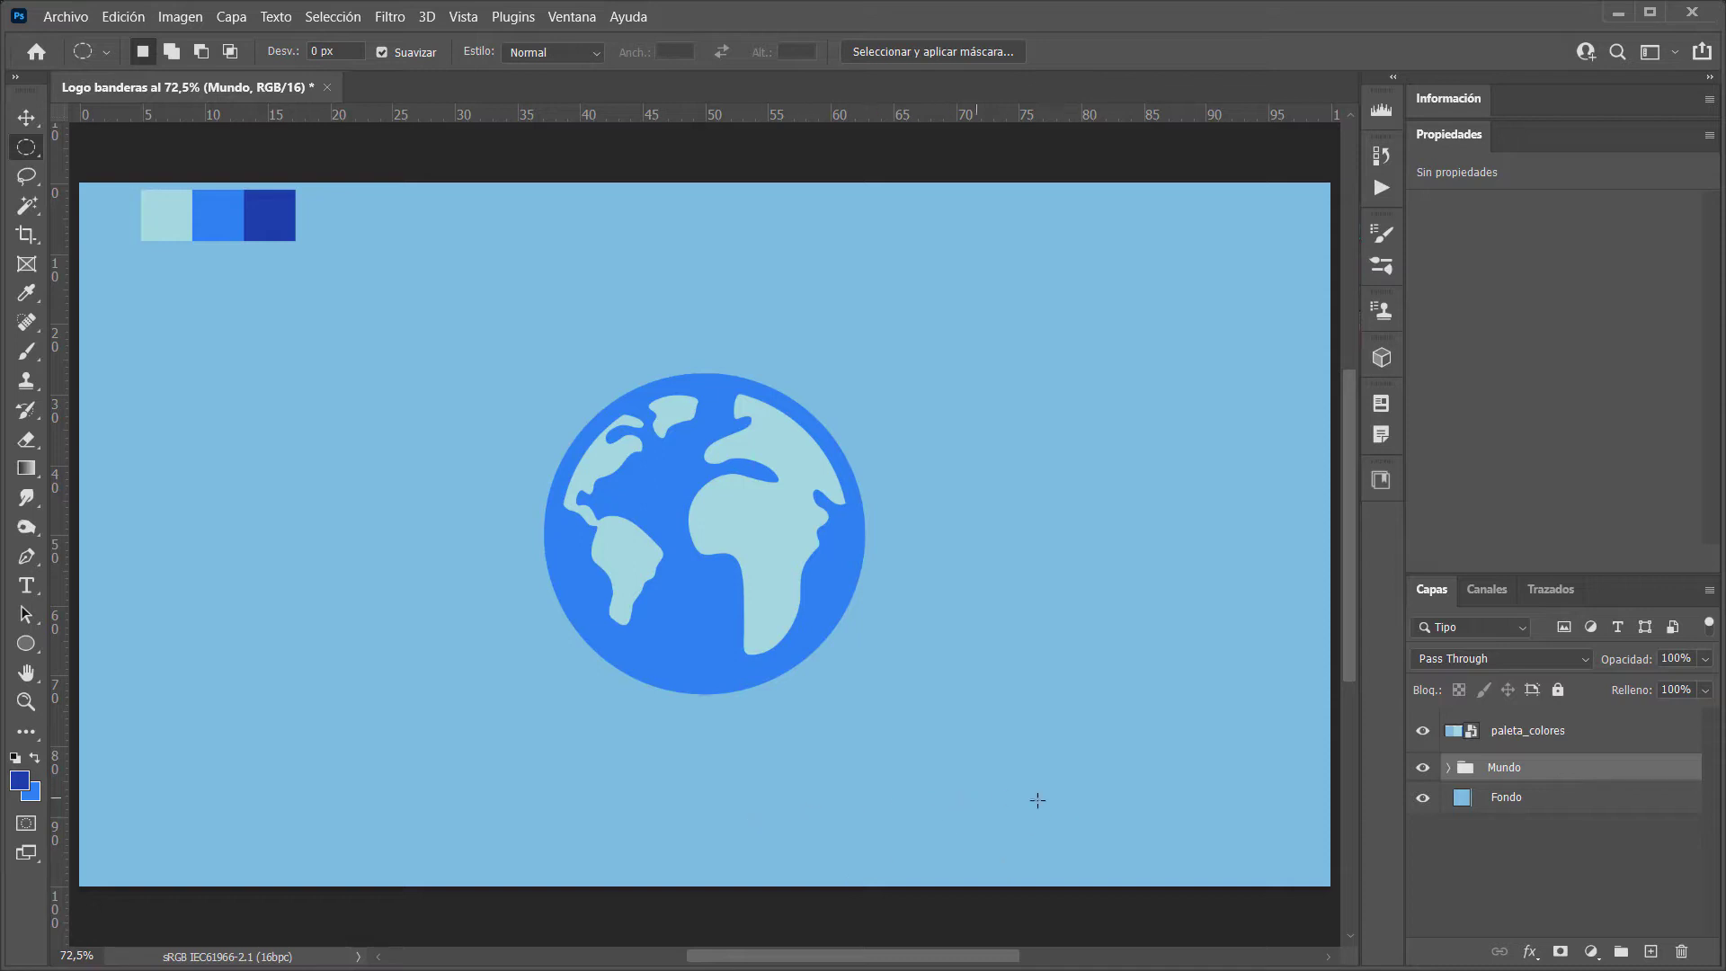
Above Fondo, draw a large Ellipse shape-mode circle (Elipse 1) surrounding the globe
{"action": "left_click", "coordinate": [1552, 799]}
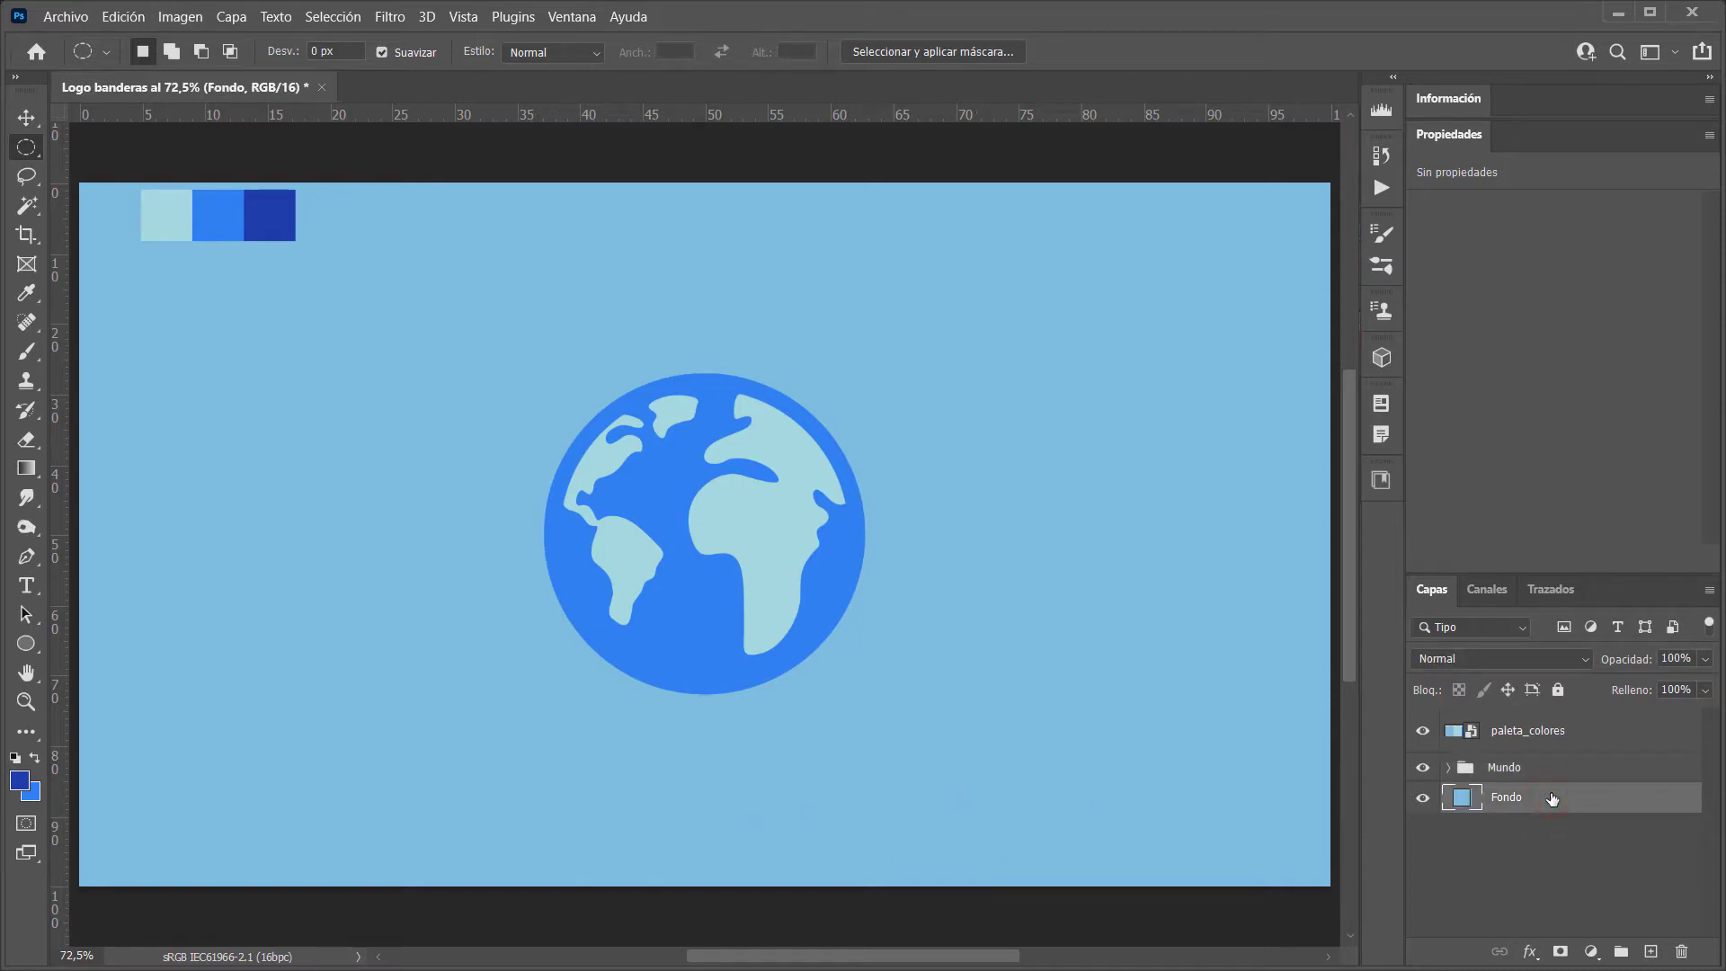
{"action": "left_click", "coordinate": [1515, 809]}
{"action": "left_click_drag", "start_coordinate": [30, 649], "coordinate": [125, 695]}
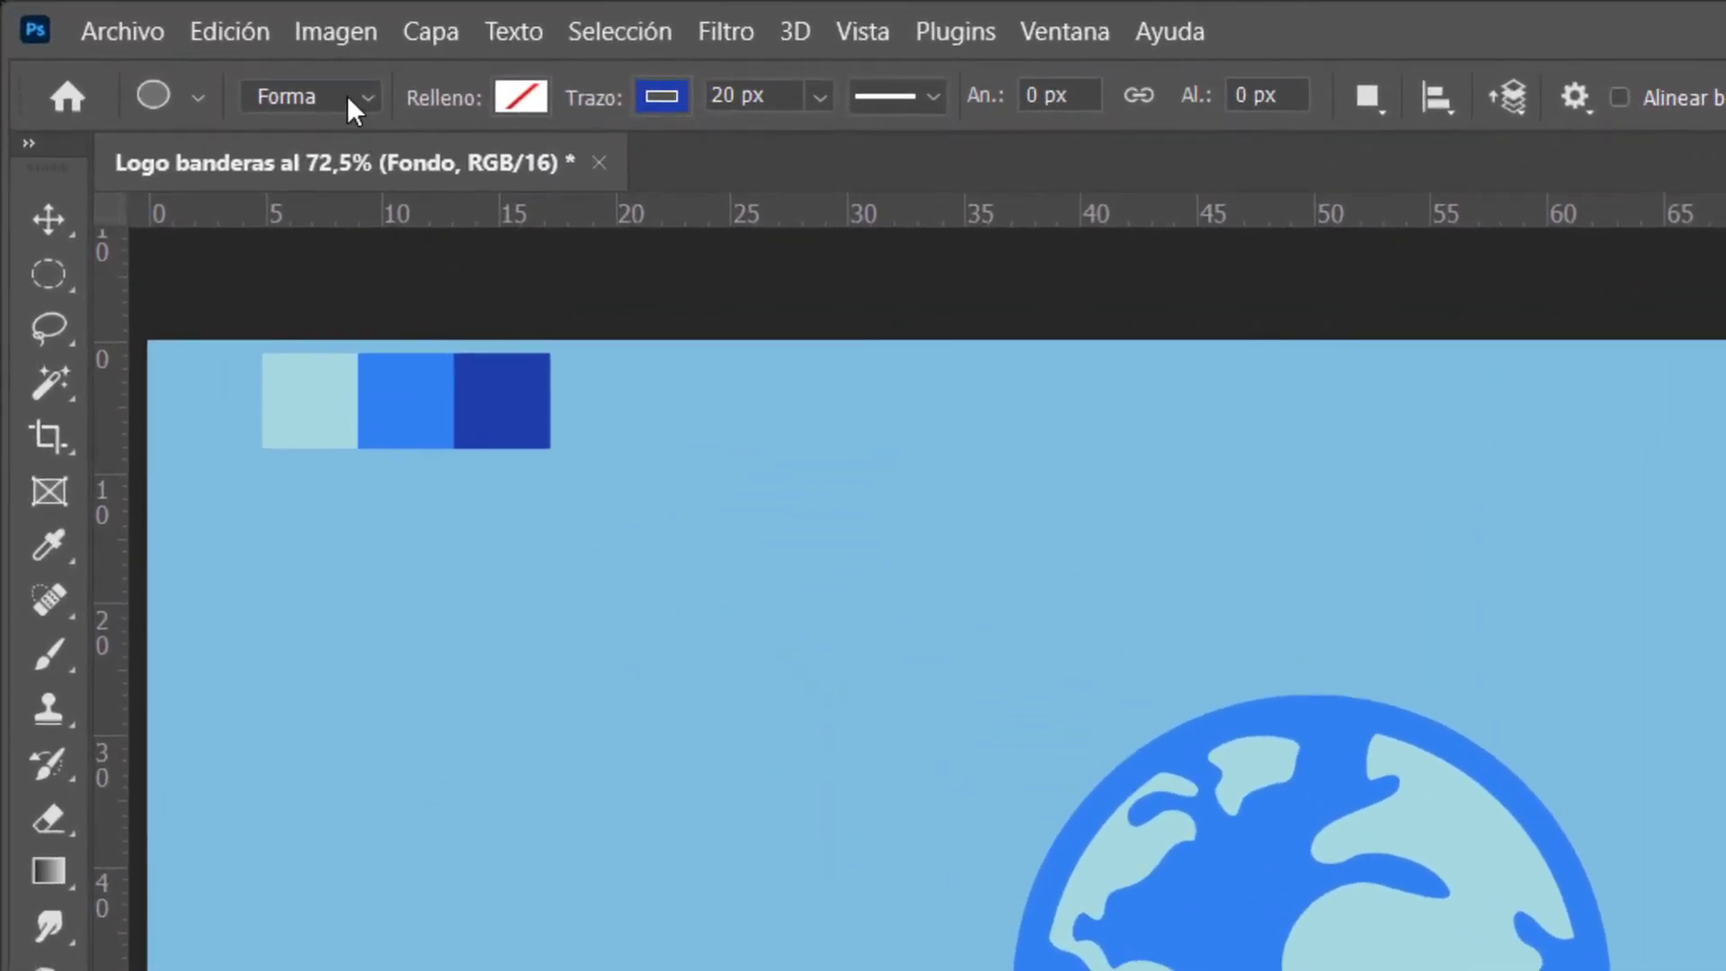
{"action": "left_click", "coordinate": [186, 51]}
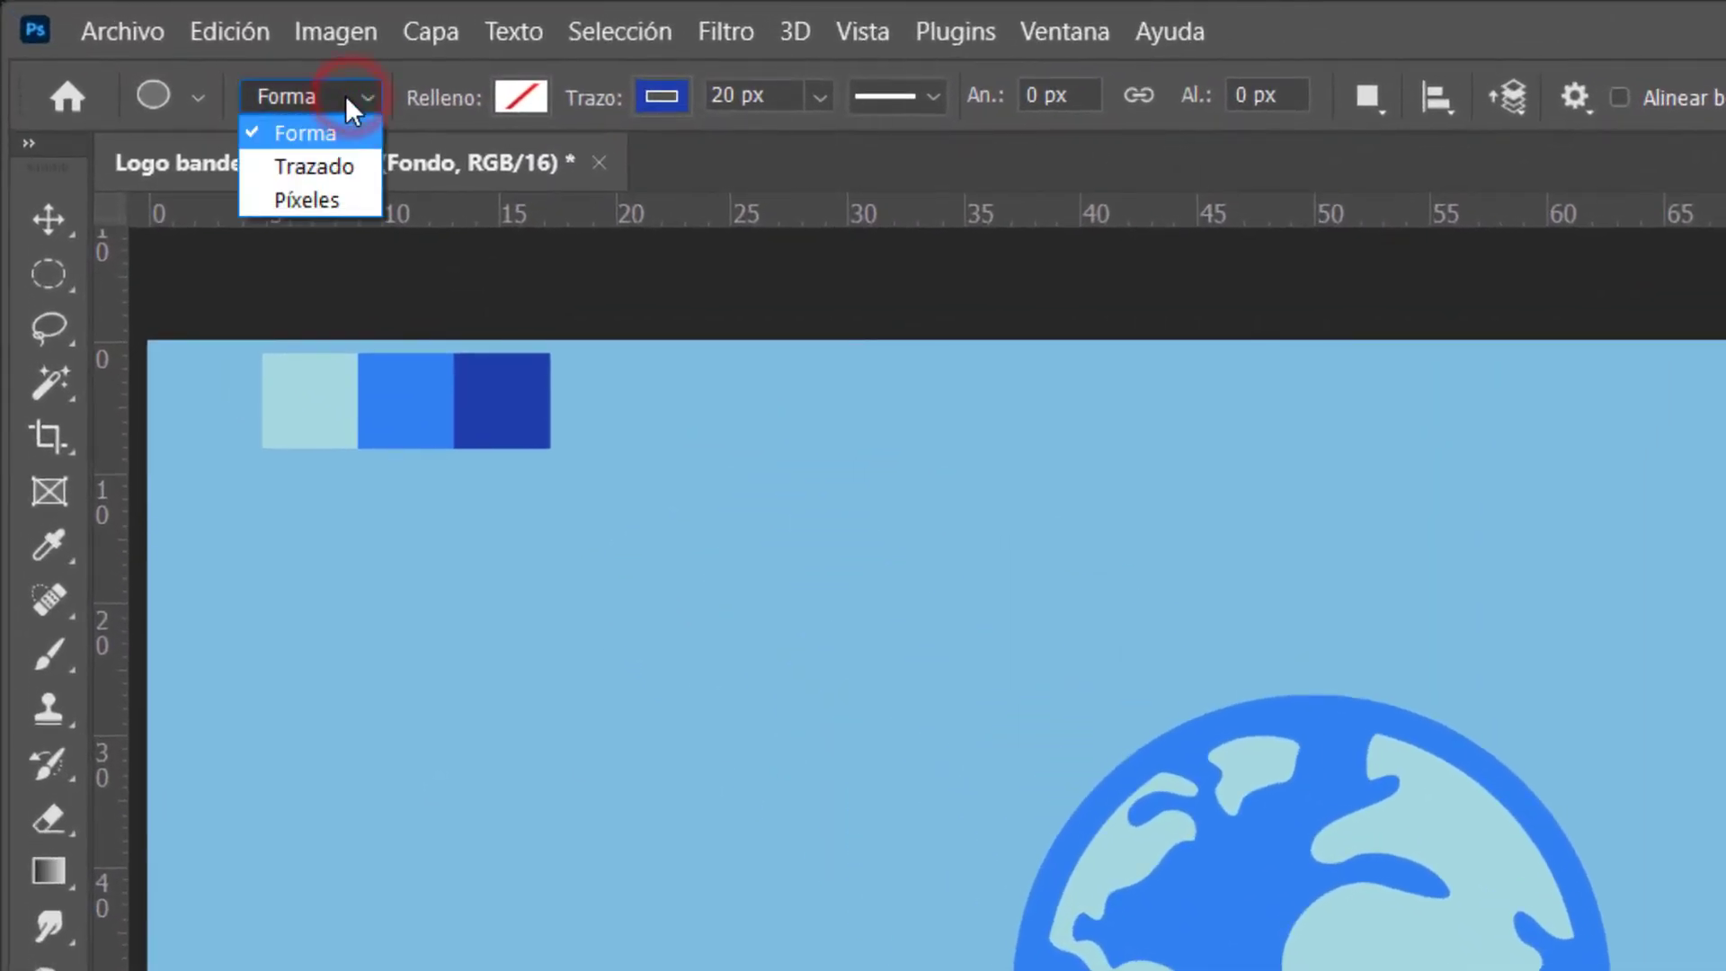
{"action": "left_click", "coordinate": [300, 132]}
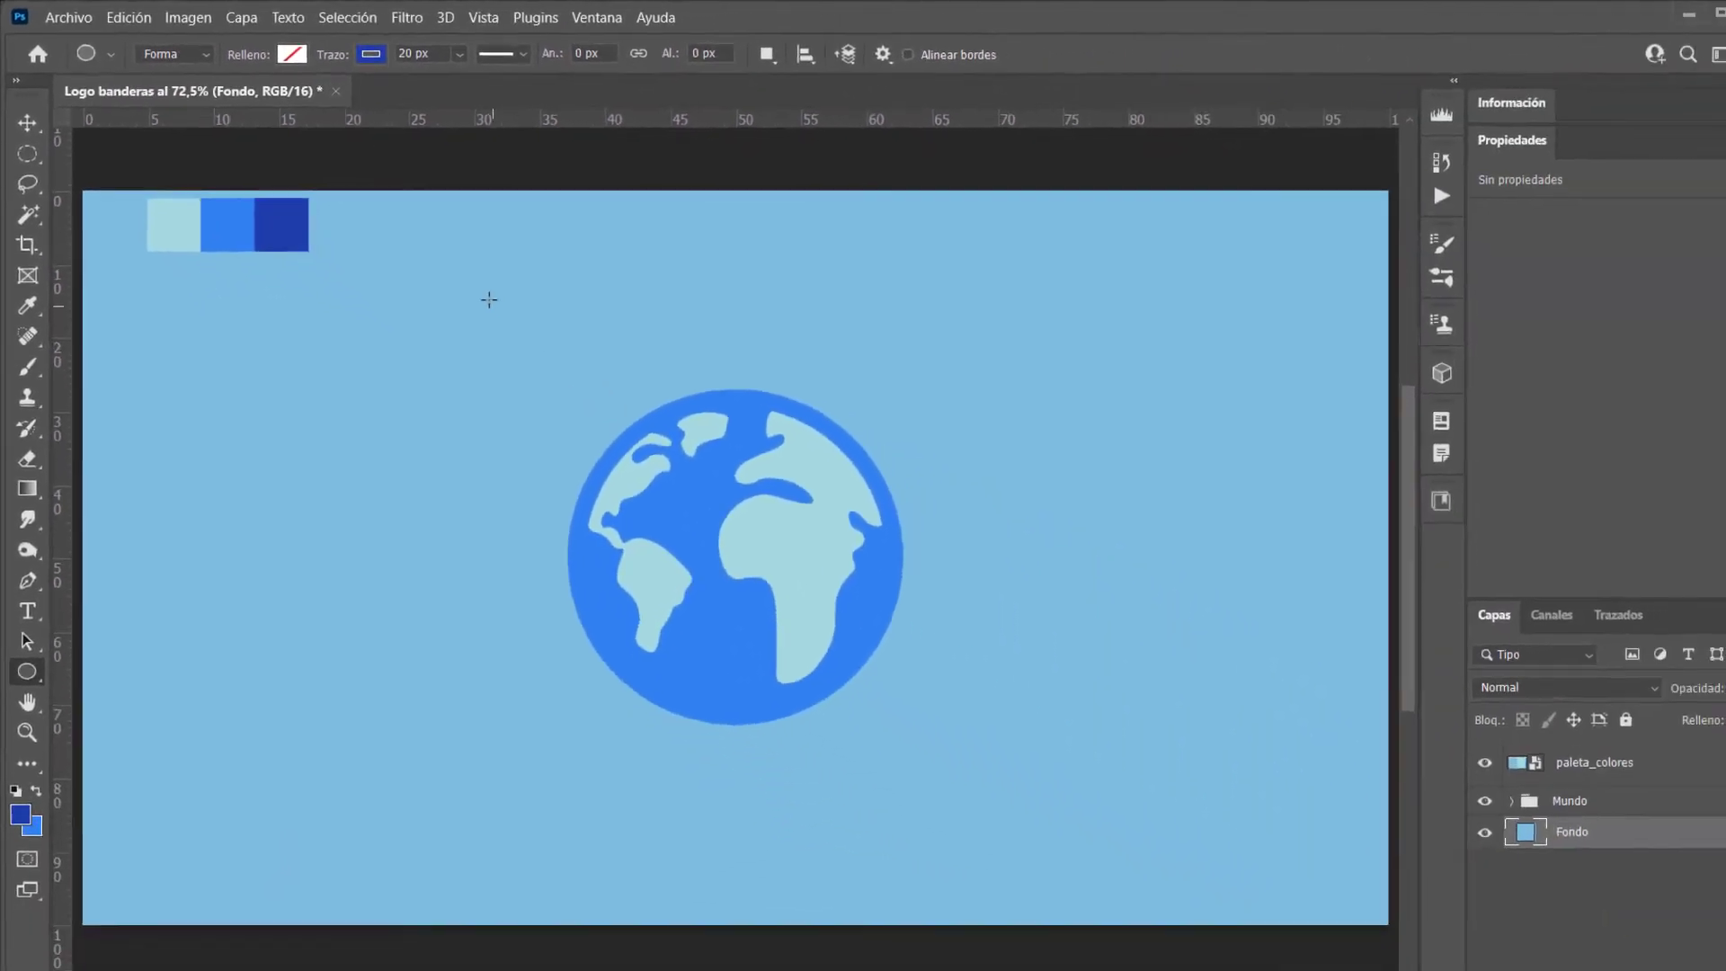
{"action": "mouse_move", "coordinate": [469, 301]}
{"action": "left_mouse_down"}
{"action": "mouse_move", "coordinate": [557, 678]}
{"action": "mouse_move", "coordinate": [511, 718]}
{"action": "left_mouse_up"}
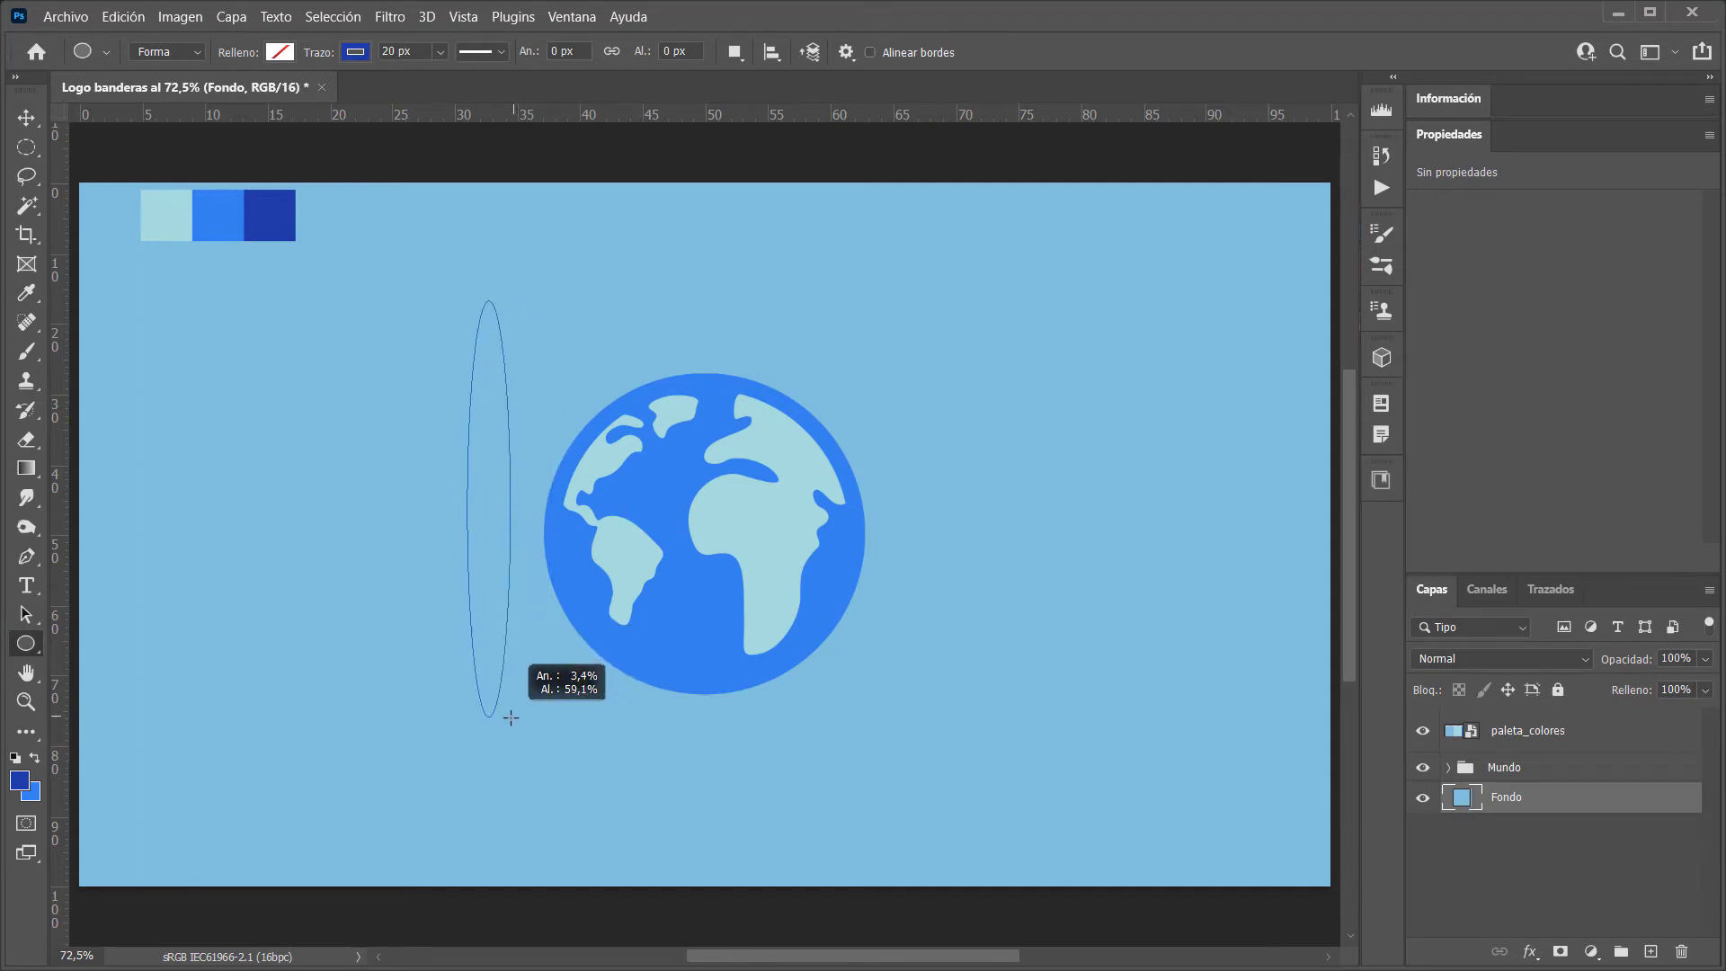
{"action": "left_click_drag", "start_coordinate": [511, 718], "coordinate": [952, 854]}
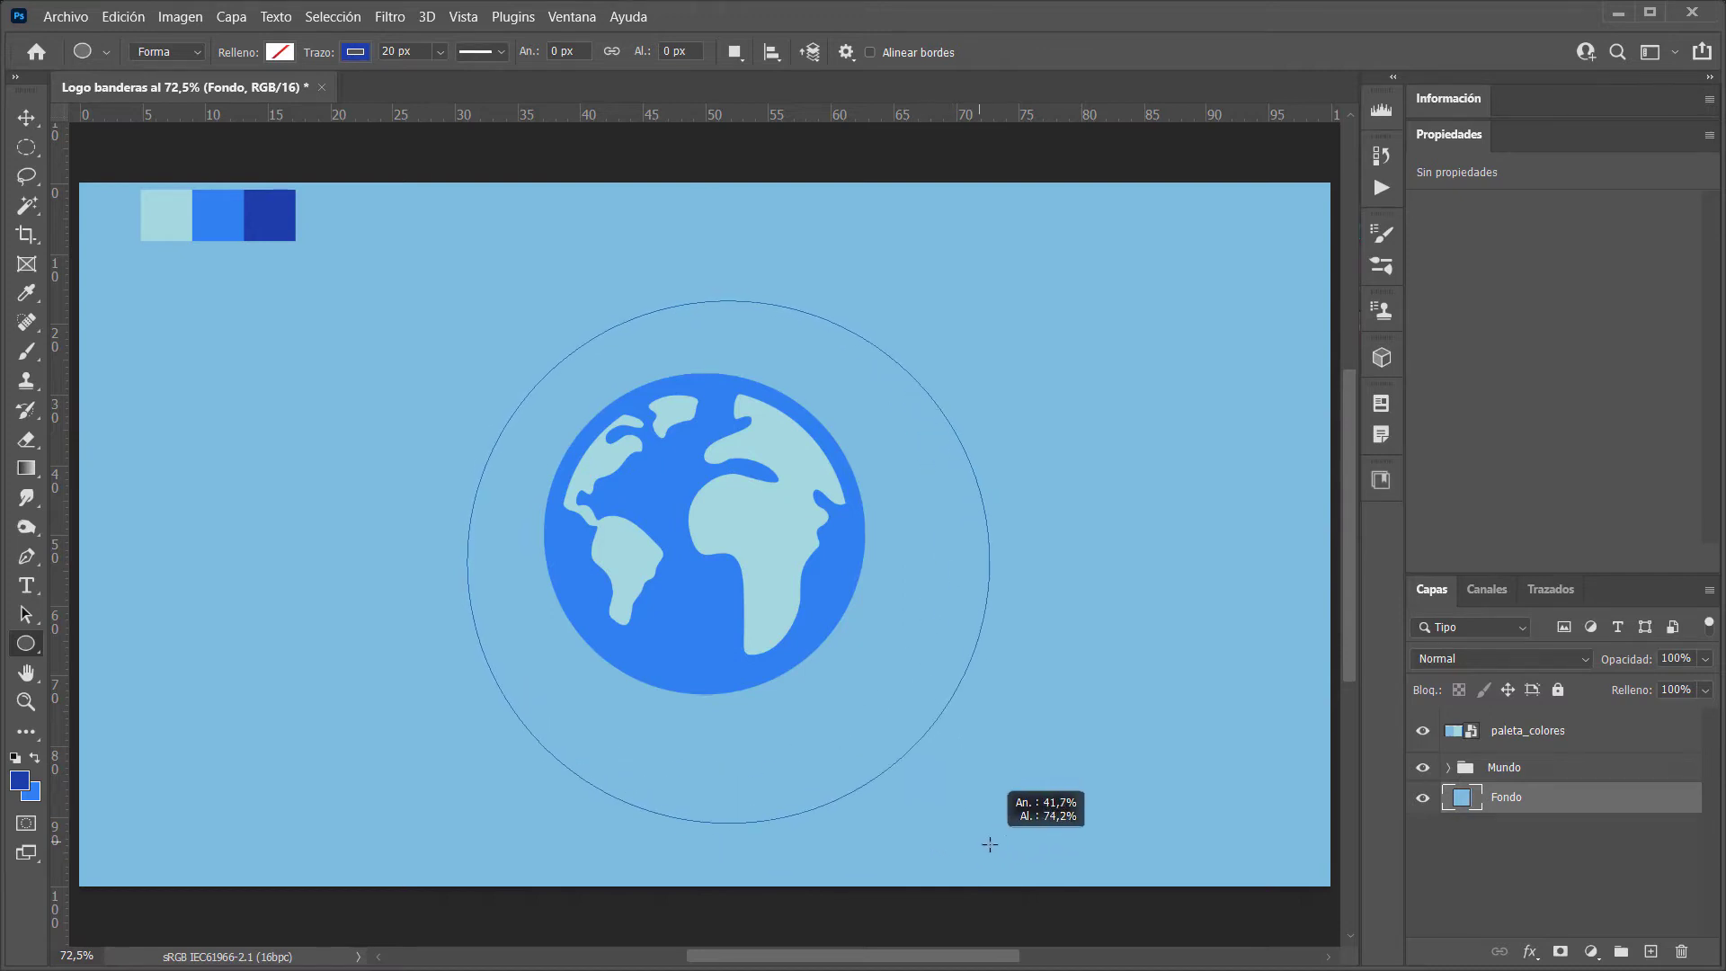
{"action": "mouse_move", "coordinate": [952, 855]}
{"action": "left_mouse_down"}
{"action": "mouse_move", "coordinate": [864, 820]}
{"action": "mouse_move", "coordinate": [911, 800]}
{"action": "mouse_move", "coordinate": [691, 795]}
{"action": "mouse_move", "coordinate": [778, 814]}
{"action": "mouse_move", "coordinate": [971, 784]}
{"action": "mouse_move", "coordinate": [1090, 797]}
{"action": "mouse_move", "coordinate": [1101, 817]}
{"action": "left_mouse_up"}
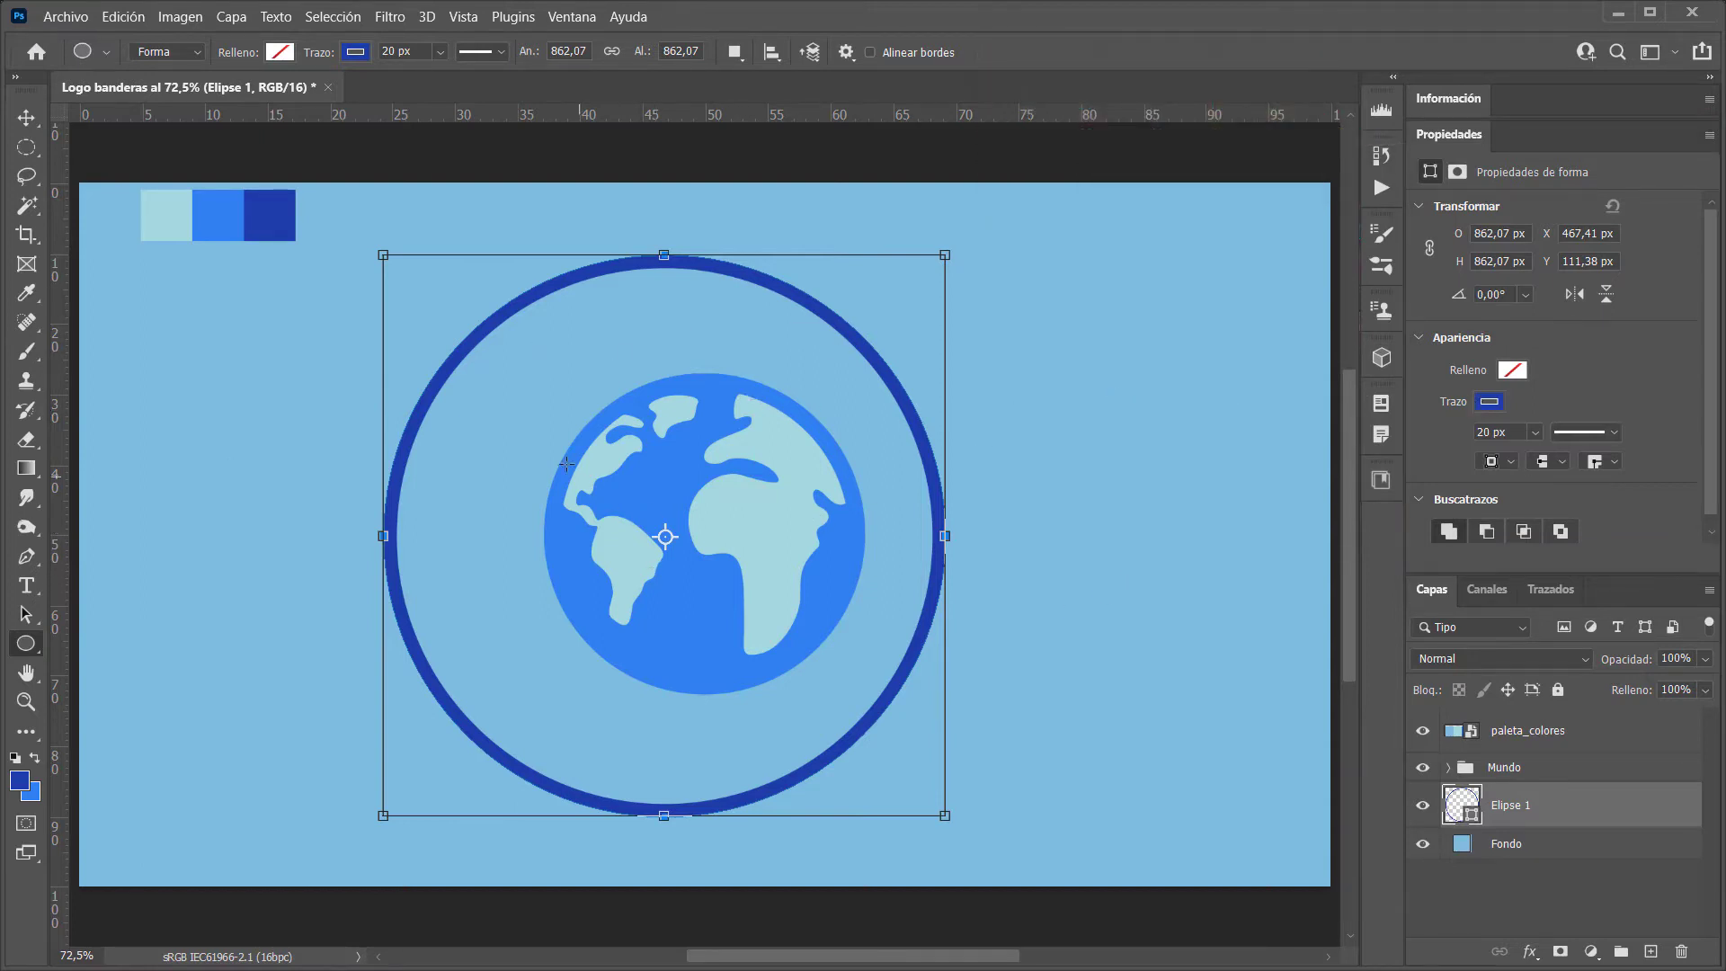
Align Elipse 1 to horizontal and vertical canvas centres using a Select All, then deselect
{"action": "left_click", "coordinate": [342, 20]}
{"action": "left_click", "coordinate": [333, 33]}
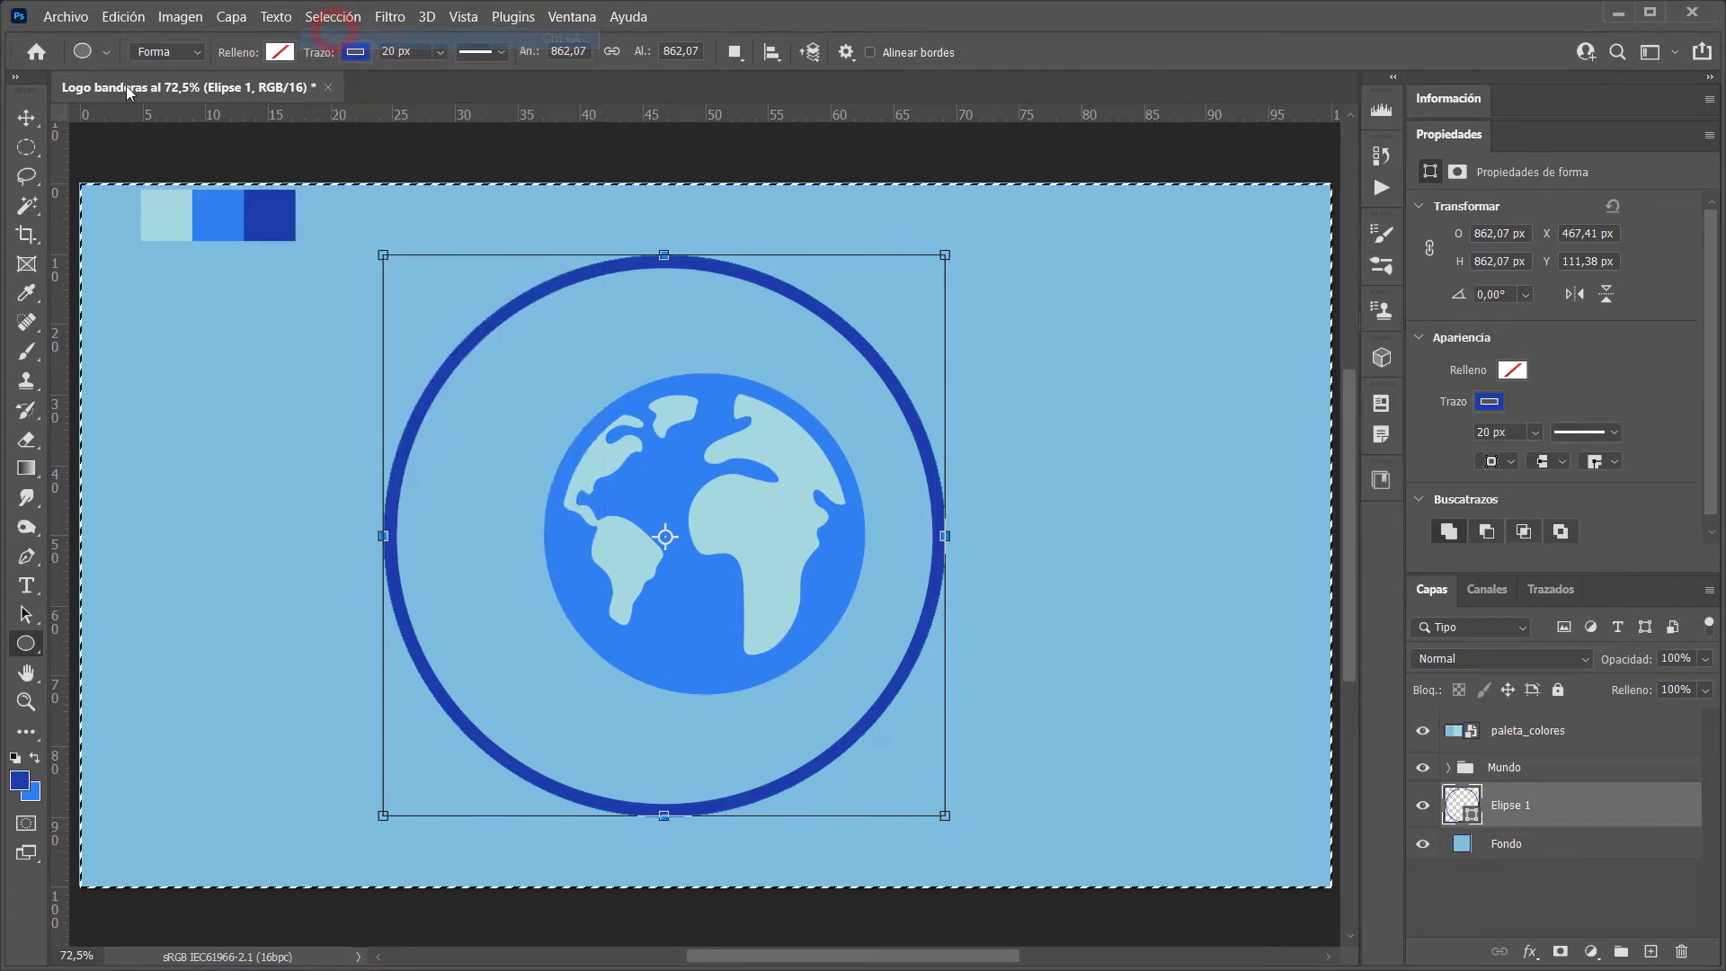
{"action": "left_click", "coordinate": [27, 118]}
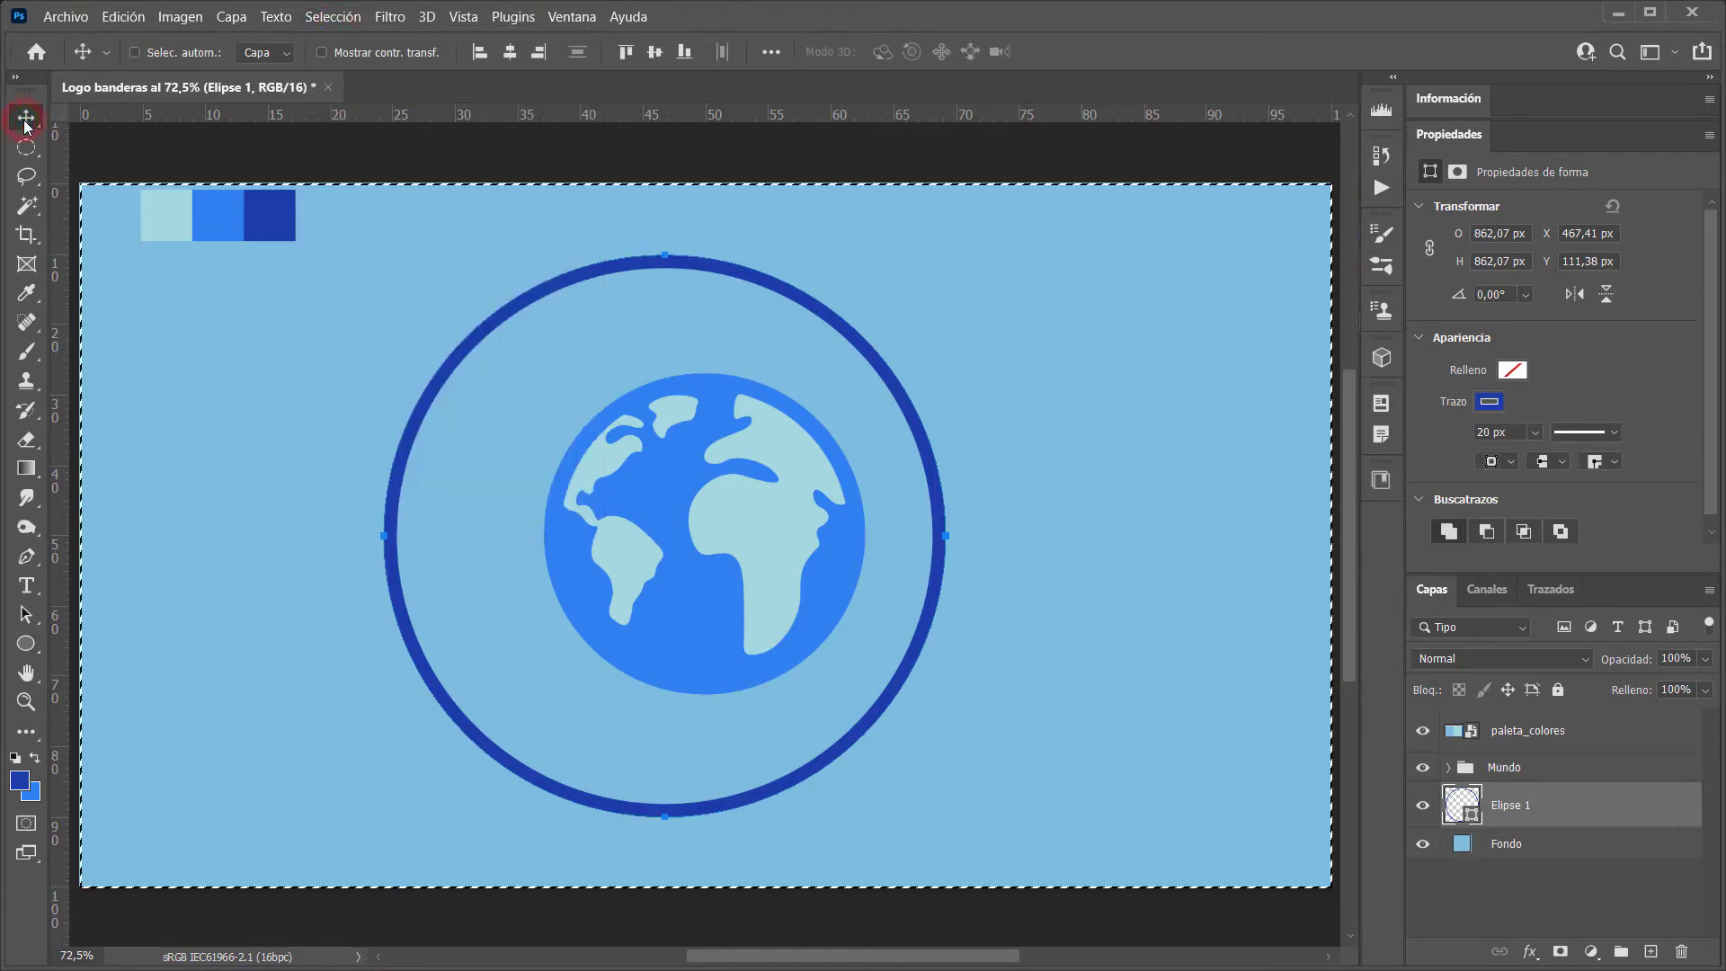
{"action": "left_click", "coordinate": [508, 54]}
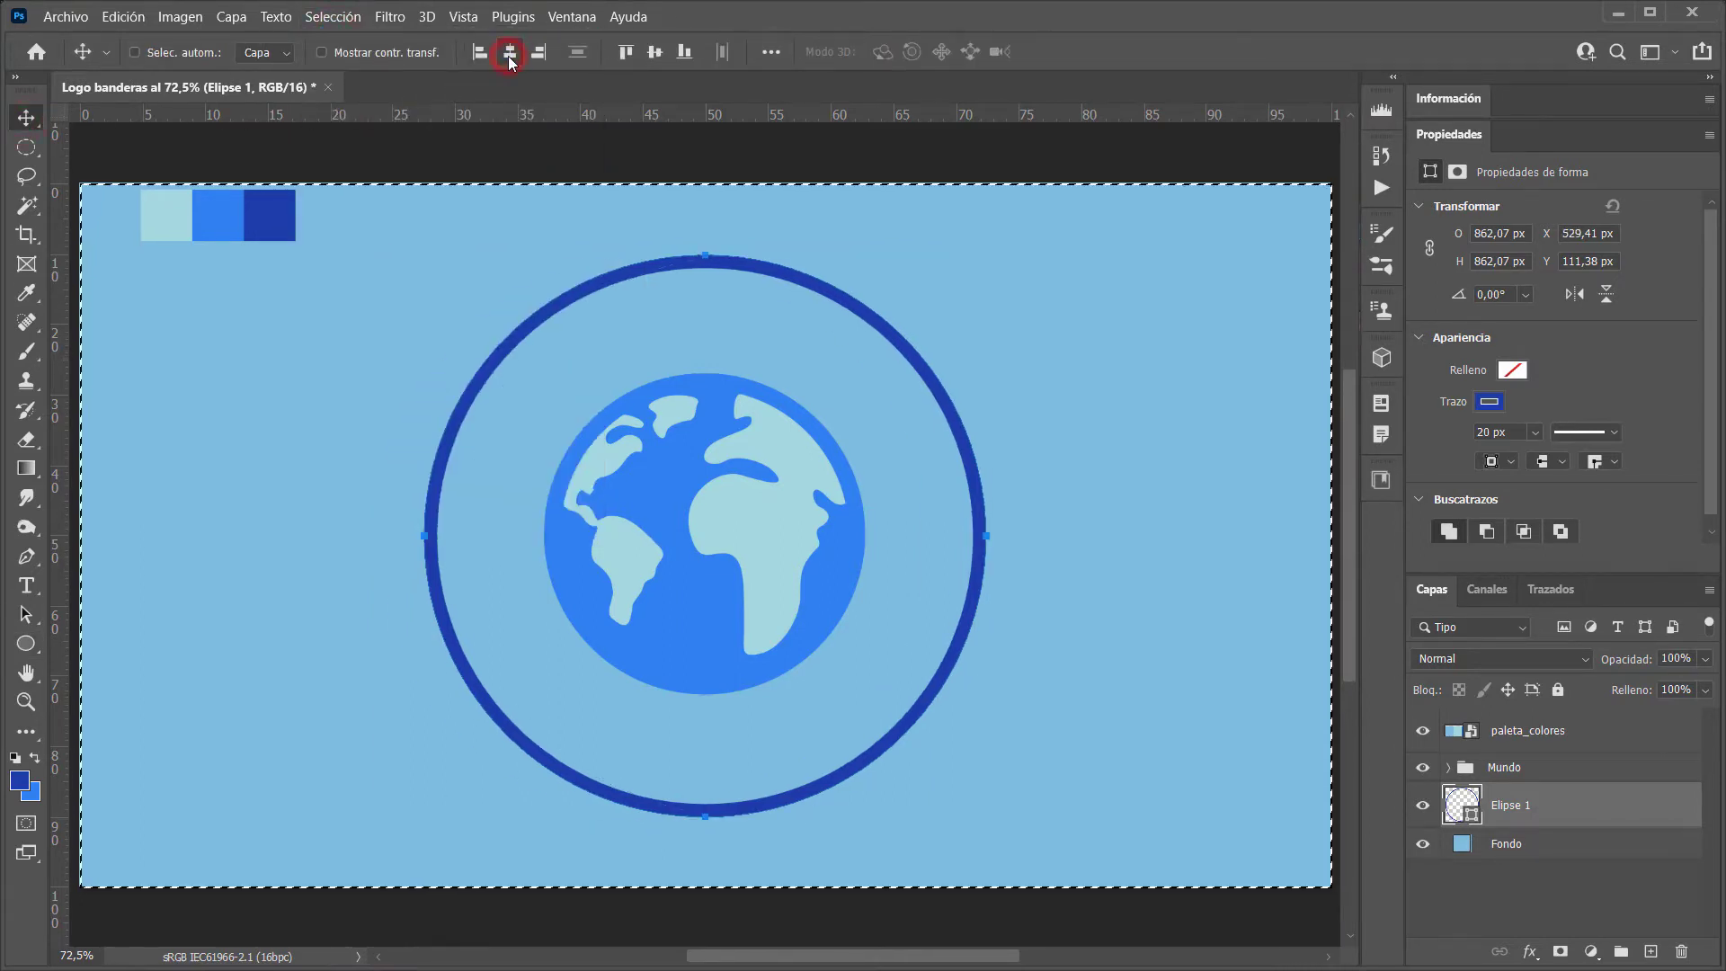
{"action": "left_click", "coordinate": [659, 55]}
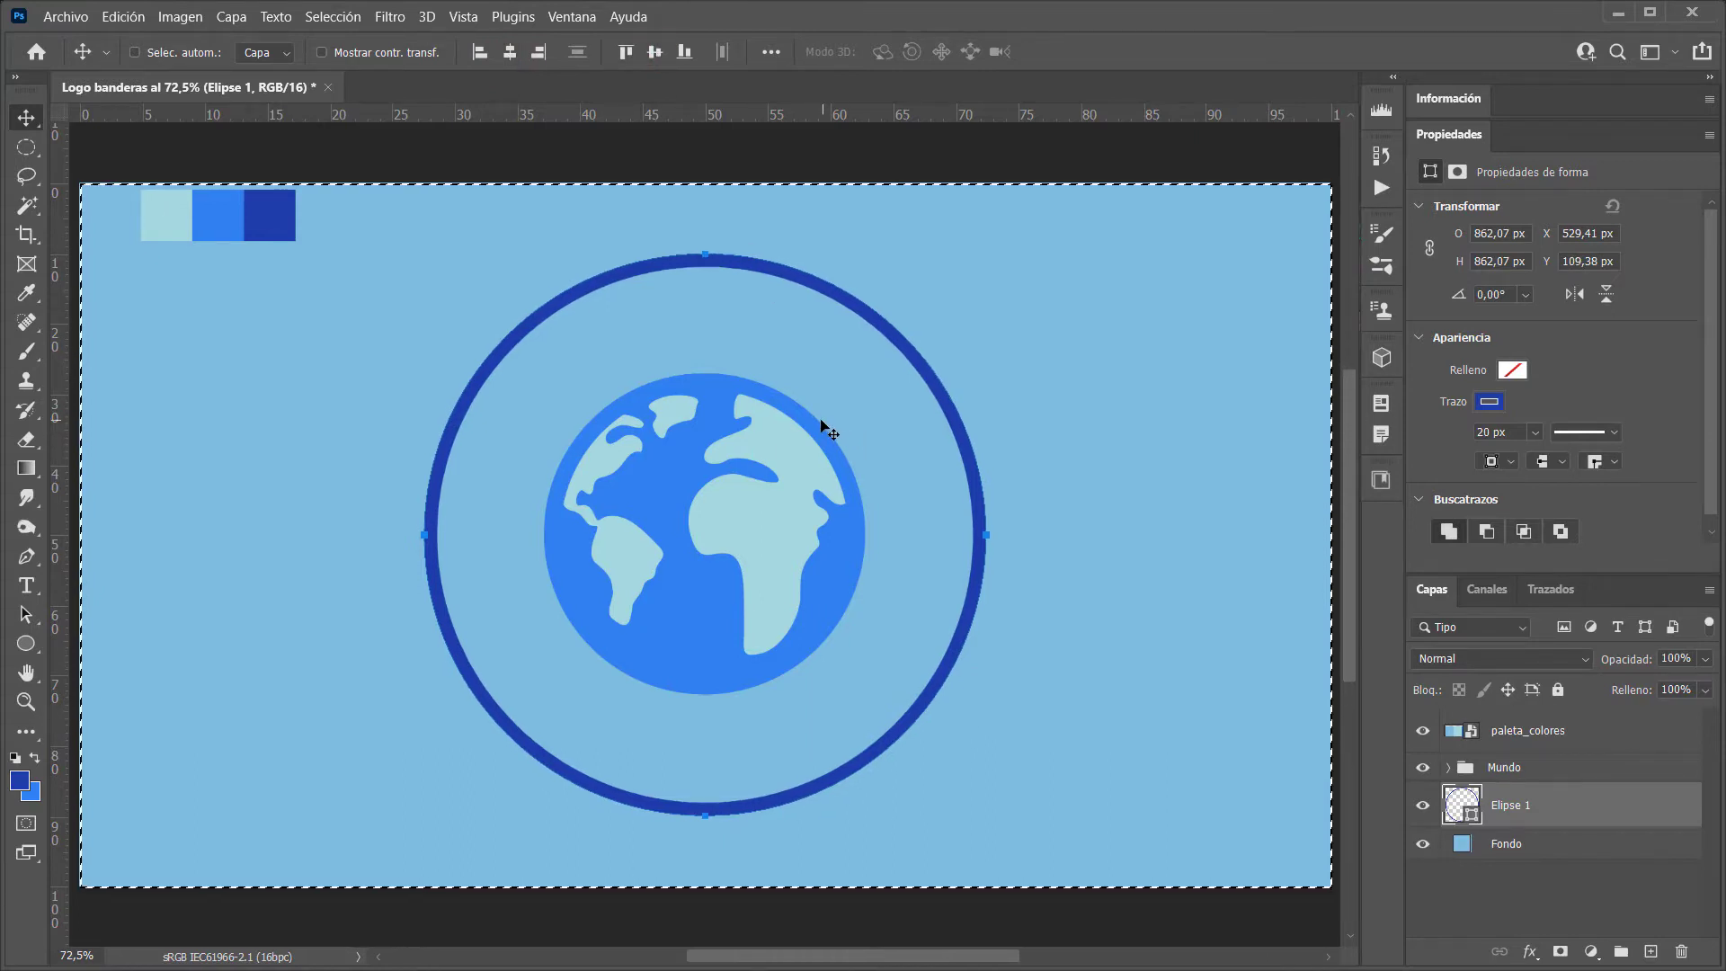
{"action": "key", "text": "ctrl+d"}
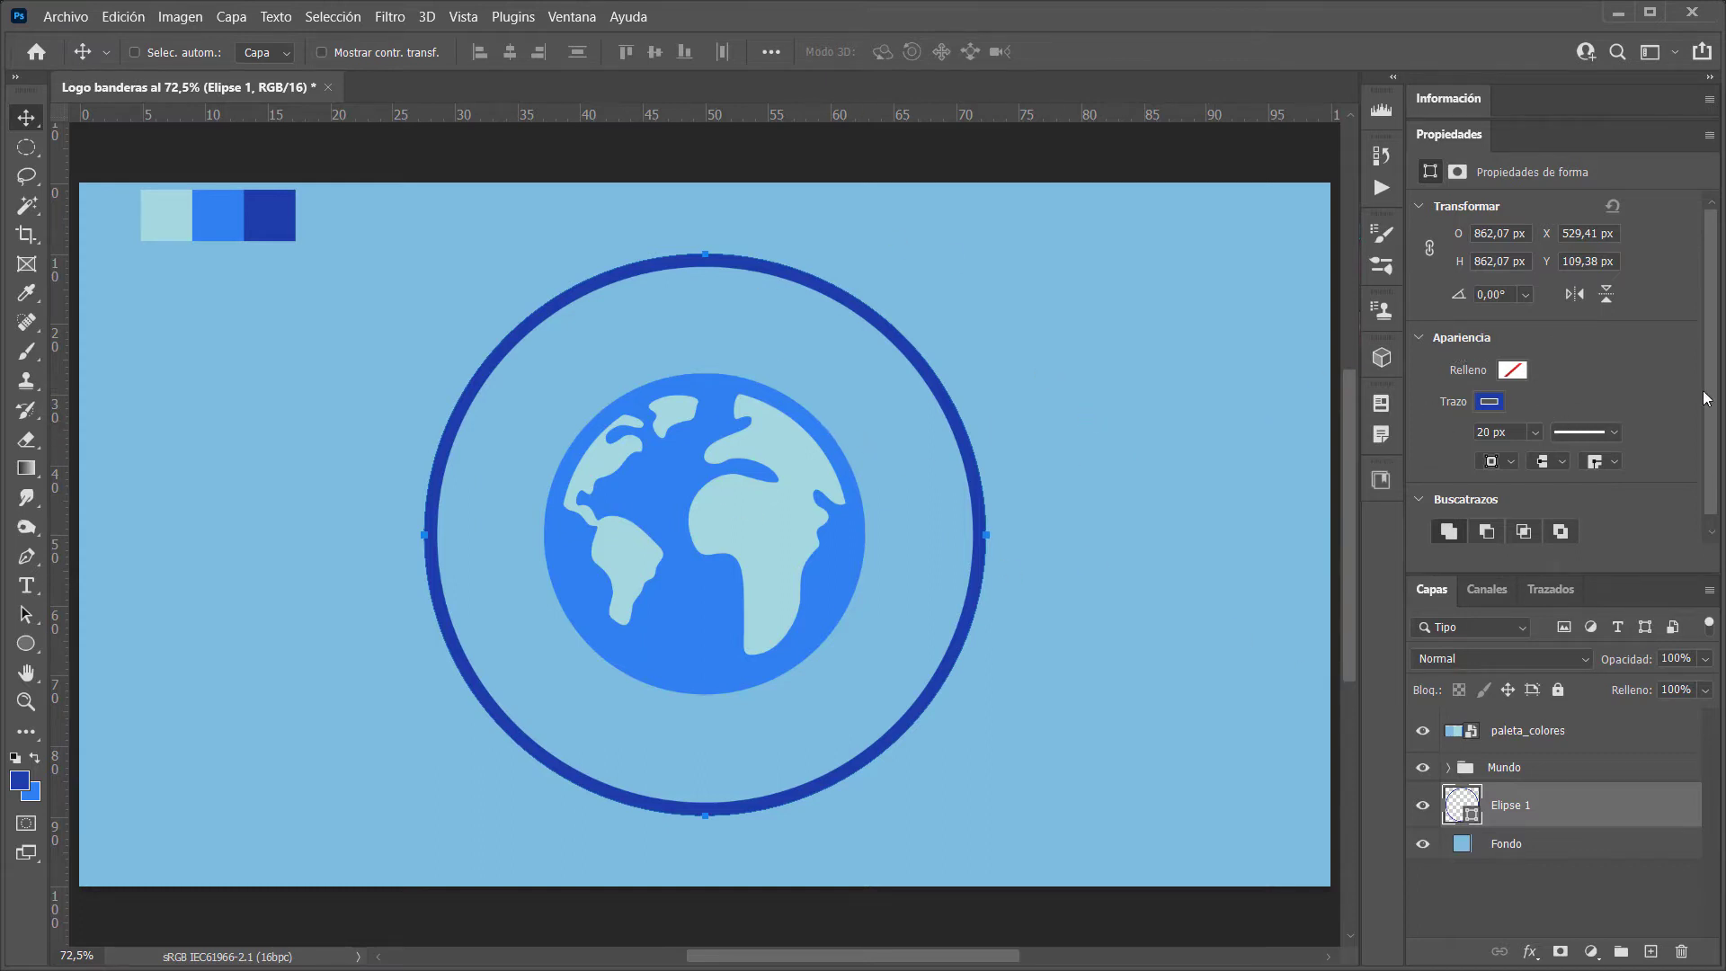
Set the circle's fill to none after trying light blue and white
{"action": "scroll", "coordinate": [1630, 405], "scroll_direction": "down", "scroll_amount": 1}
{"action": "left_click", "coordinate": [1512, 360]}
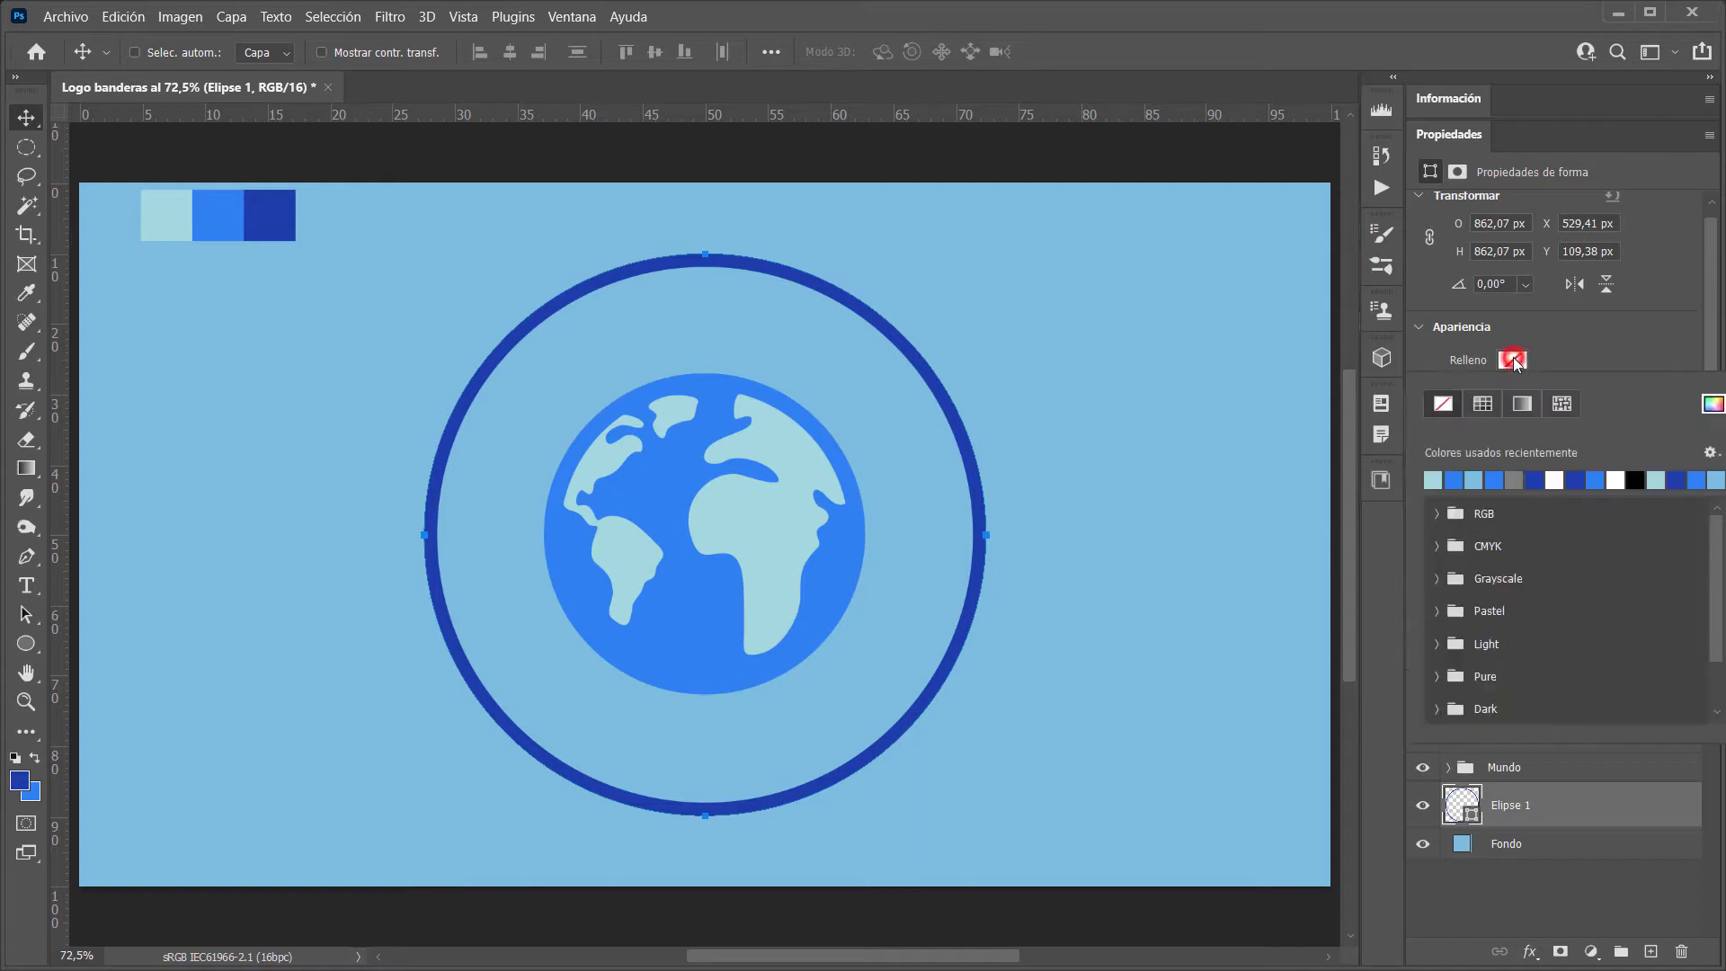
{"action": "left_click", "coordinate": [1438, 479]}
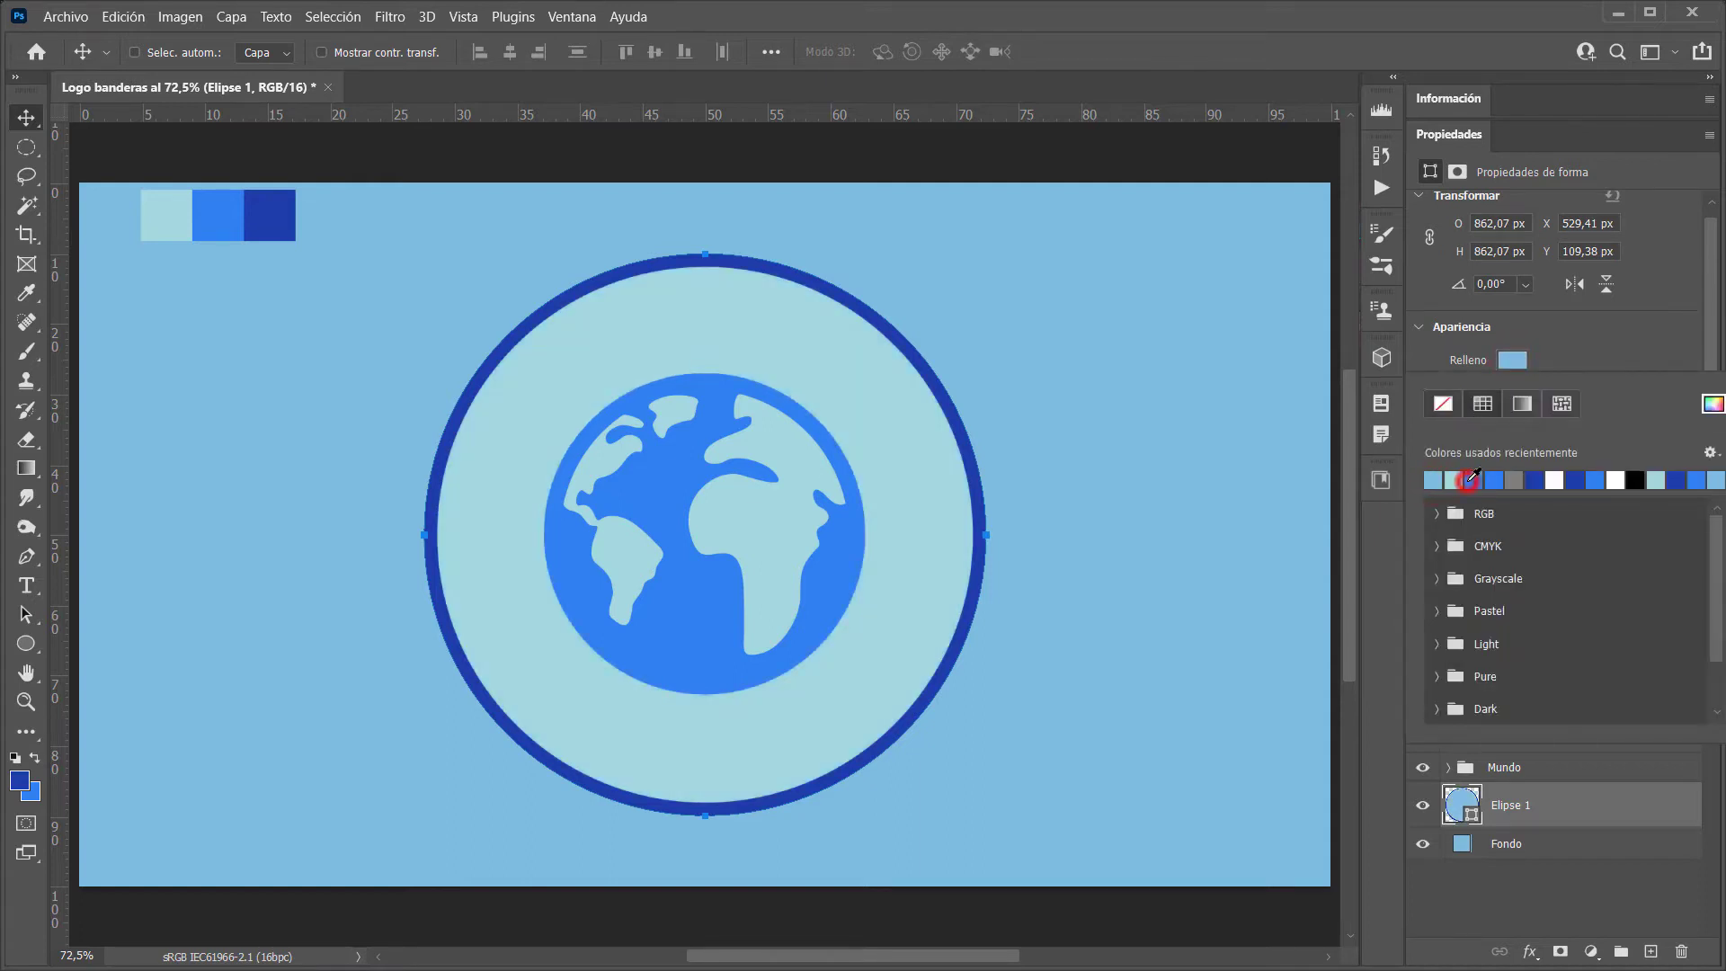
{"action": "left_click", "coordinate": [1555, 479]}
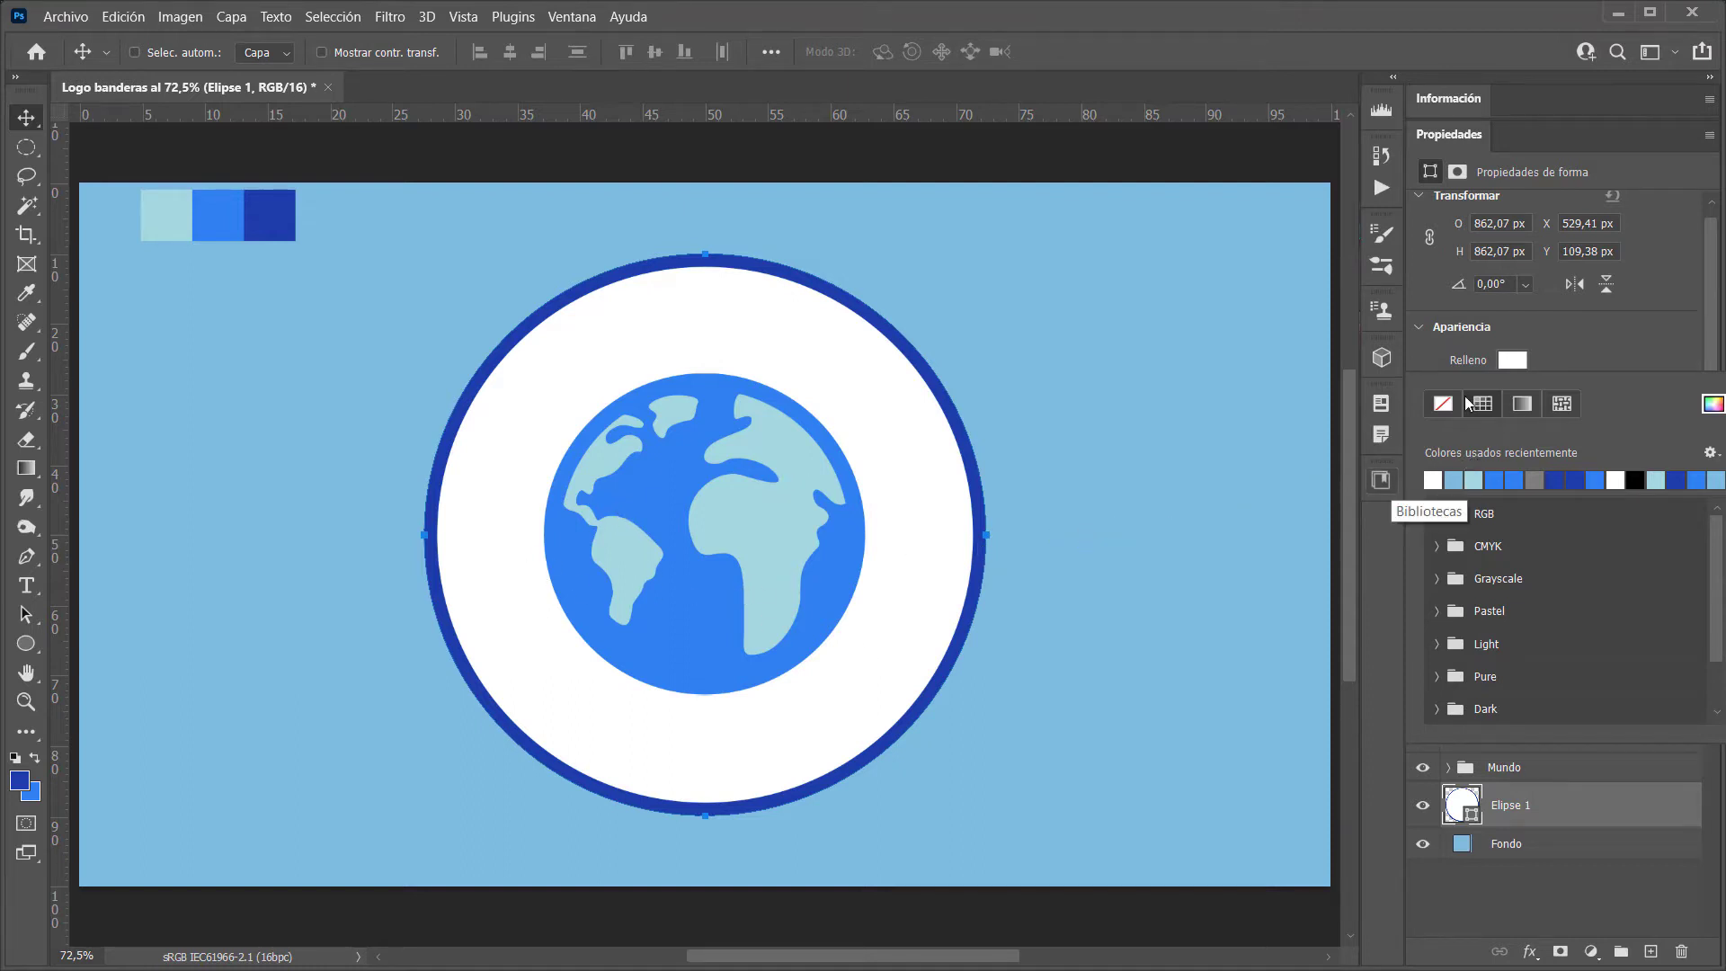
{"action": "left_click", "coordinate": [1442, 406]}
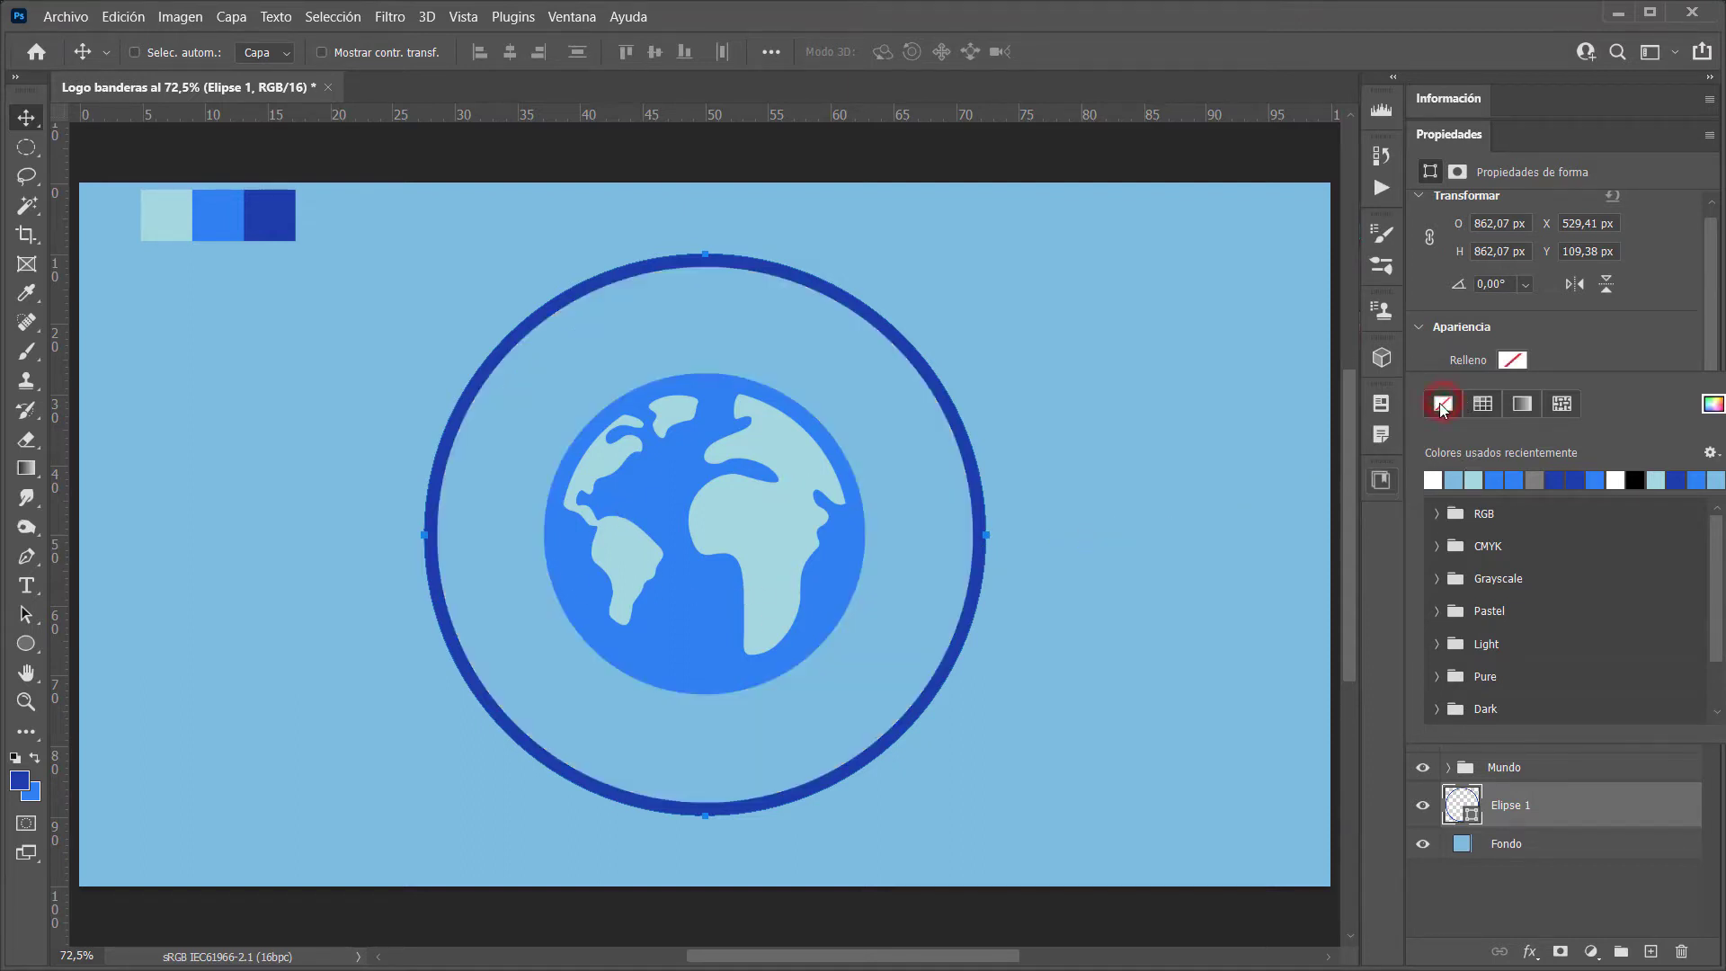
{"action": "left_click", "coordinate": [1568, 340]}
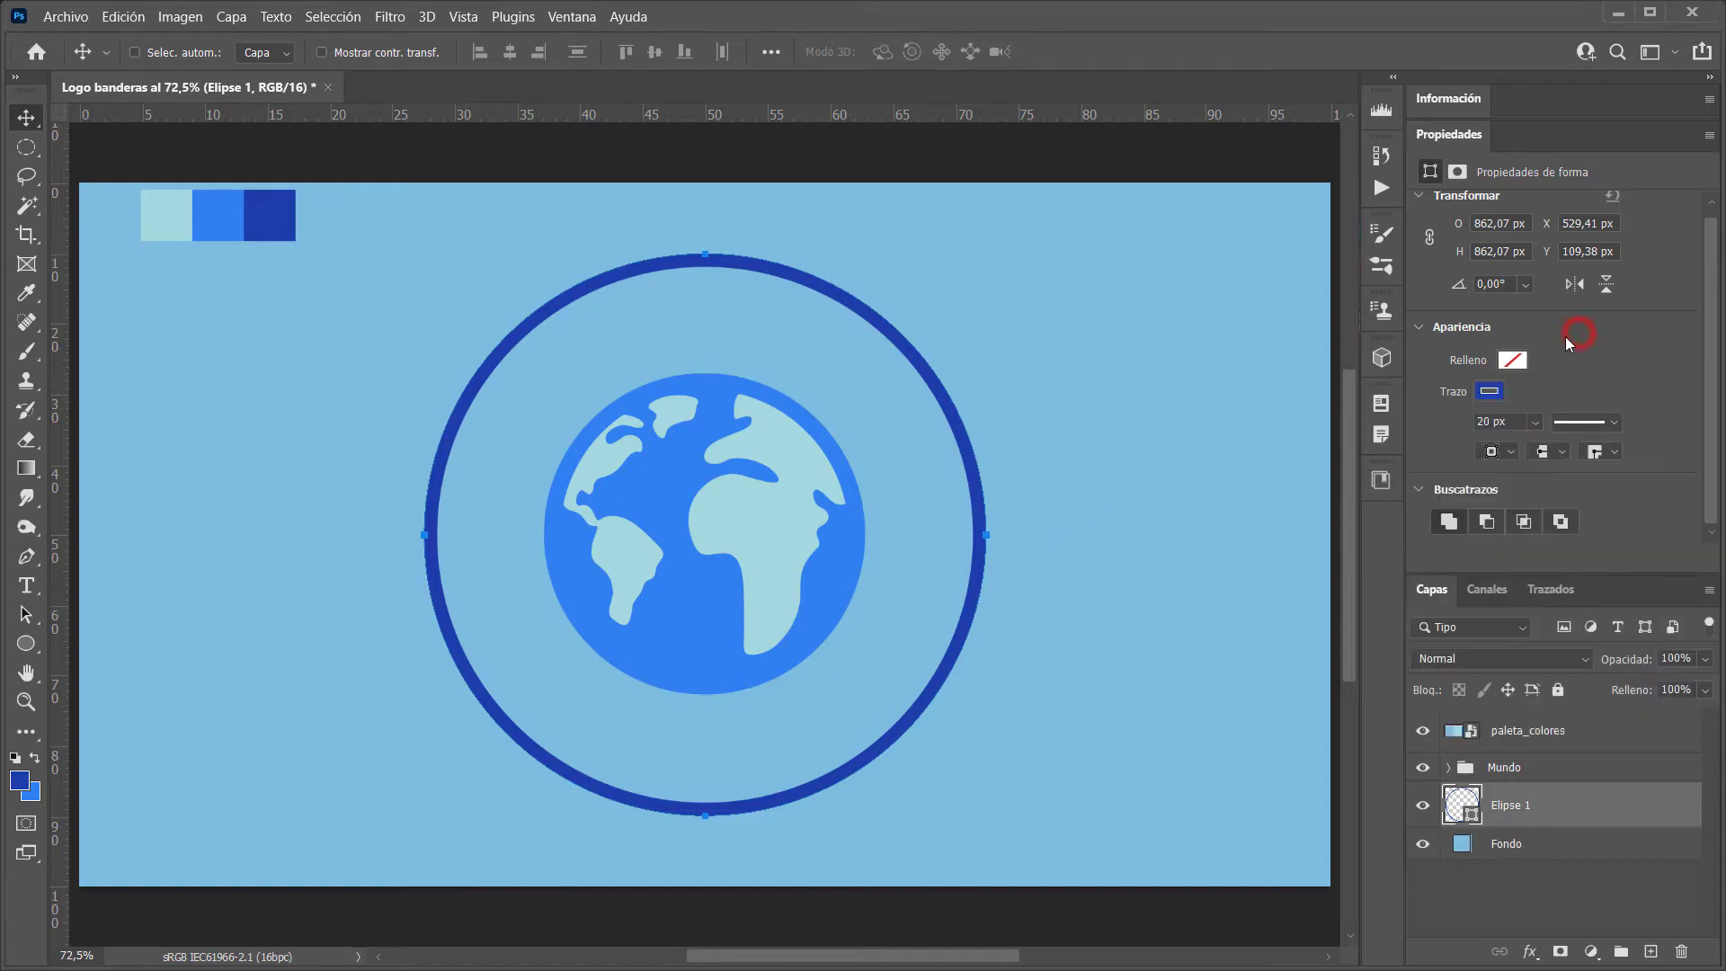
Give the circle a dark-blue outline sampled from the palette
{"action": "left_click", "coordinate": [1489, 394]}
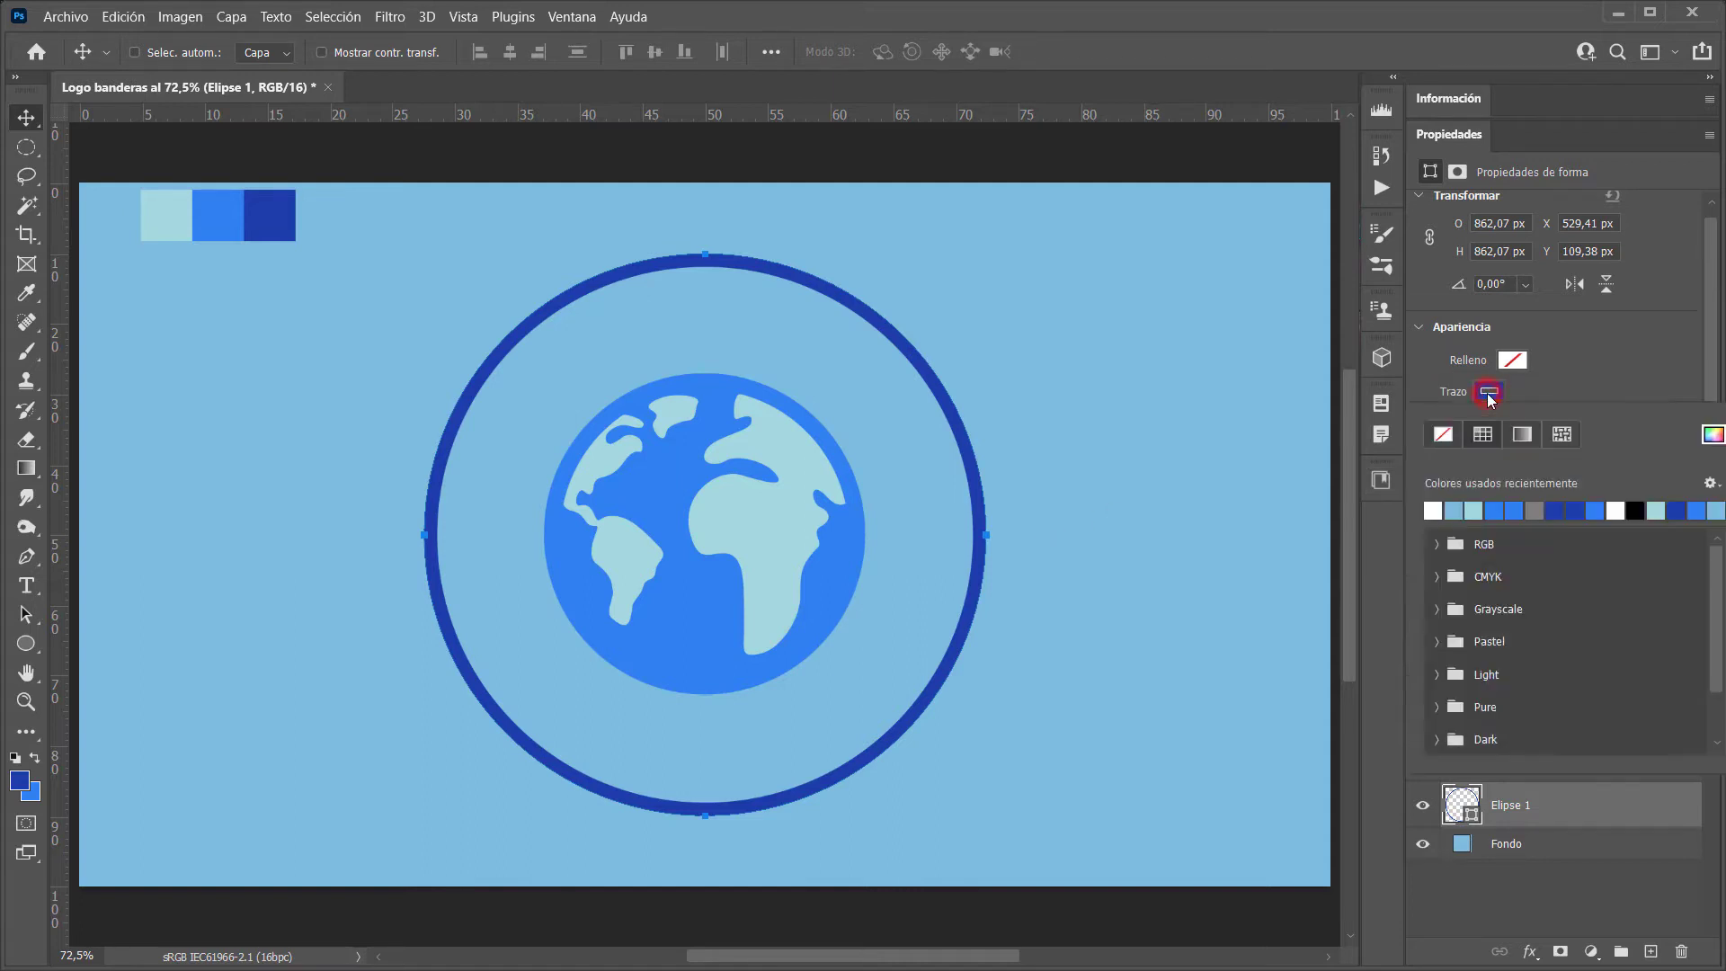
{"action": "left_click", "coordinate": [1712, 436]}
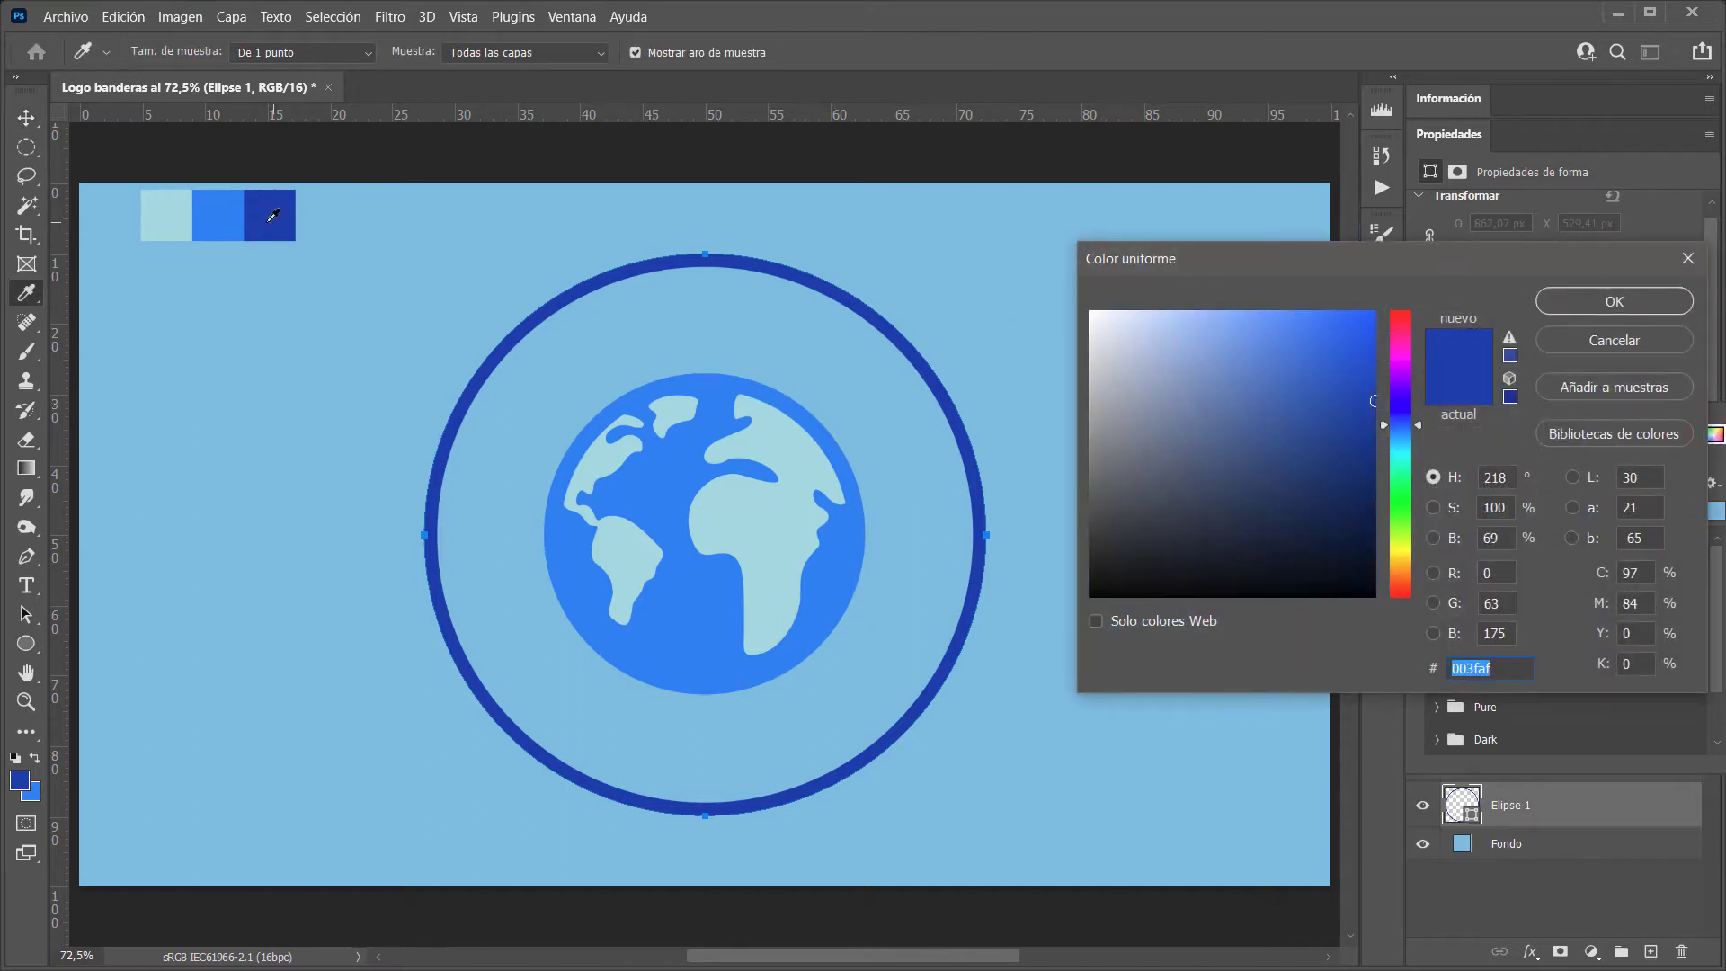
{"action": "left_click", "coordinate": [231, 213]}
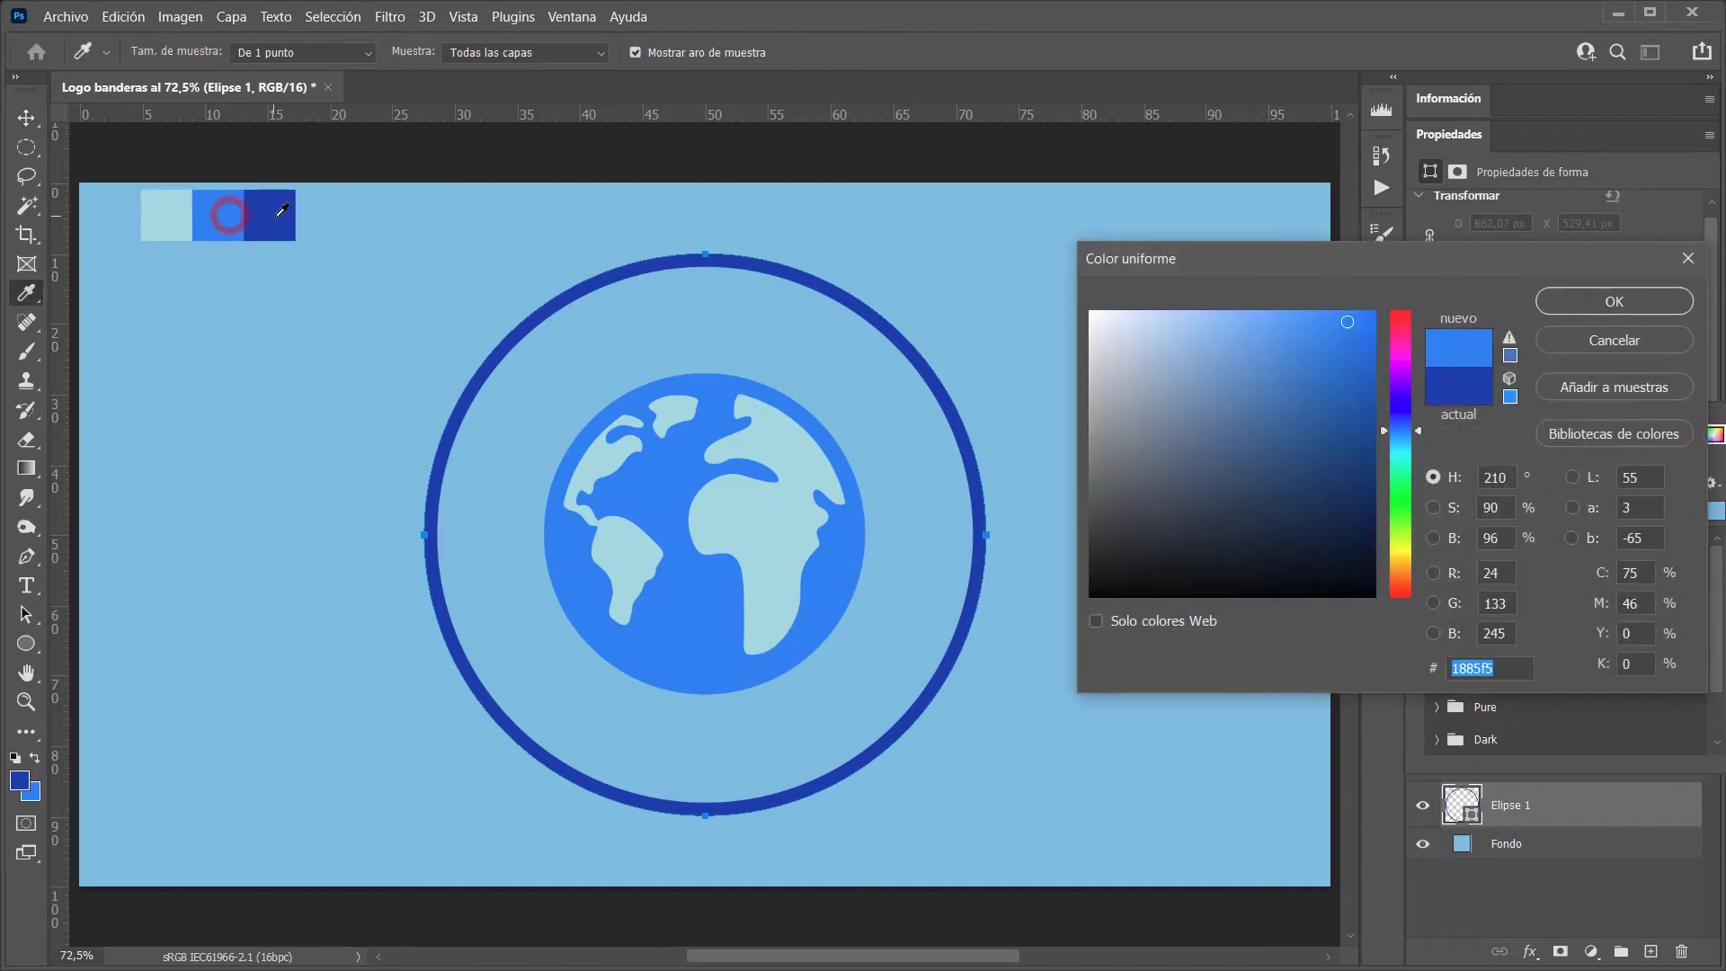
{"action": "left_click", "coordinate": [284, 210]}
{"action": "left_click", "coordinate": [1594, 303]}
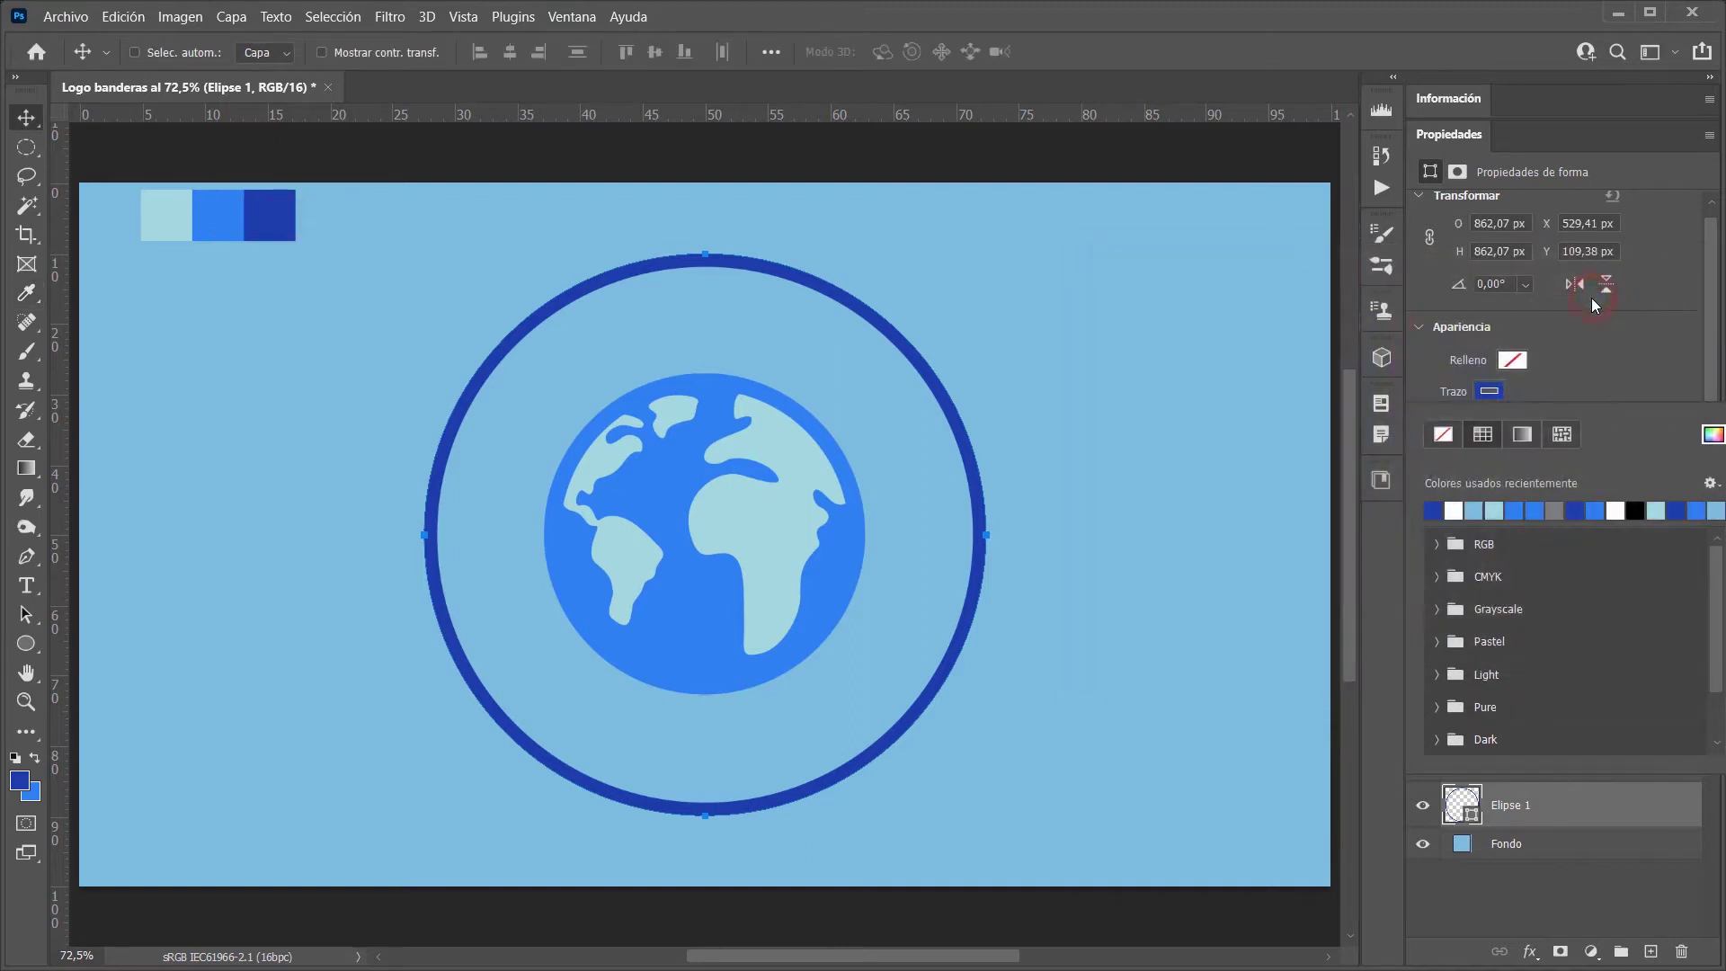
{"action": "left_click", "coordinate": [1593, 390]}
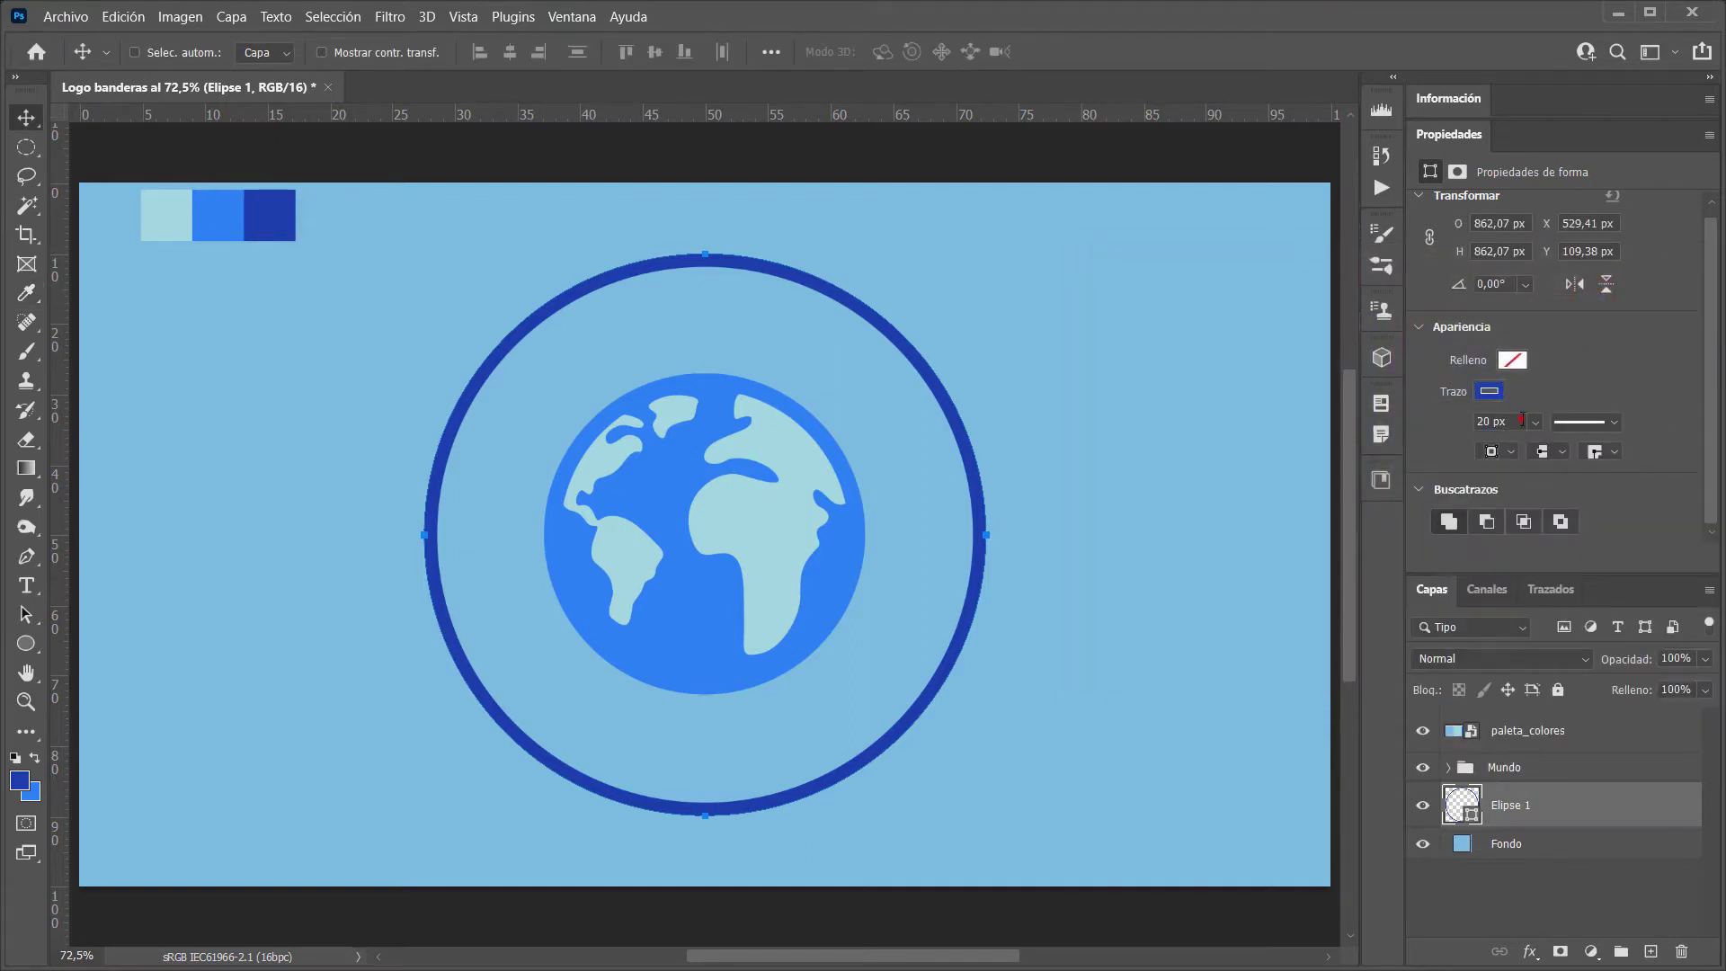
{"action": "left_click", "coordinate": [1521, 420]}
Set the ring's stroke to 60 px and keep it a solid line after trying dashed and dotted
{"action": "type", "text": "60"}
{"action": "key", "text": "Return"}
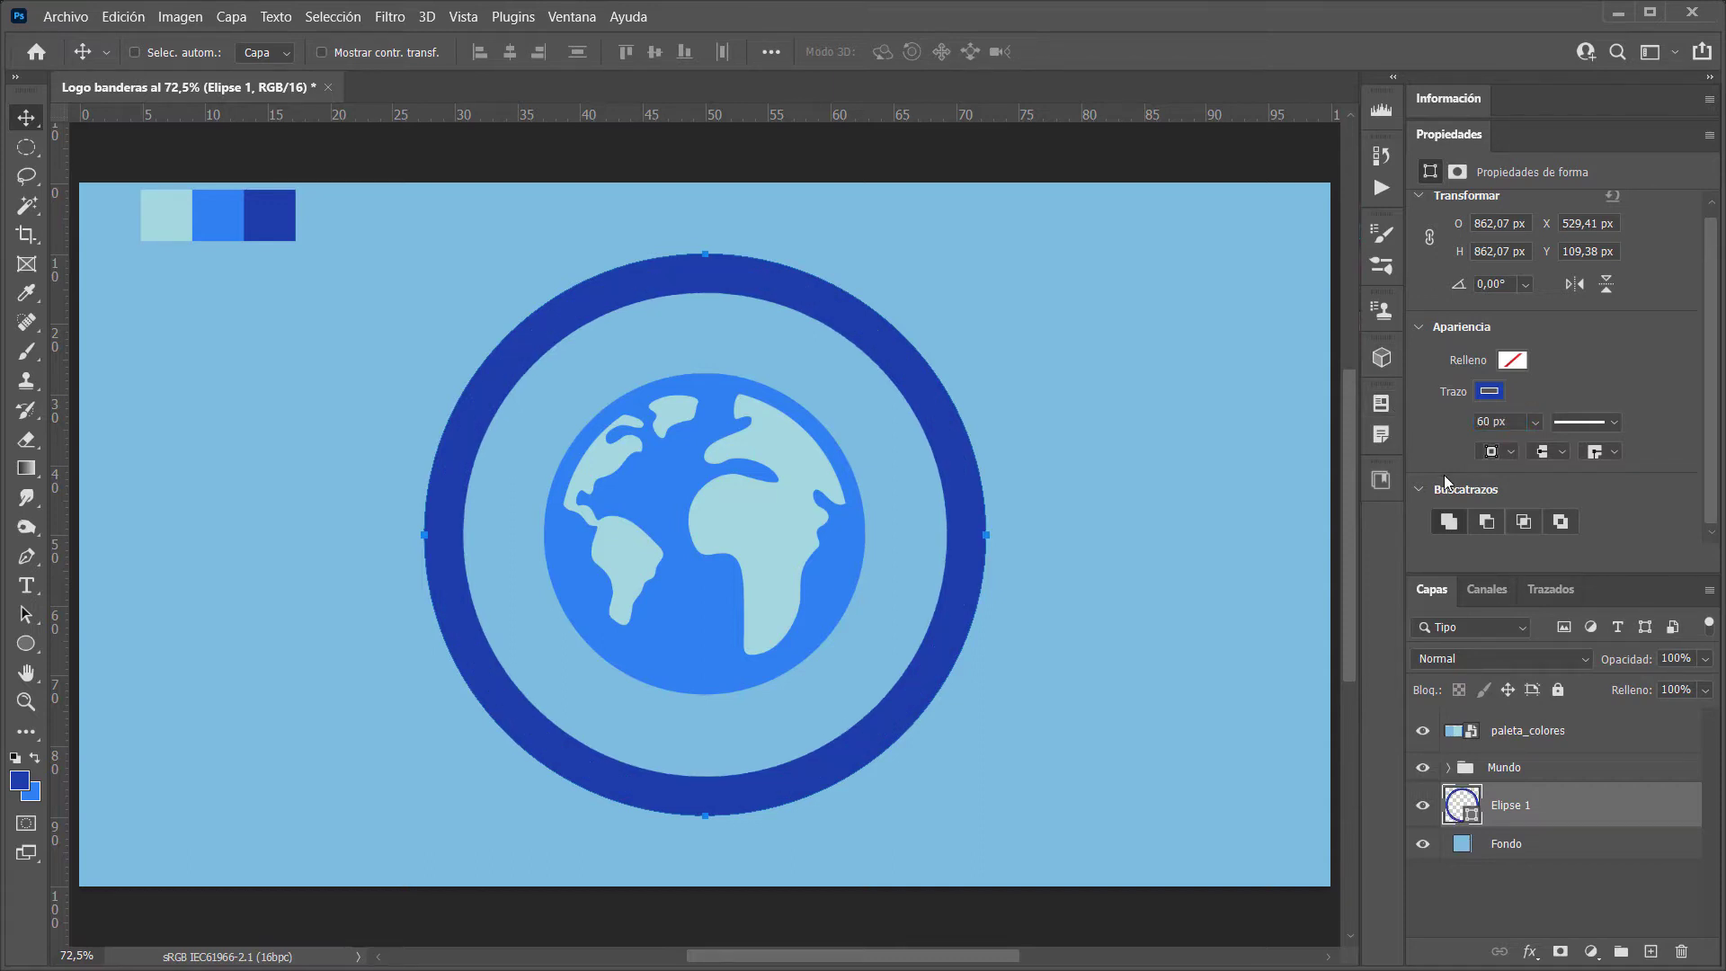
{"action": "left_click", "coordinate": [1610, 419]}
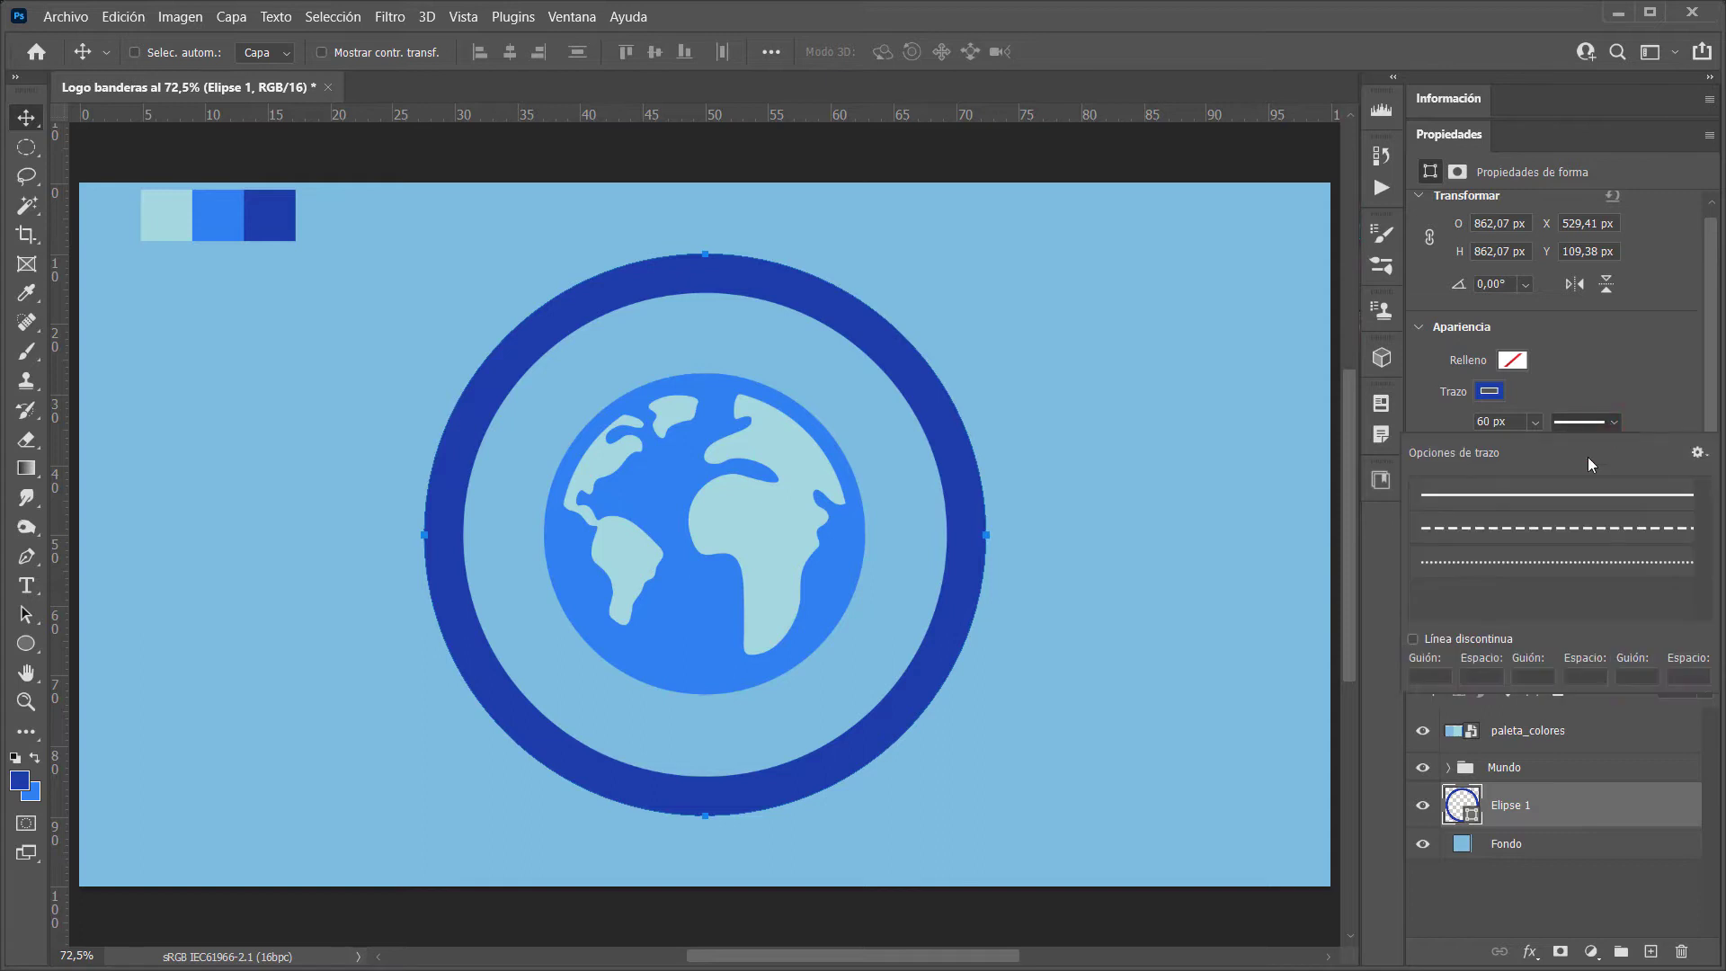
{"action": "left_click", "coordinate": [1564, 528]}
{"action": "left_click", "coordinate": [1553, 563]}
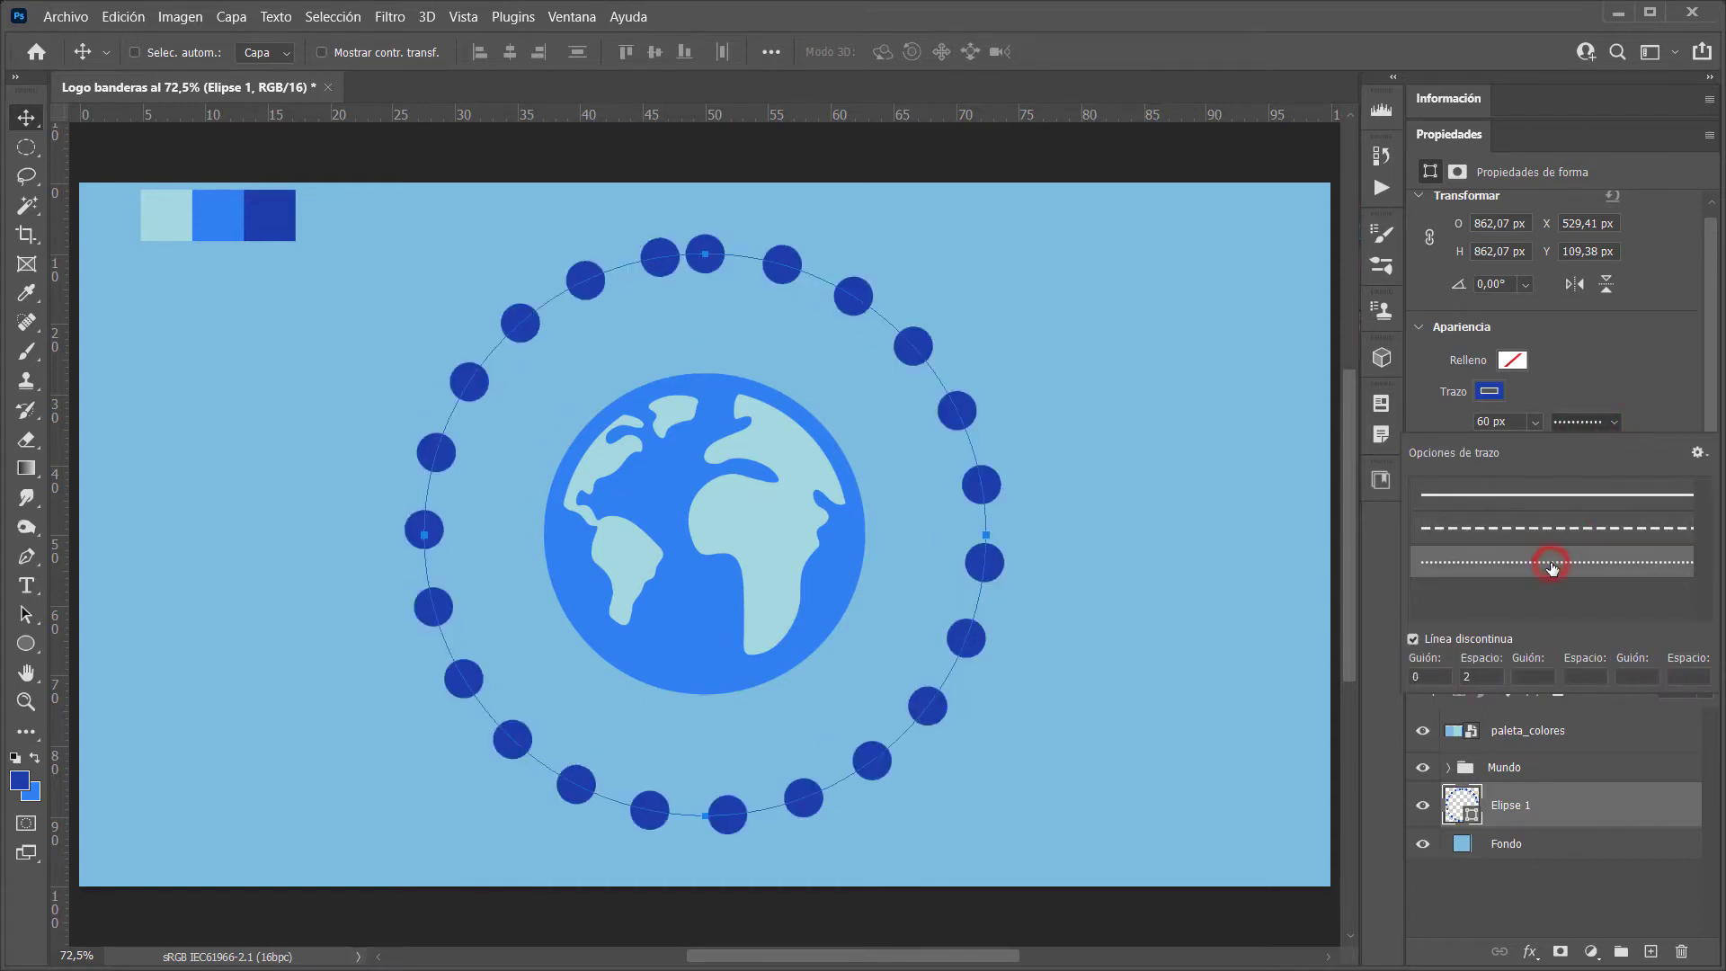
{"action": "left_click", "coordinate": [1611, 420]}
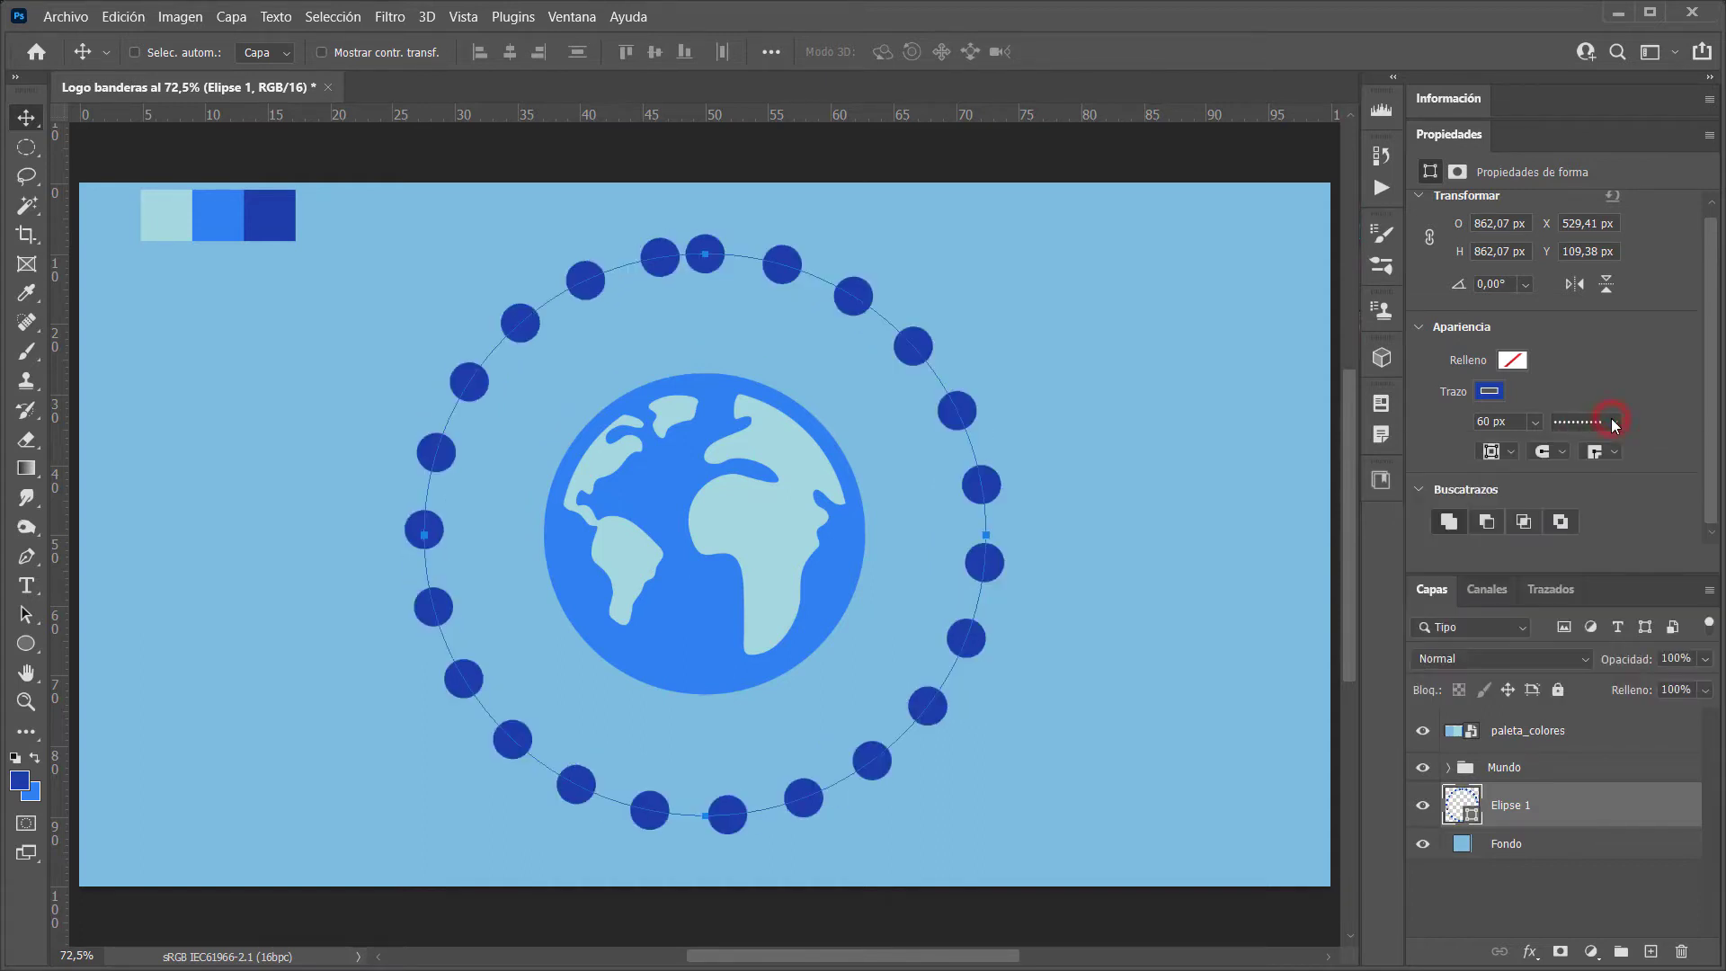
{"action": "left_click", "coordinate": [1610, 421]}
{"action": "left_click", "coordinate": [1577, 500]}
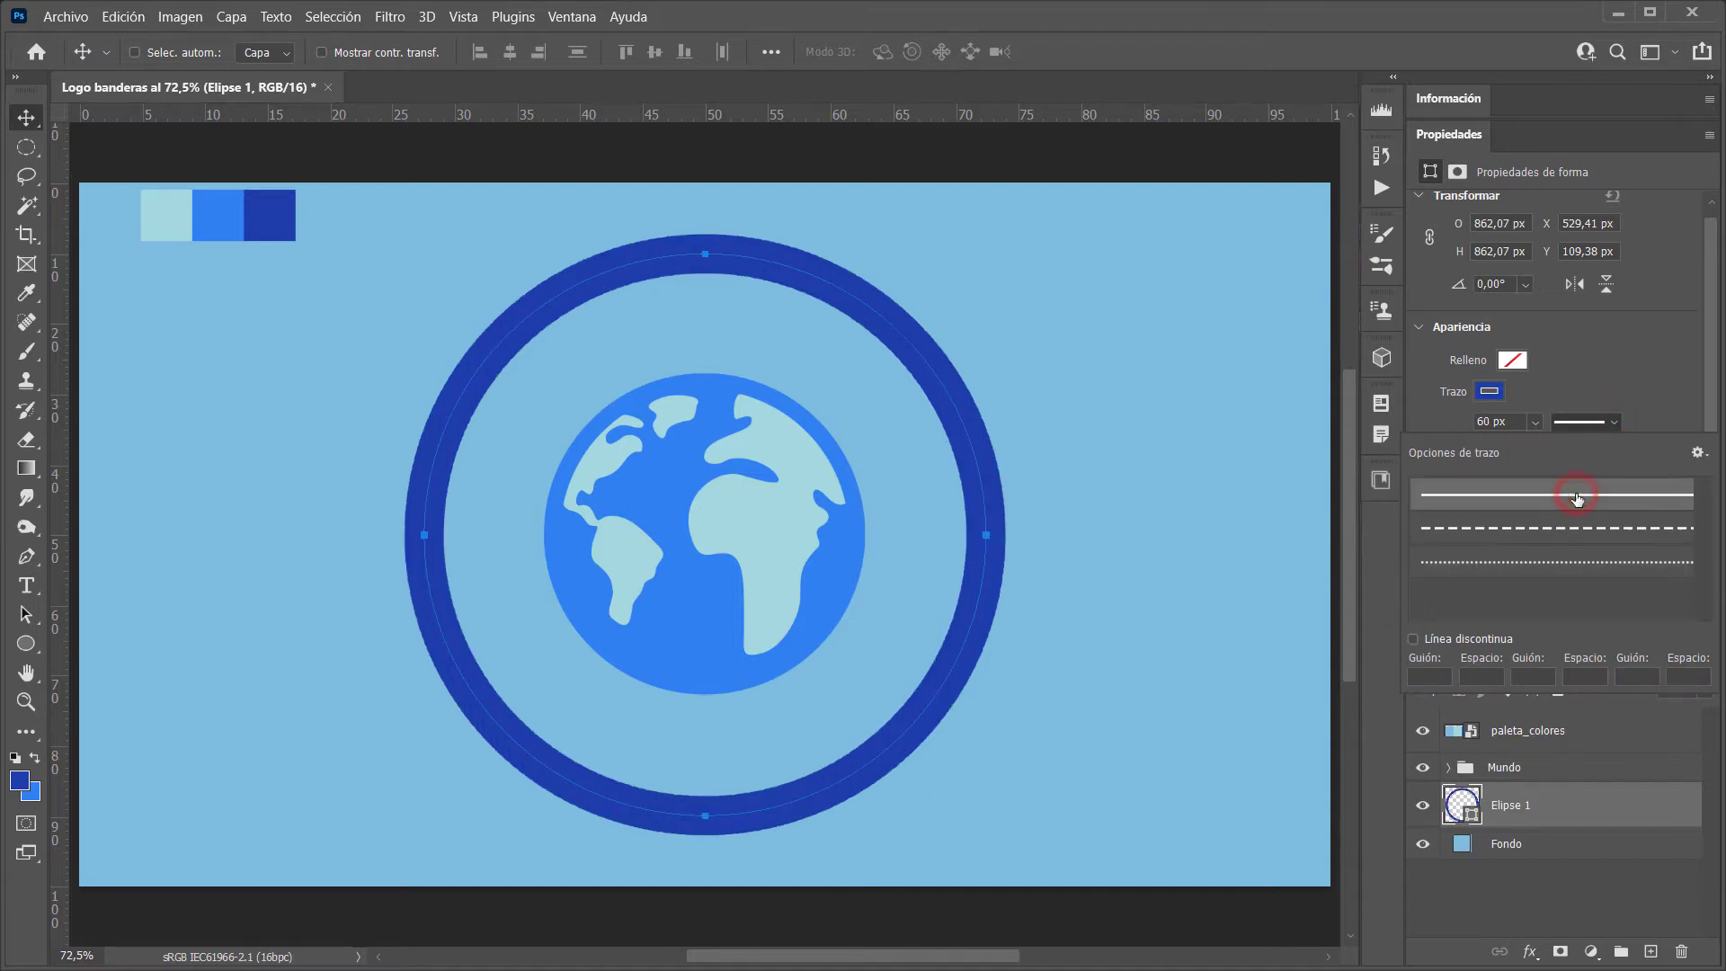
{"action": "left_click", "coordinate": [1587, 352]}
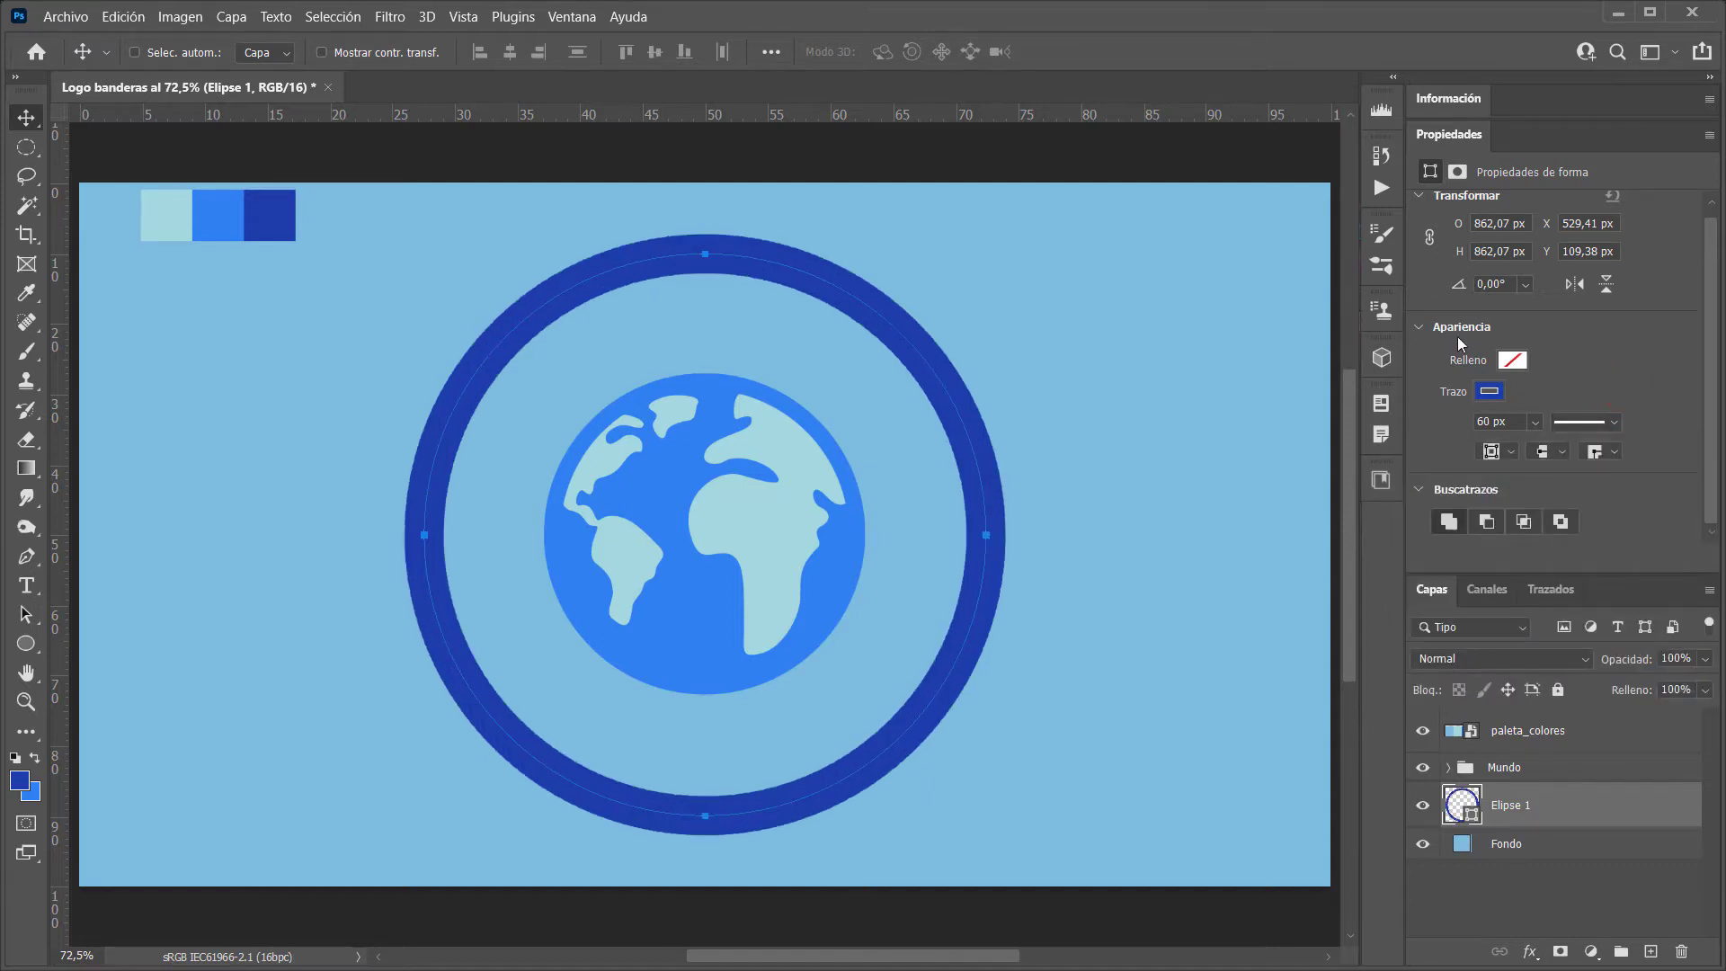
Set the ring's stroke alignment to Outside after briefly trying Inside
{"action": "left_click", "coordinate": [1512, 452]}
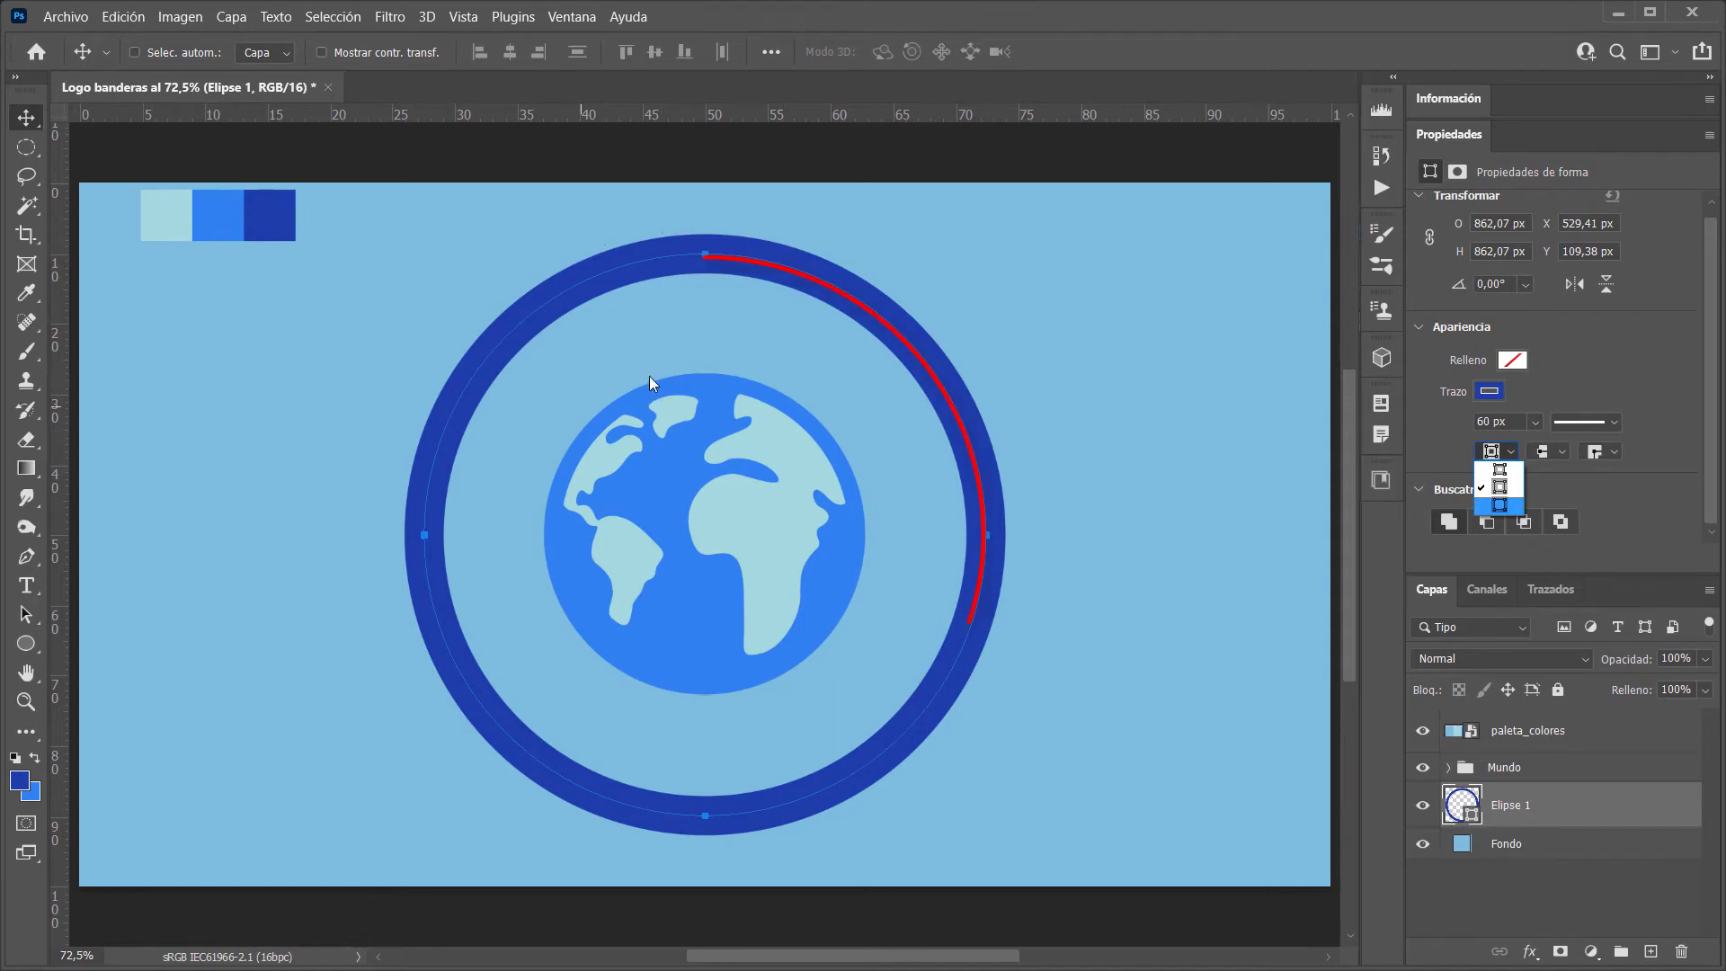
{"action": "left_click", "coordinate": [1499, 469]}
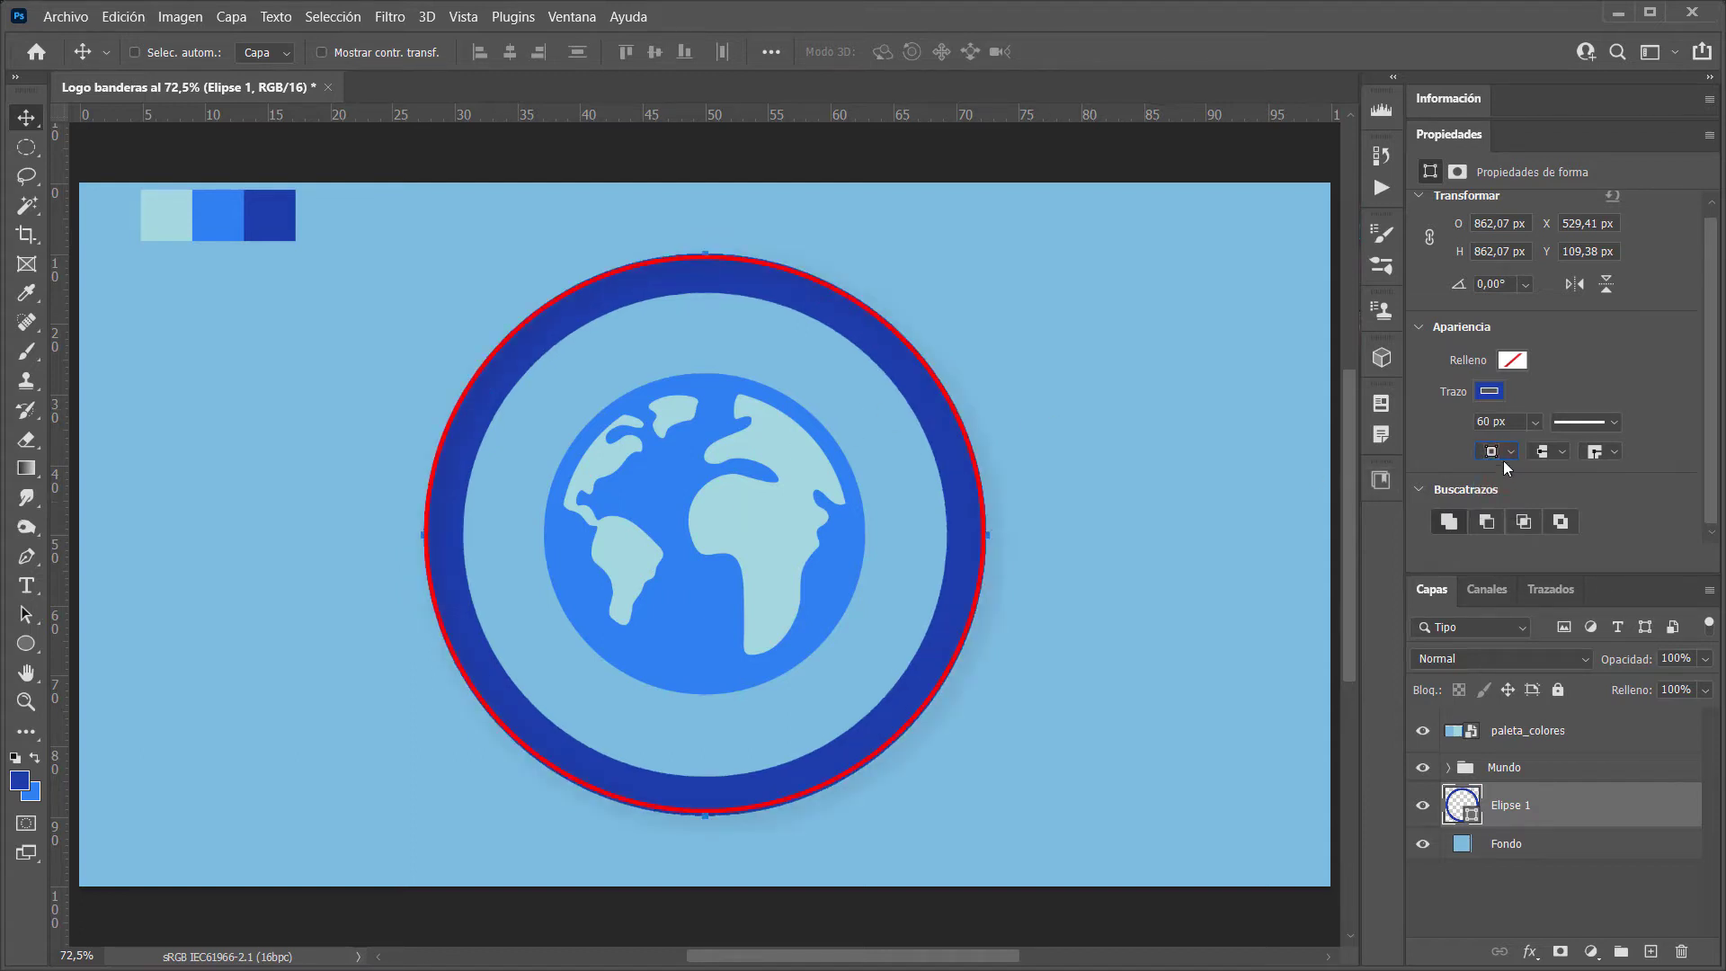
{"action": "left_click", "coordinate": [1510, 451]}
{"action": "left_click", "coordinate": [1503, 504]}
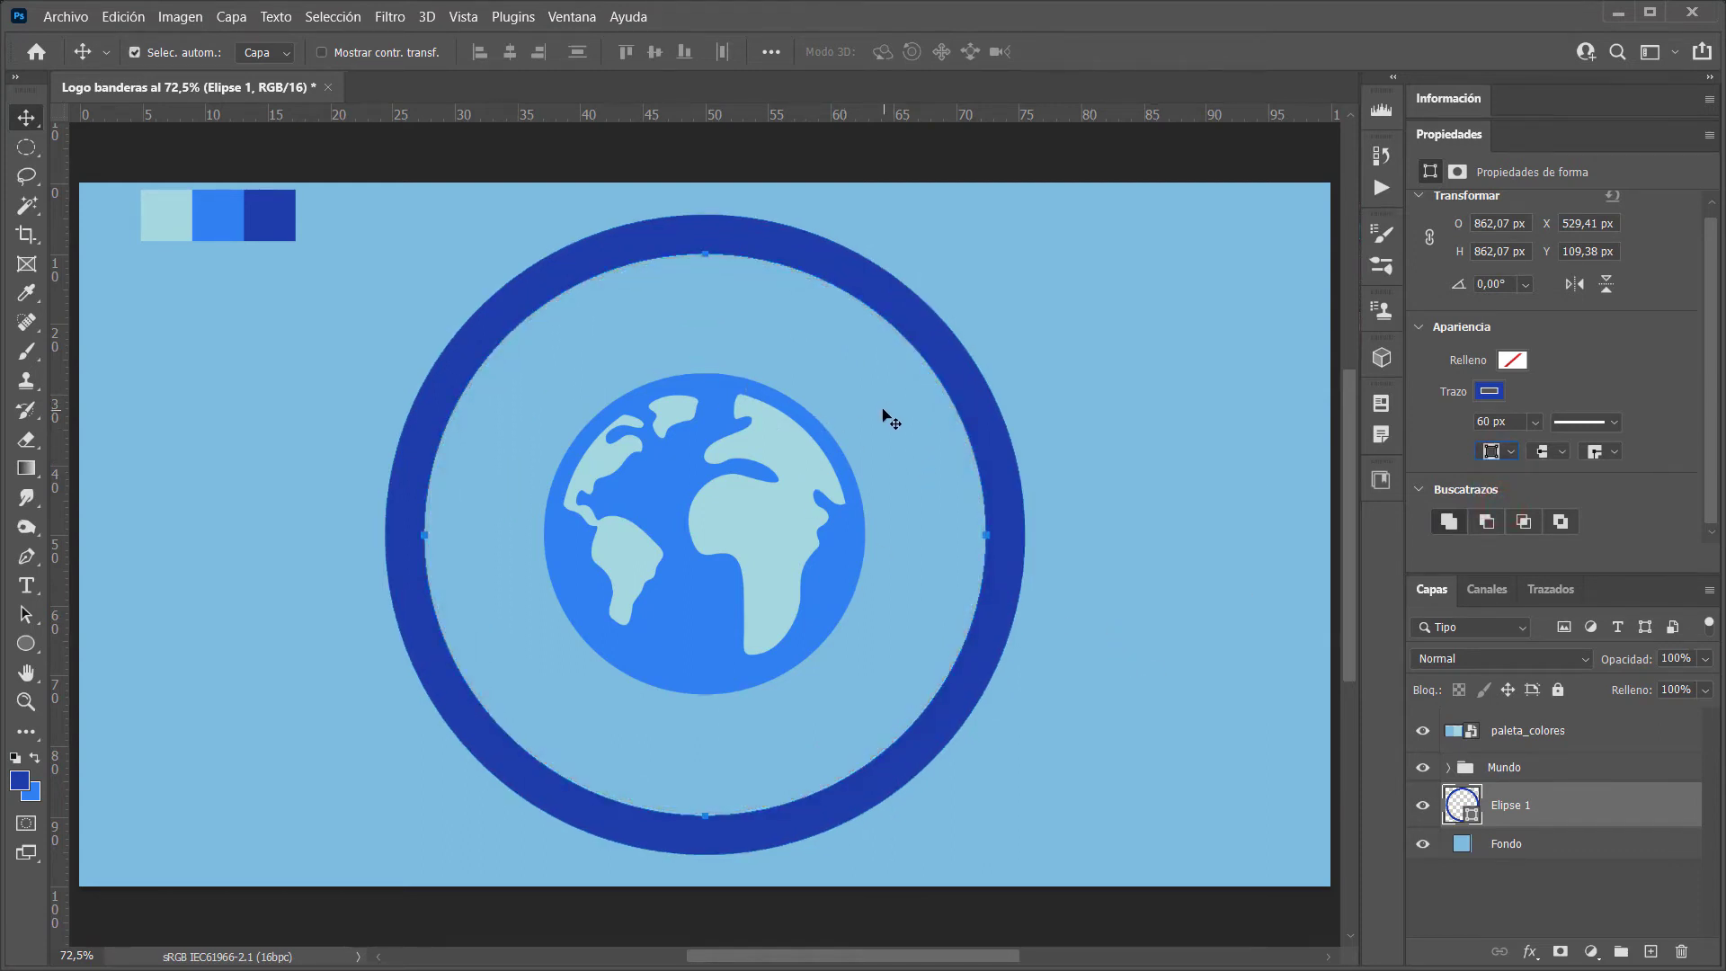
Scale Elipse 1 down to about 59% so the ring hugs the globe
{"action": "key", "text": "ctrl+t"}
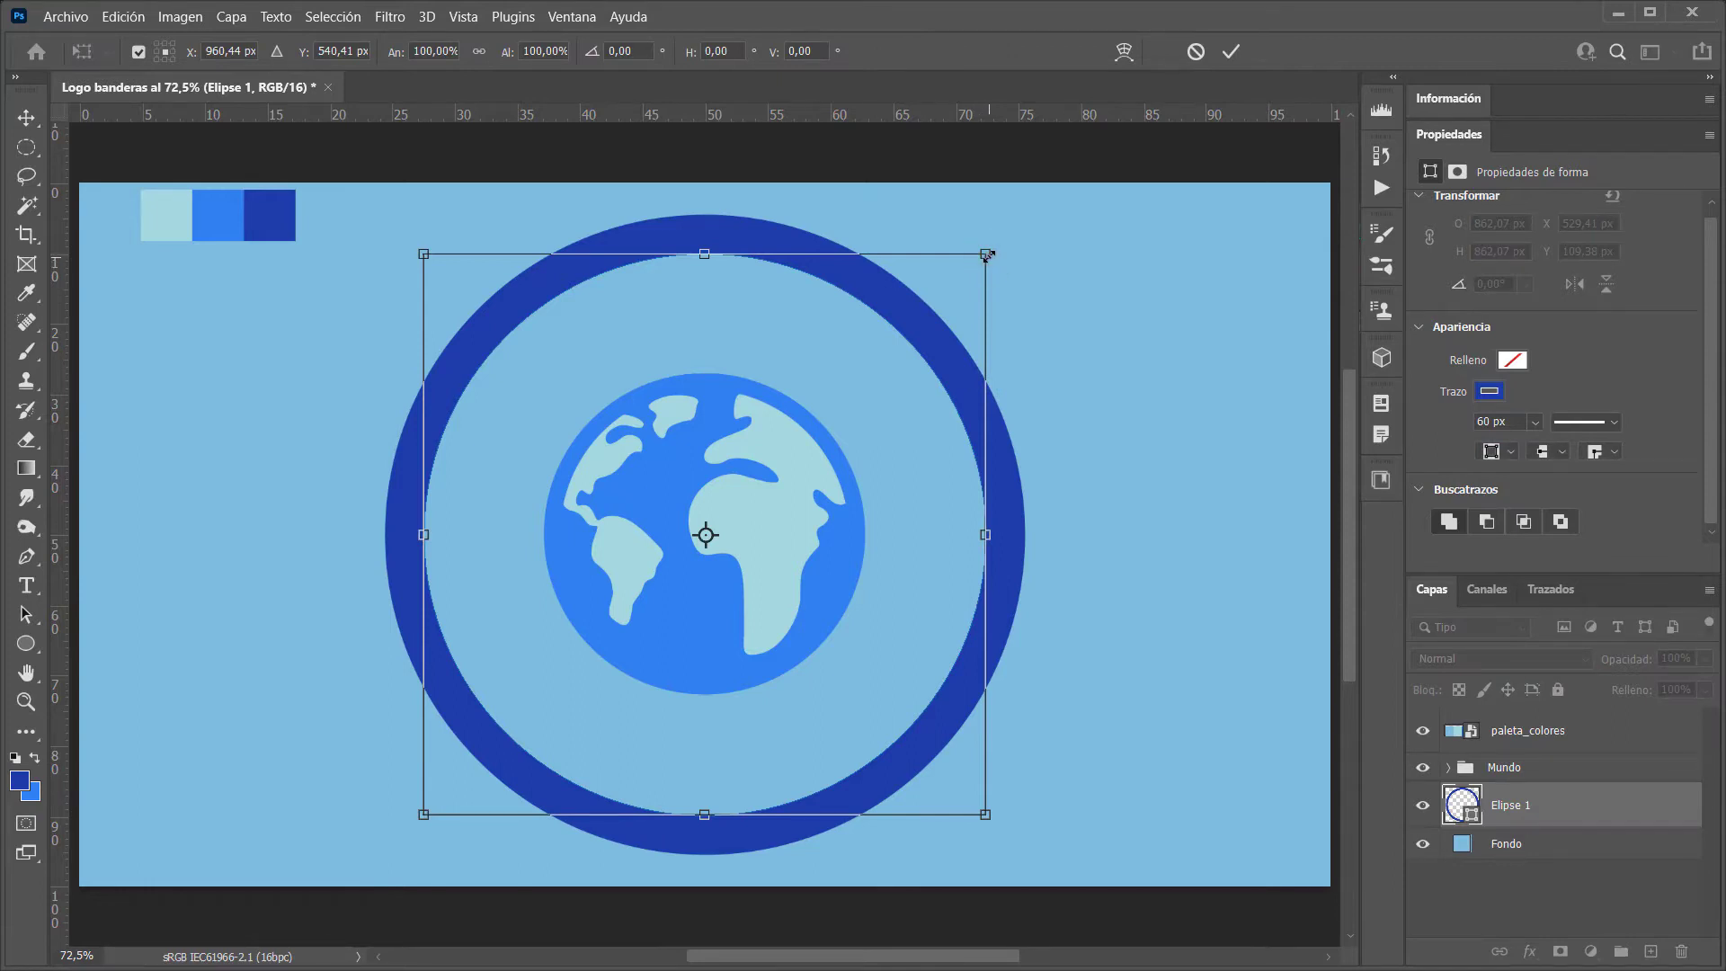
{"action": "mouse_move", "coordinate": [987, 256]}
{"action": "left_mouse_down"}
{"action": "mouse_move", "coordinate": [860, 343]}
{"action": "mouse_move", "coordinate": [1361, 485]}
{"action": "mouse_move", "coordinate": [975, 418]}
{"action": "mouse_move", "coordinate": [16, 516]}
{"action": "mouse_move", "coordinate": [926, 550]}
{"action": "left_mouse_up"}
{"action": "key", "text": "Escape"}
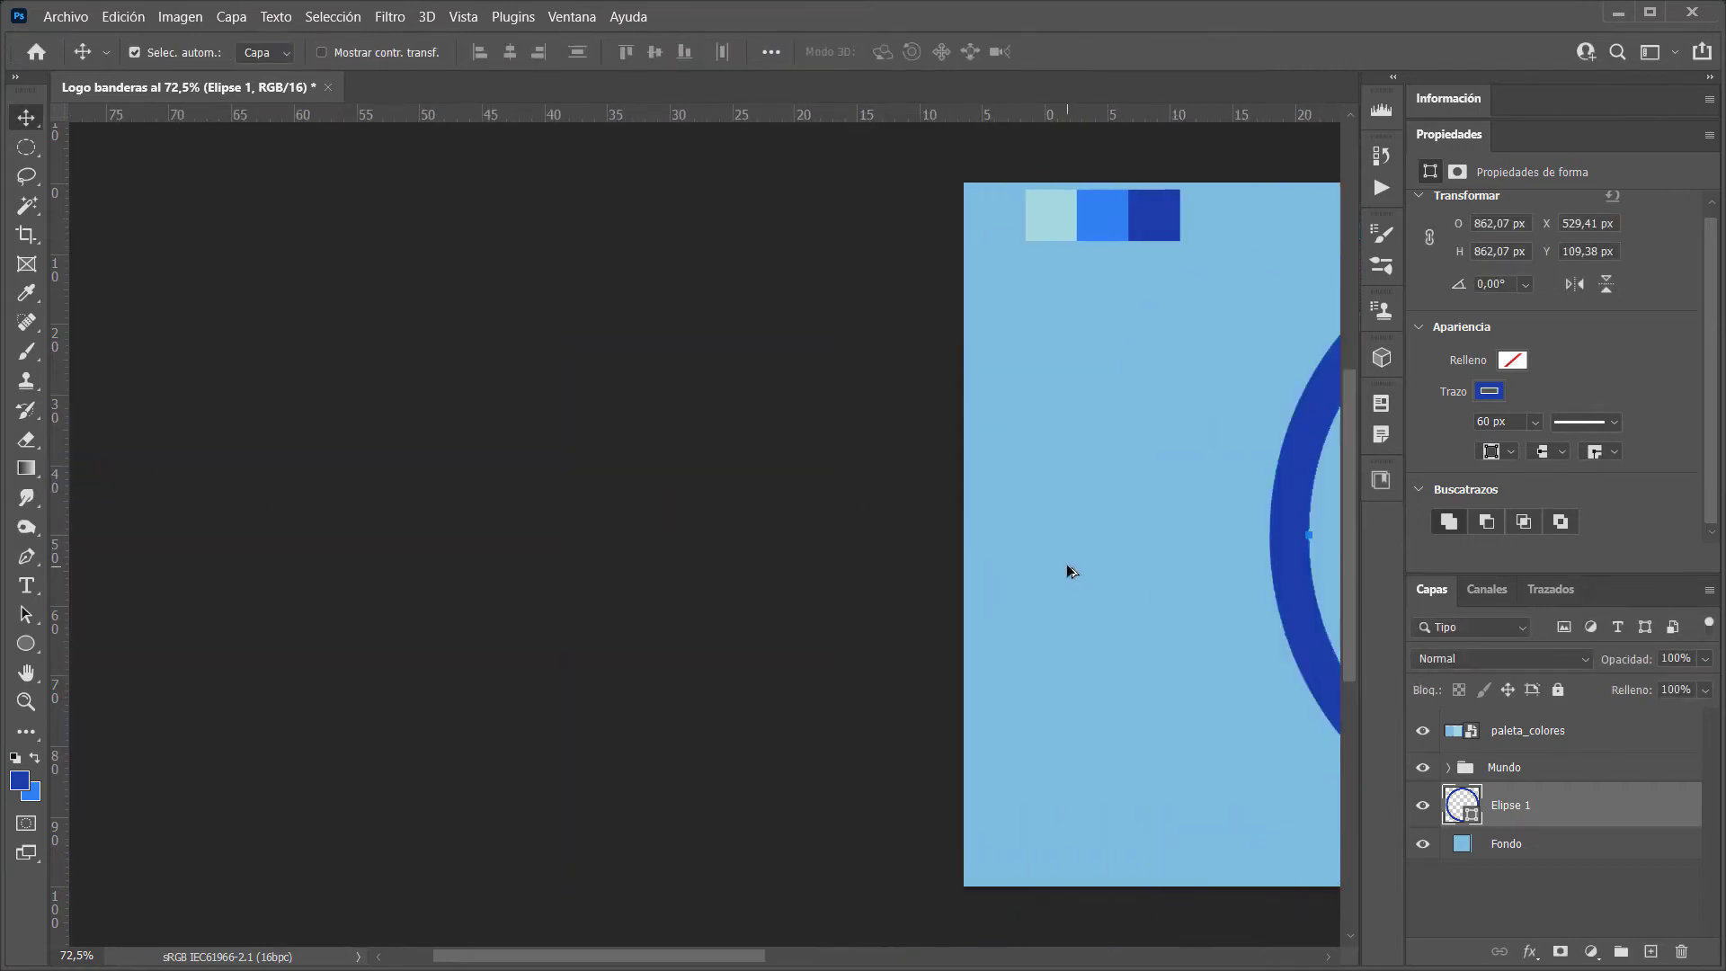
{"action": "key", "text": "ctrl+0"}
{"action": "key", "text": "ctrl+t"}
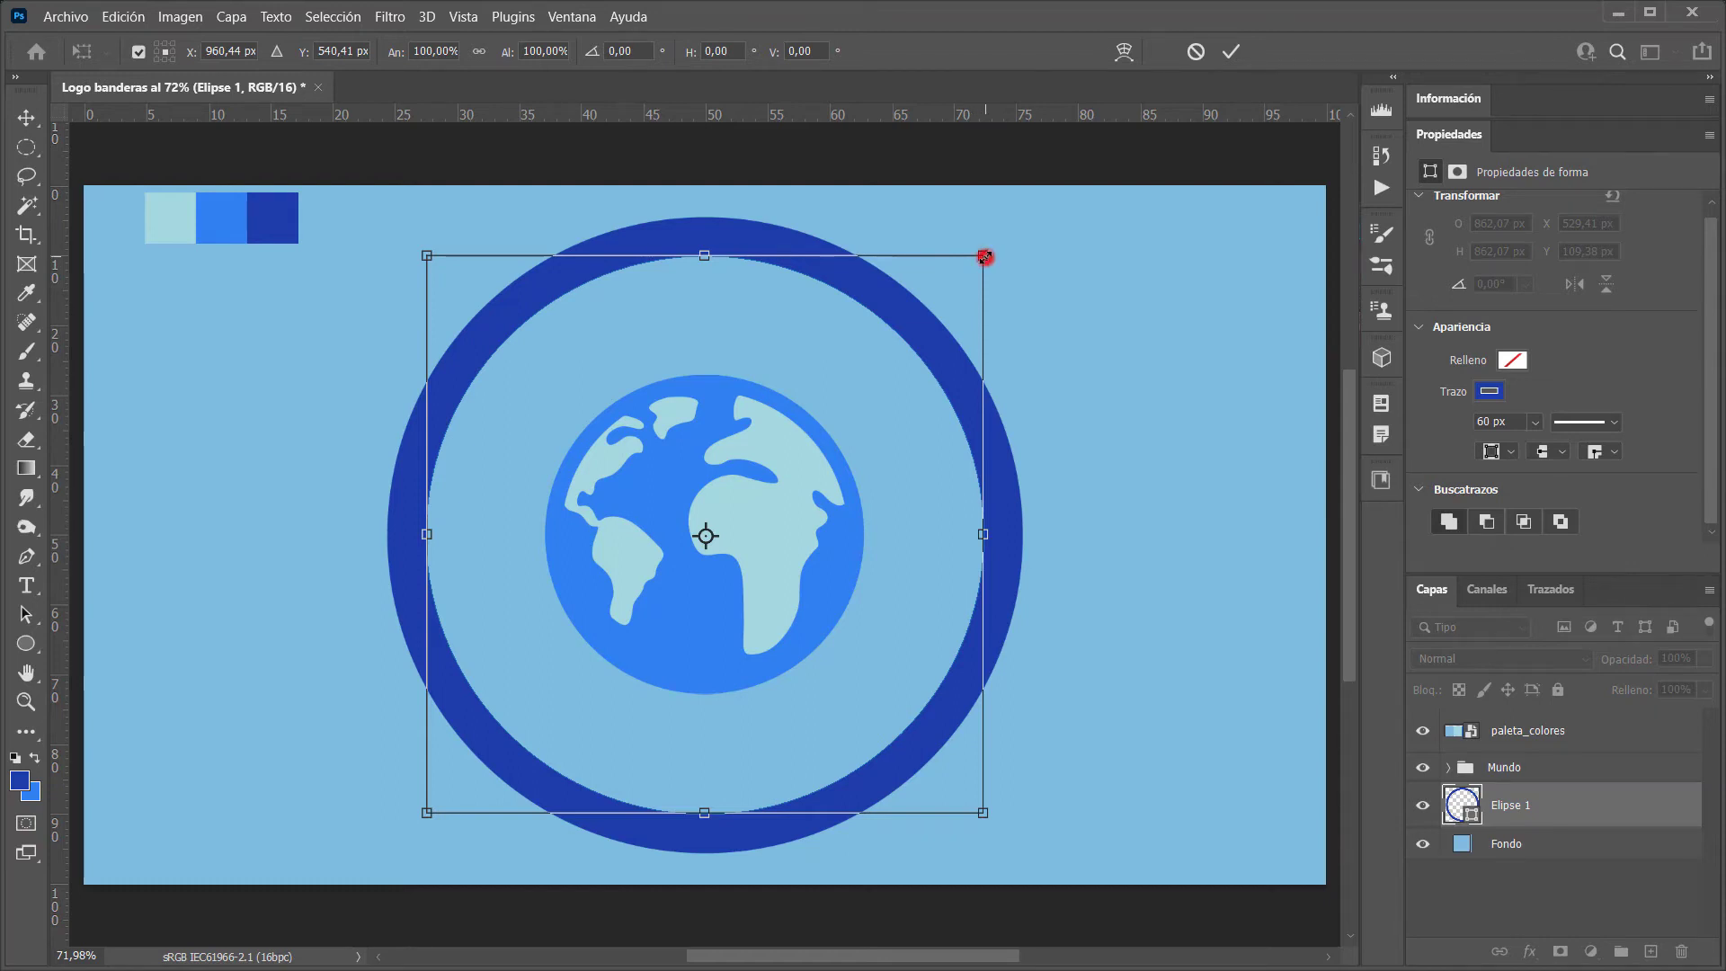
{"action": "left_click_drag", "start_coordinate": [984, 257], "coordinate": [849, 348]}
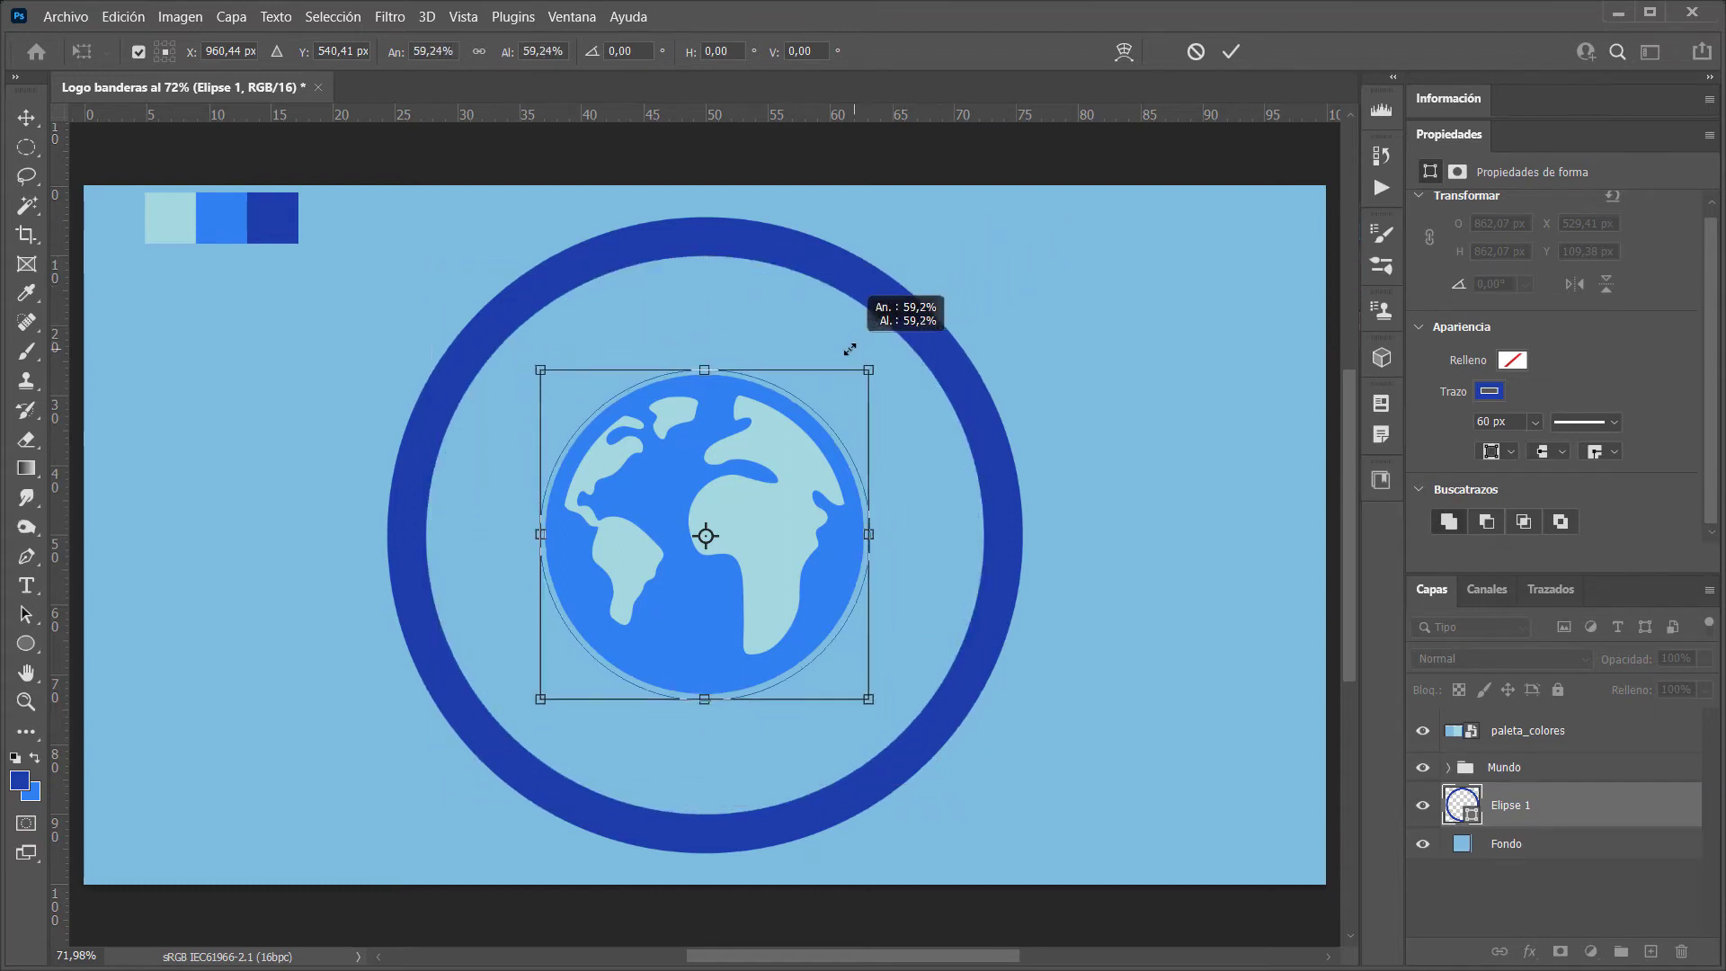
{"action": "left_click_drag", "start_coordinate": [850, 348], "coordinate": [845, 354]}
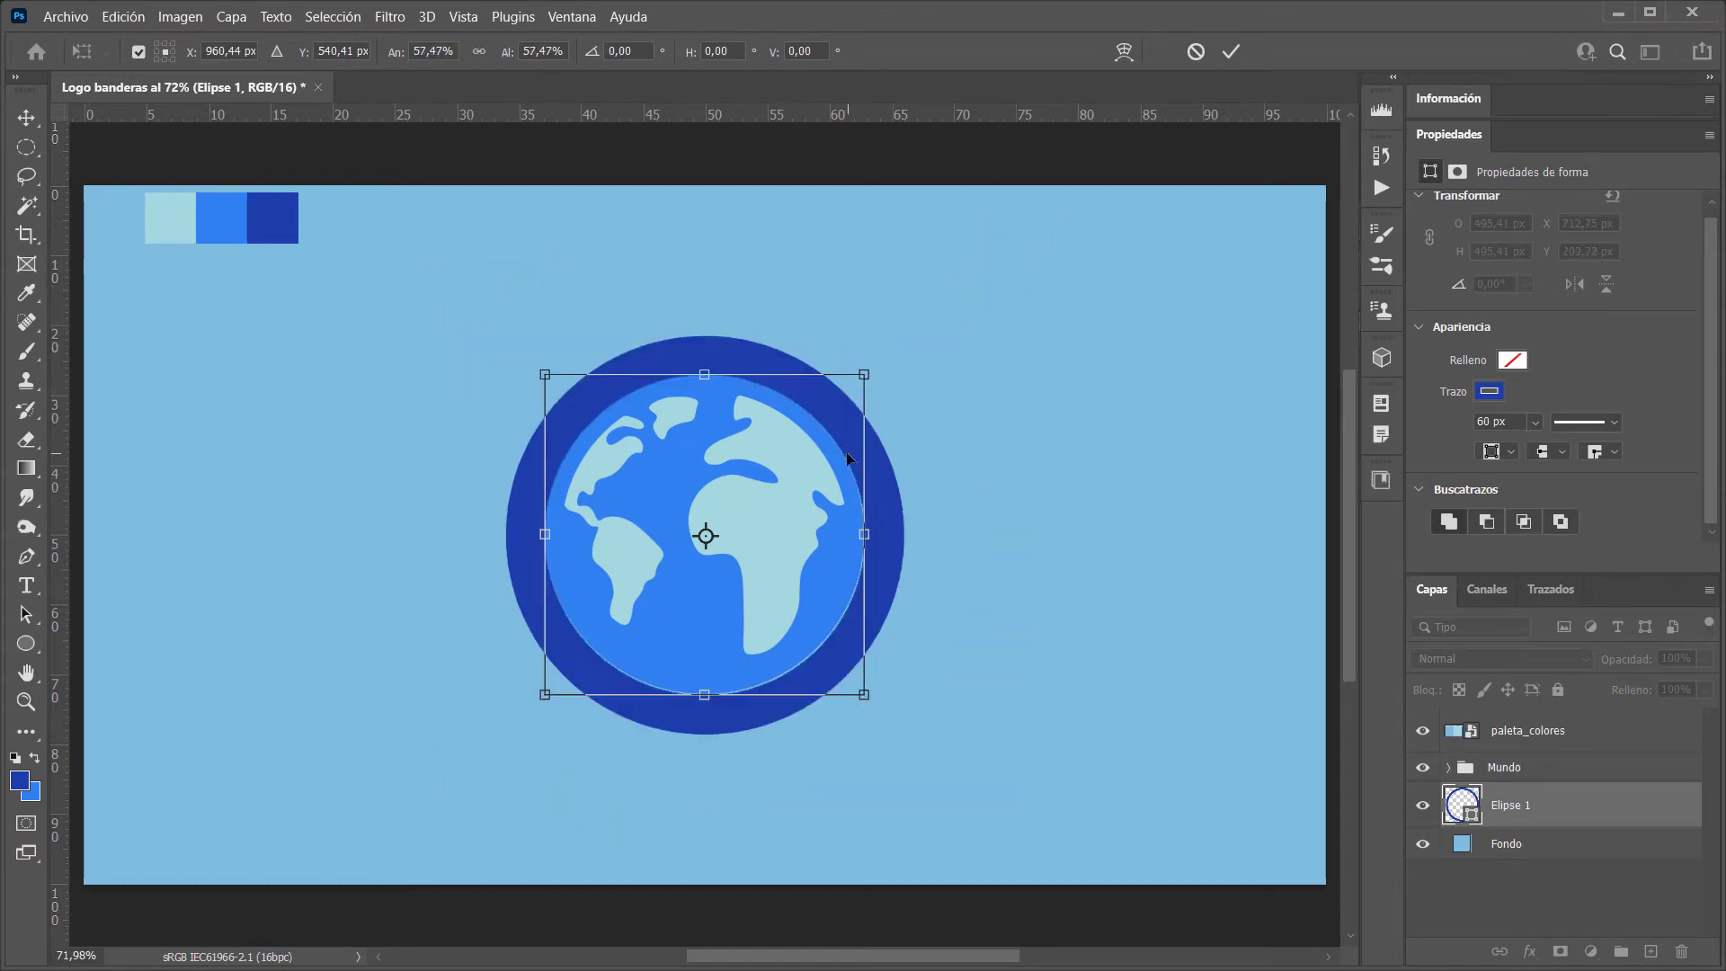
{"action": "left_click", "coordinate": [1231, 51]}
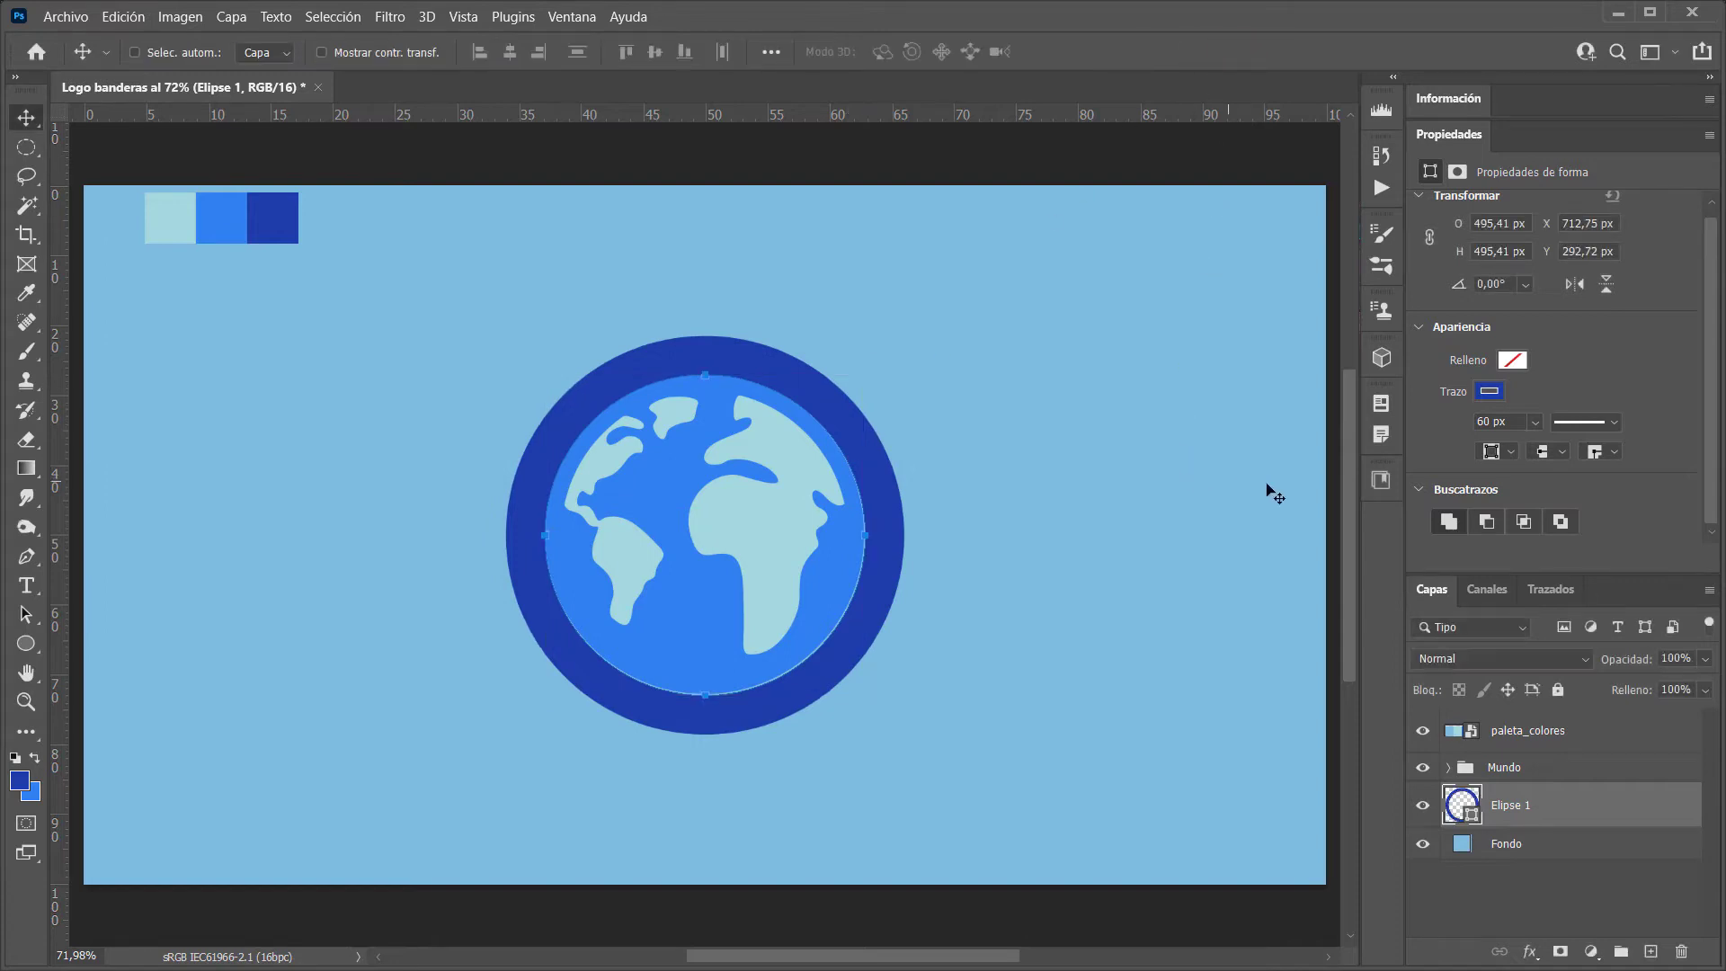
Fine-tune the ring to 97% scale, then zoom out to see the whole logo
{"action": "mouse_move", "coordinate": [870, 543]}
{"action": "left_mouse_down"}
{"action": "mouse_move", "coordinate": [928, 557]}
{"action": "mouse_move", "coordinate": [904, 613]}
{"action": "left_mouse_up"}
{"action": "key", "text": "ctrl+t"}
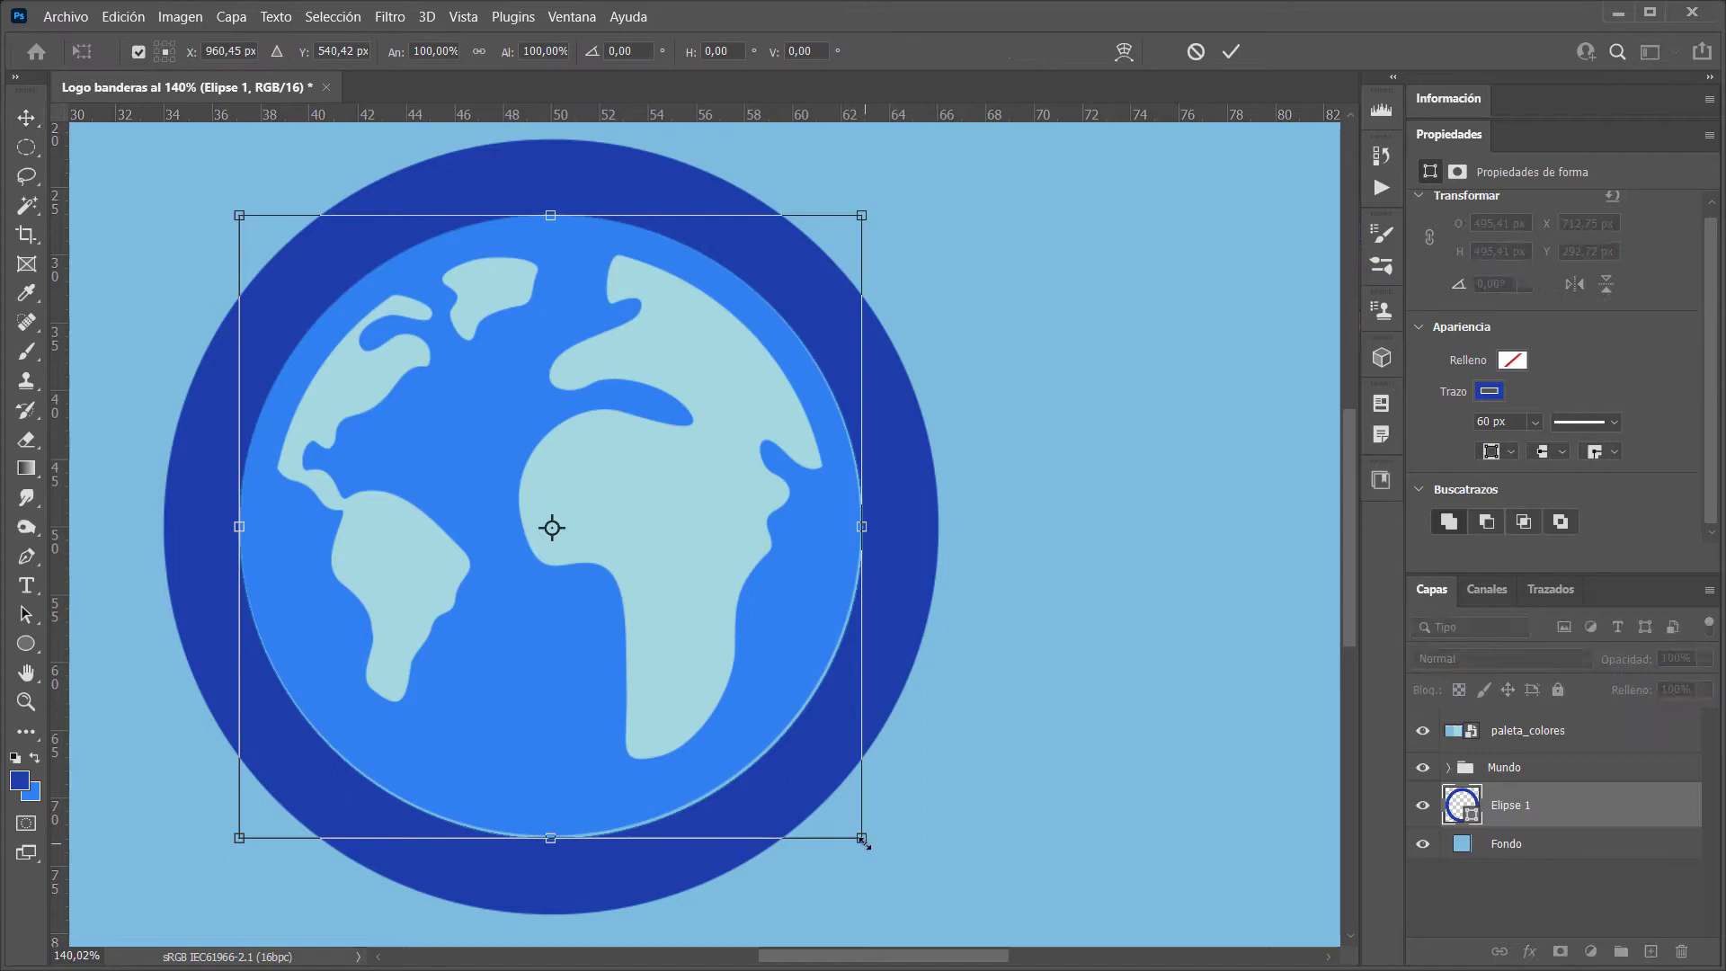
{"action": "left_click_drag", "start_coordinate": [862, 838], "coordinate": [849, 841]}
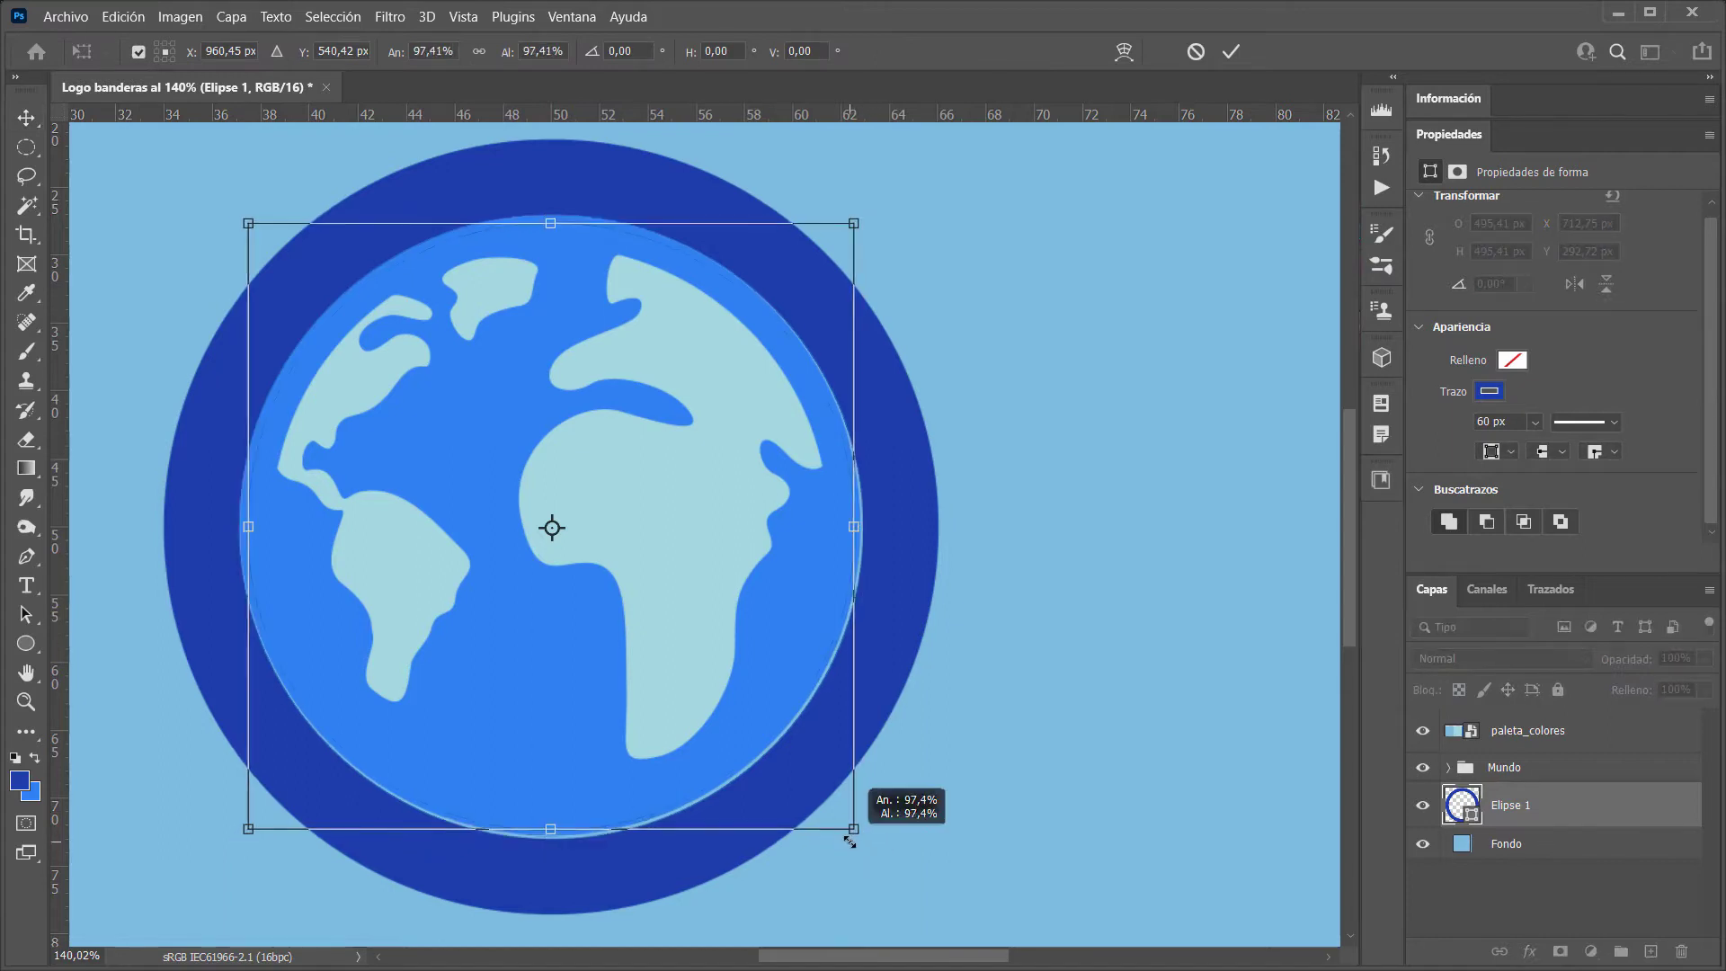
{"action": "double_click", "coordinate": [726, 692]}
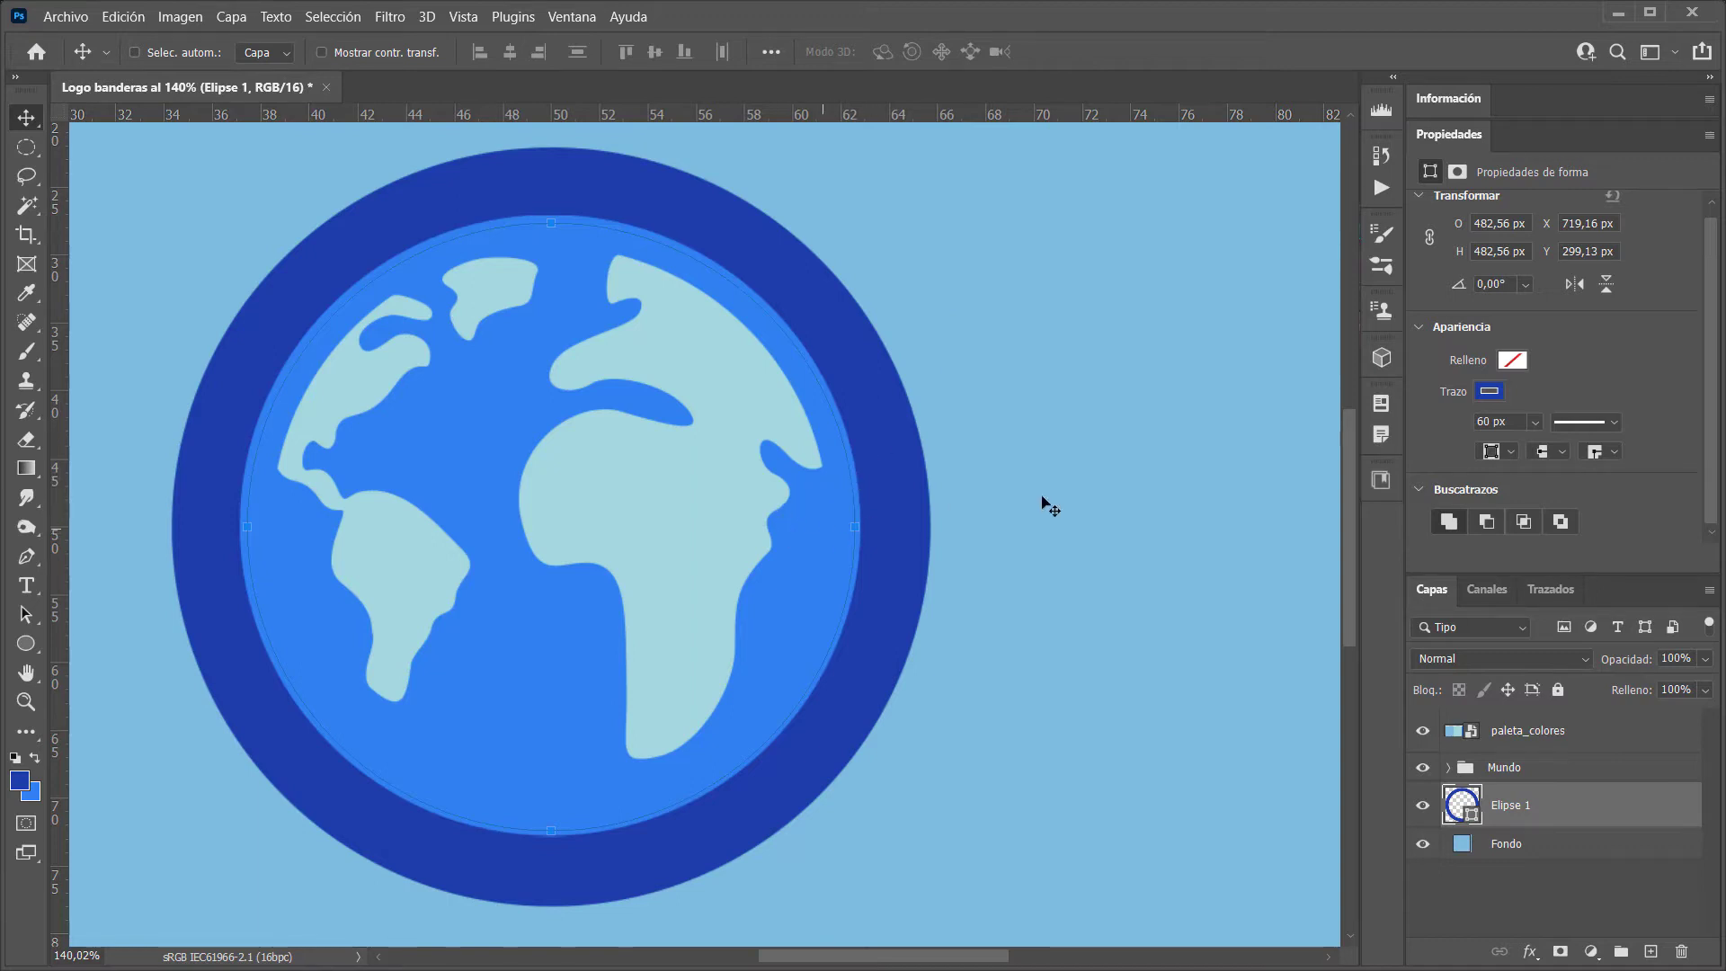
{"action": "left_click", "coordinate": [1535, 423]}
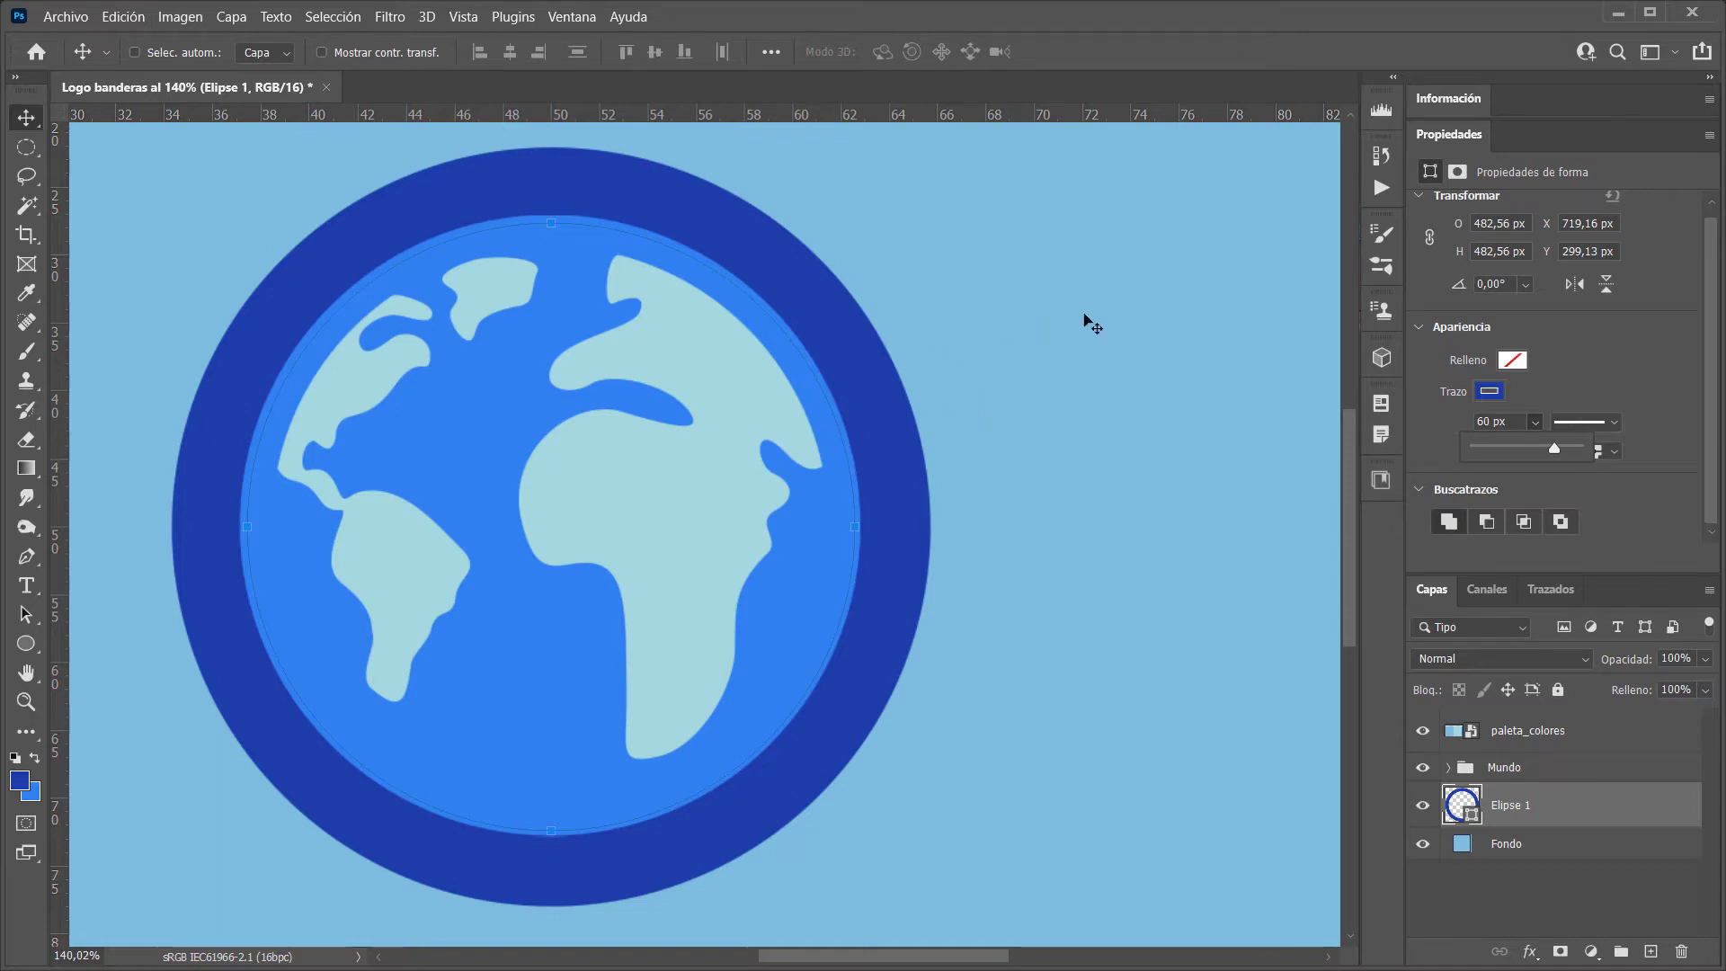
{"action": "key", "text": "ctrl"}
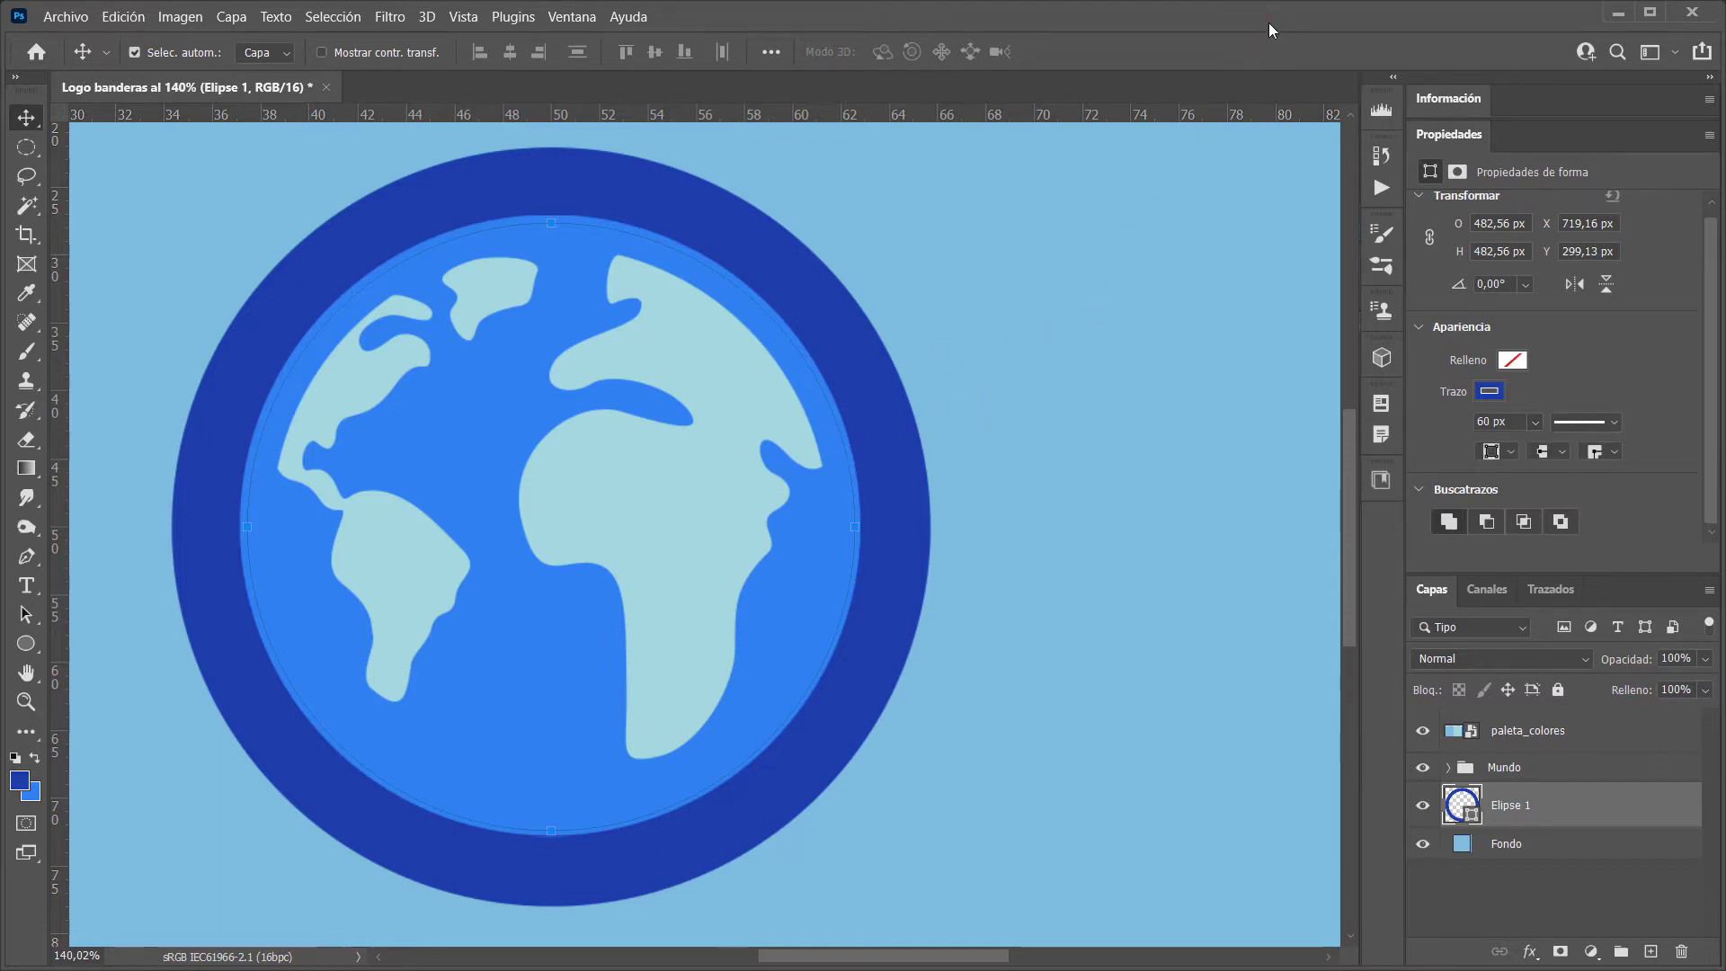
{"action": "key", "text": "ctrl+minus"}
{"action": "key", "text": "ctrl+minus"}
{"action": "scroll", "coordinate": [1101, 378], "scroll_direction": "up", "scroll_amount": 1}
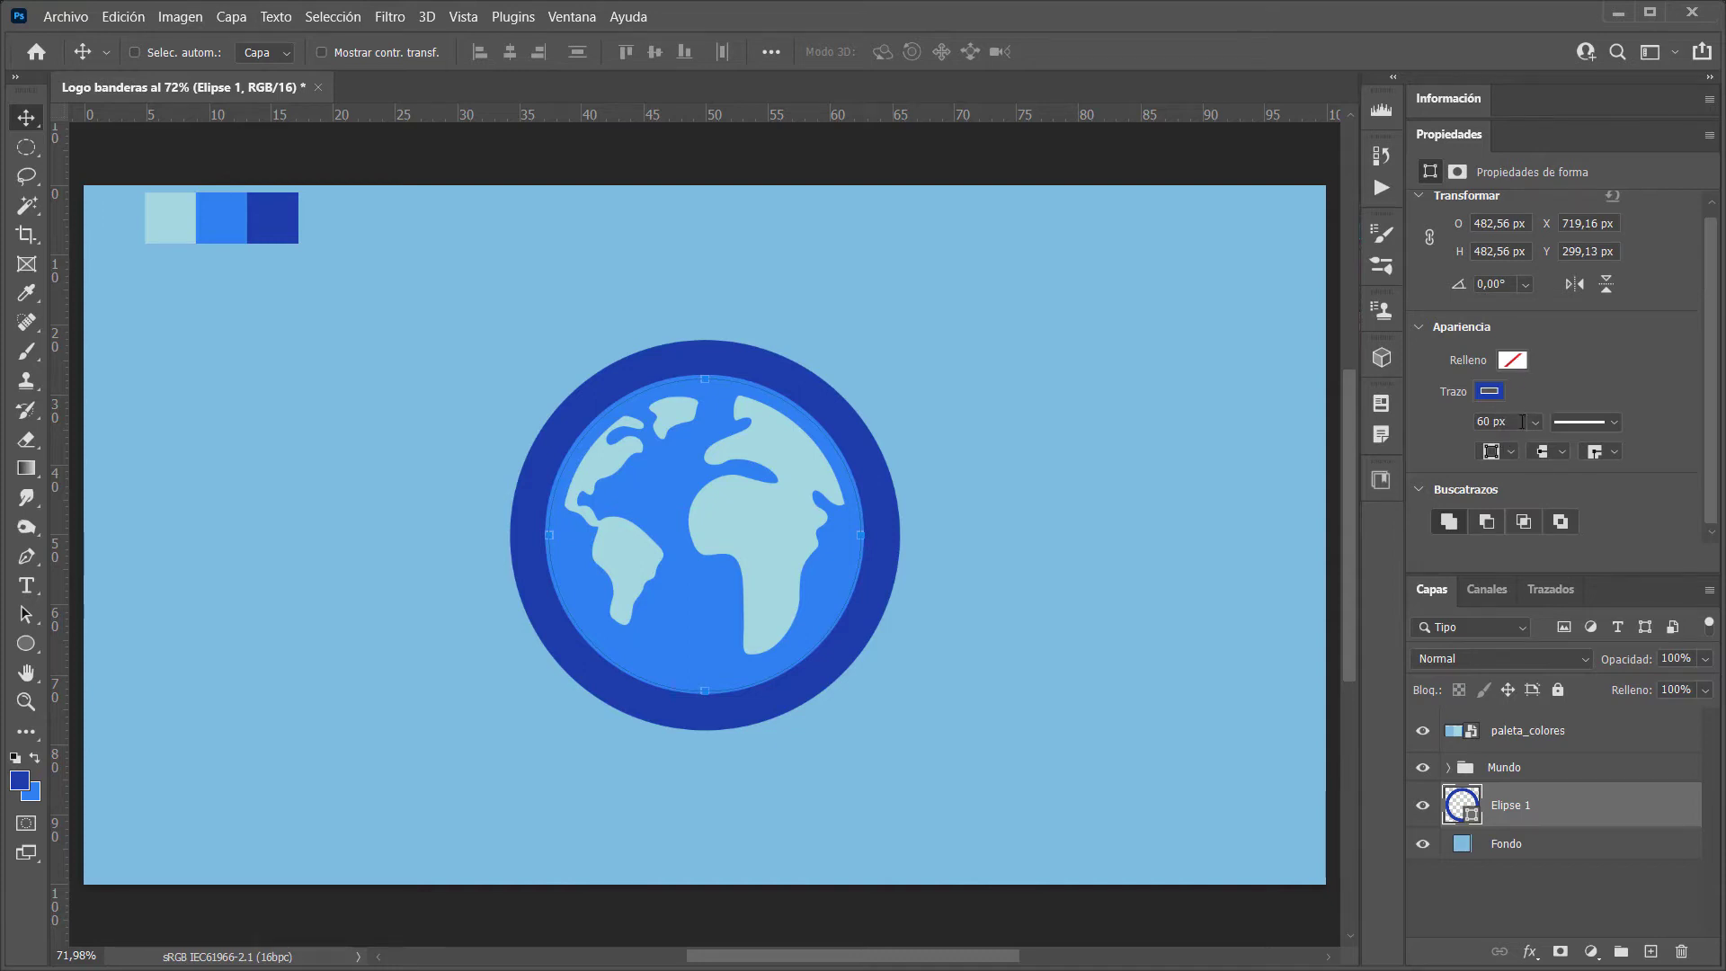
{"action": "left_click", "coordinate": [1516, 452]}
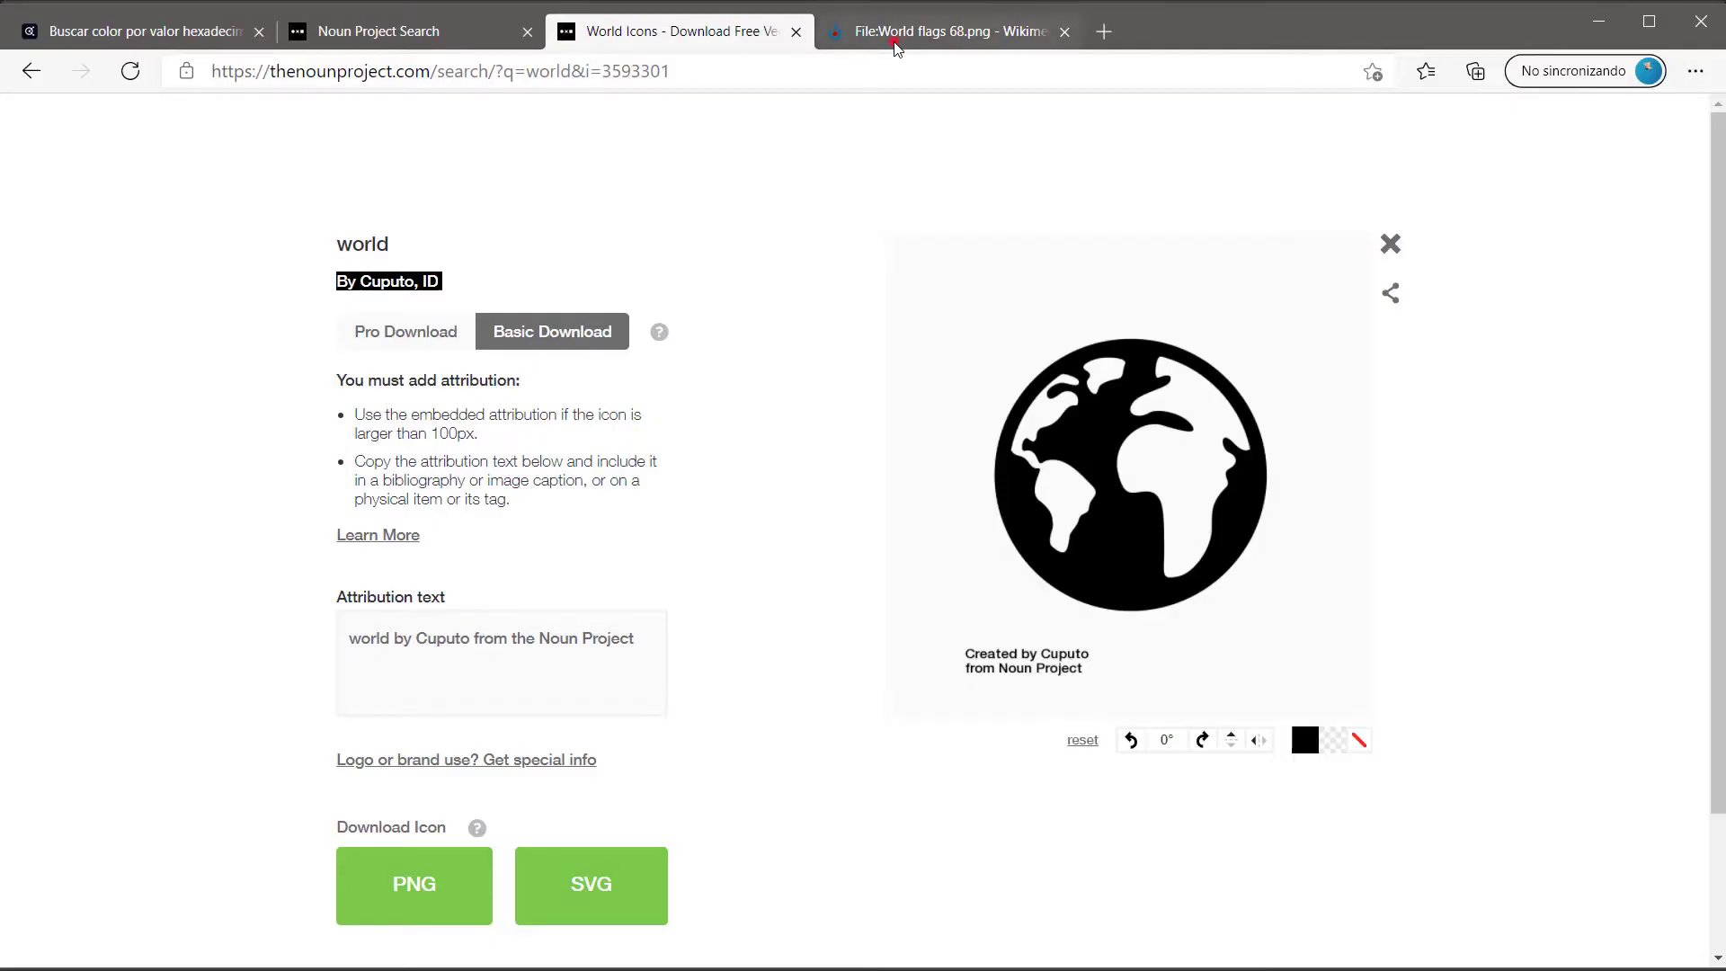
View the World flags 68 image full-size and at actual size, then return to its file page
{"action": "left_click", "coordinate": [898, 32]}
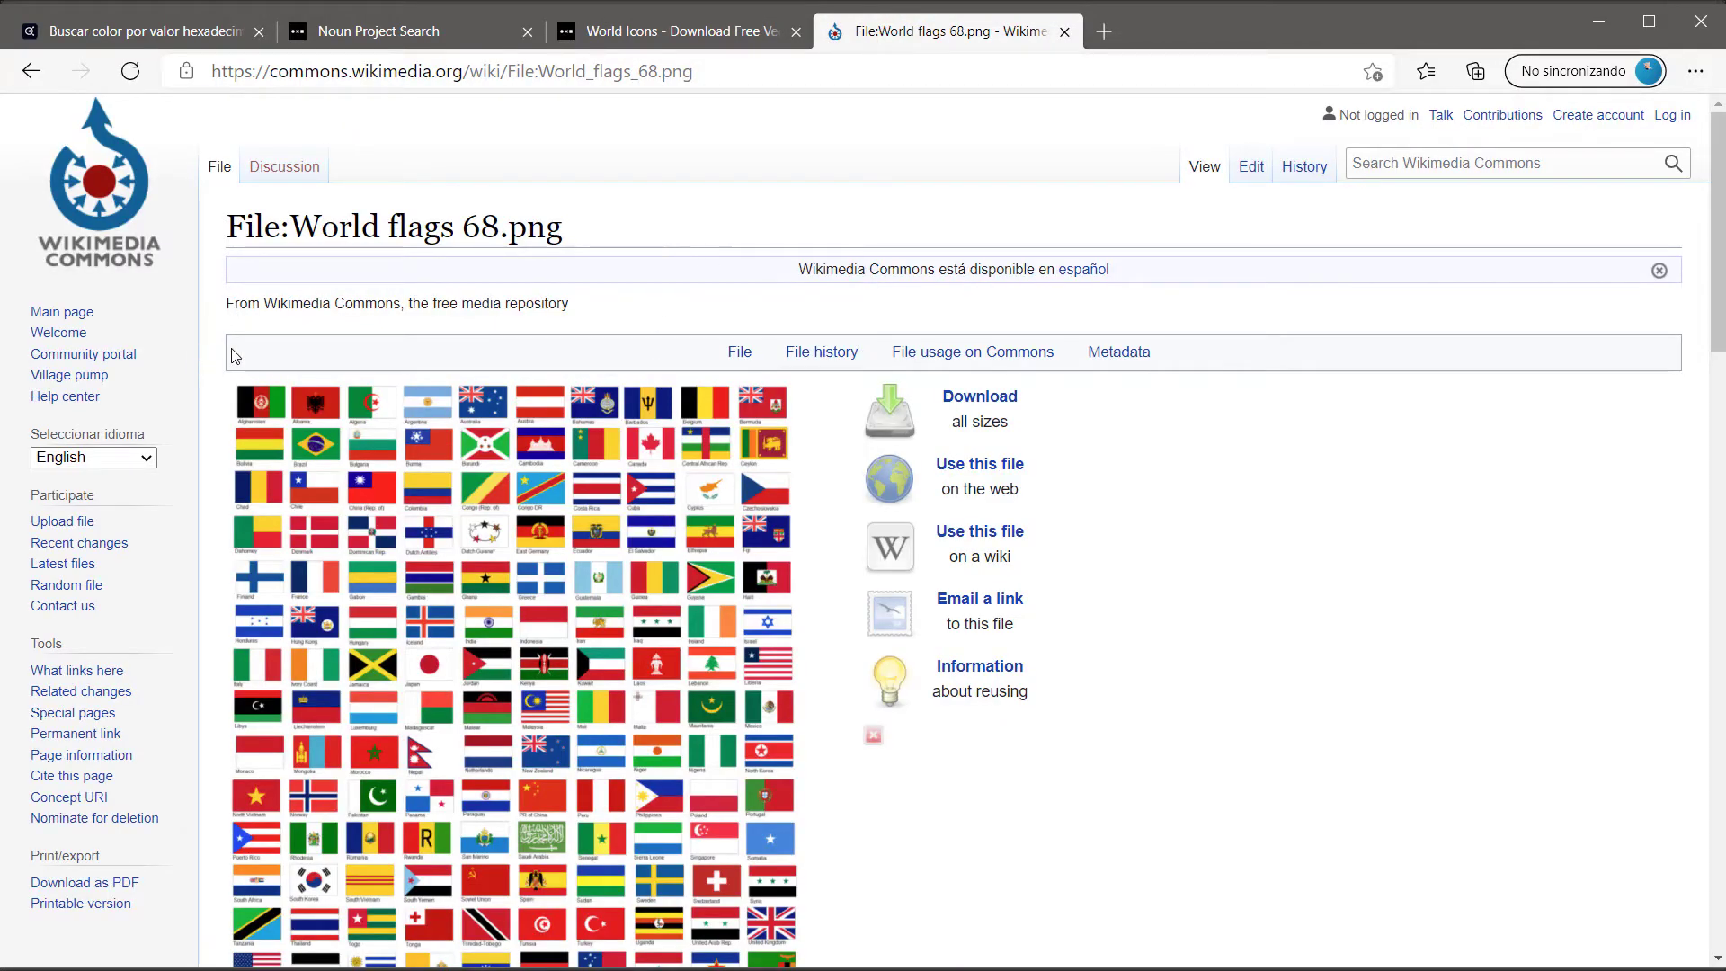
{"action": "scroll", "coordinate": [796, 626], "scroll_direction": "down", "scroll_amount": 2}
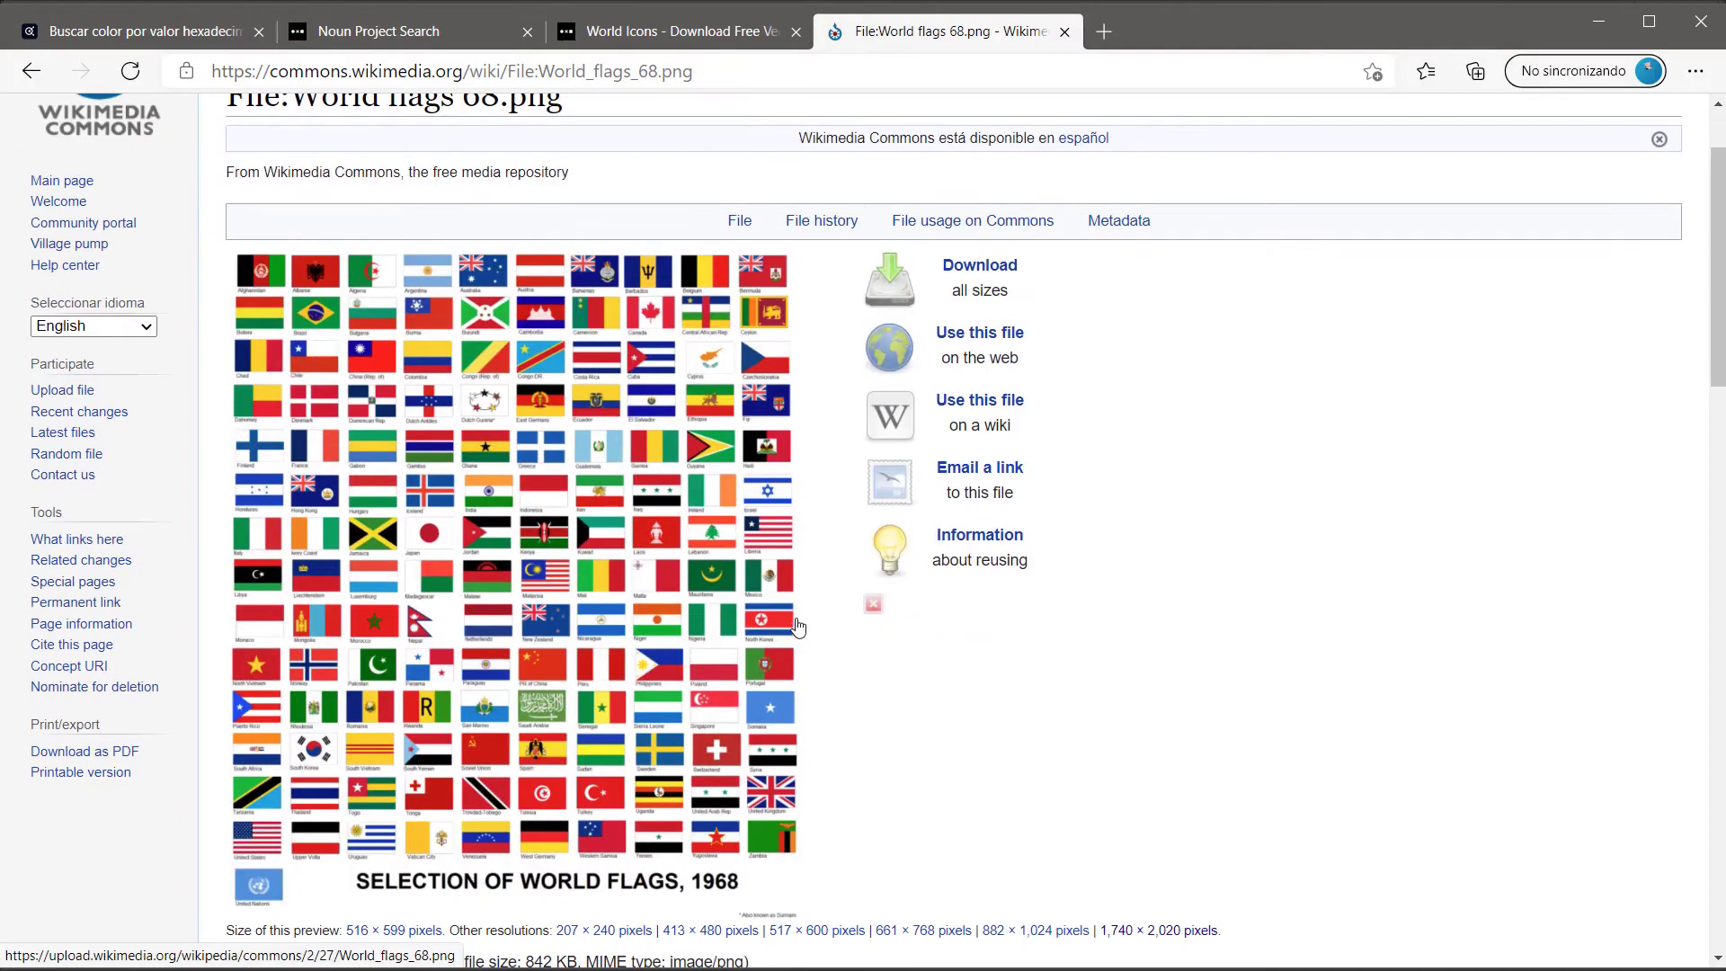
{"action": "left_click", "coordinate": [572, 615]}
{"action": "left_click", "coordinate": [958, 447]}
{"action": "scroll", "coordinate": [960, 446], "scroll_direction": "up", "scroll_amount": 5}
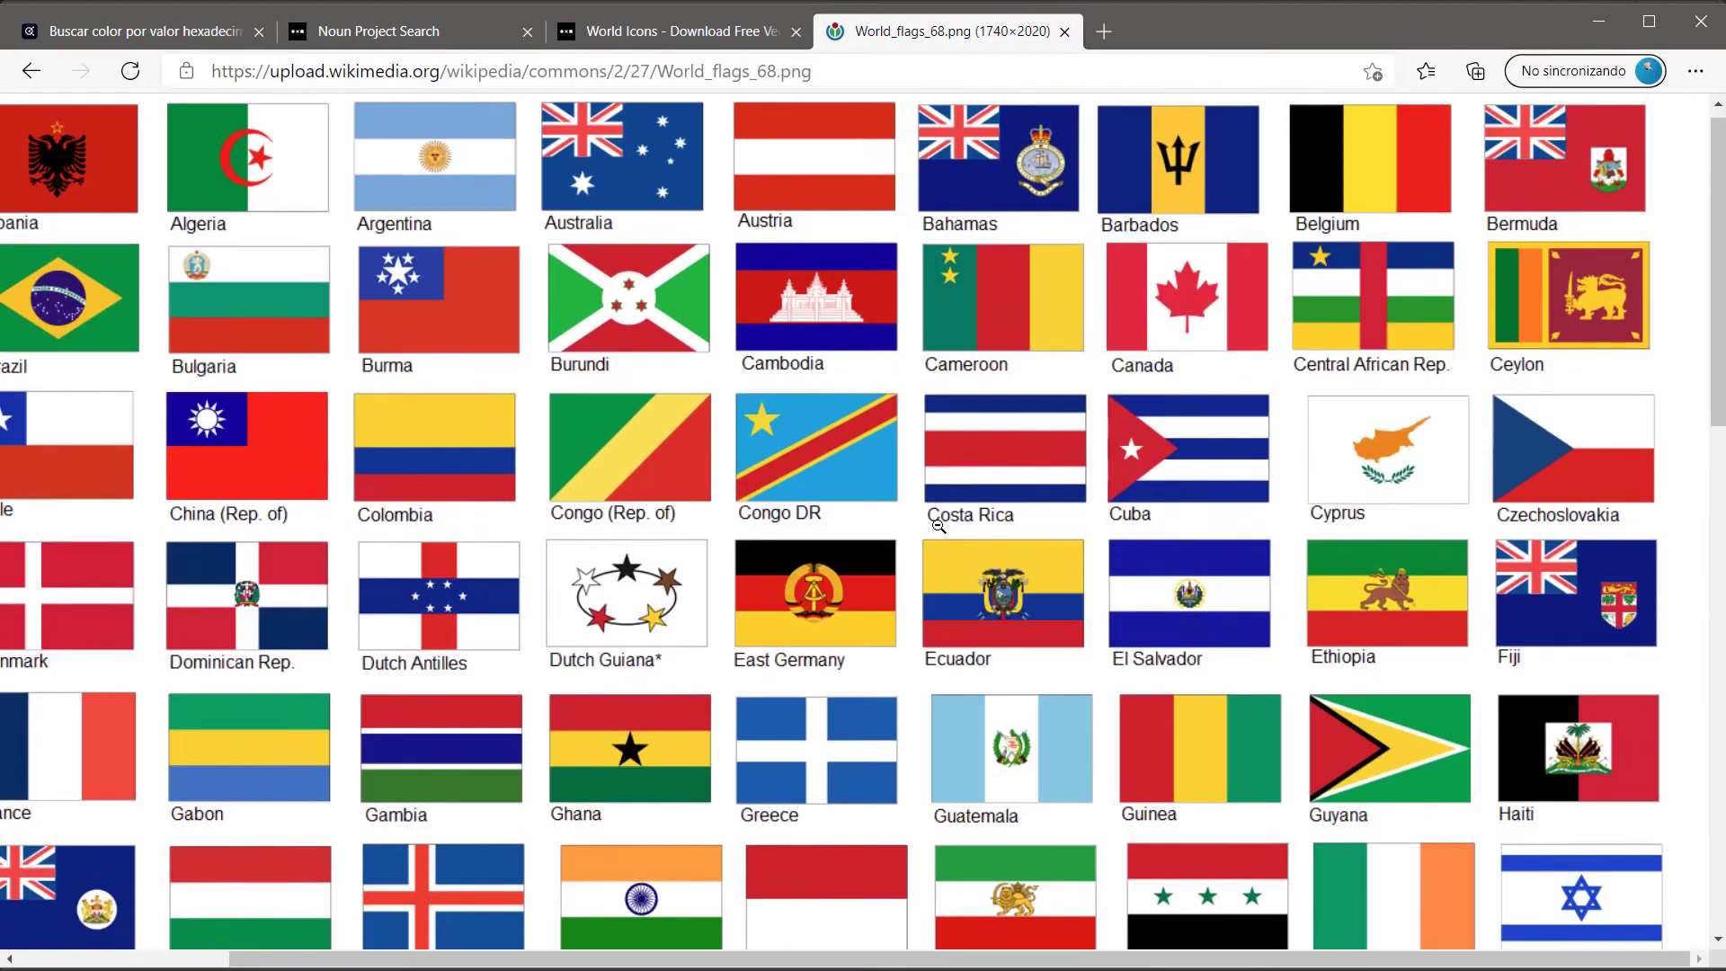
{"action": "left_click", "coordinate": [958, 449]}
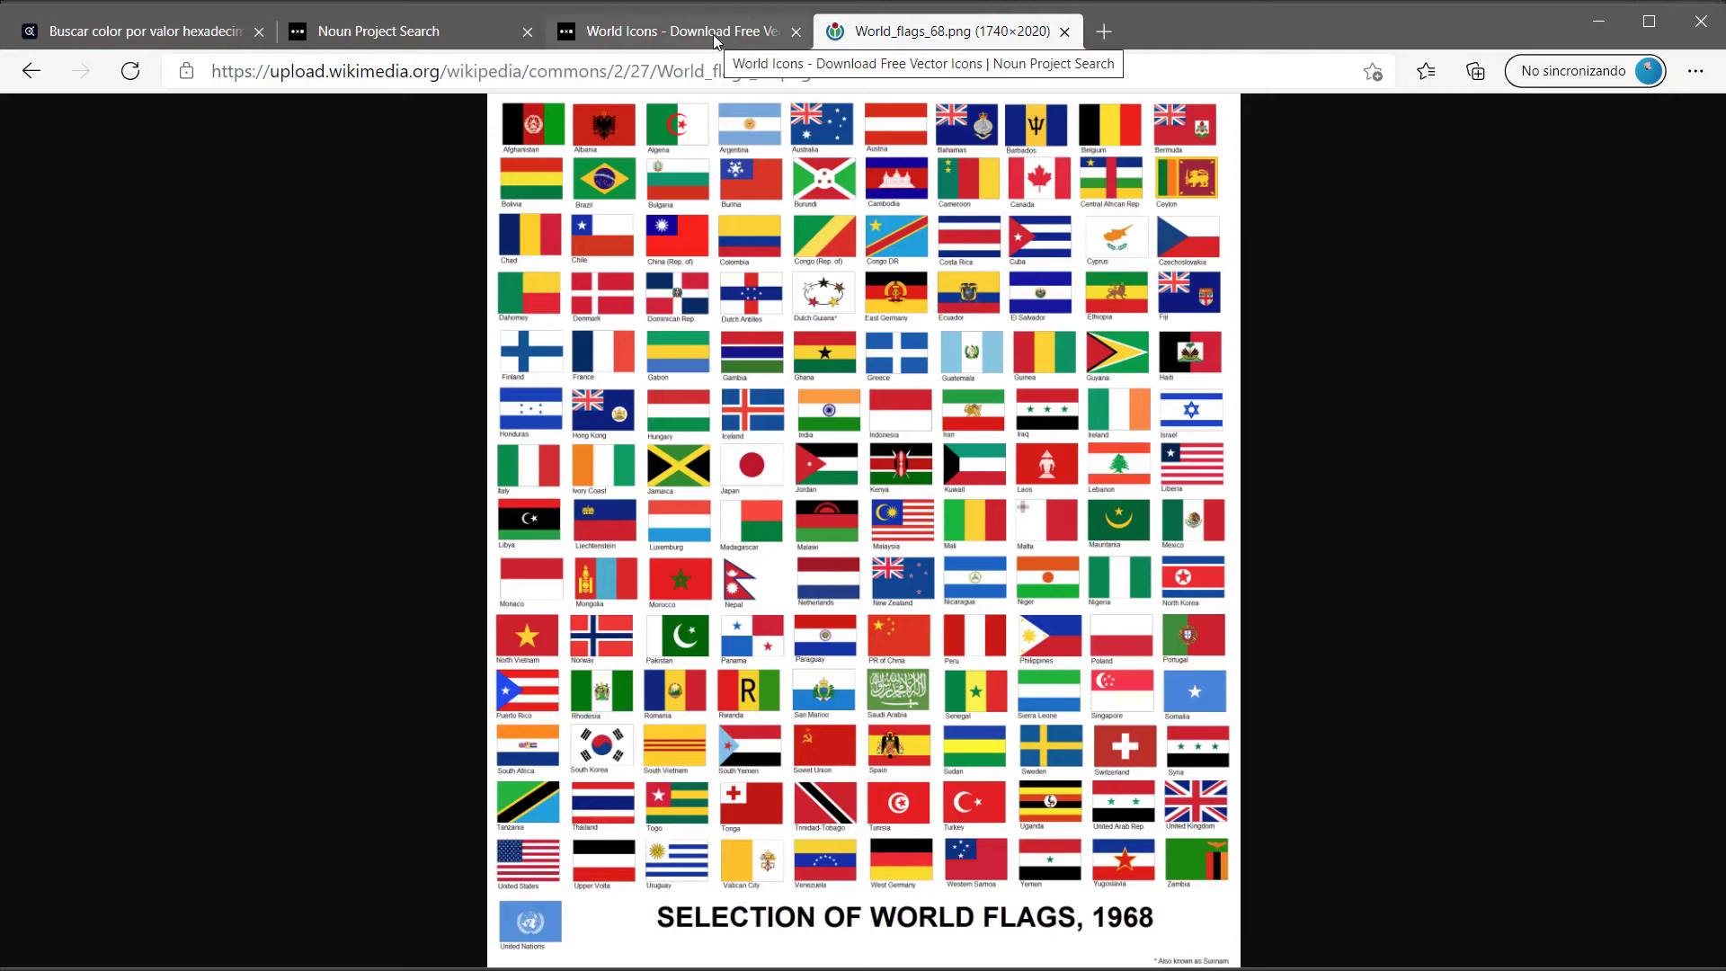
{"action": "left_click", "coordinate": [31, 71]}
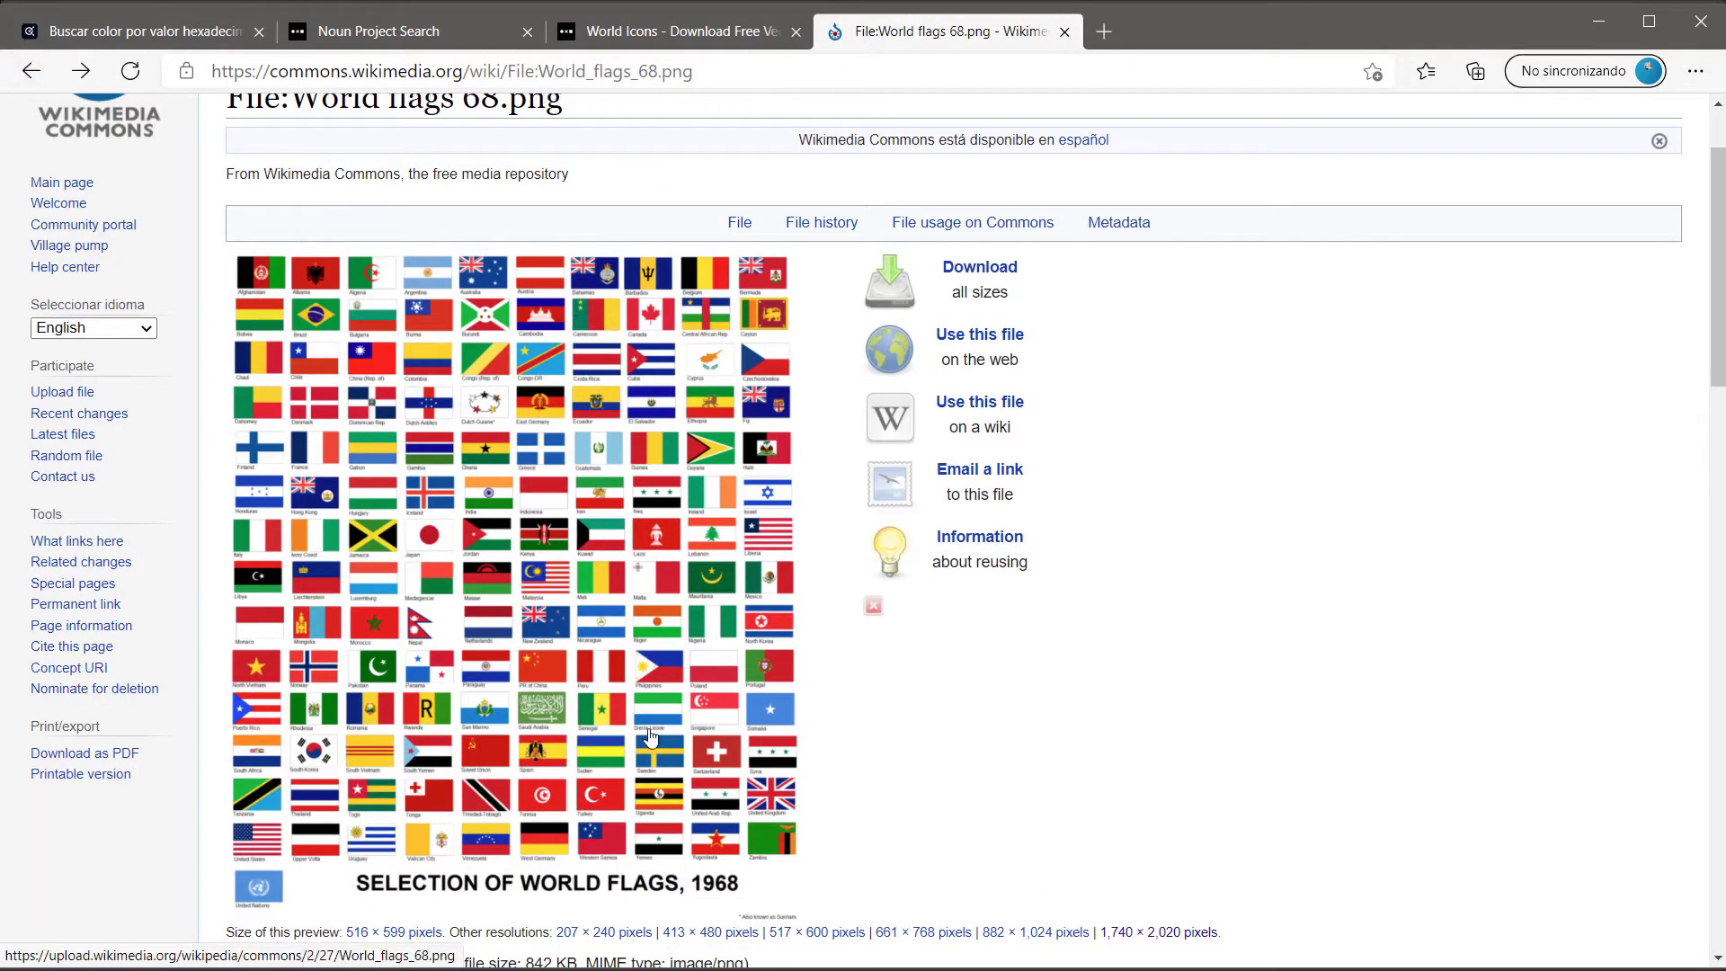
Scroll through the Licensing section and highlight the attribution condition text
{"action": "scroll", "coordinate": [682, 733], "scroll_direction": "down", "scroll_amount": 1}
{"action": "scroll", "coordinate": [681, 733], "scroll_direction": "up", "scroll_amount": 1}
{"action": "scroll", "coordinate": [681, 746], "scroll_direction": "down", "scroll_amount": 3}
{"action": "scroll", "coordinate": [677, 759], "scroll_direction": "up", "scroll_amount": 3}
{"action": "scroll", "coordinate": [600, 612], "scroll_direction": "down", "scroll_amount": 6}
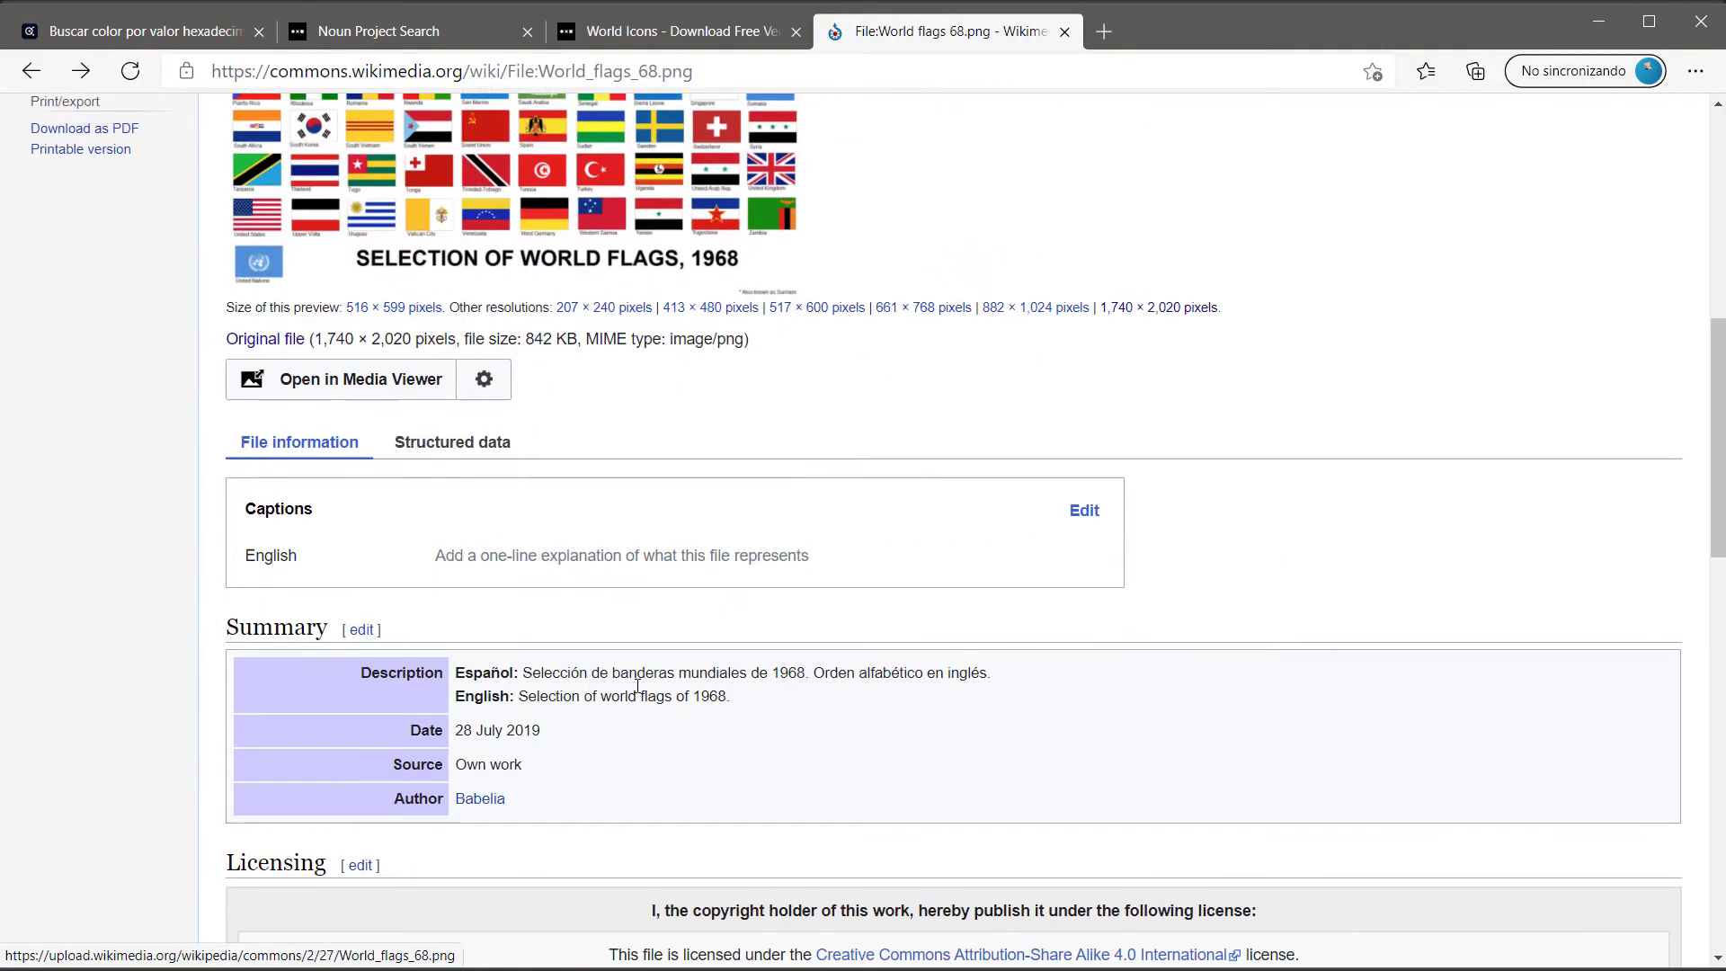
{"action": "scroll", "coordinate": [630, 643], "scroll_direction": "down", "scroll_amount": 3}
{"action": "scroll", "coordinate": [660, 672], "scroll_direction": "down", "scroll_amount": 3}
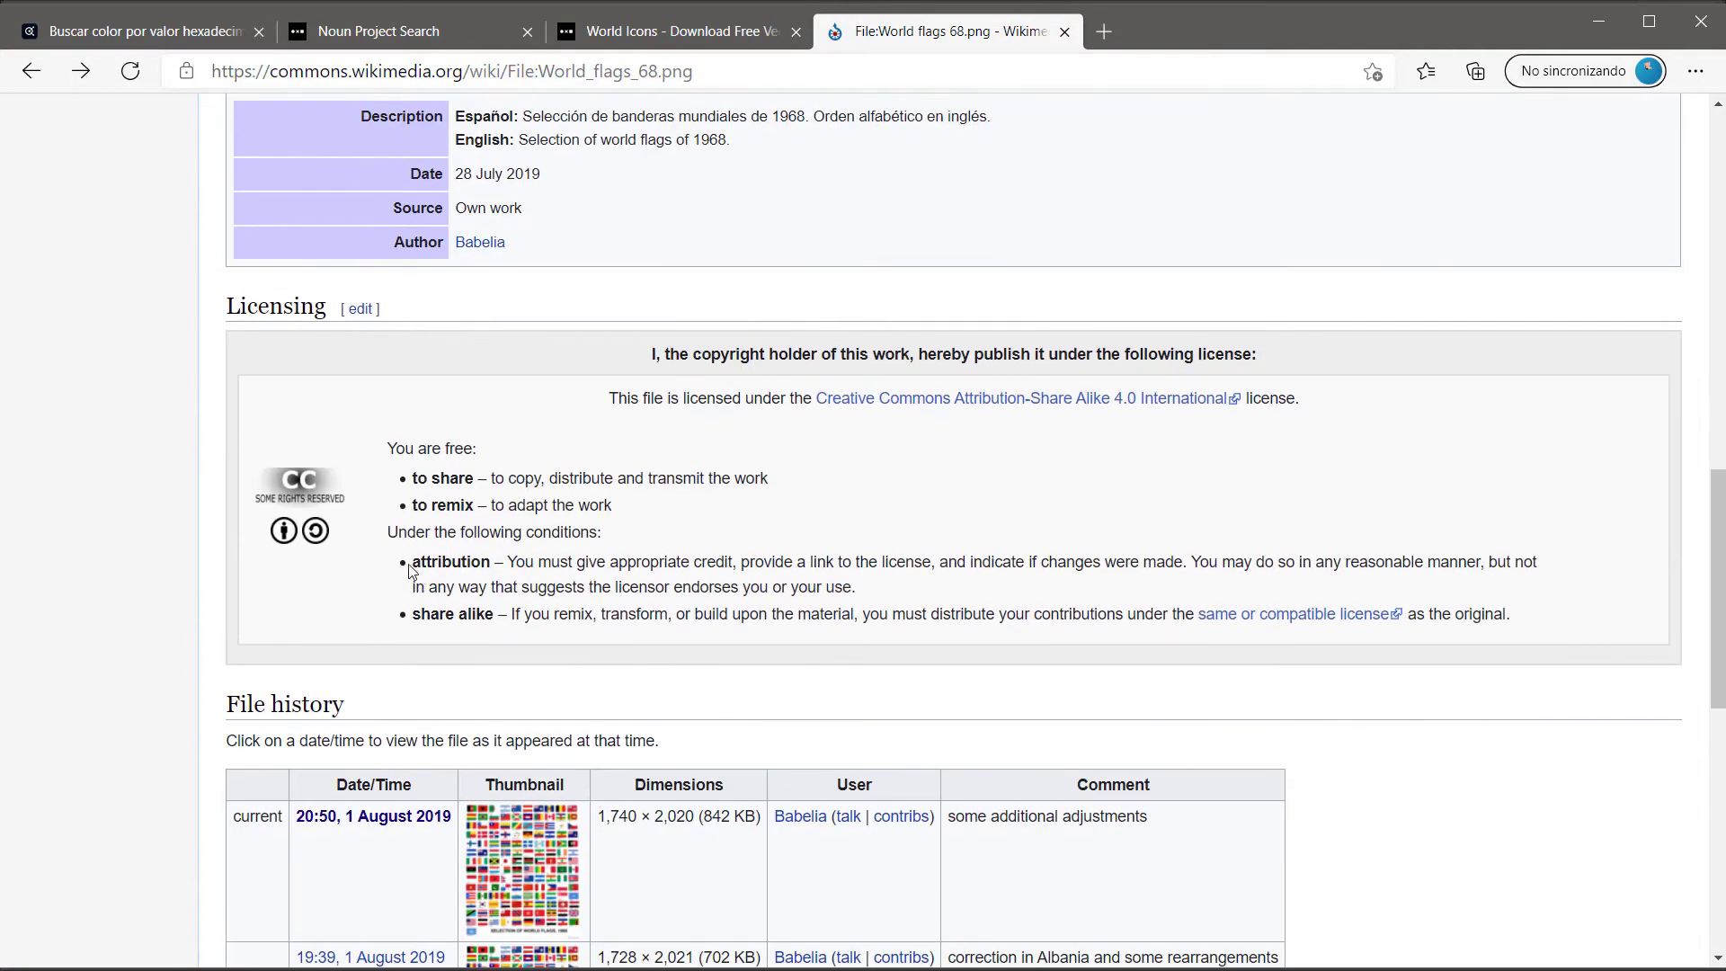
{"action": "left_click_drag", "start_coordinate": [409, 570], "coordinate": [888, 595]}
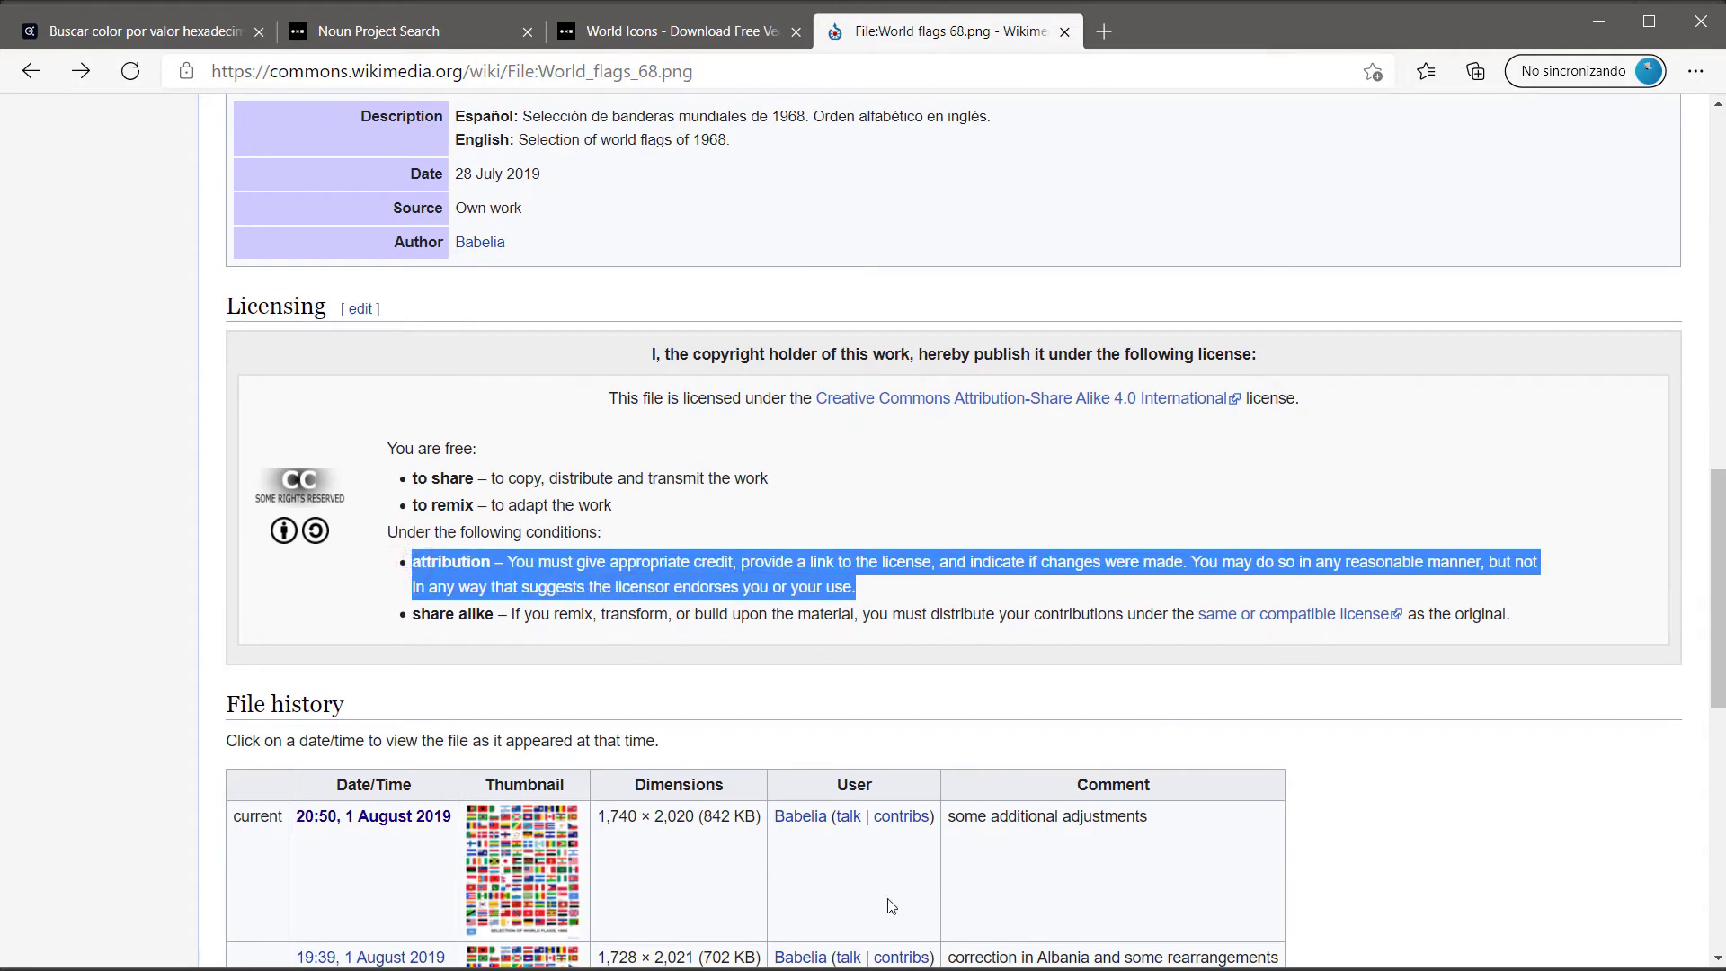
{"action": "scroll", "coordinate": [895, 899], "scroll_direction": "down", "scroll_amount": 2}
{"action": "scroll", "coordinate": [894, 904], "scroll_direction": "up", "scroll_amount": 9}
{"action": "scroll", "coordinate": [897, 908], "scroll_direction": "up", "scroll_amount": 5}
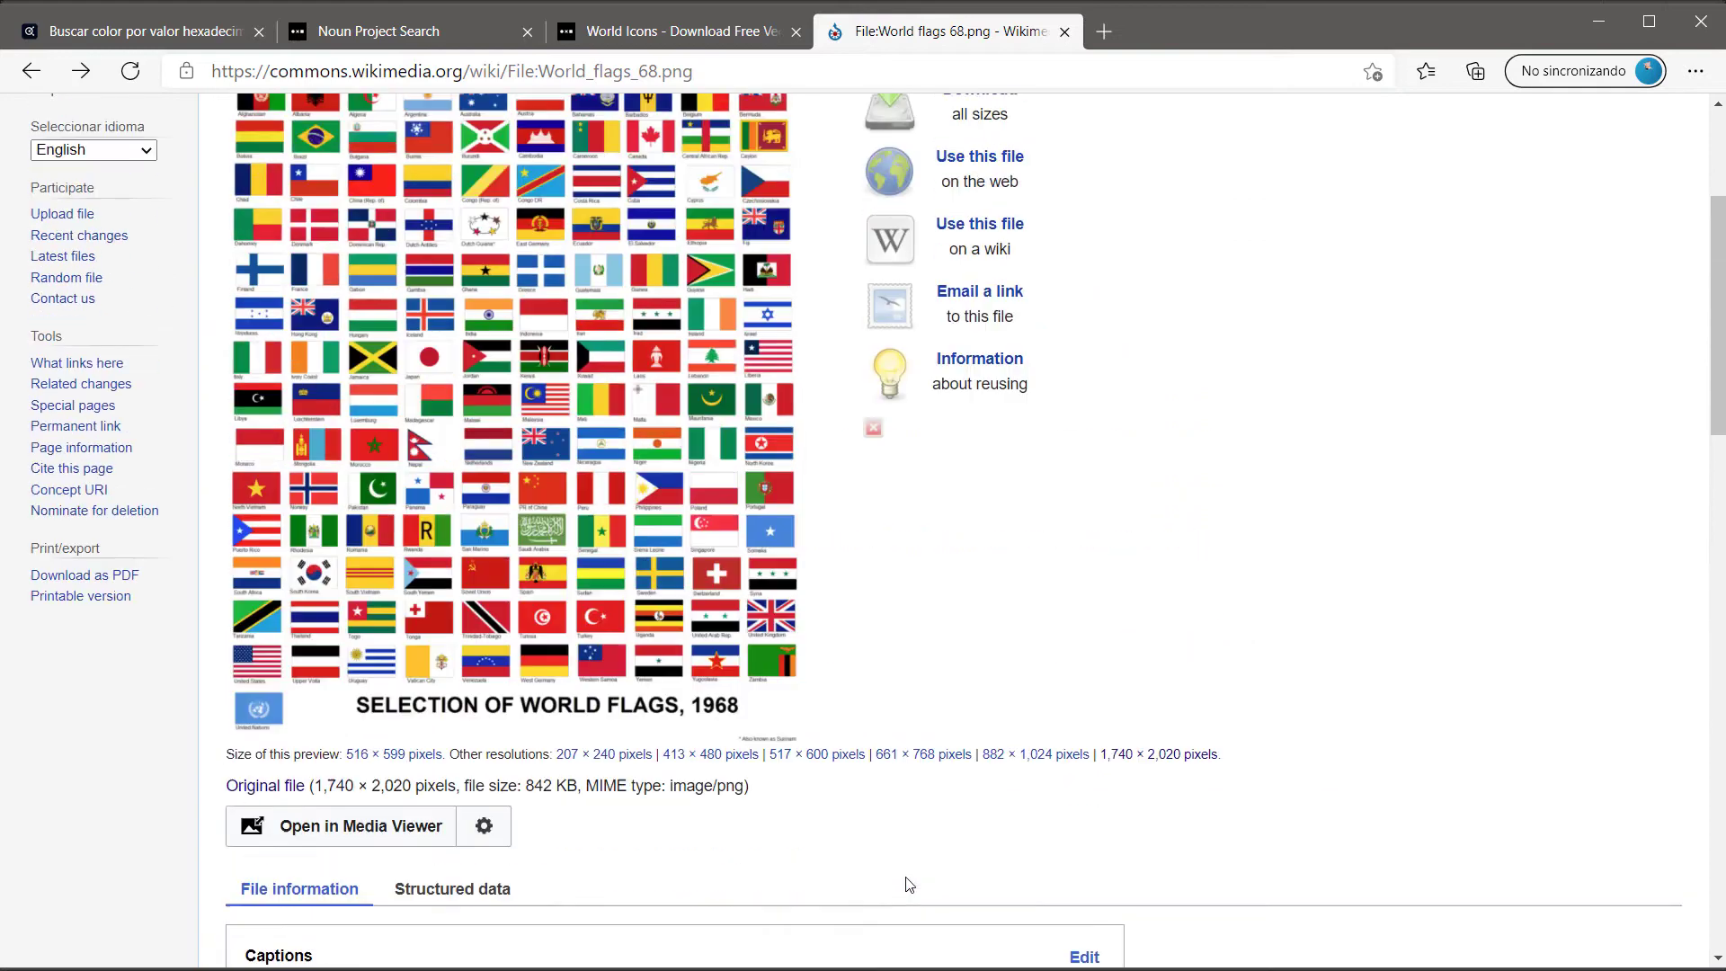
{"action": "scroll", "coordinate": [899, 912], "scroll_direction": "down", "scroll_amount": 1}
{"action": "scroll", "coordinate": [879, 732], "scroll_direction": "up", "scroll_amount": 1}
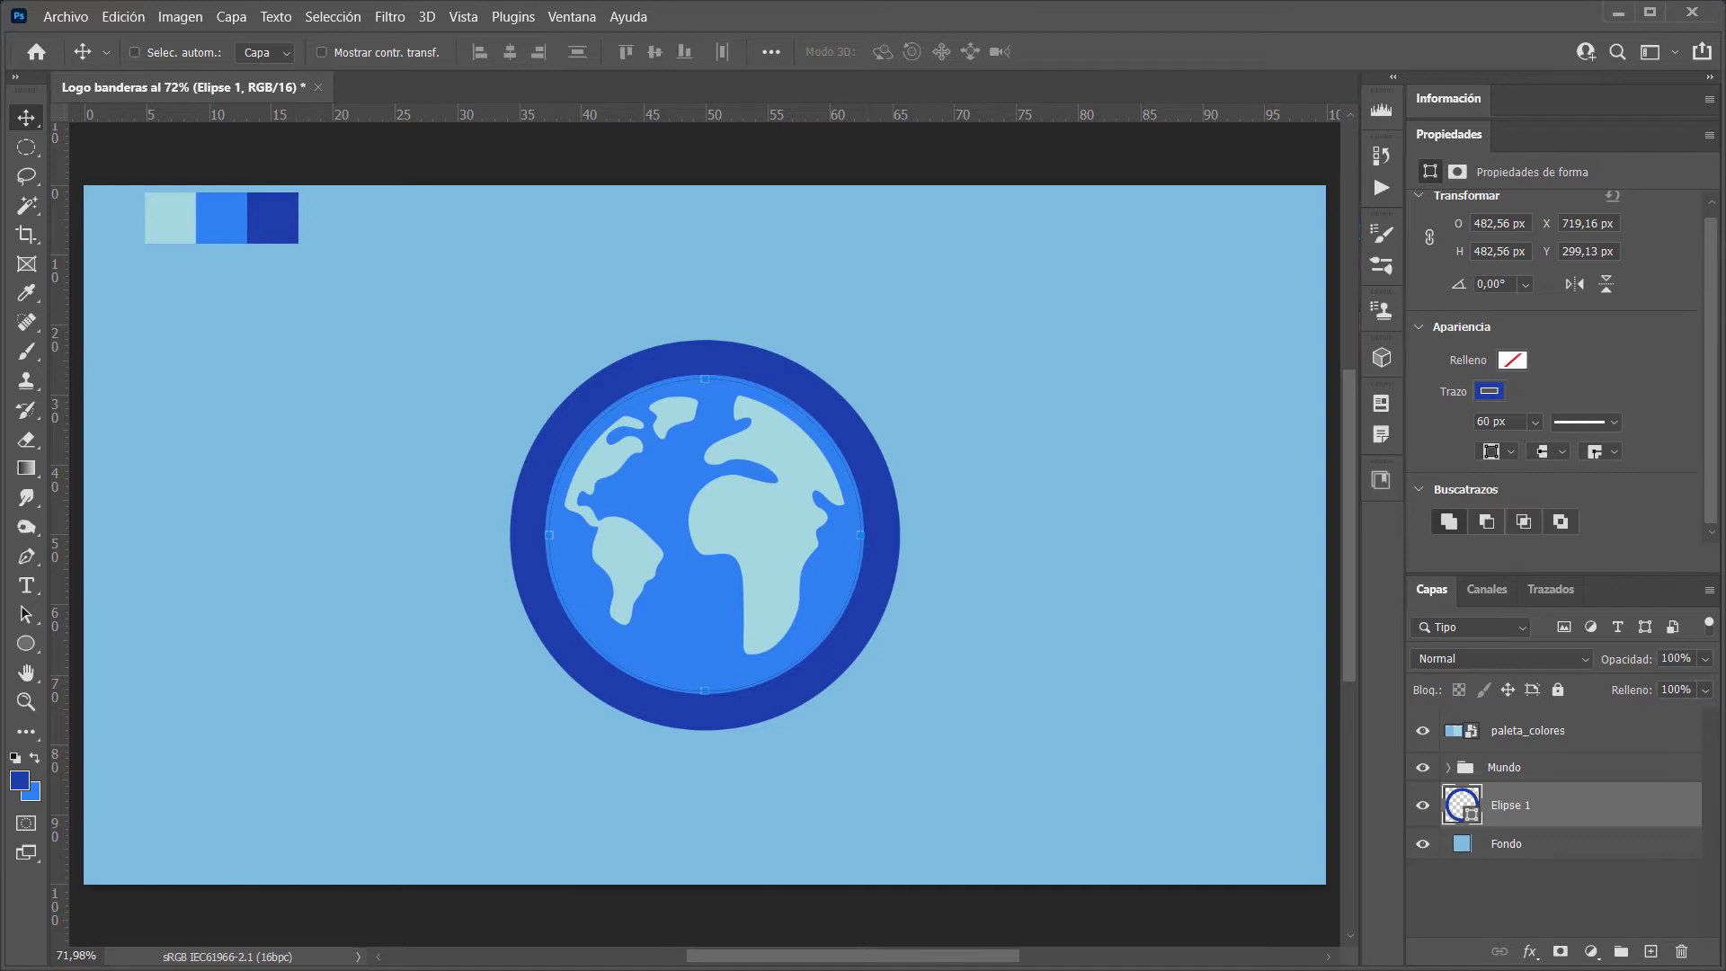
Drag banderas_español.png from the proyecto logo folder onto Photoshop's tab bar
{"action": "left_click_drag", "start_coordinate": [1725, 235], "coordinate": [1527, 235]}
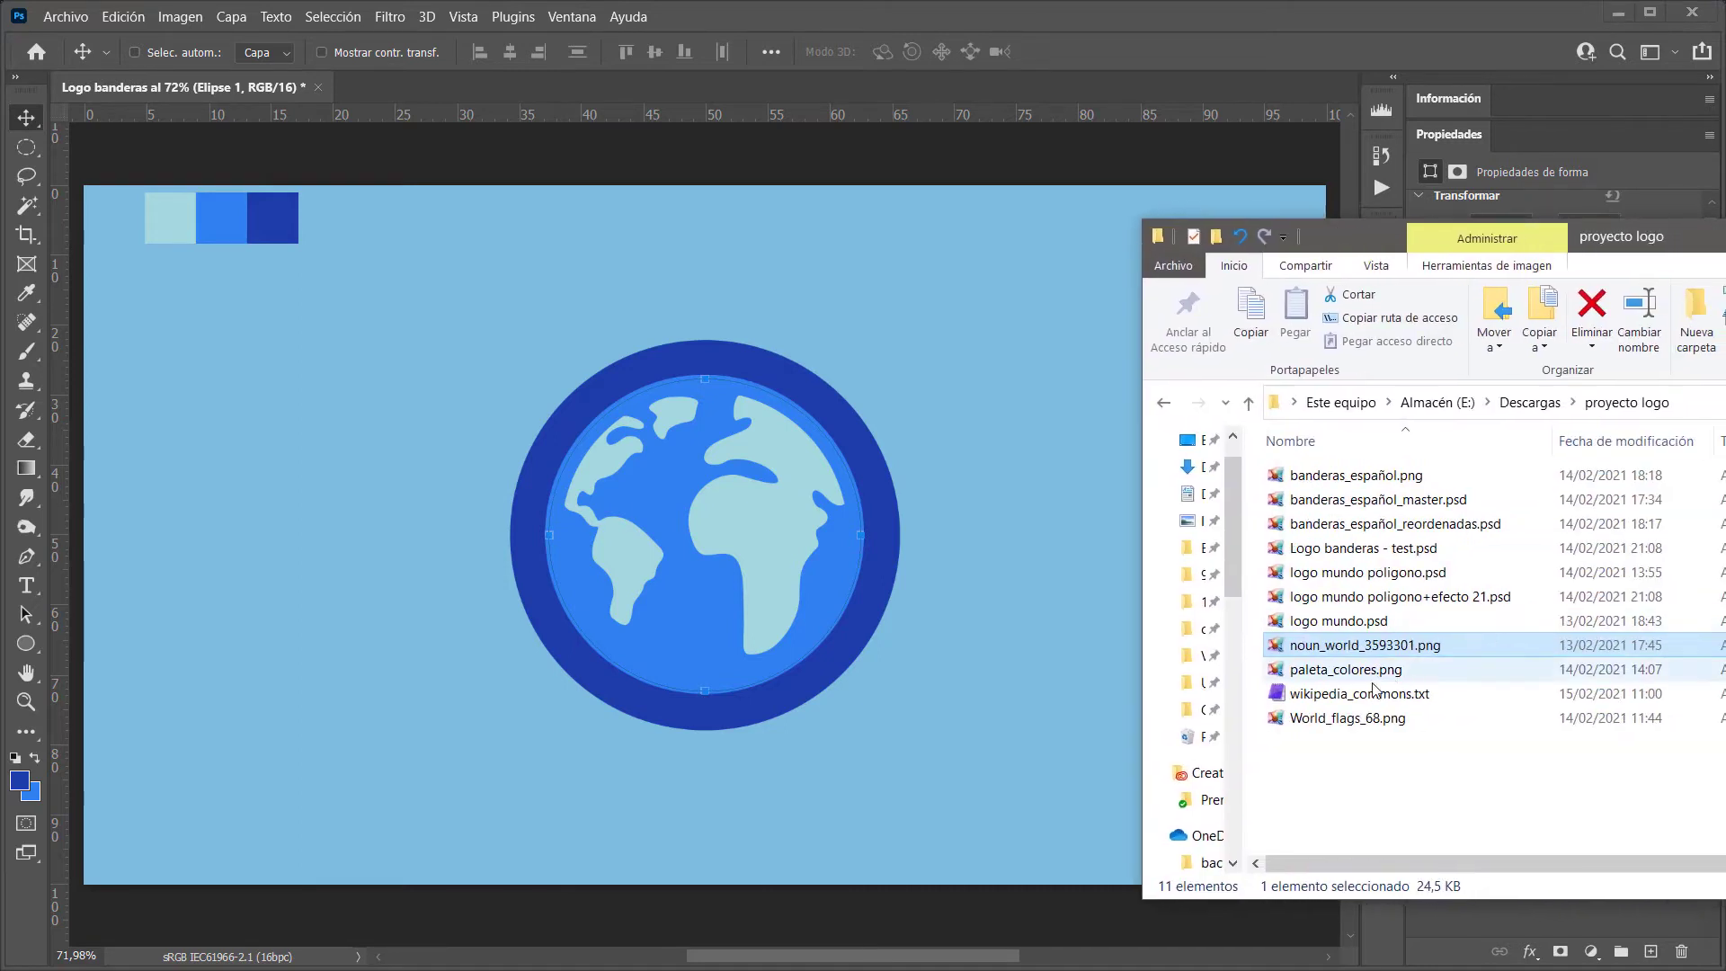
{"action": "left_click", "coordinate": [1364, 482]}
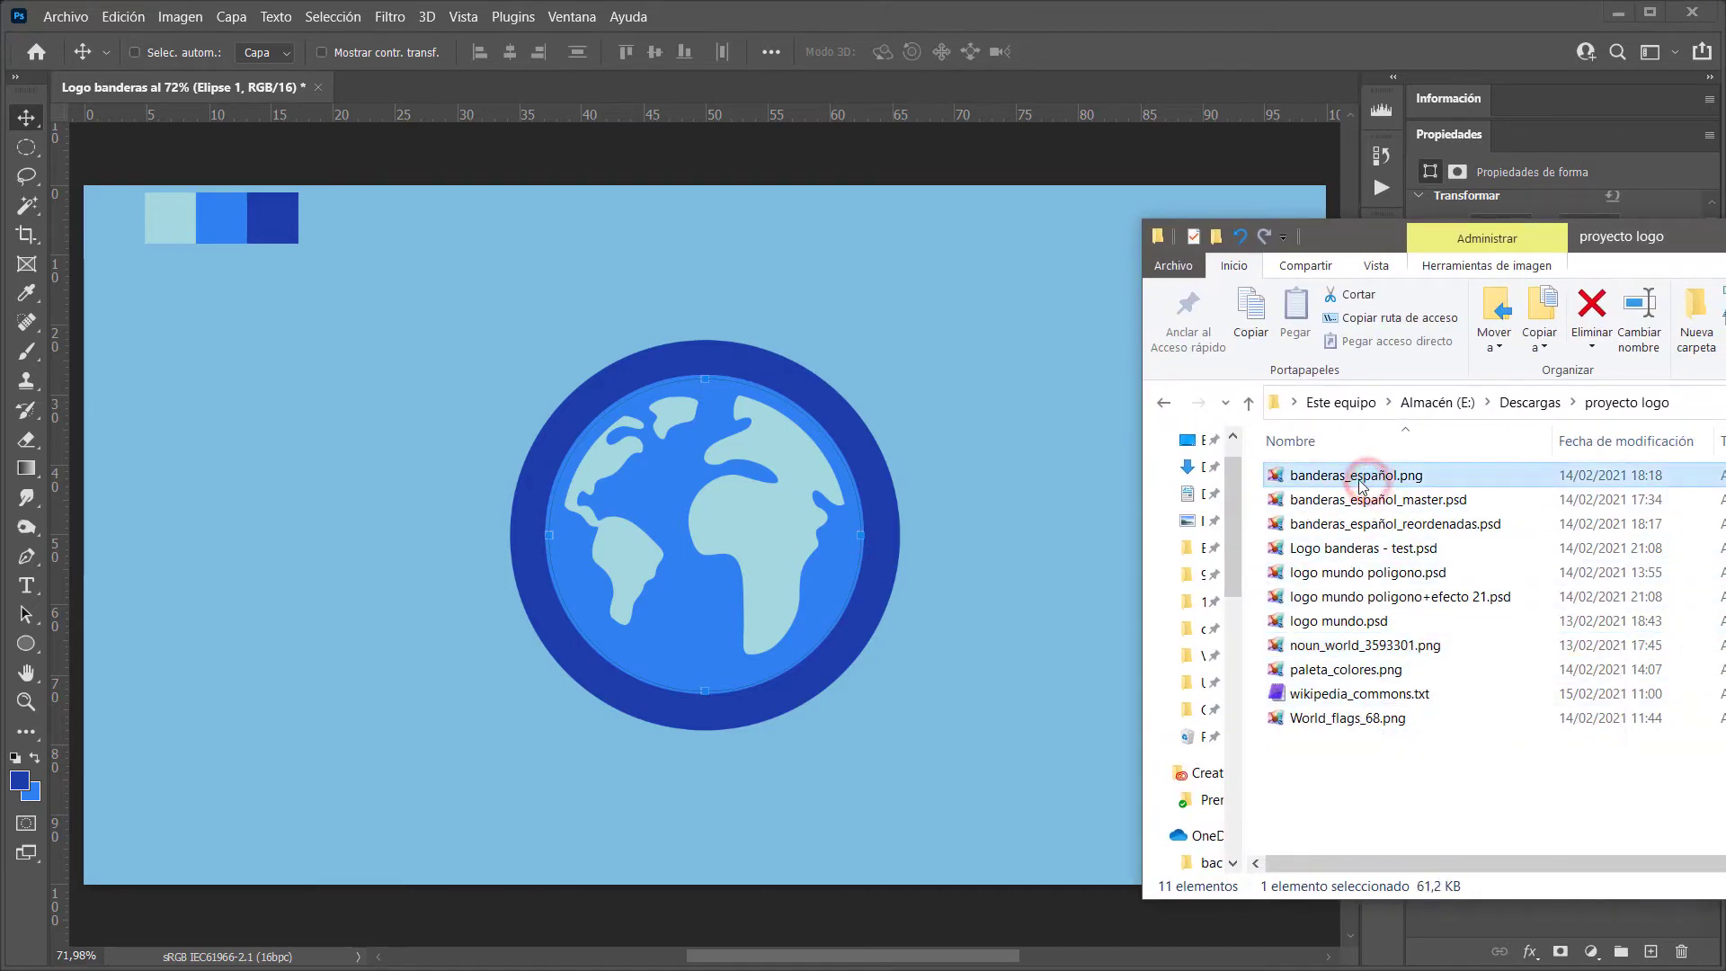
{"action": "mouse_move", "coordinate": [1364, 481]}
{"action": "left_mouse_down"}
{"action": "mouse_move", "coordinate": [780, 480]}
{"action": "mouse_move", "coordinate": [786, 537]}
{"action": "mouse_move", "coordinate": [958, 474]}
{"action": "left_mouse_up"}
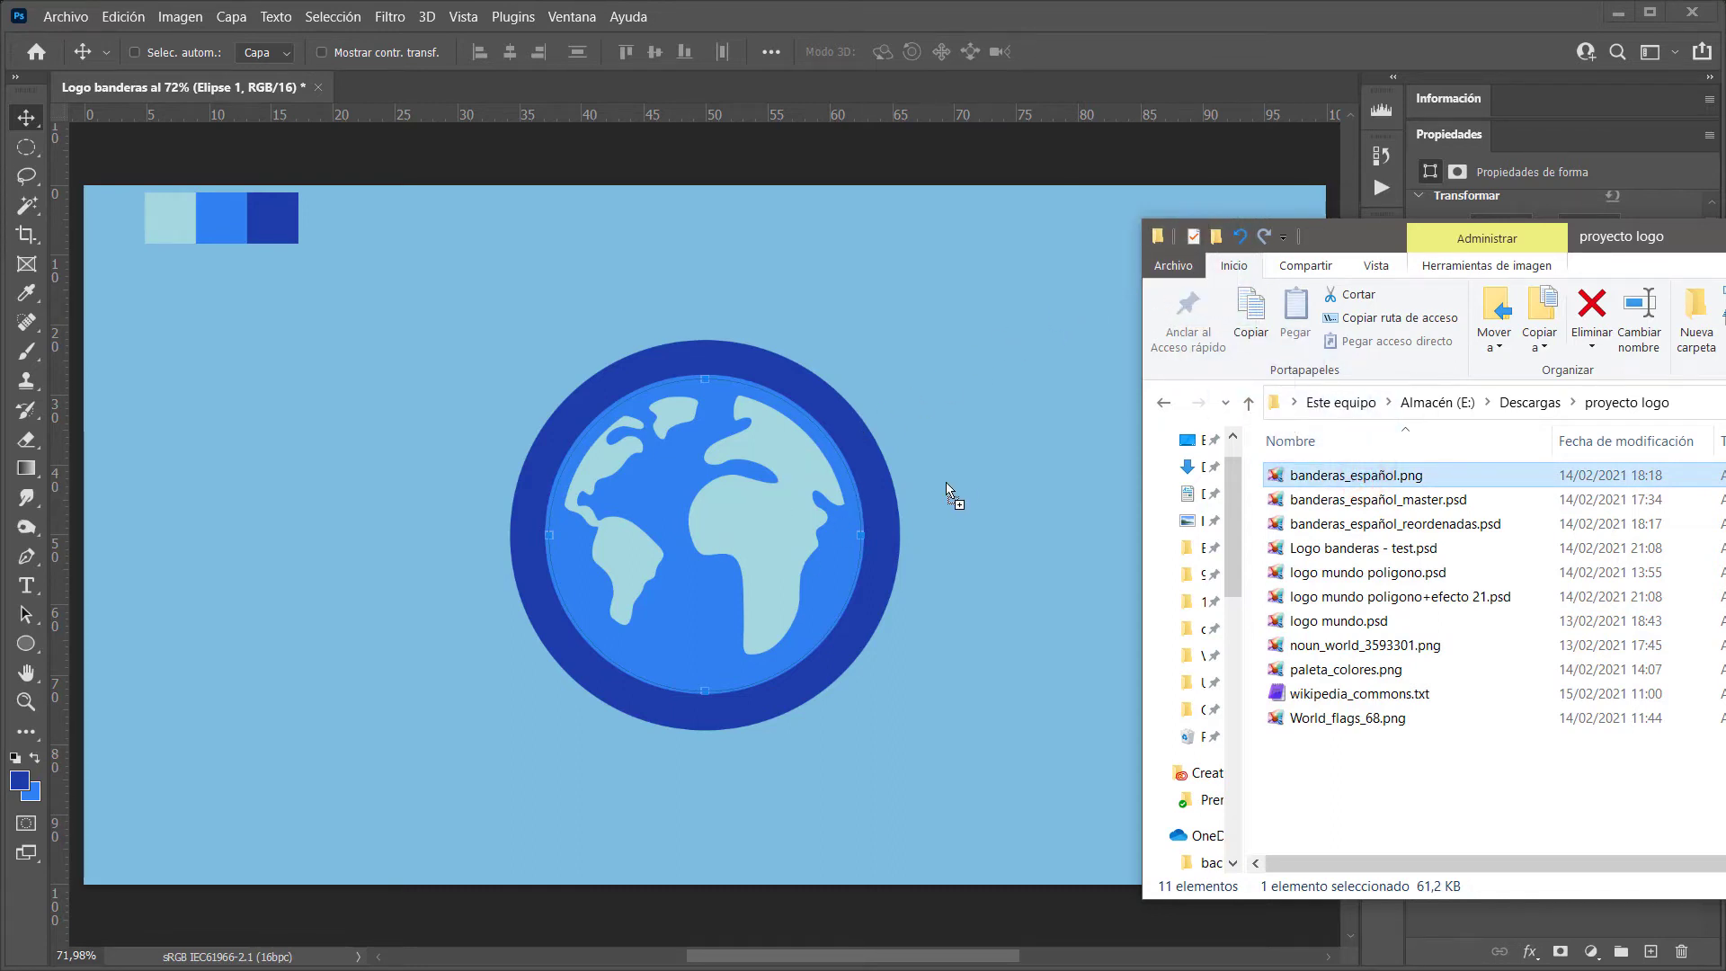
{"action": "left_click_drag", "start_coordinate": [969, 320], "coordinate": [1068, 41]}
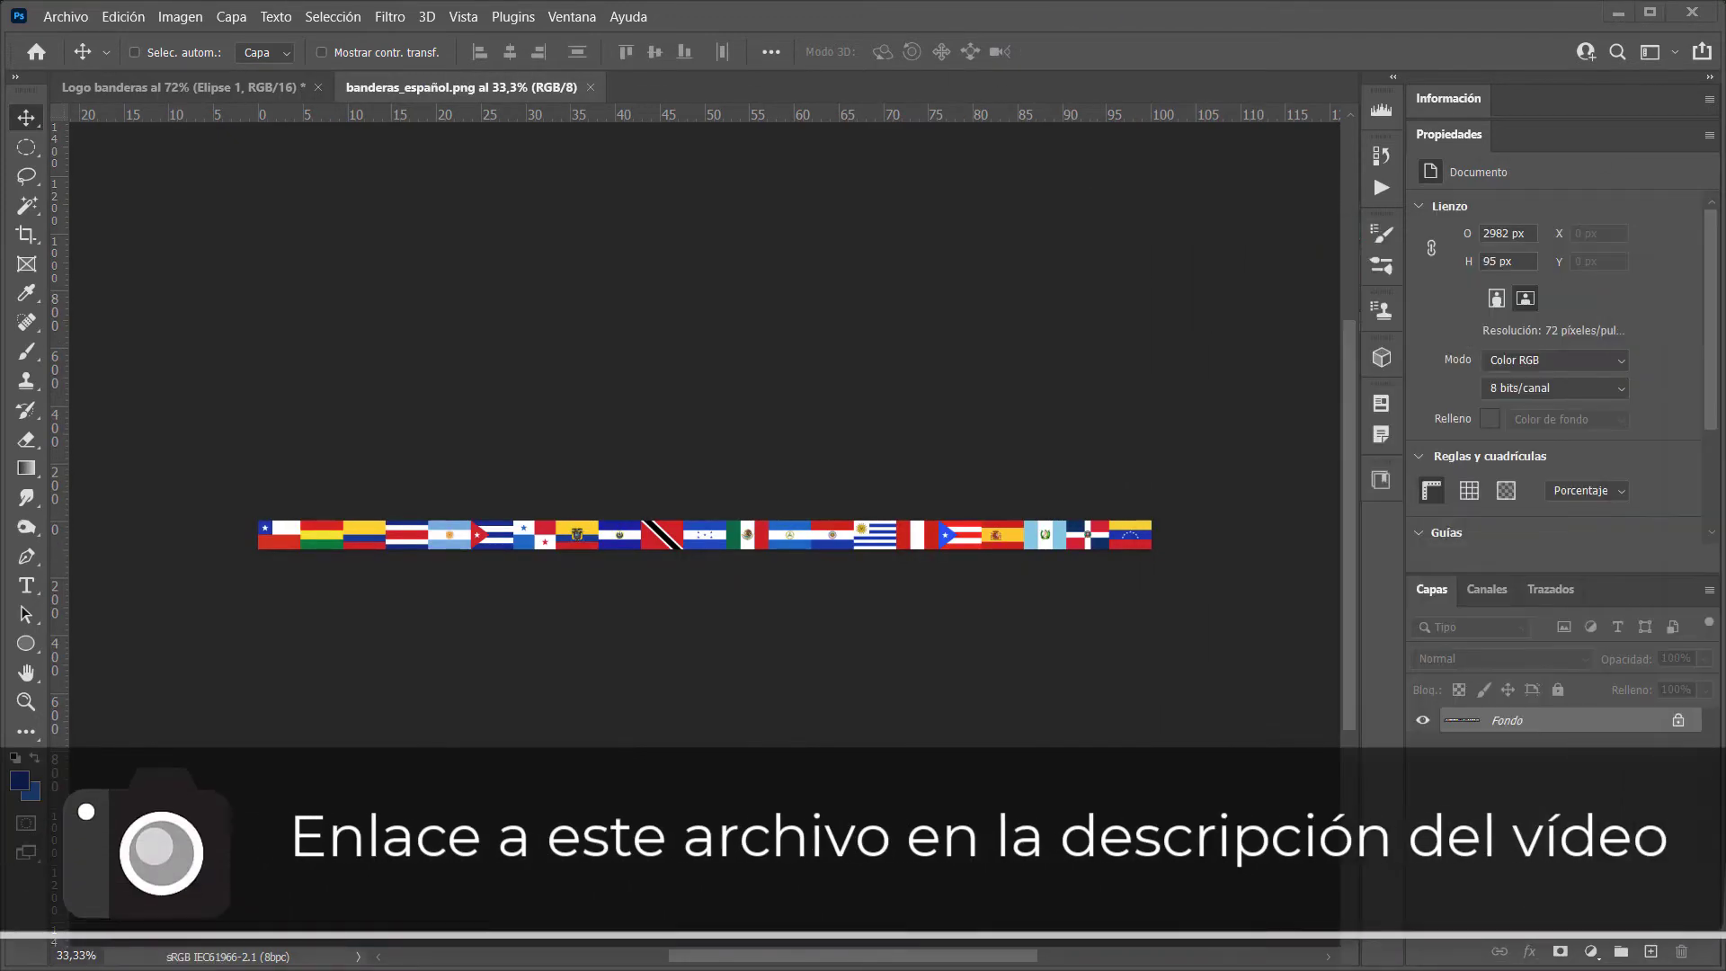
Zoom into the flag strip and unlock the Fondo layer into Capa 0
{"action": "key", "text": "ctrl+space"}
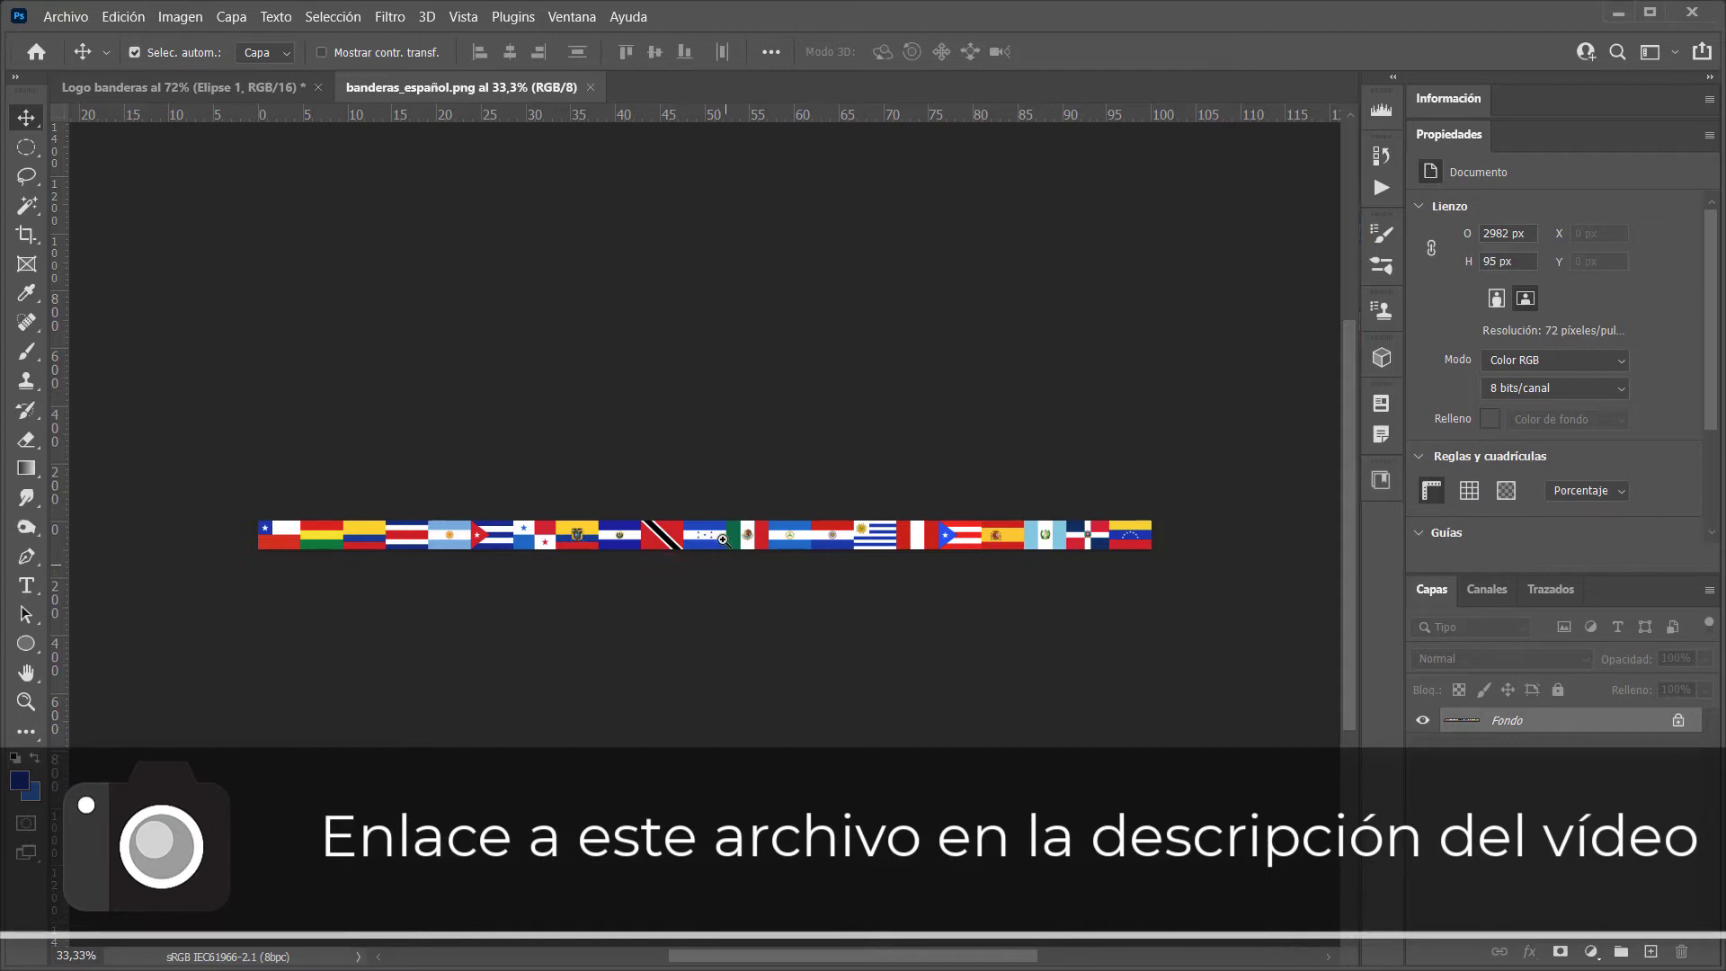
{"action": "left_click_drag", "start_coordinate": [656, 535], "coordinate": [854, 569]}
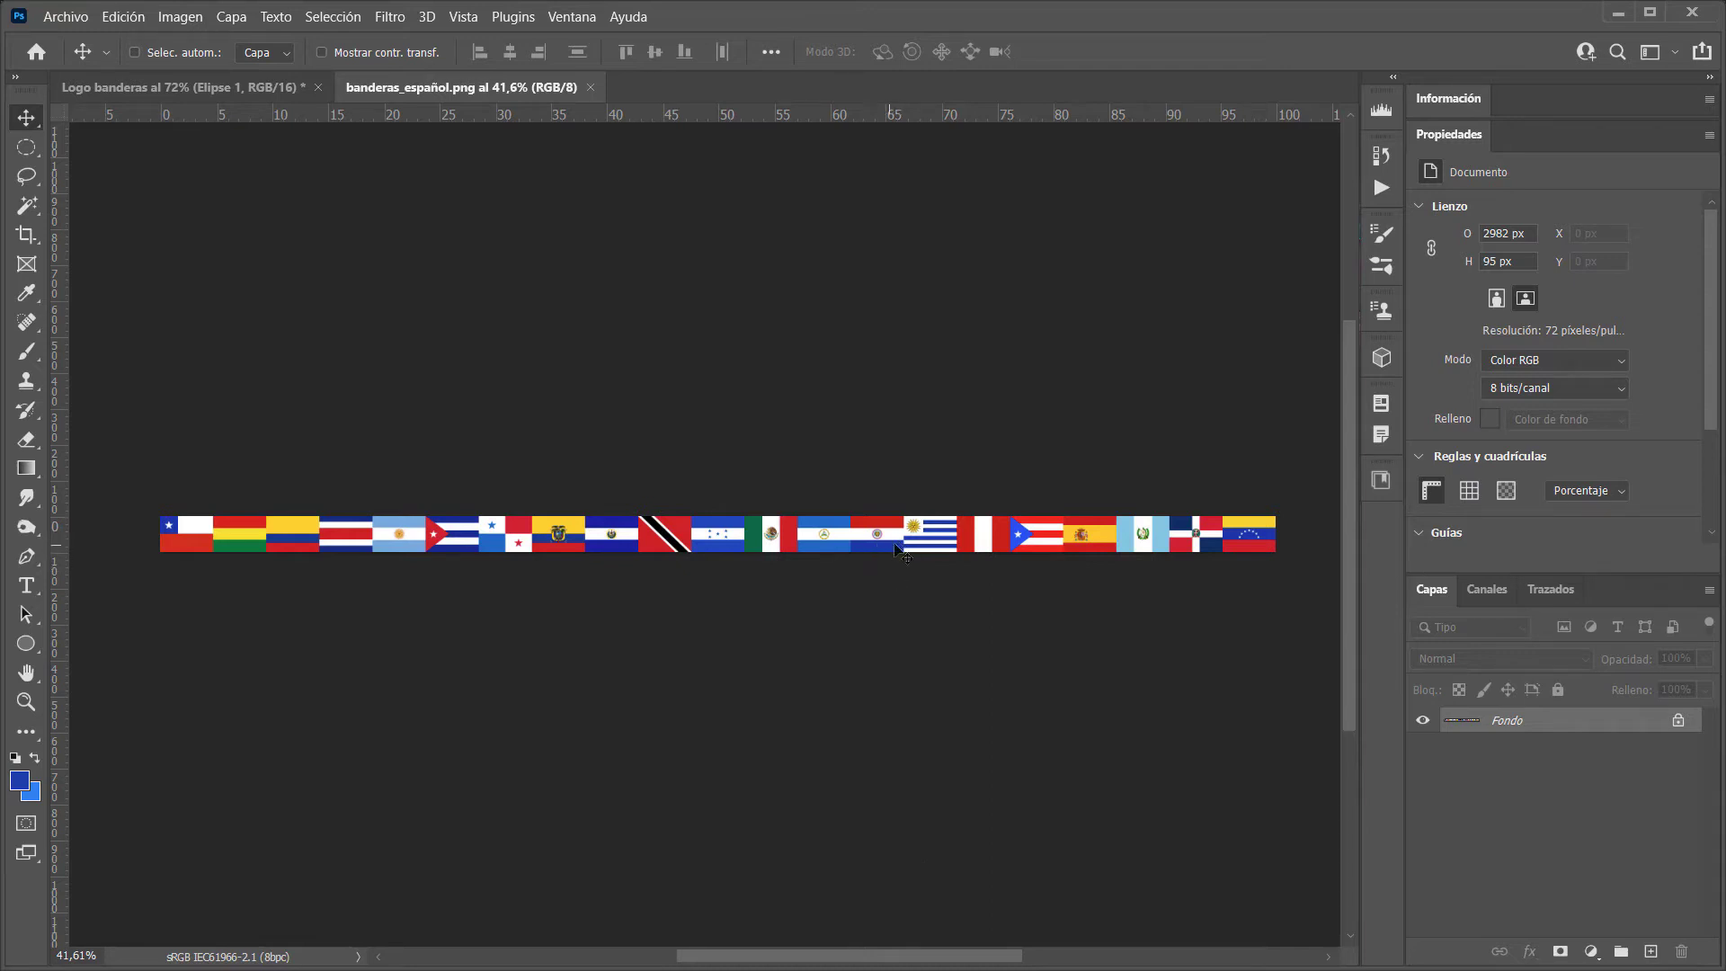
{"action": "left_click", "coordinate": [1679, 721]}
{"action": "left_click", "coordinate": [1573, 741]}
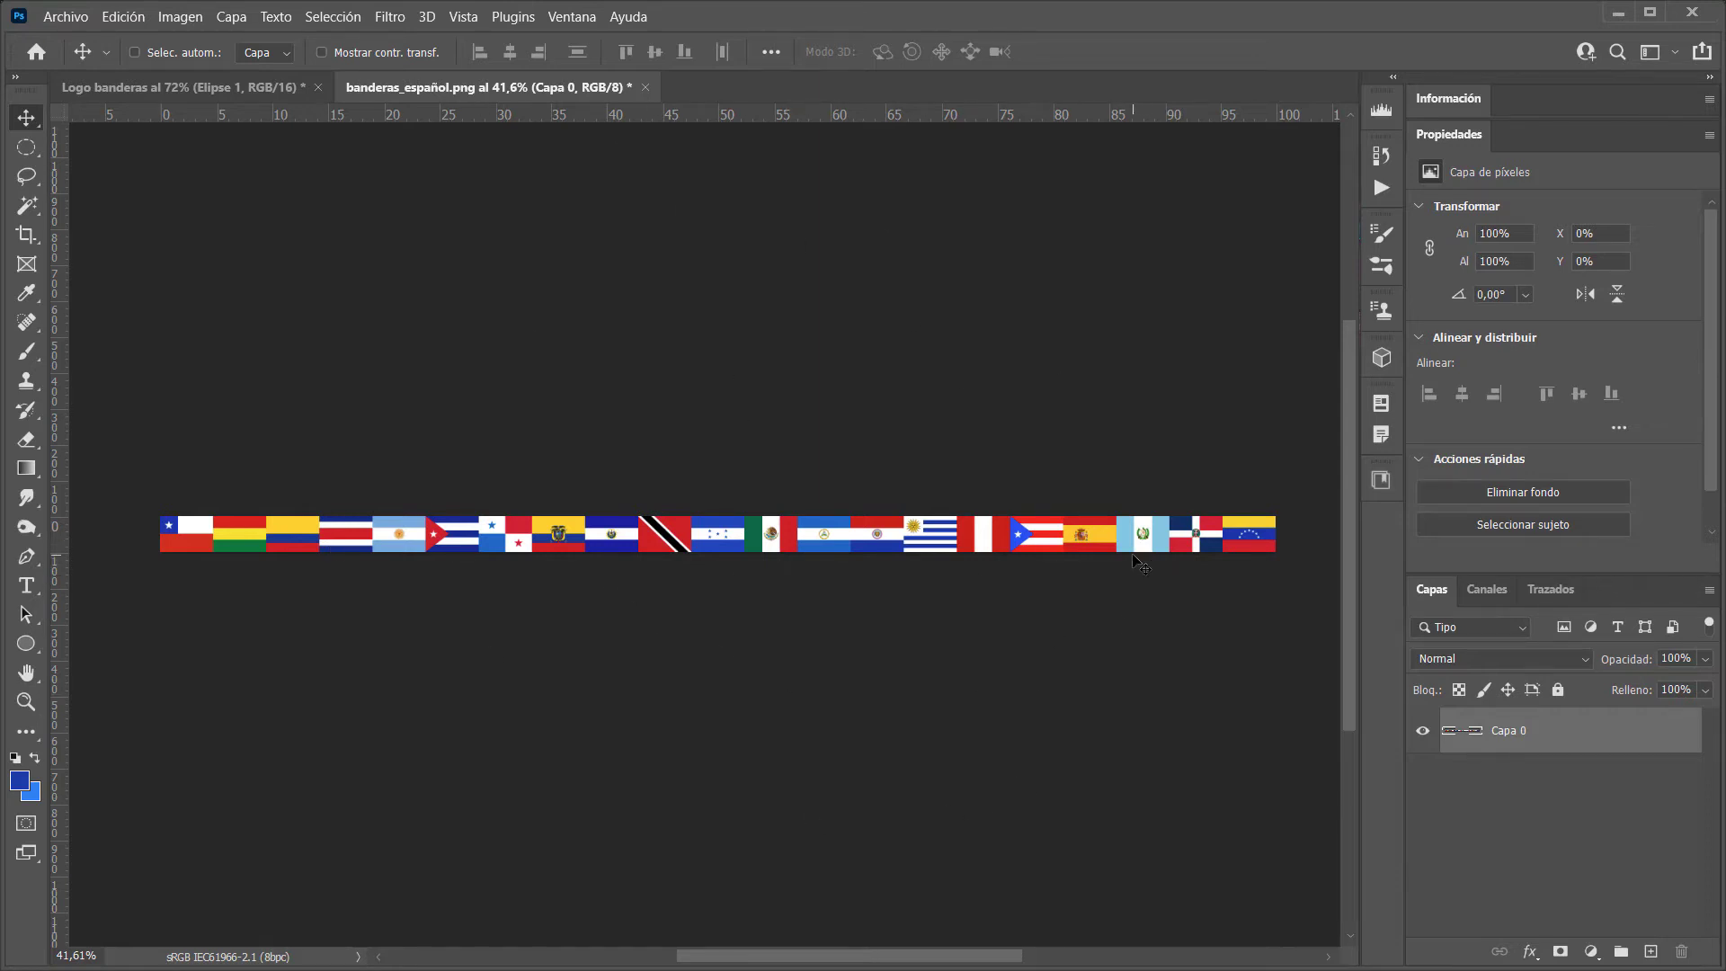
Expand the Información panel and check the strip's 2982×95 px dimensions
{"action": "left_click", "coordinate": [389, 17]}
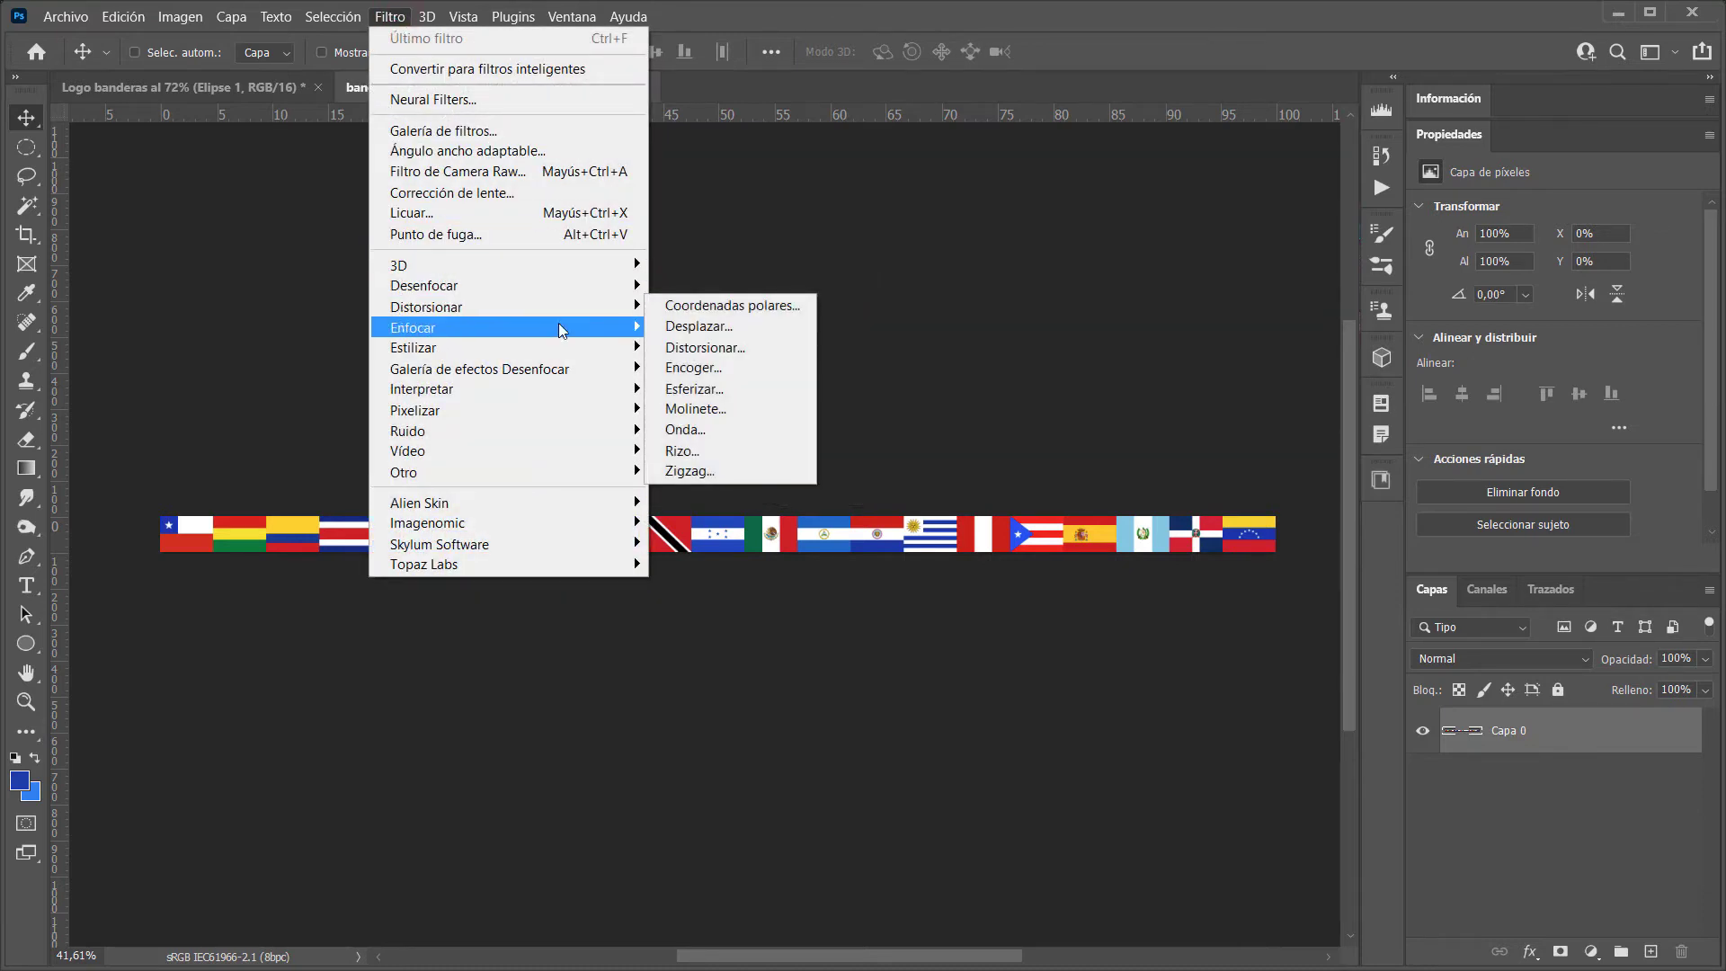
{"action": "mouse_move", "coordinate": [426, 306]}
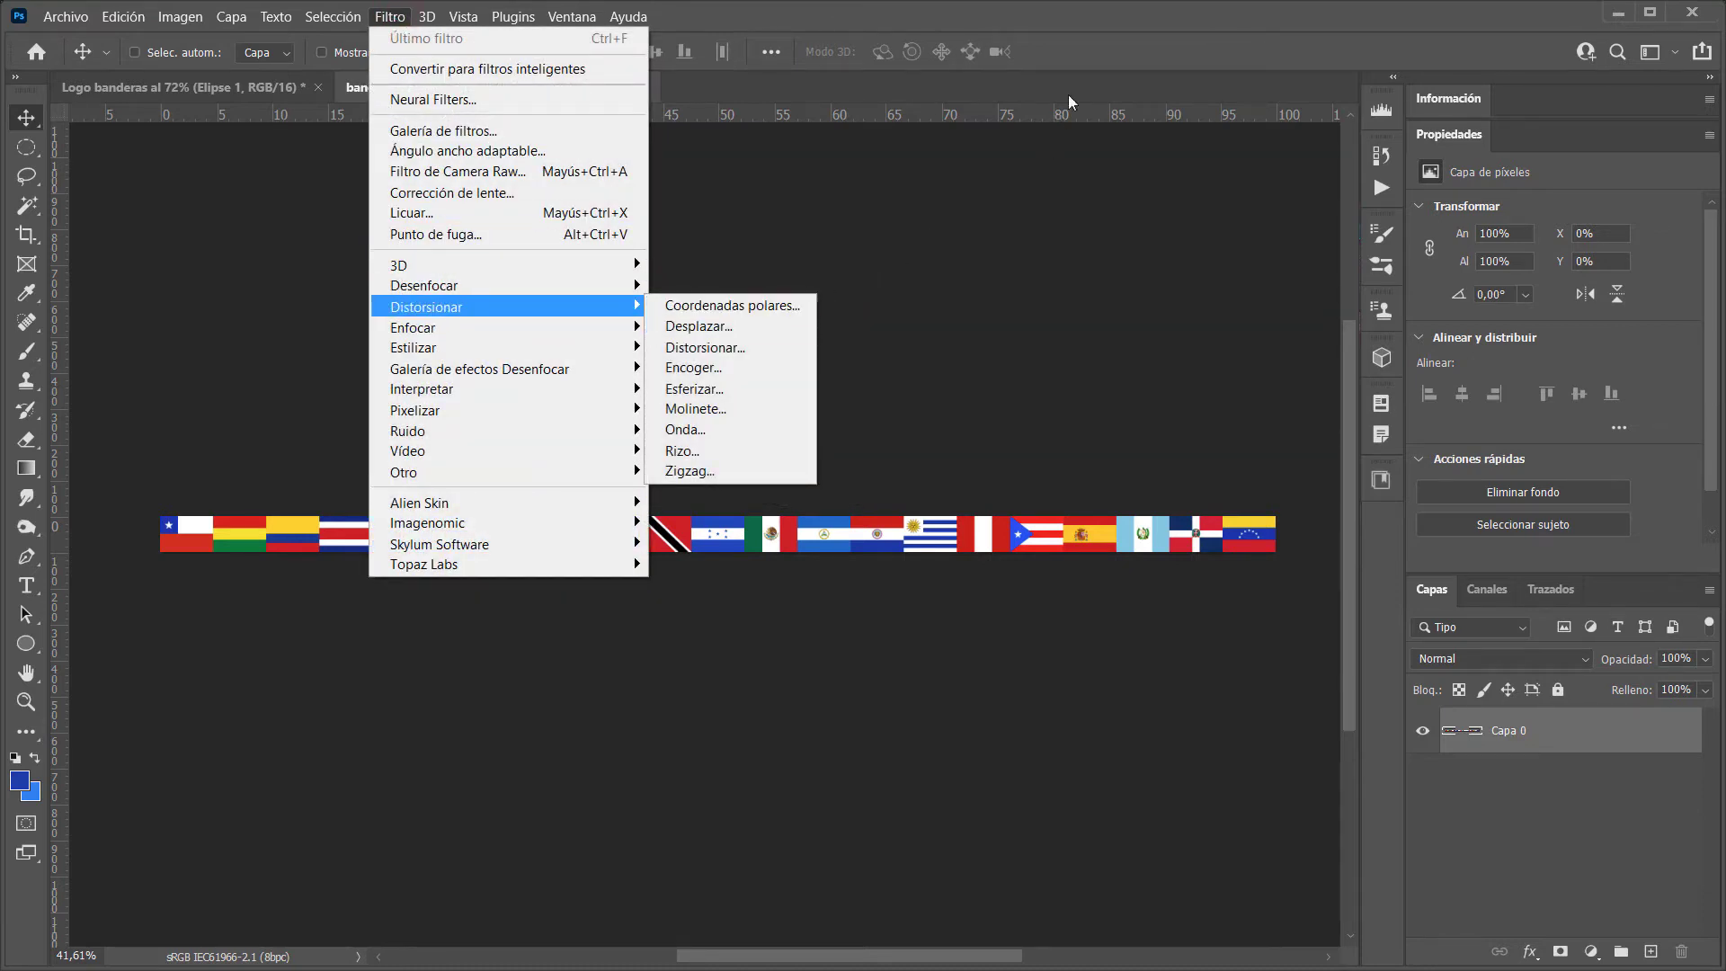
{"action": "left_click", "coordinate": [1104, 24]}
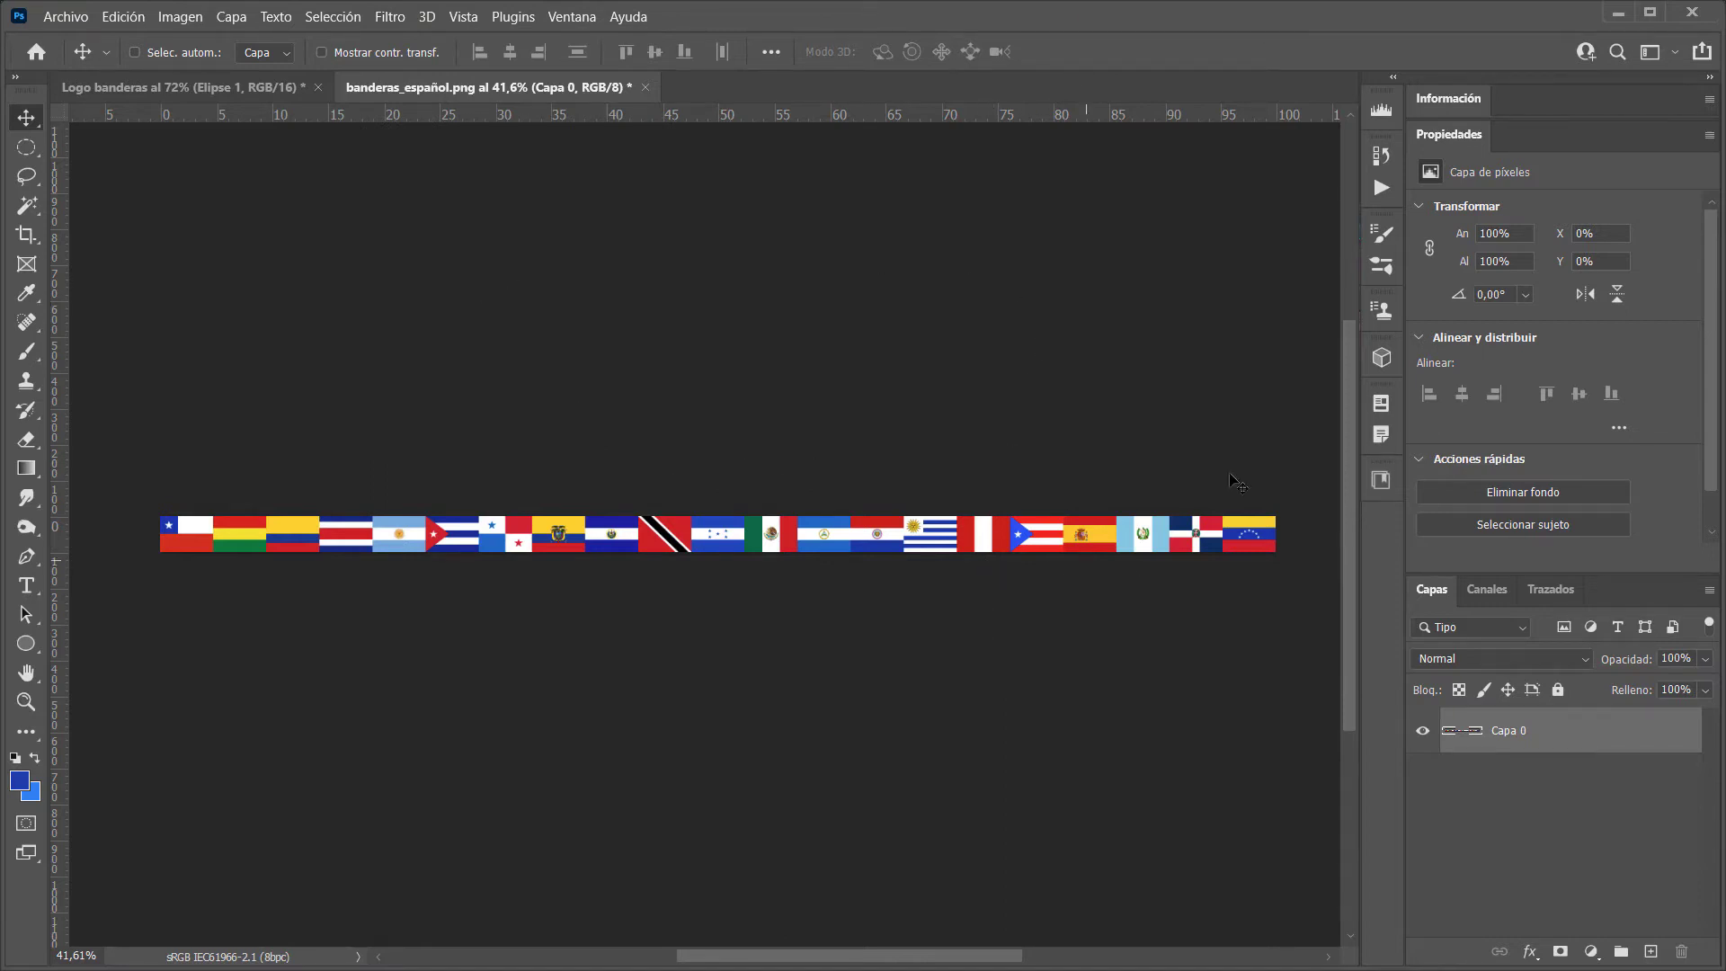
{"action": "left_click", "coordinate": [1456, 103]}
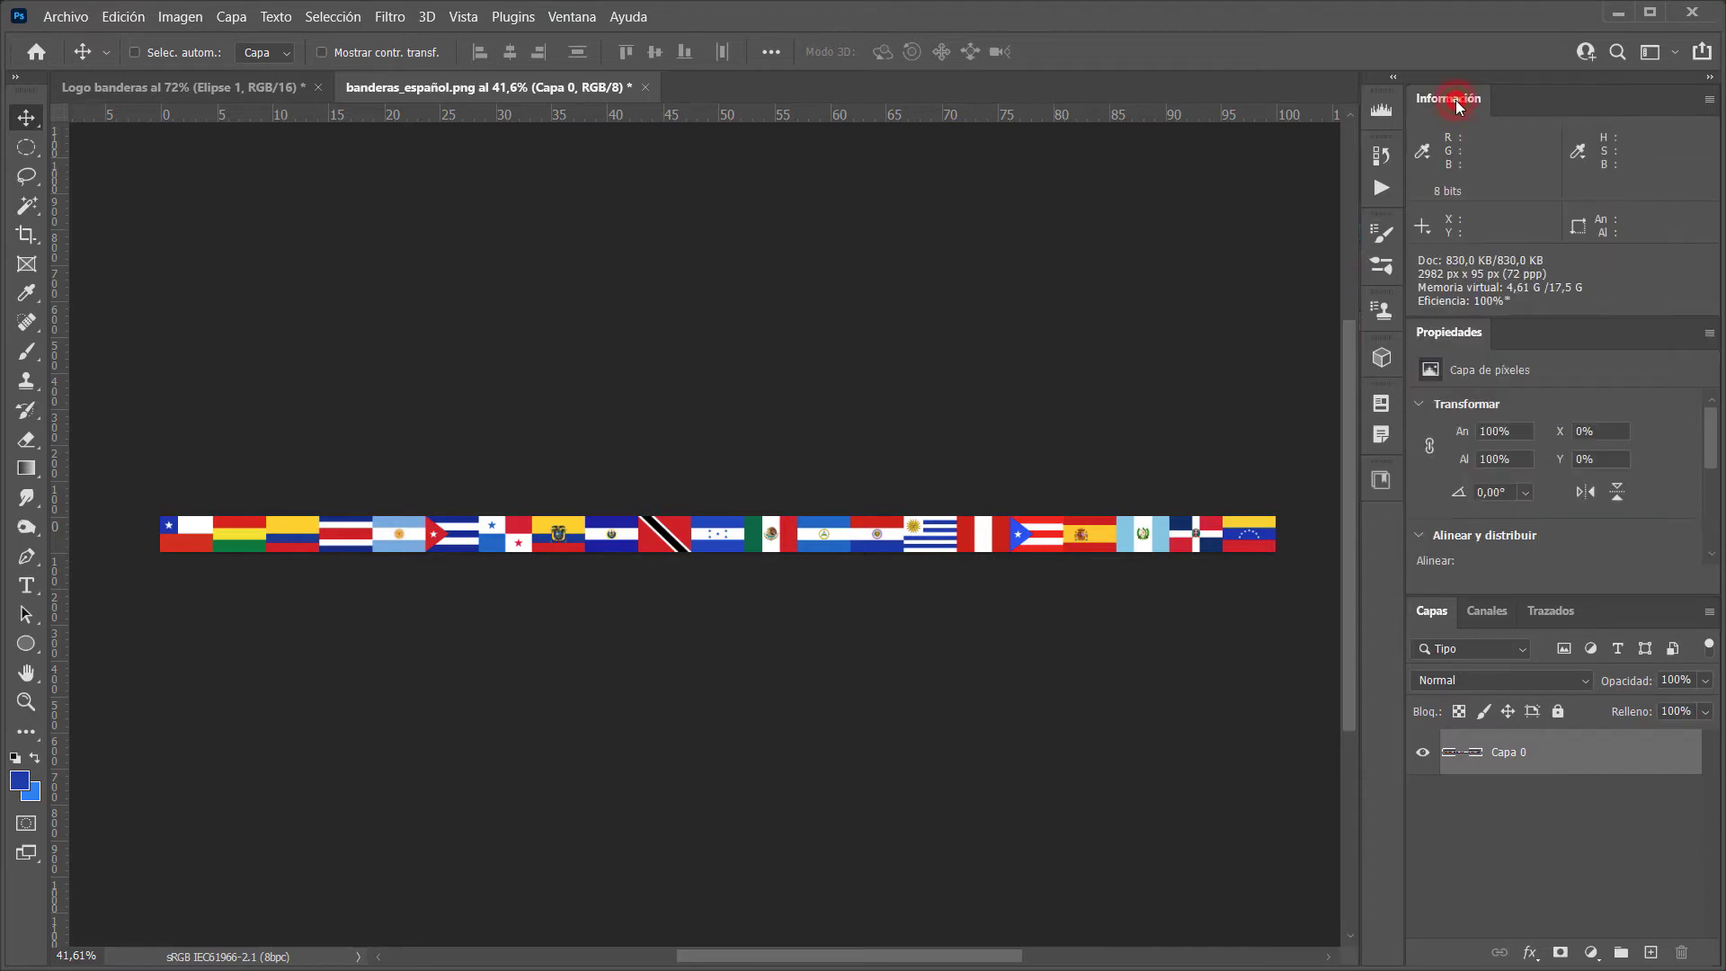
{"action": "left_click", "coordinate": [572, 17]}
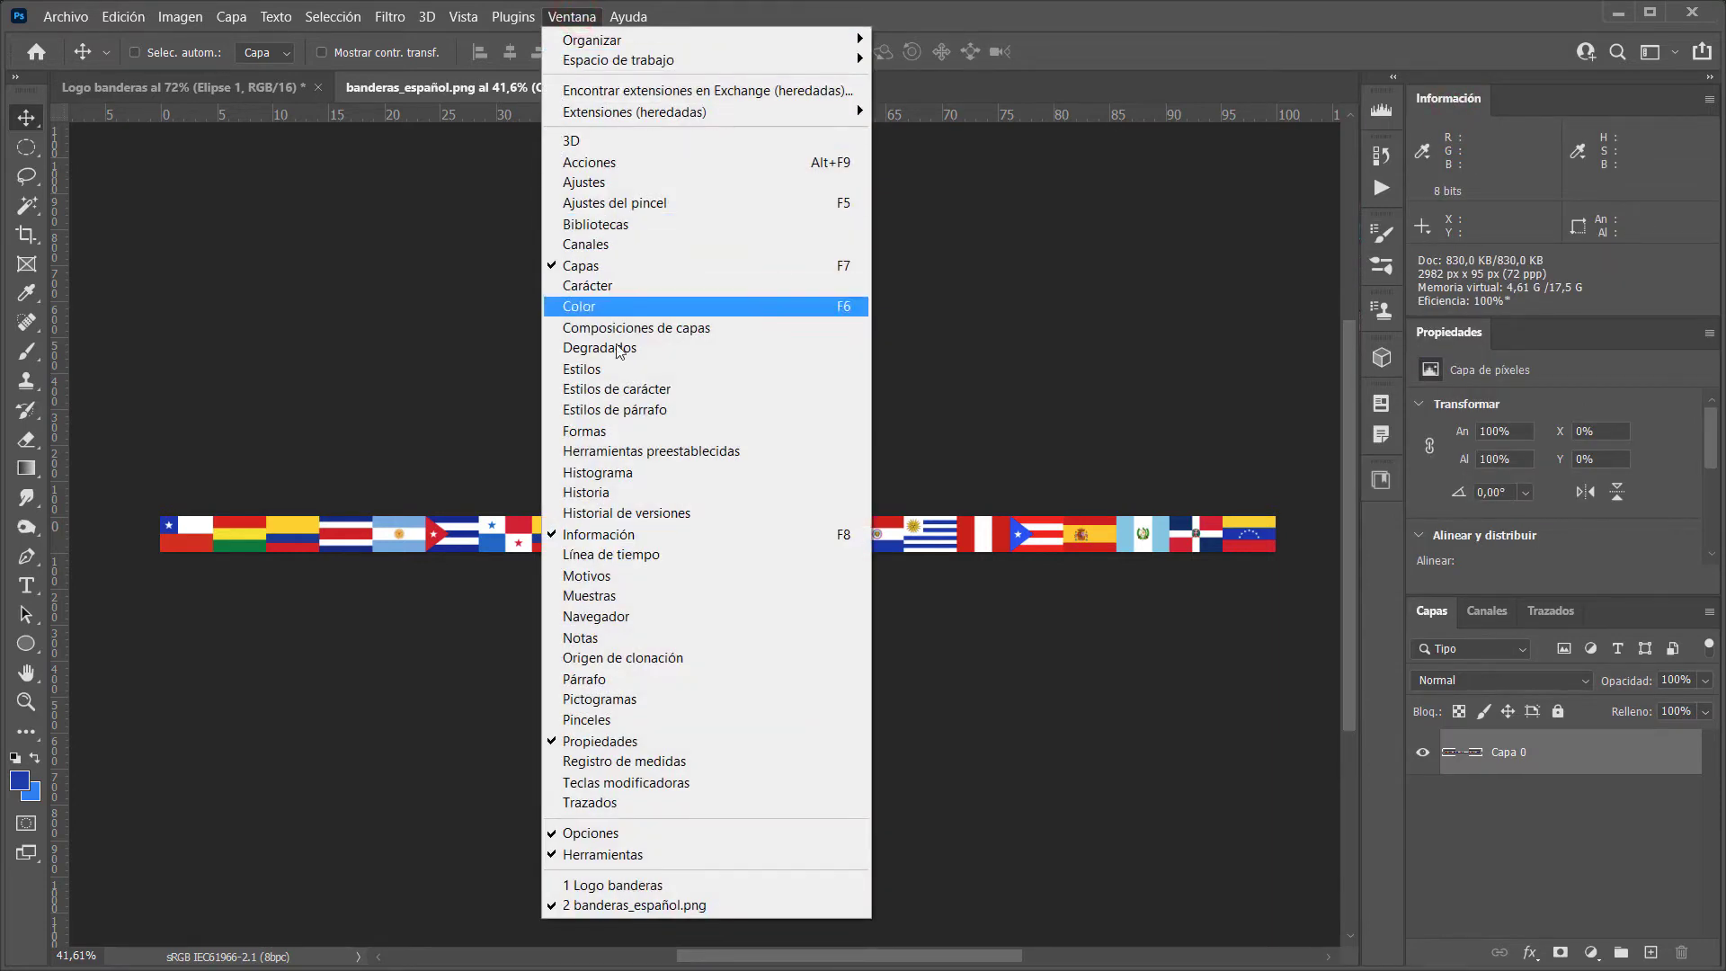
{"action": "left_click", "coordinate": [1465, 120]}
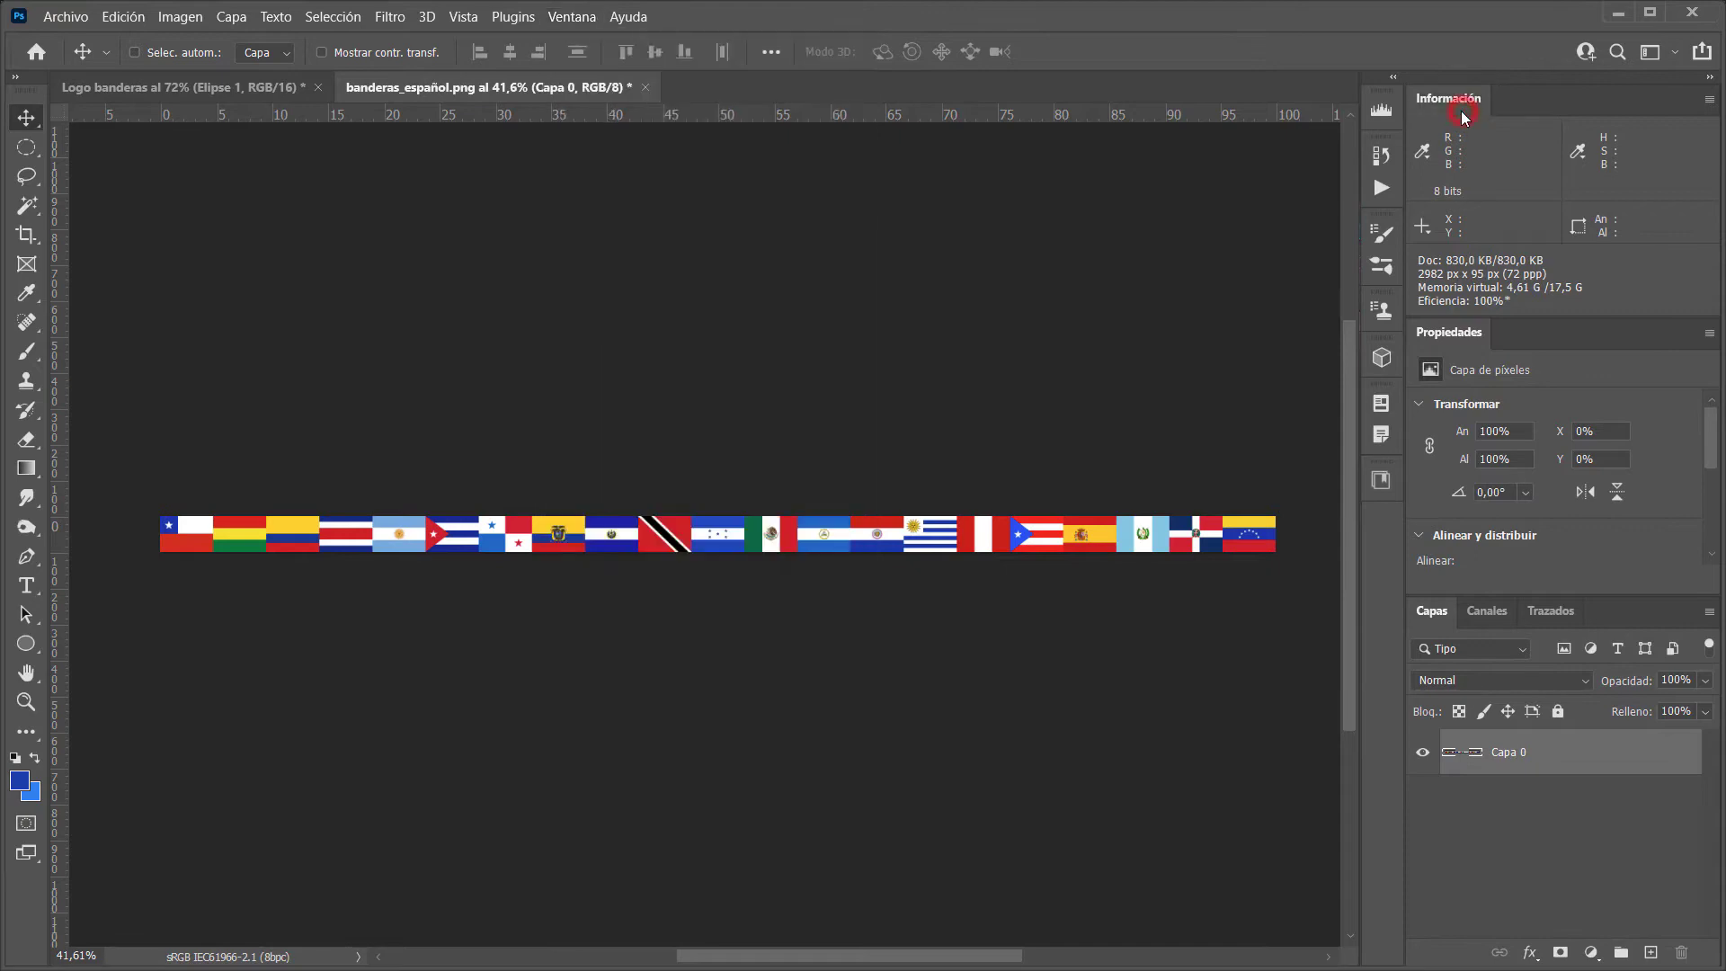
{"action": "left_click", "coordinate": [568, 17]}
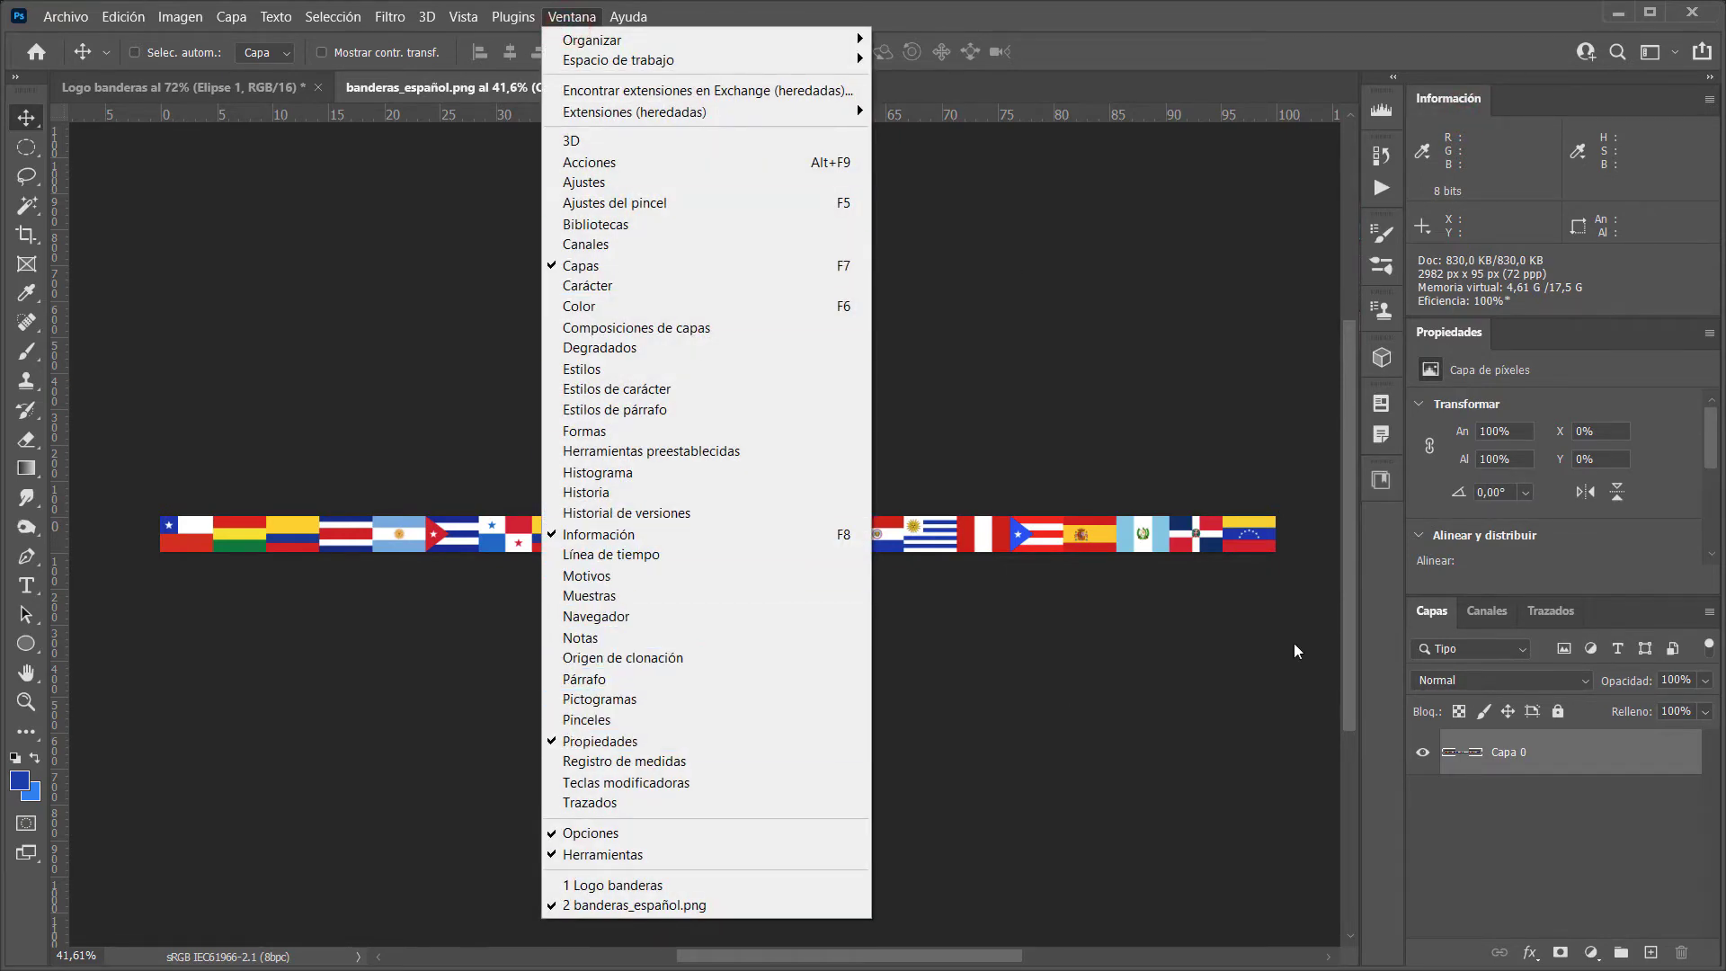
{"action": "left_click", "coordinate": [1453, 345]}
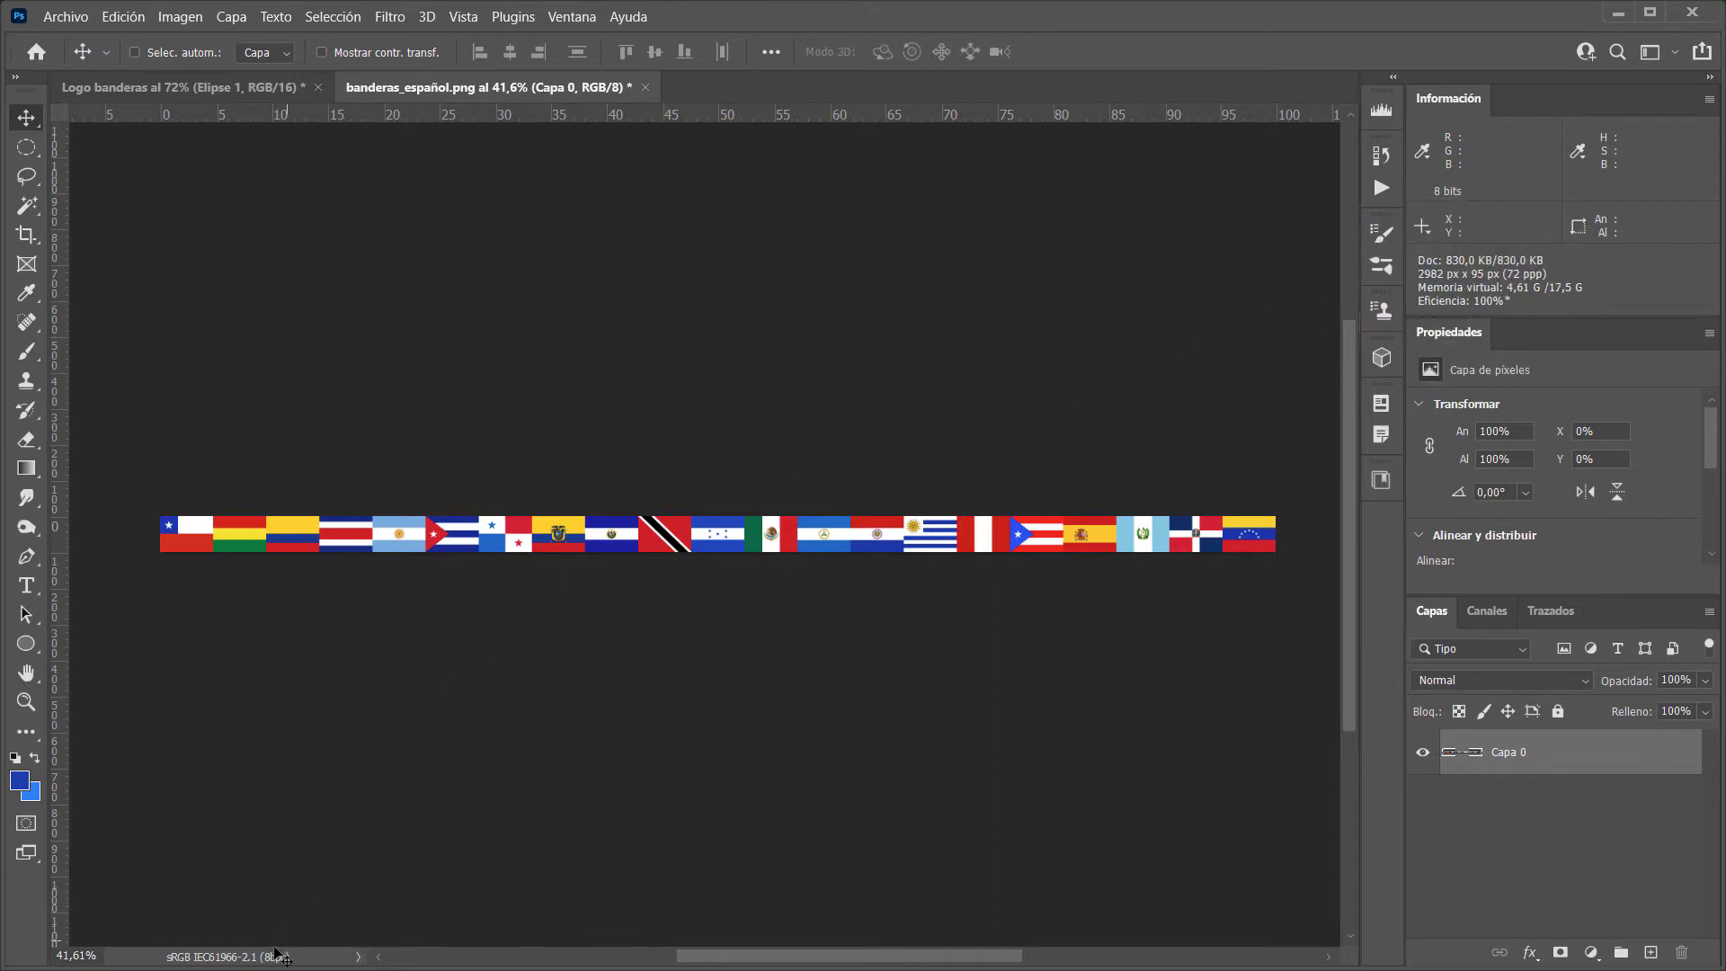
{"action": "left_click", "coordinate": [213, 960]}
Resize the canvas in pixels to 2982 × 2982 by copying the 2982 width into the height
{"action": "left_click", "coordinate": [179, 16]}
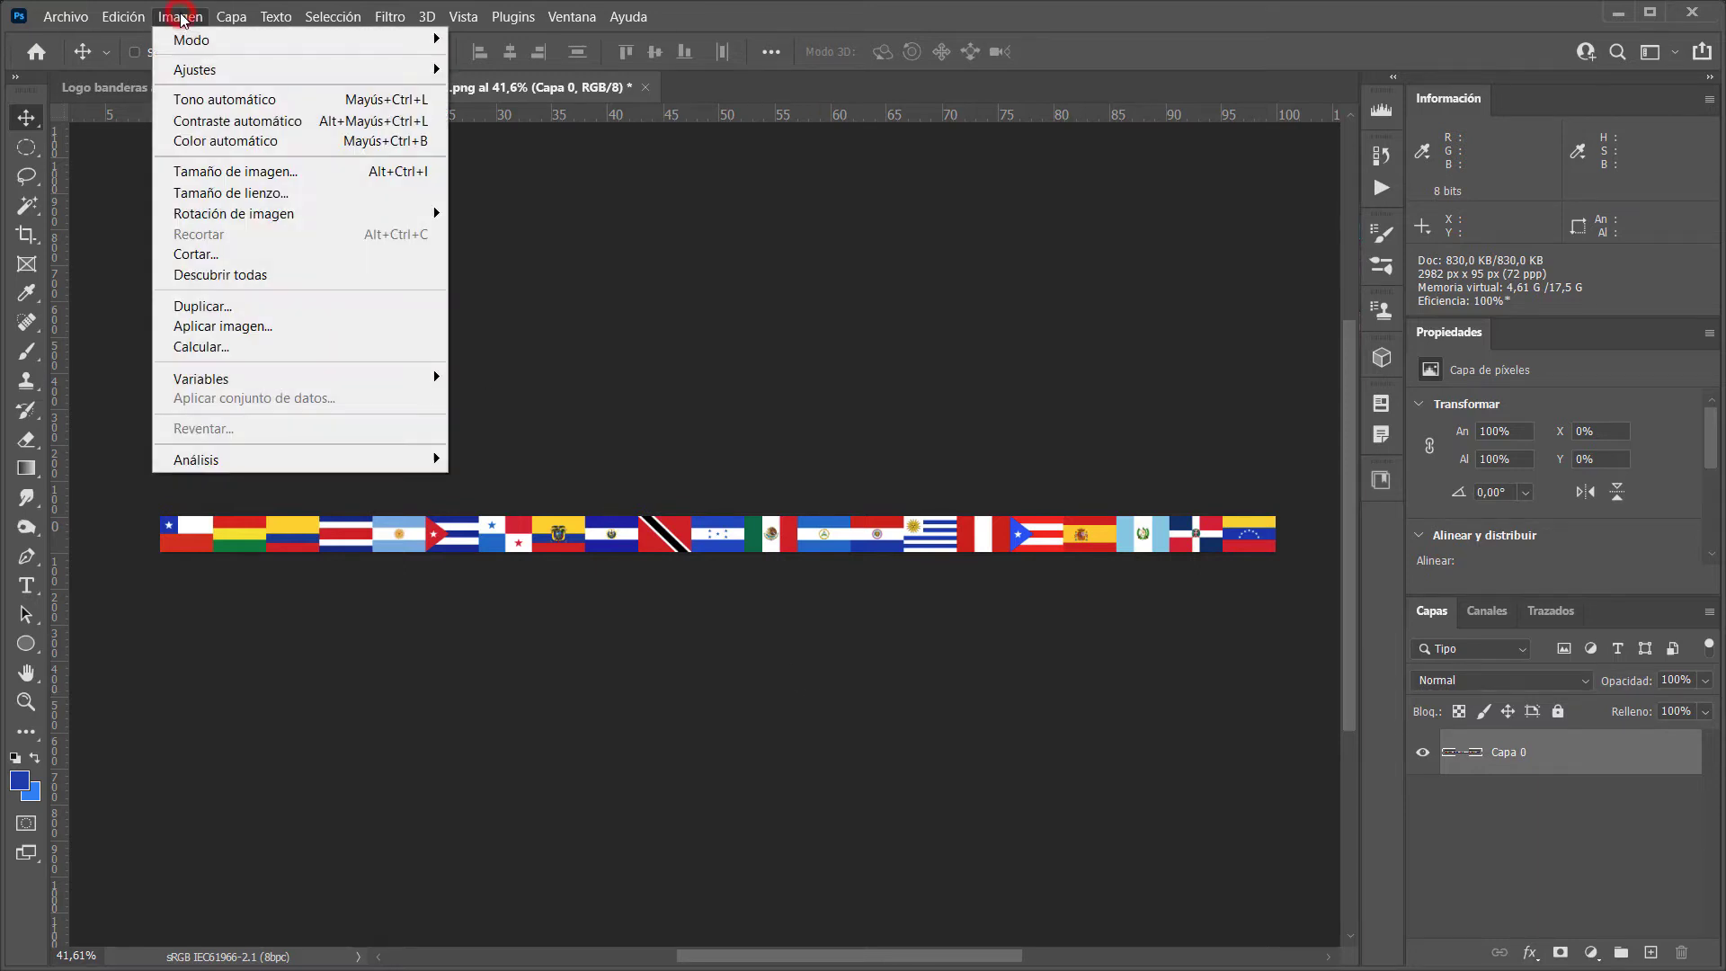
{"action": "left_click", "coordinate": [222, 194]}
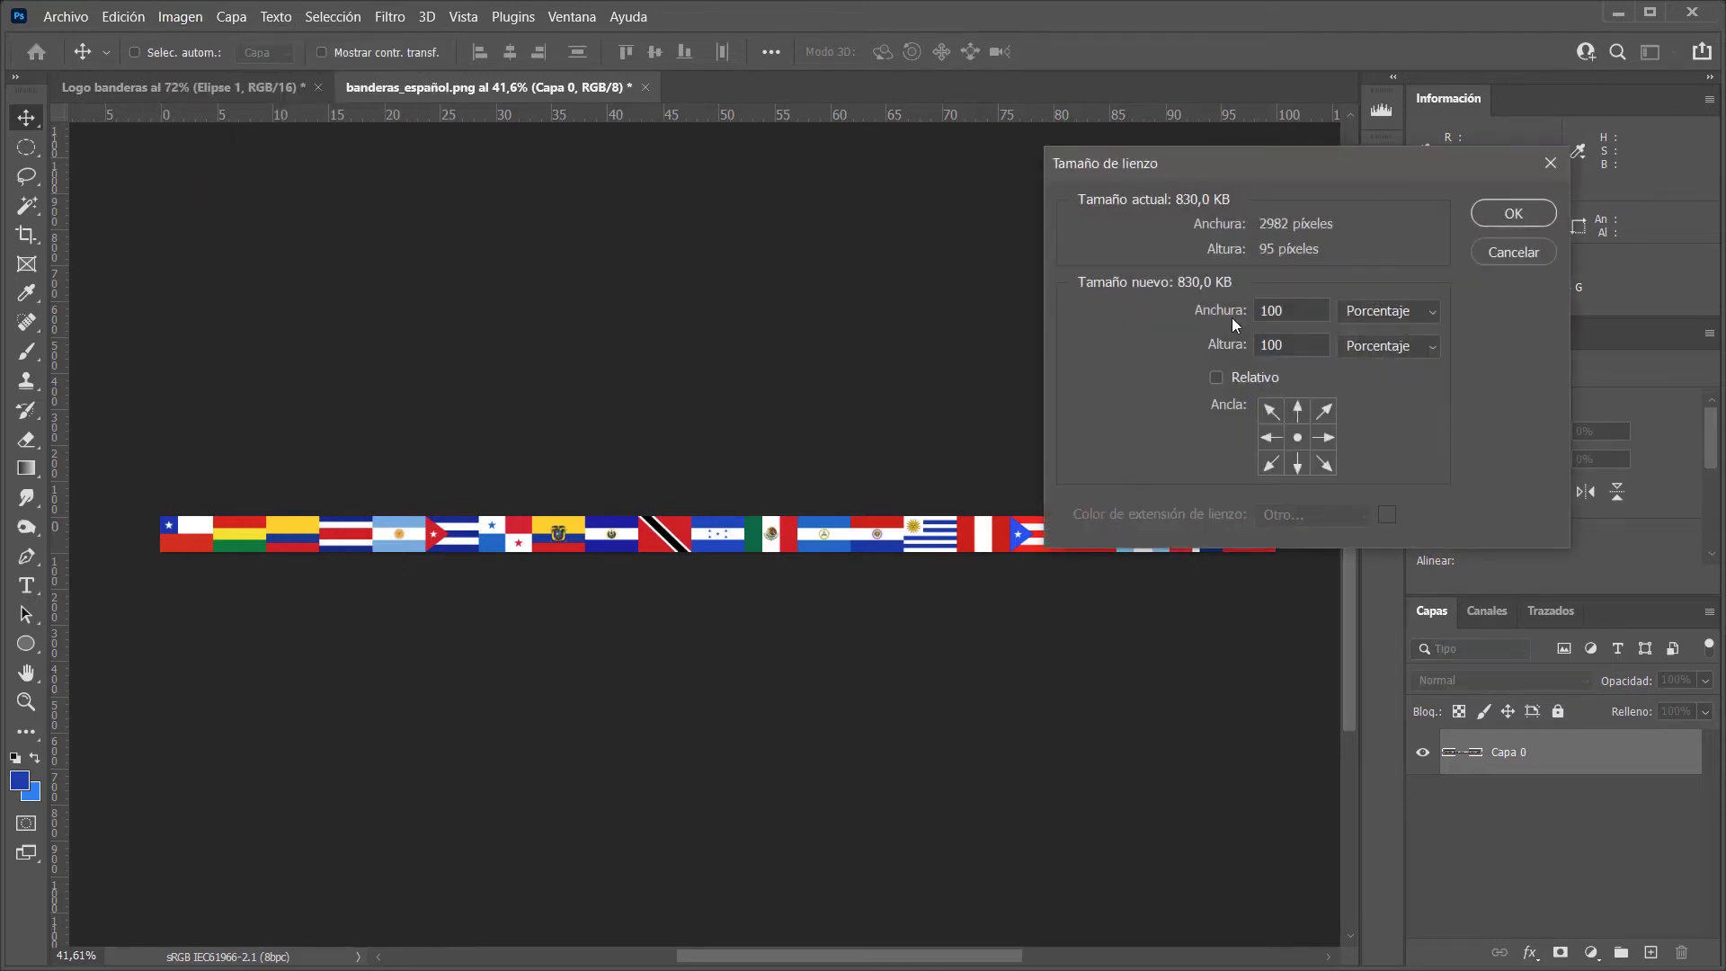
{"action": "left_click_drag", "start_coordinate": [1288, 177], "coordinate": [895, 158]}
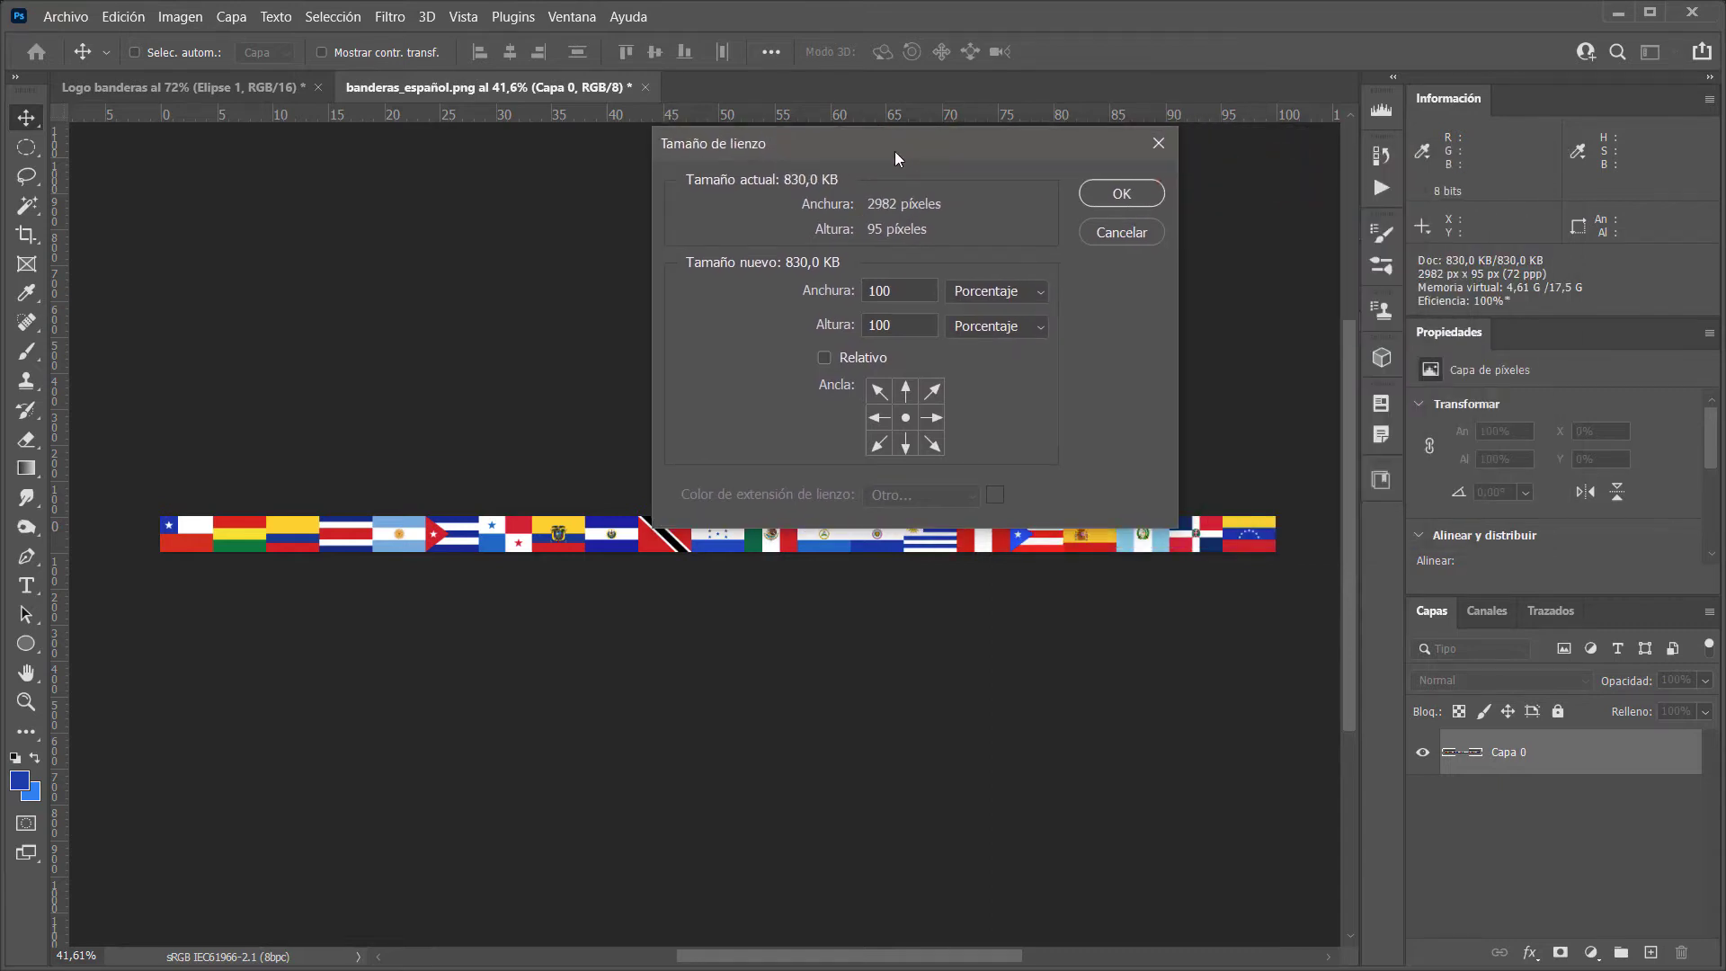
{"action": "left_click", "coordinate": [984, 290]}
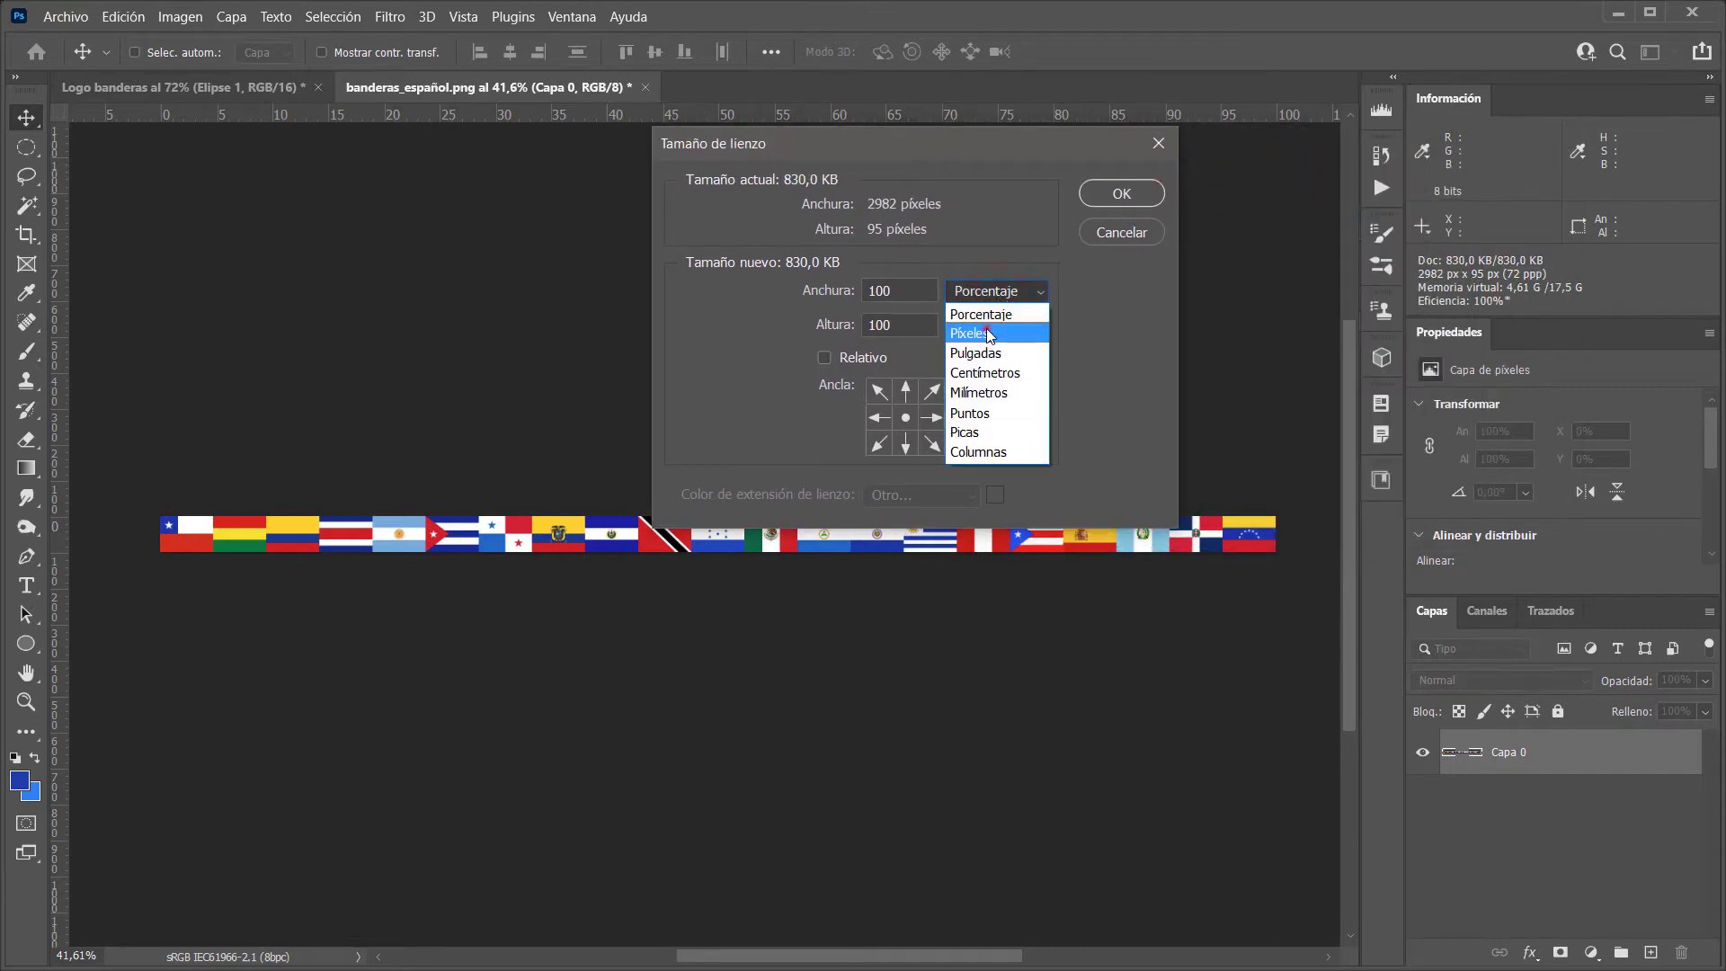
{"action": "left_click", "coordinate": [988, 335]}
{"action": "double_click", "coordinate": [908, 296]}
{"action": "key", "text": "ctrl+c"}
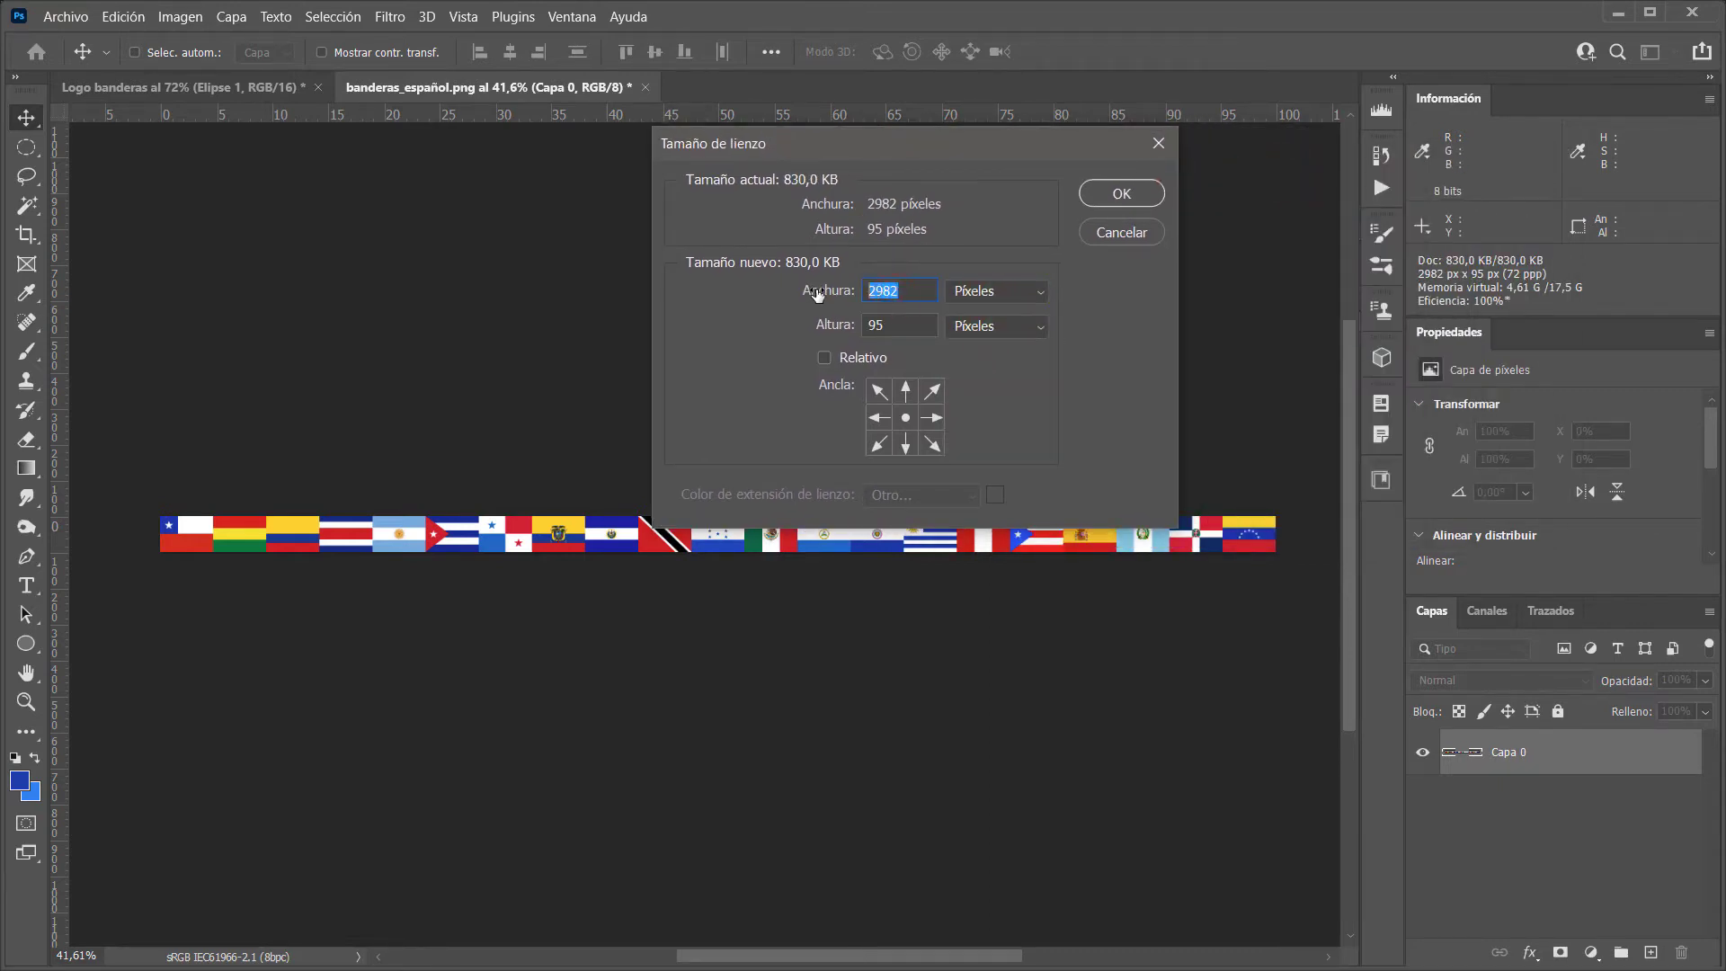
{"action": "key", "text": "ctrl"}
{"action": "double_click", "coordinate": [901, 329]}
{"action": "key", "text": "ctrl+v"}
{"action": "left_click", "coordinate": [1115, 198]}
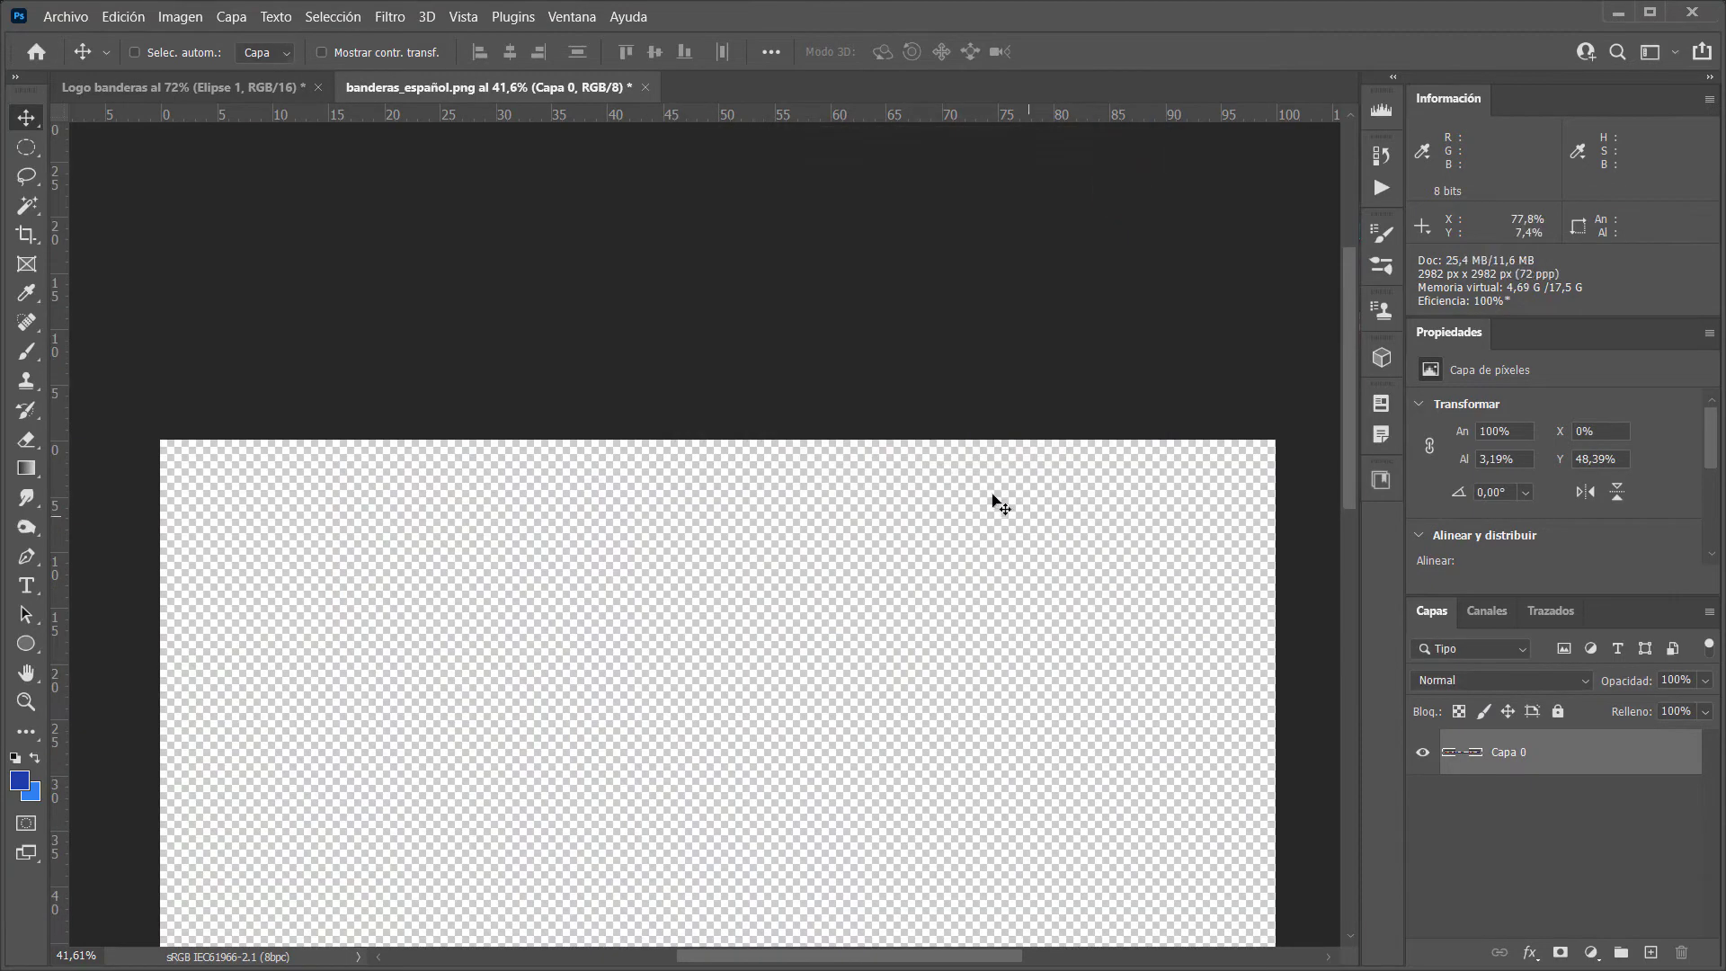
Centre the flag strip vertically on the square canvas, then drop the selection
{"action": "key", "text": "ctrl+0"}
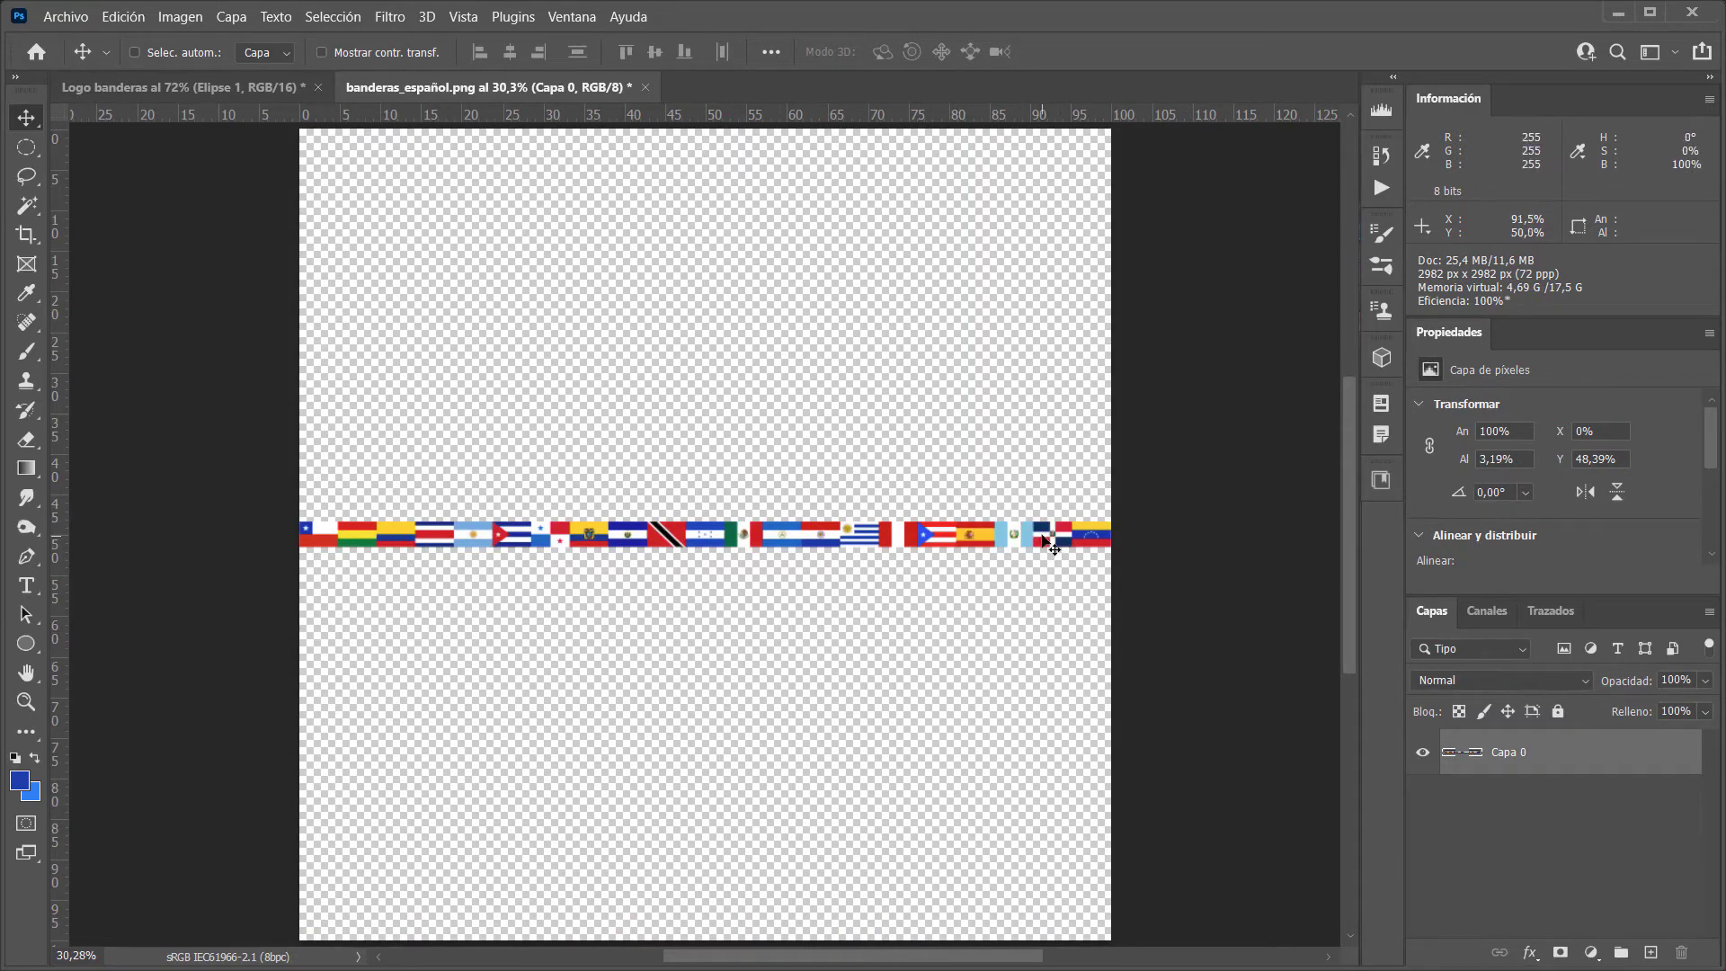
{"action": "key", "text": "ctrl+a"}
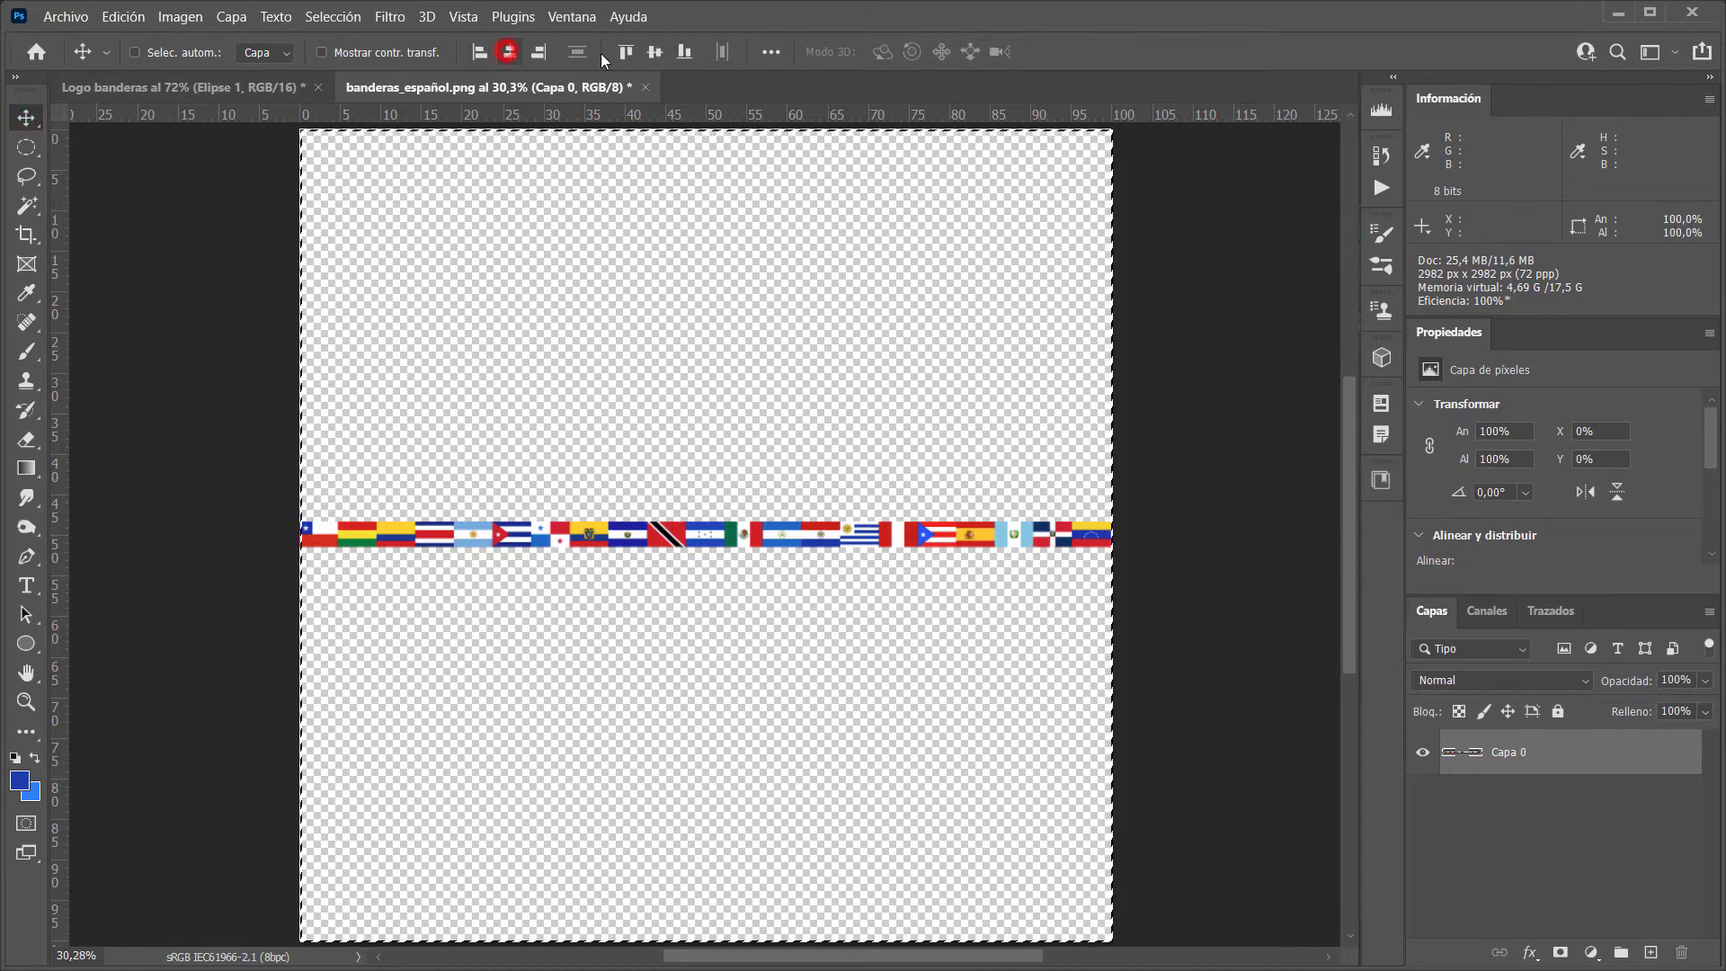
{"action": "left_click", "coordinate": [663, 53]}
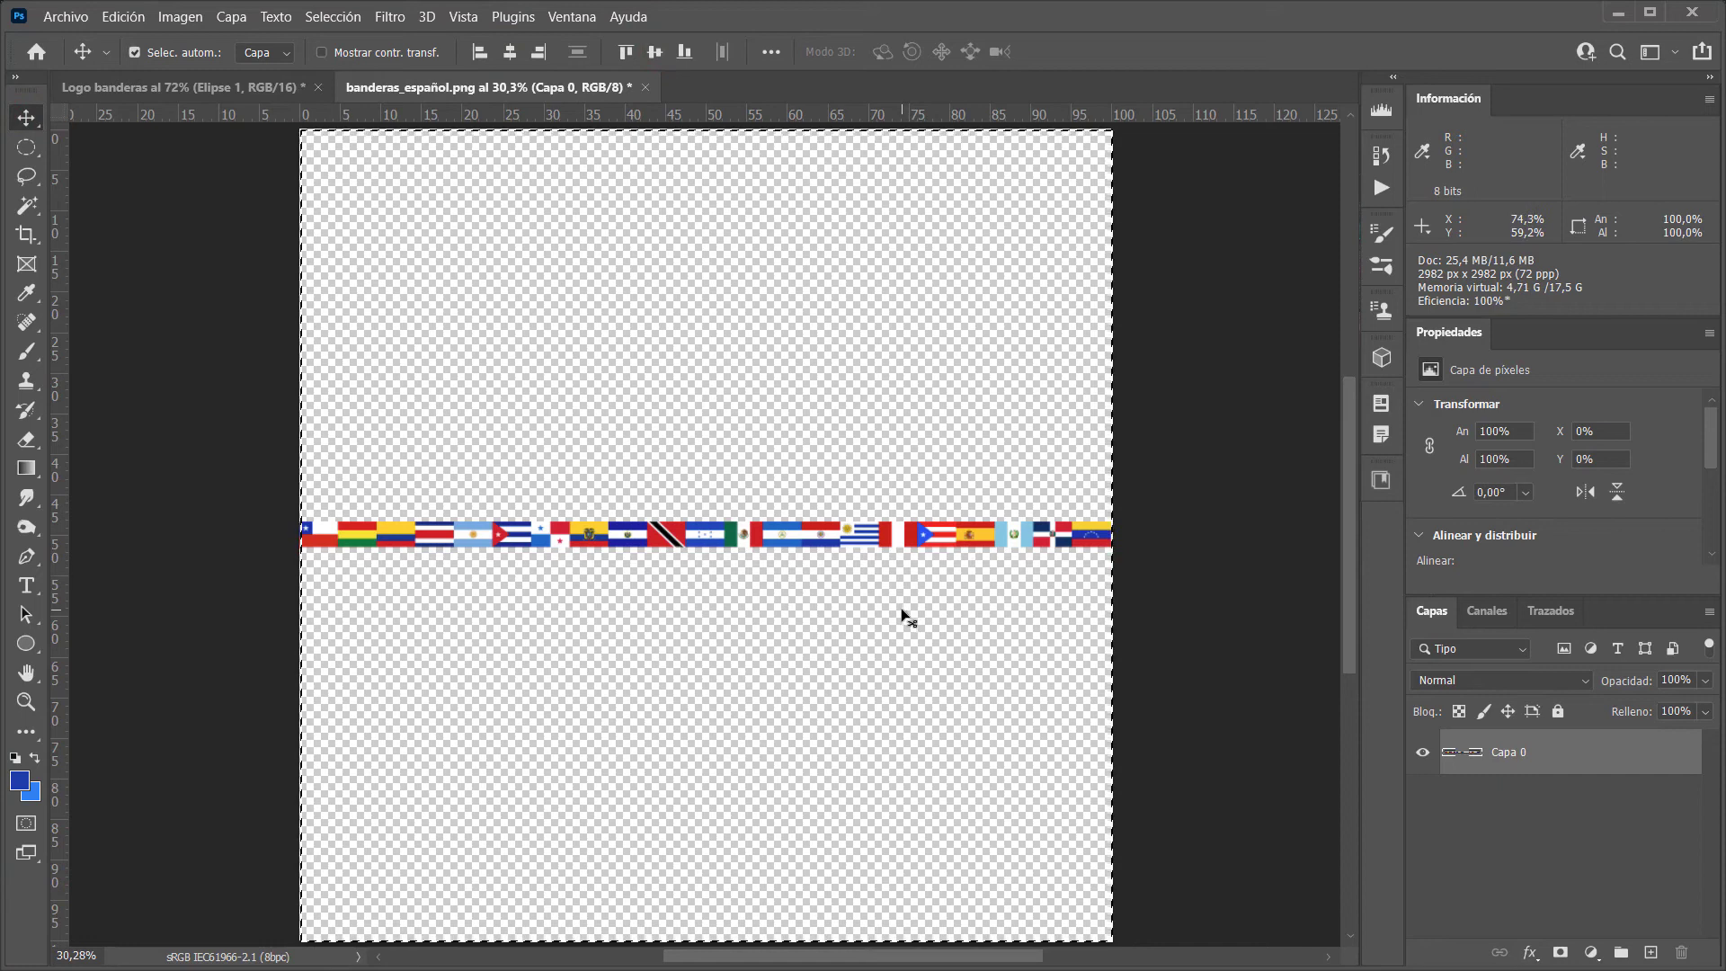
{"action": "key", "text": "ctrl+d"}
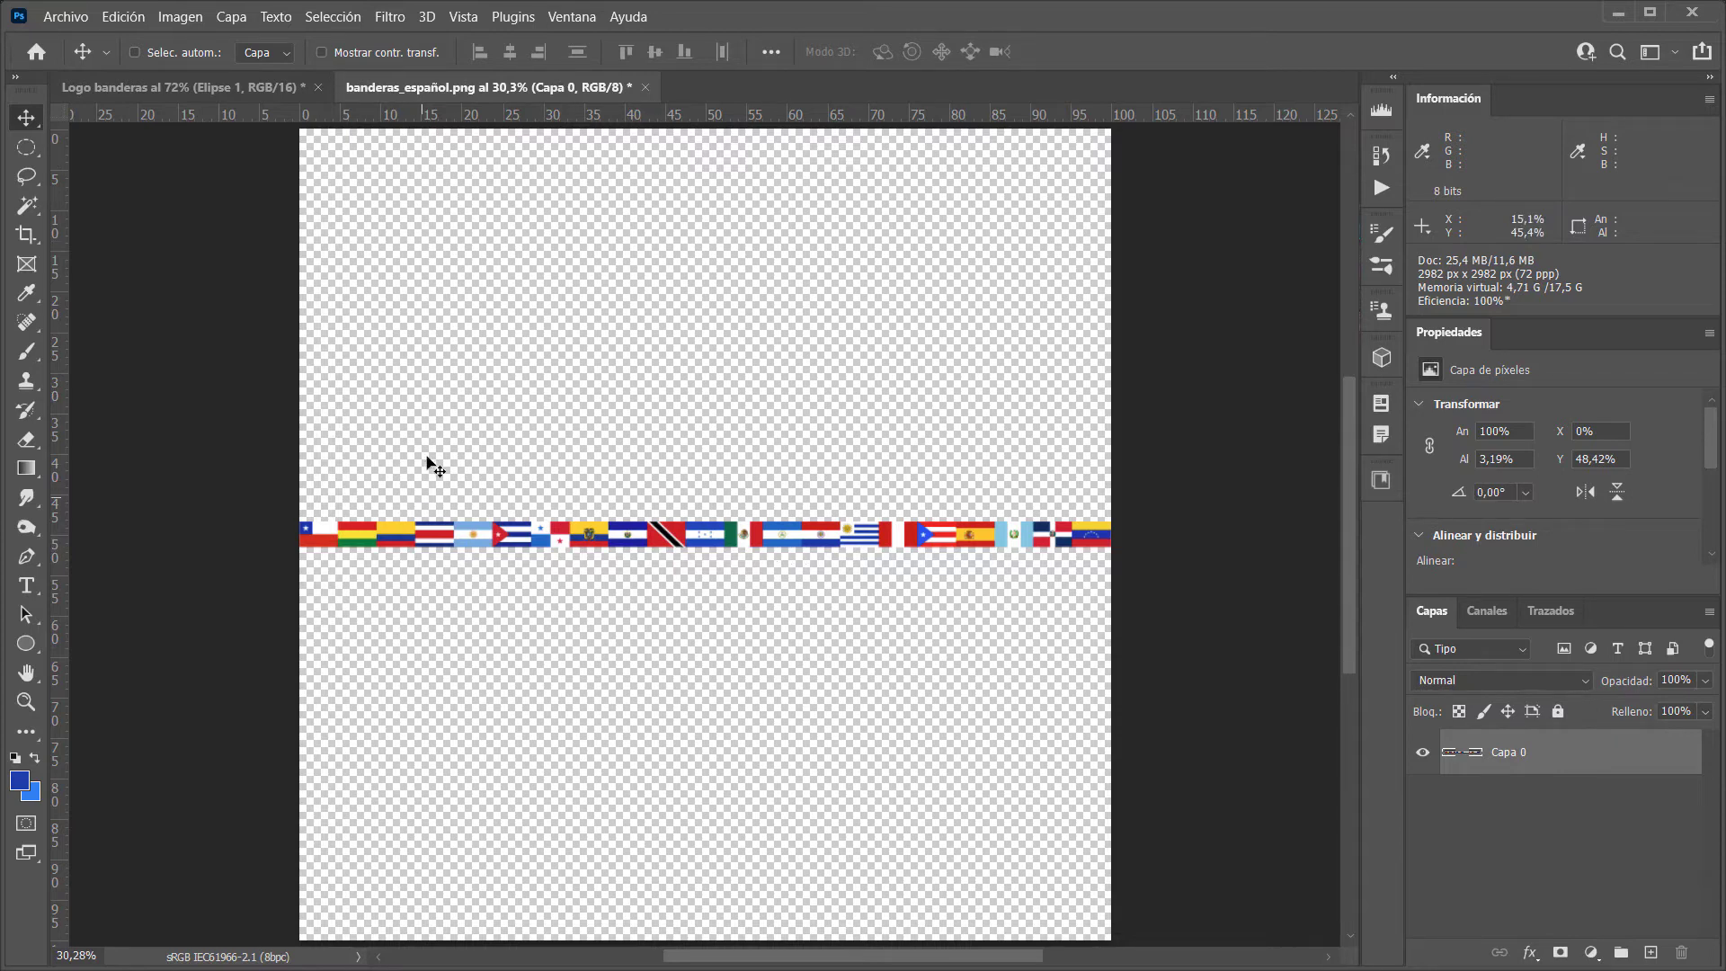
Reselect the whole canvas, then deselect it from the Selección menu
{"action": "left_click", "coordinate": [332, 18]}
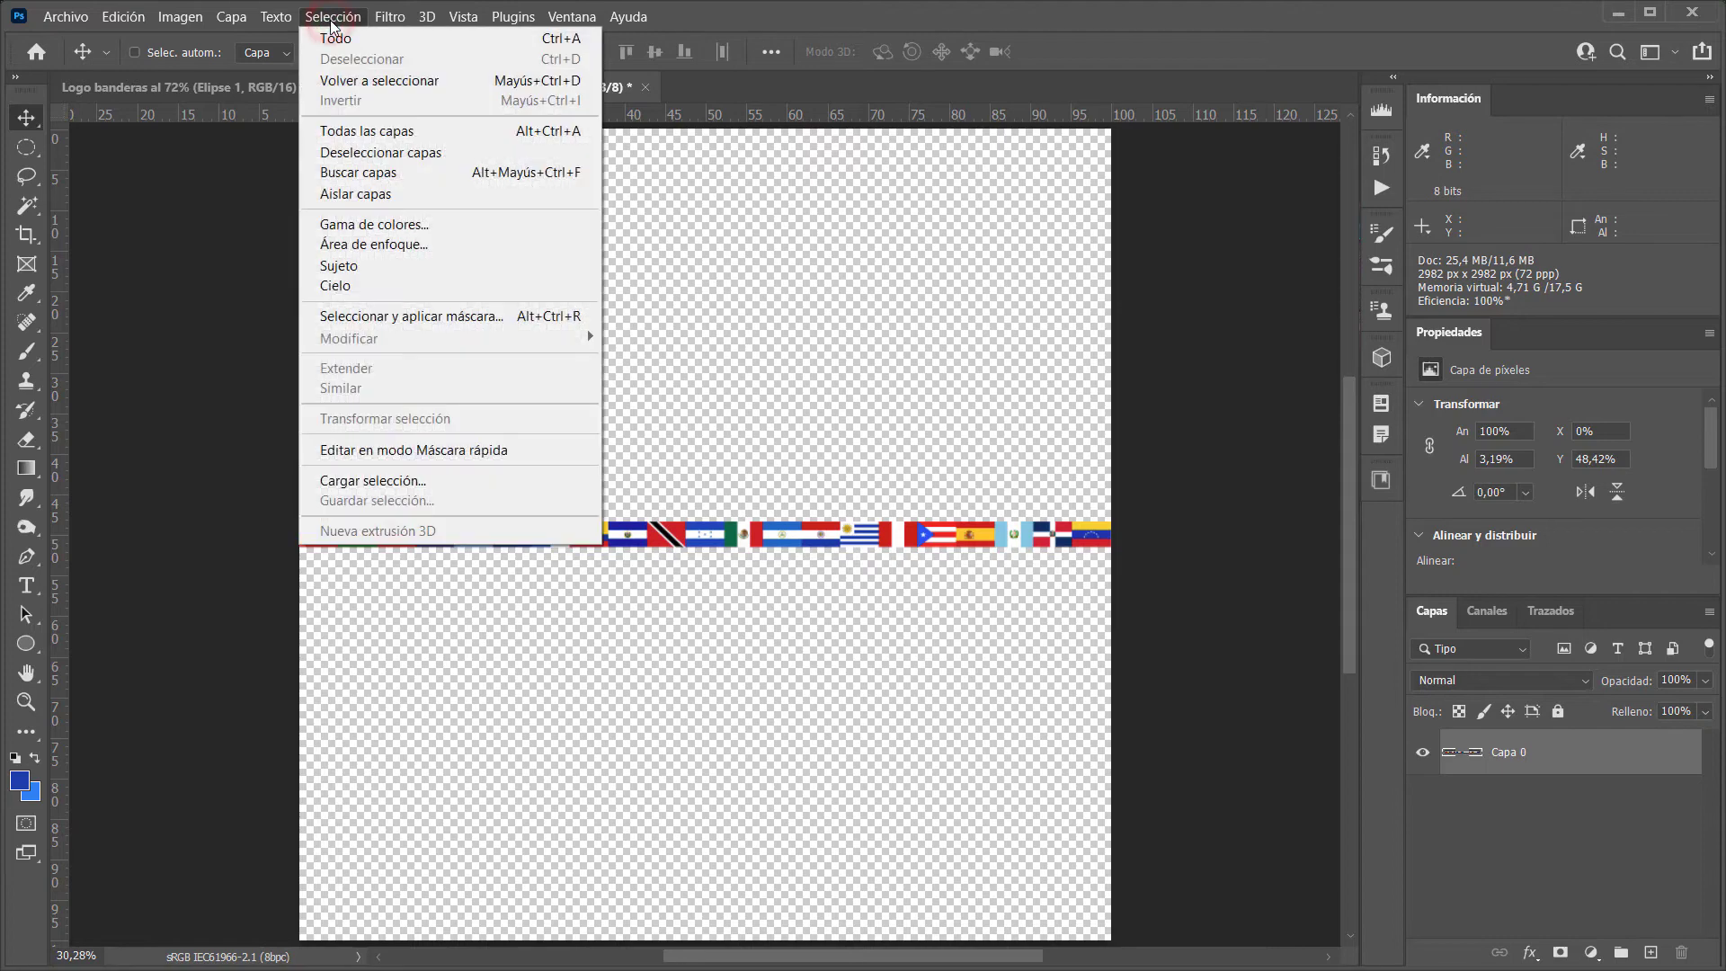
{"action": "left_click", "coordinate": [332, 40]}
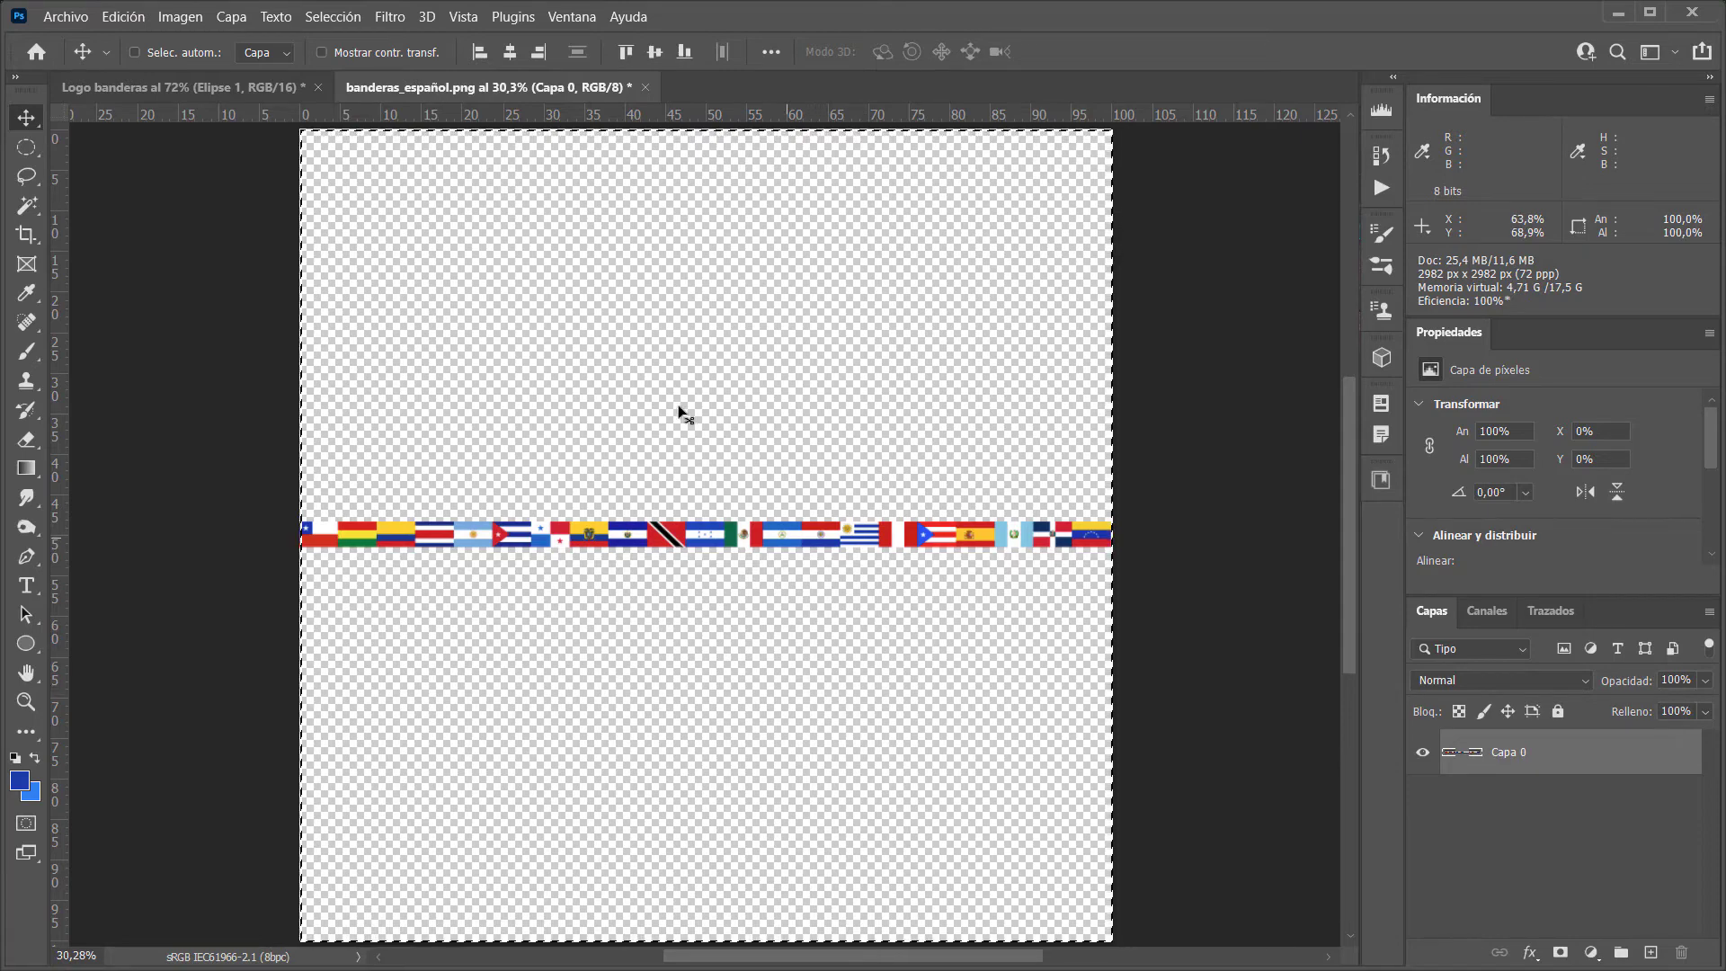
{"action": "left_click", "coordinate": [348, 24]}
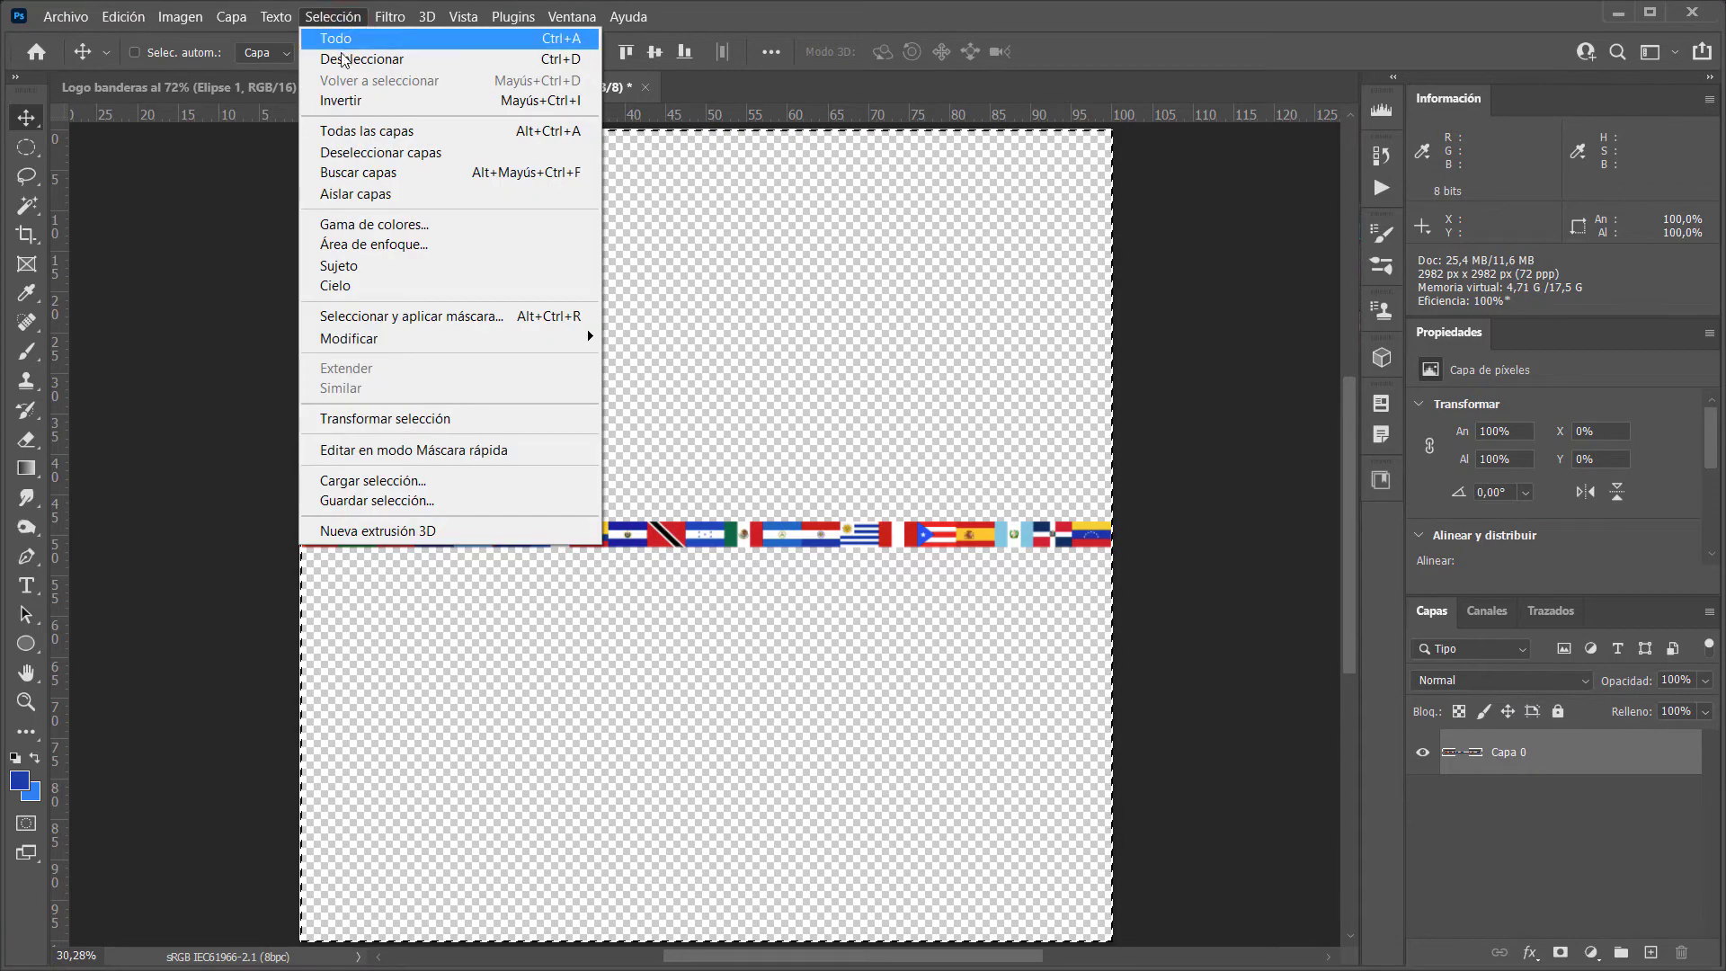
{"action": "left_click", "coordinate": [342, 59]}
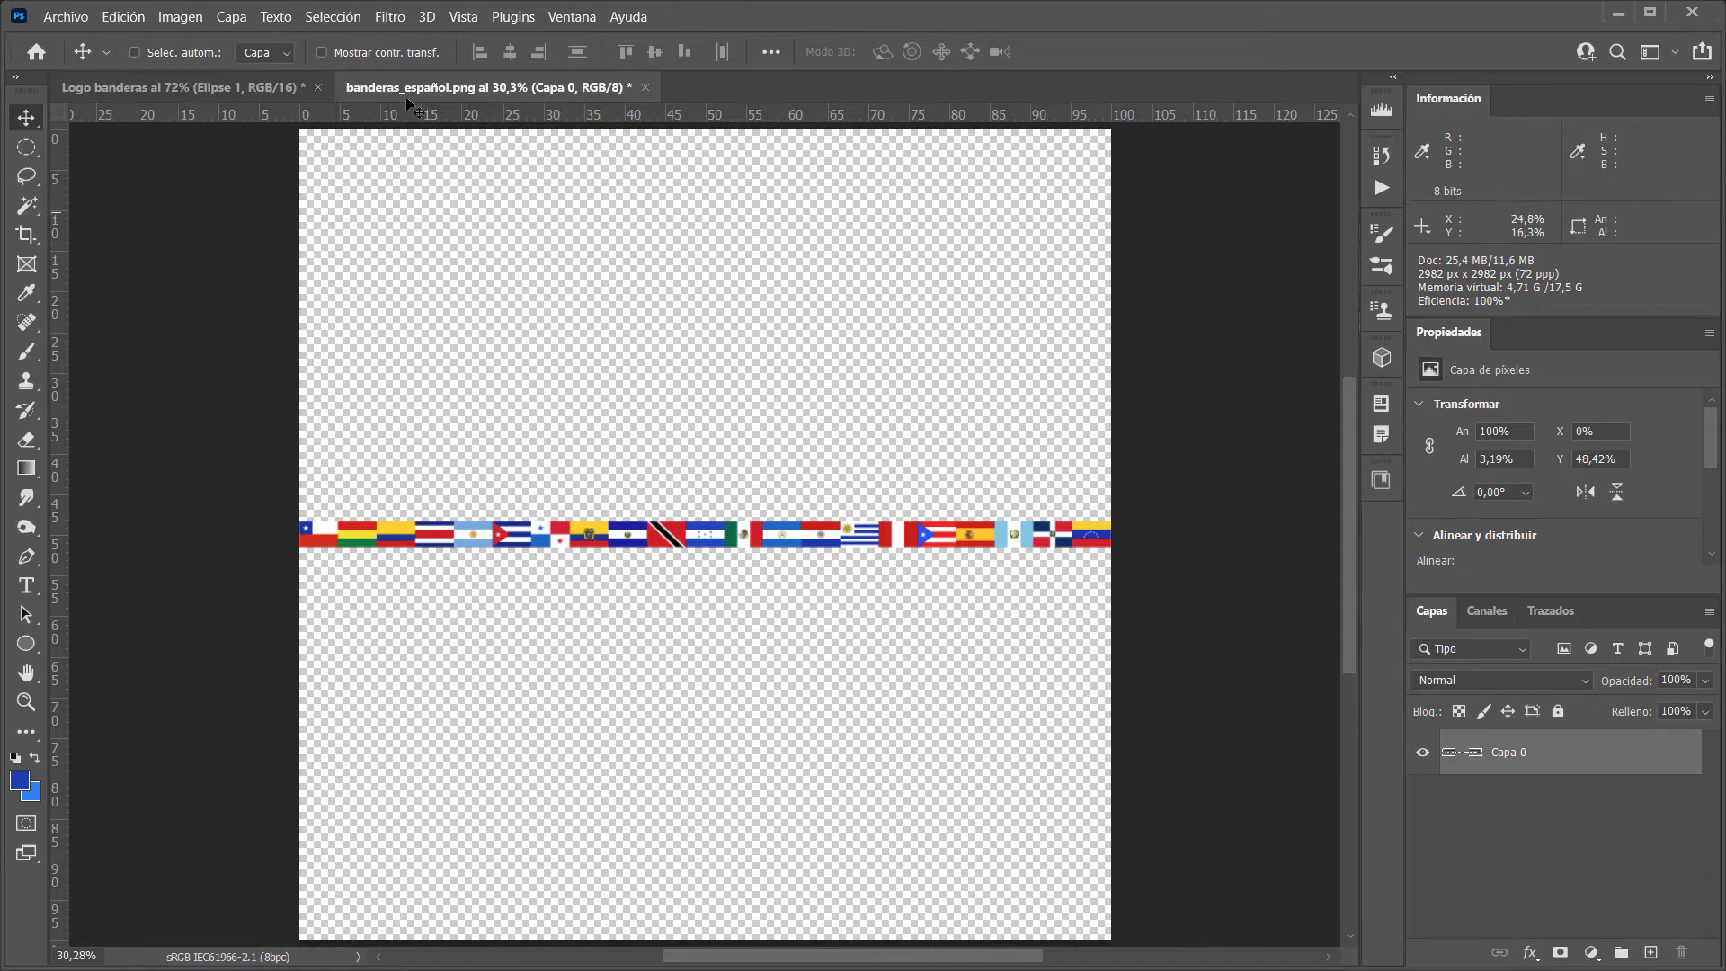
{"action": "left_click", "coordinate": [389, 18]}
{"action": "mouse_move", "coordinate": [426, 305]}
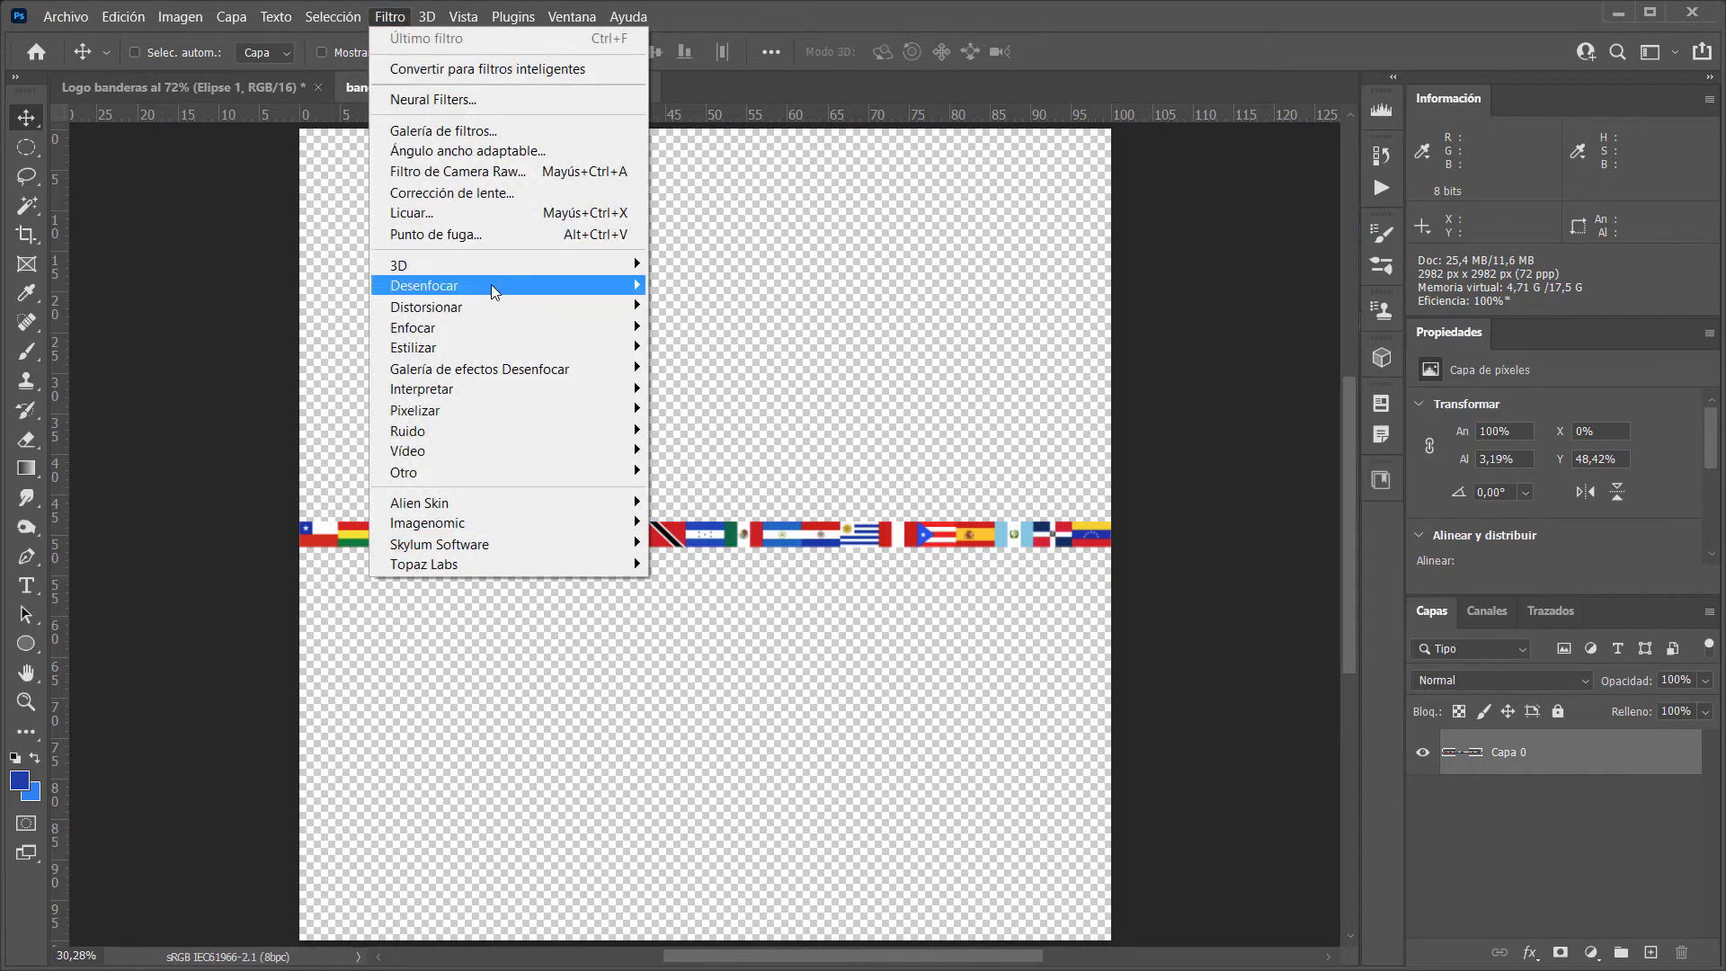
{"action": "left_click", "coordinate": [754, 307]}
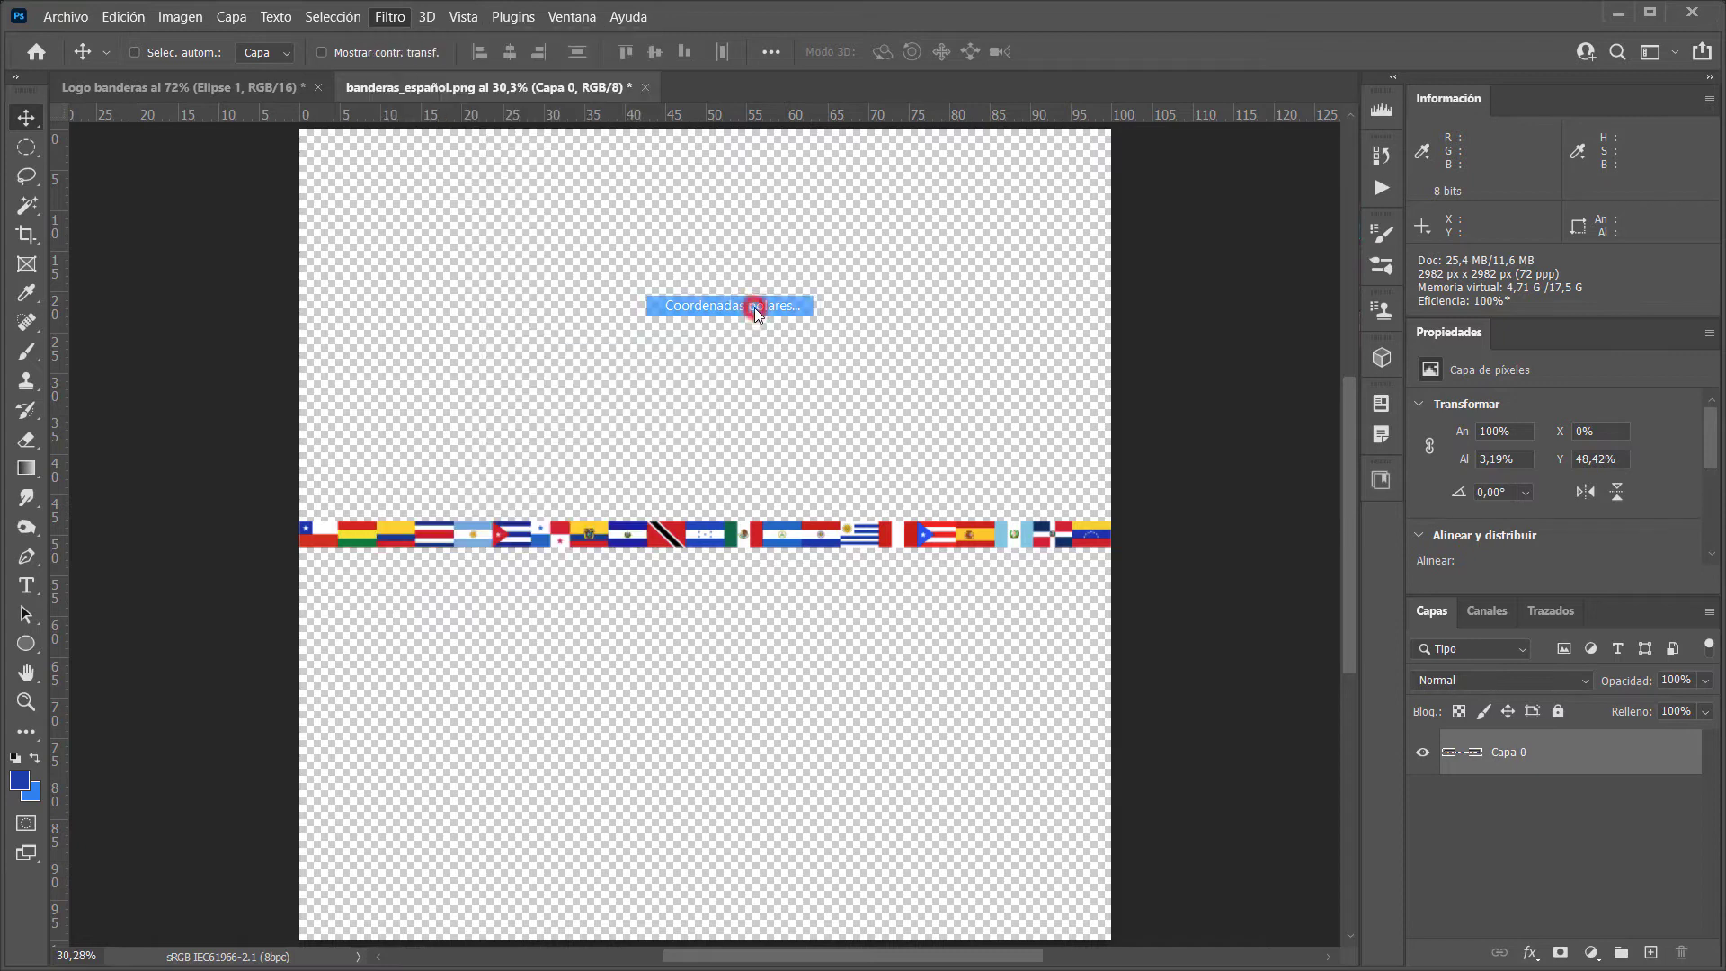
{"action": "left_click_drag", "start_coordinate": [1102, 446], "coordinate": [966, 226]}
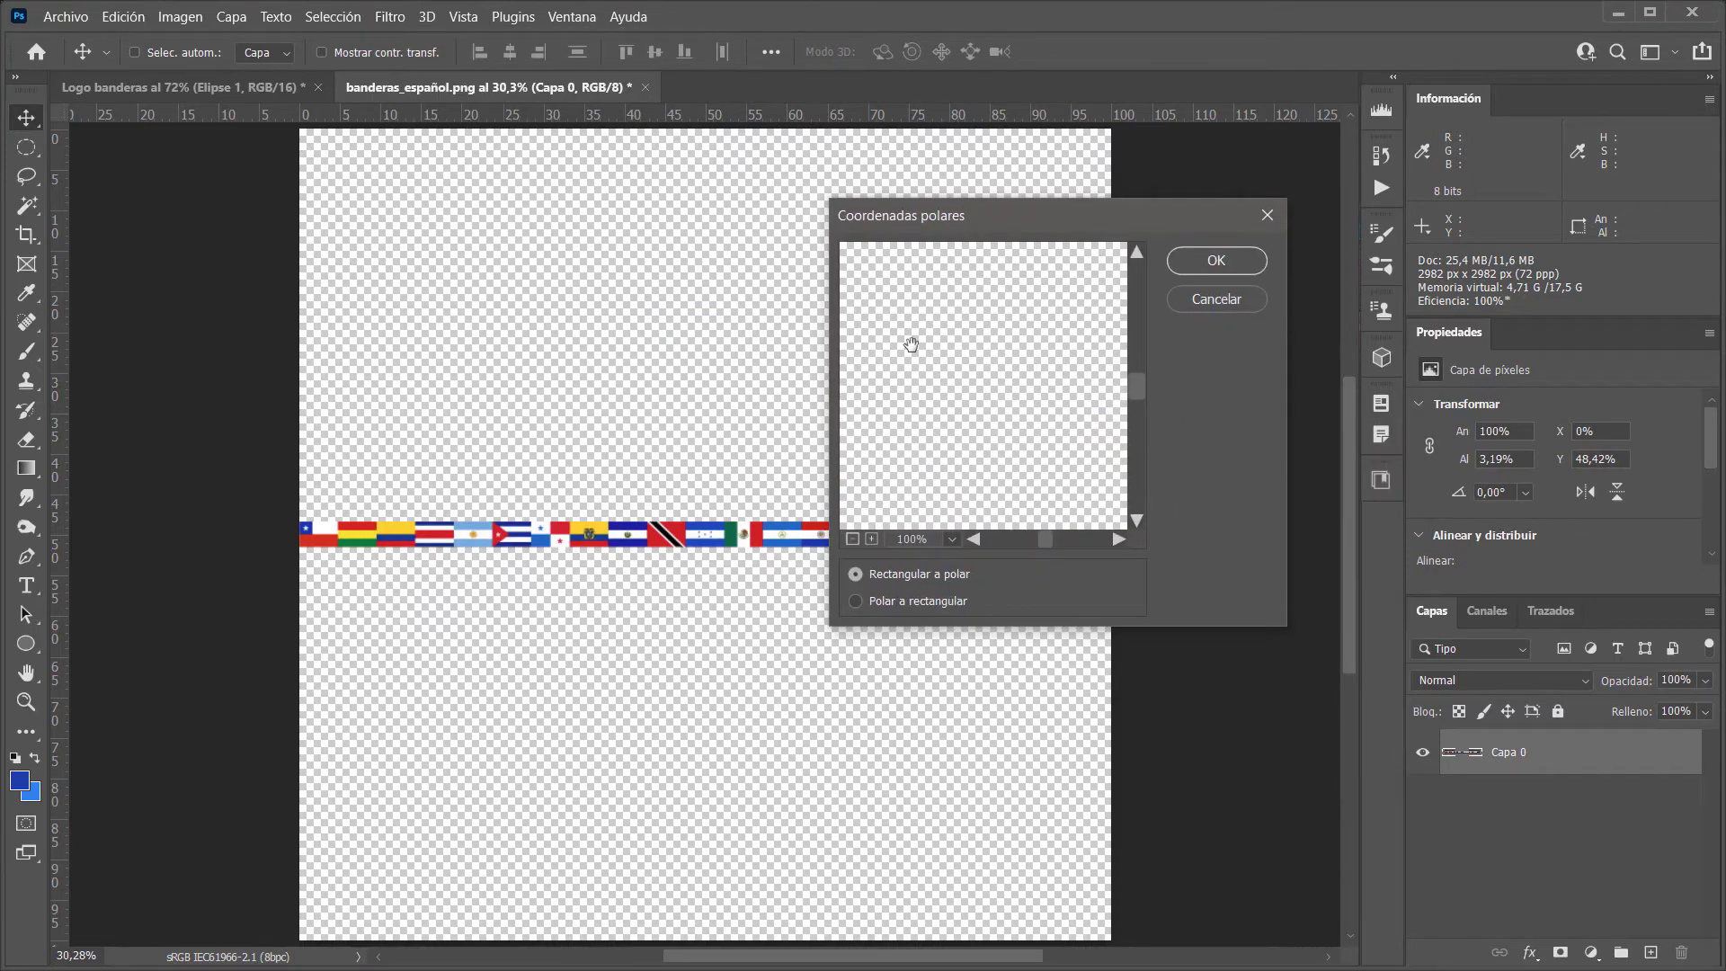
{"action": "left_click", "coordinate": [851, 539]}
{"action": "left_click", "coordinate": [851, 539]}
{"action": "left_click", "coordinate": [851, 539]}
{"action": "left_click", "coordinate": [851, 539]}
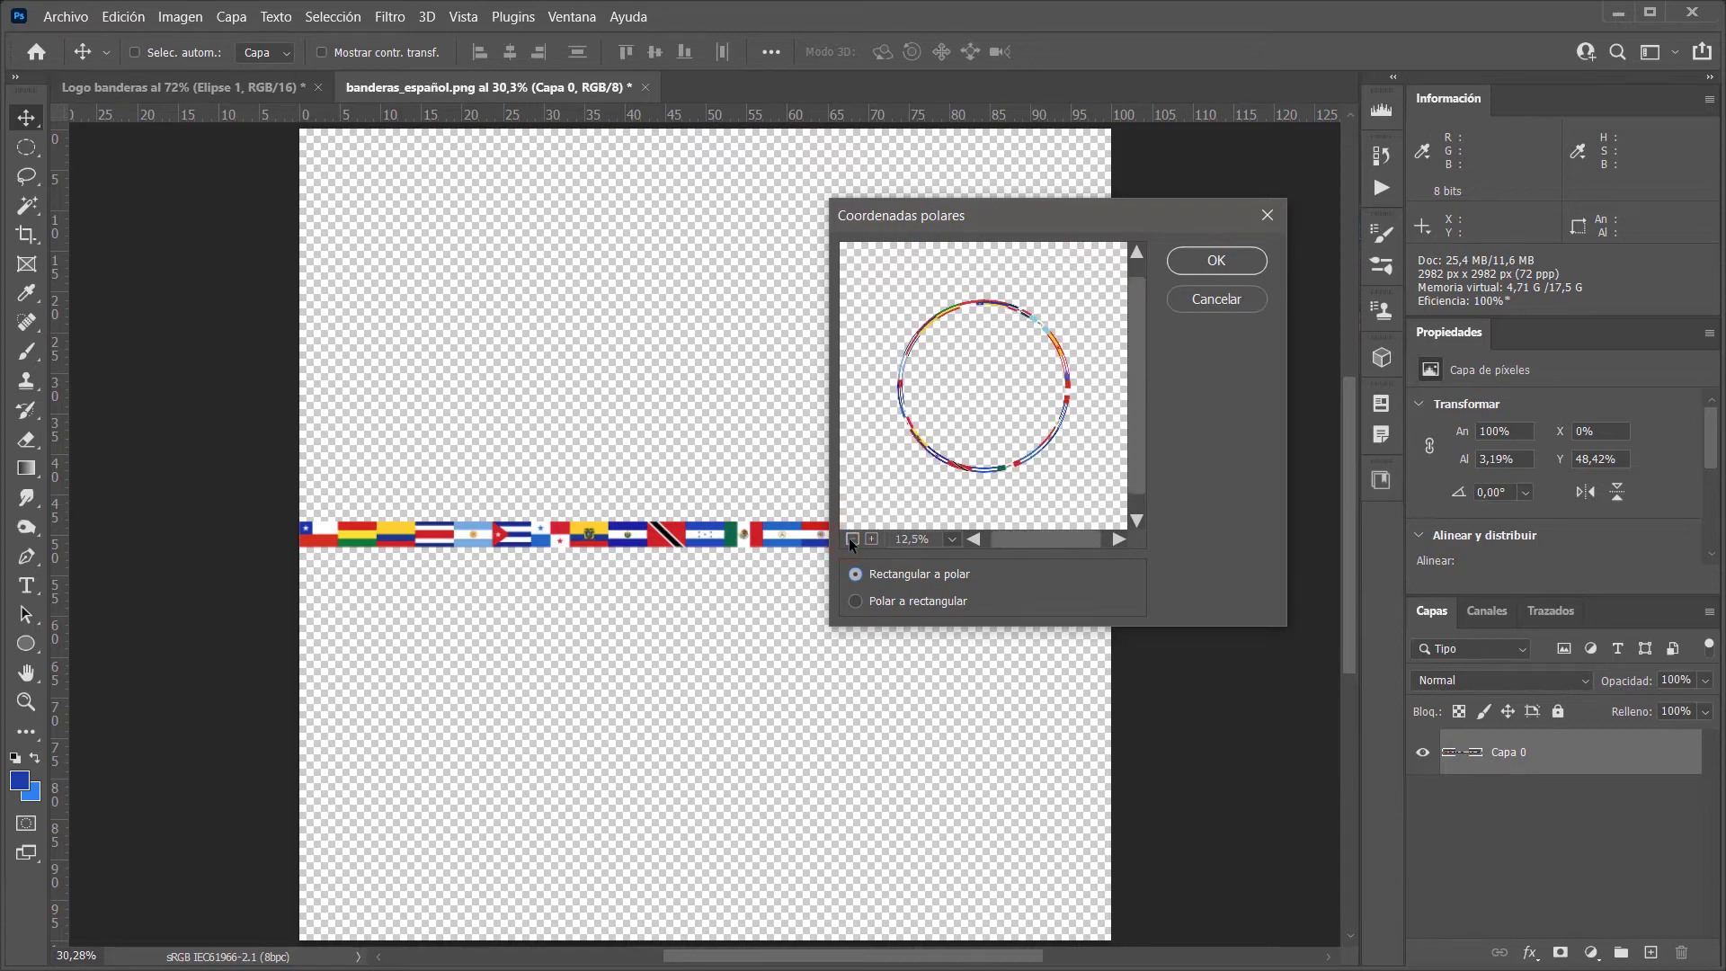
{"action": "left_click", "coordinate": [1228, 263]}
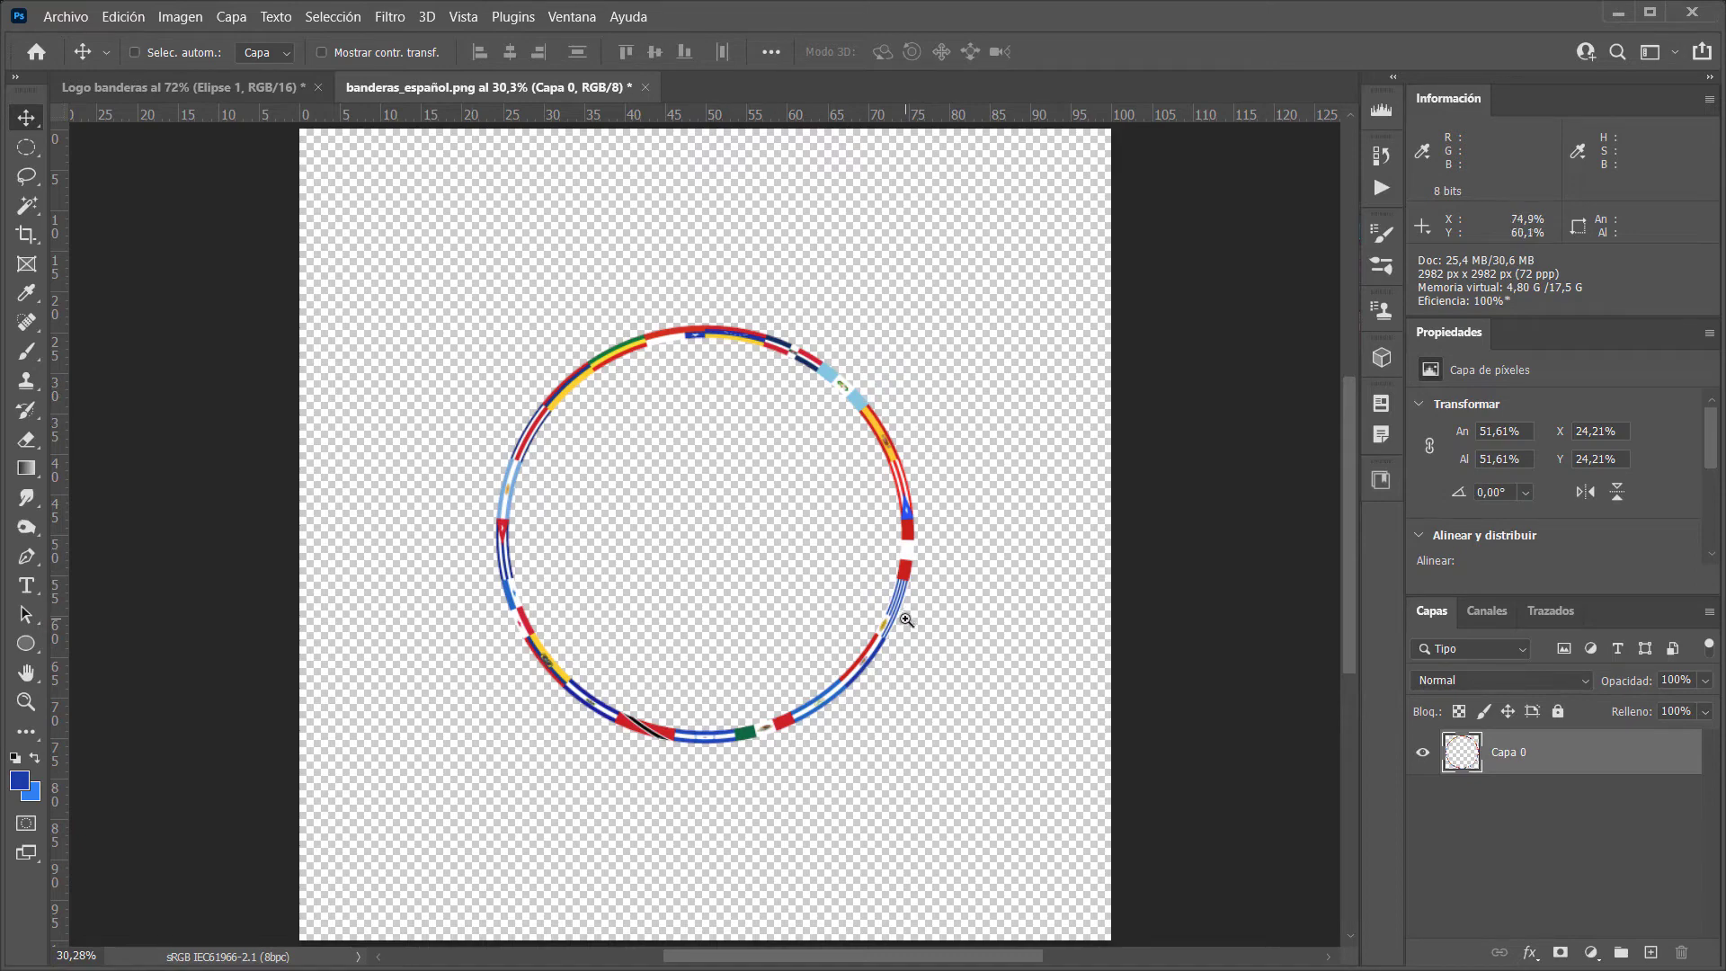
{"action": "left_click", "coordinate": [909, 571]}
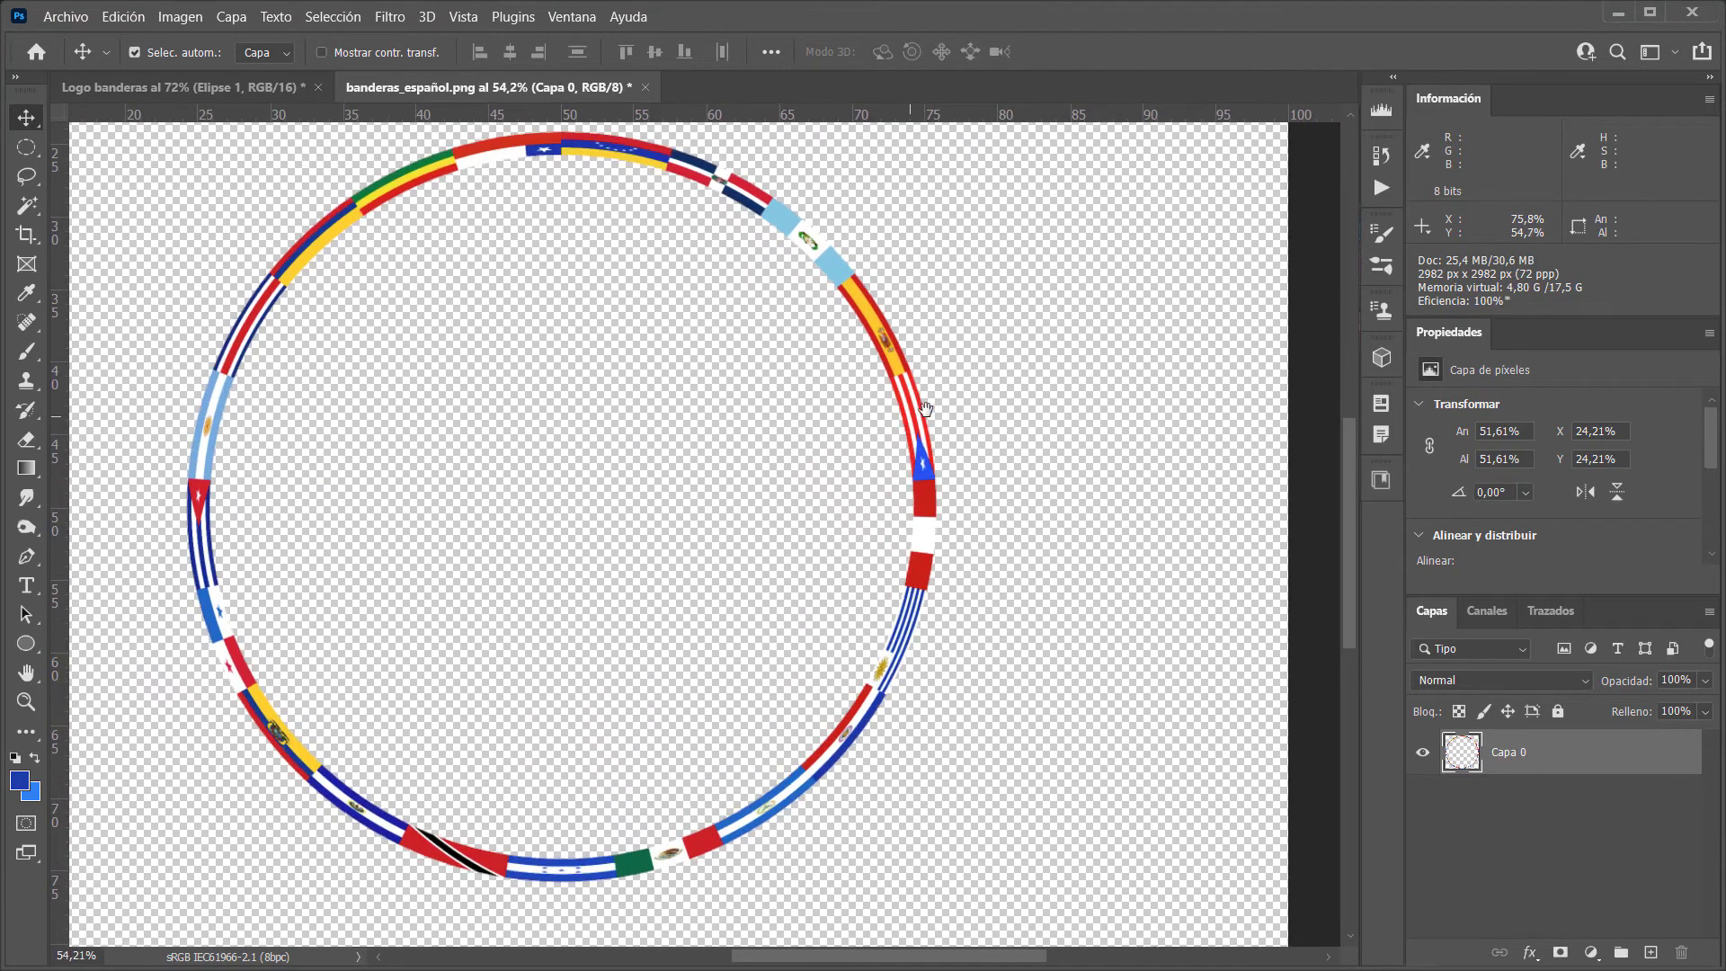
{"action": "left_click_drag", "start_coordinate": [885, 332], "coordinate": [956, 357]}
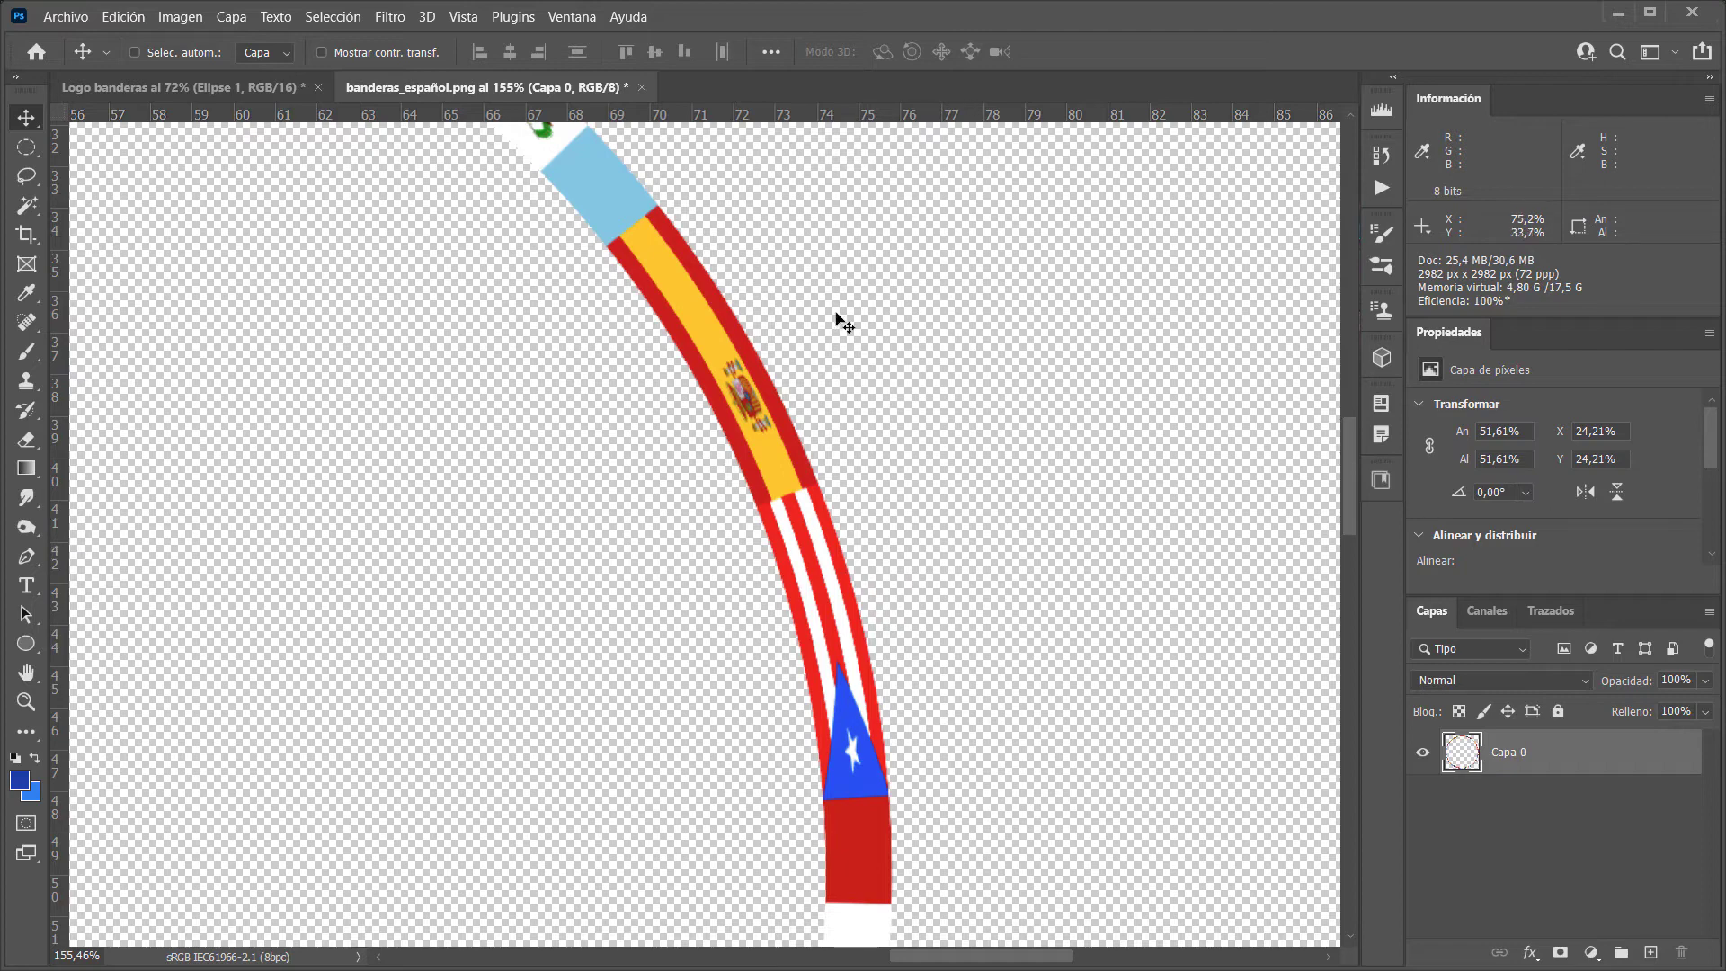
{"action": "mouse_move", "coordinate": [705, 489]}
{"action": "left_mouse_down"}
{"action": "mouse_move", "coordinate": [996, 525]}
{"action": "mouse_move", "coordinate": [932, 517]}
{"action": "mouse_move", "coordinate": [714, 559]}
{"action": "left_mouse_up"}
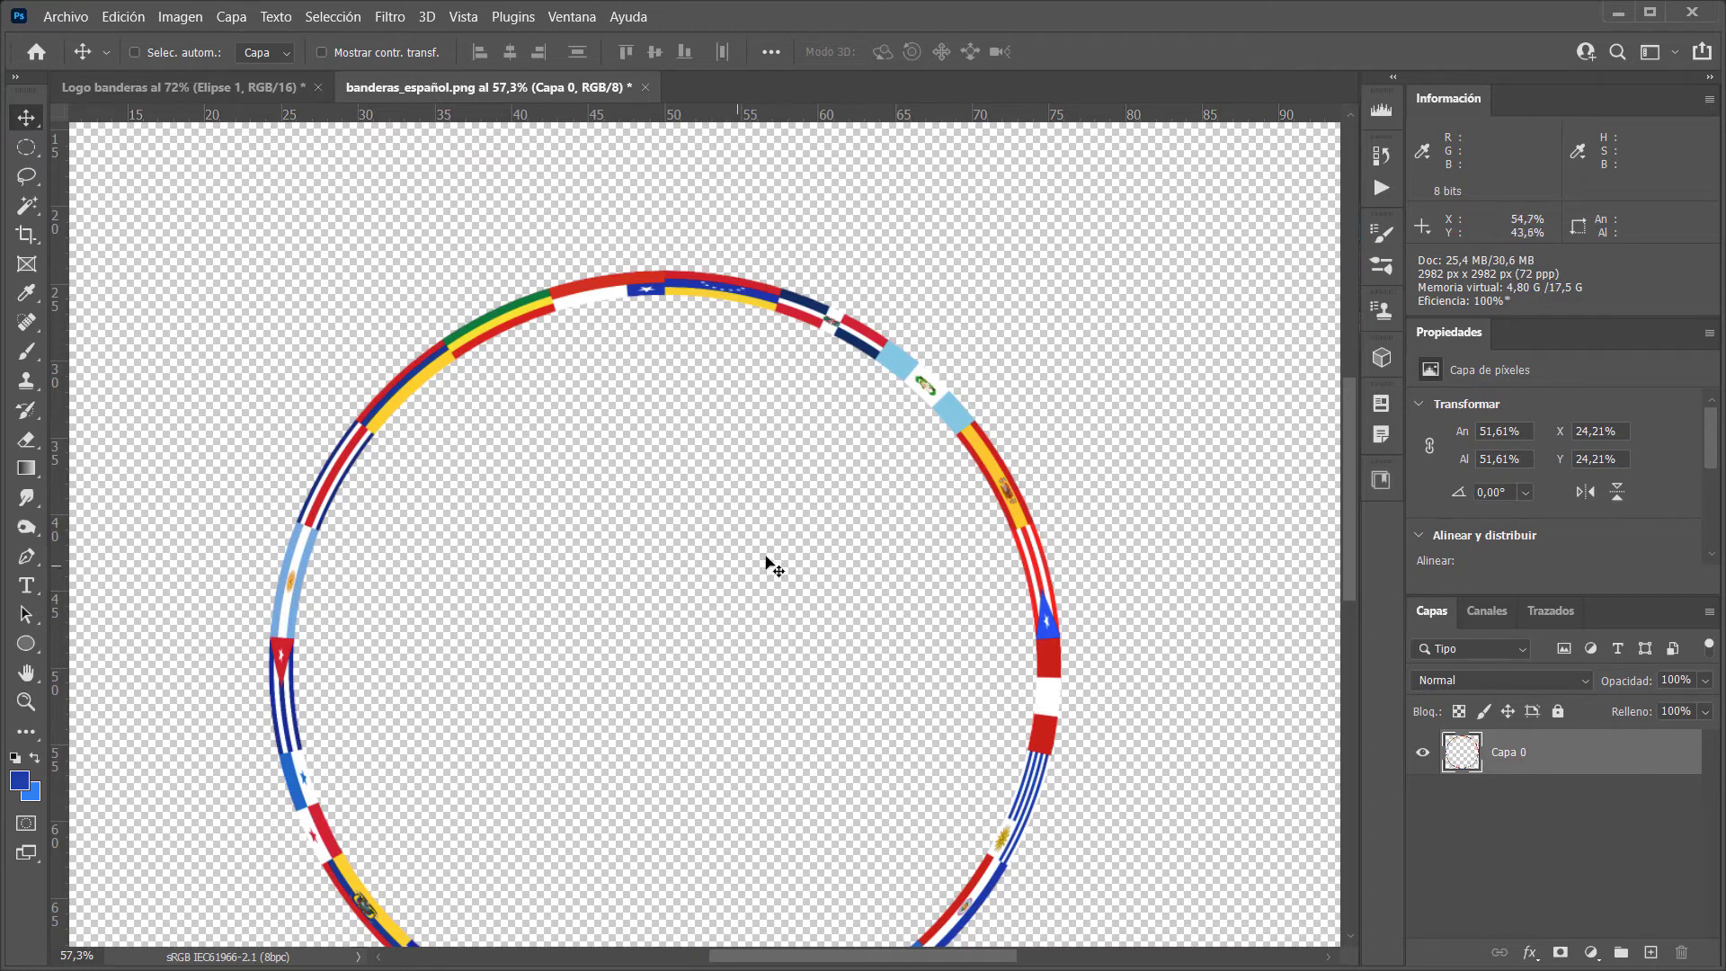
{"action": "left_click", "coordinate": [1064, 508]}
{"action": "left_click_drag", "start_coordinate": [1064, 507], "coordinate": [1070, 528]}
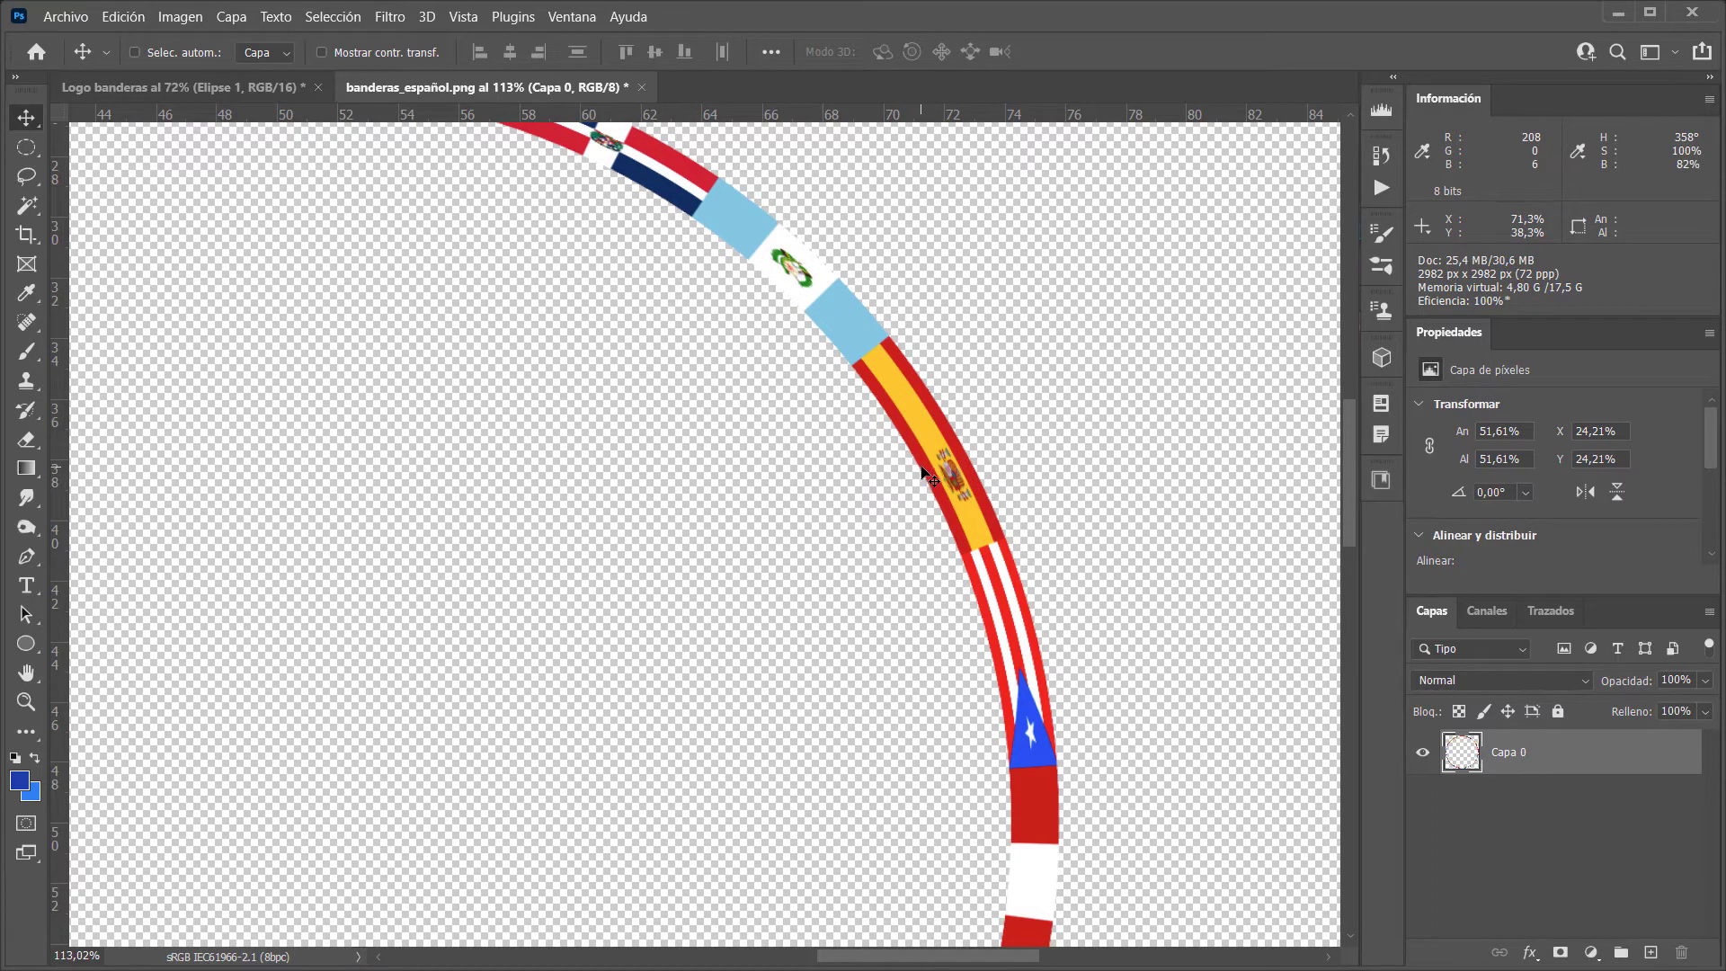
{"action": "key", "text": "ctrl+0"}
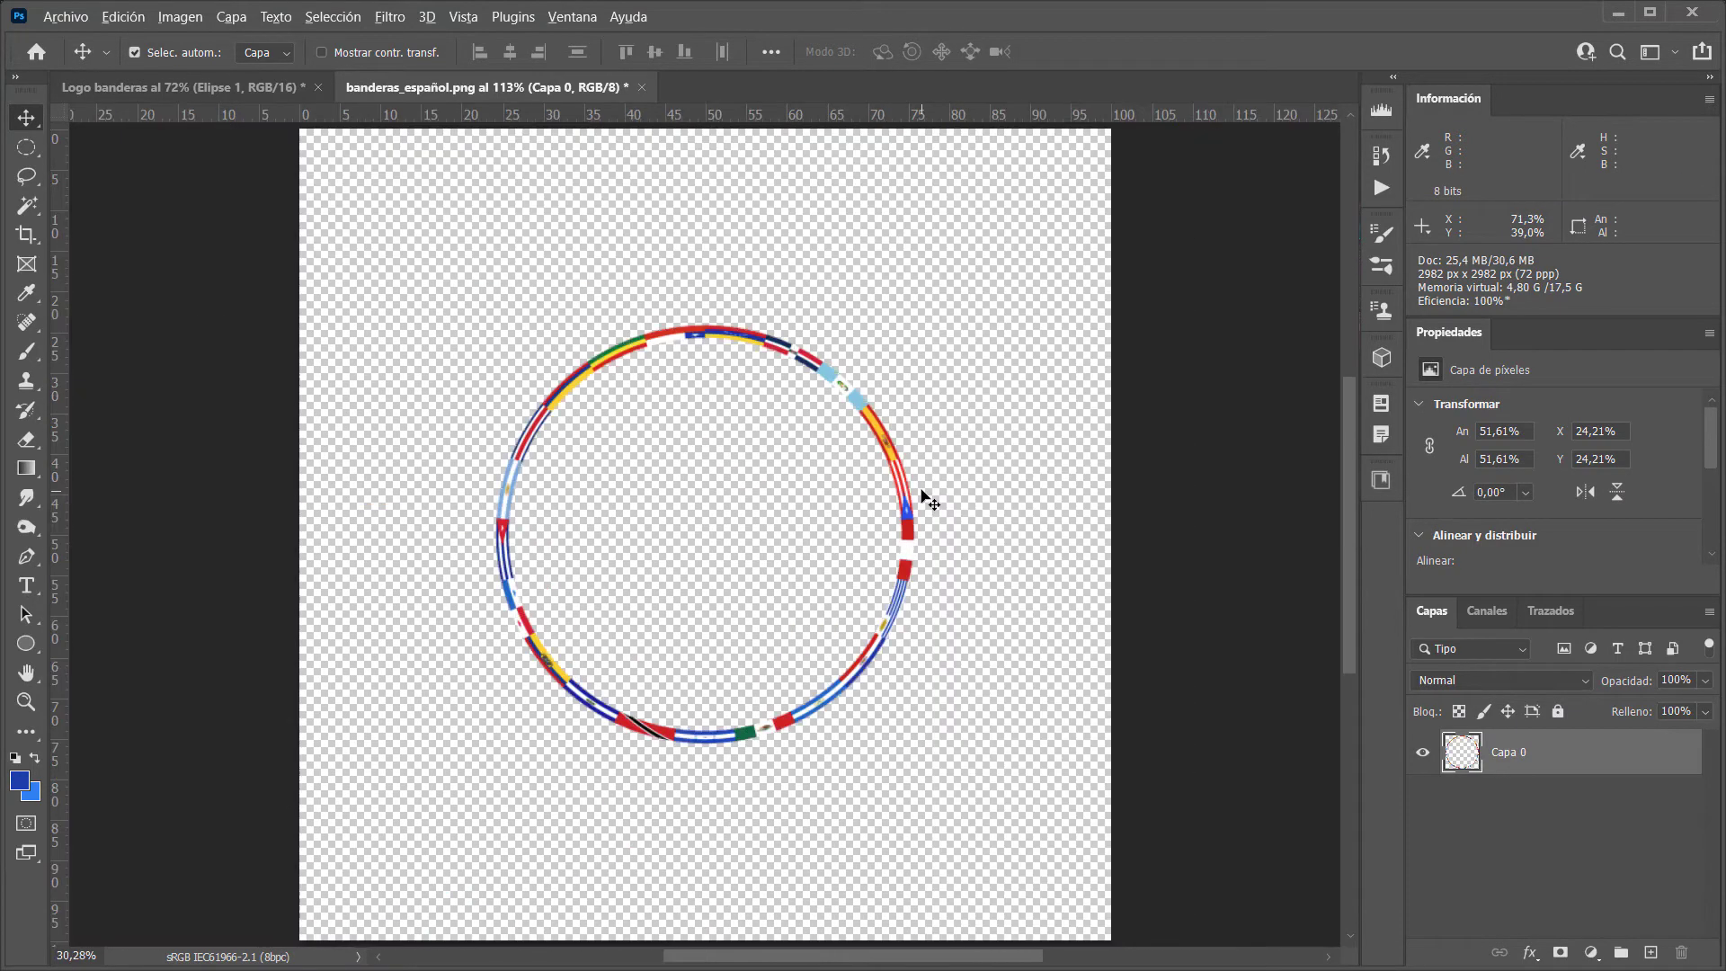
{"action": "key", "text": "ctrl+z"}
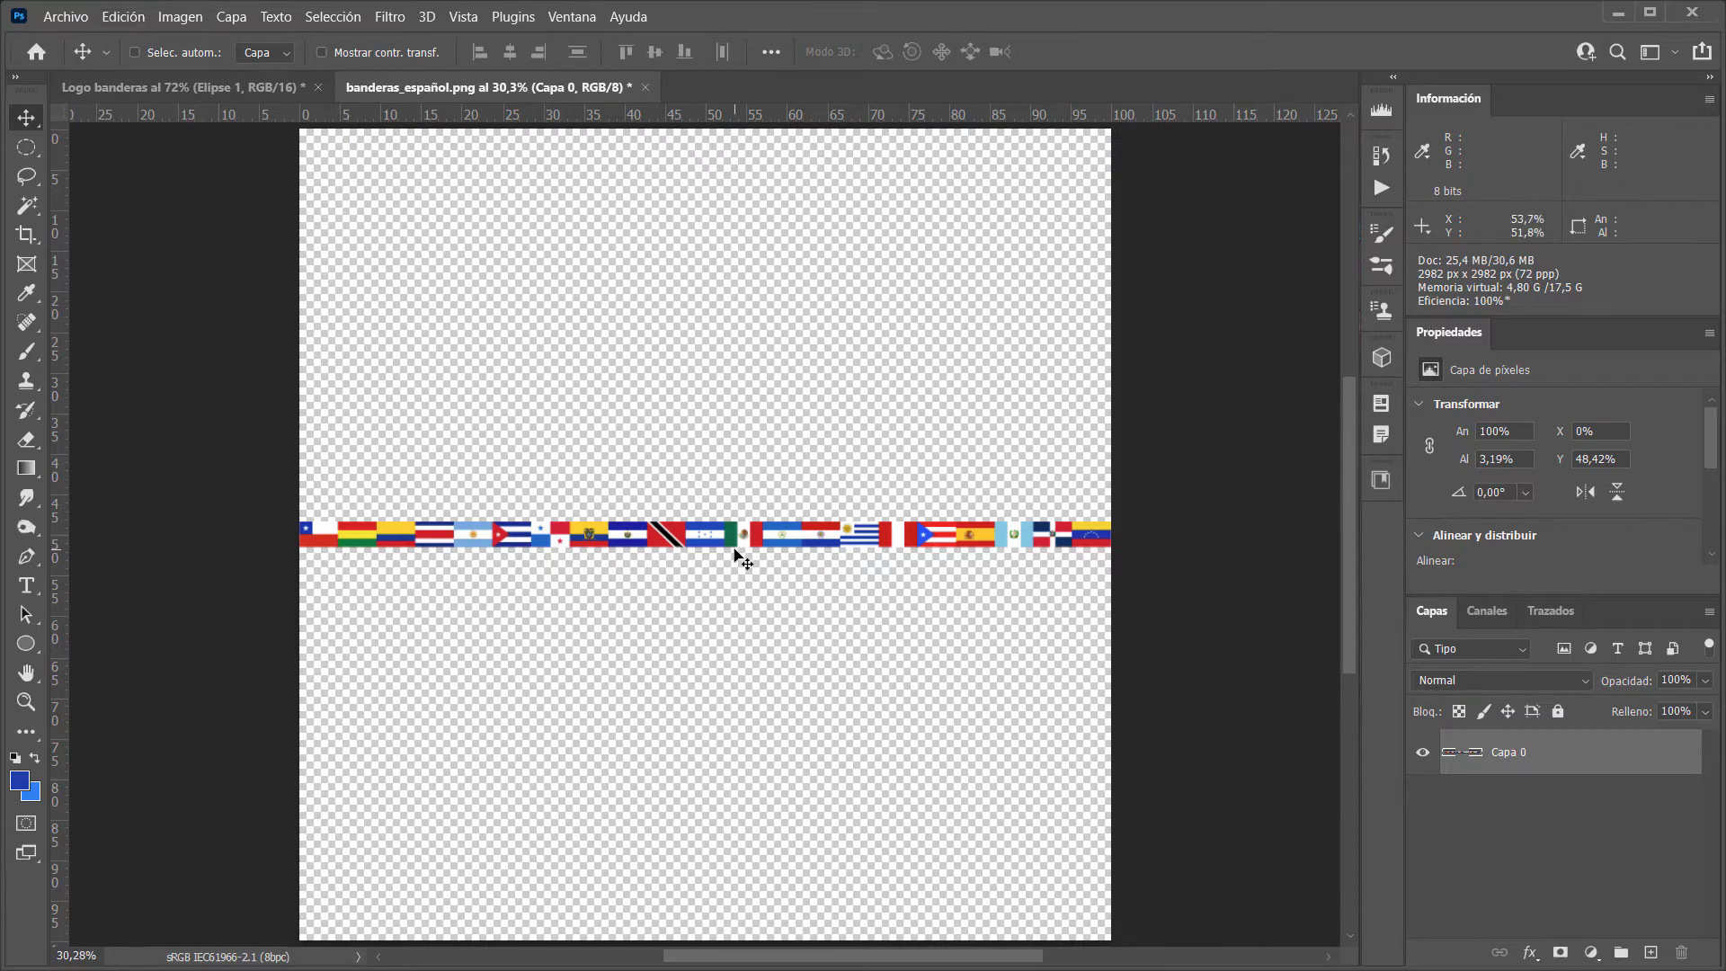
Rotate the flag strip canvas 180° to reverse the flag order, and fit it on screen
{"action": "left_click", "coordinate": [165, 18]}
{"action": "mouse_move", "coordinate": [233, 213]}
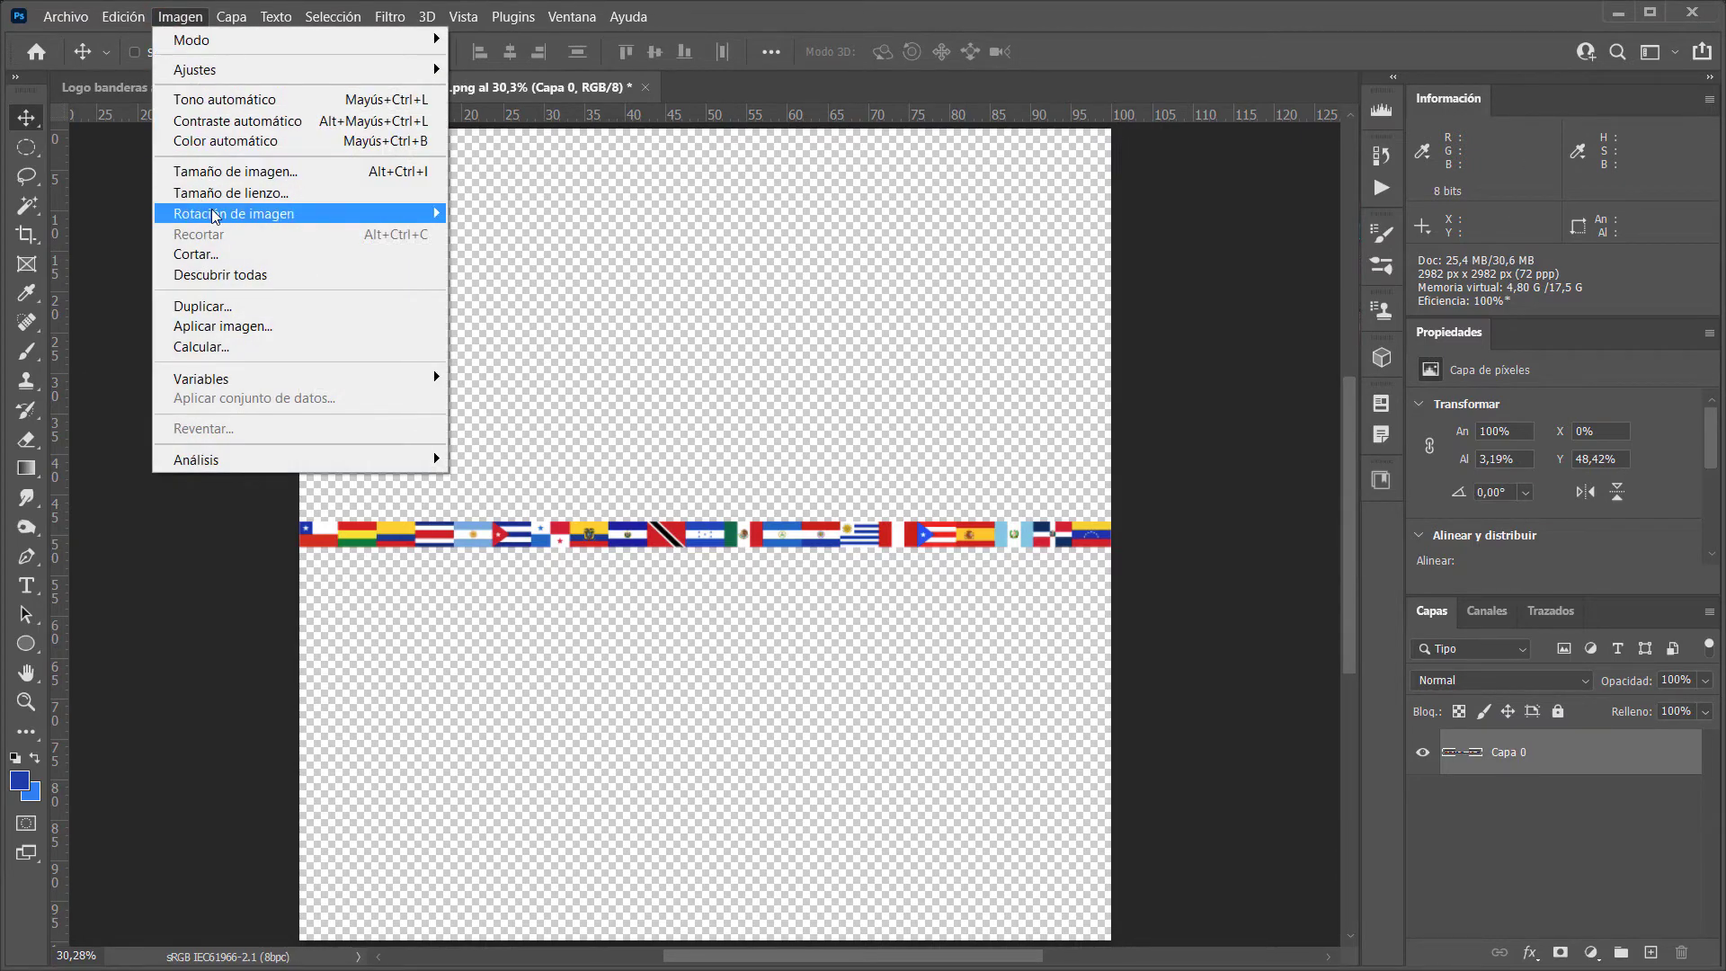
{"action": "left_click", "coordinate": [493, 213]}
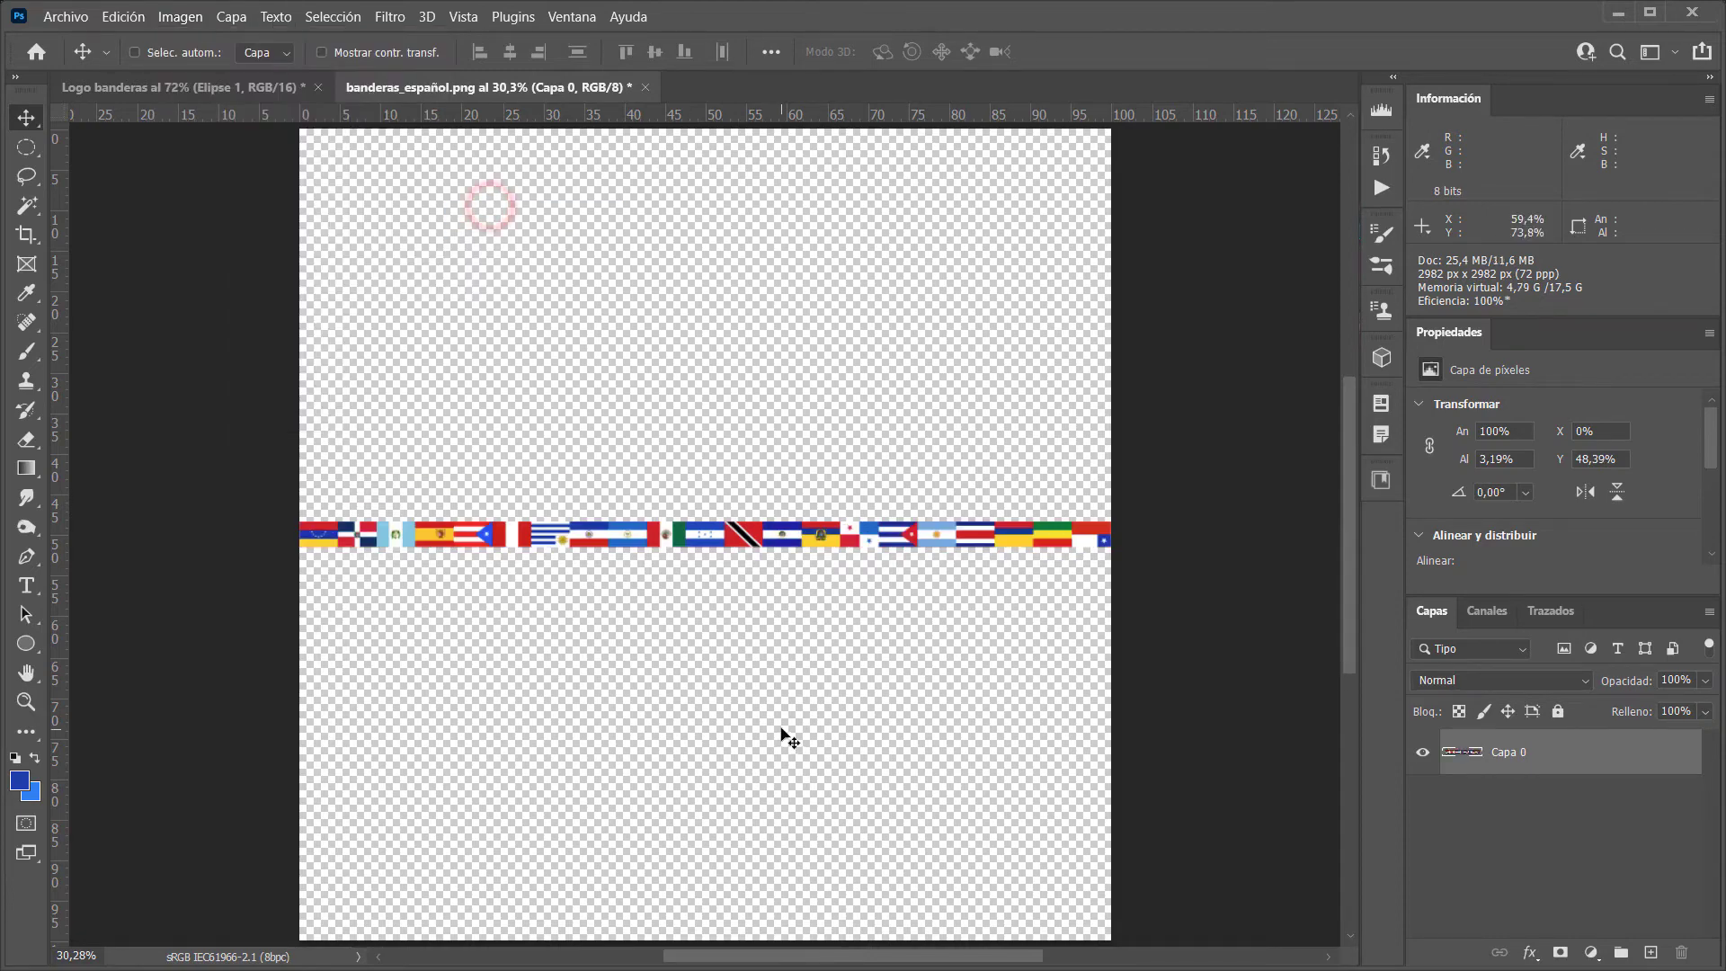
{"action": "left_click_drag", "start_coordinate": [549, 545], "coordinate": [636, 555]}
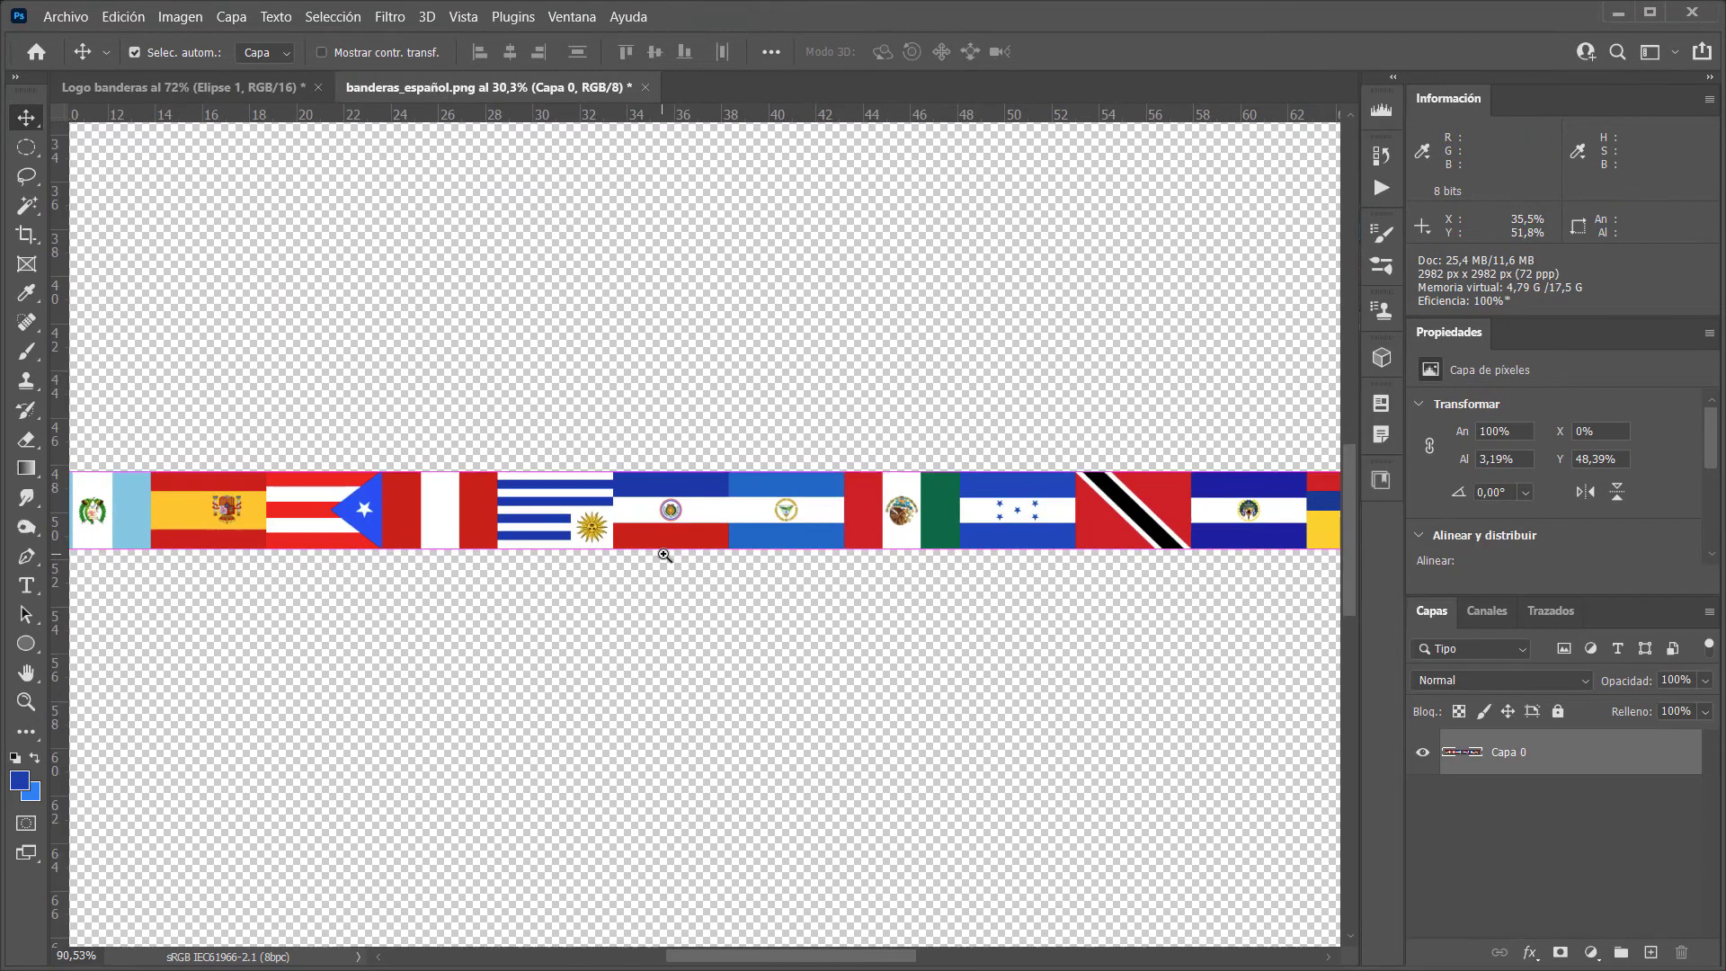
{"action": "key", "text": "ctrl+0"}
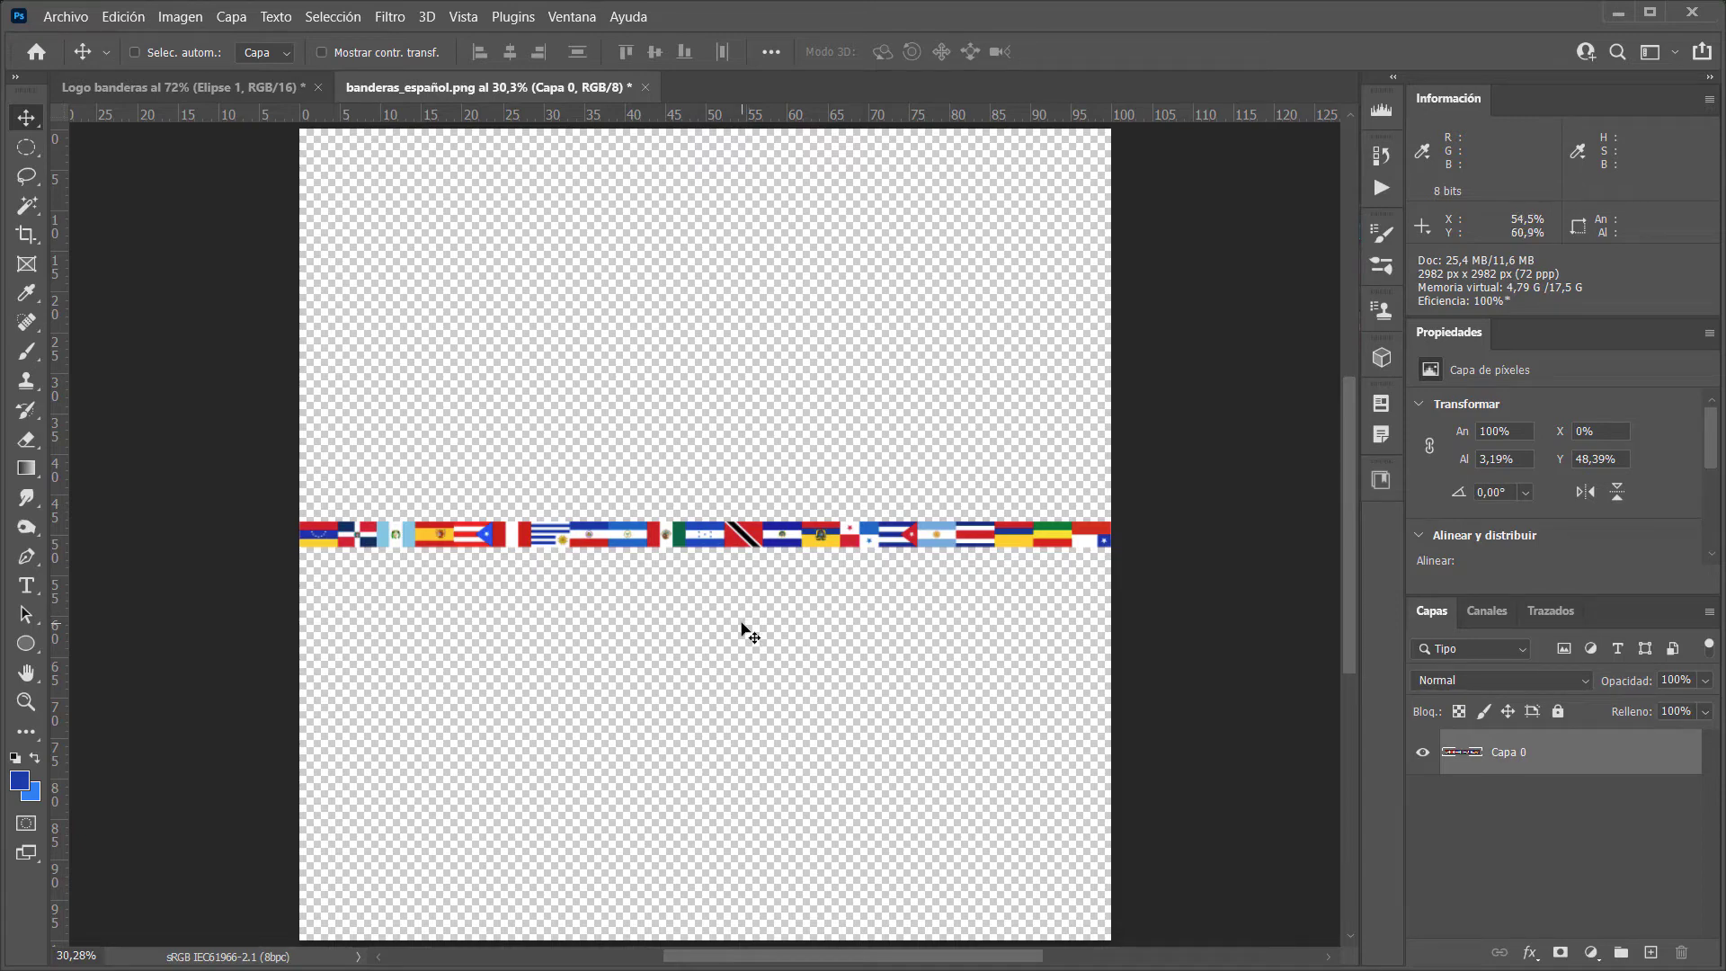
Free-transform the strip with width and height unlinked, setting the height to 200%
{"action": "left_click", "coordinate": [123, 17]}
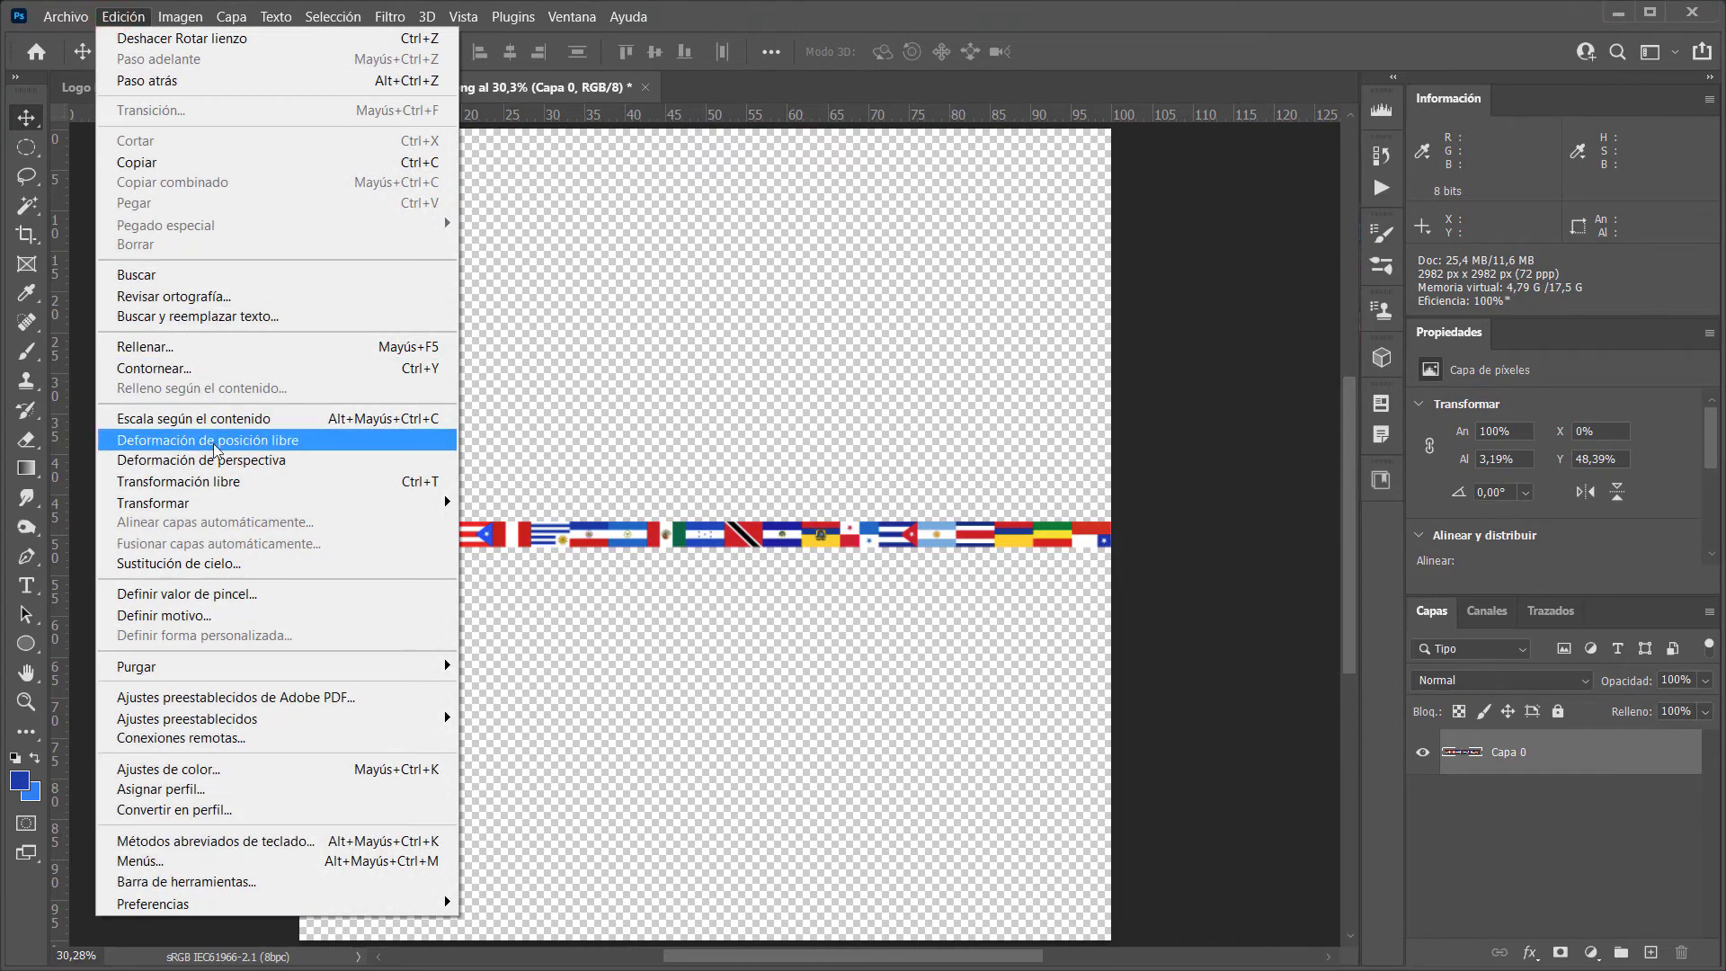
{"action": "left_click", "coordinate": [383, 492]}
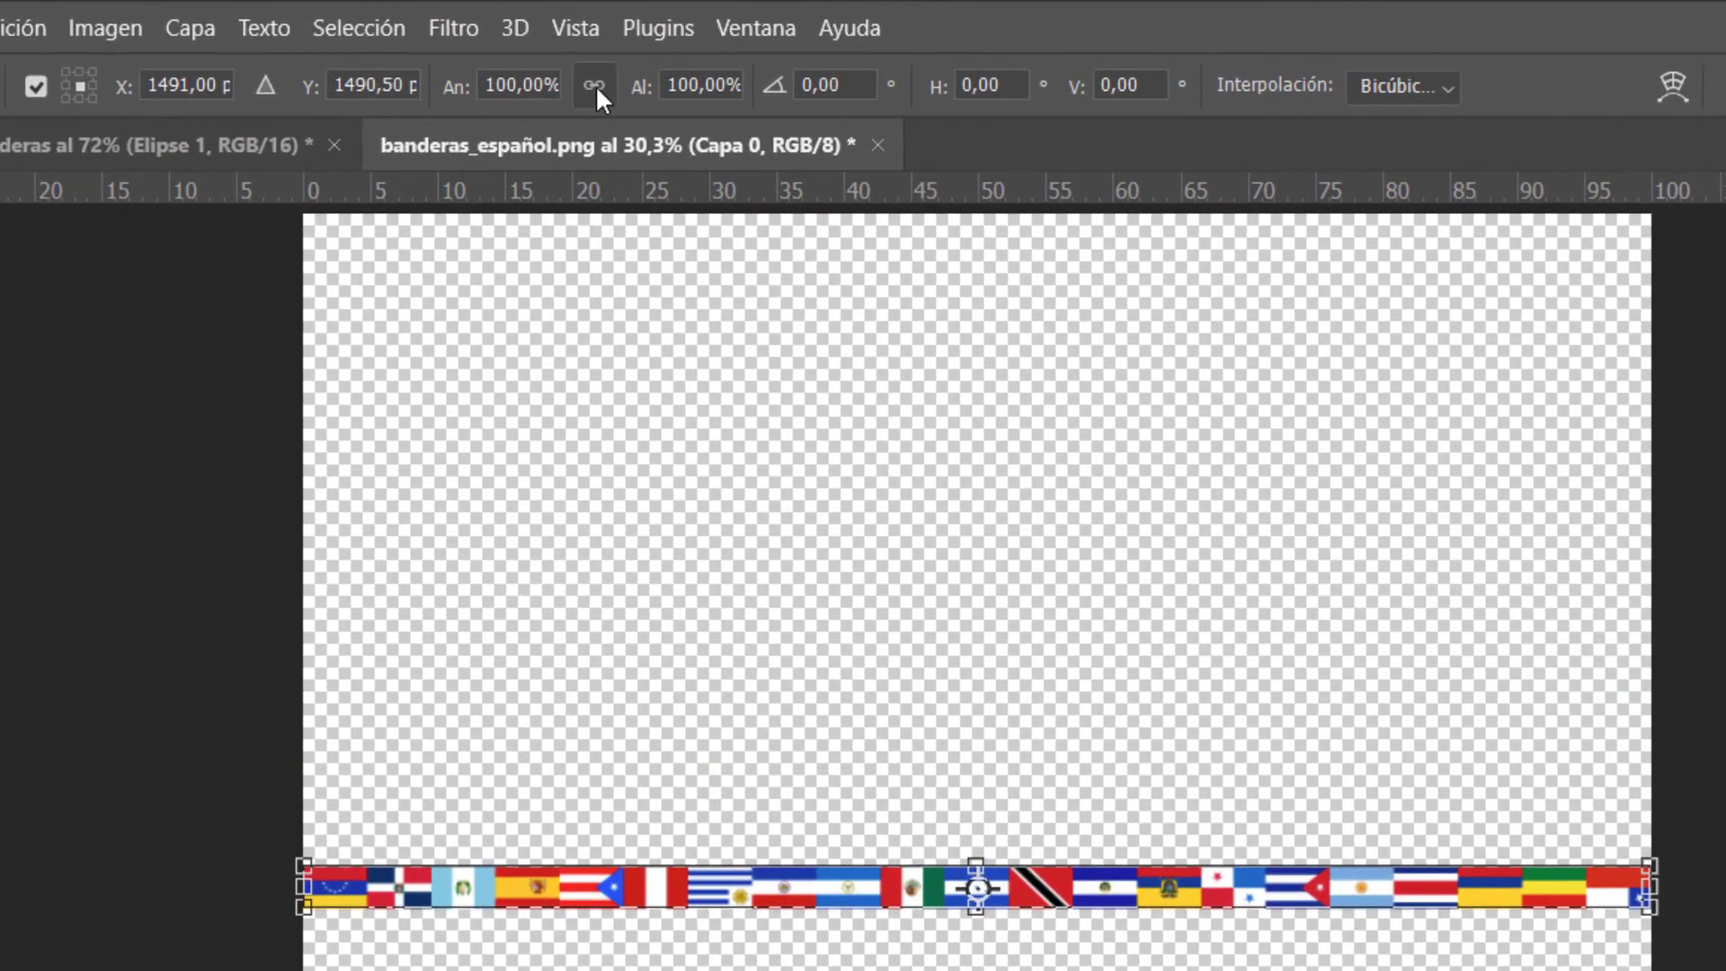
{"action": "left_click", "coordinate": [473, 52]}
{"action": "left_click", "coordinate": [594, 85]}
{"action": "left_click", "coordinate": [586, 92]}
{"action": "left_click", "coordinate": [676, 84]}
{"action": "type", "text": "20"}
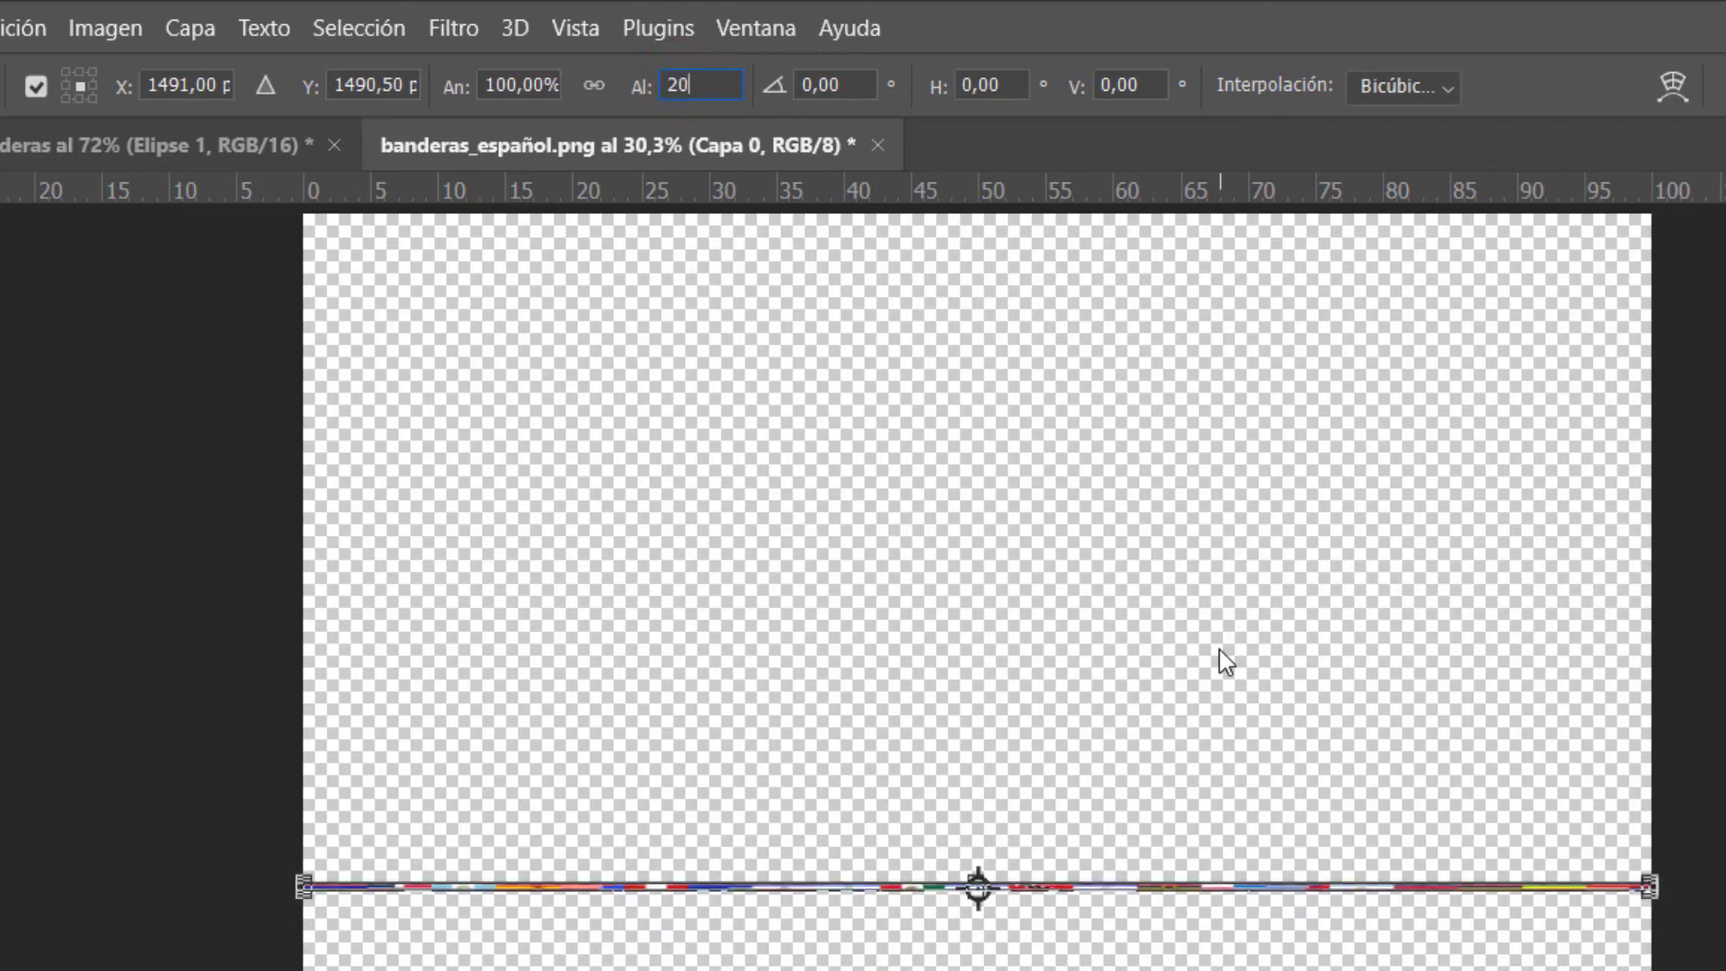
{"action": "type", "text": "0"}
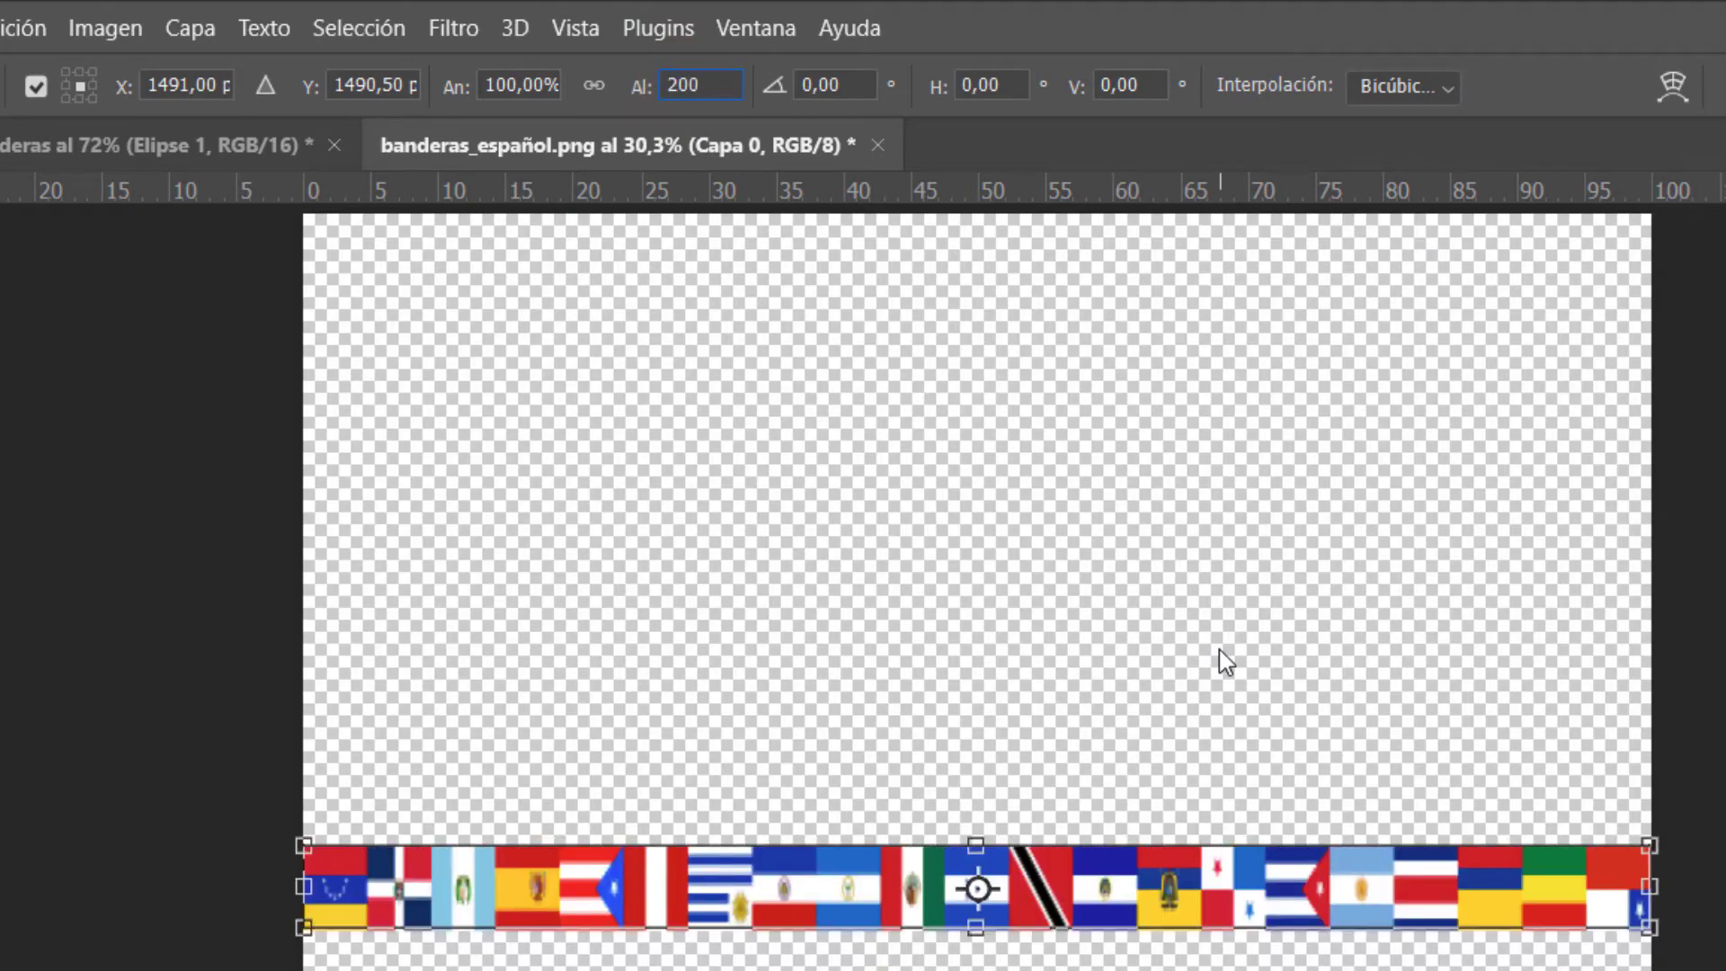
{"action": "key", "text": "Return"}
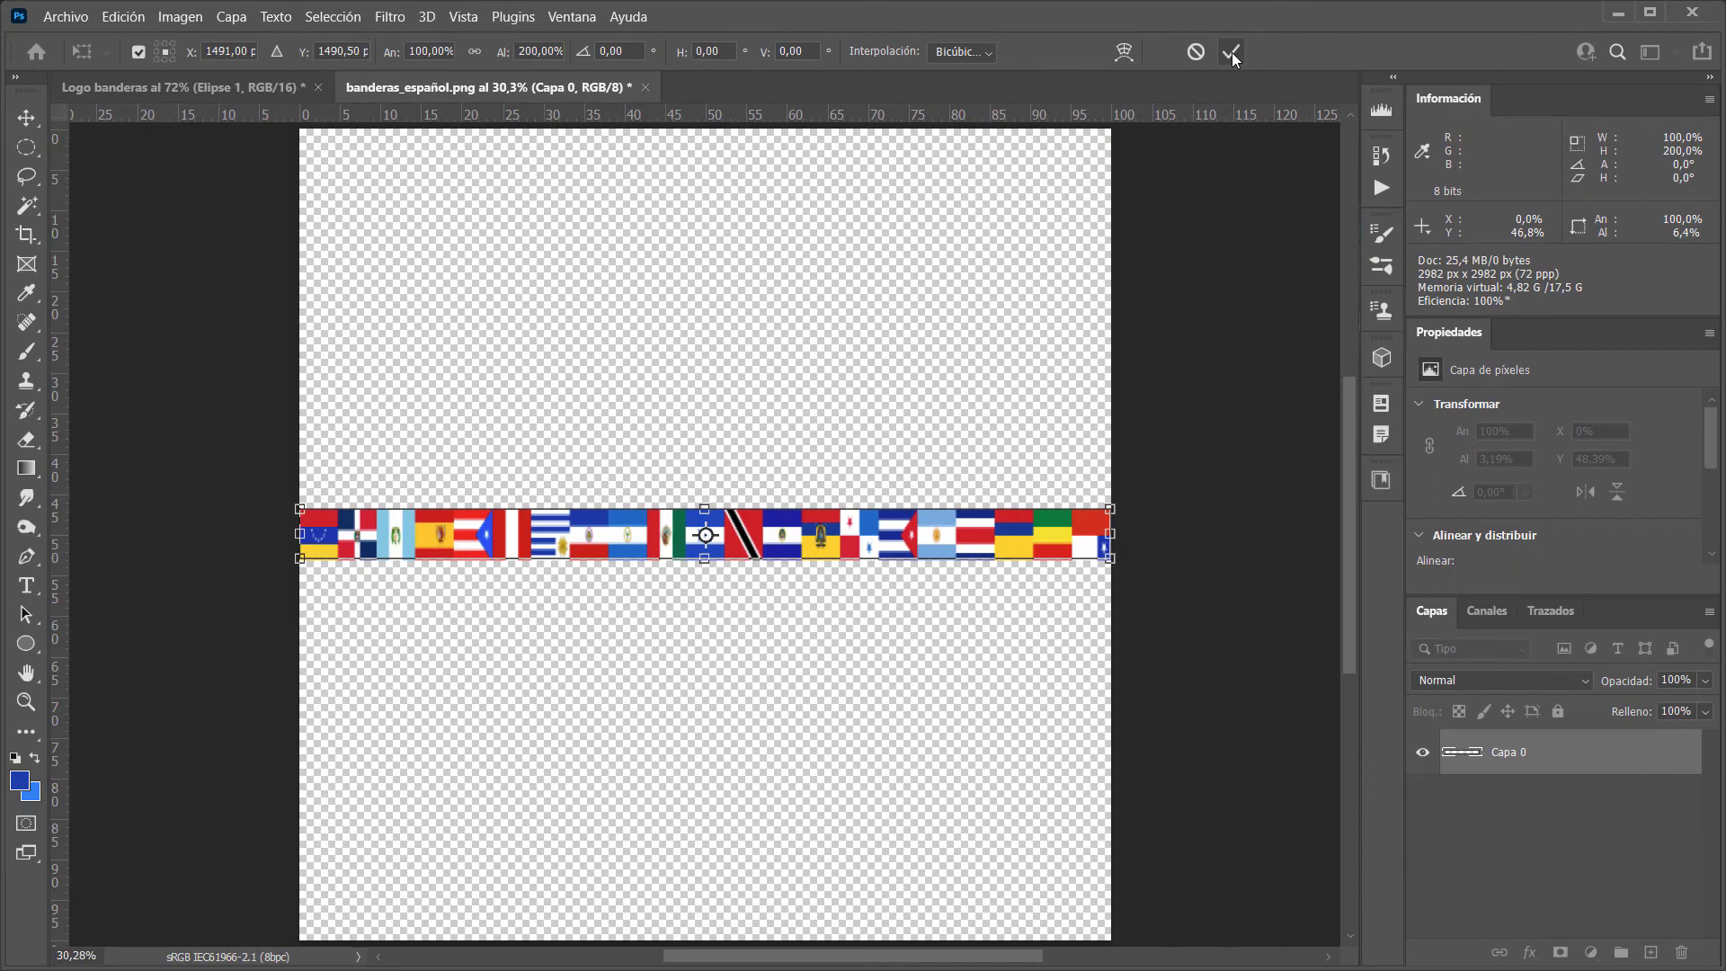
{"action": "left_click", "coordinate": [1230, 53]}
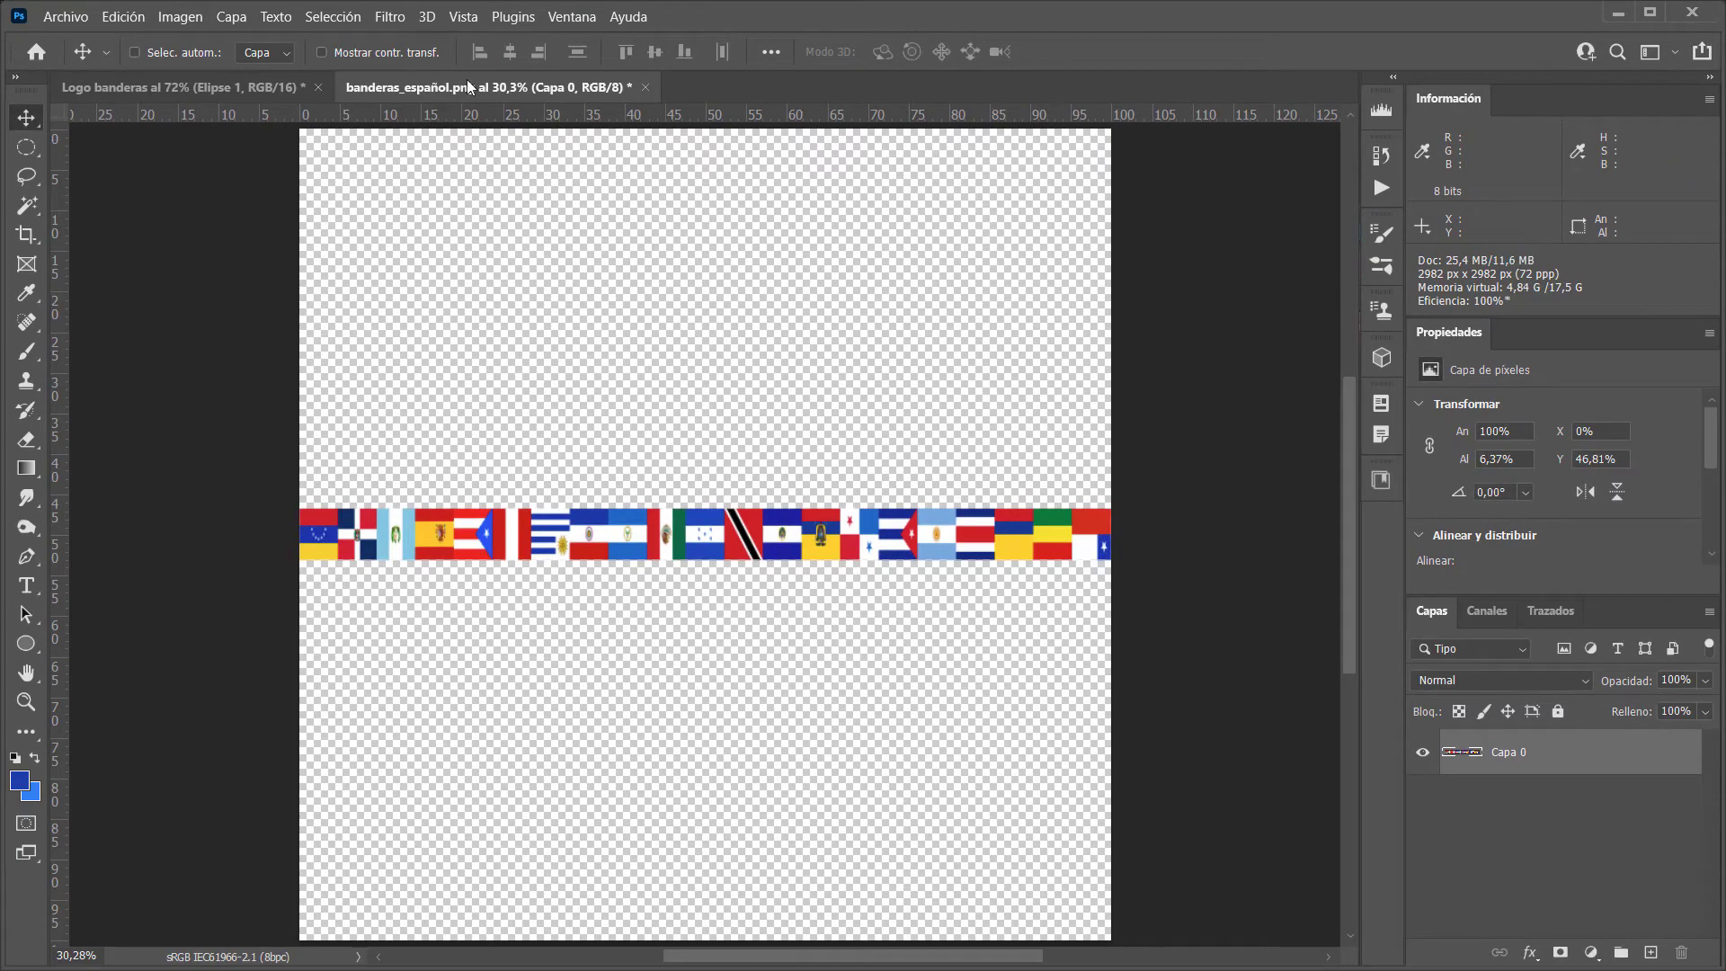
Reapply the polar coordinates filter to curl the 200%-tall strip into a ring, then inspect it
{"action": "left_click", "coordinate": [389, 18]}
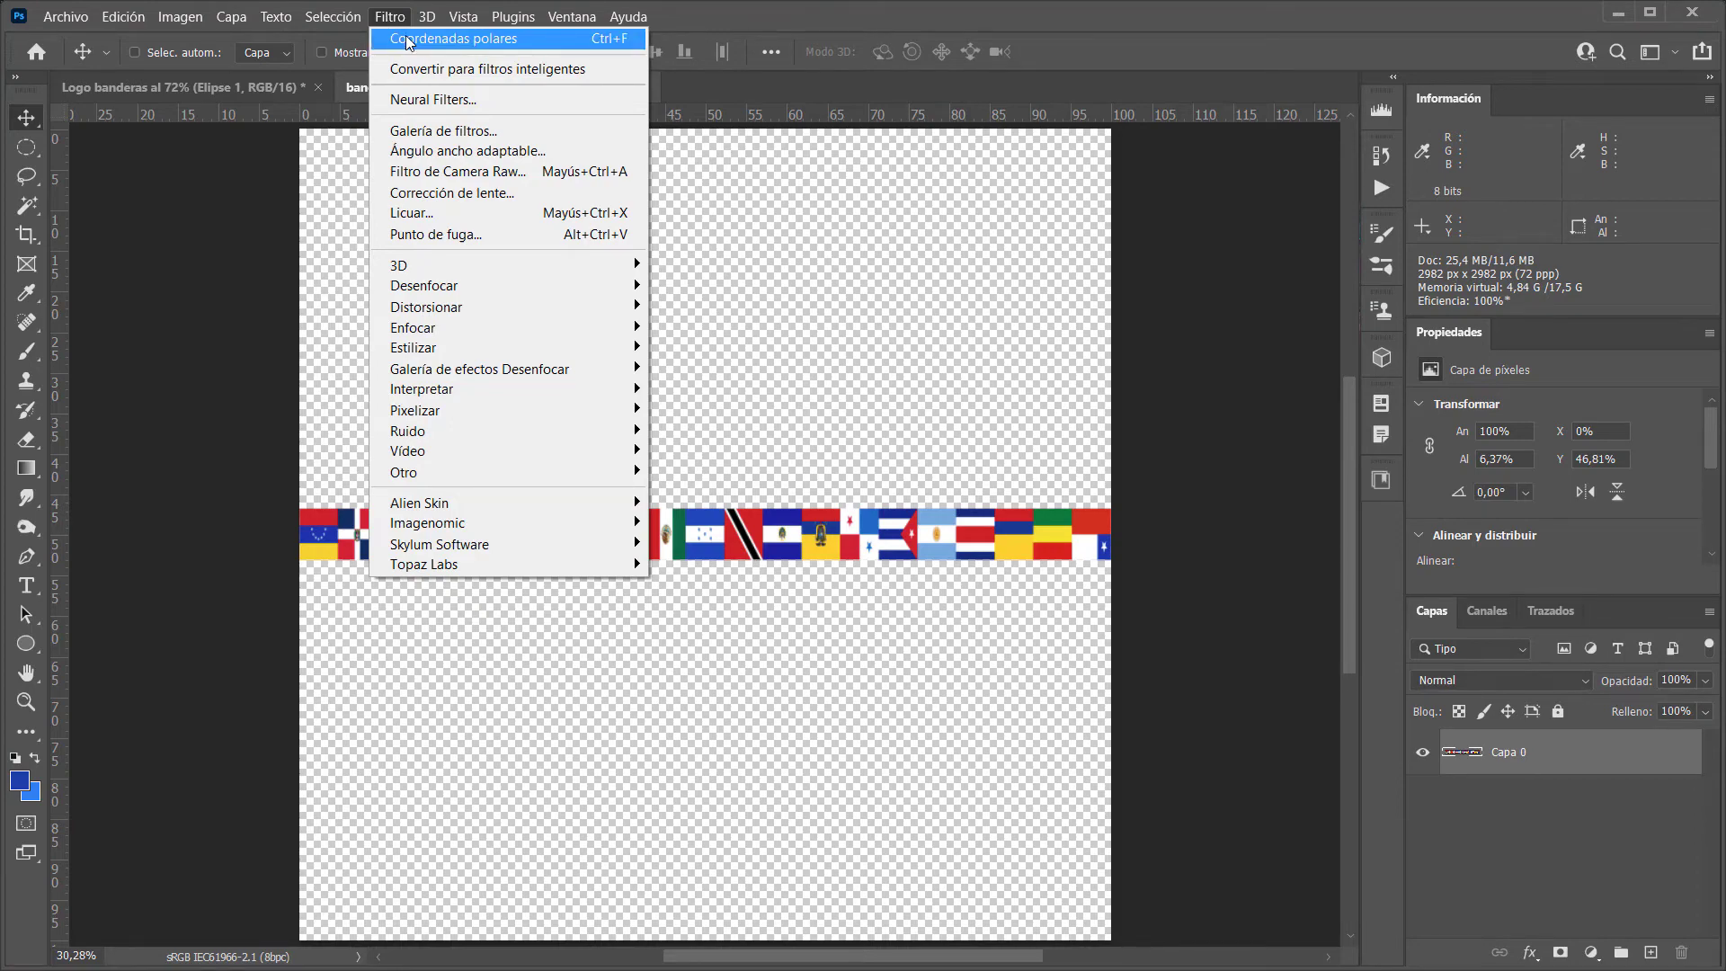
{"action": "left_click", "coordinate": [401, 38]}
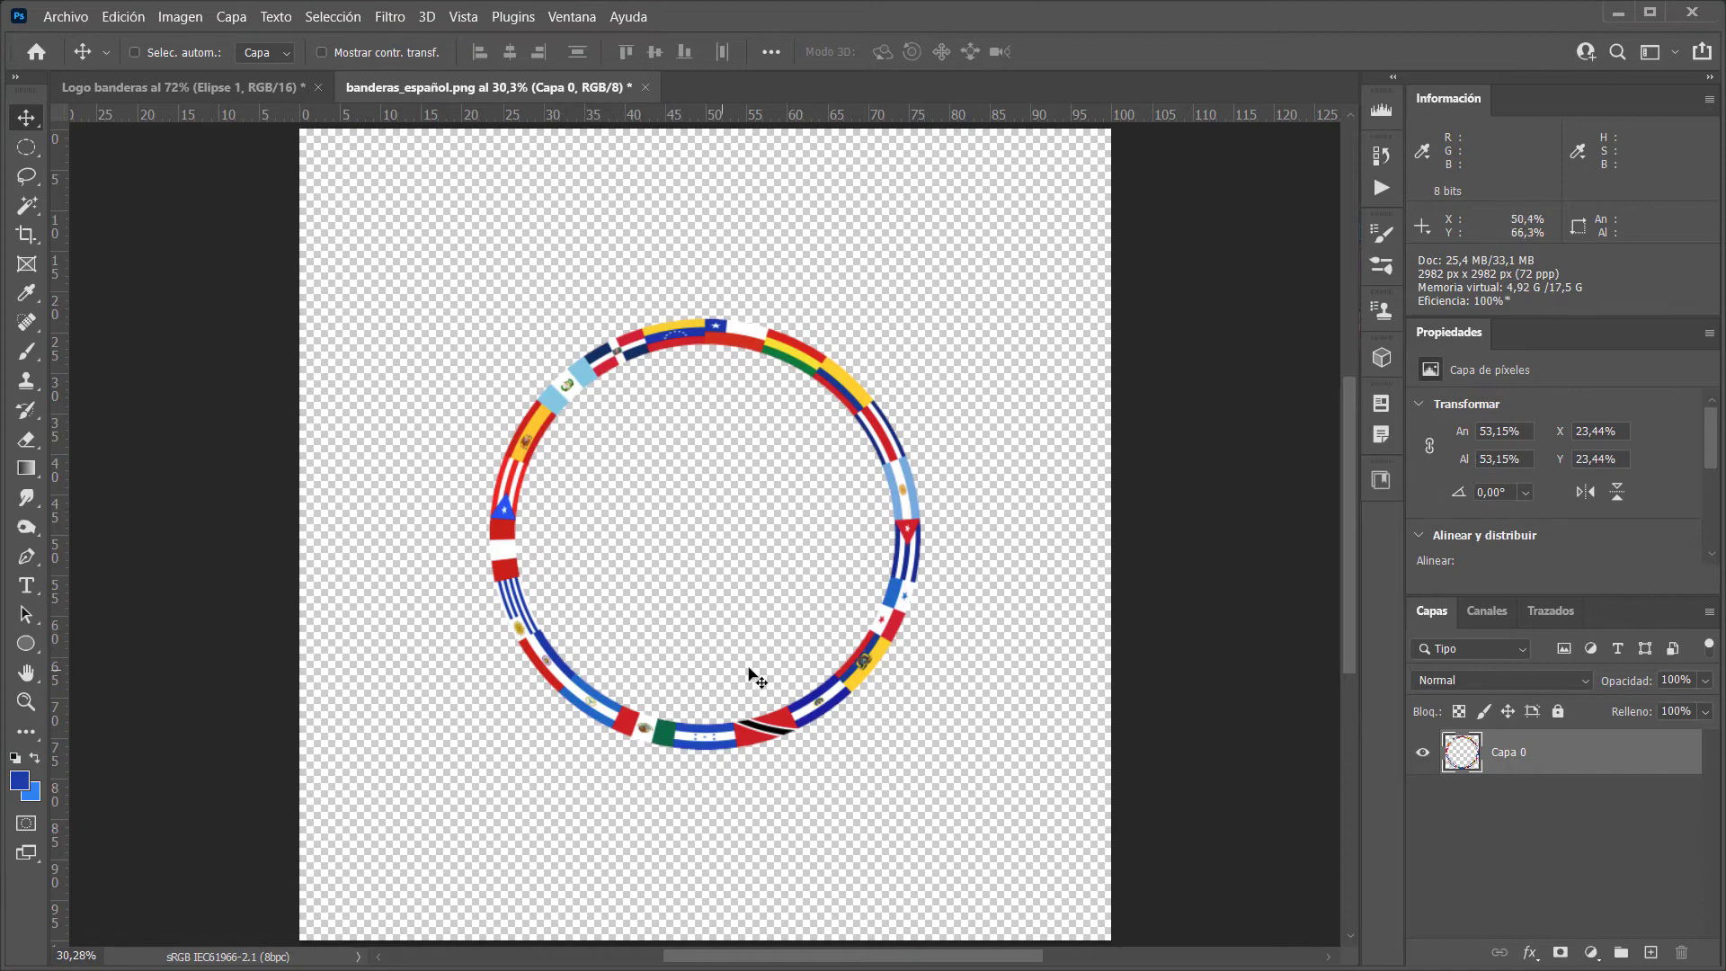
{"action": "scroll", "coordinate": [697, 470], "scroll_direction": "up", "scroll_amount": 5}
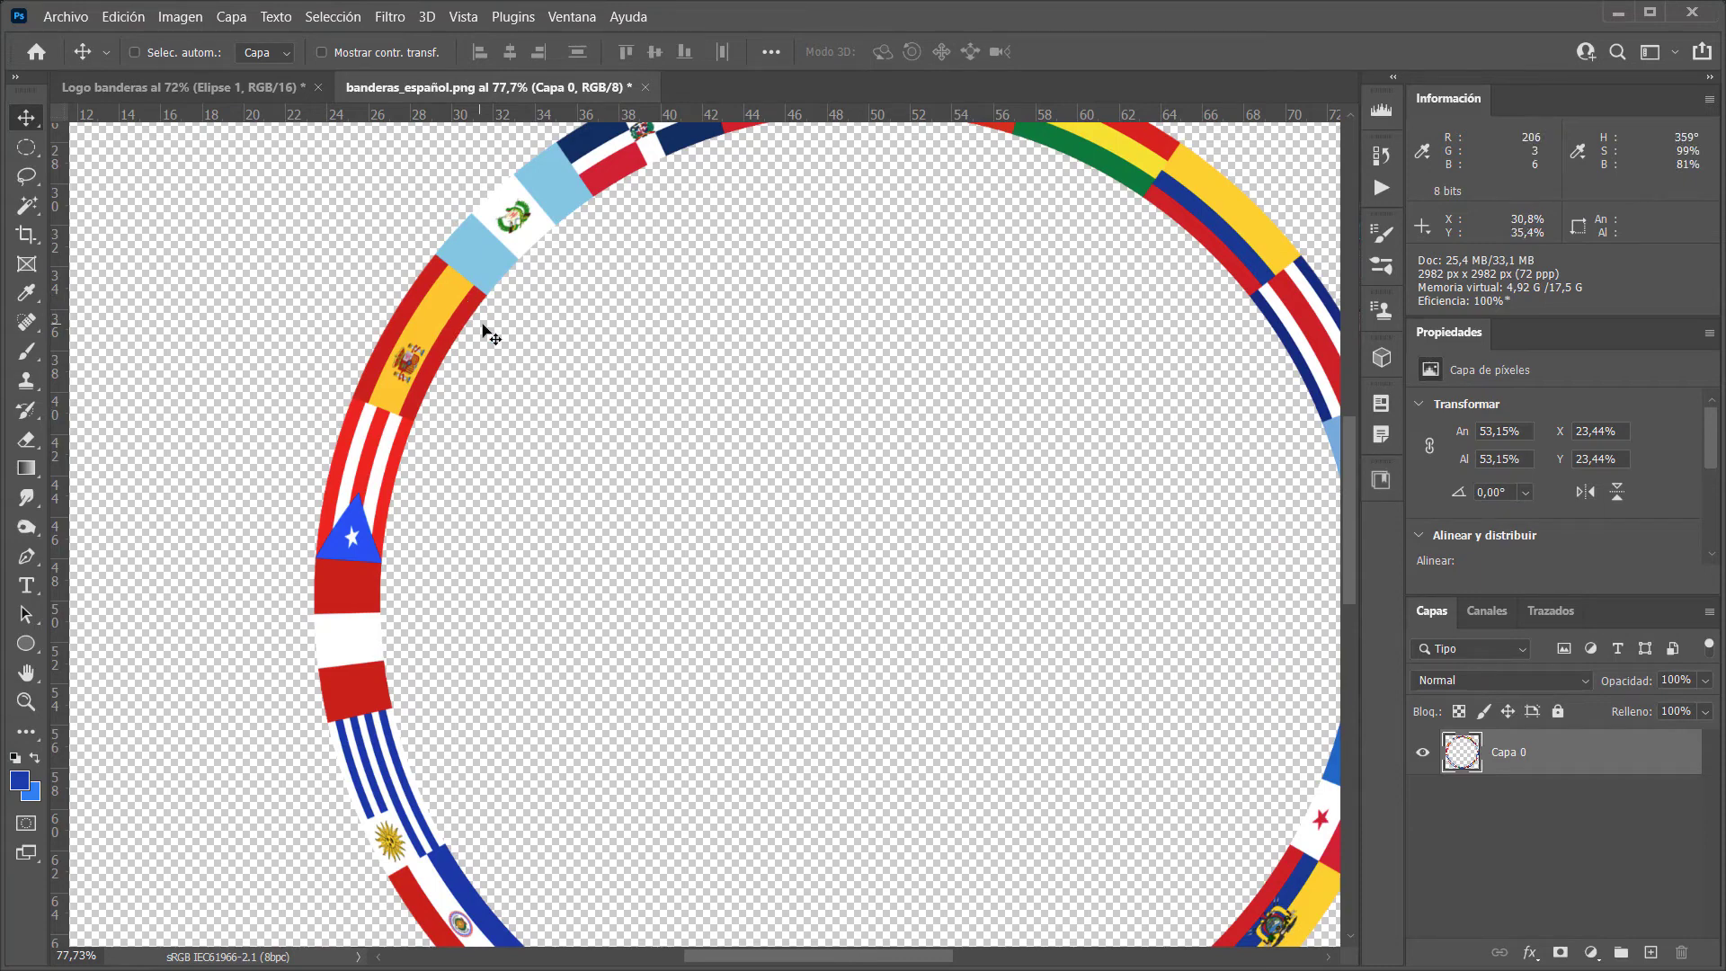
{"action": "left_click", "coordinate": [784, 474], "text": "ctrl"}
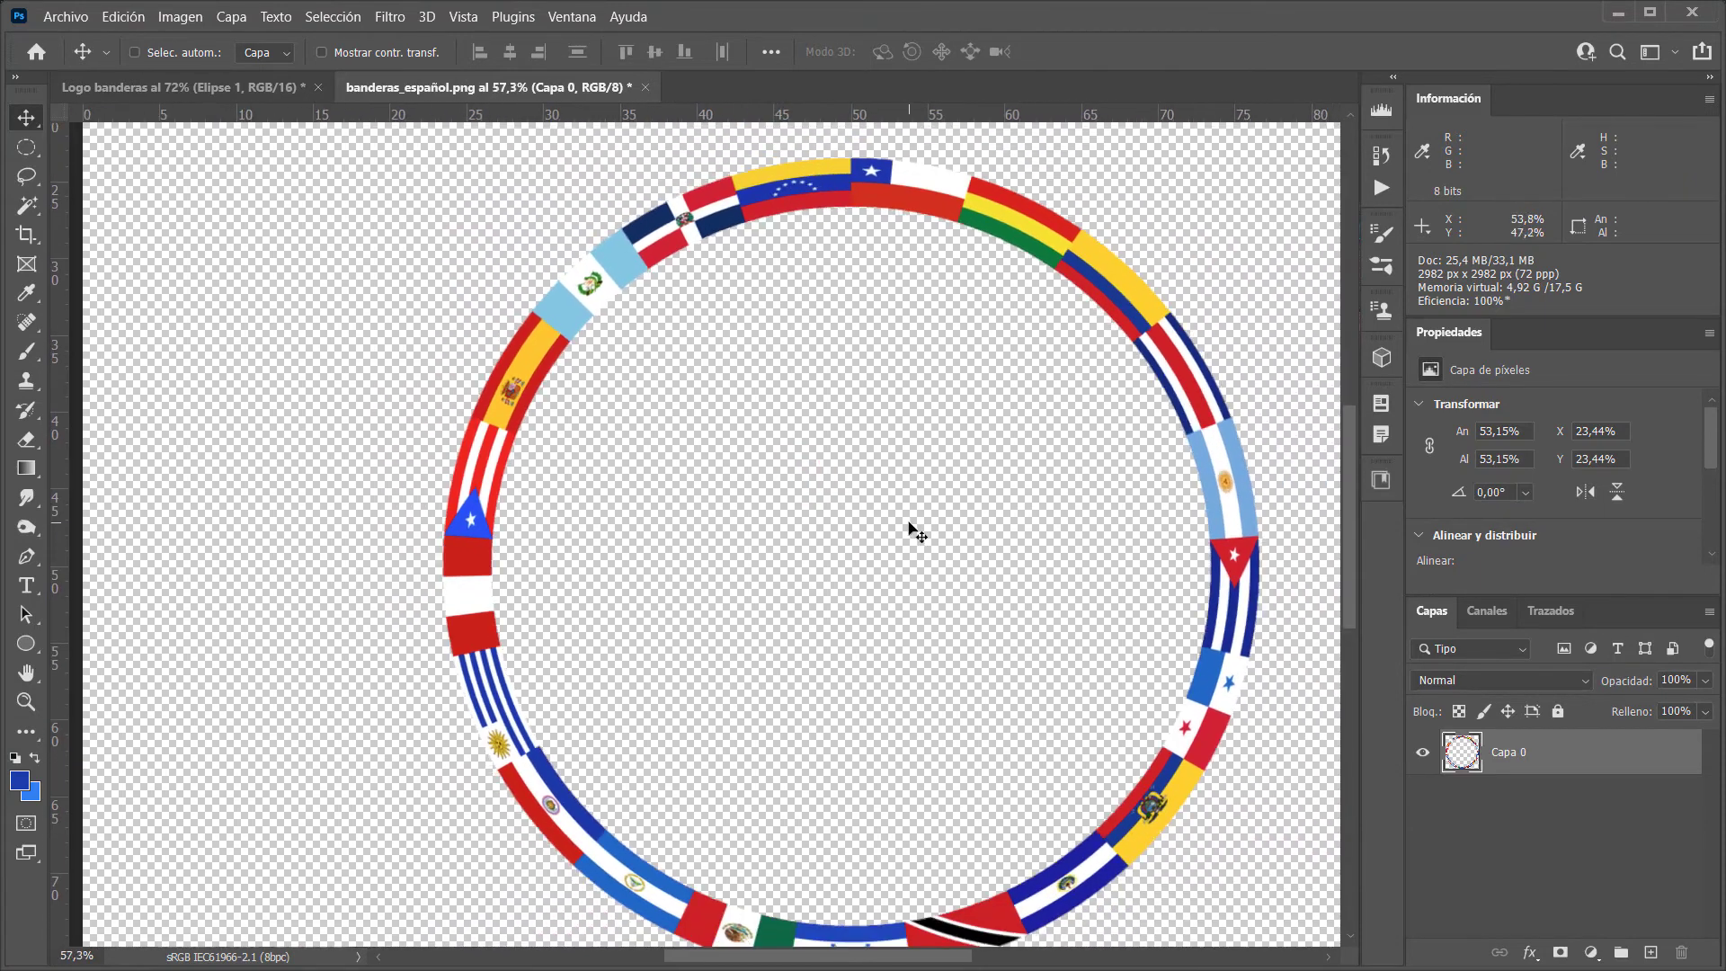
Undo the polar distortion and scale the straight strip to 300% height
{"action": "key", "text": "ctrl+z"}
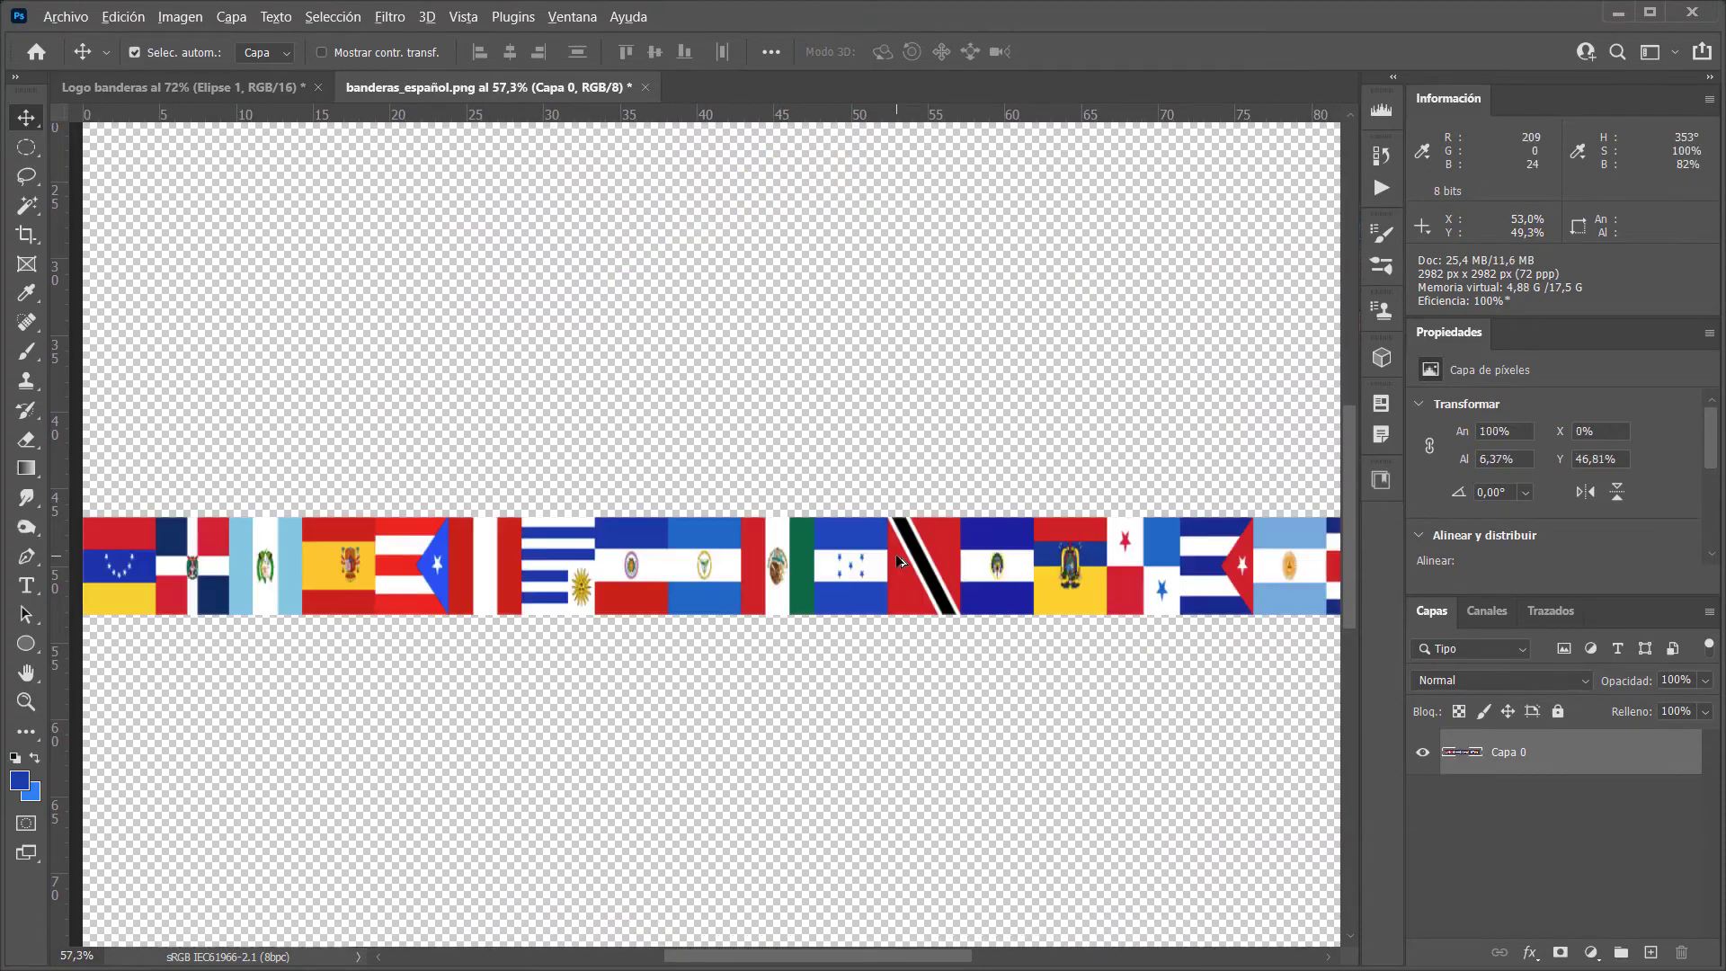
{"action": "key", "text": "ctrl+z"}
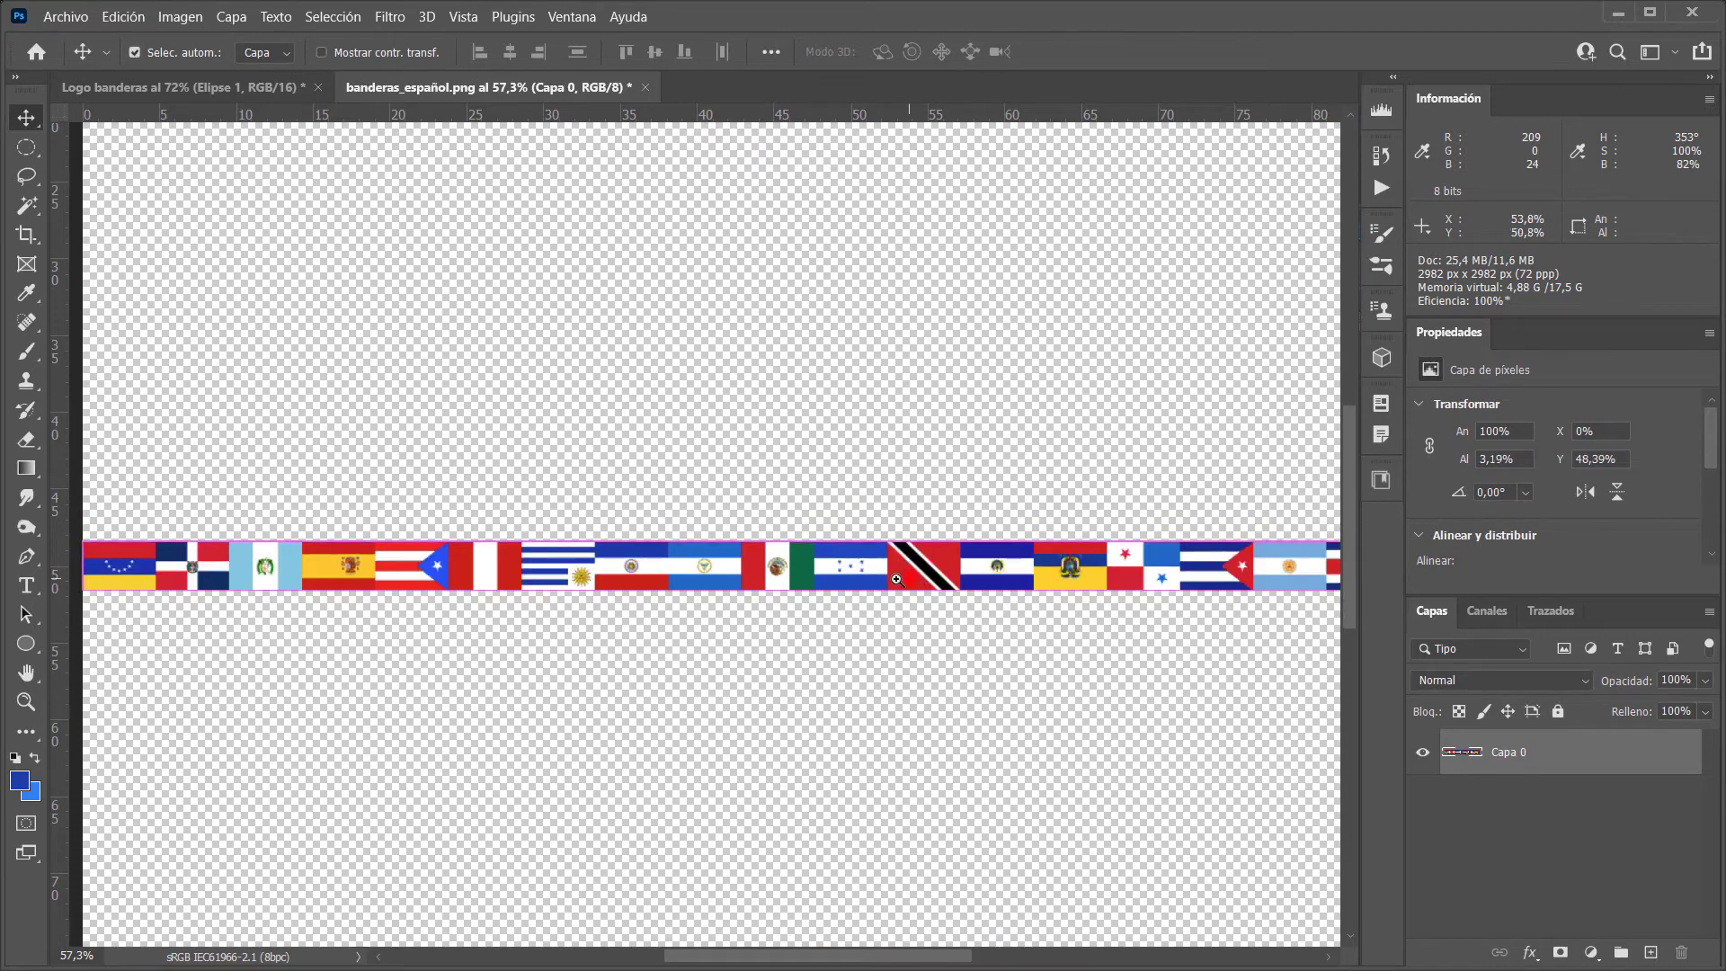
{"action": "left_click_drag", "start_coordinate": [897, 598], "coordinate": [749, 588]}
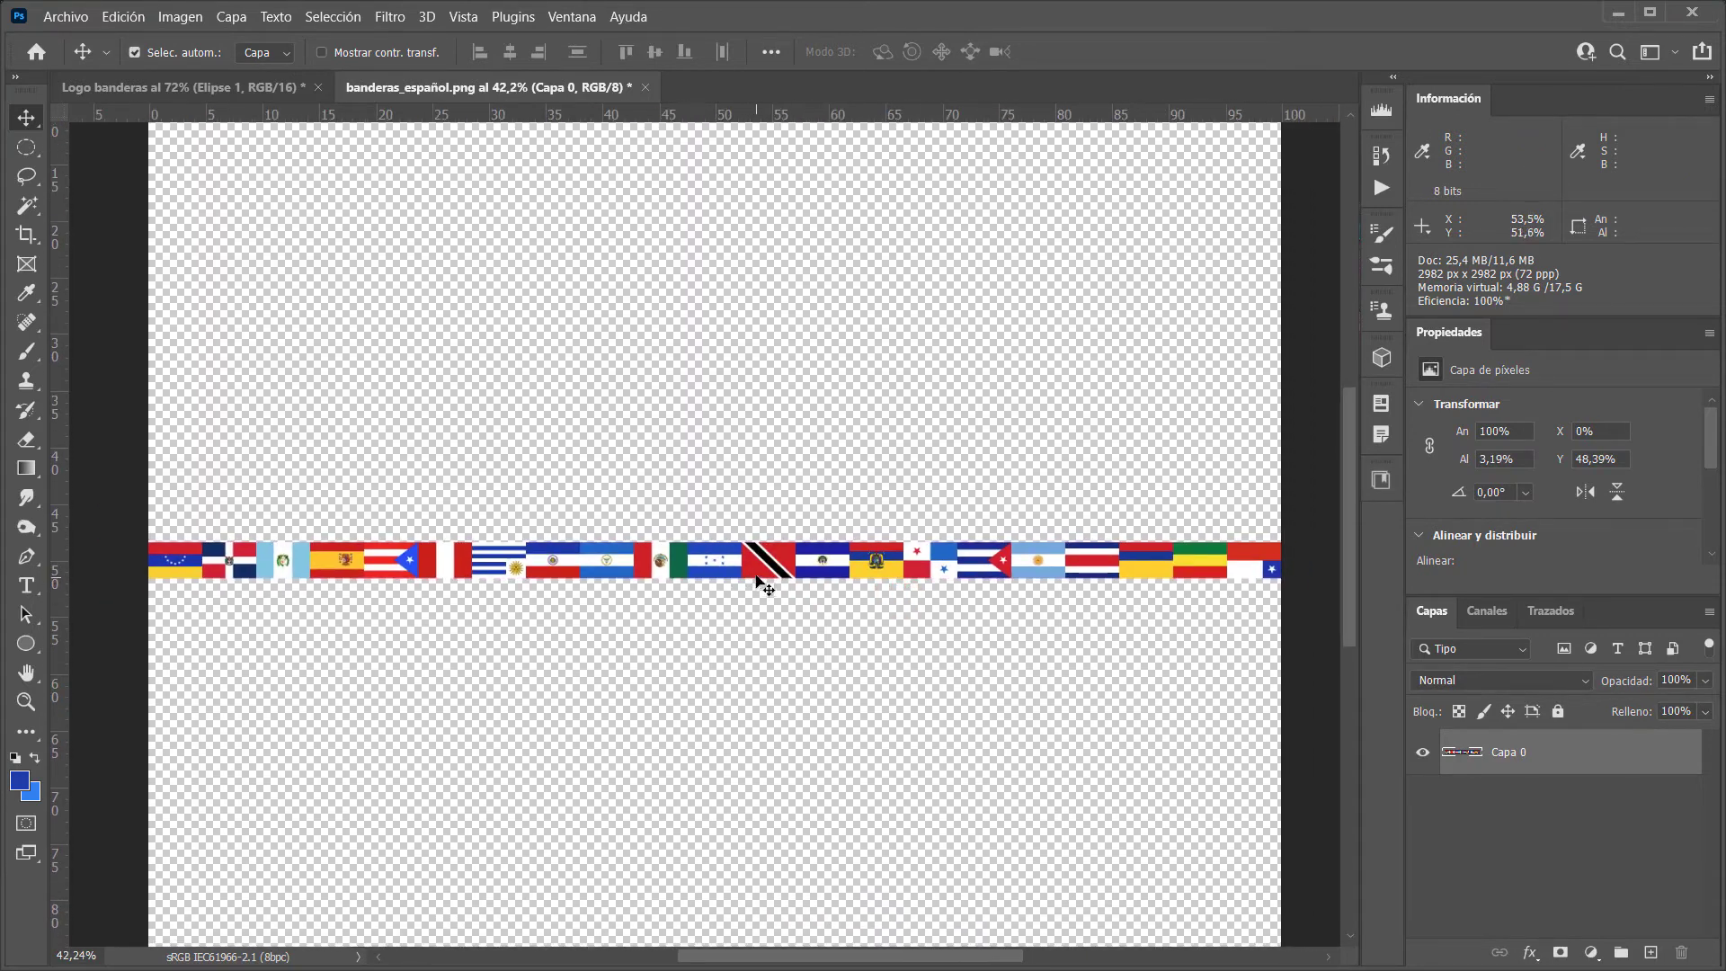
{"action": "key", "text": "ctrl+t"}
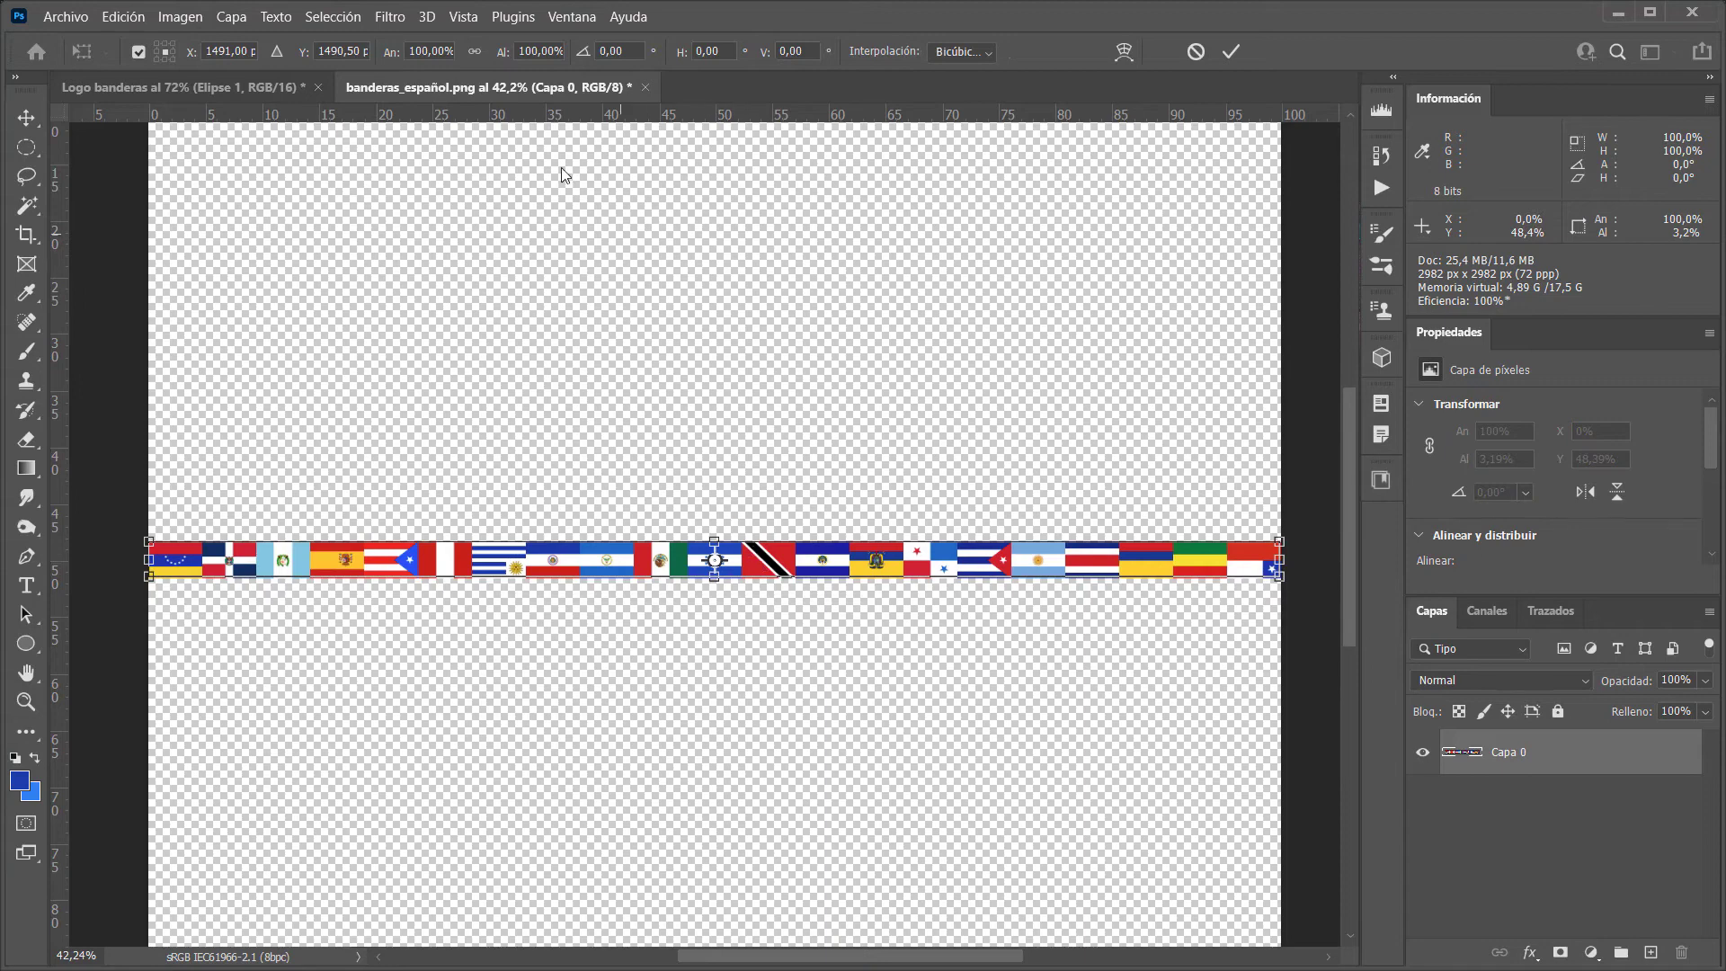
{"action": "left_click", "coordinate": [519, 50]}
{"action": "type", "text": "300"}
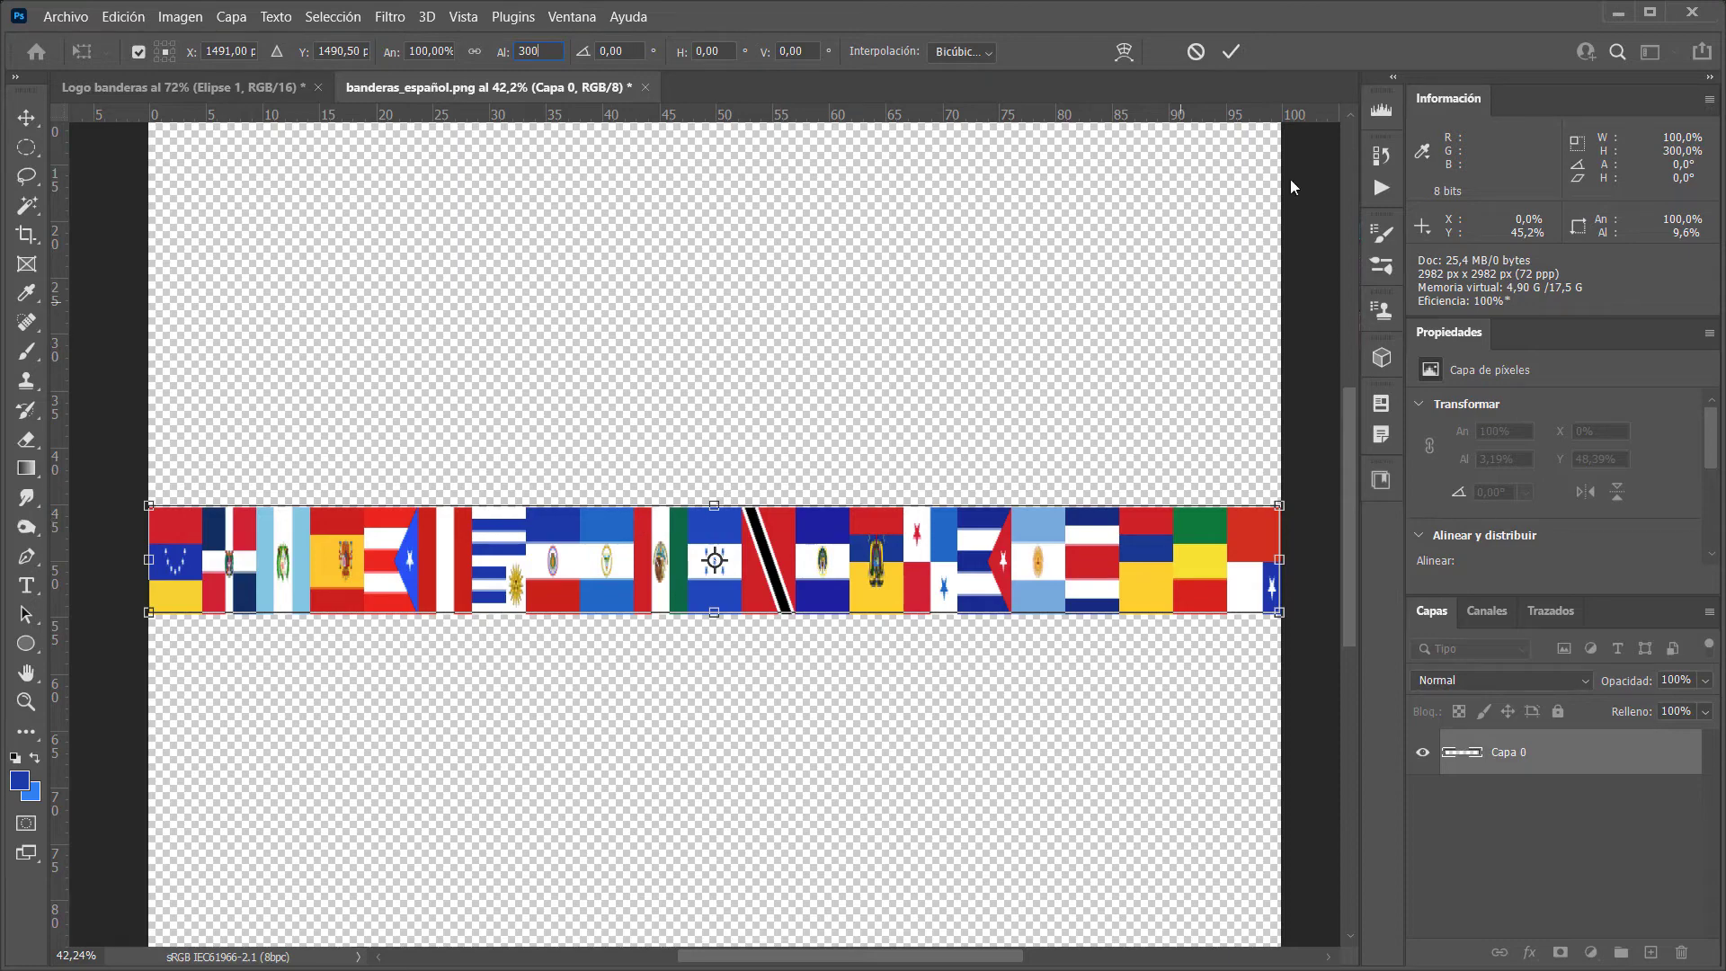
{"action": "left_click", "coordinate": [1231, 52]}
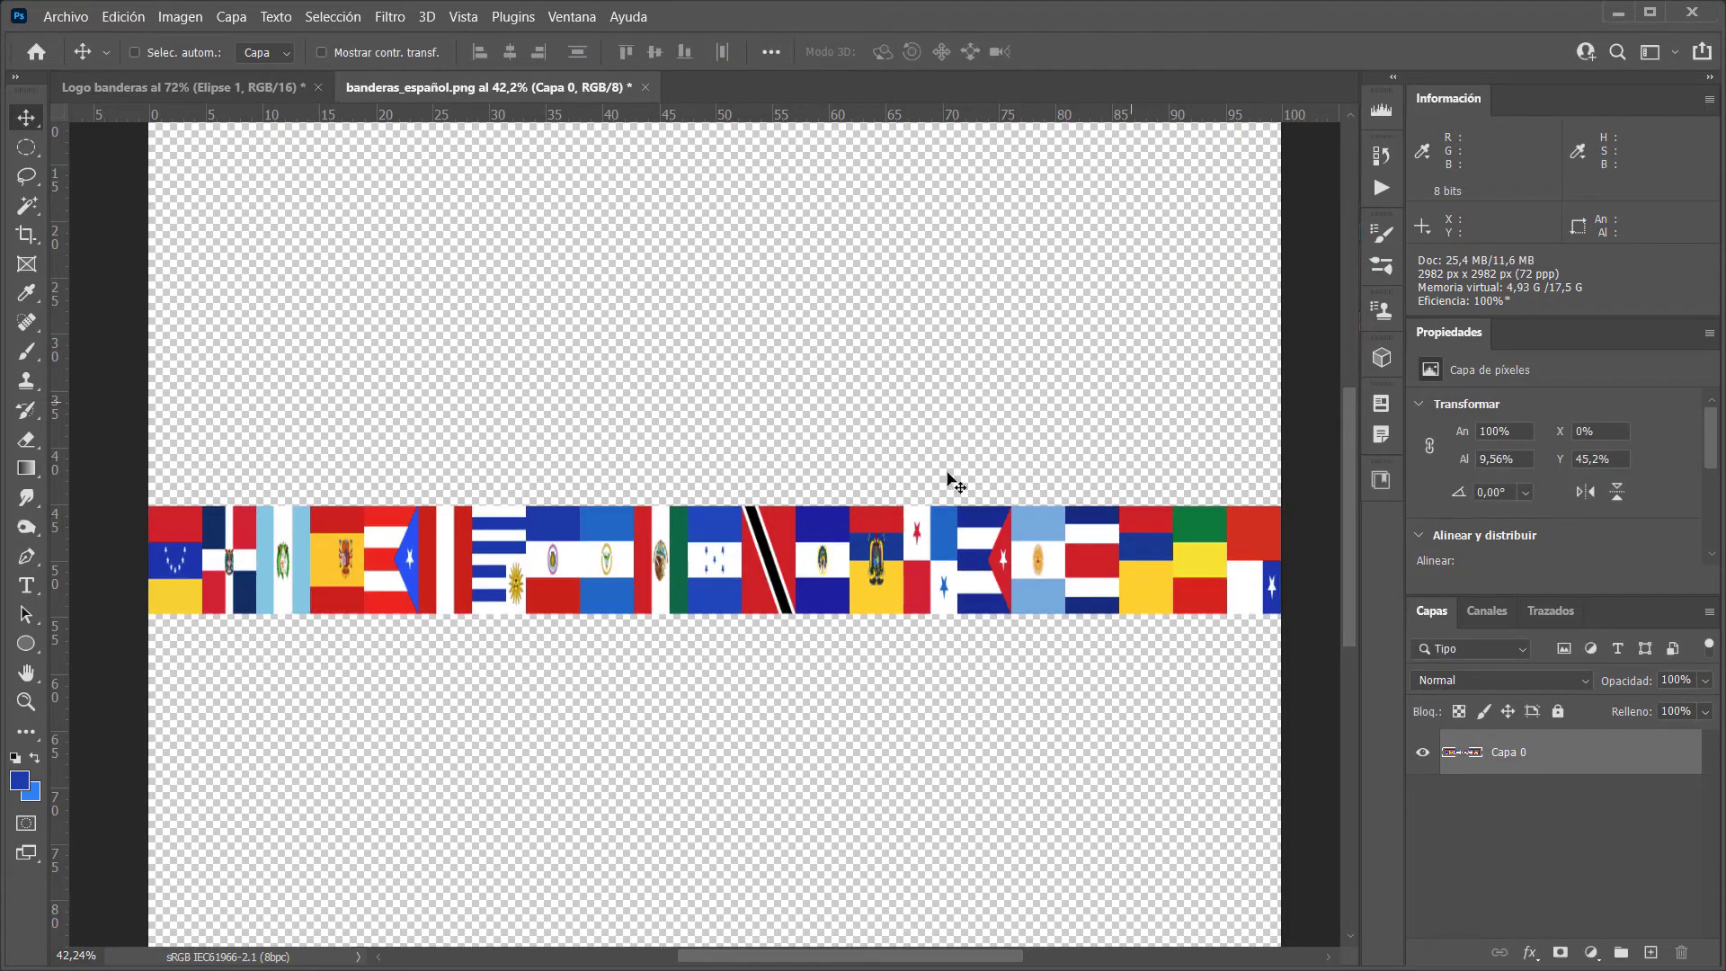
Apply Polar Coordinates (Rectangular a polar) to wrap the 300% strip into a ring
{"action": "left_click", "coordinate": [390, 16]}
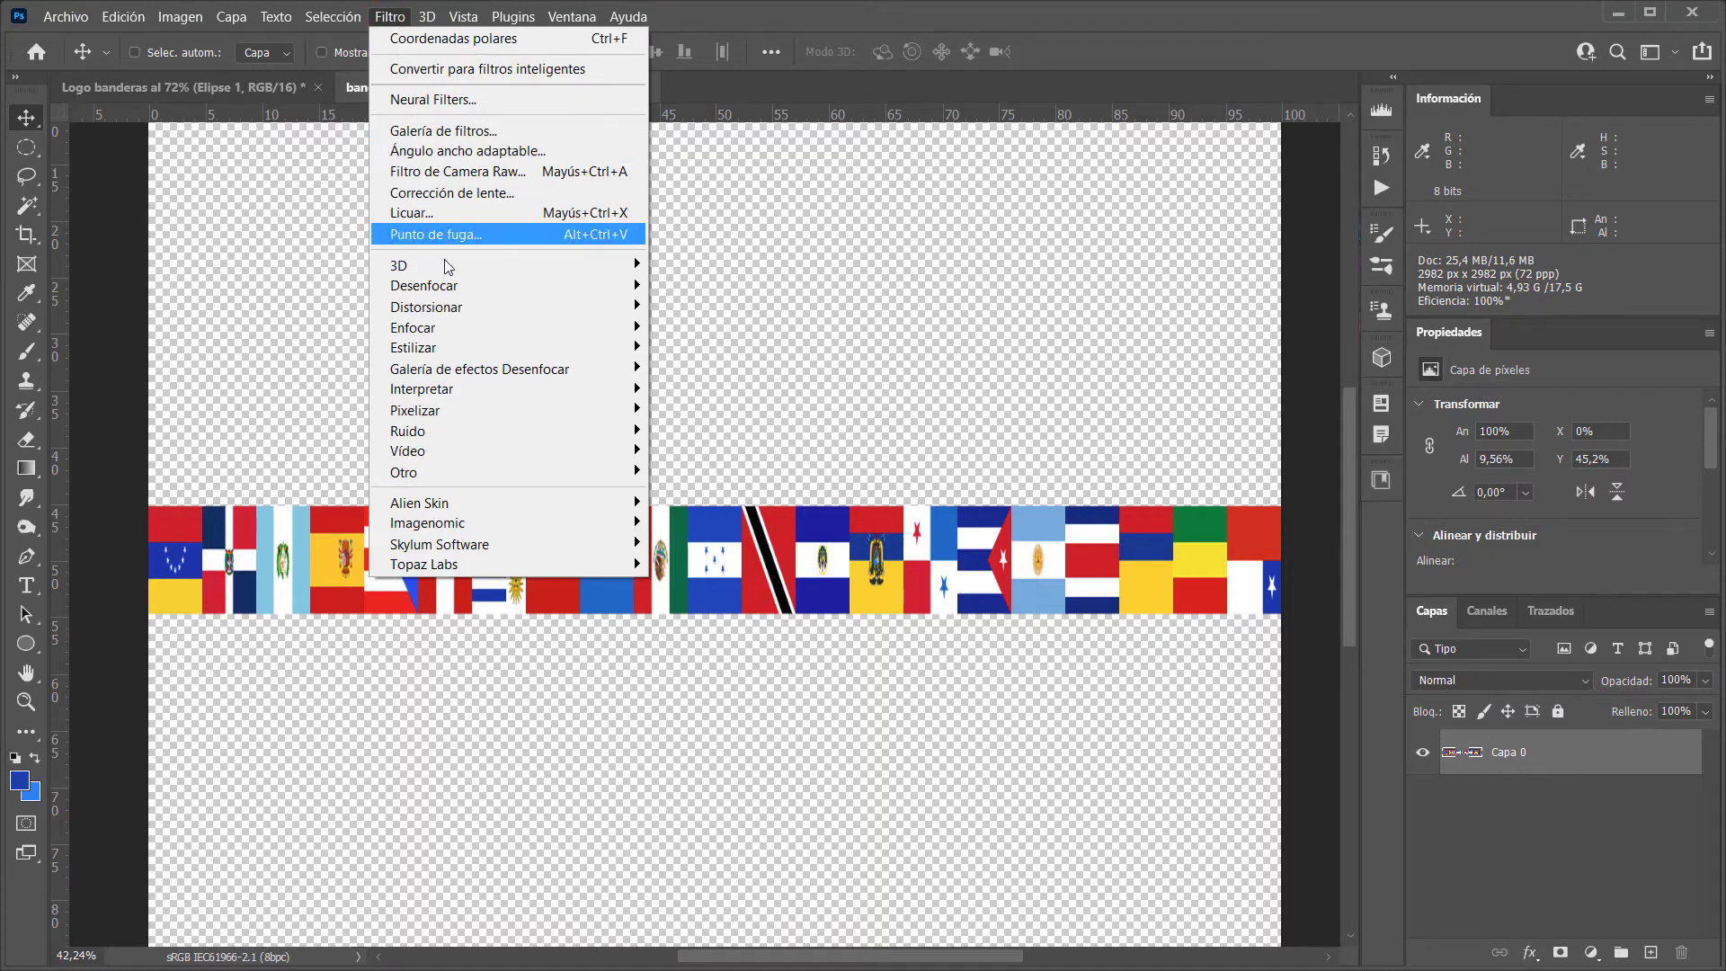
{"action": "mouse_move", "coordinate": [426, 305]}
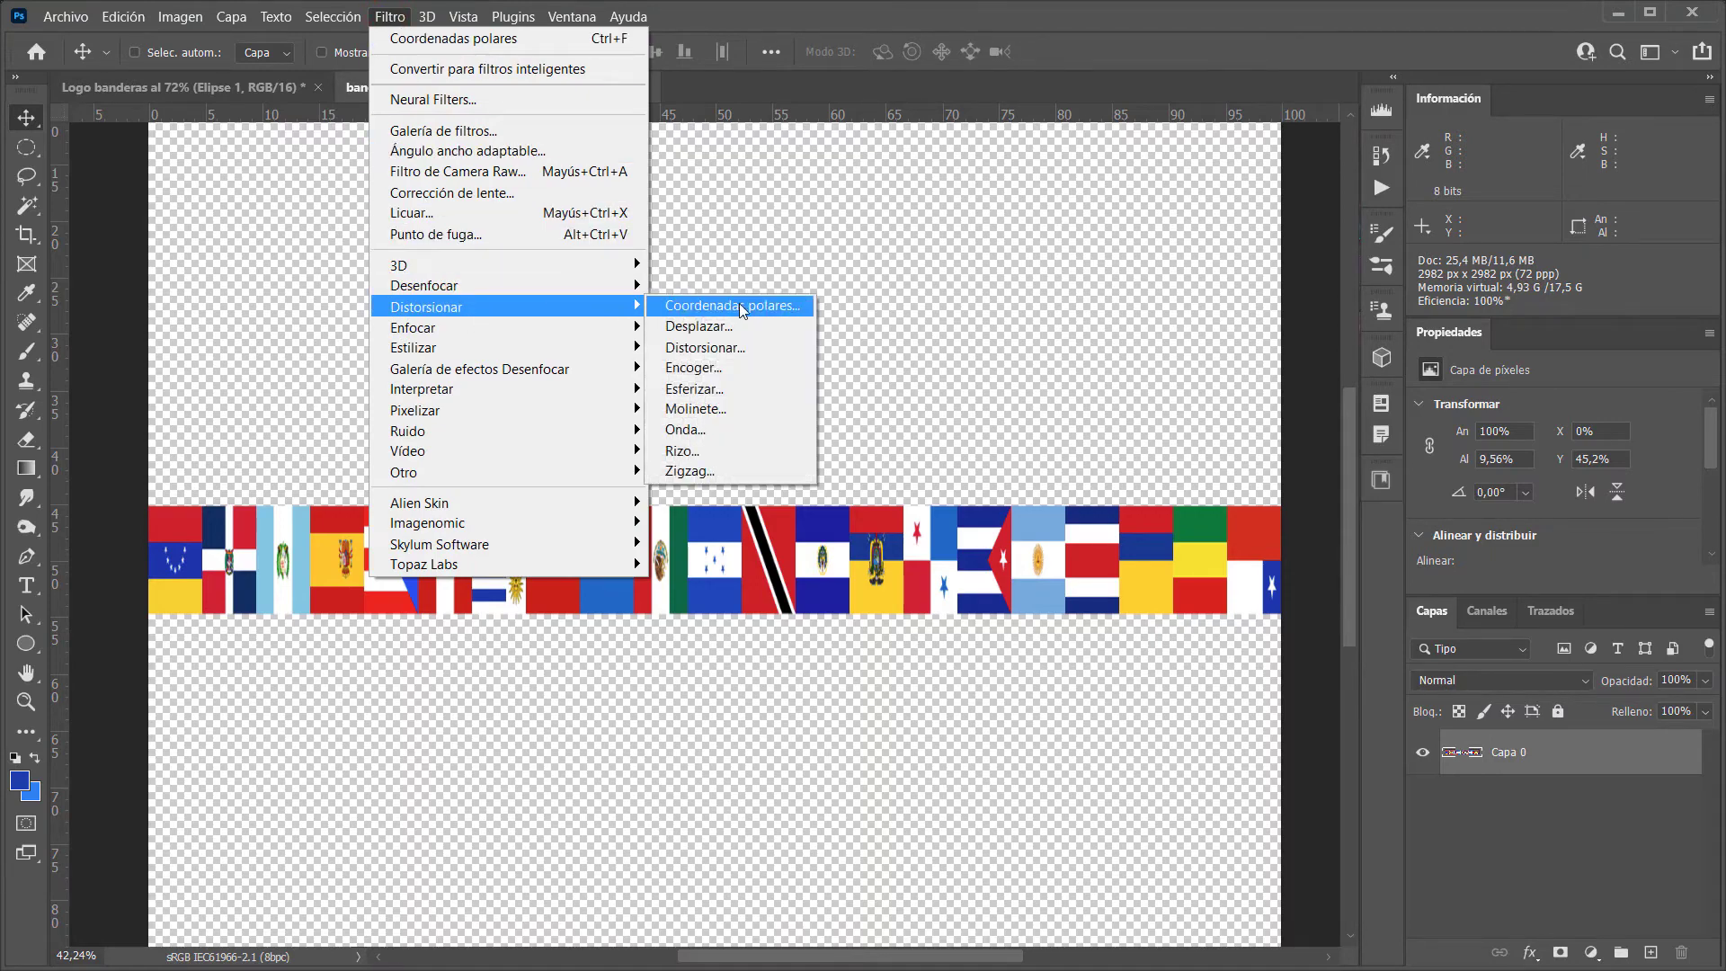
{"action": "left_click", "coordinate": [739, 304]}
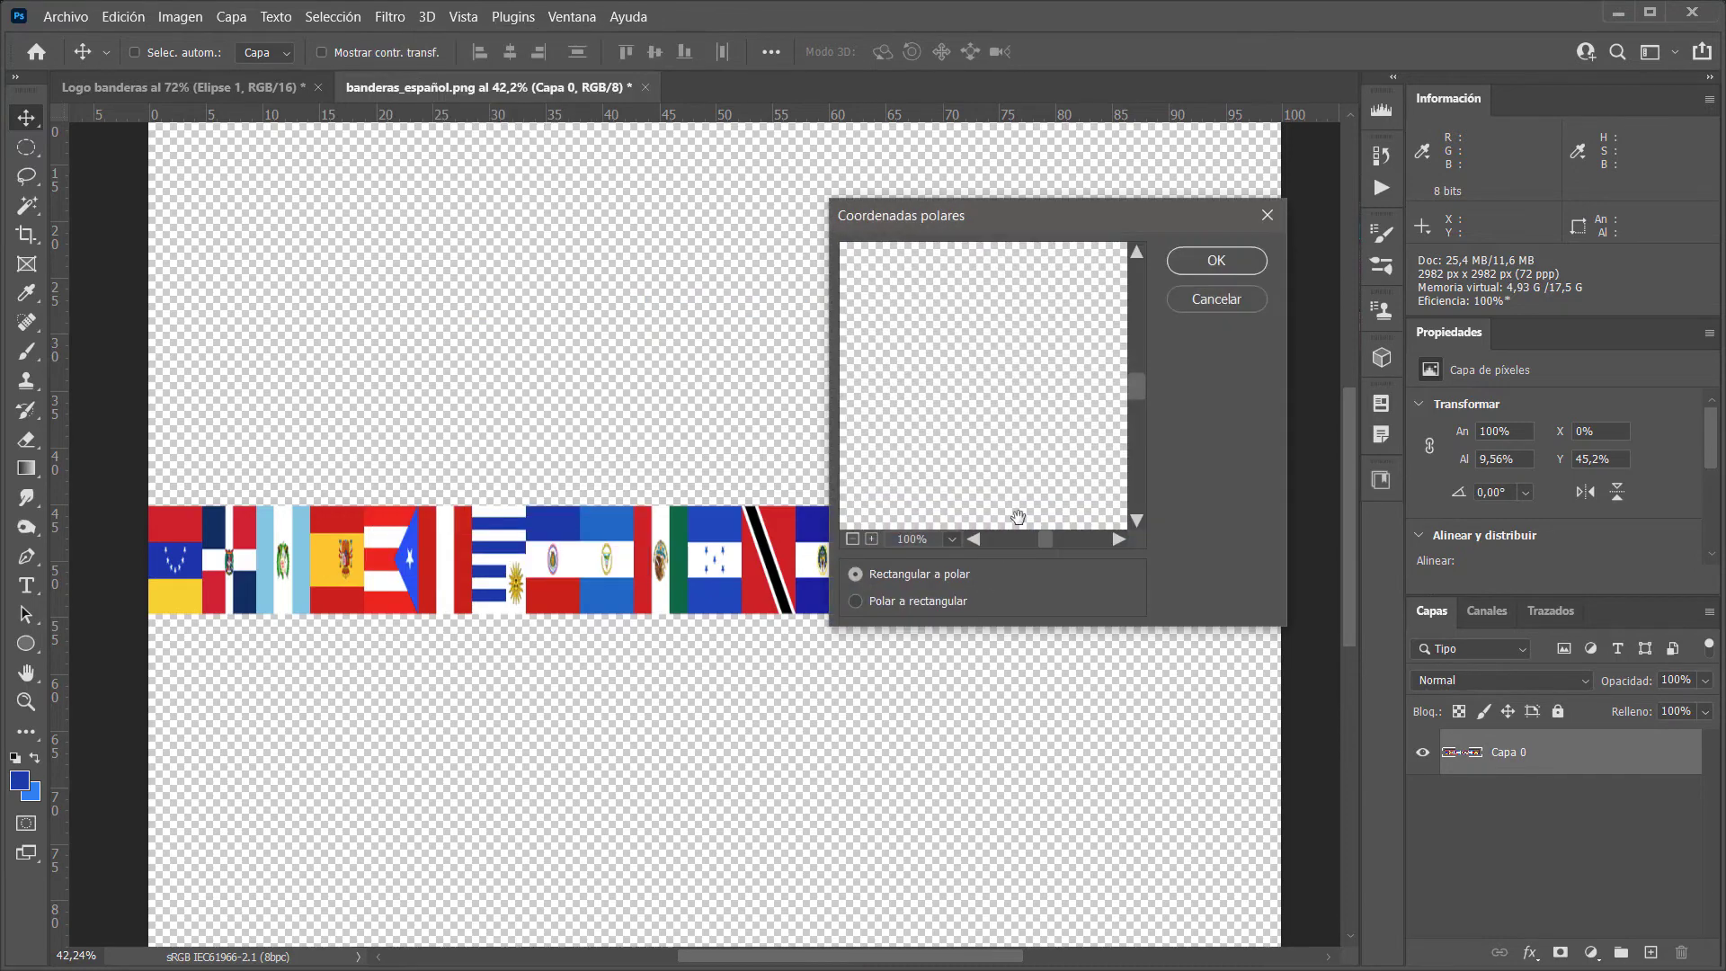
{"action": "left_click", "coordinate": [1194, 261]}
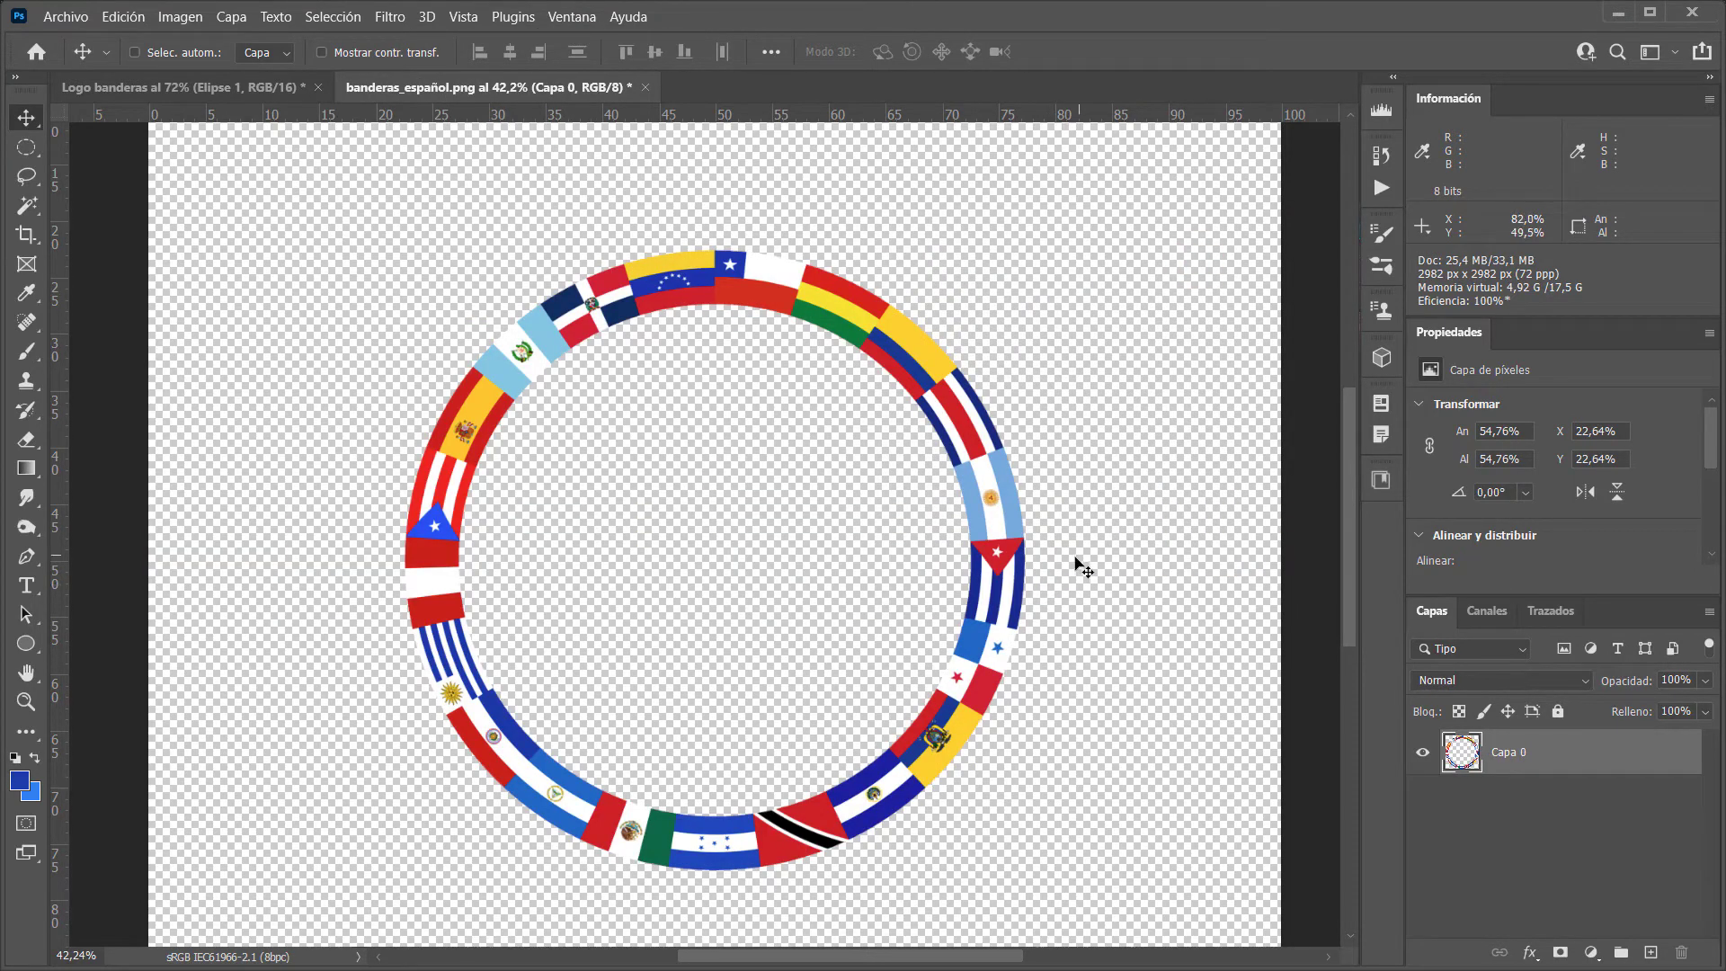
{"action": "key", "text": "ctrl+space"}
{"action": "left_click_drag", "start_coordinate": [1039, 624], "coordinate": [978, 669]}
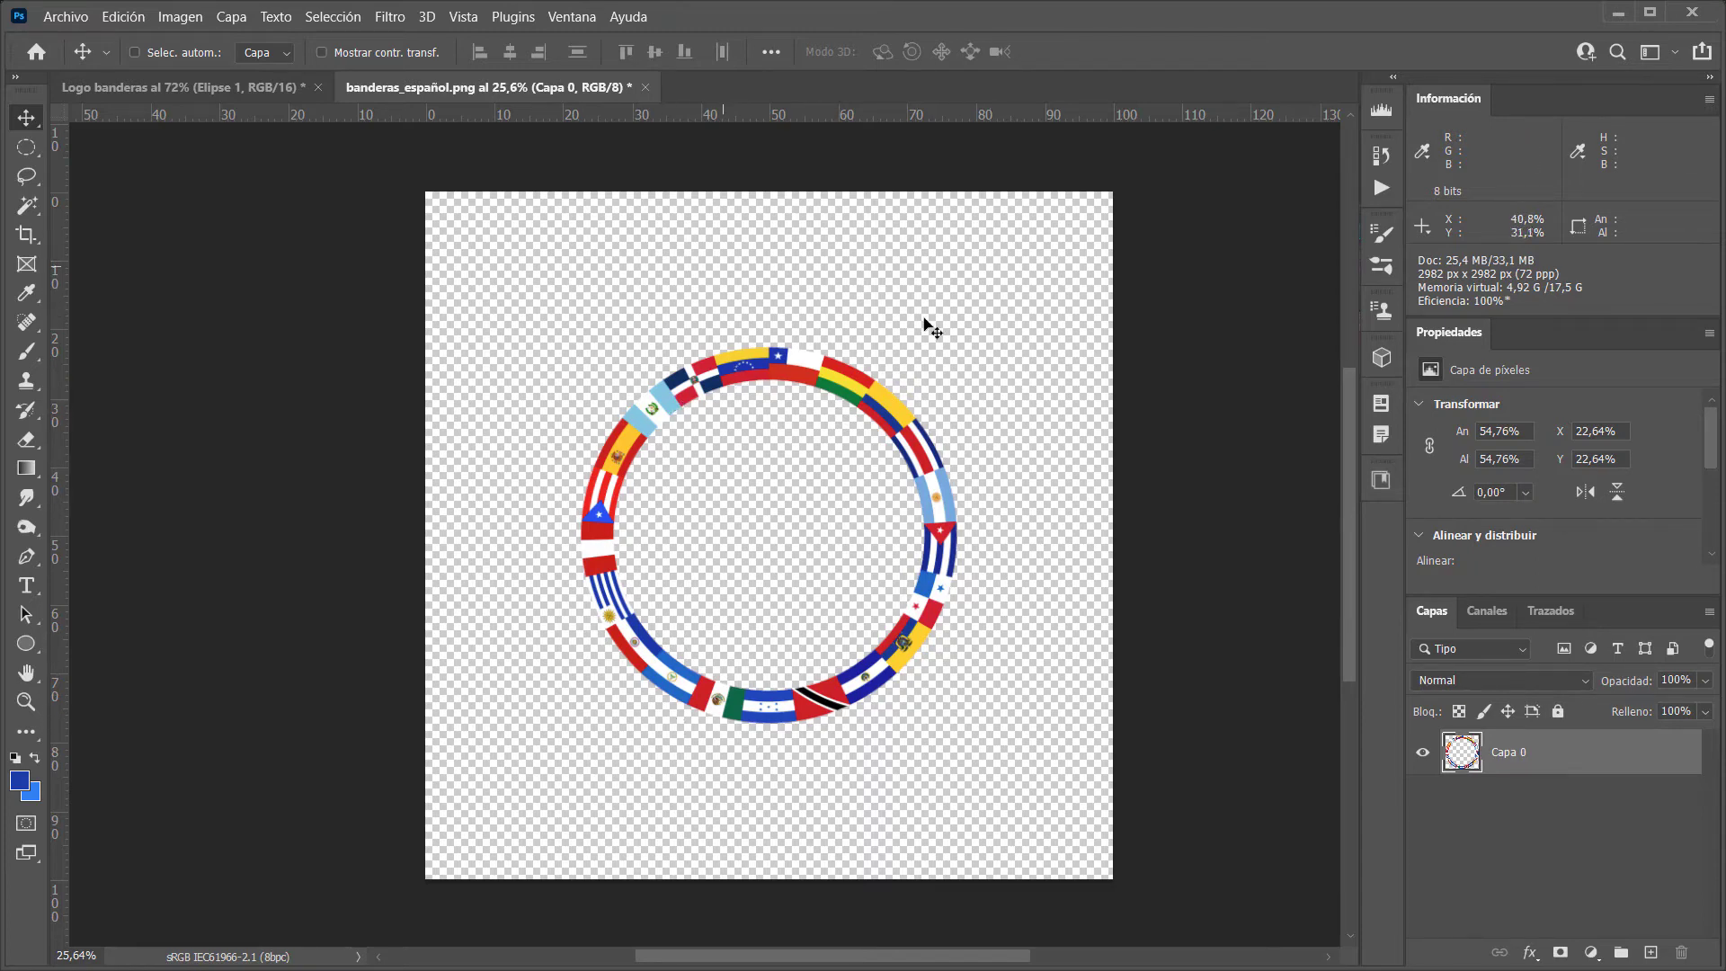
Trim the flag-ring image on transparent pixels, cropping it to a 1633×1633 px square
{"action": "left_click", "coordinate": [178, 16]}
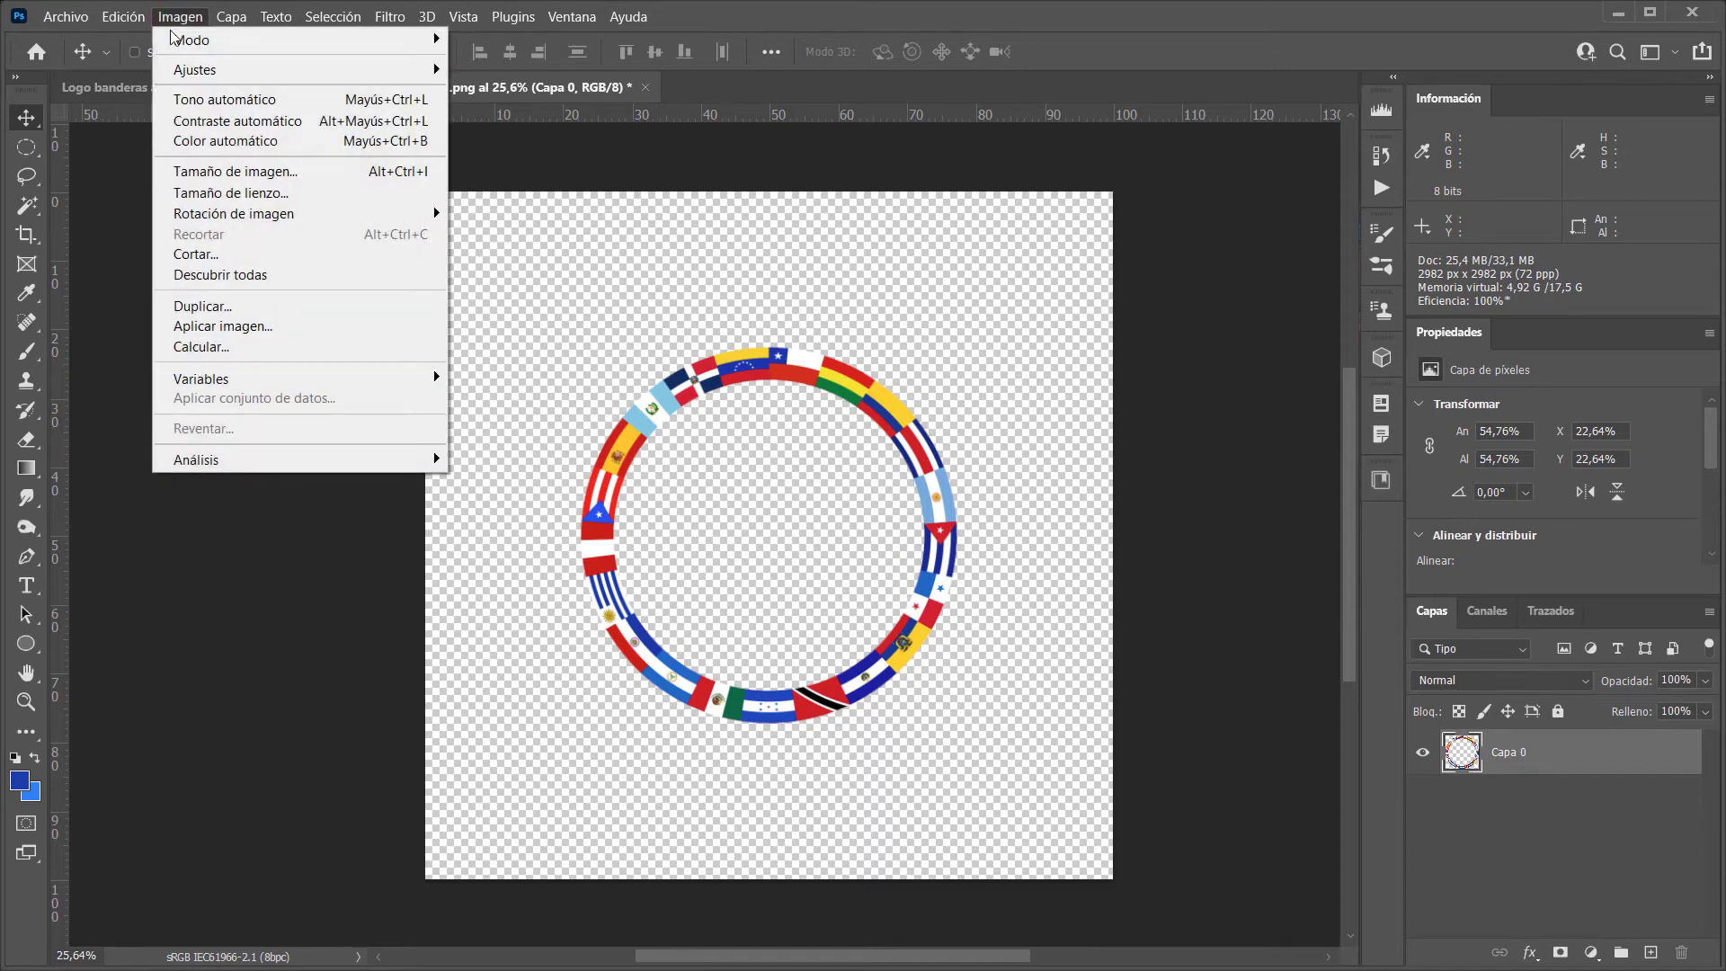
{"action": "left_click", "coordinate": [194, 255]}
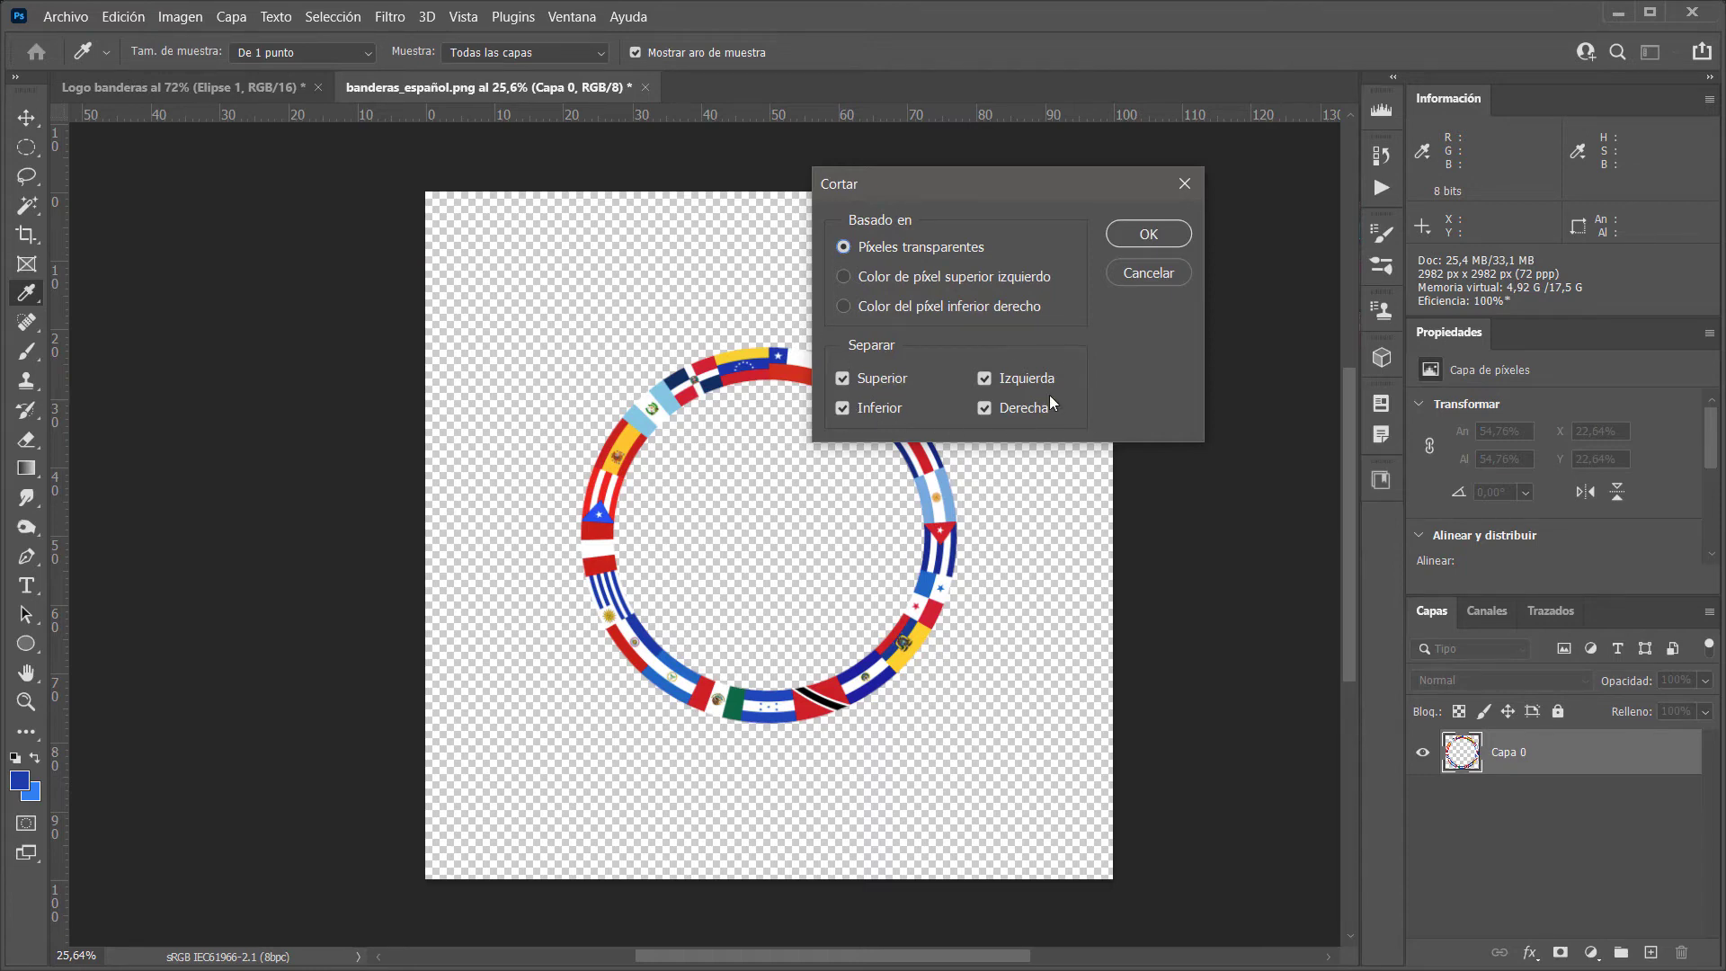
{"action": "left_click", "coordinate": [1140, 235]}
{"action": "key", "text": "v"}
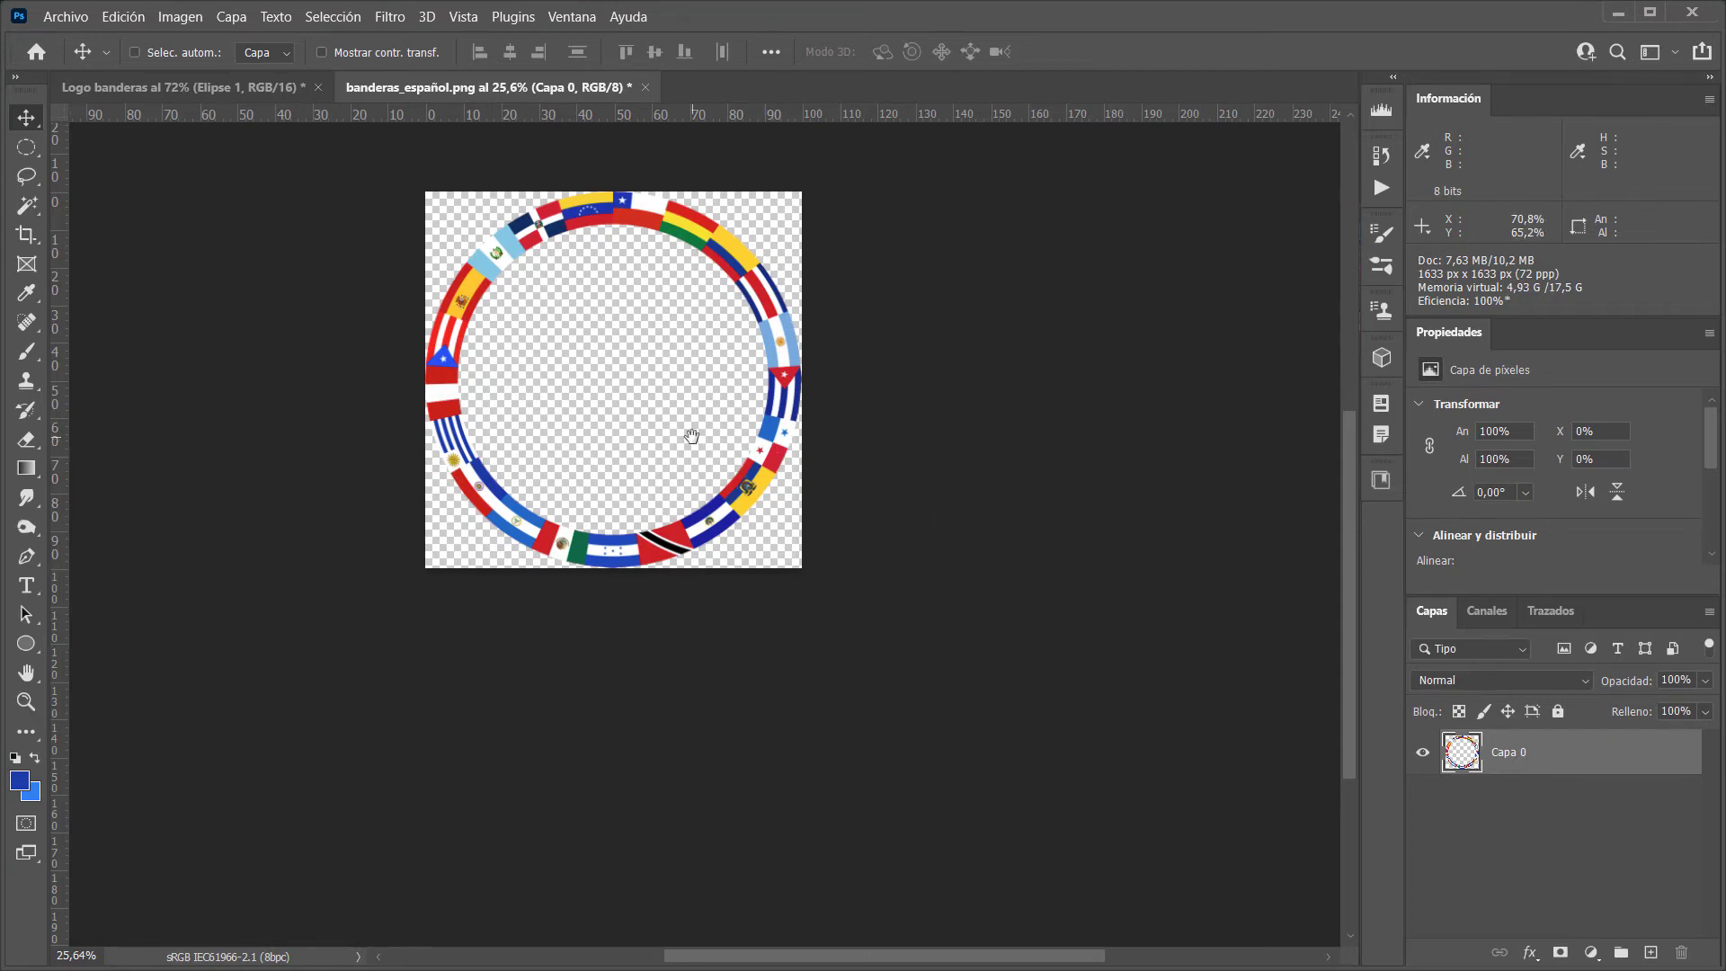
{"action": "left_click_drag", "start_coordinate": [691, 435], "coordinate": [840, 541]}
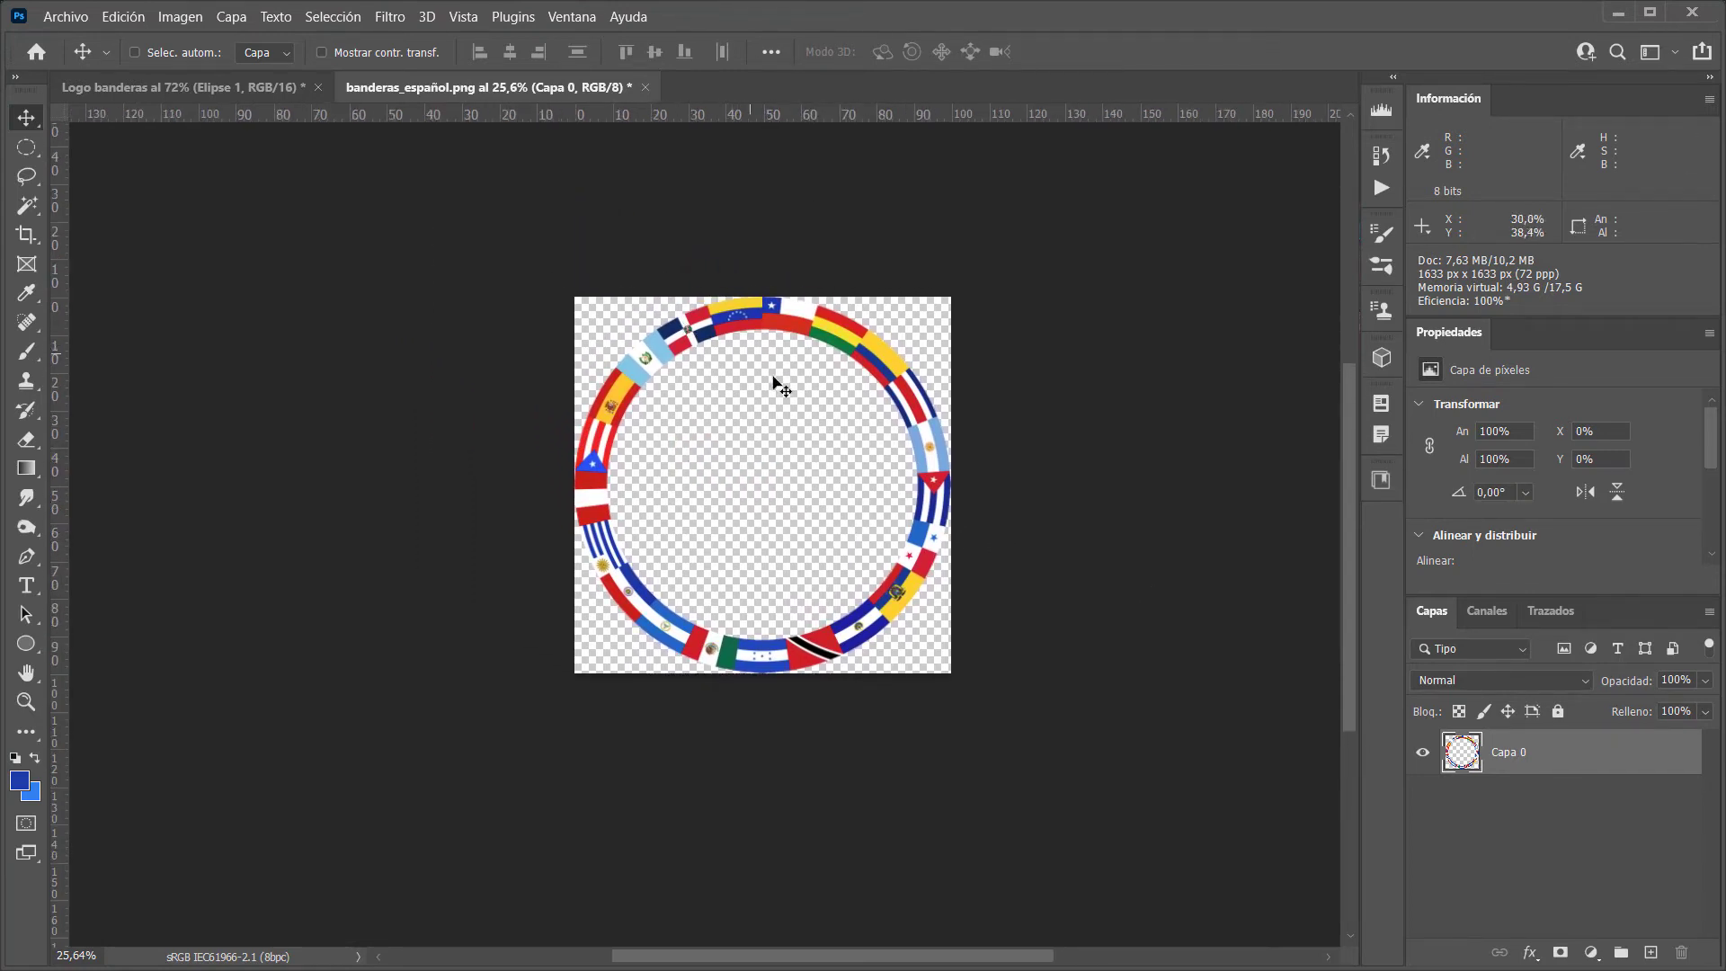
Look at the Mundo globe group in Logo banderas, then return to the flag ring image
{"action": "left_click", "coordinate": [180, 87]}
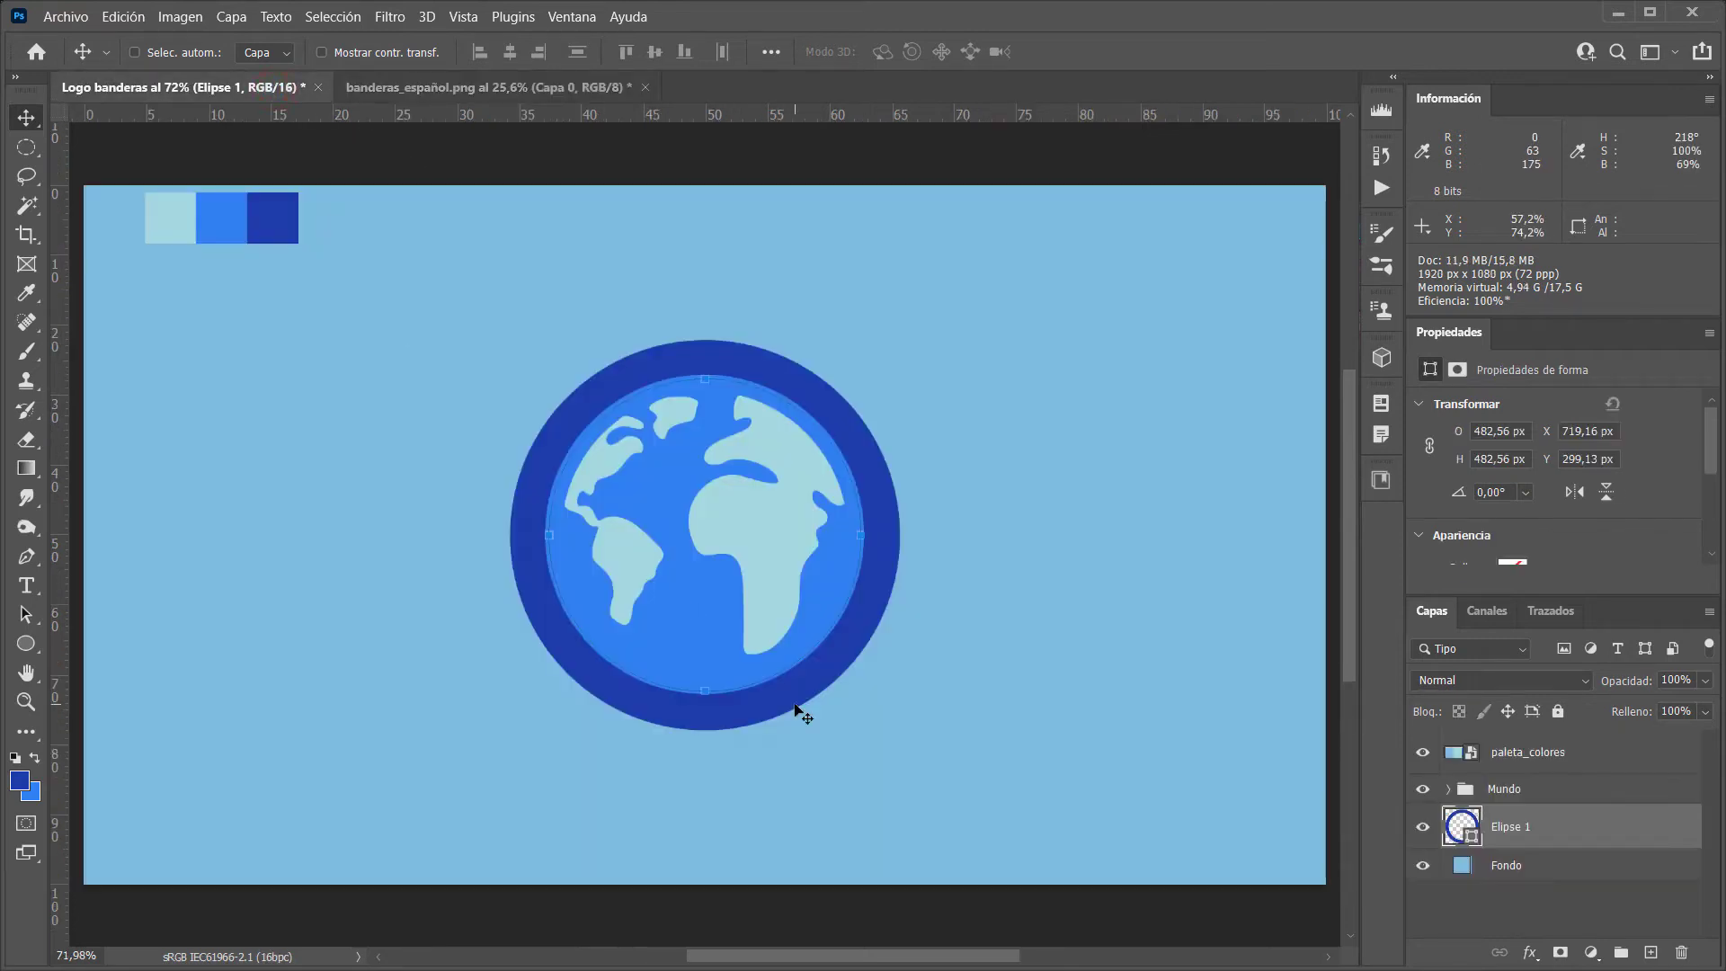
{"action": "left_click", "coordinate": [1530, 799]}
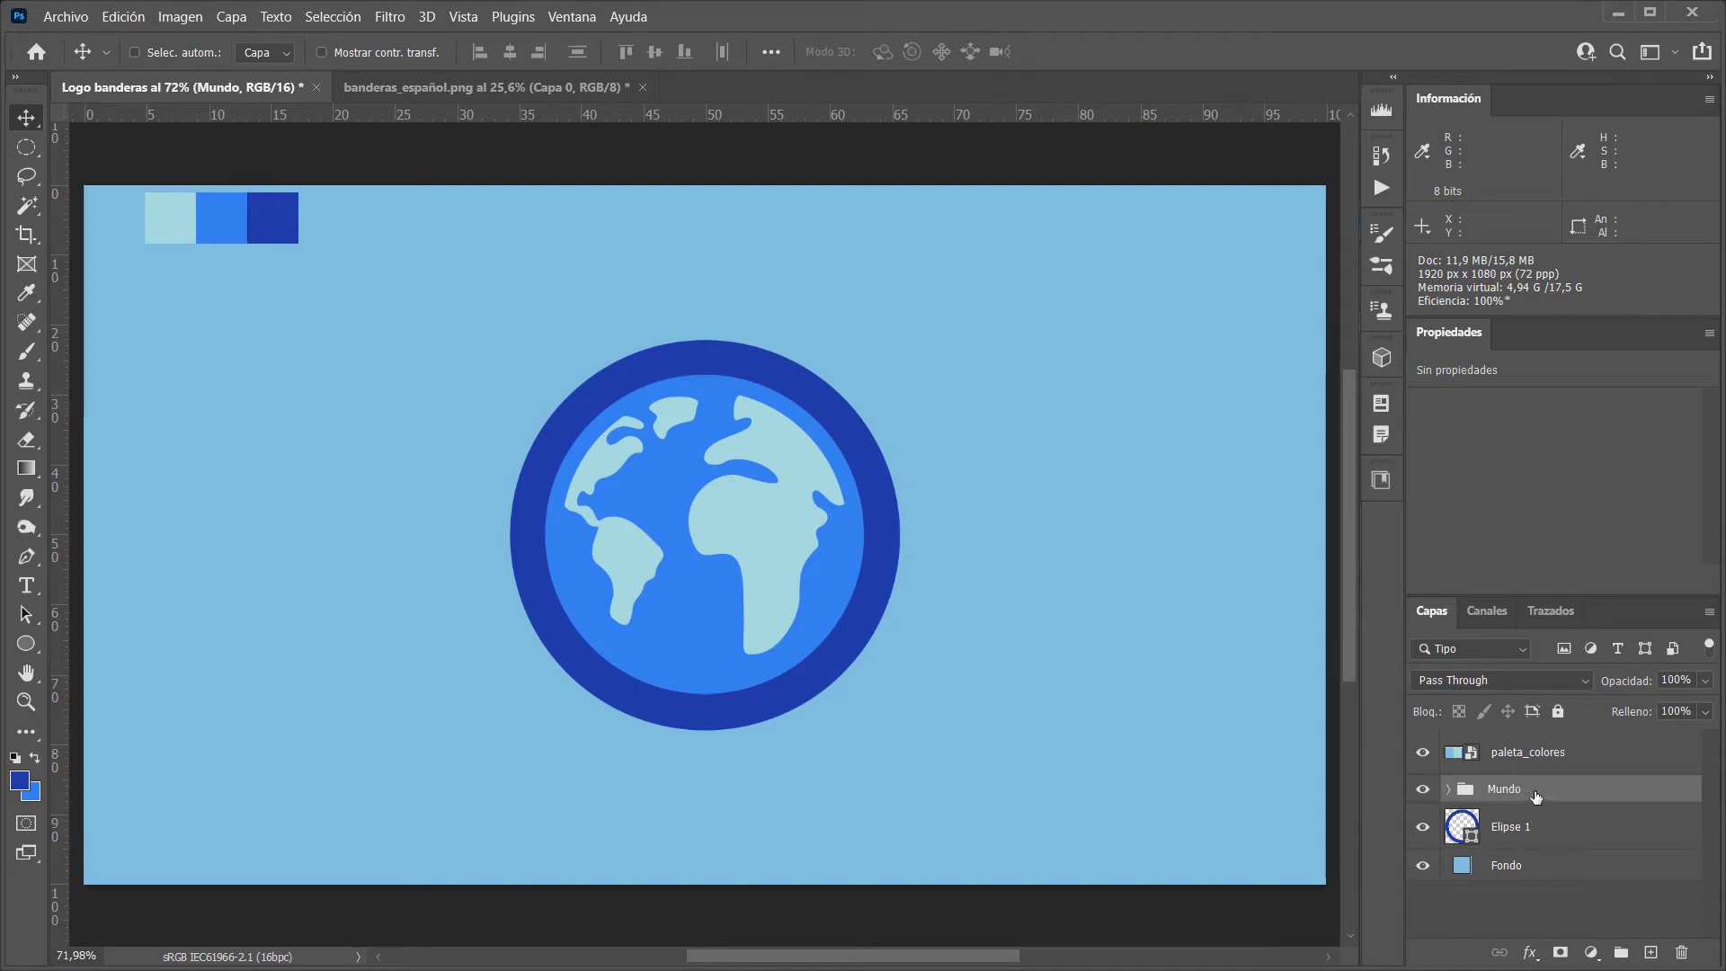
{"action": "left_click", "coordinate": [486, 87]}
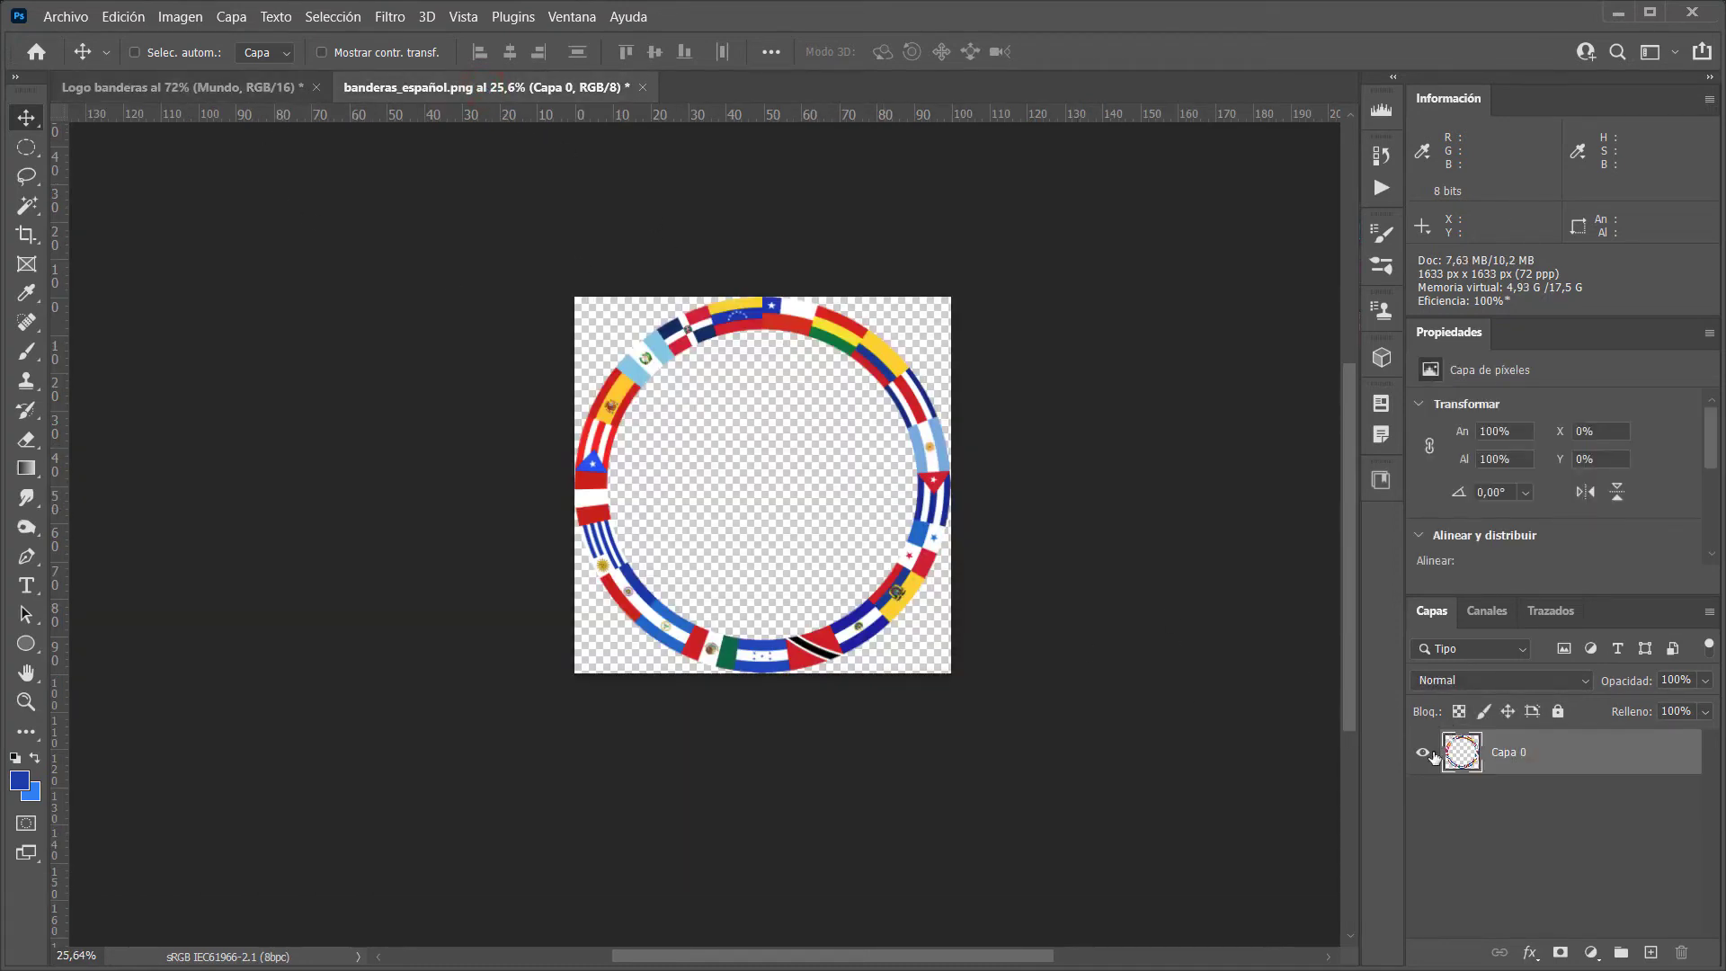
Duplicate Capa 0 as layer 'Banderas' into Logo banderas, then close banderas_español.png
{"action": "right_click", "coordinate": [1496, 749]}
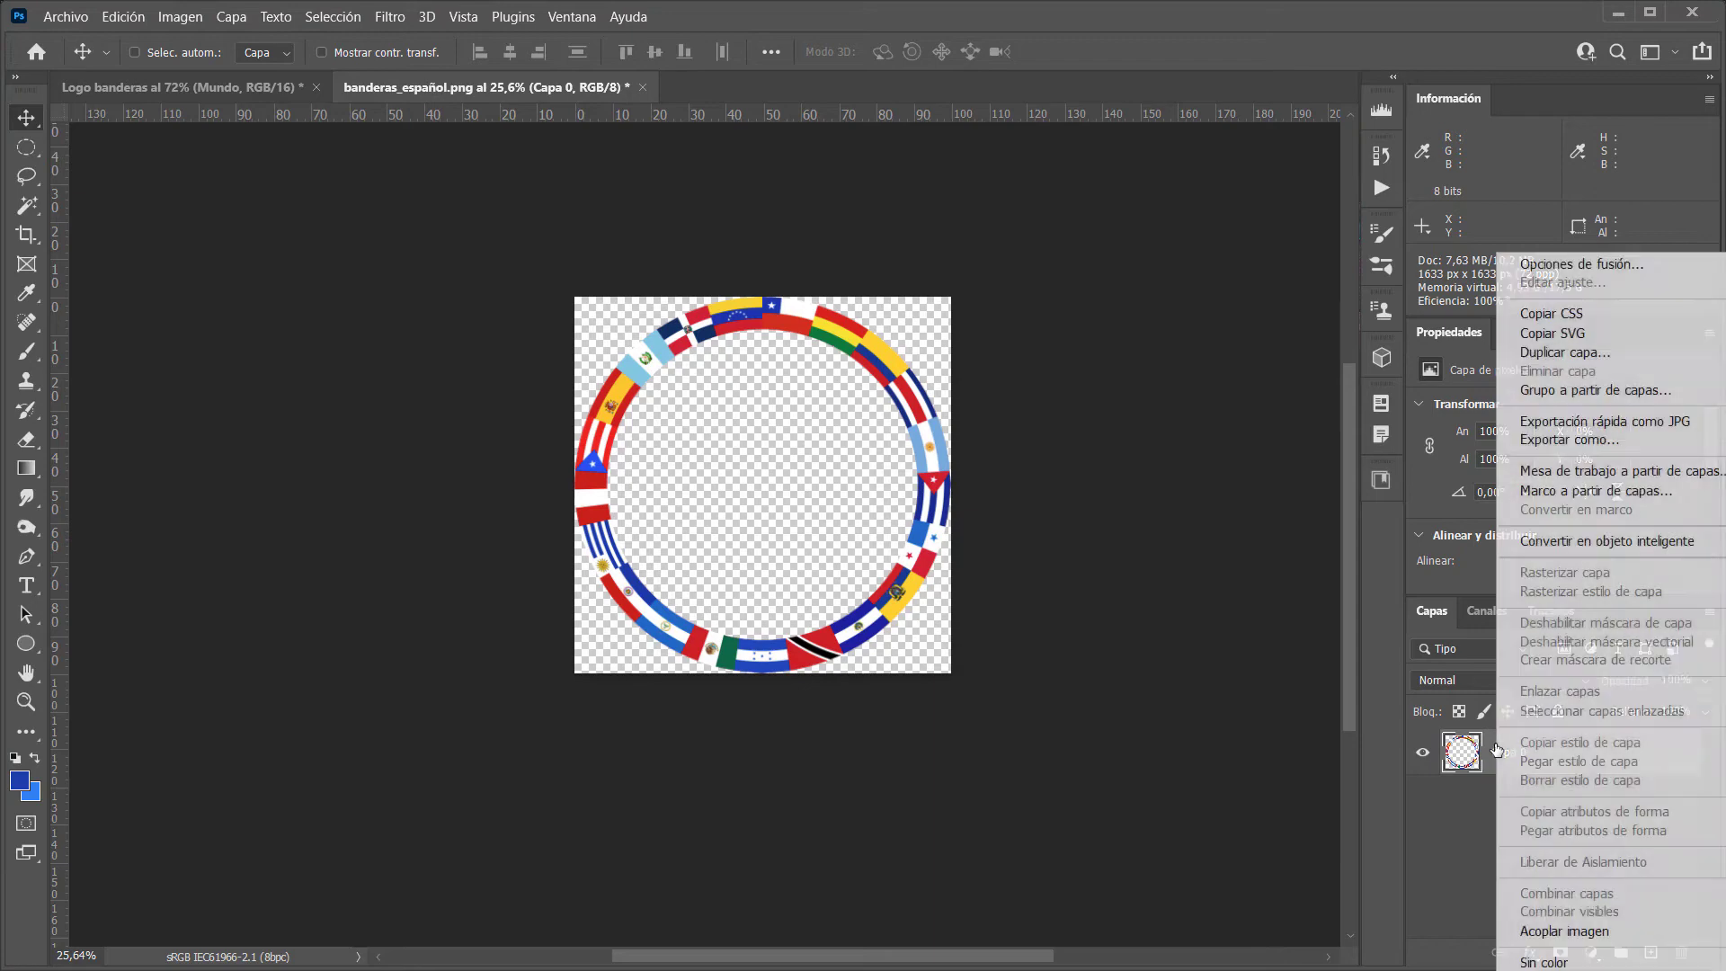
{"action": "left_click", "coordinate": [1572, 353]}
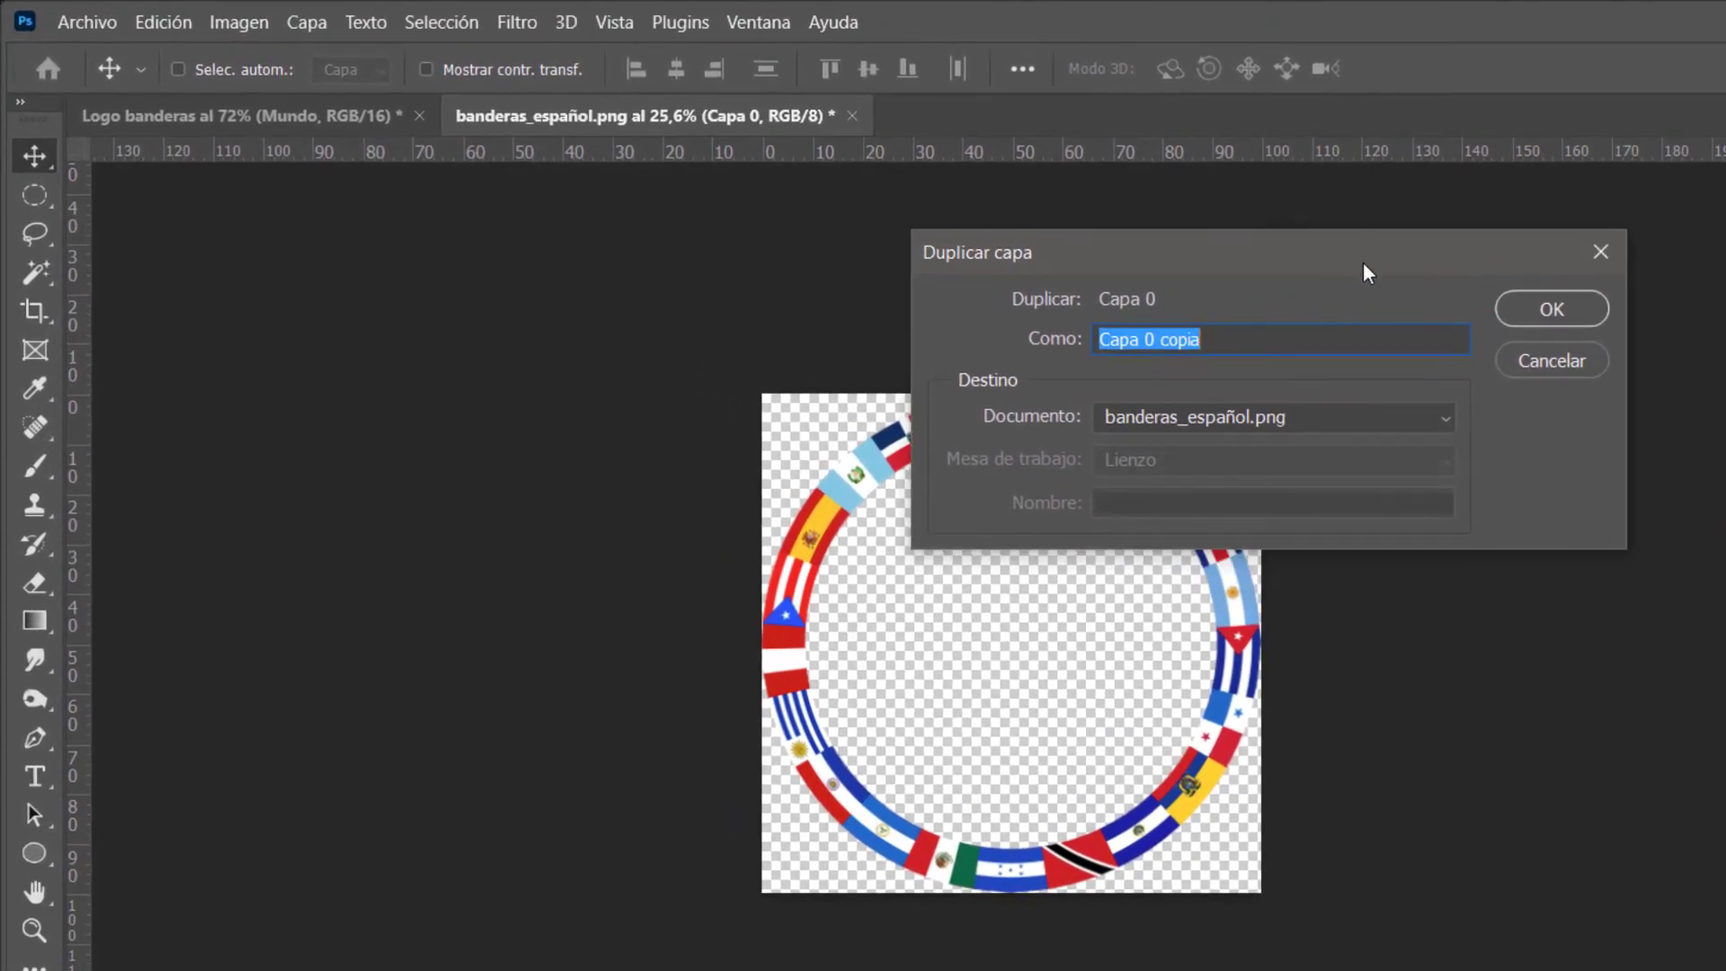
{"action": "type", "text": "Bande"}
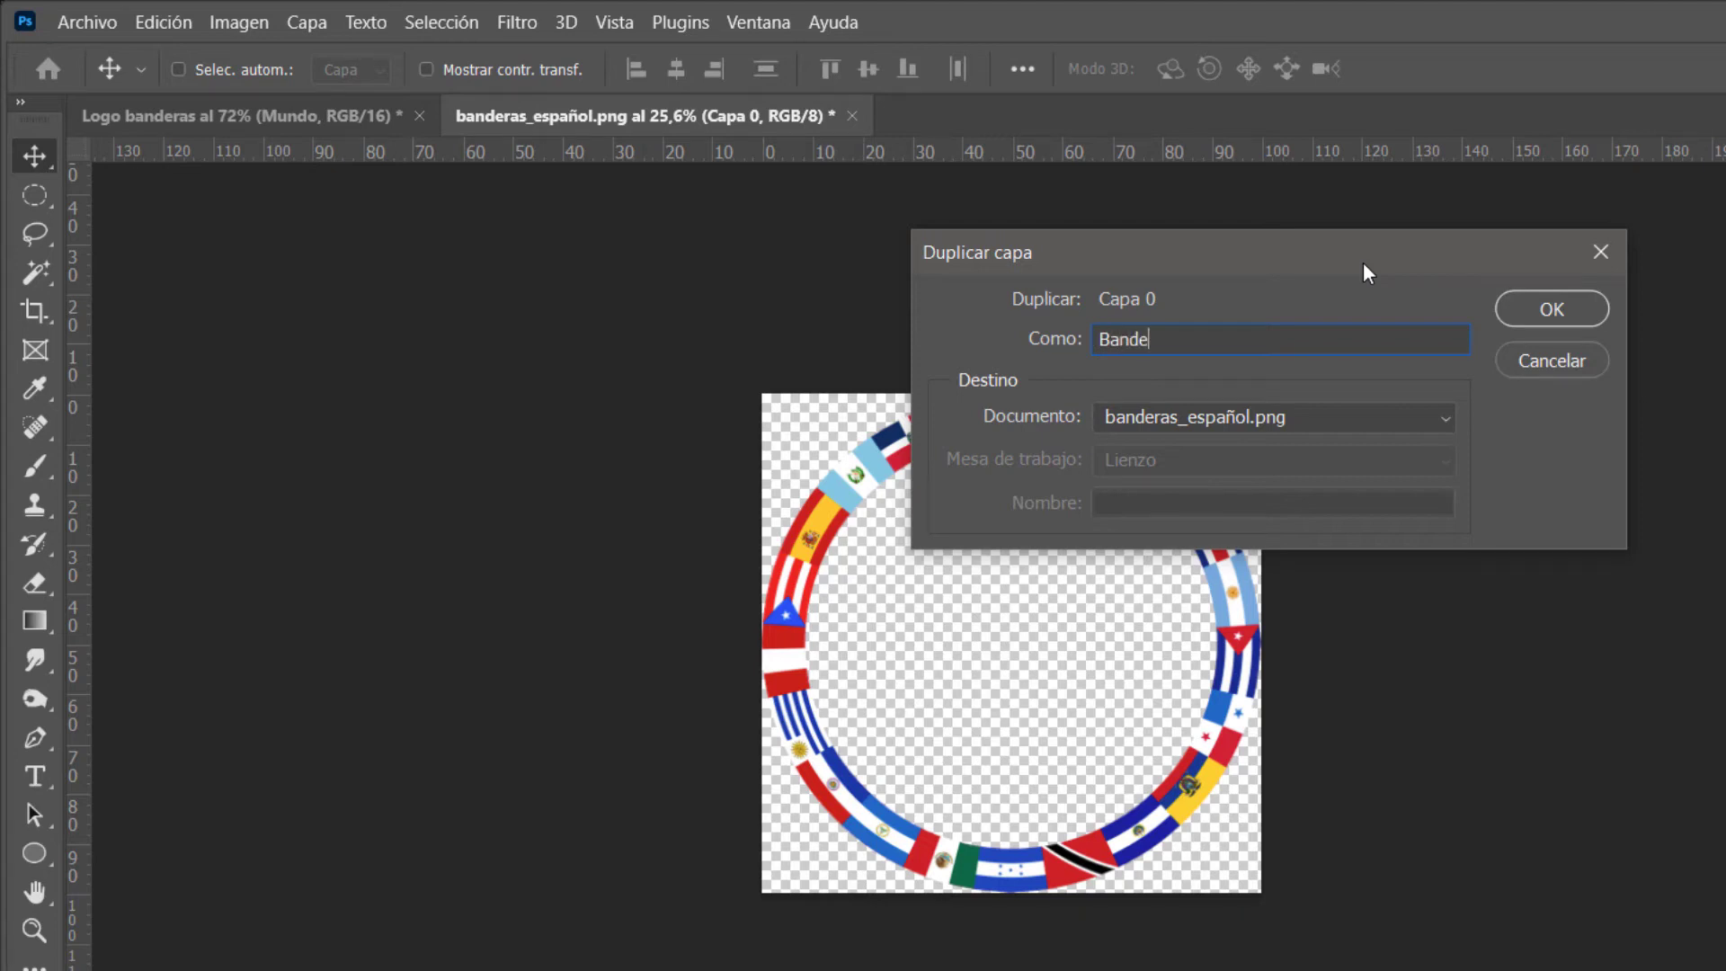
{"action": "type", "text": "ras"}
{"action": "left_click", "coordinate": [1196, 414]}
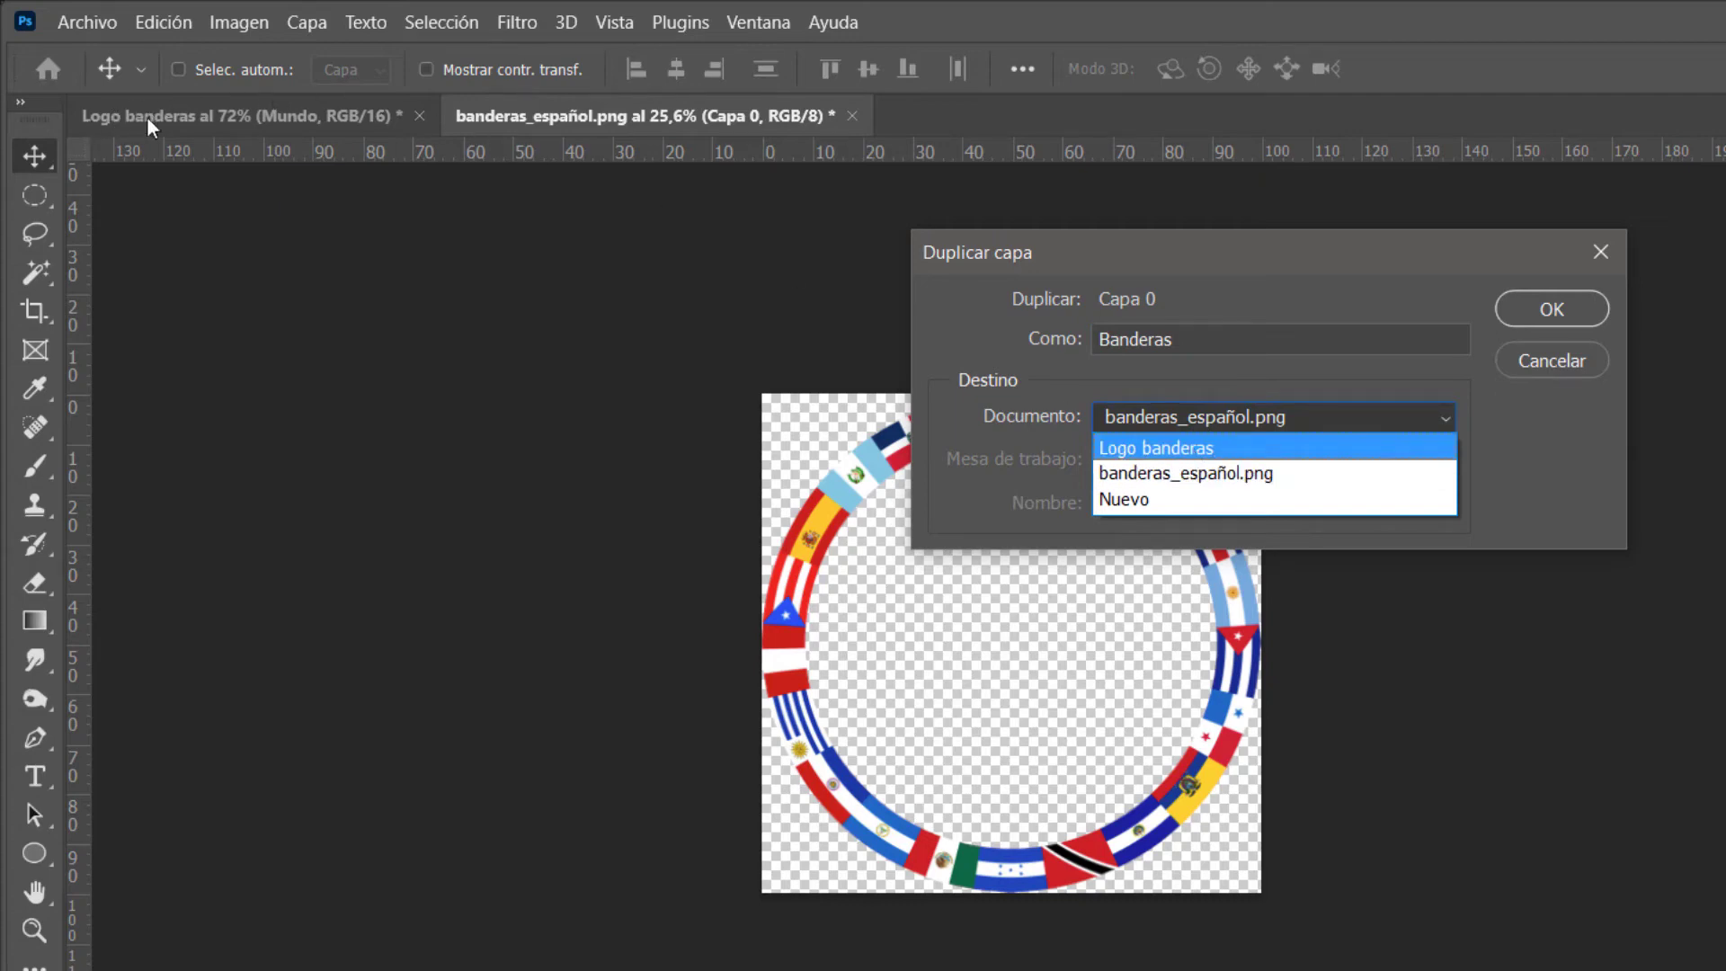
{"action": "left_click", "coordinate": [1178, 447]}
{"action": "left_click", "coordinate": [1532, 314]}
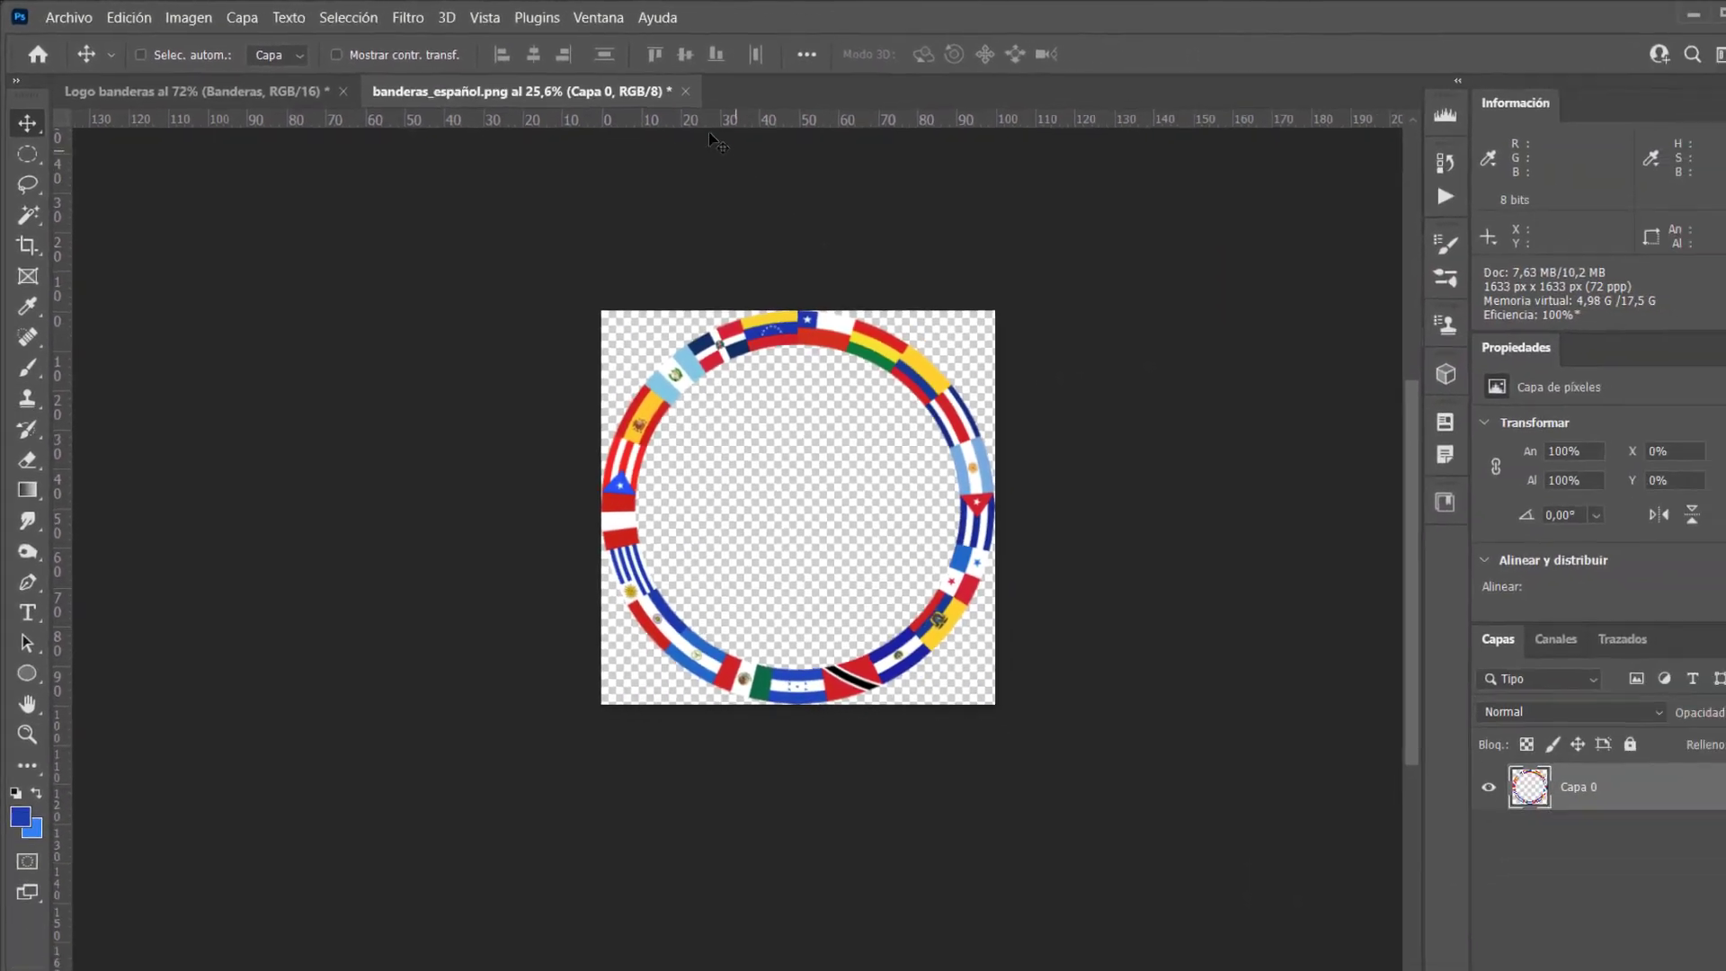
{"action": "left_click", "coordinate": [659, 87]}
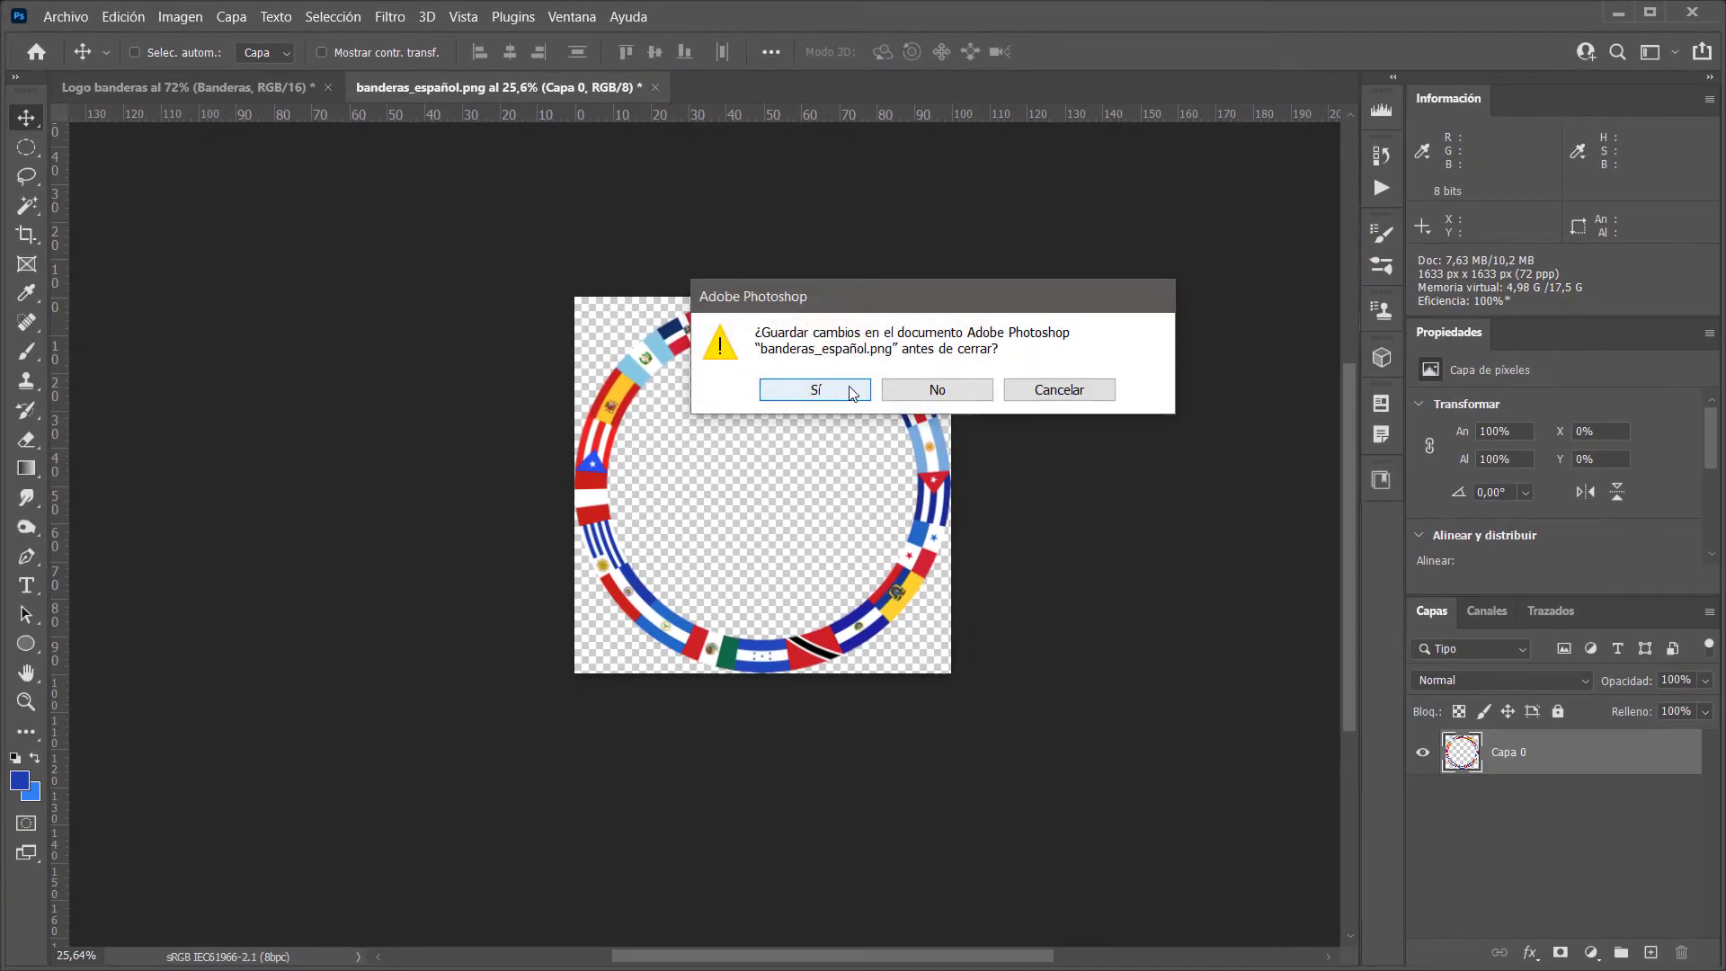
Discard the flag image's changes and centre the Banderas ring horizontally and vertically on the logo canvas
{"action": "left_click", "coordinate": [936, 390]}
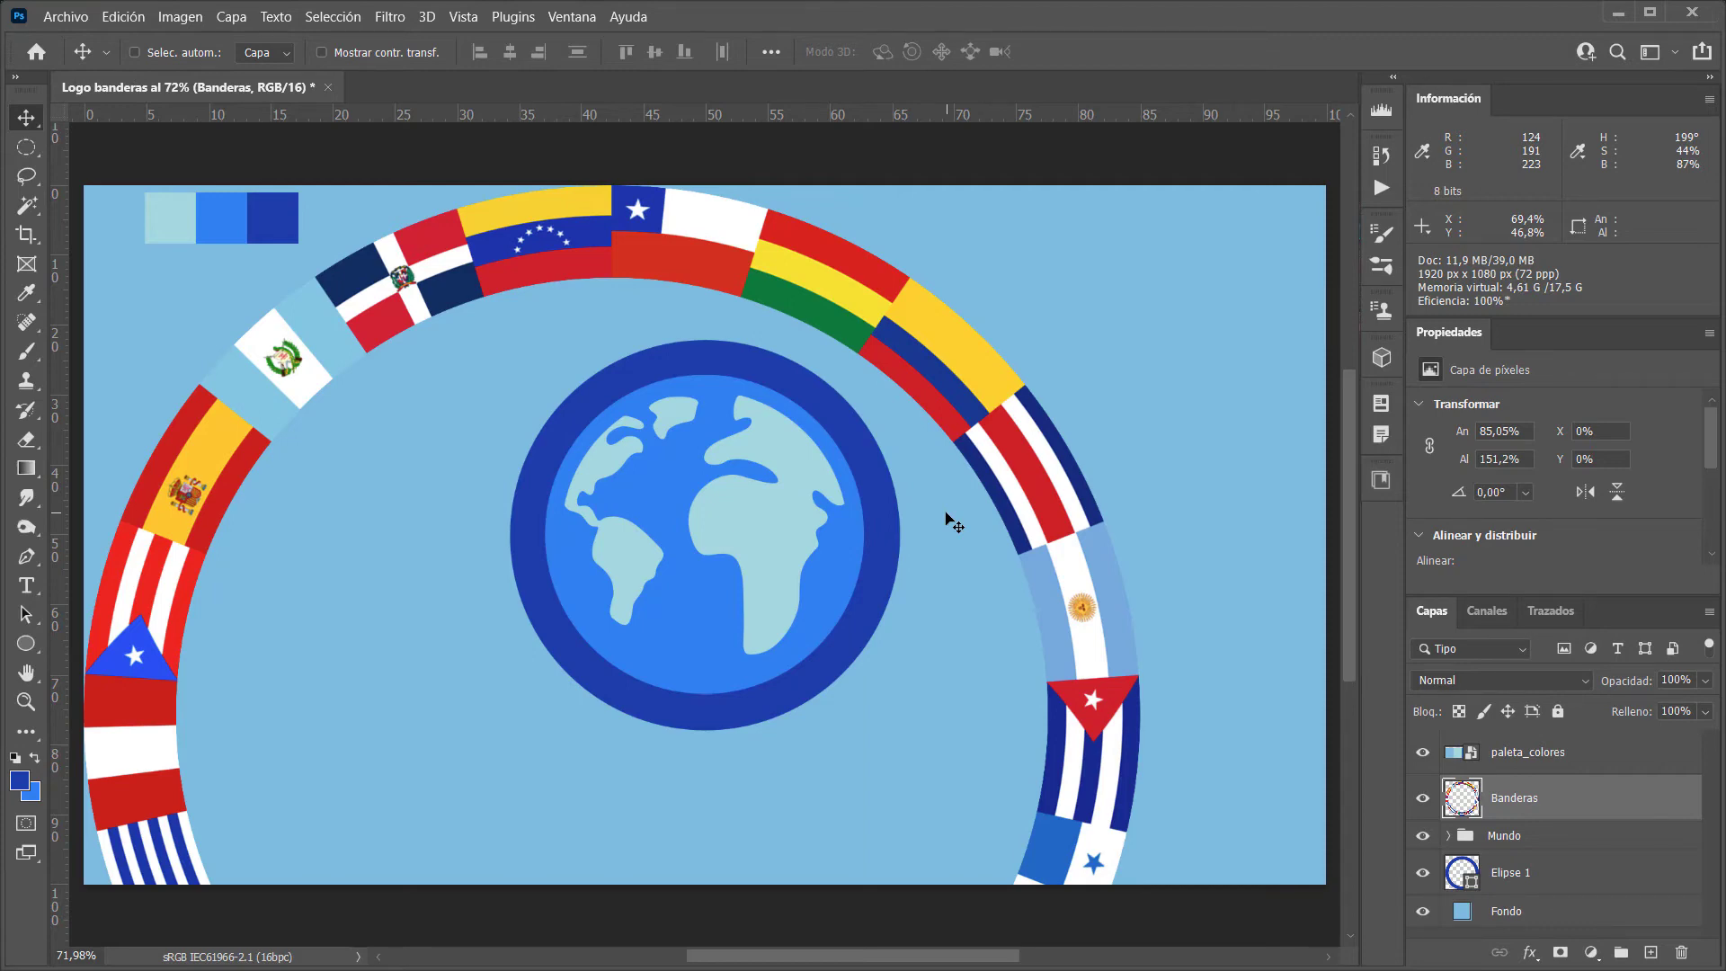
{"action": "key", "text": "ctrl"}
{"action": "key", "text": "ctrl+a"}
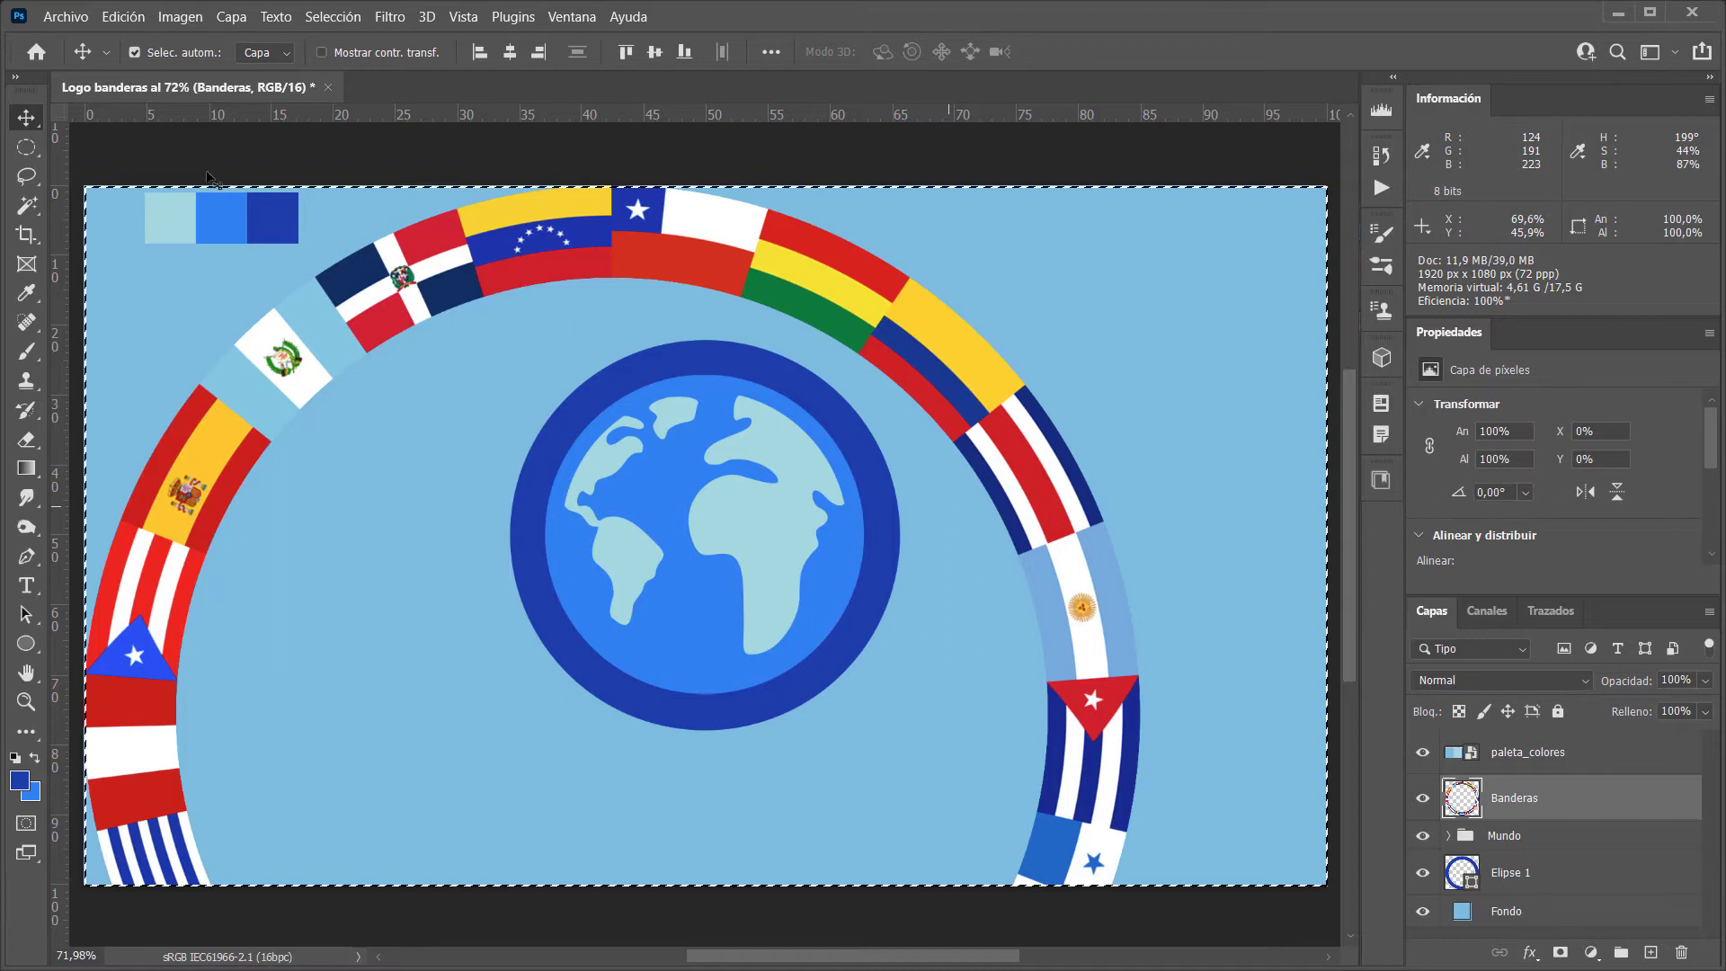
{"action": "left_click", "coordinate": [510, 52]}
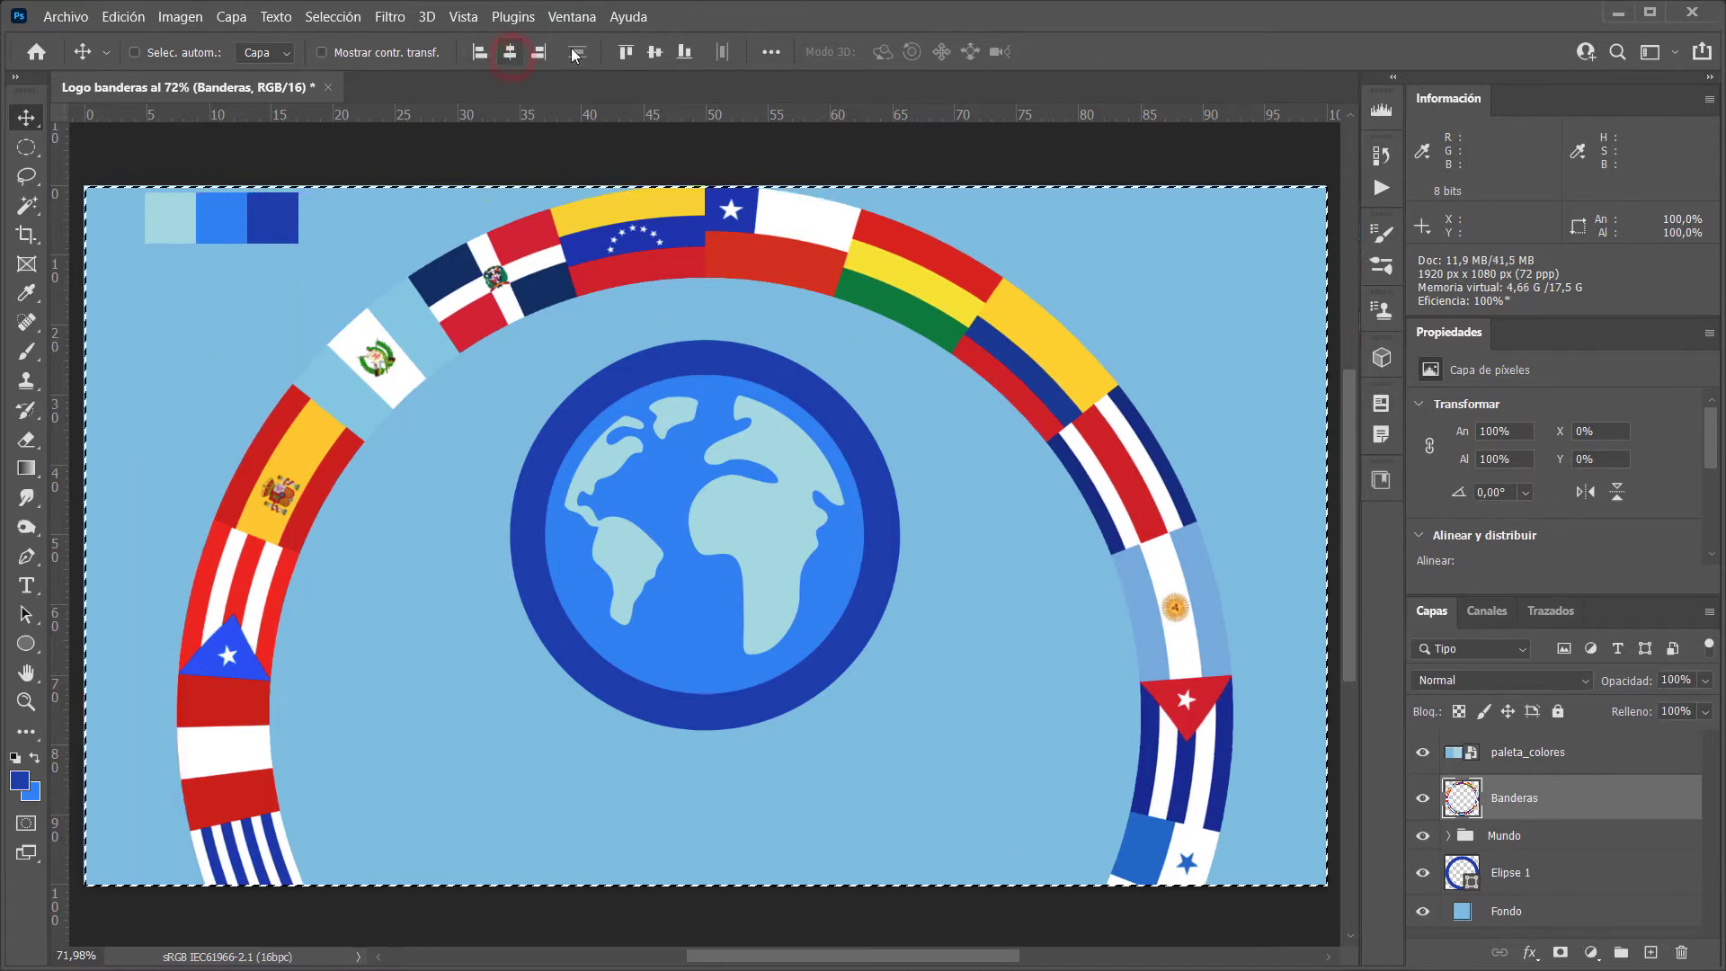
{"action": "left_click", "coordinate": [659, 58]}
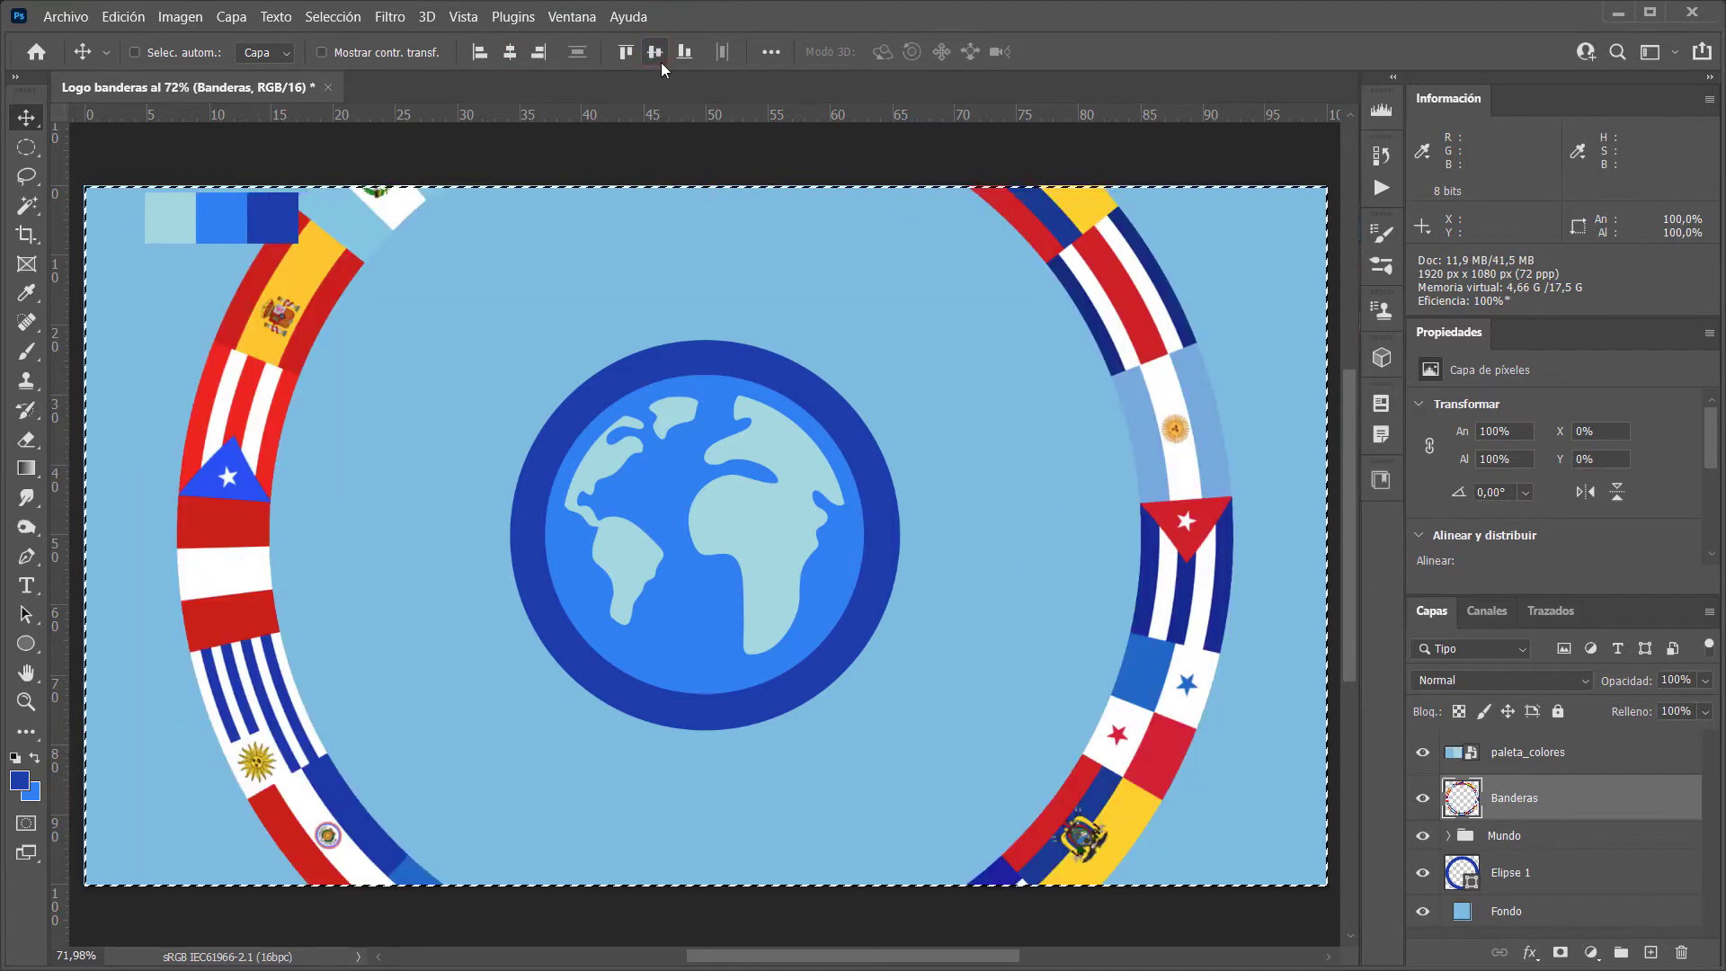
{"action": "key", "text": "ctrl+d"}
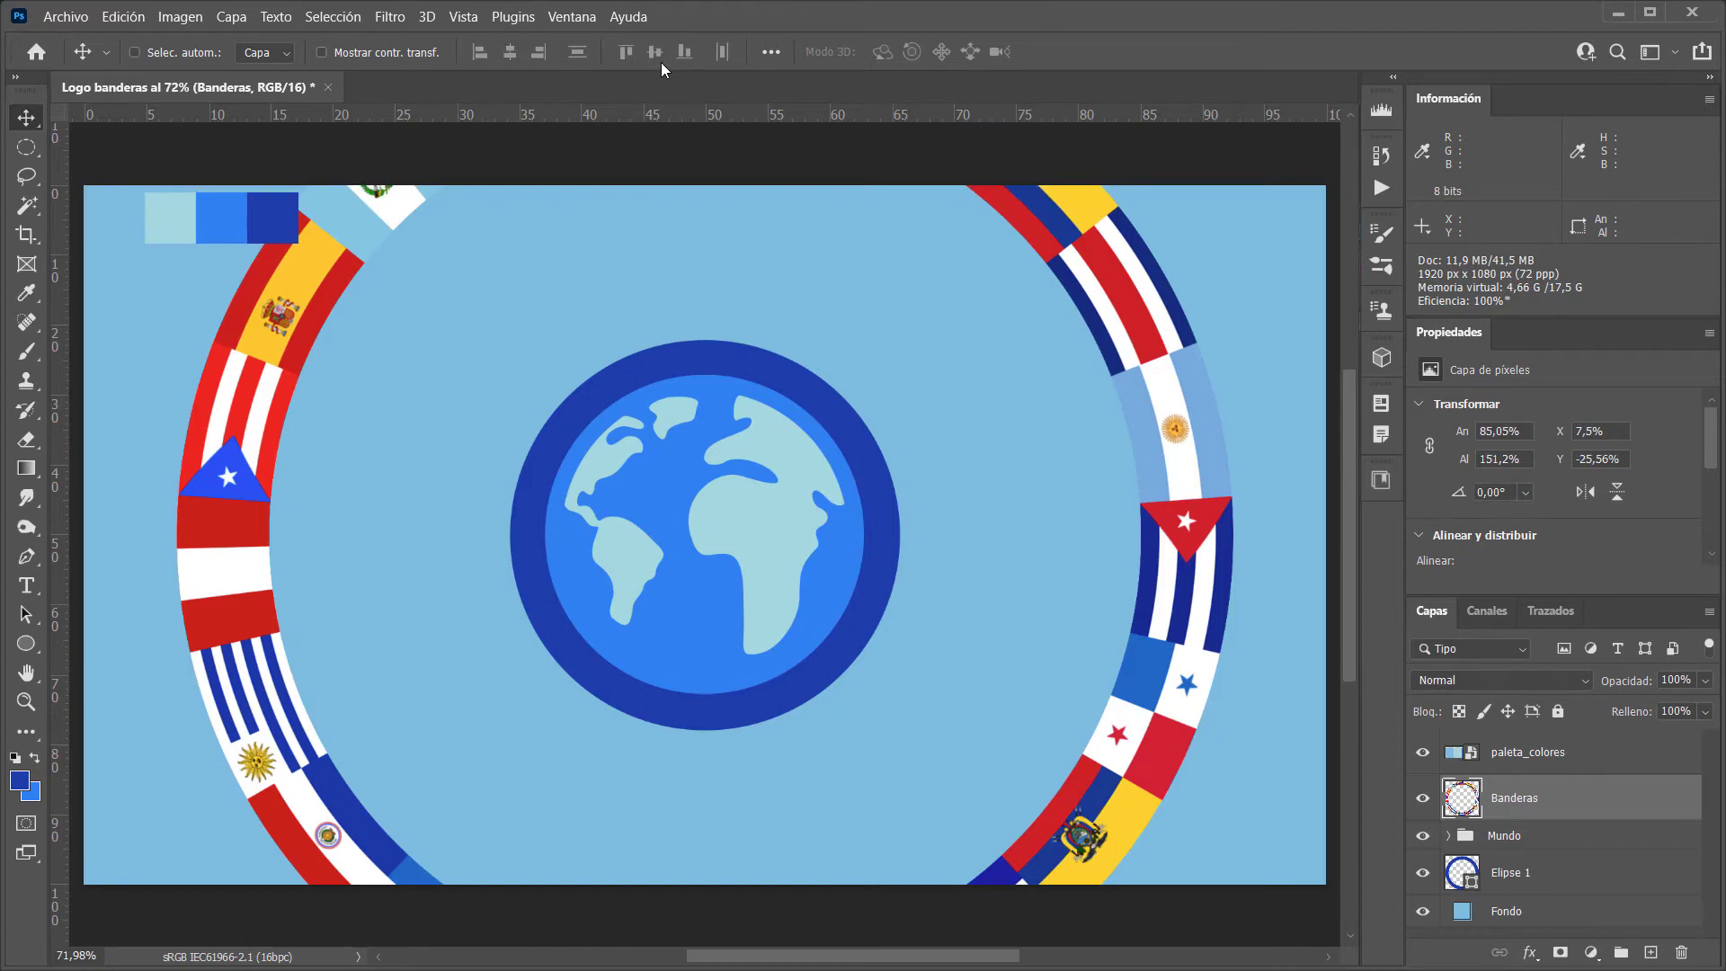
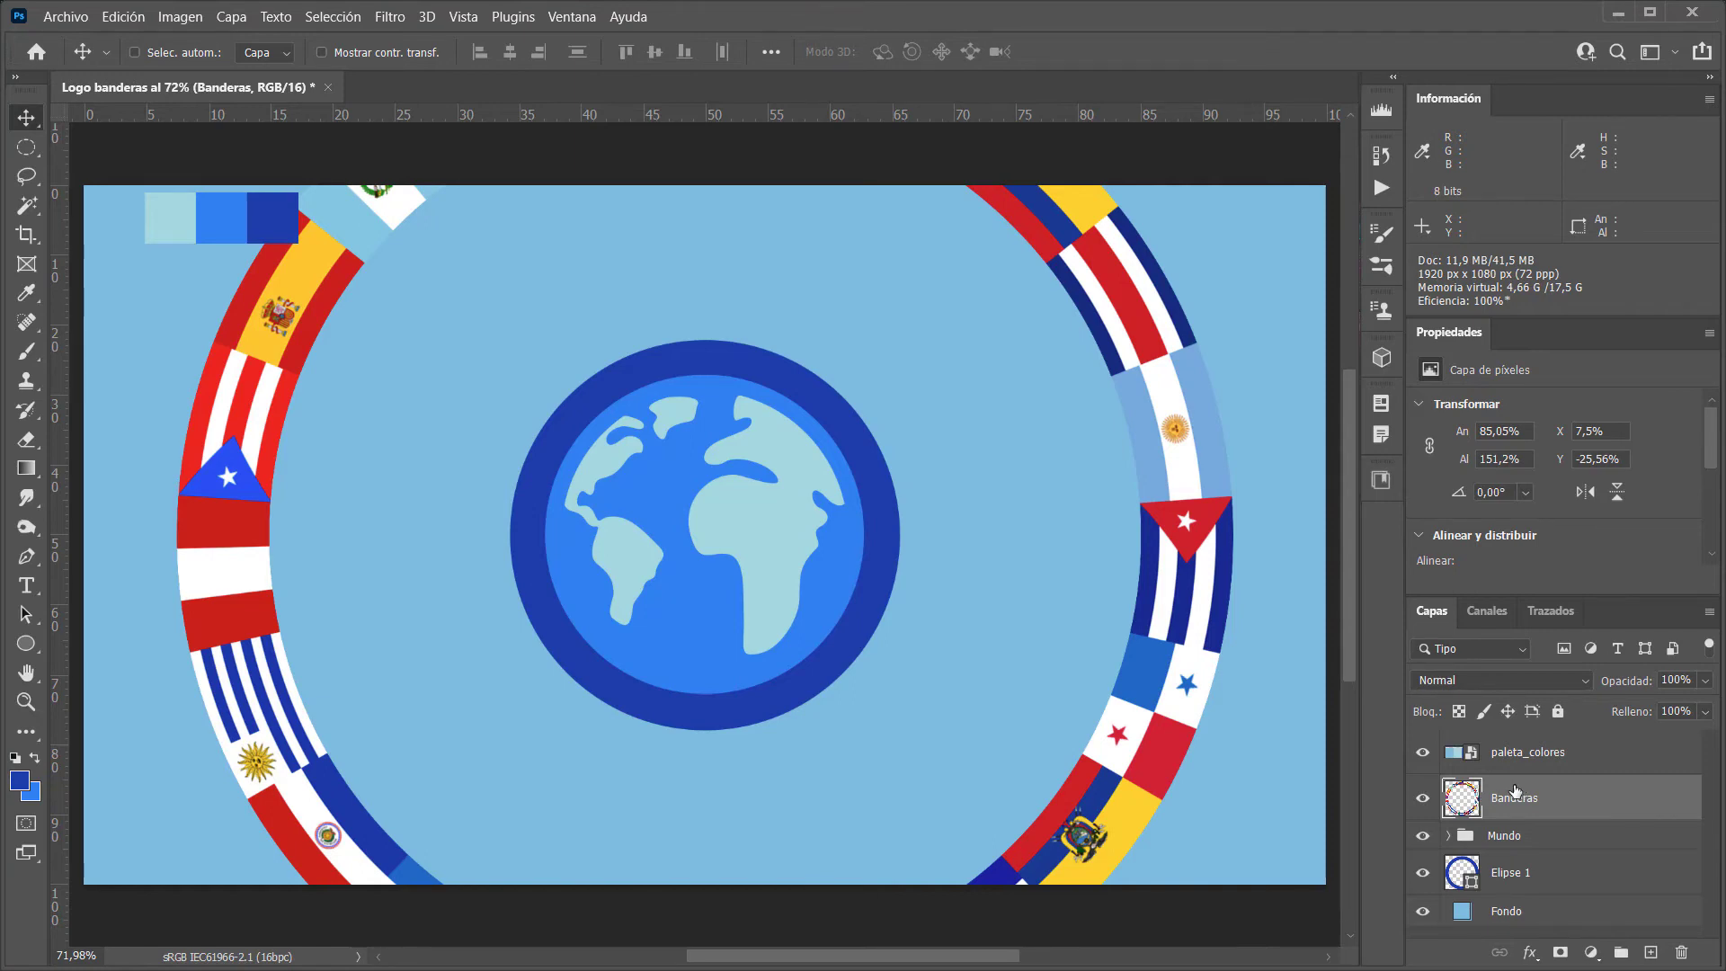
As a first try, shrink the Banderas flag ring to a tiny ellipse
{"action": "key", "text": "ctrl"}
{"action": "key", "text": "ctrl+t"}
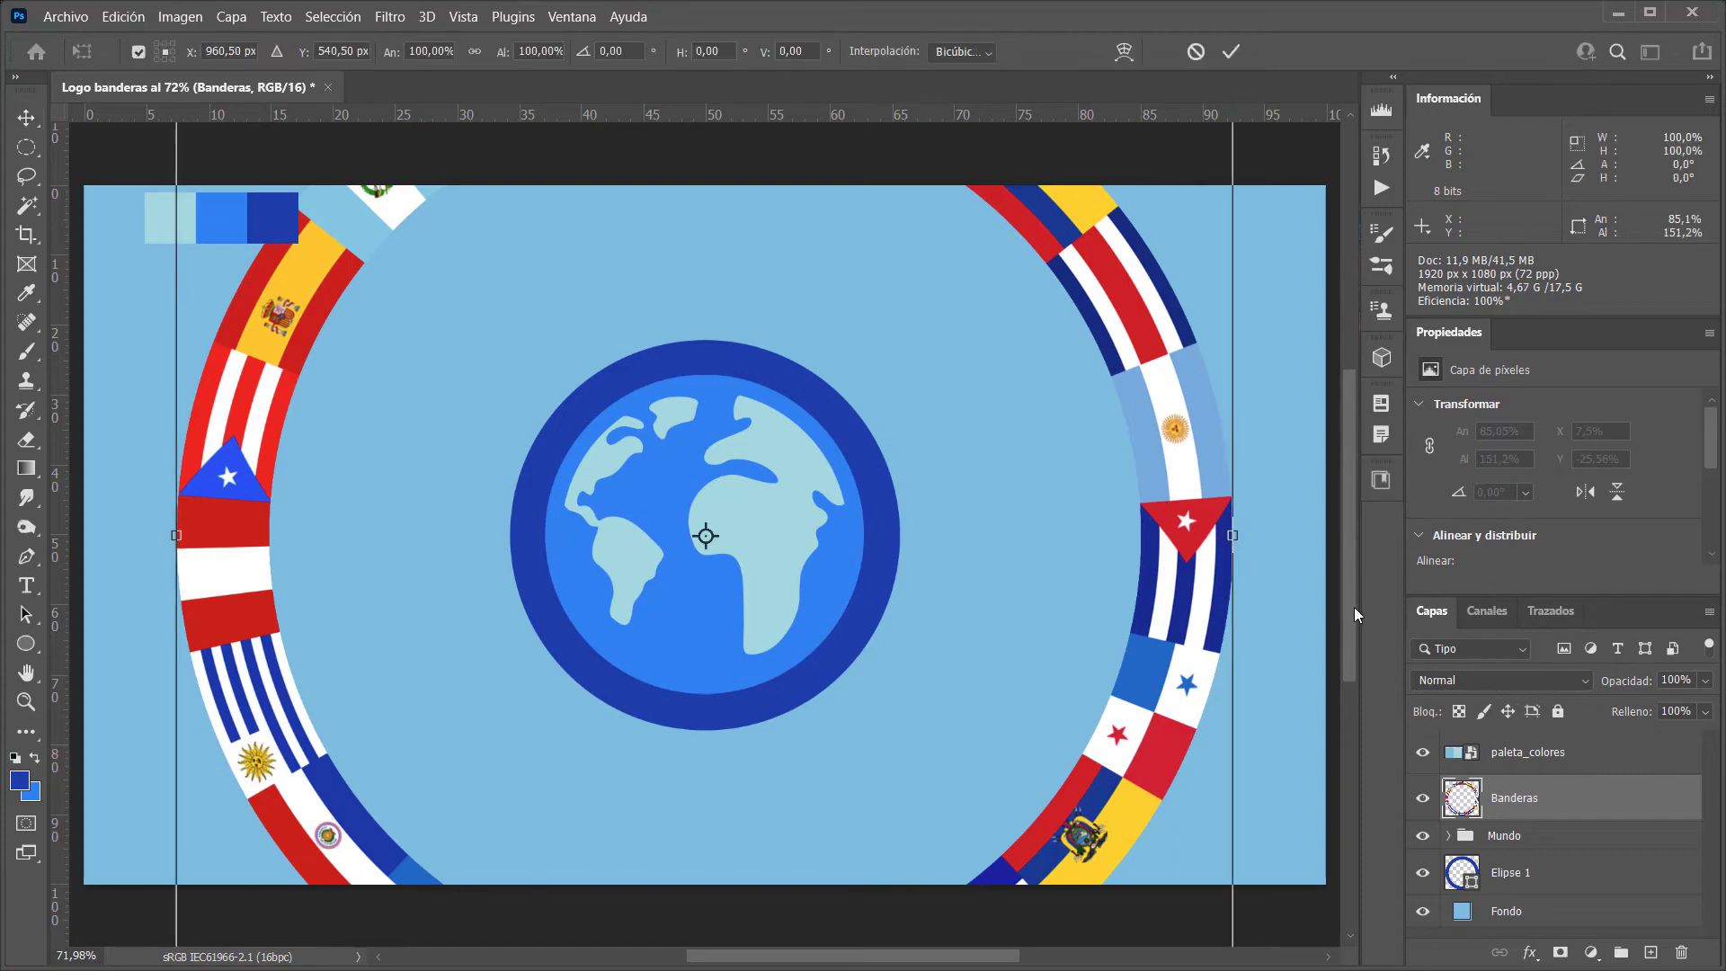
{"action": "scroll", "coordinate": [1178, 629], "scroll_direction": "down", "scroll_amount": 3}
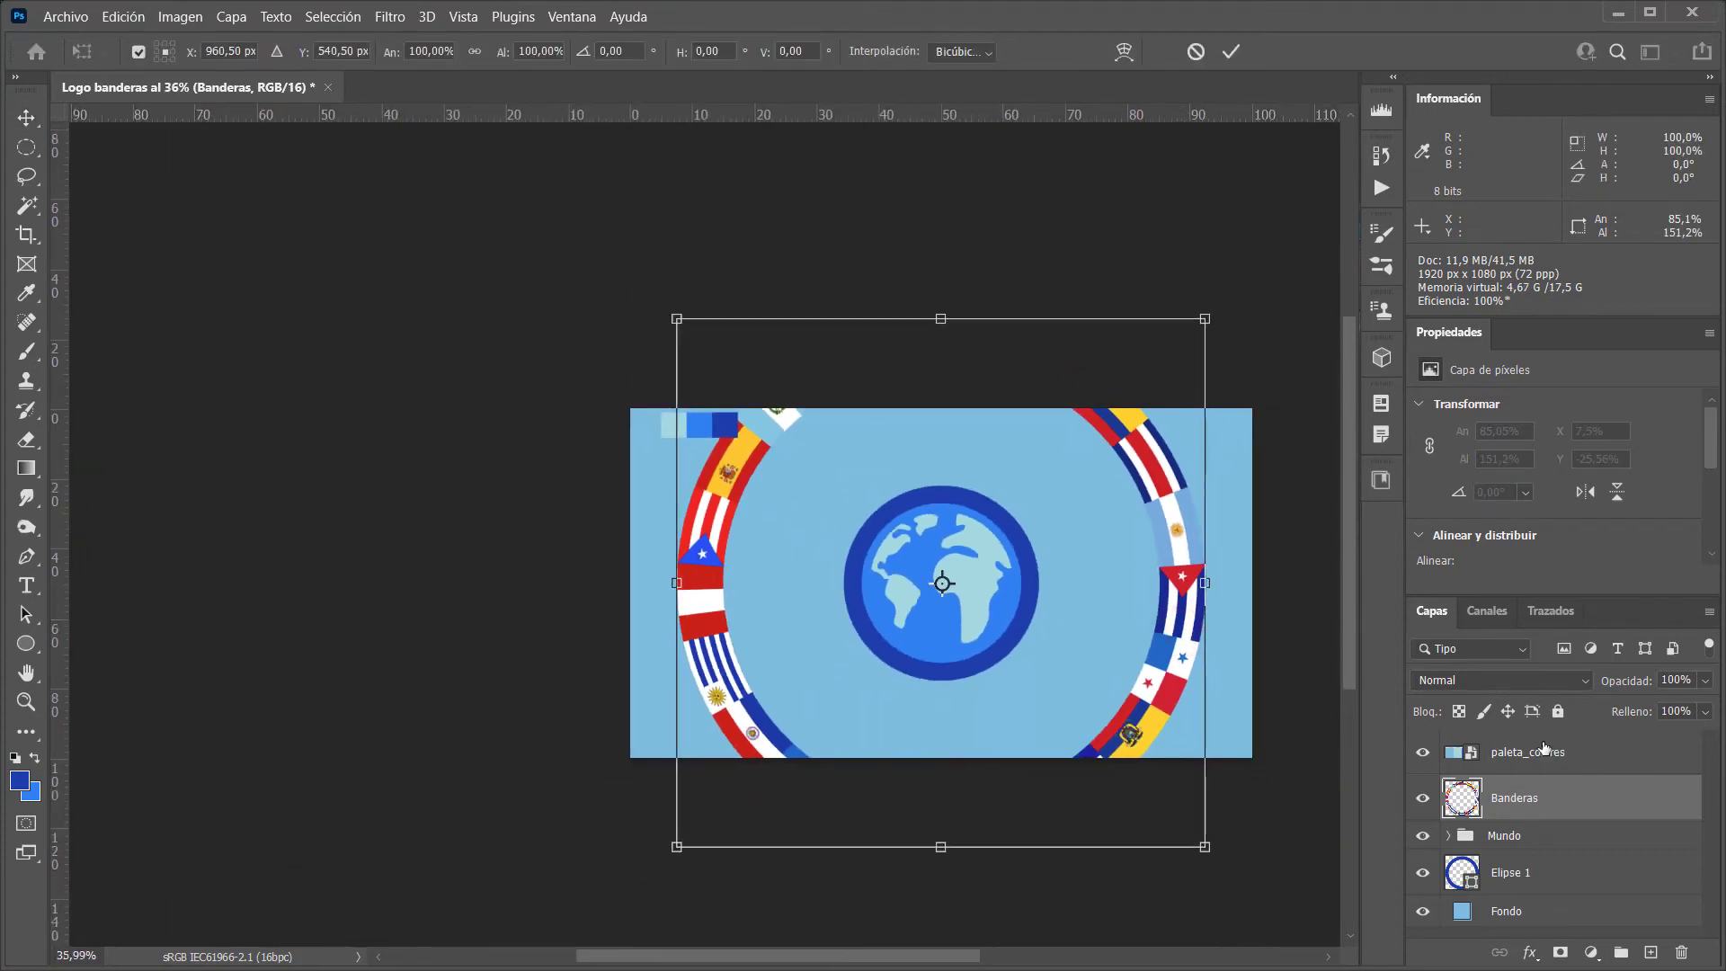
{"action": "mouse_move", "coordinate": [1207, 317]}
{"action": "left_mouse_down"}
{"action": "mouse_move", "coordinate": [975, 572]}
{"action": "mouse_move", "coordinate": [958, 567]}
{"action": "left_mouse_up"}
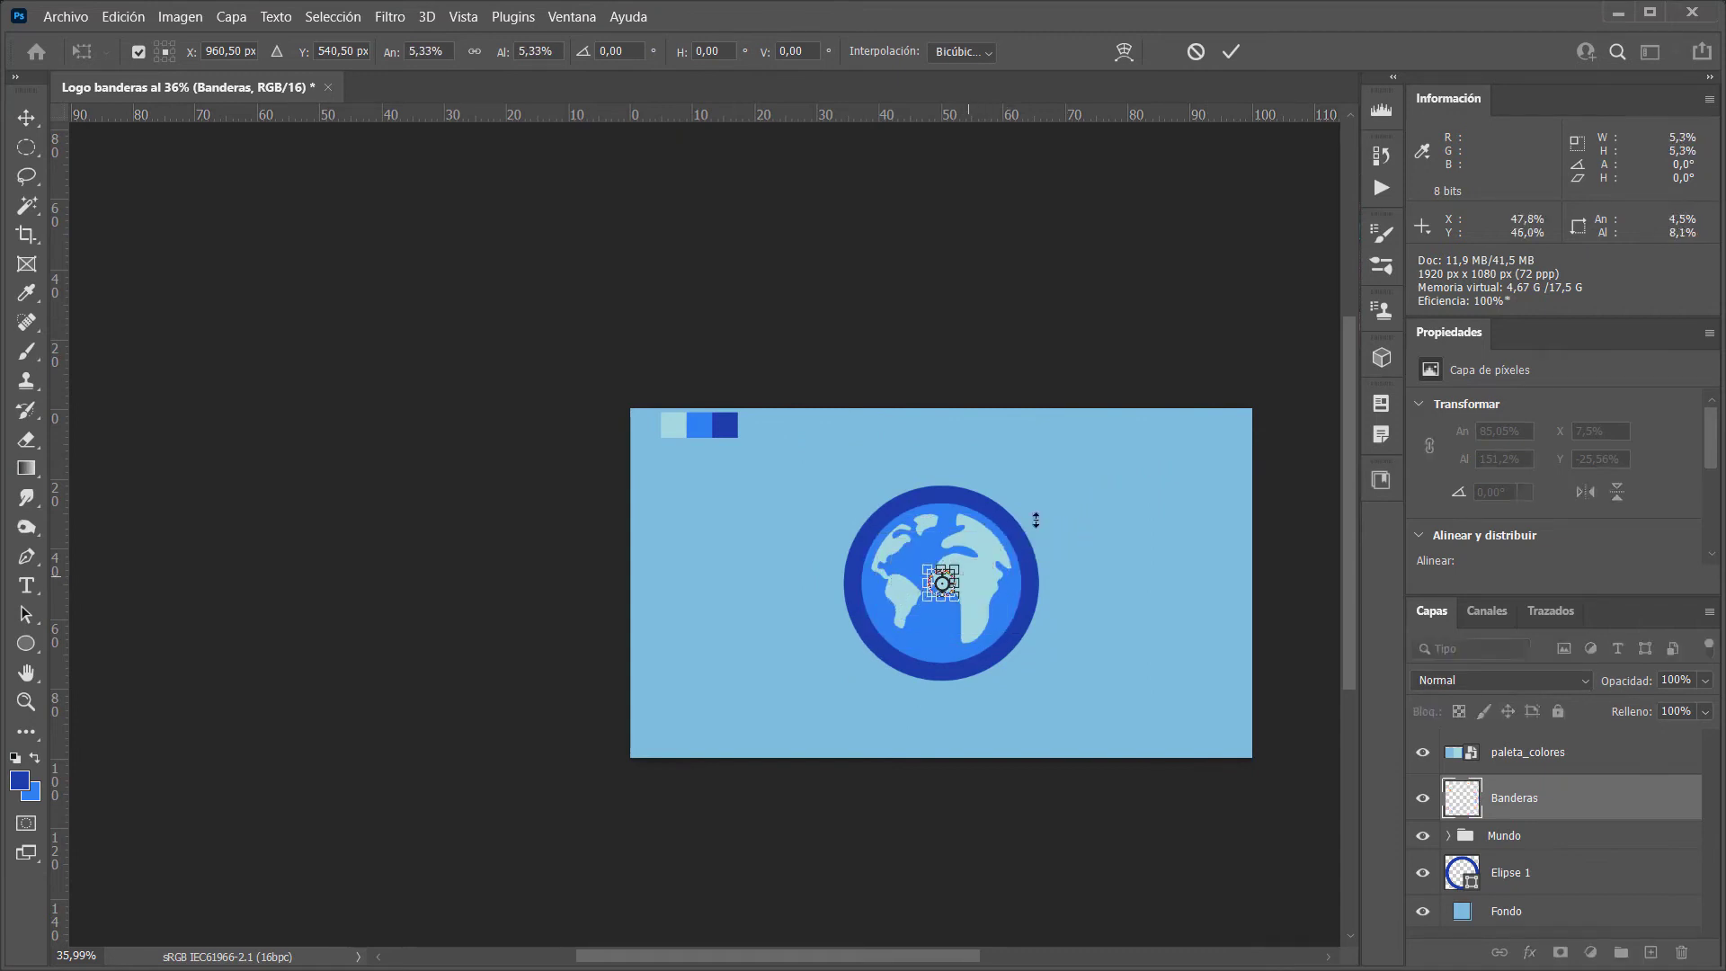
{"action": "left_click", "coordinate": [1230, 51]}
{"action": "scroll", "coordinate": [944, 575], "scroll_direction": "up", "scroll_amount": 3}
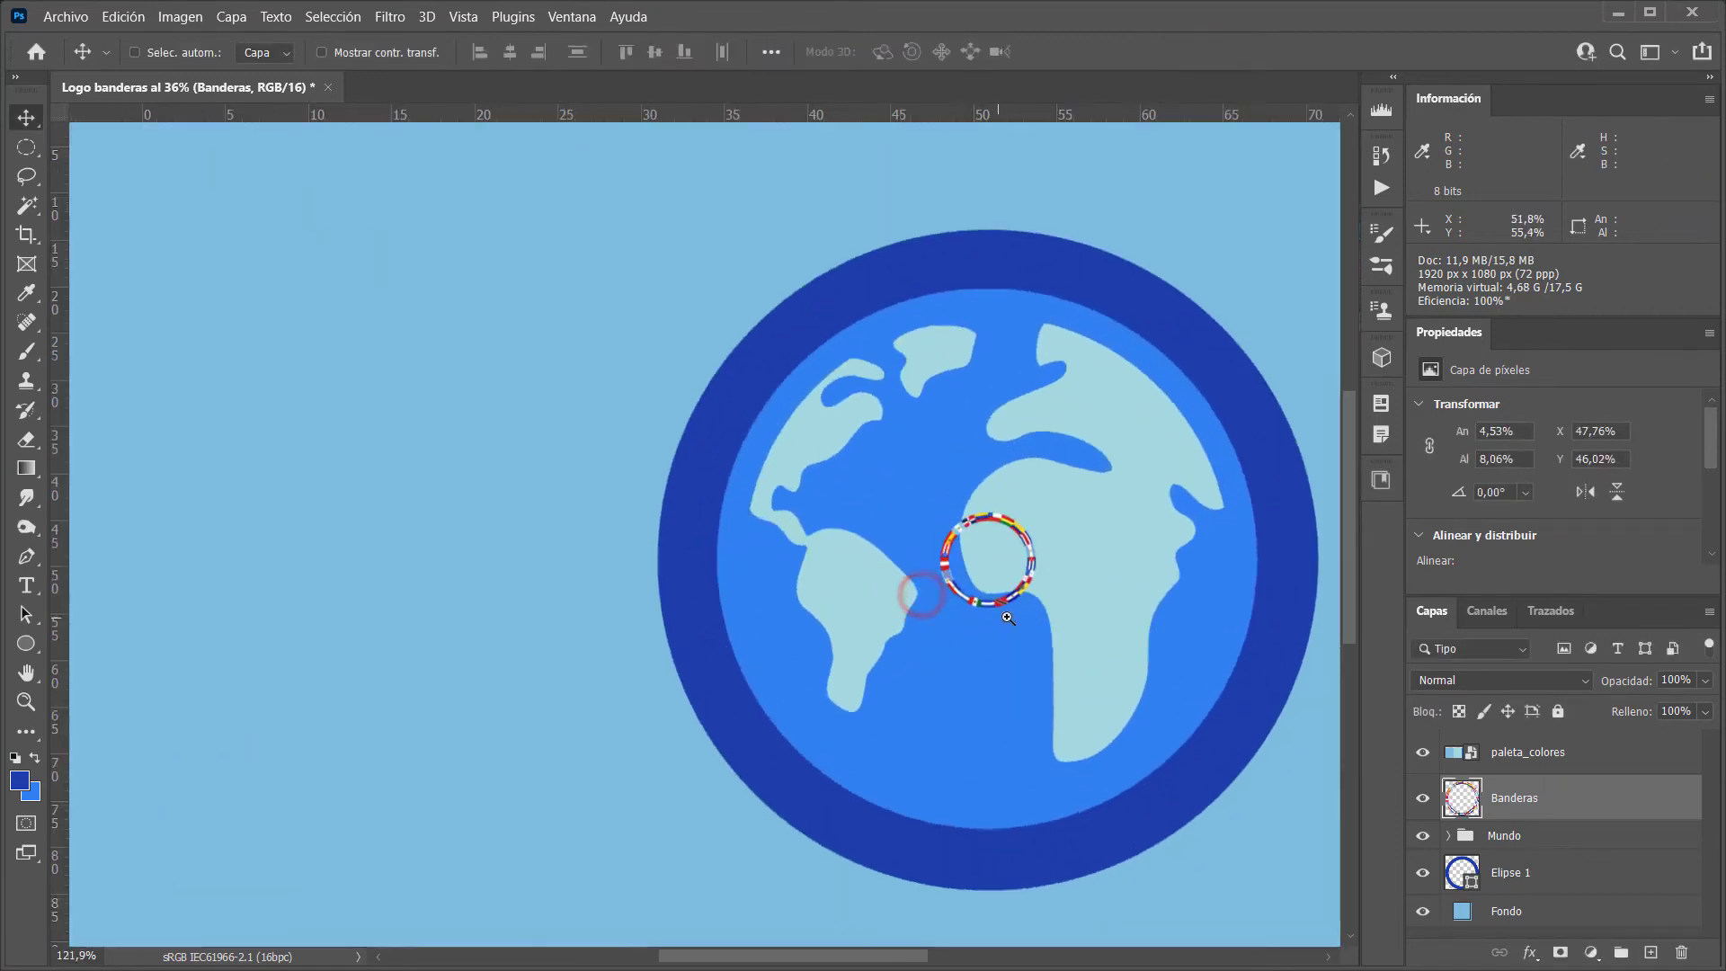
{"action": "scroll", "coordinate": [899, 585], "scroll_direction": "up", "scroll_amount": 2}
{"action": "scroll", "coordinate": [948, 589], "scroll_direction": "down", "scroll_amount": 3}
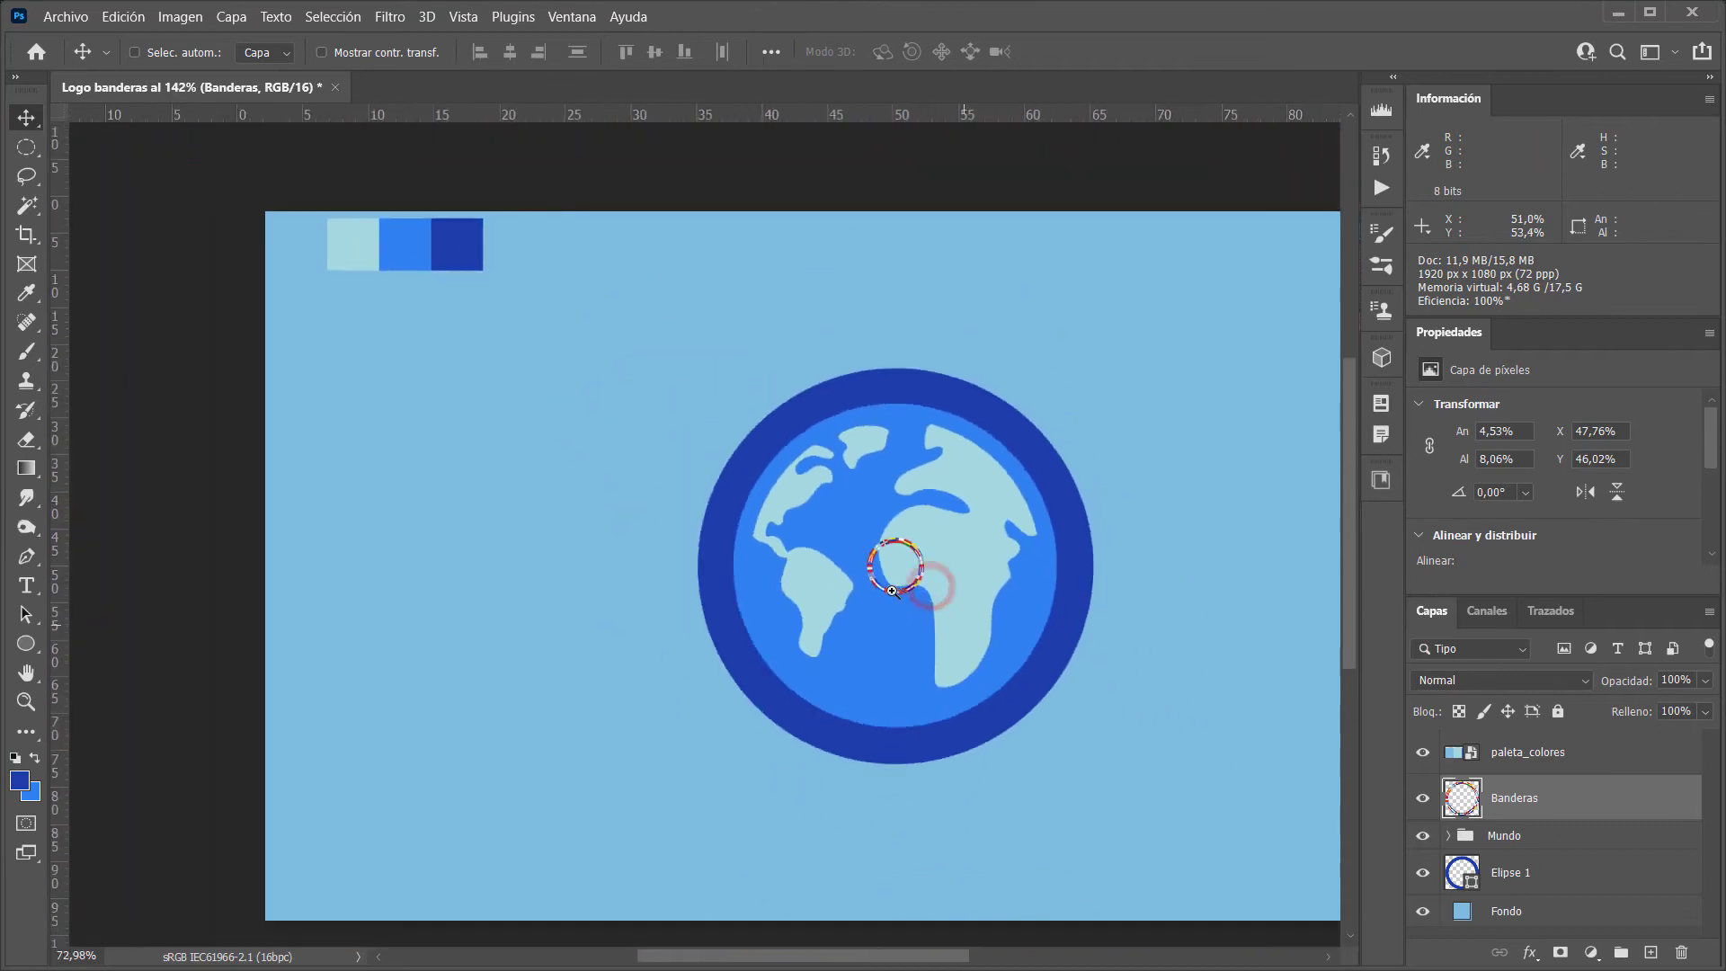
{"action": "scroll", "coordinate": [939, 606], "scroll_direction": "down", "scroll_amount": 2}
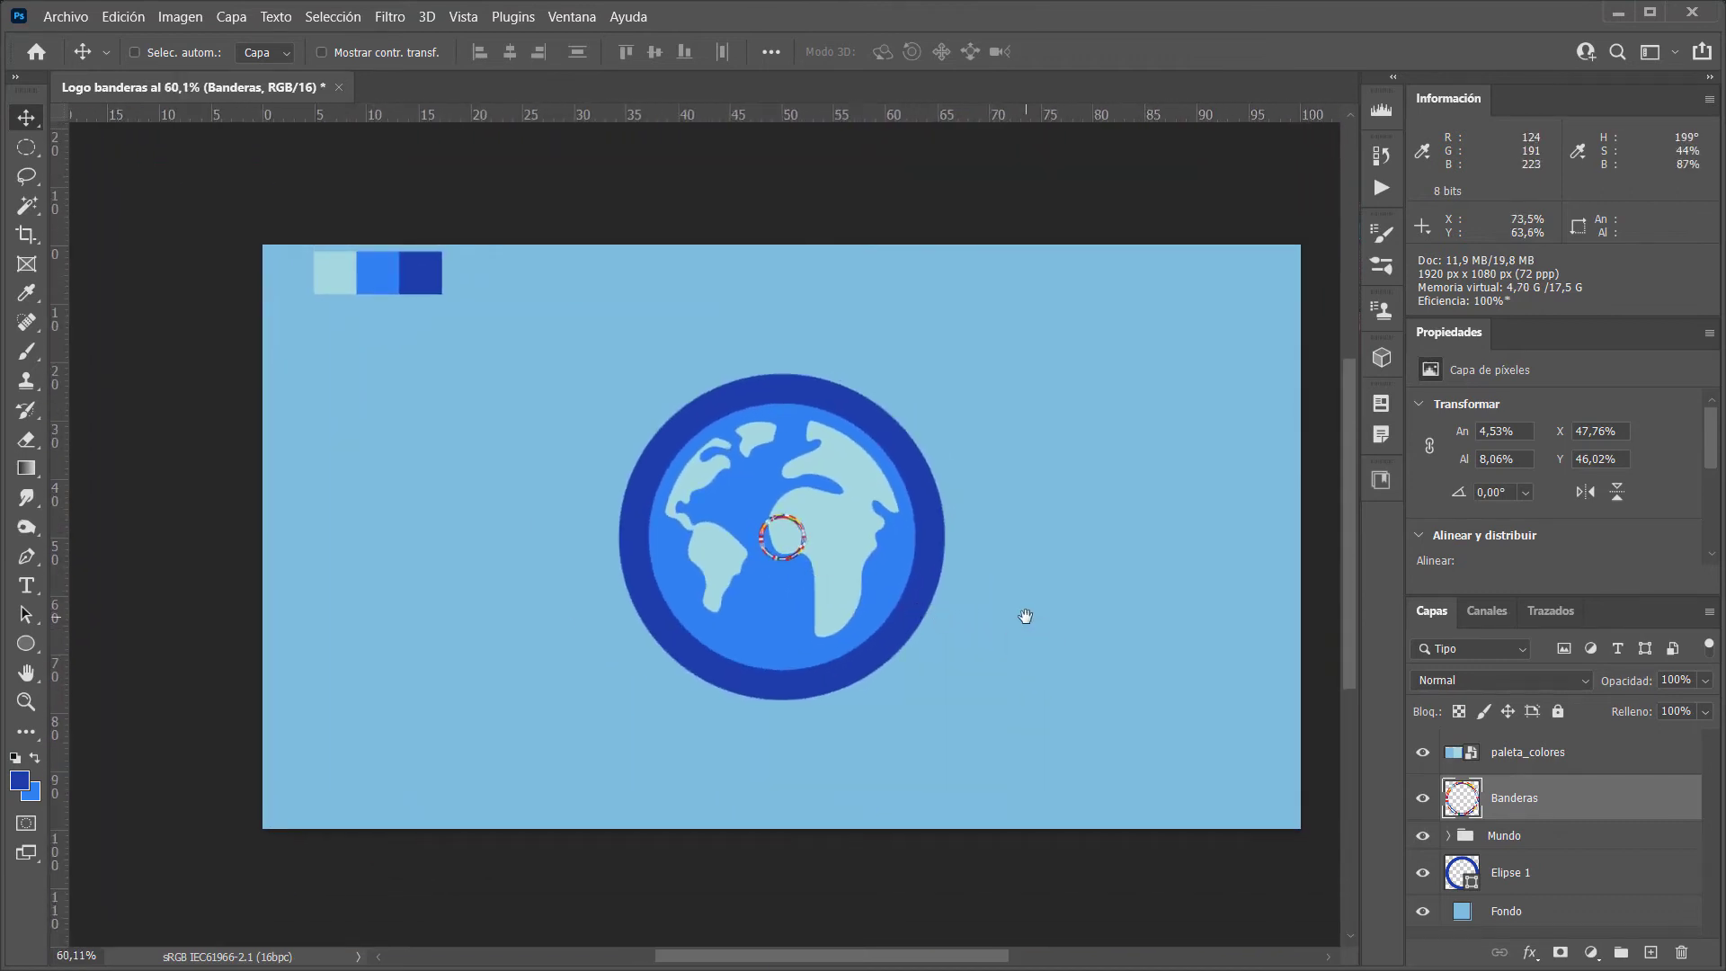
Scale the flag ring back up, then undo the scaling to keep it sharp
{"action": "key", "text": "ctrl+t"}
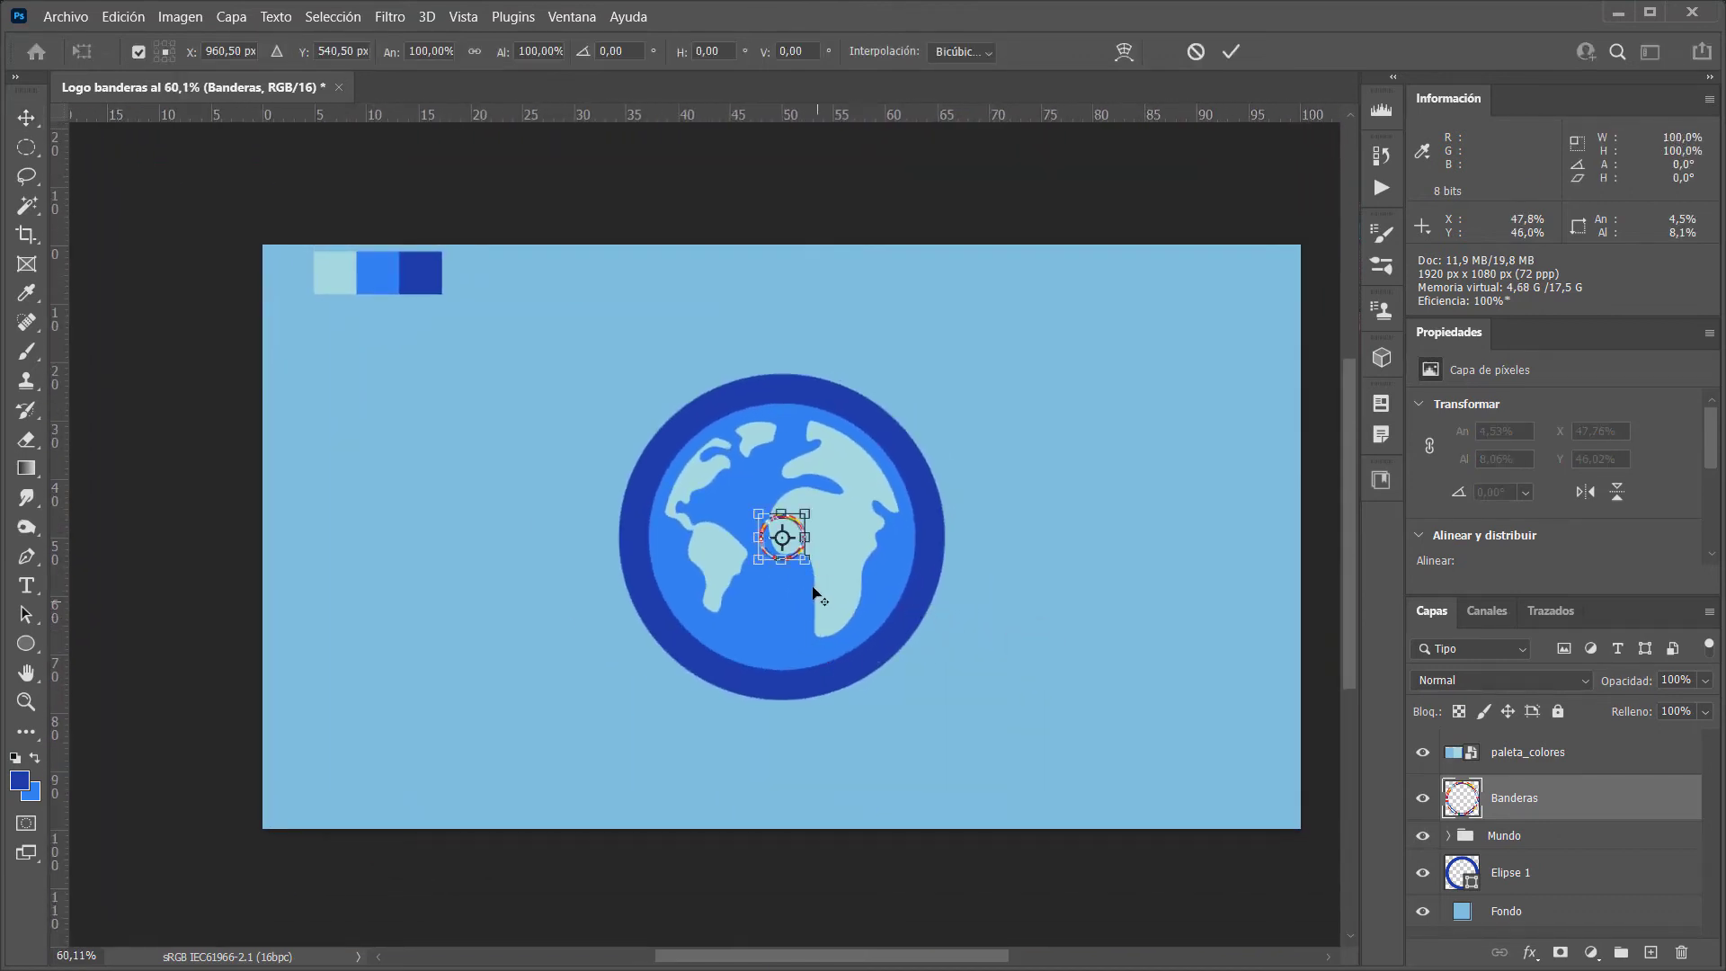
{"action": "left_click_drag", "start_coordinate": [807, 561], "coordinate": [1137, 755]}
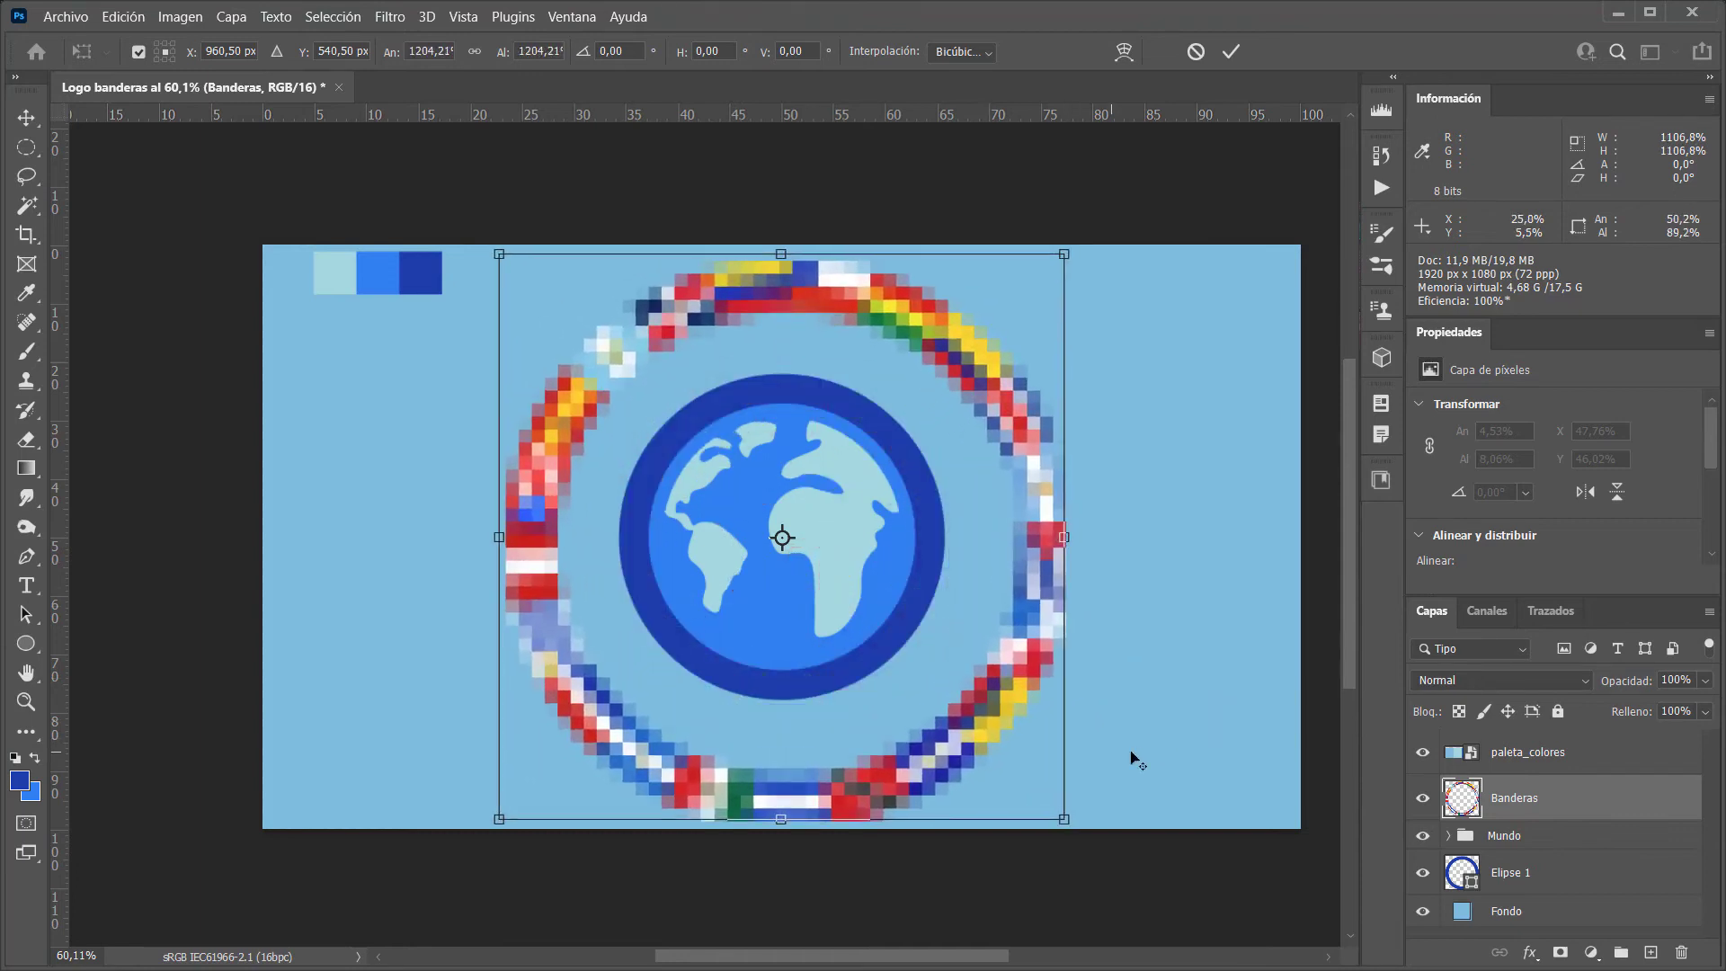
{"action": "key", "text": "Return"}
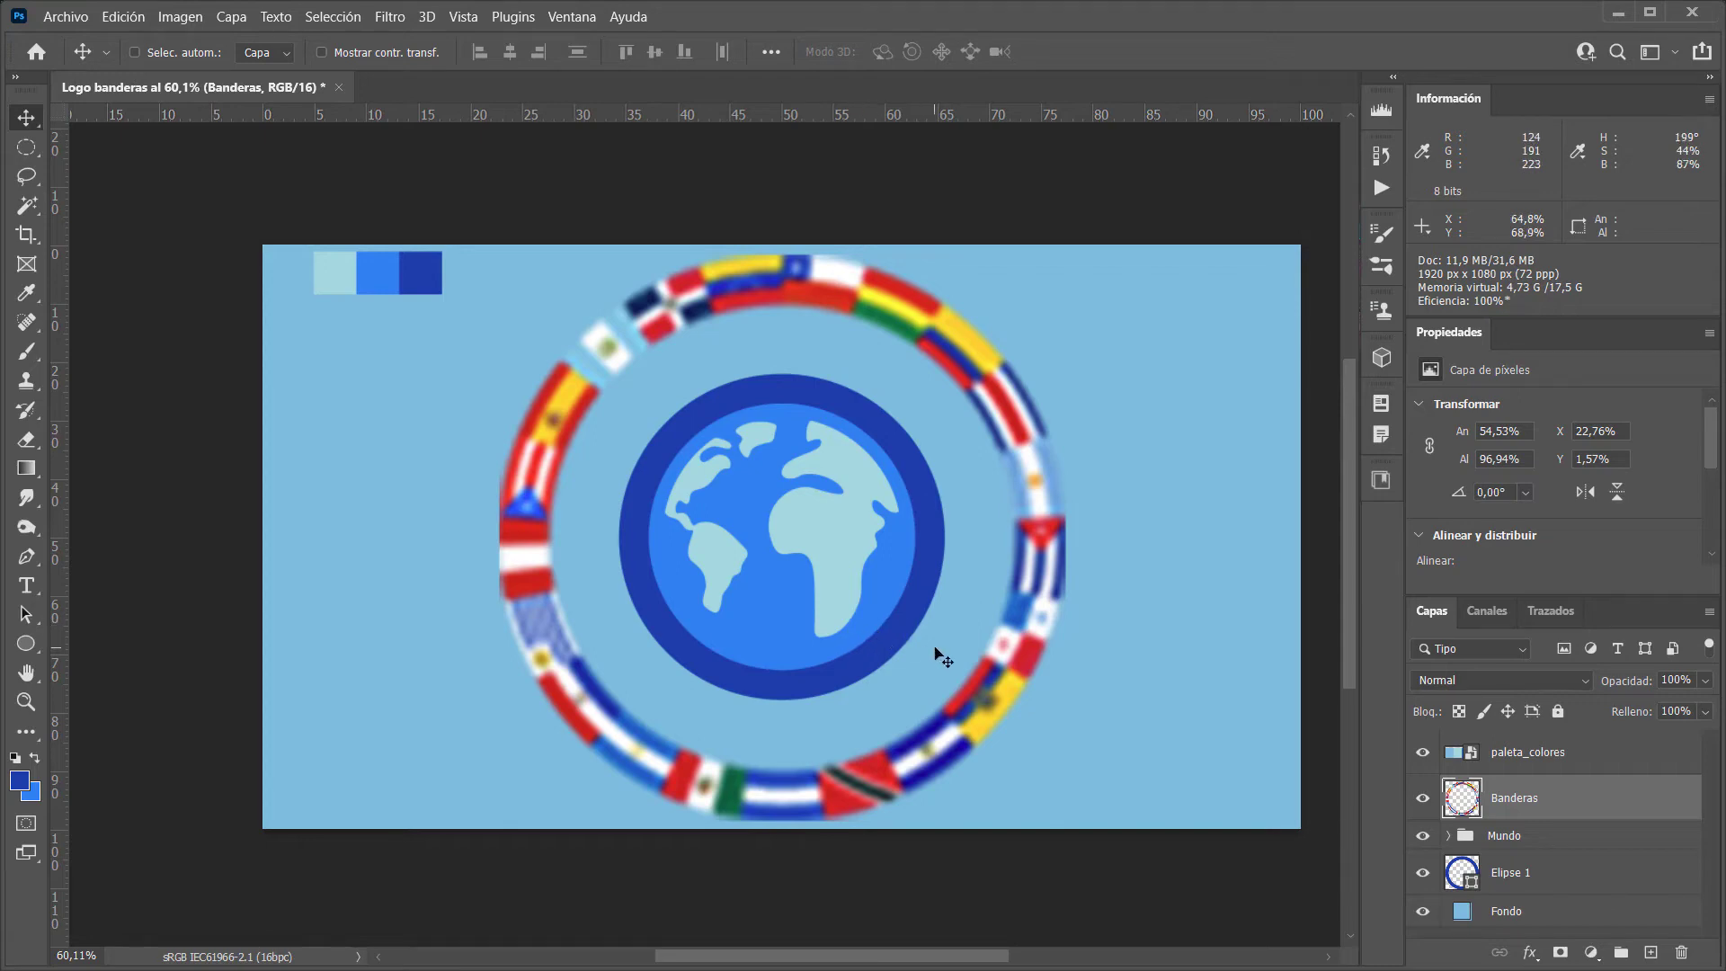
{"action": "key", "text": "ctrl"}
{"action": "key", "text": "ctrl+z"}
{"action": "key", "text": "ctrl+z"}
{"action": "key", "text": "ctrl+z"}
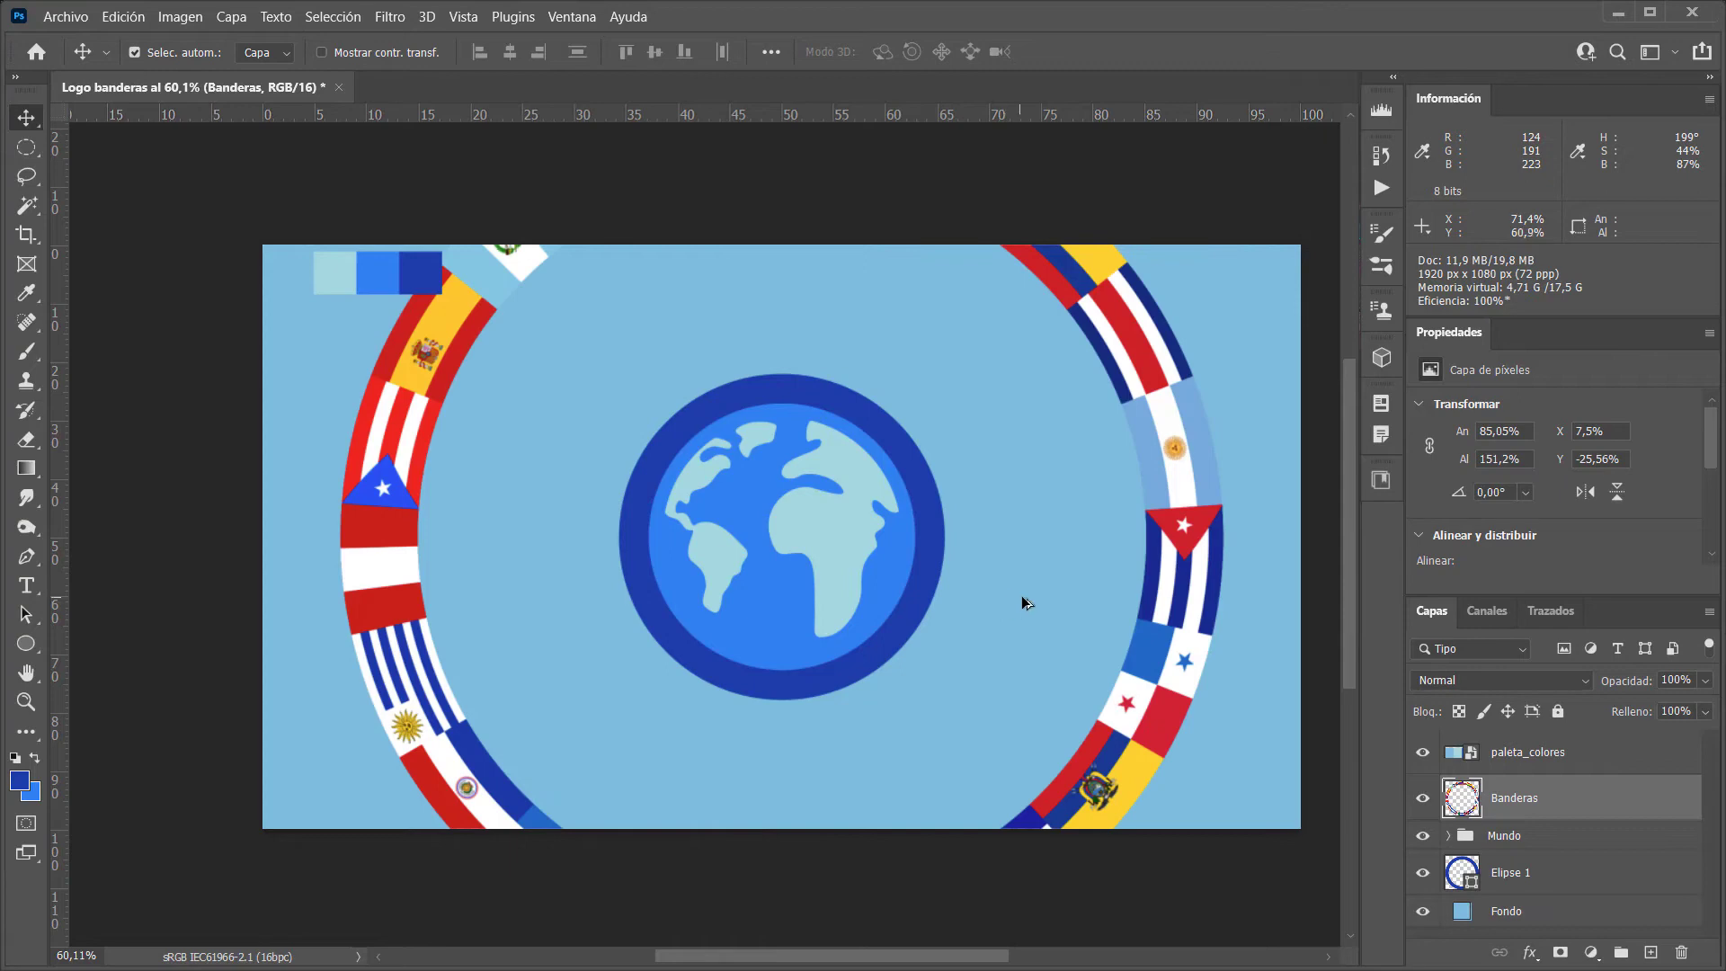
Convert Banderas to a smart object and shrink it to a small ring at the globe's centre
{"action": "right_click", "coordinate": [1507, 800]}
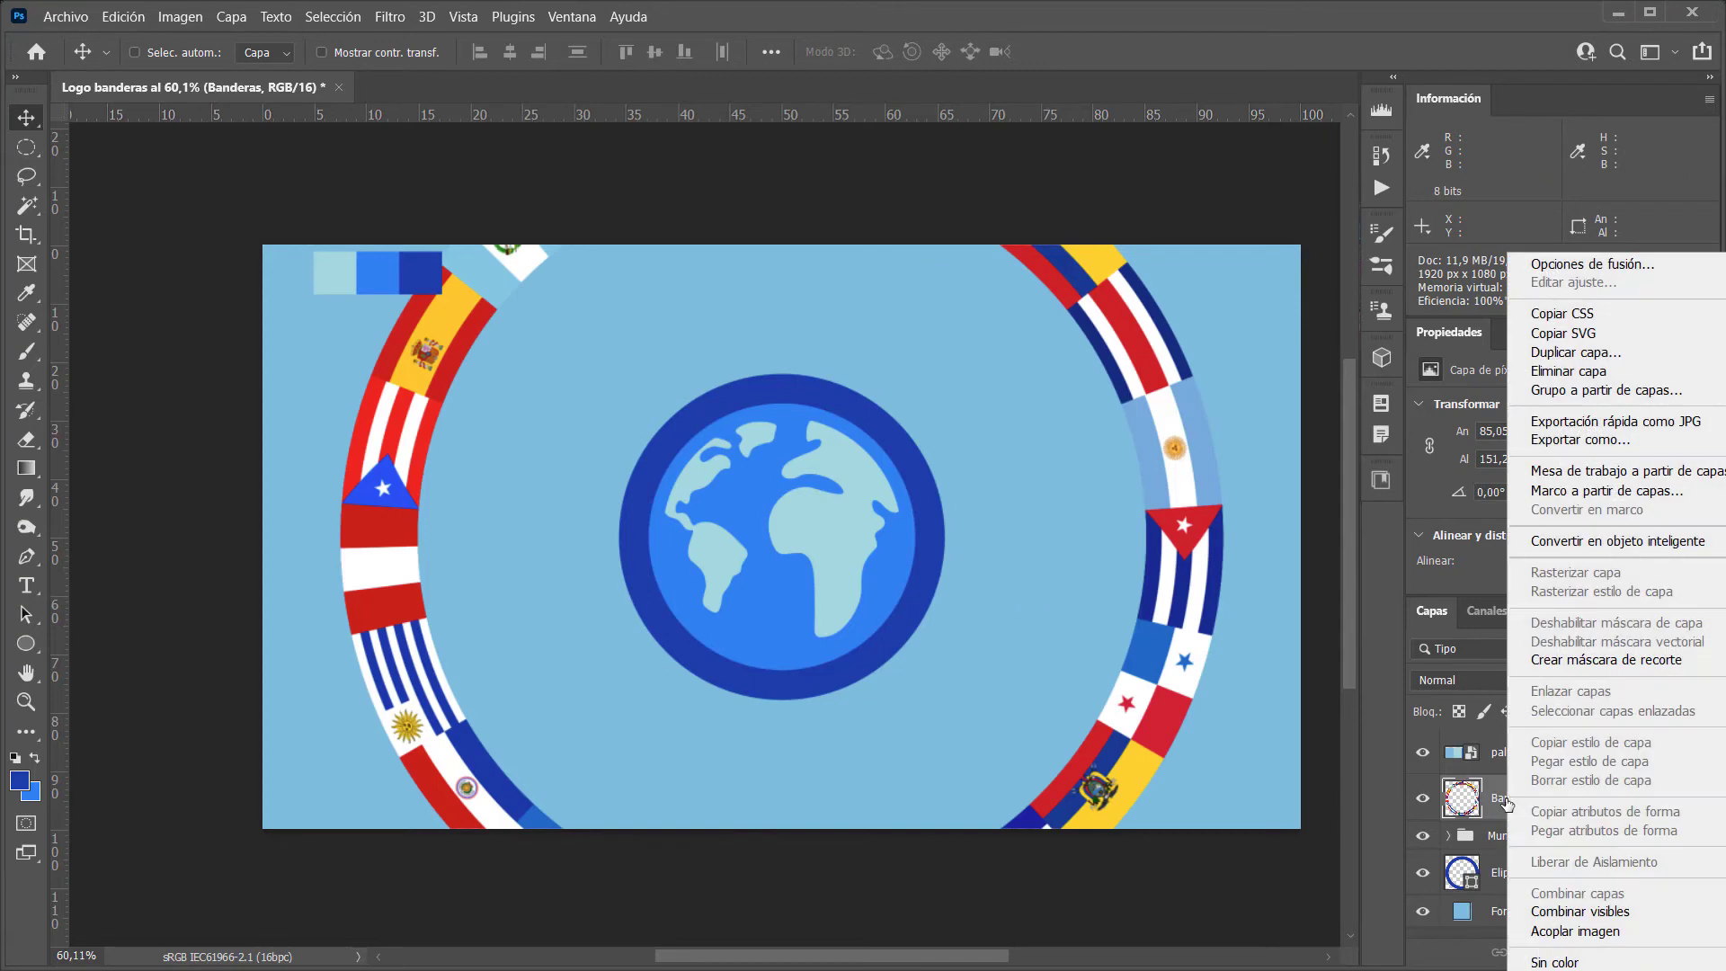
{"action": "left_click", "coordinate": [1568, 542]}
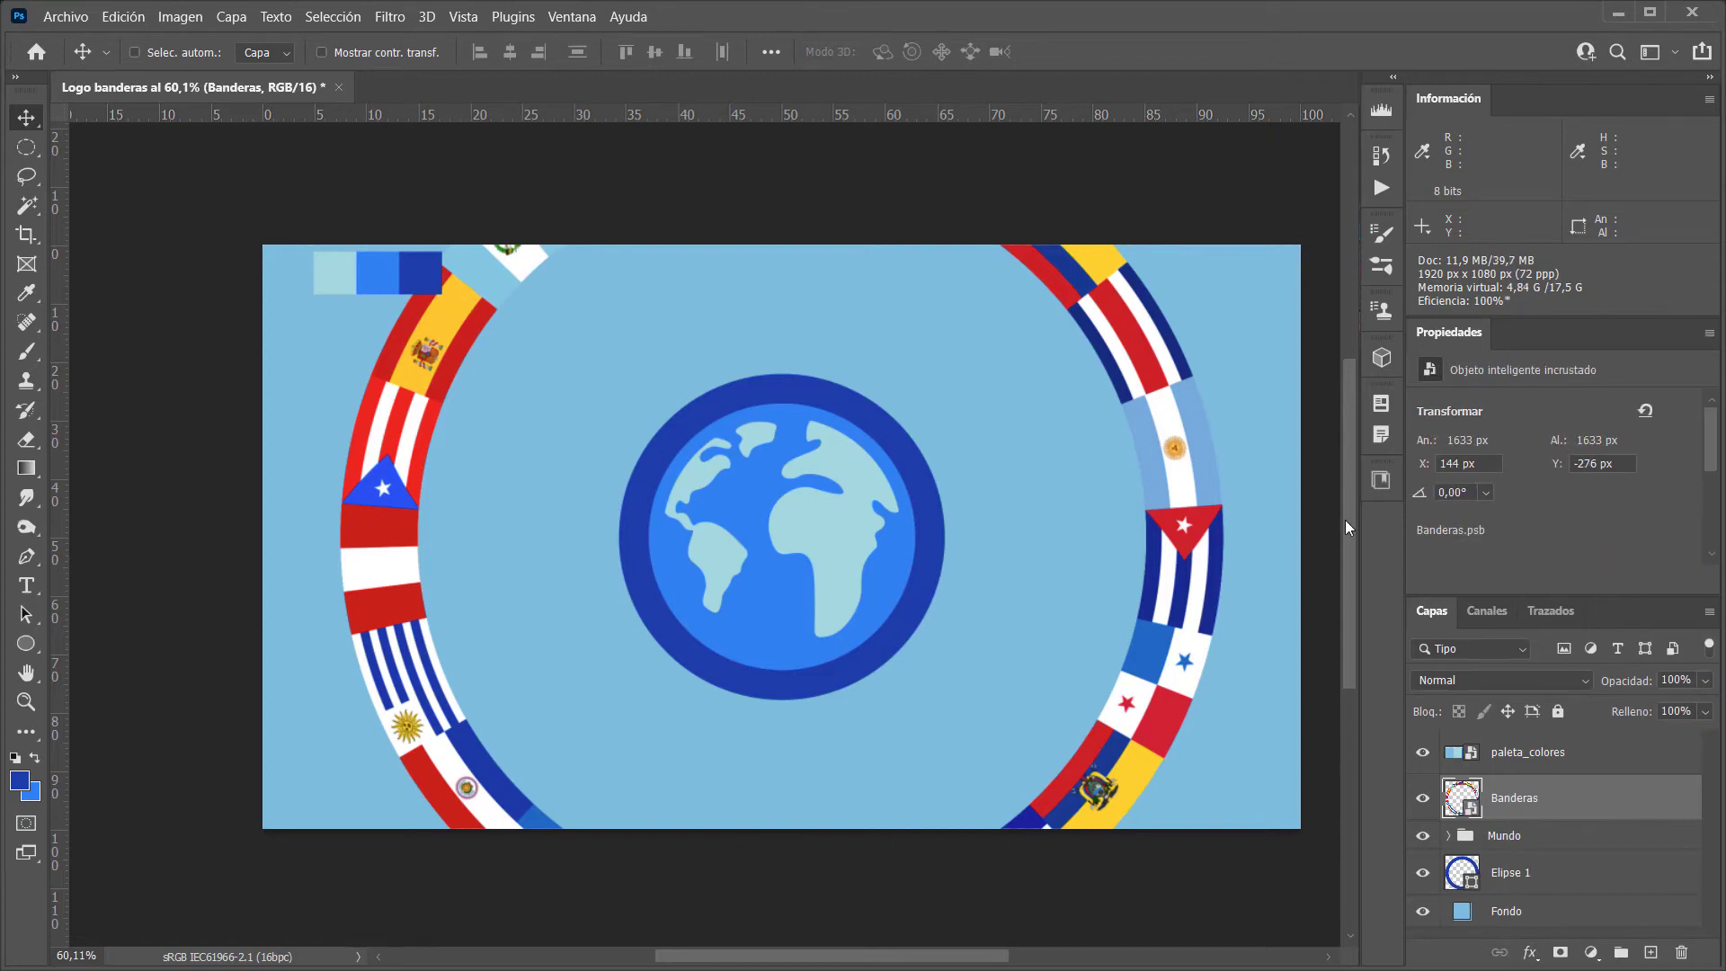
{"action": "key", "text": "ctrl+t"}
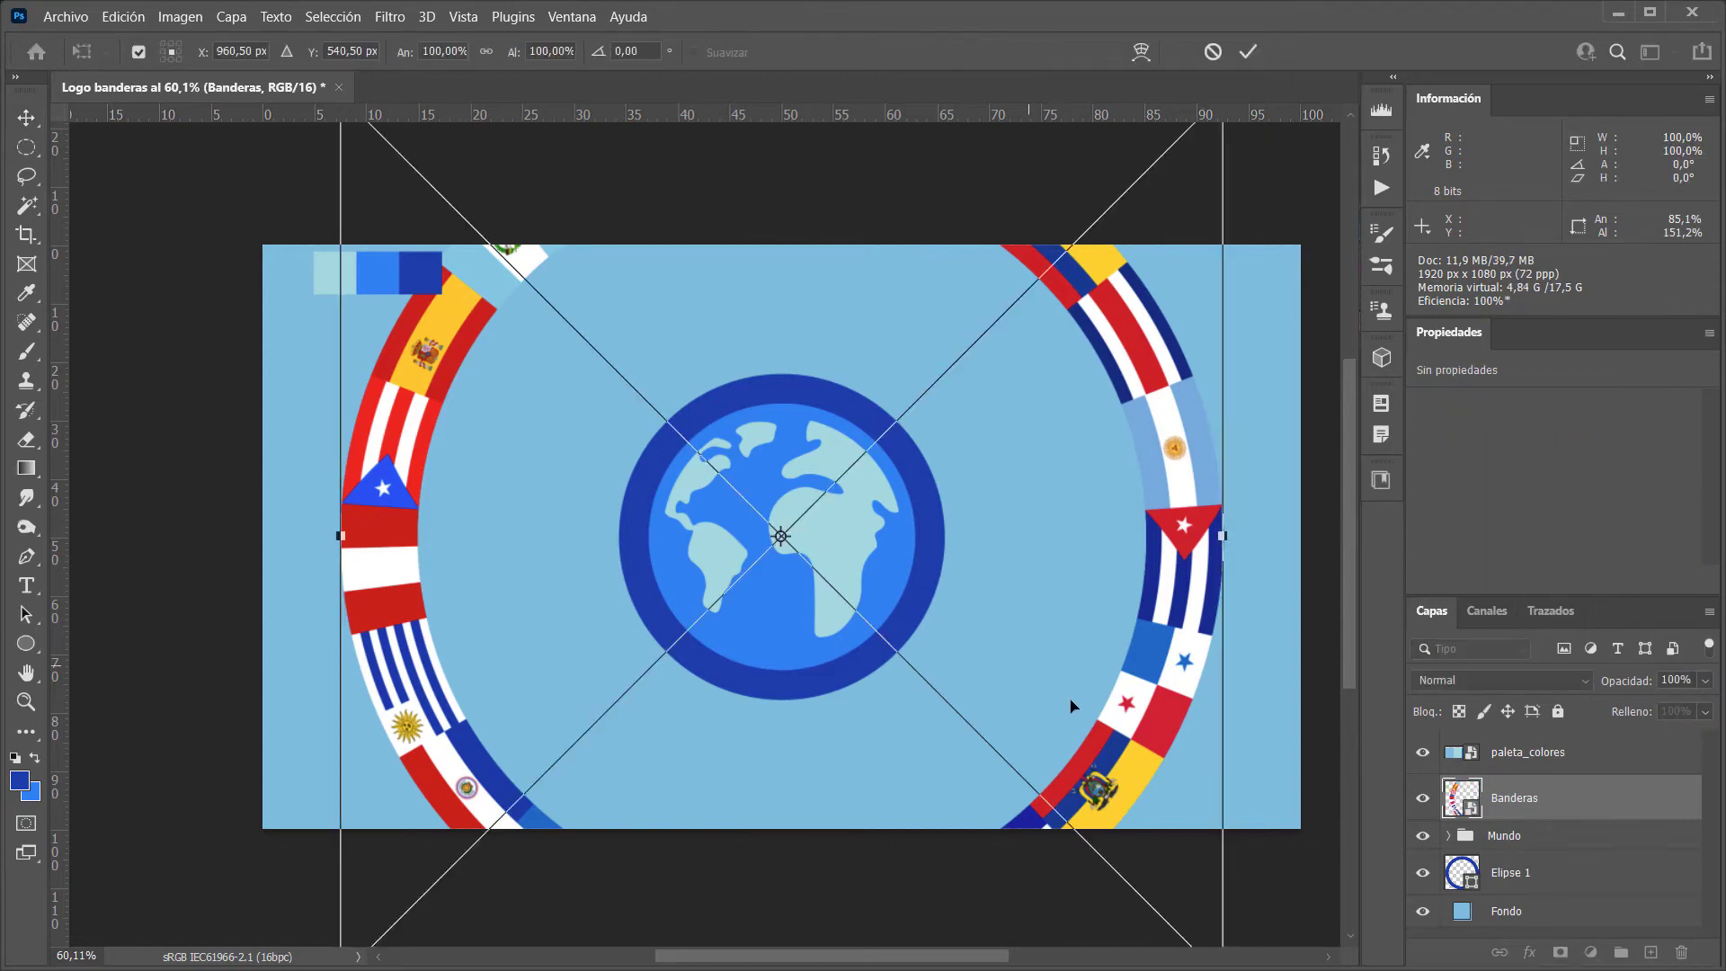
{"action": "left_click_drag", "start_coordinate": [1108, 697], "coordinate": [1074, 699]}
{"action": "mouse_move", "coordinate": [1192, 888]}
{"action": "left_mouse_down"}
{"action": "mouse_move", "coordinate": [891, 672]}
{"action": "mouse_move", "coordinate": [890, 629]}
{"action": "left_mouse_up"}
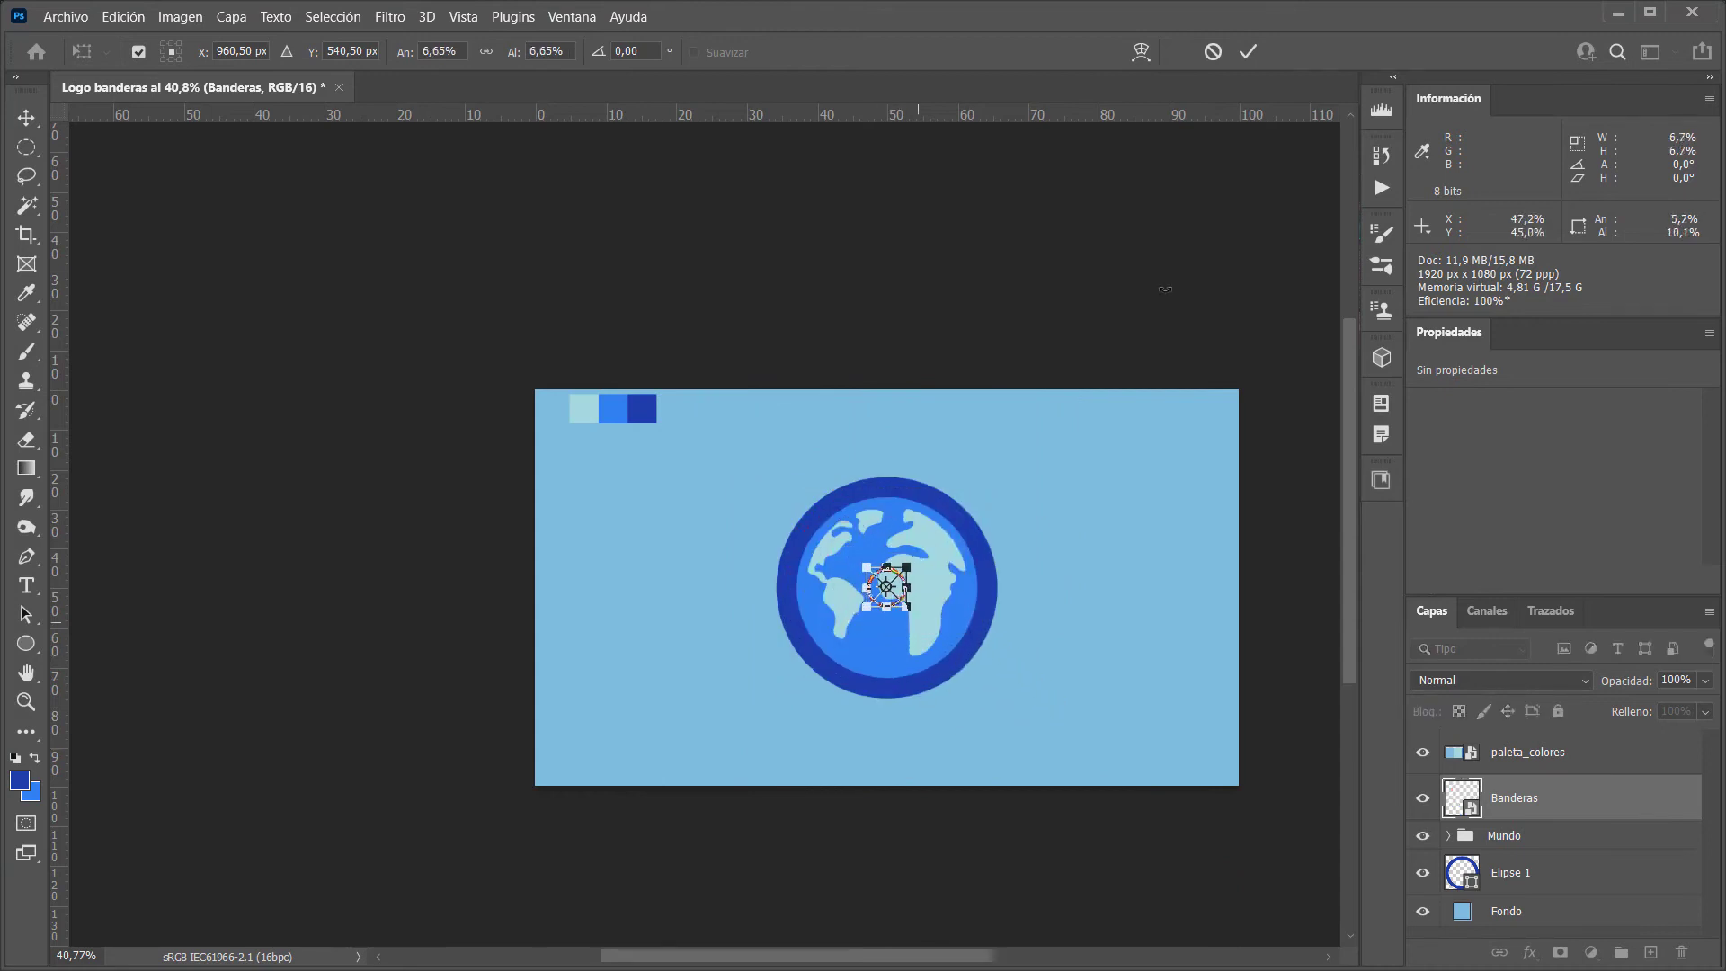
{"action": "left_click", "coordinate": [1248, 51]}
{"action": "scroll", "coordinate": [927, 611], "scroll_direction": "up", "scroll_amount": 2}
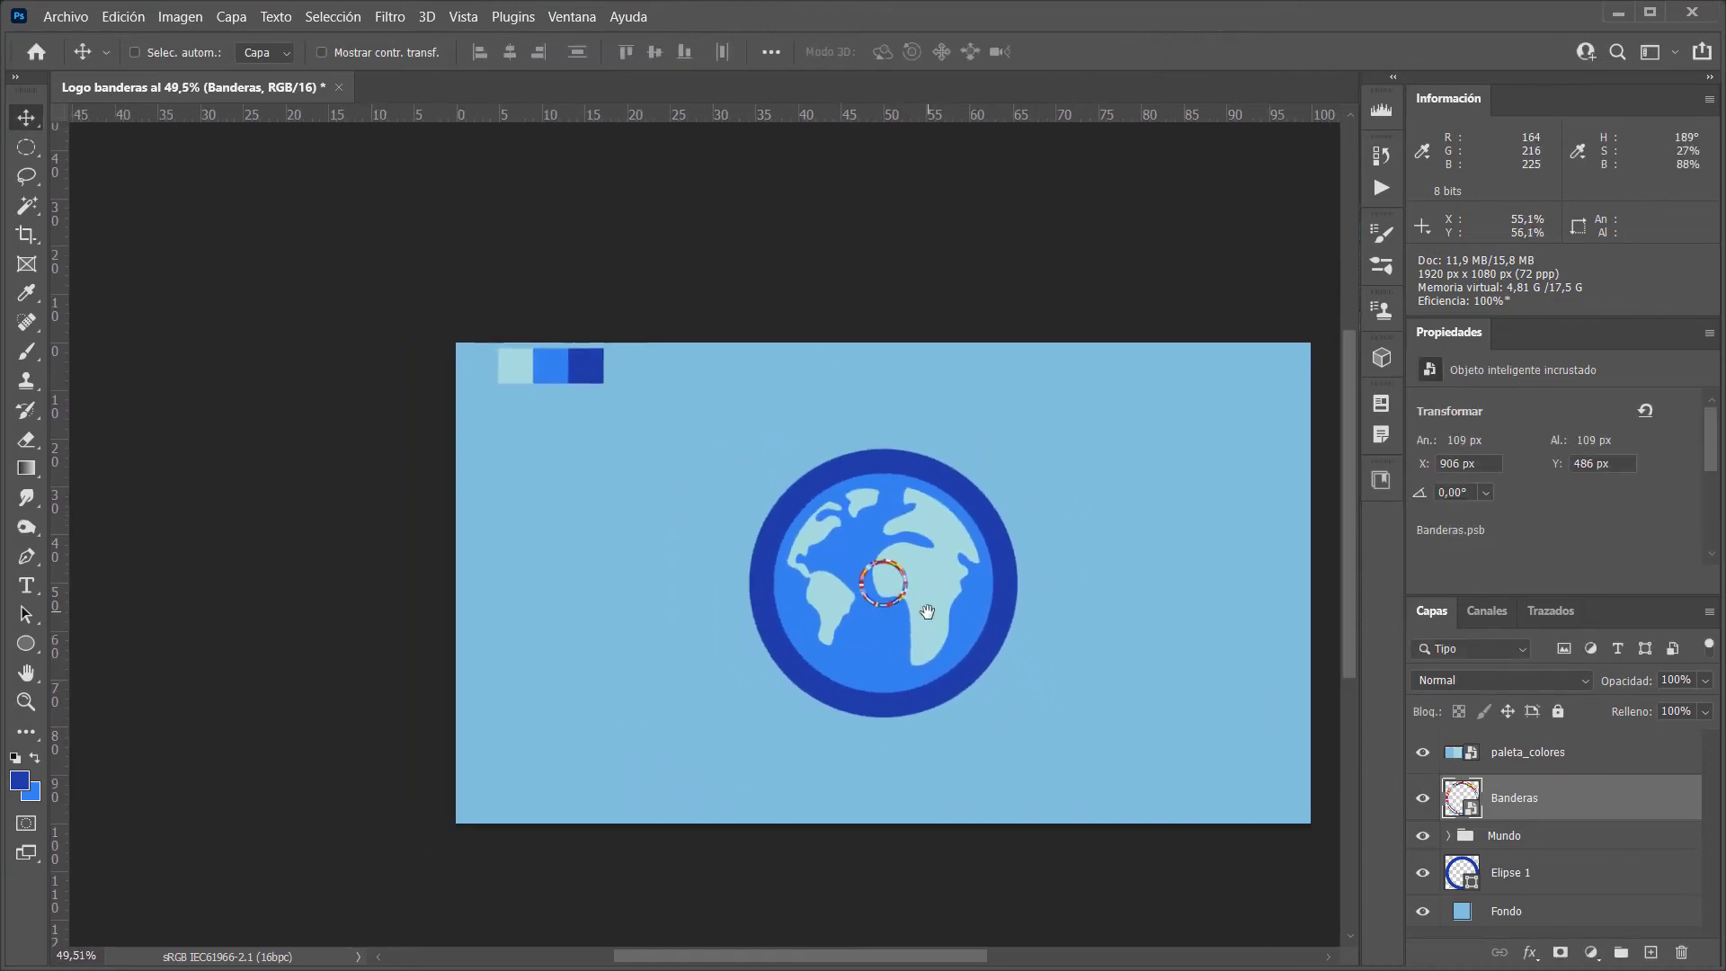
{"action": "left_click_drag", "start_coordinate": [927, 611], "coordinate": [836, 605]}
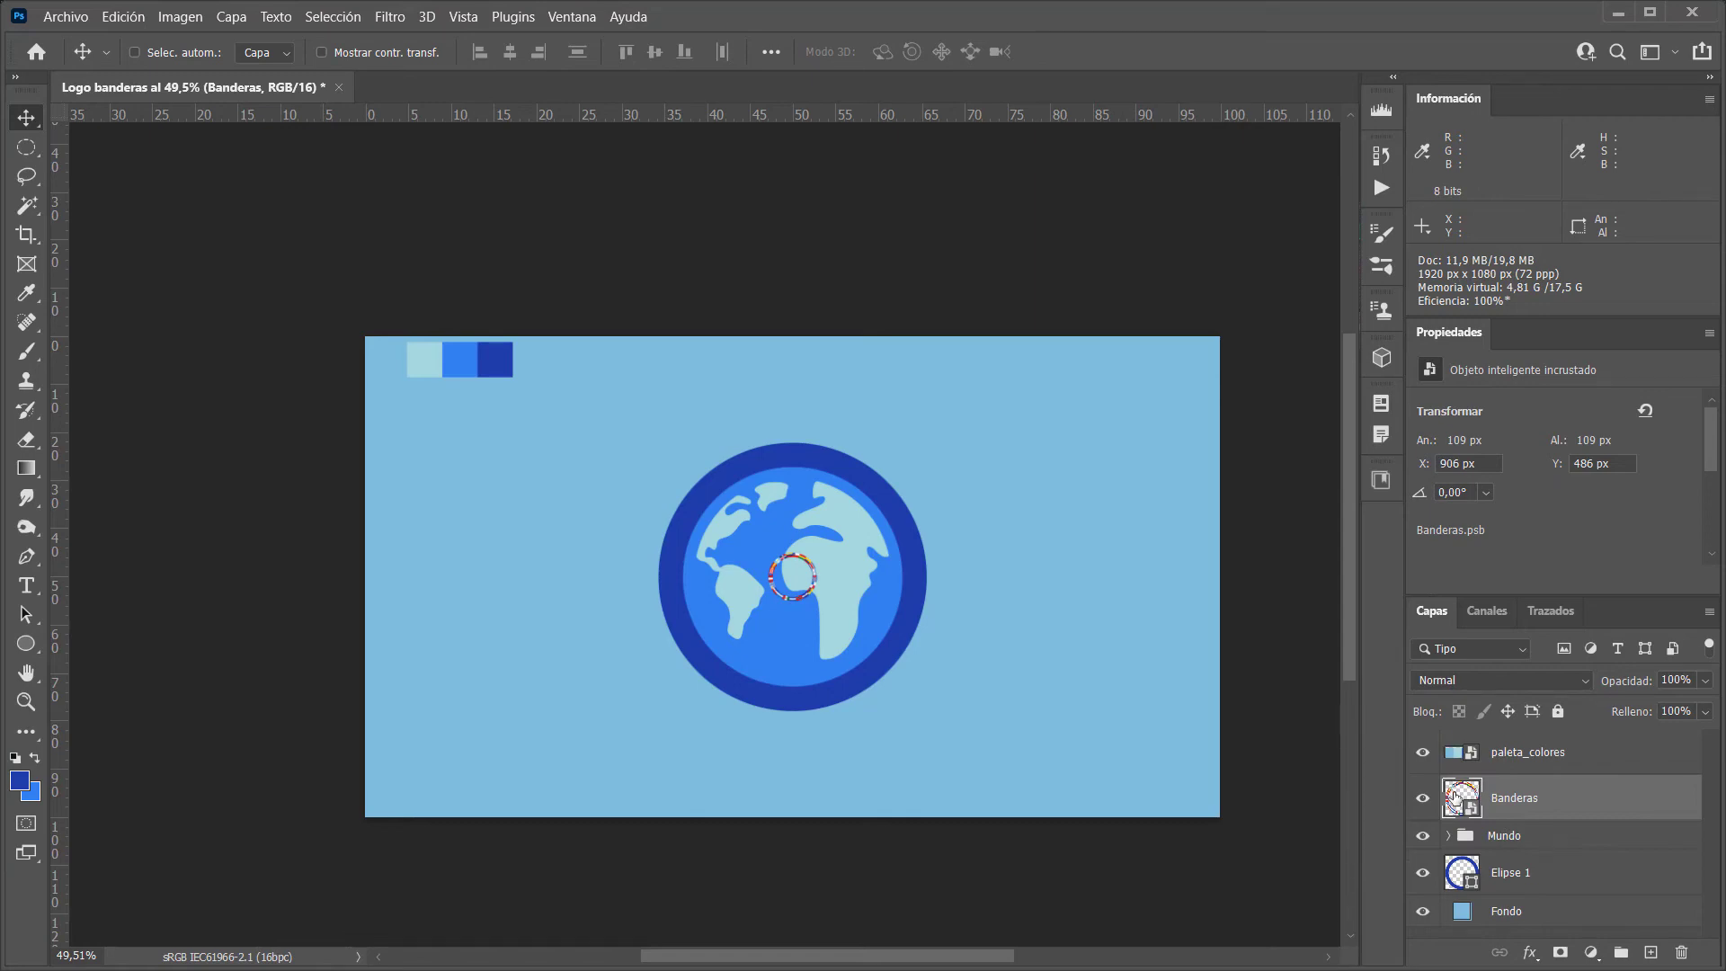
Inspect the flag ring smart object's .psb contents at full size, then close its tab
{"action": "double_click", "coordinate": [1454, 797]}
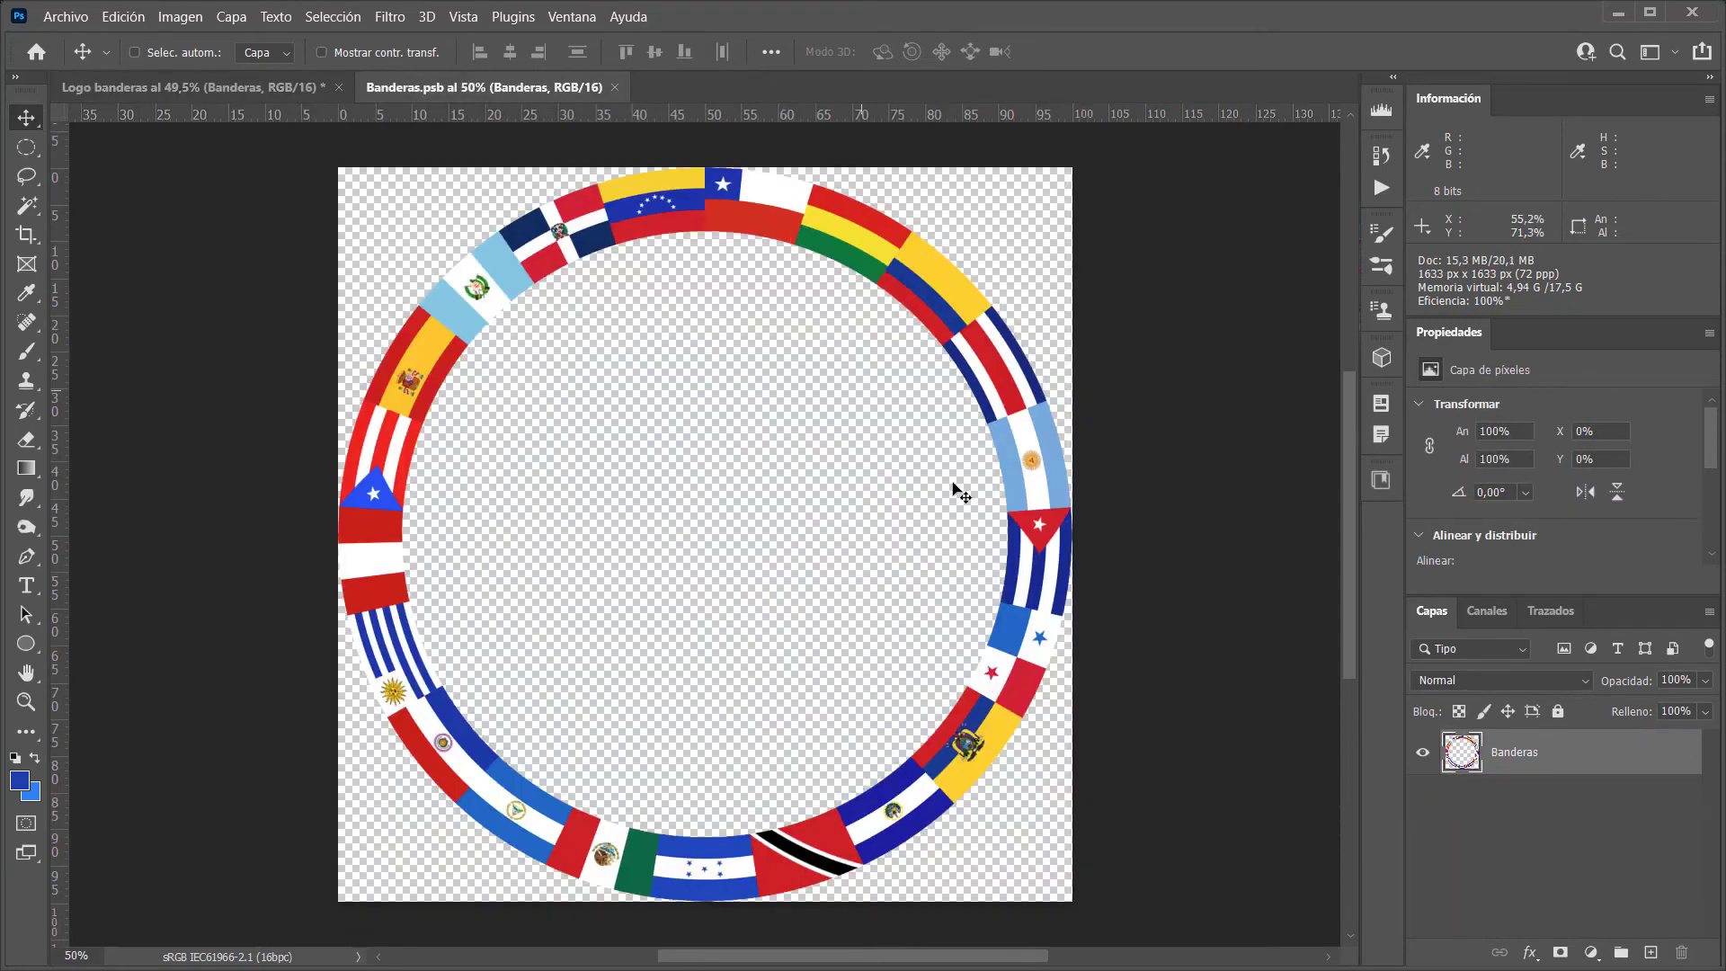
{"action": "key", "text": "ctrl+plus"}
{"action": "key", "text": "ctrl+plus"}
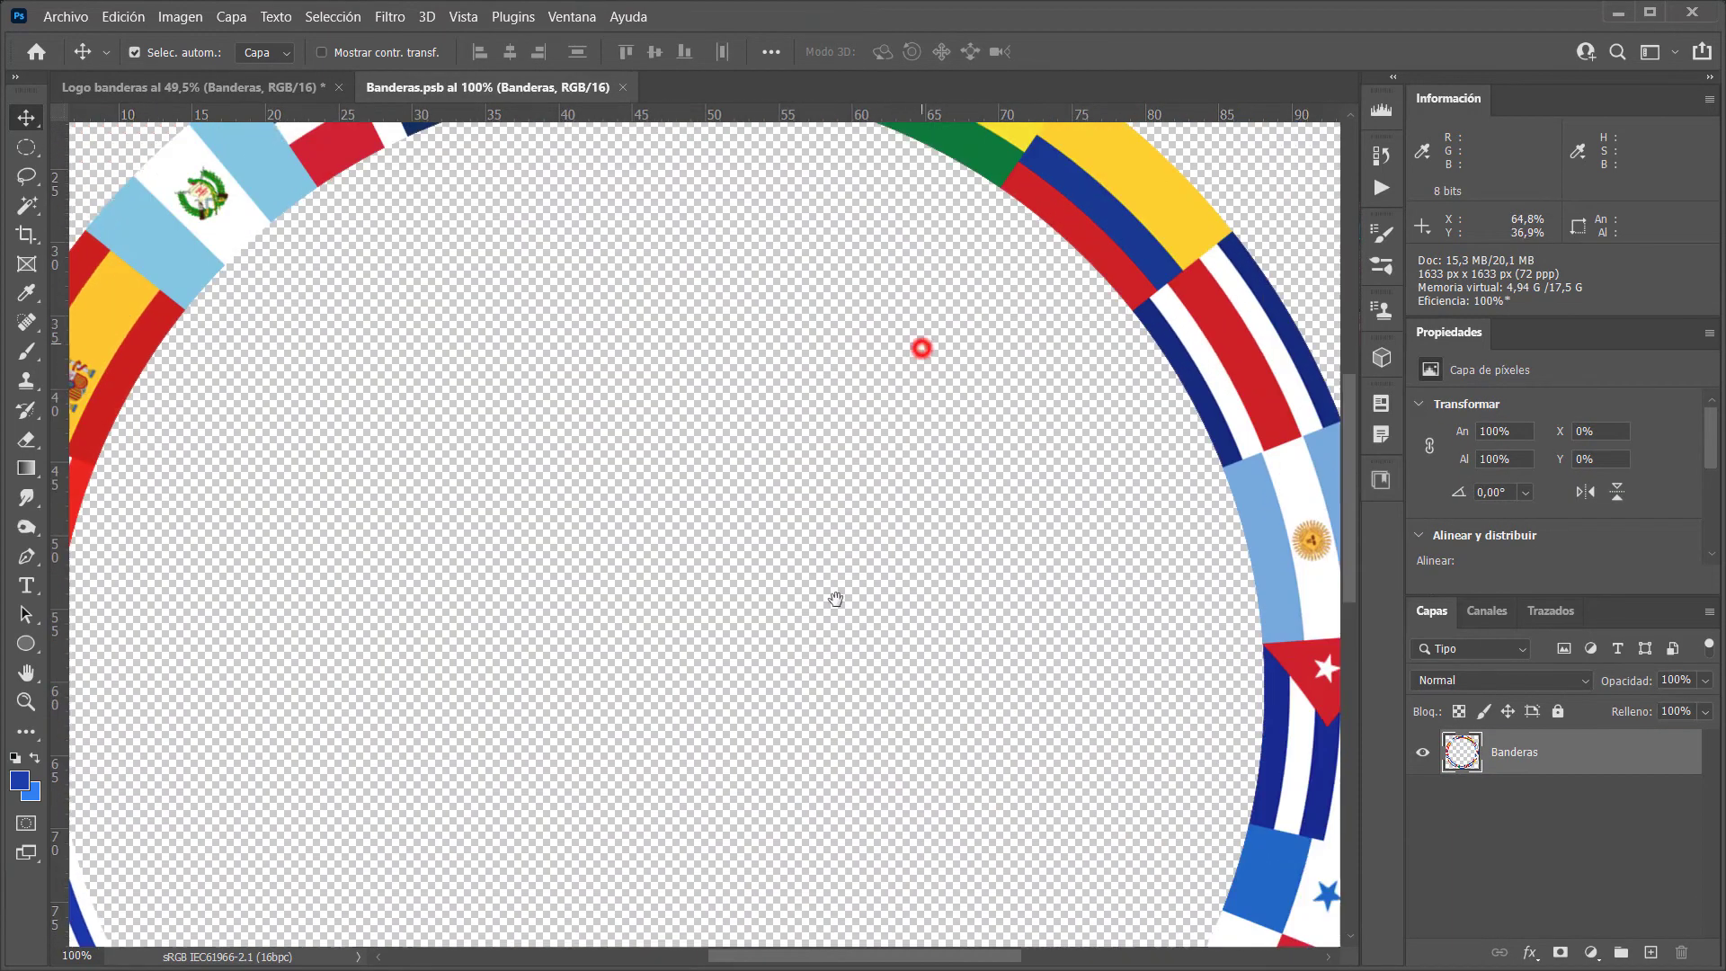
{"action": "mouse_move", "coordinate": [920, 347]}
{"action": "left_mouse_down"}
{"action": "mouse_move", "coordinate": [1053, 707]}
{"action": "mouse_move", "coordinate": [1019, 714]}
{"action": "left_mouse_up"}
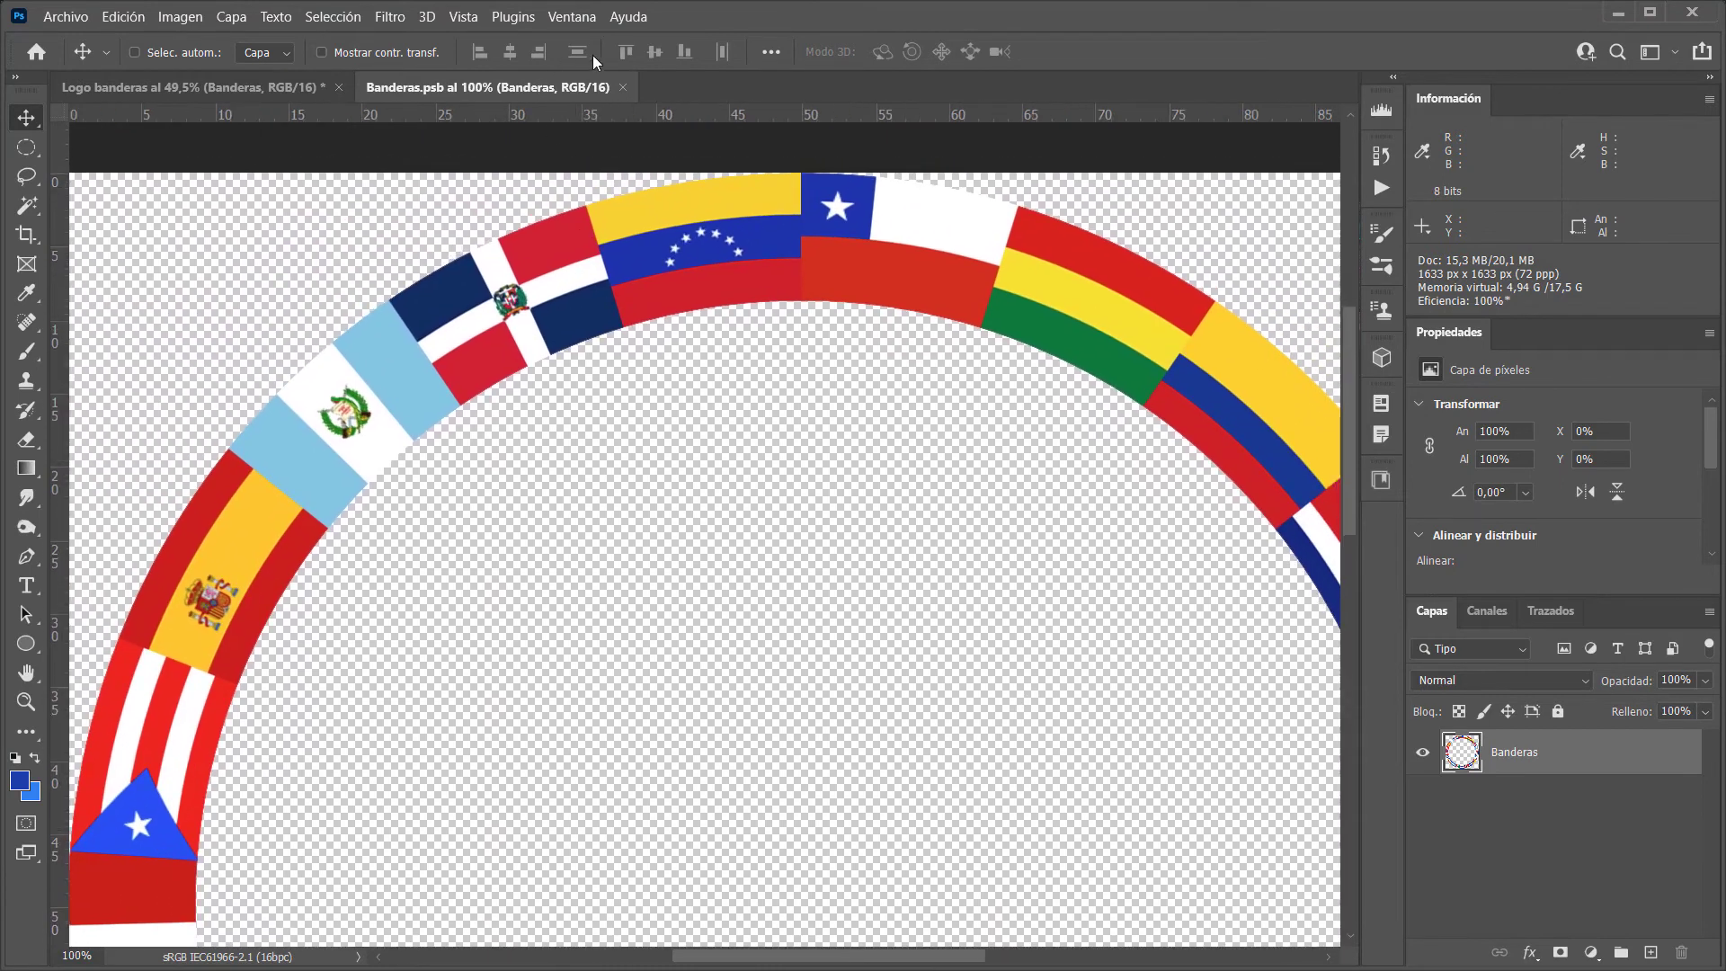
{"action": "left_click", "coordinate": [621, 87]}
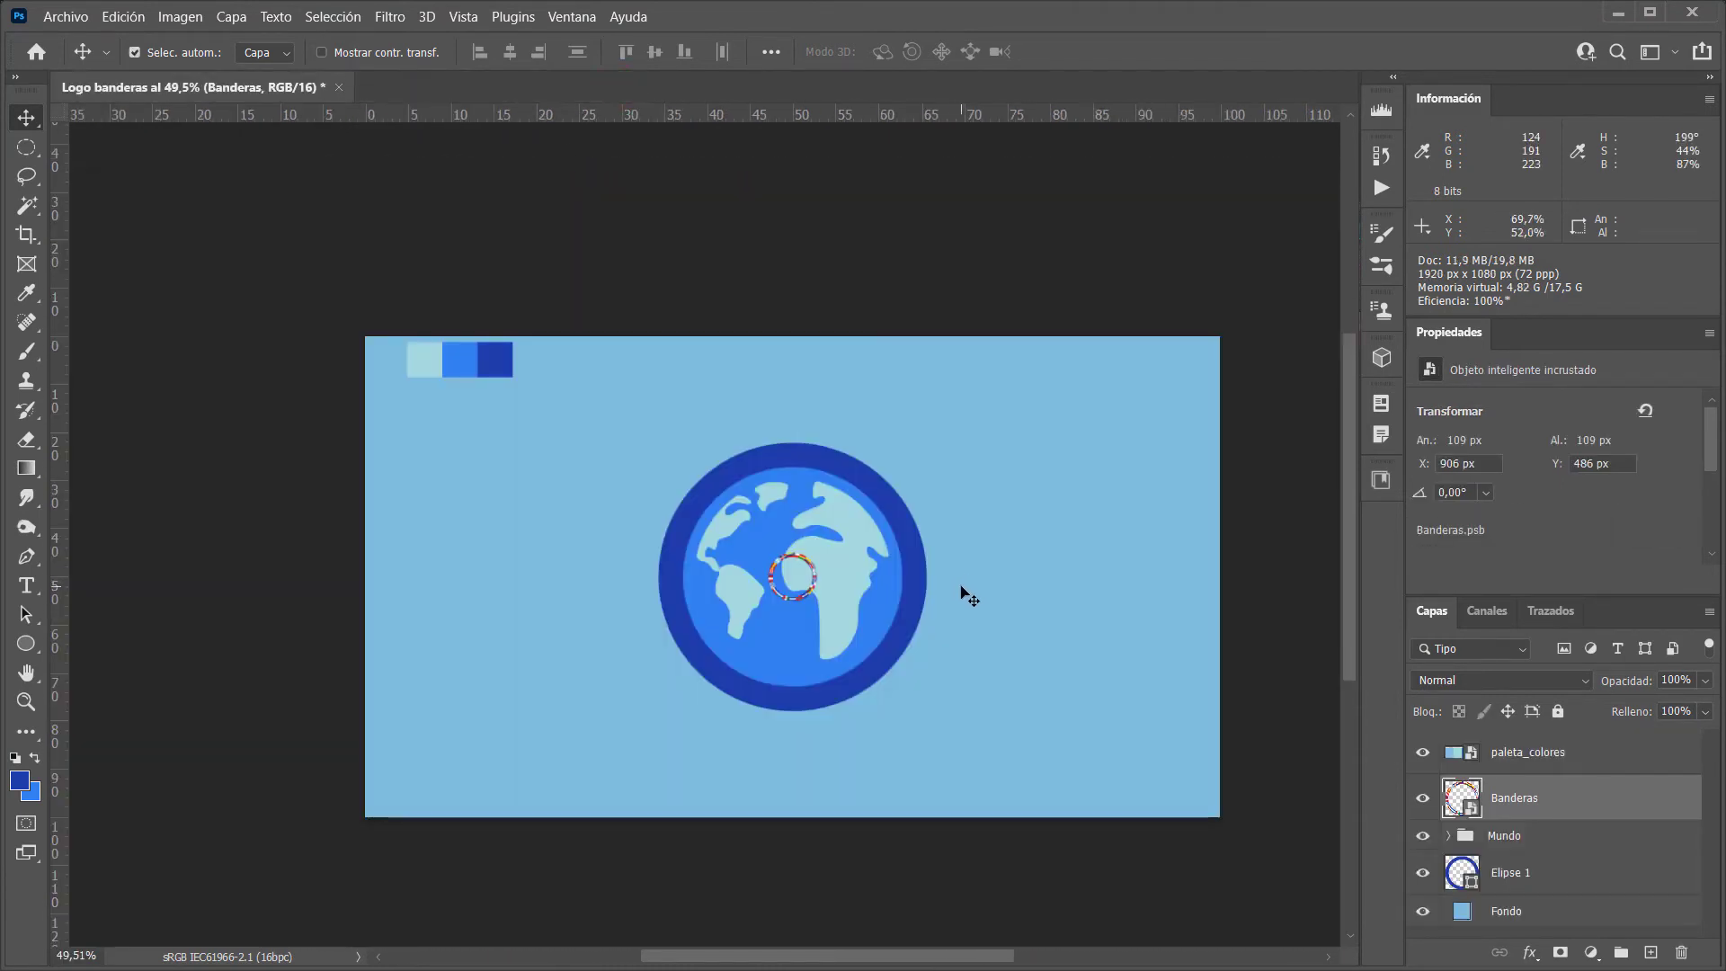
Scale the Banderas flag ring to about 44% (727 × 727 px) so it hugs the globe's border
{"action": "key", "text": "ctrl+t"}
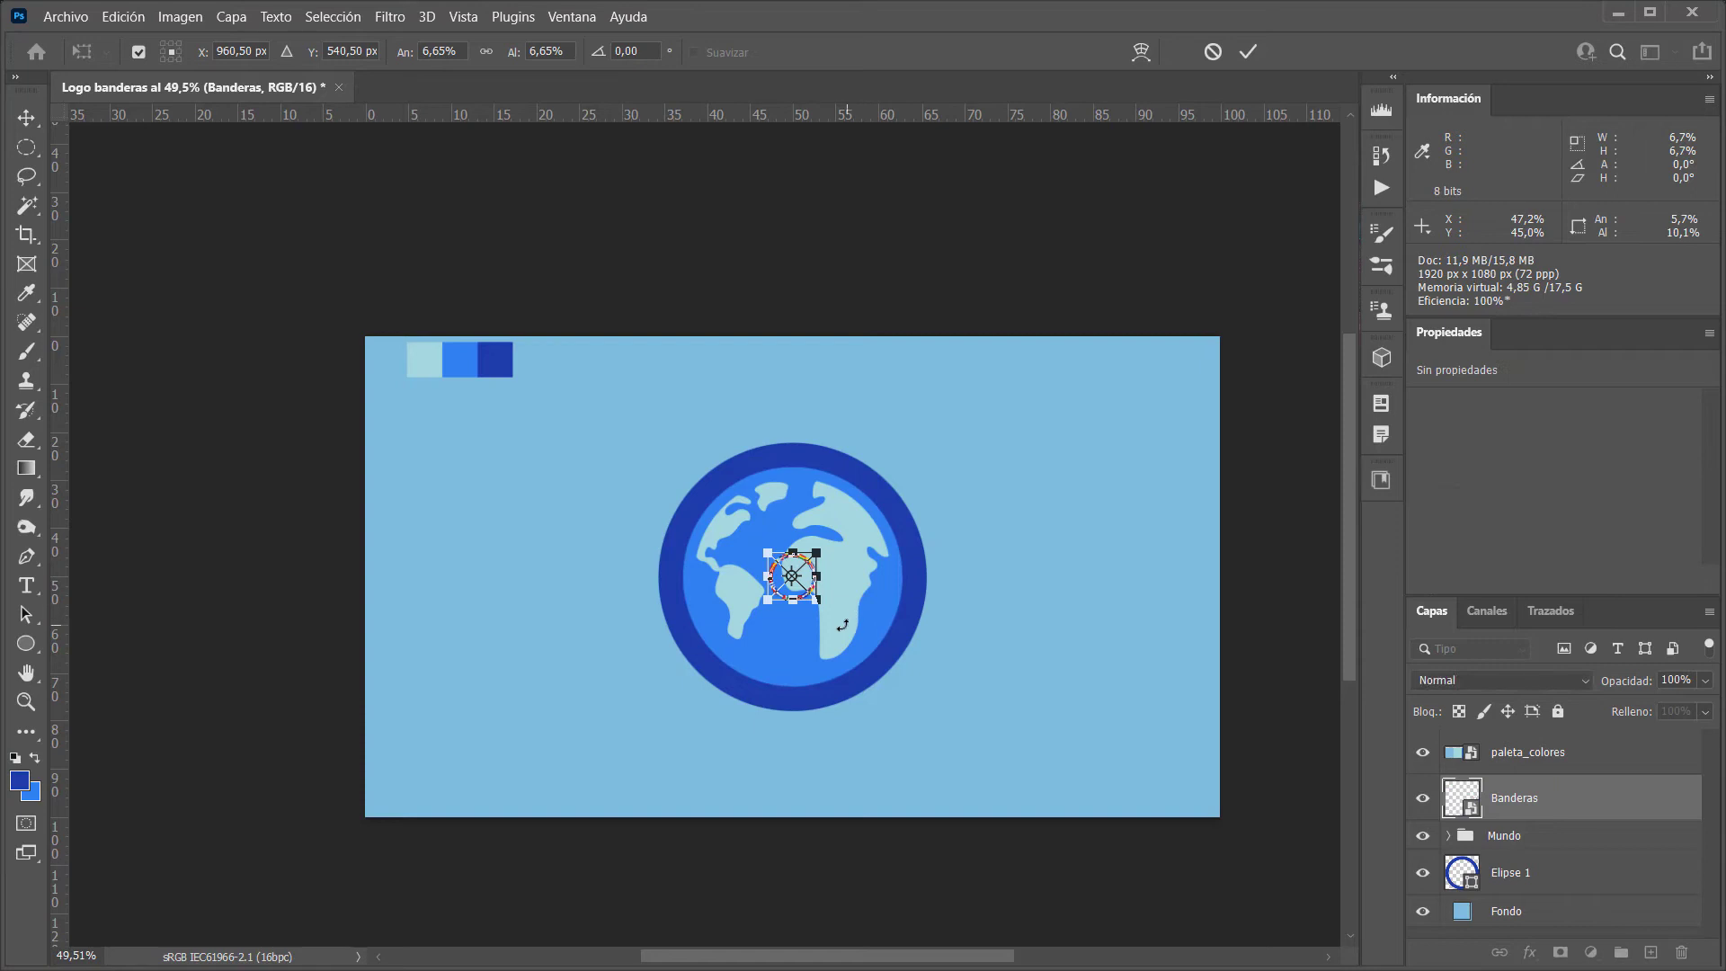
{"action": "mouse_move", "coordinate": [818, 602]}
{"action": "left_mouse_down"}
{"action": "mouse_move", "coordinate": [978, 678]}
{"action": "mouse_move", "coordinate": [894, 673]}
{"action": "mouse_move", "coordinate": [1111, 723]}
{"action": "mouse_move", "coordinate": [1009, 701]}
{"action": "mouse_move", "coordinate": [1141, 463]}
{"action": "mouse_move", "coordinate": [908, 772]}
{"action": "mouse_move", "coordinate": [1058, 719]}
{"action": "mouse_move", "coordinate": [1034, 715]}
{"action": "mouse_move", "coordinate": [1053, 769]}
{"action": "mouse_move", "coordinate": [1016, 771]}
{"action": "mouse_move", "coordinate": [1024, 743]}
{"action": "mouse_move", "coordinate": [998, 763]}
{"action": "mouse_move", "coordinate": [957, 739]}
{"action": "left_mouse_up"}
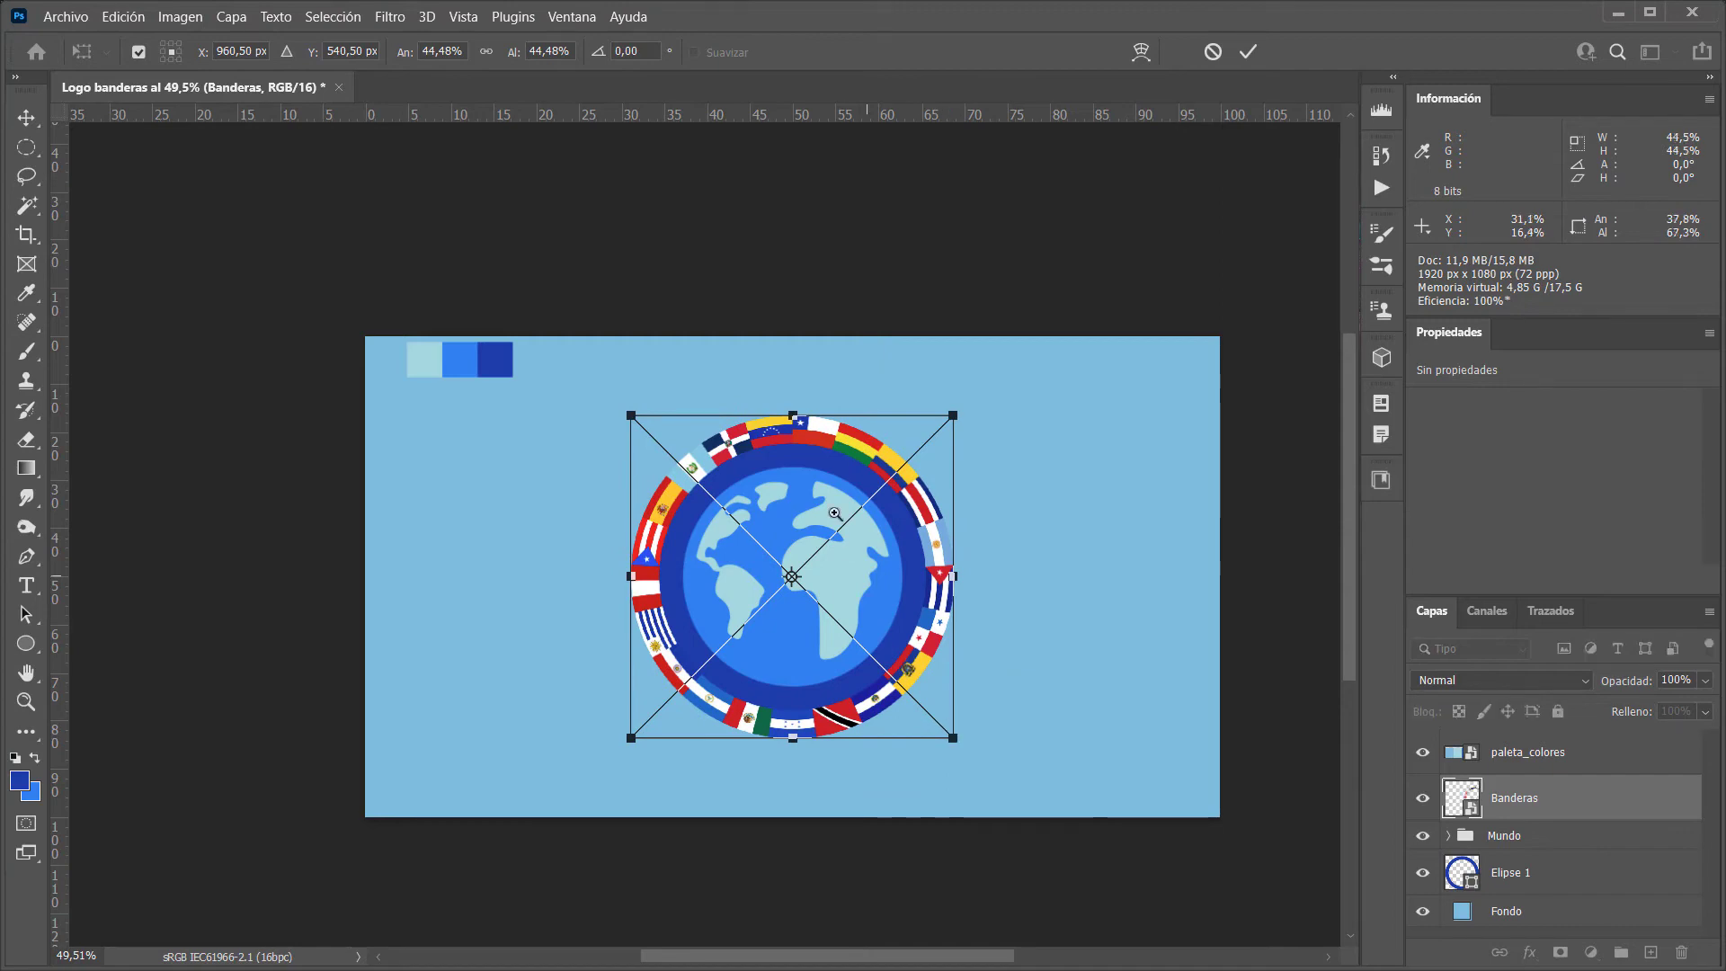
{"action": "left_click_drag", "start_coordinate": [827, 492], "coordinate": [919, 511]}
{"action": "scroll", "coordinate": [920, 513], "scroll_direction": "down", "scroll_amount": 3}
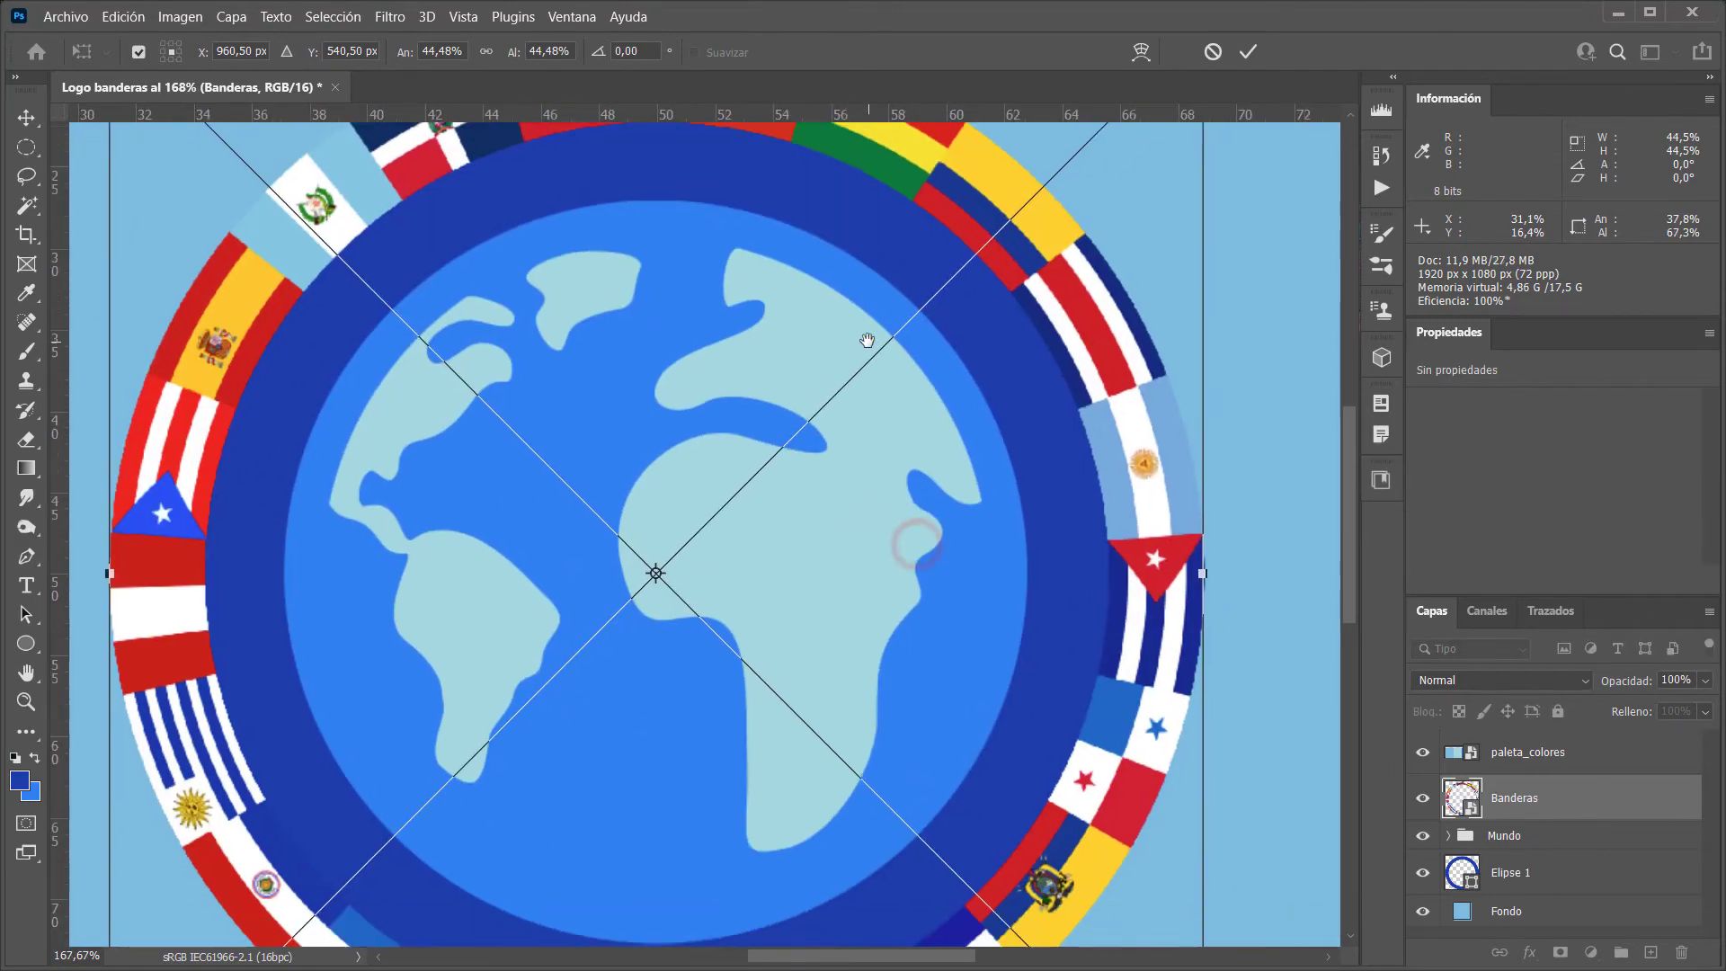
{"action": "scroll", "coordinate": [920, 512], "scroll_direction": "down", "scroll_amount": 2}
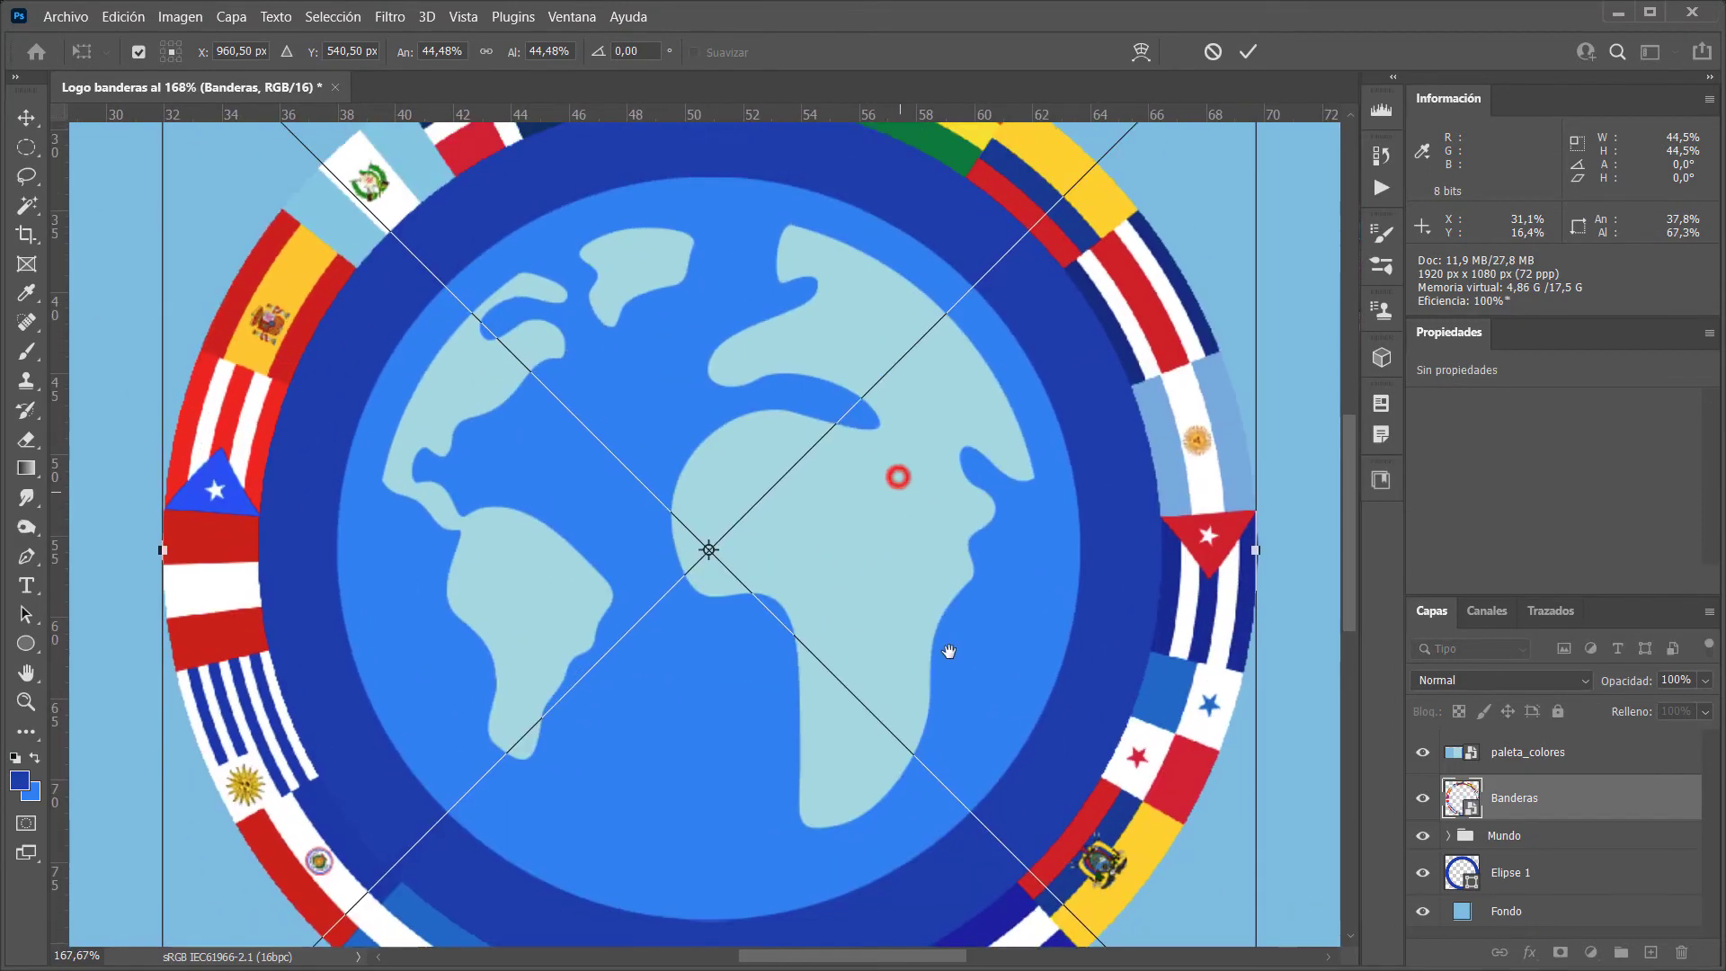
{"action": "left_click_drag", "start_coordinate": [899, 474], "coordinate": [950, 657]}
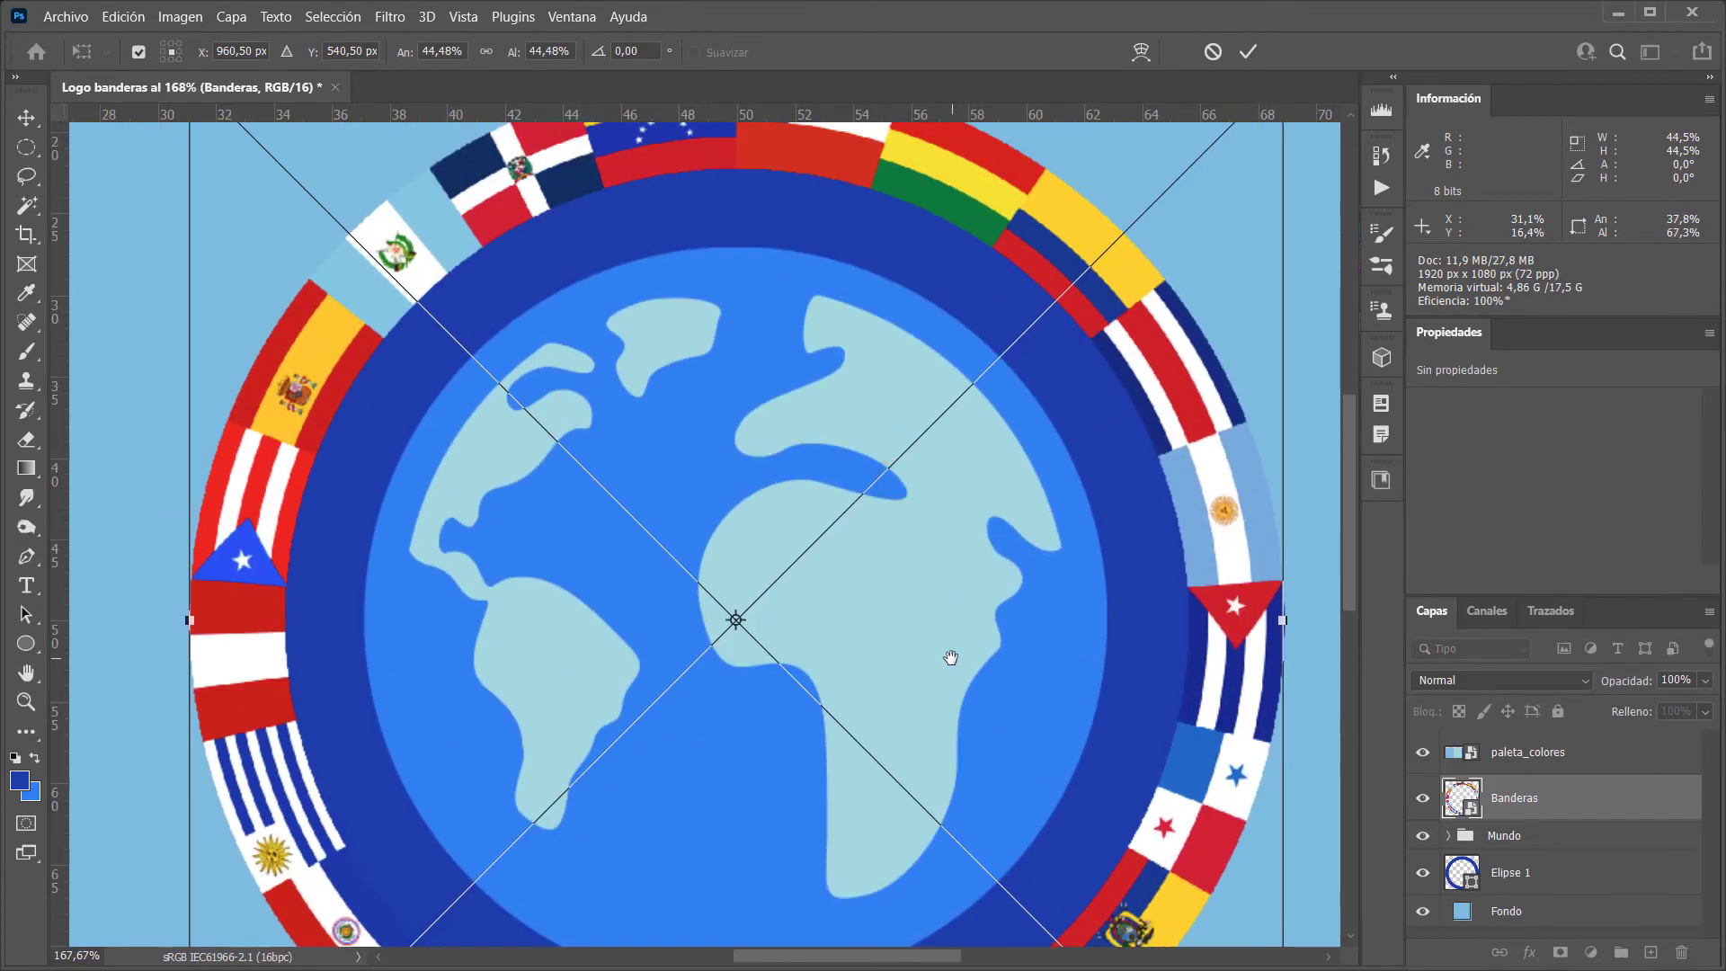
{"action": "left_click", "coordinate": [1248, 53]}
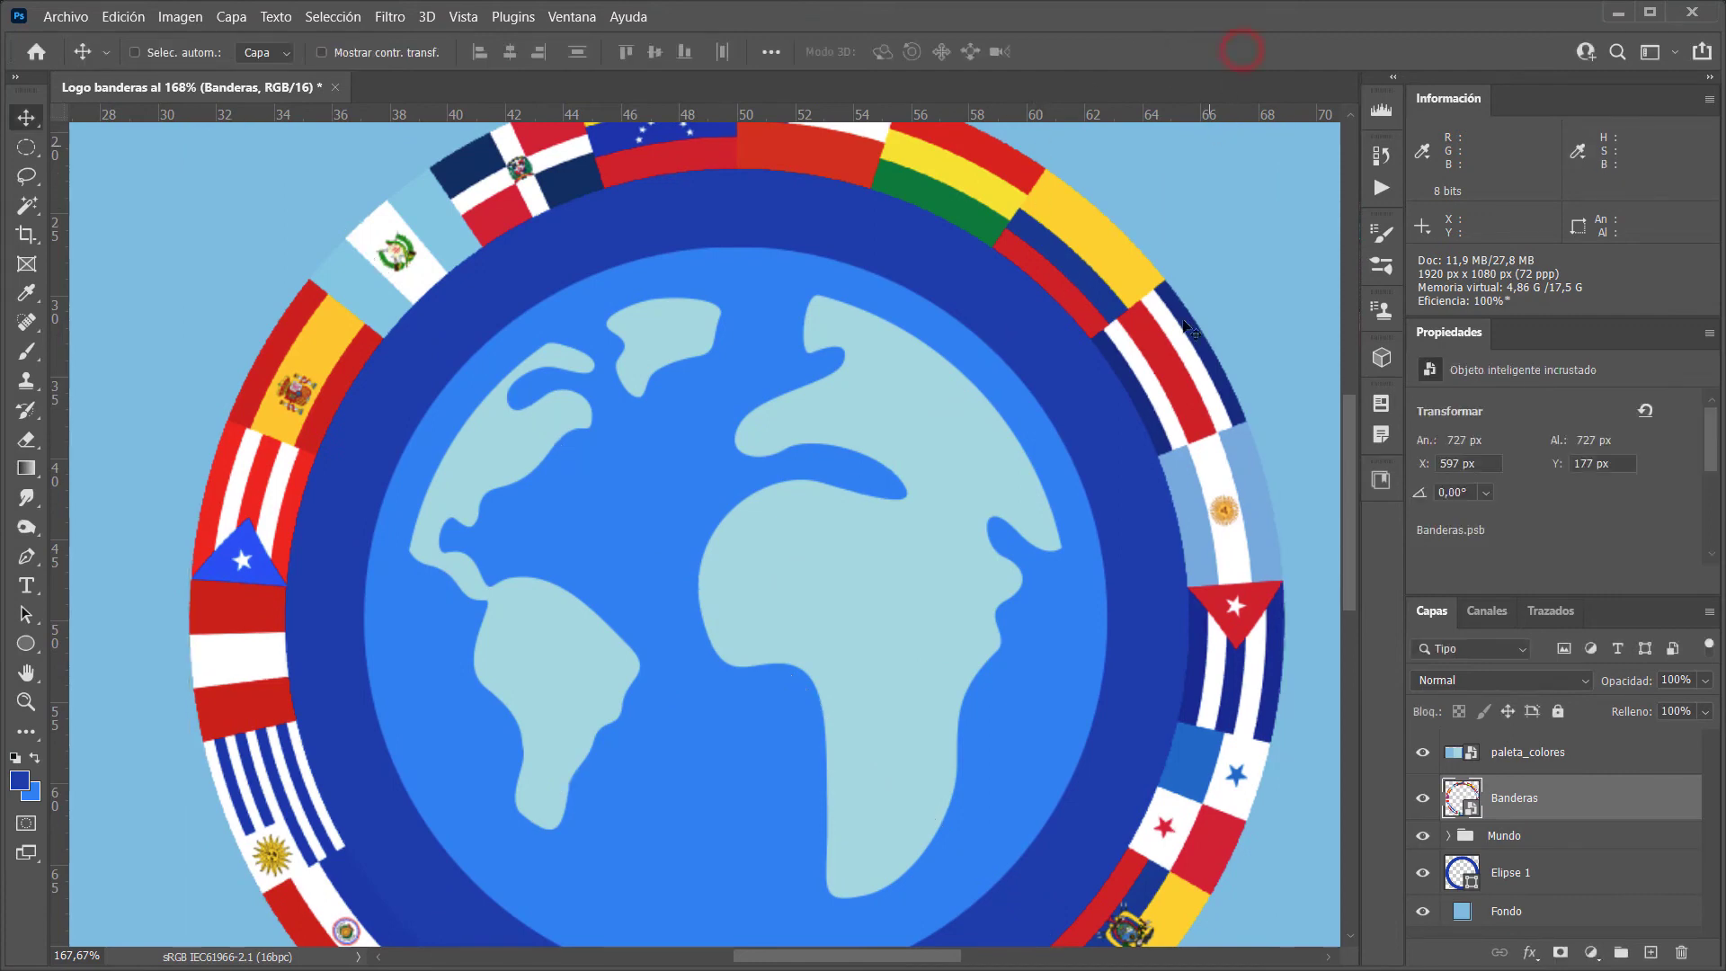
{"action": "key", "text": "ctrl+0"}
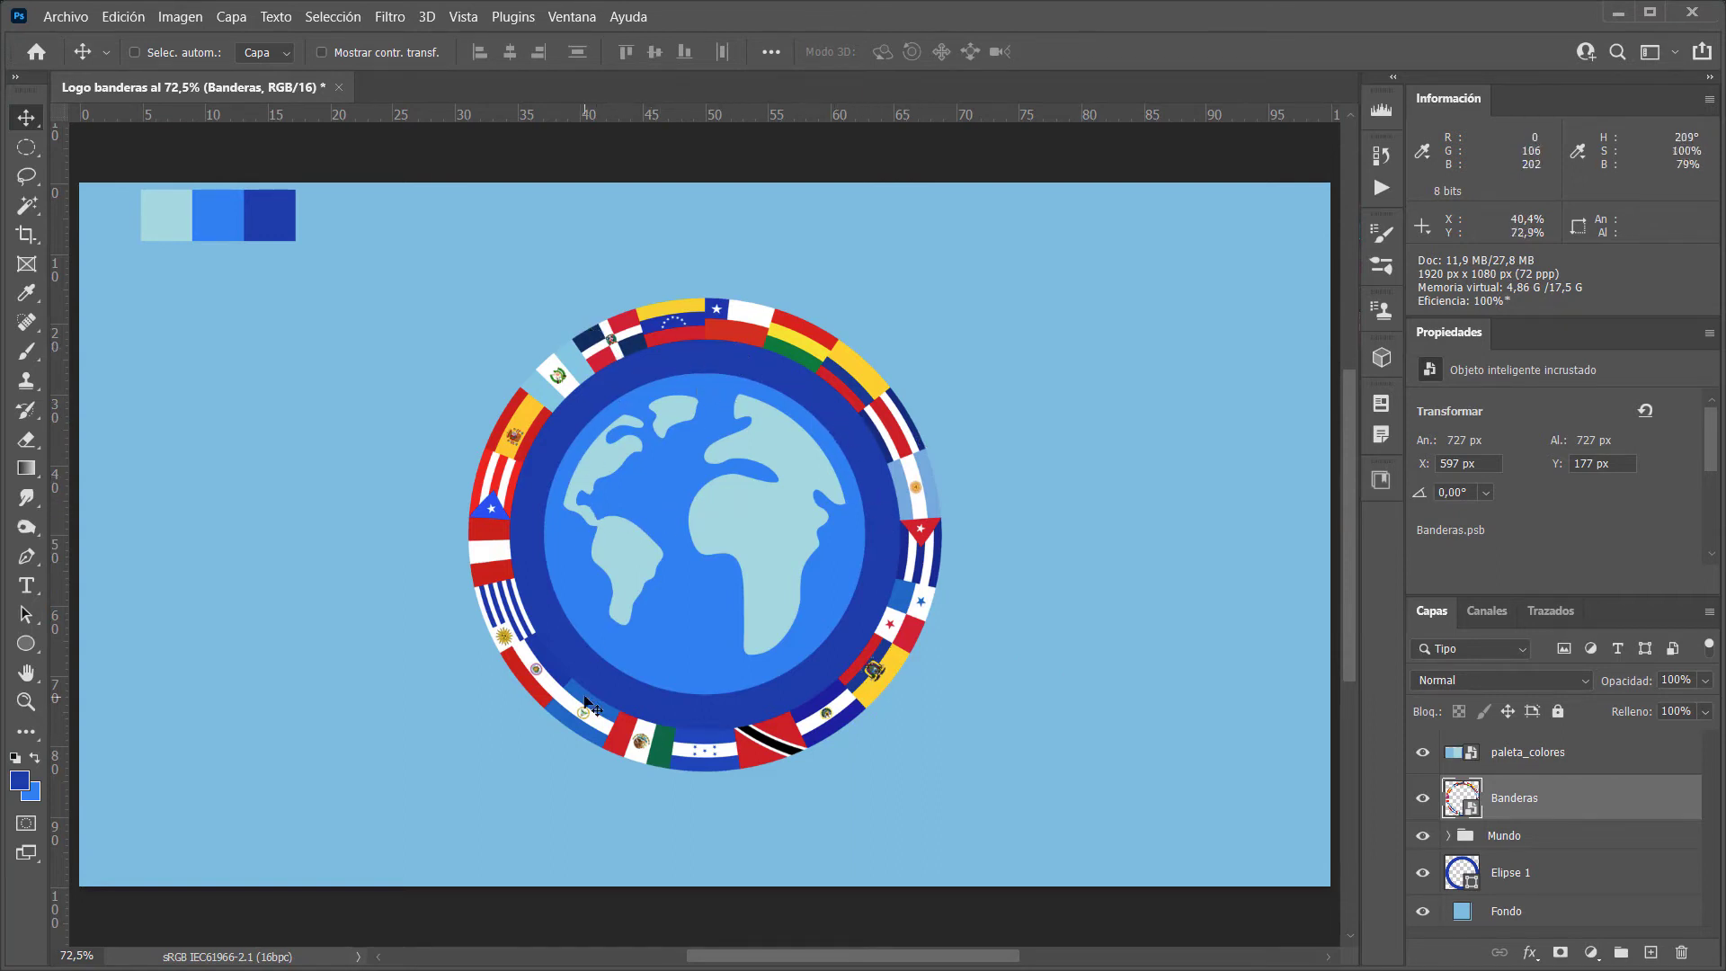
{"action": "left_click_drag", "start_coordinate": [538, 669], "coordinate": [602, 604]}
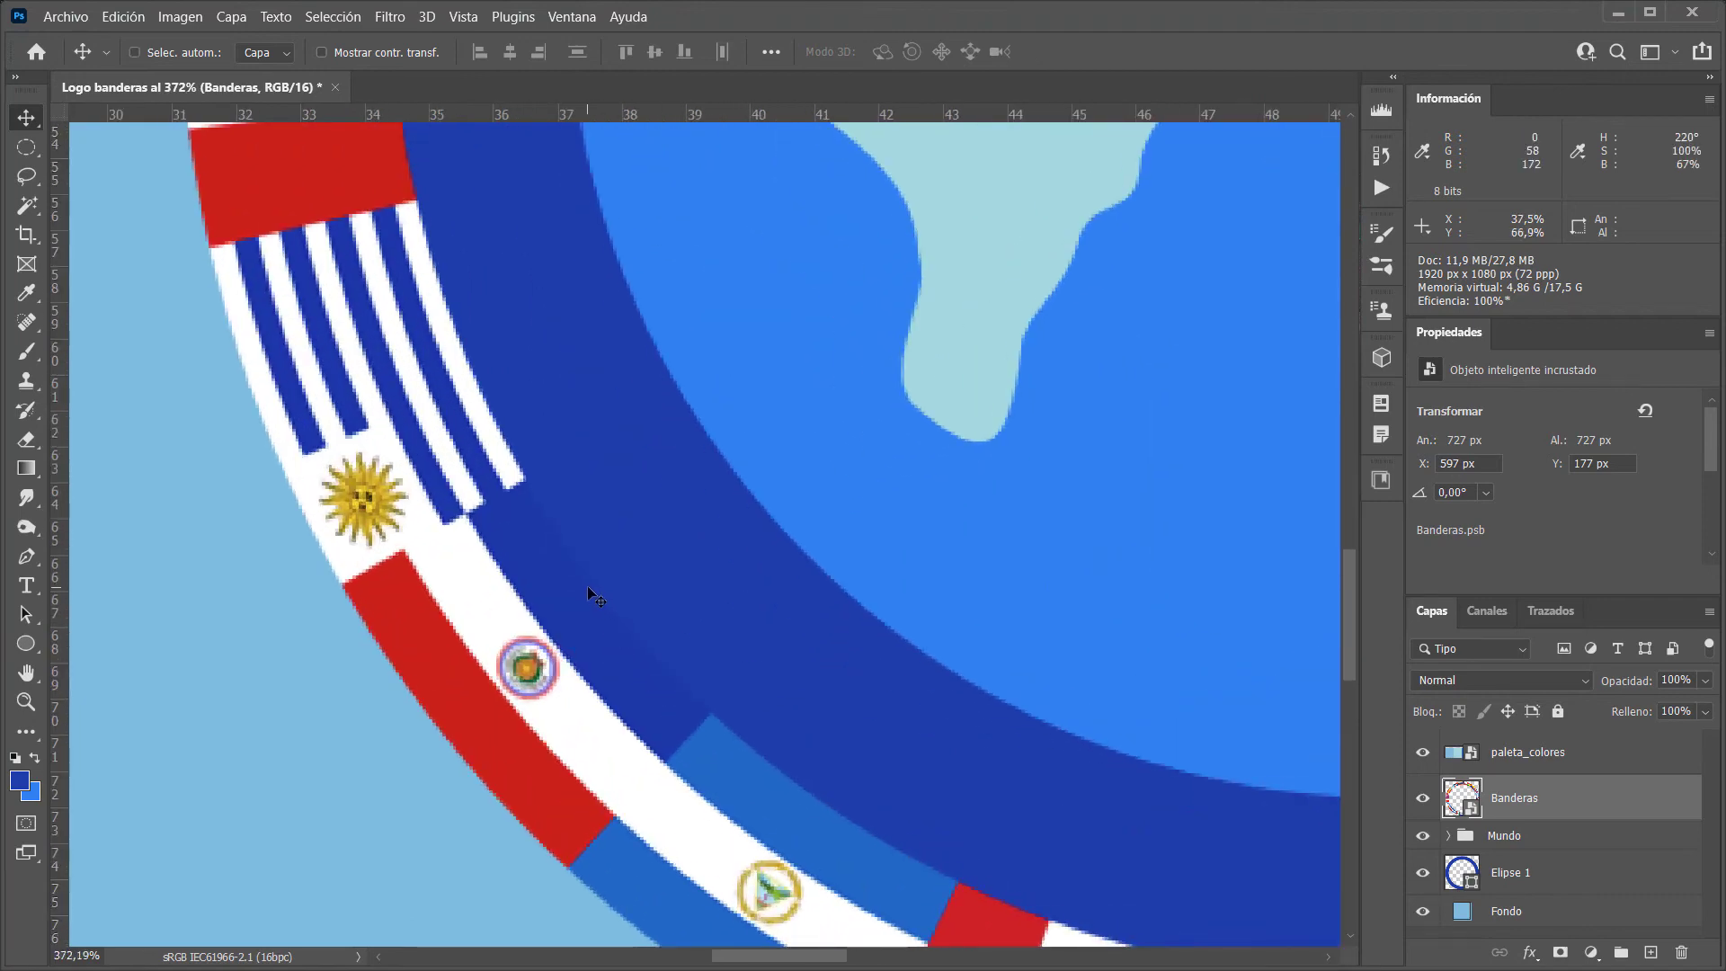
{"action": "key", "text": "m"}
{"action": "left_click_drag", "start_coordinate": [560, 549], "coordinate": [666, 647]}
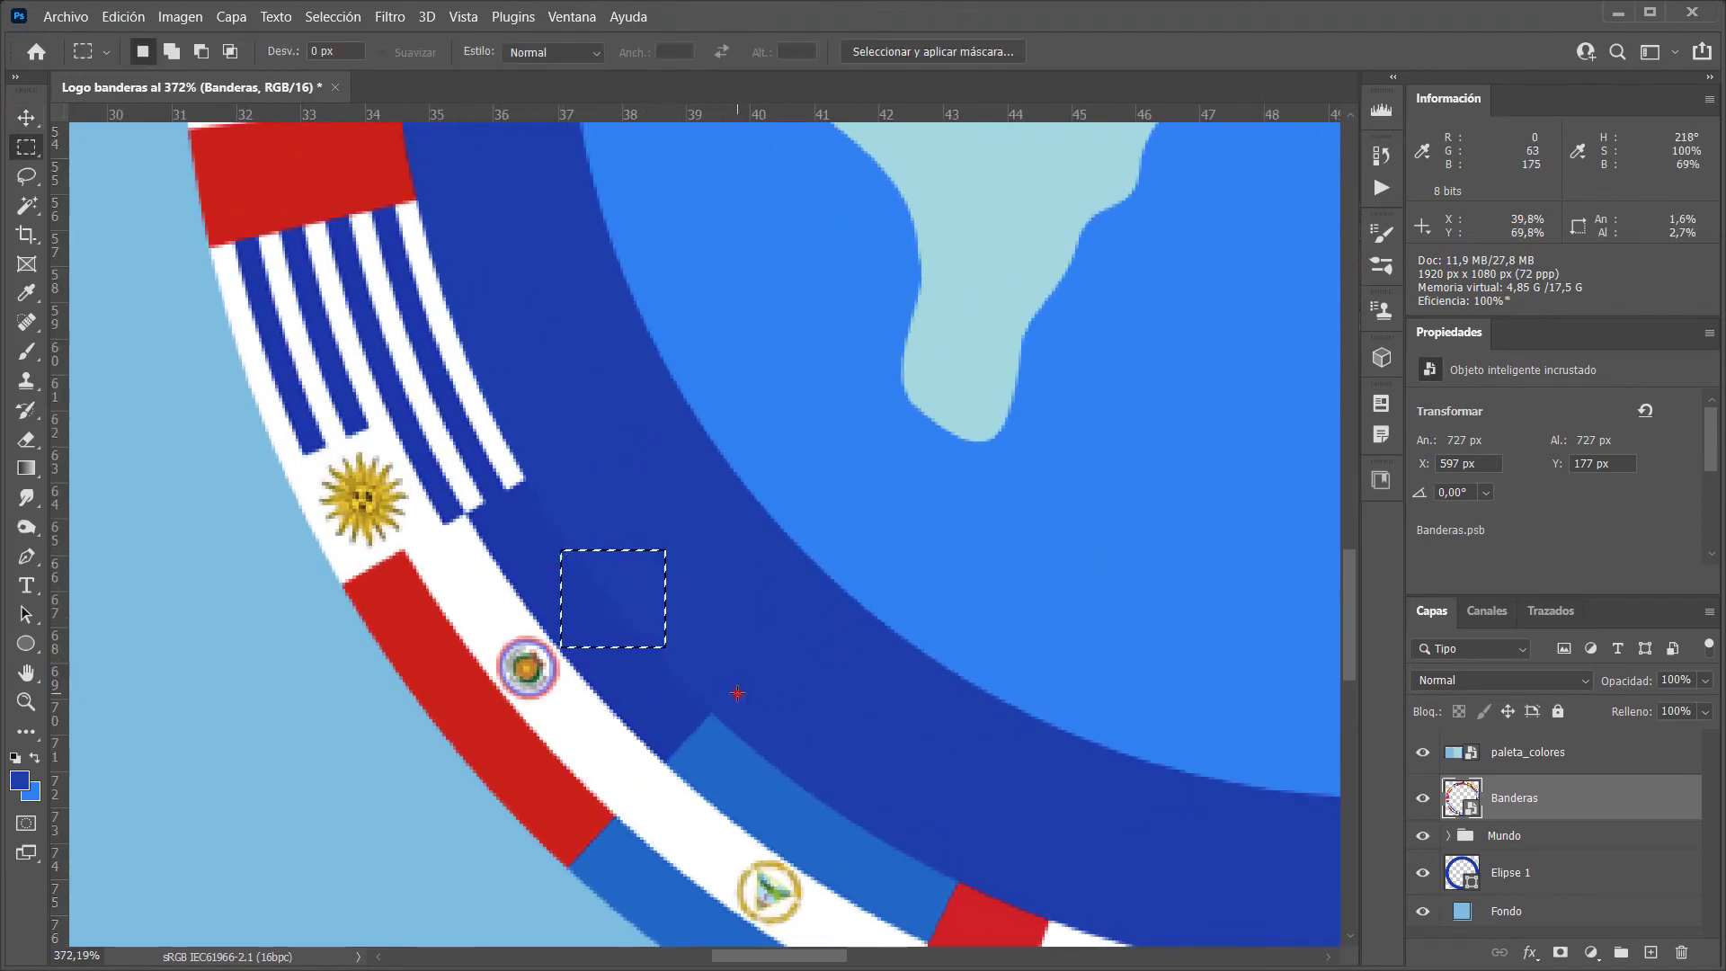
{"action": "key", "text": "ctrl+d"}
{"action": "key", "text": "ctrl+0"}
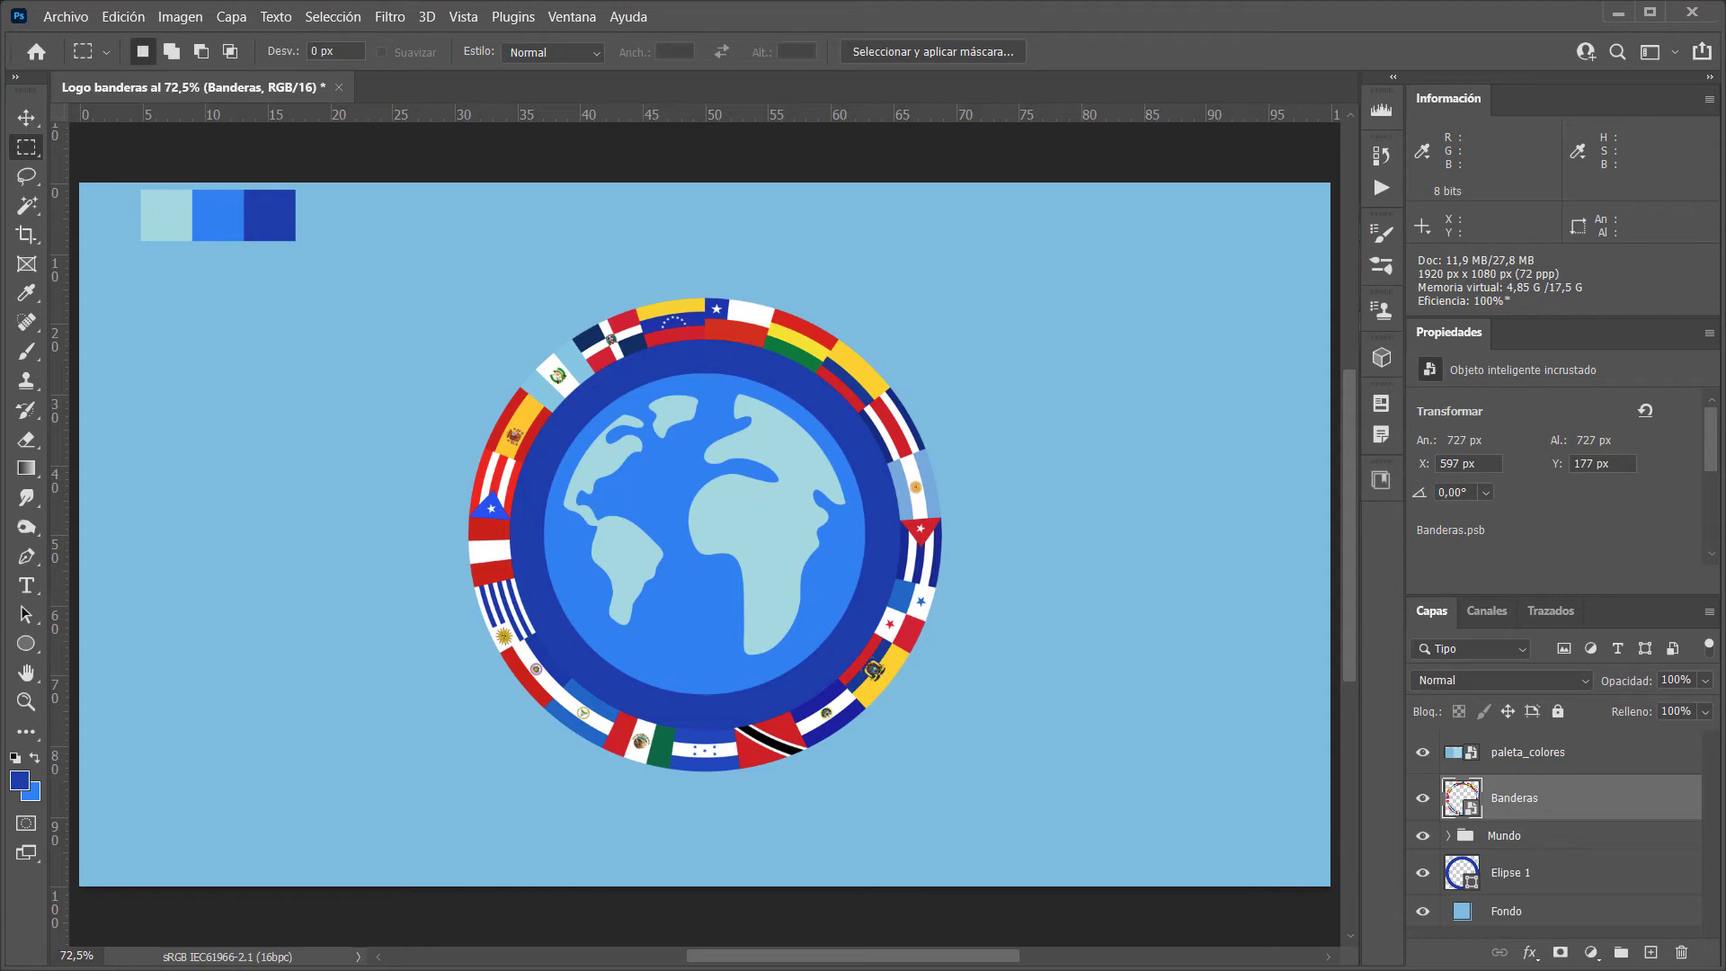
Reset the effects list and add a 4 px white outside Trazo stroke to the Banderas ring
{"action": "double_click", "coordinate": [1573, 797]}
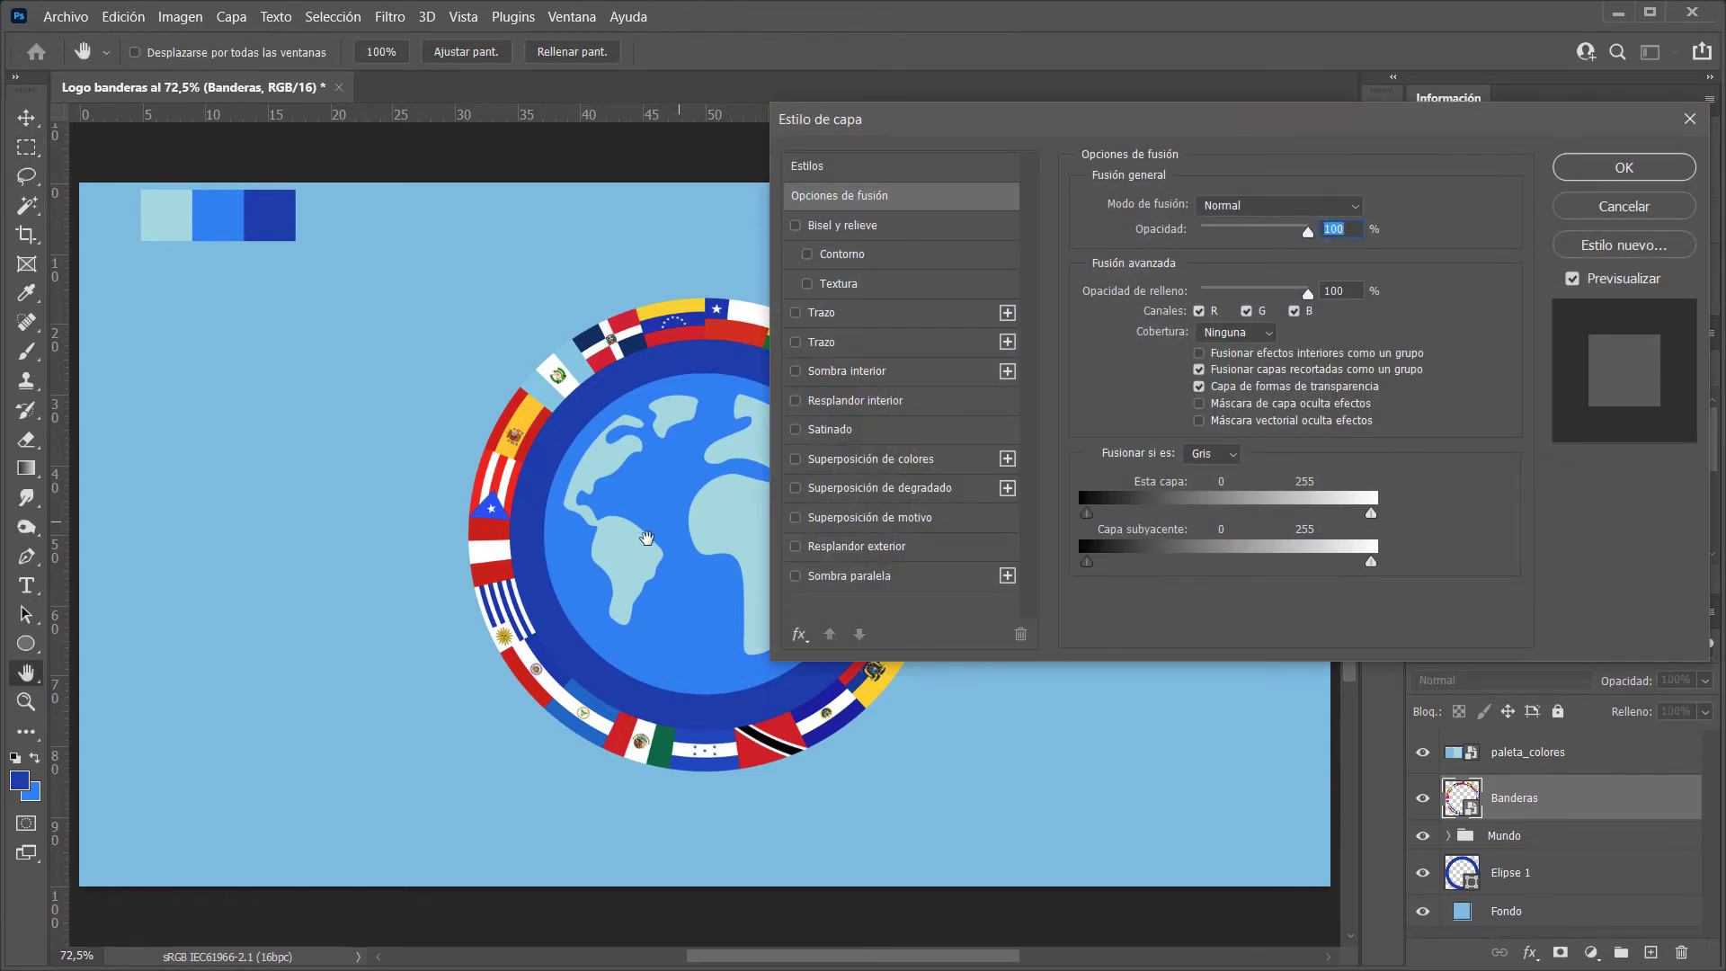
{"action": "left_click_drag", "start_coordinate": [648, 538], "coordinate": [388, 572]}
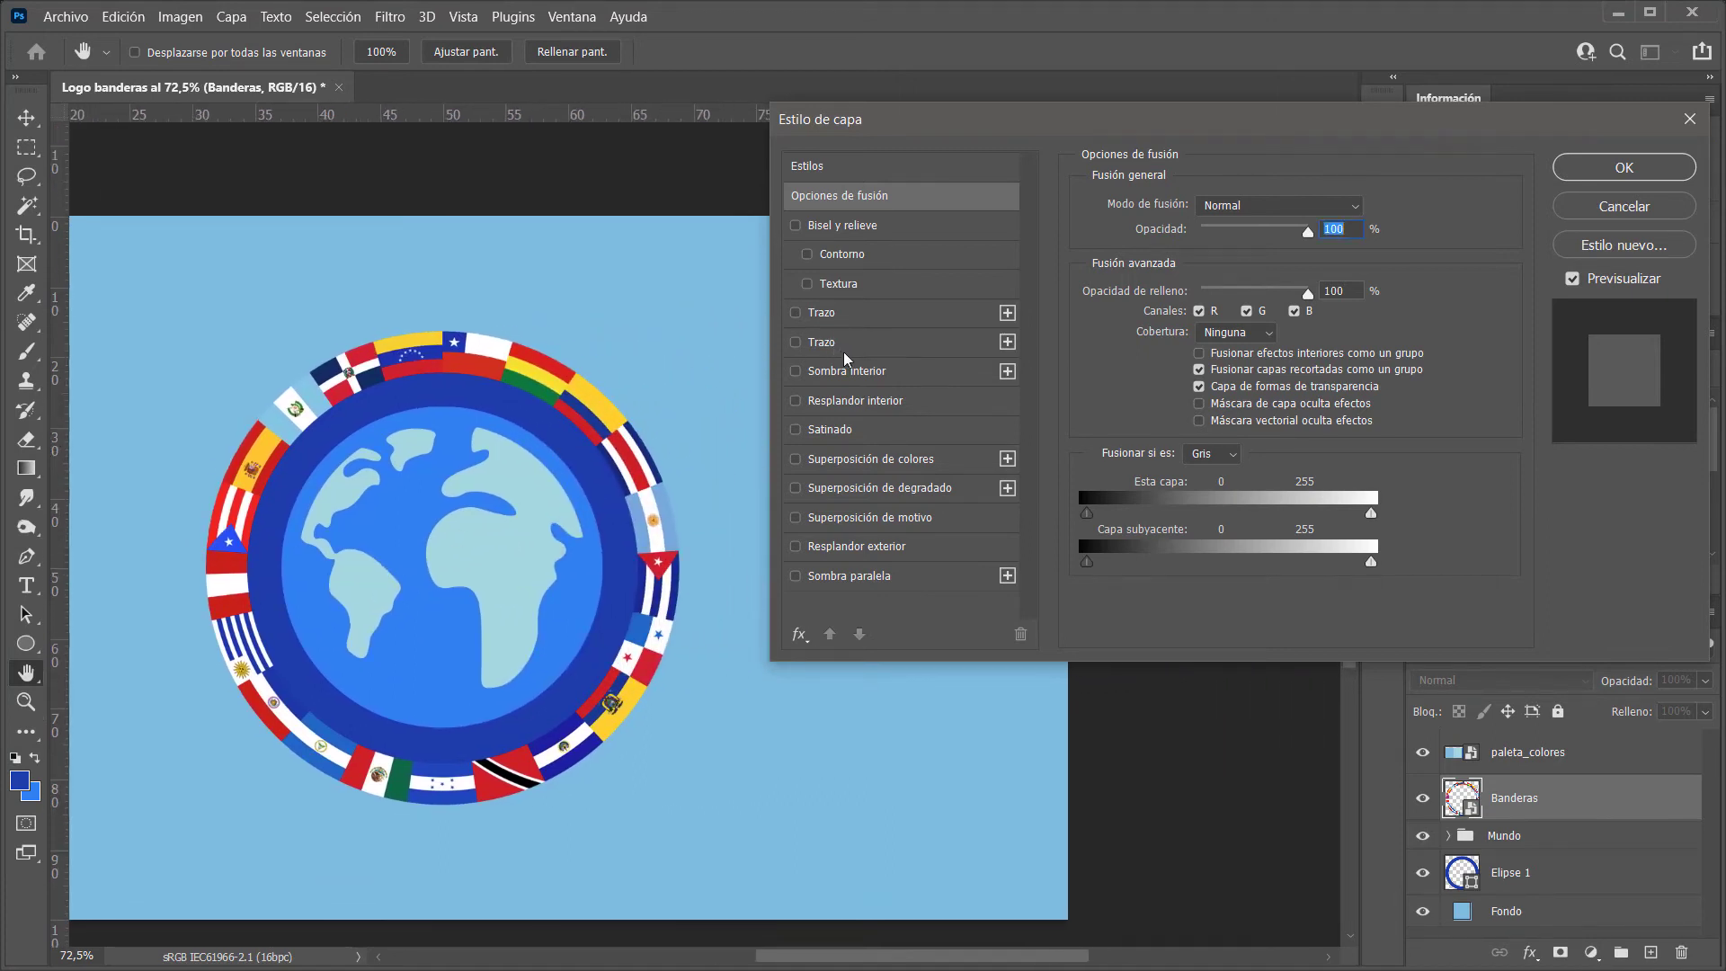
{"action": "left_click", "coordinate": [797, 633]}
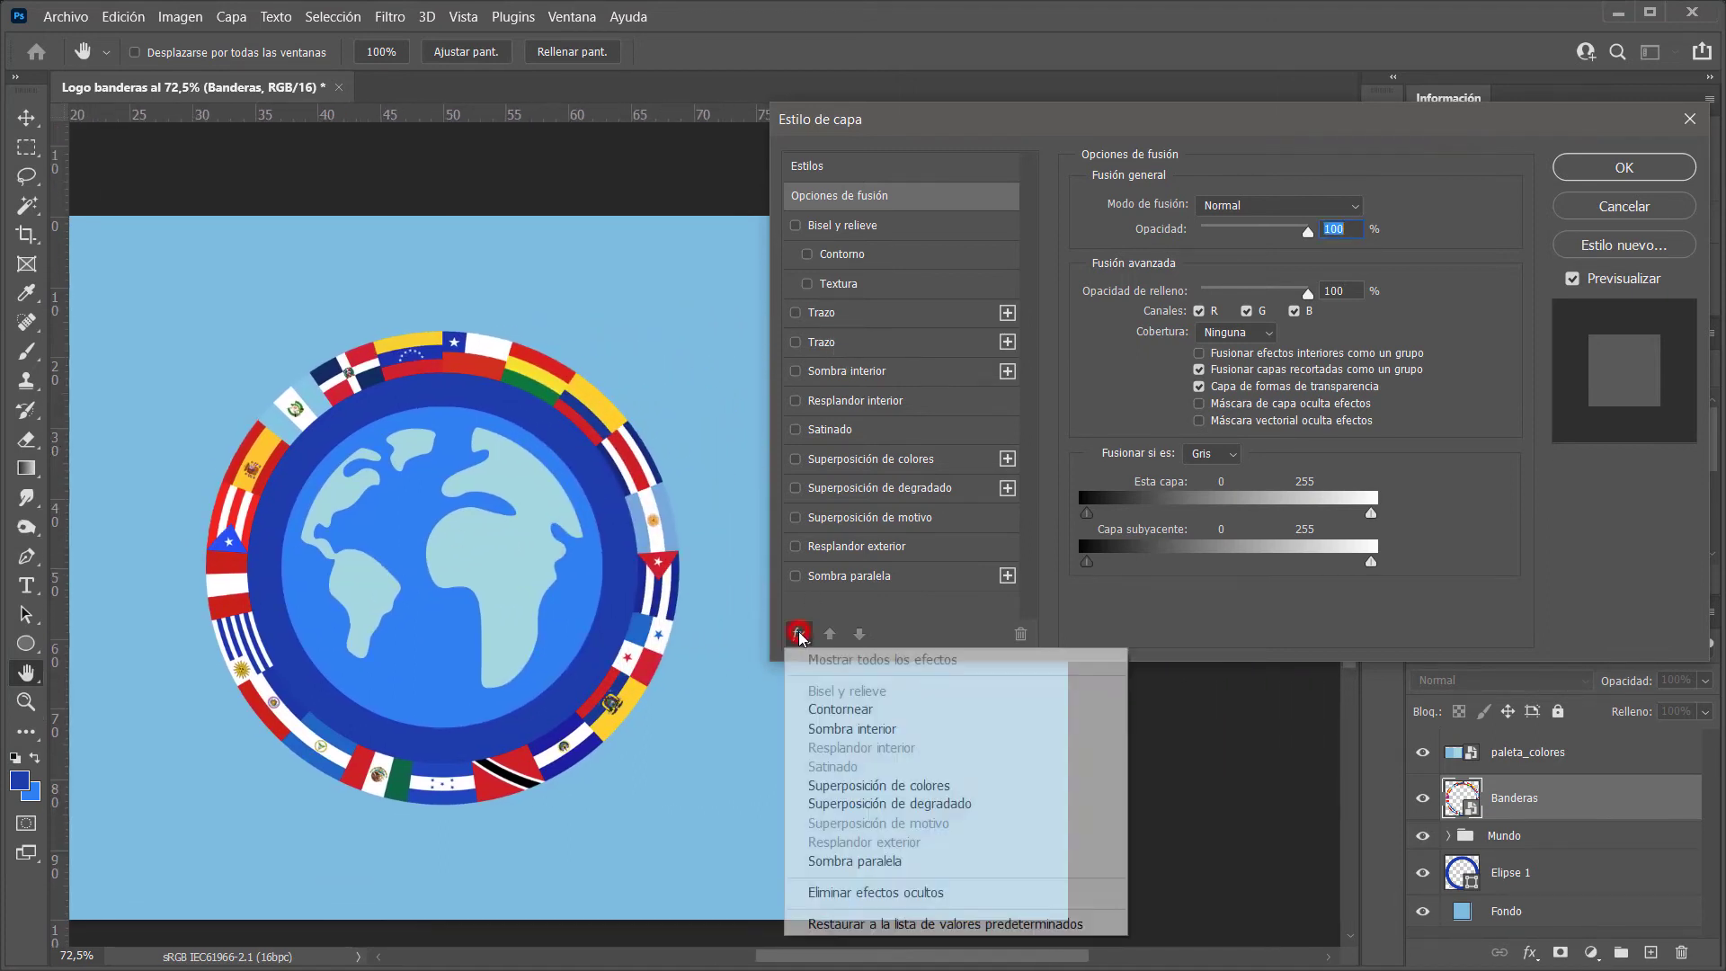
{"action": "left_click", "coordinate": [860, 924]}
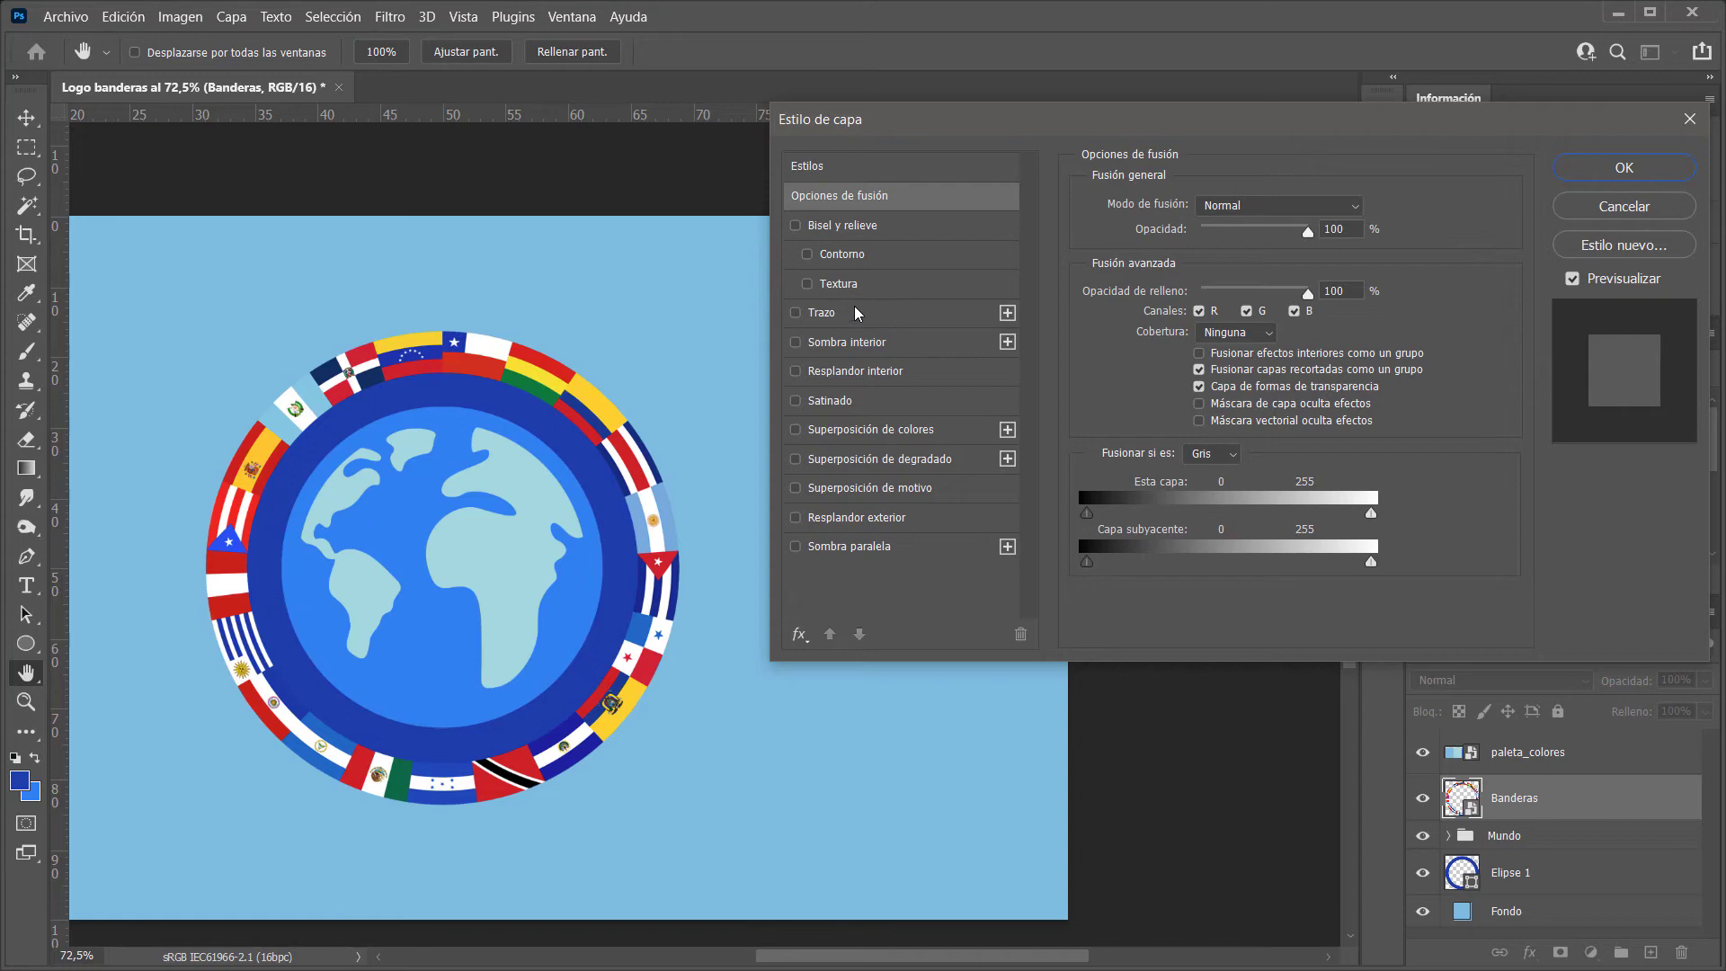
{"action": "left_click", "coordinate": [795, 314]}
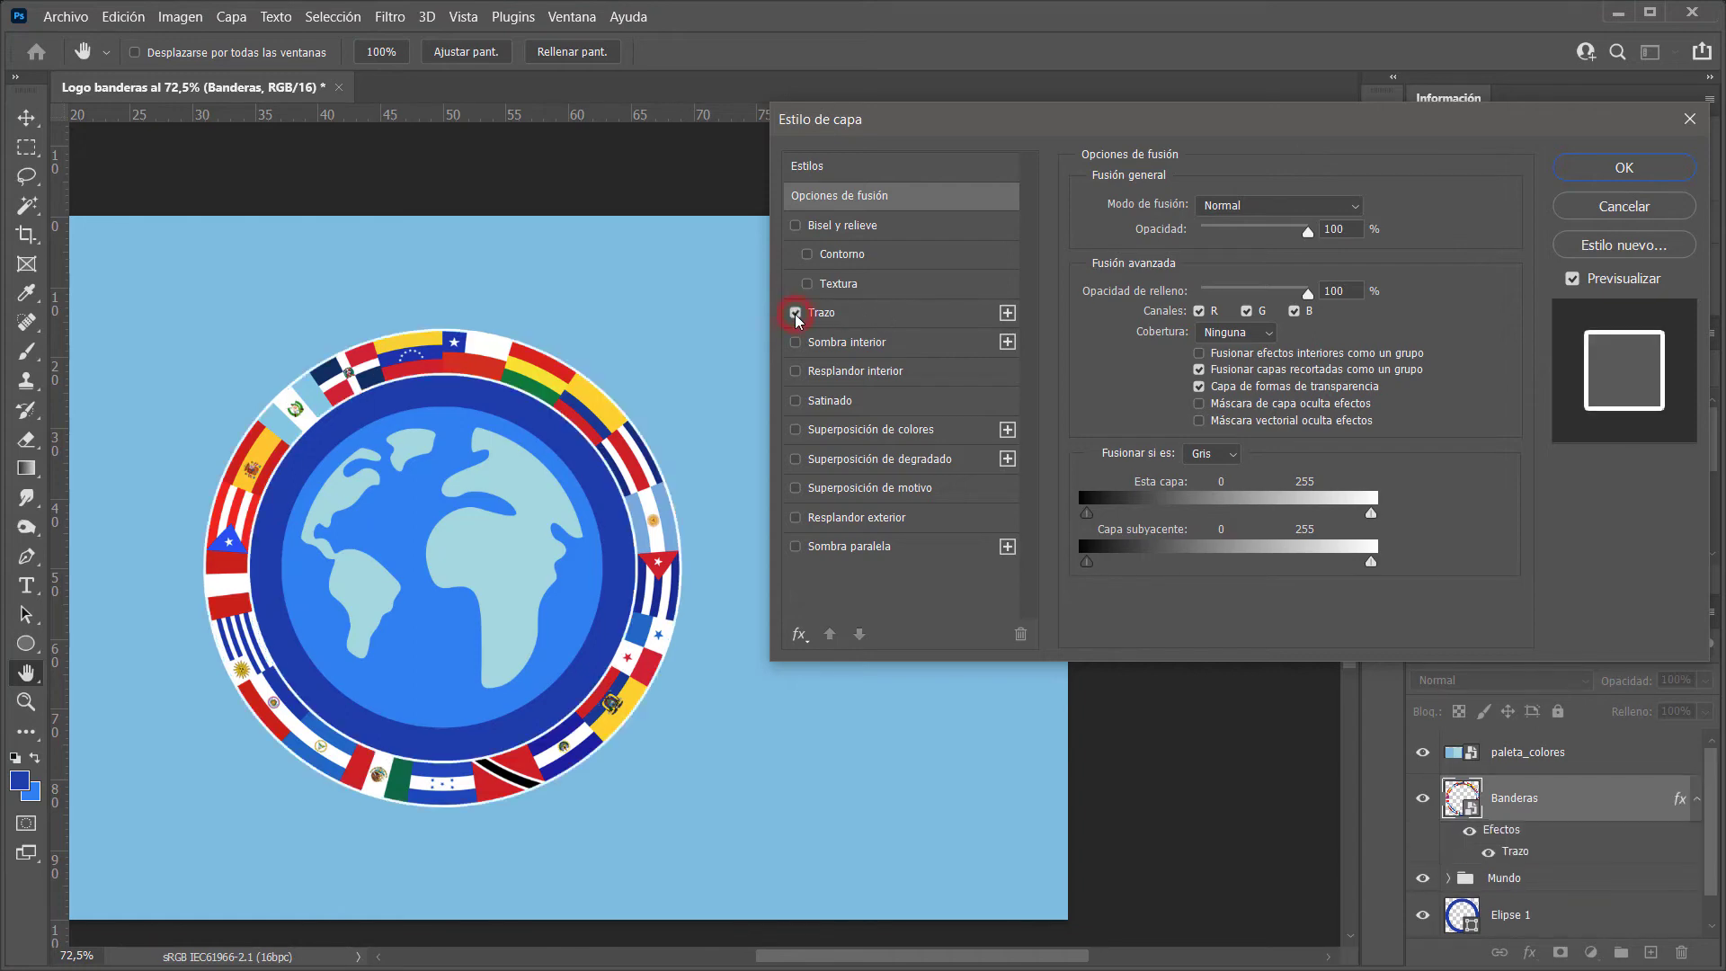
{"action": "left_click", "coordinate": [823, 313]}
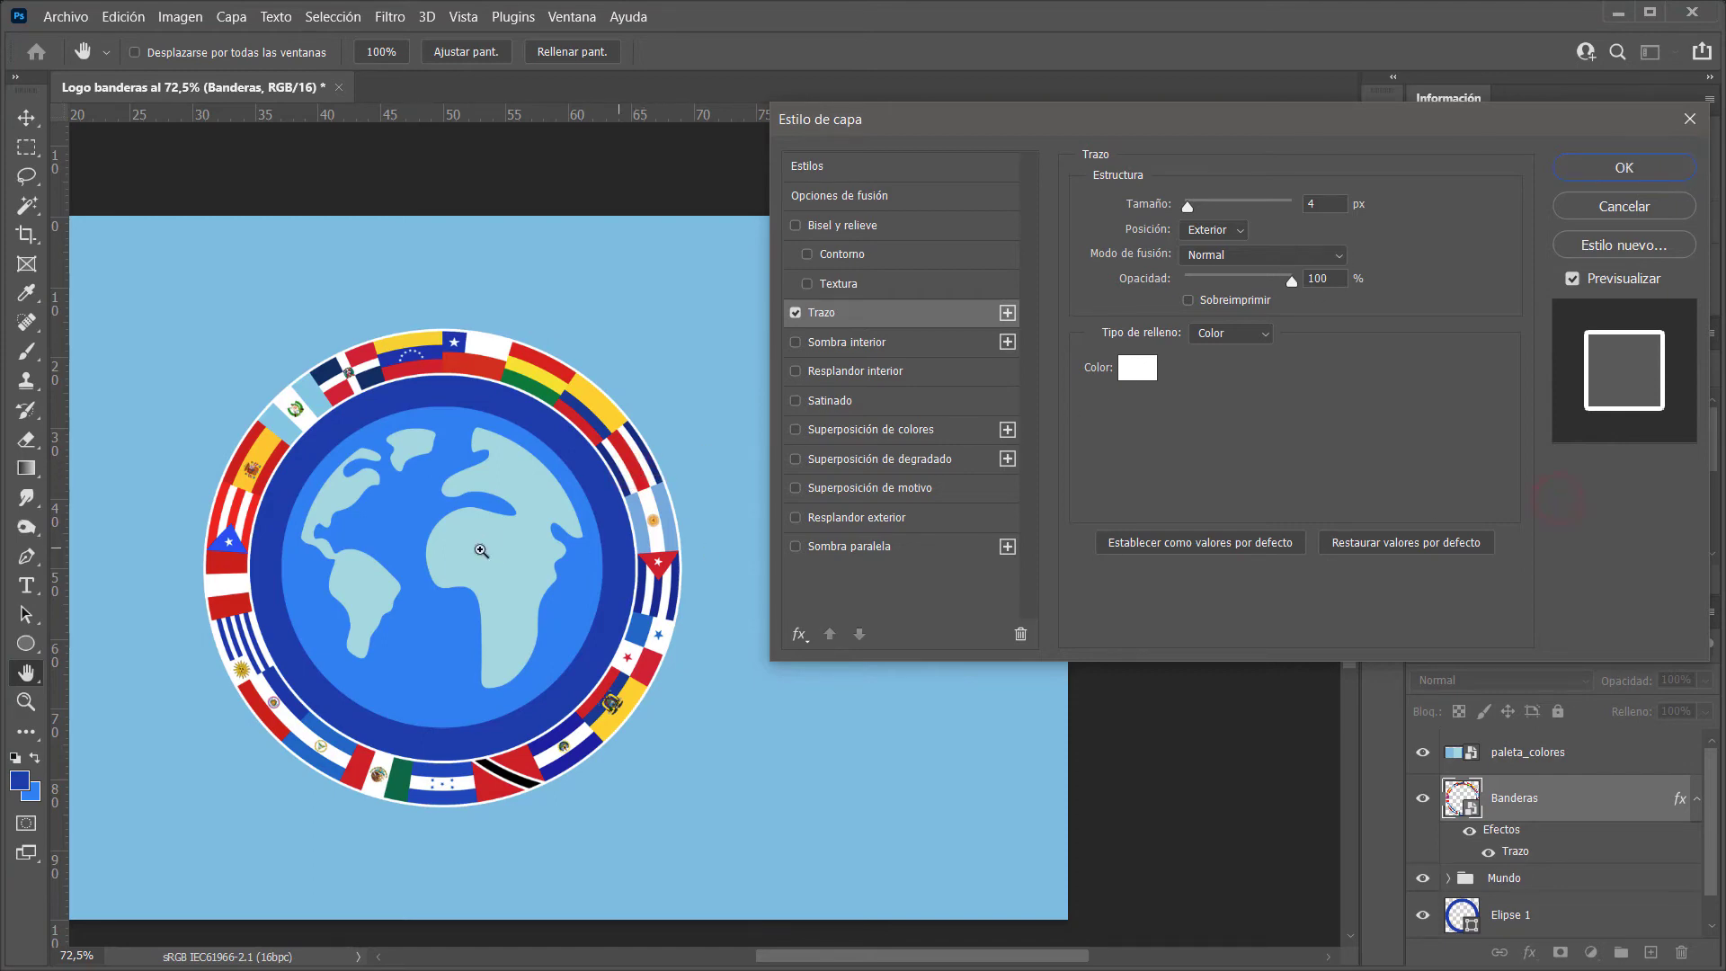
{"action": "key", "text": "Return"}
{"action": "key", "text": "m"}
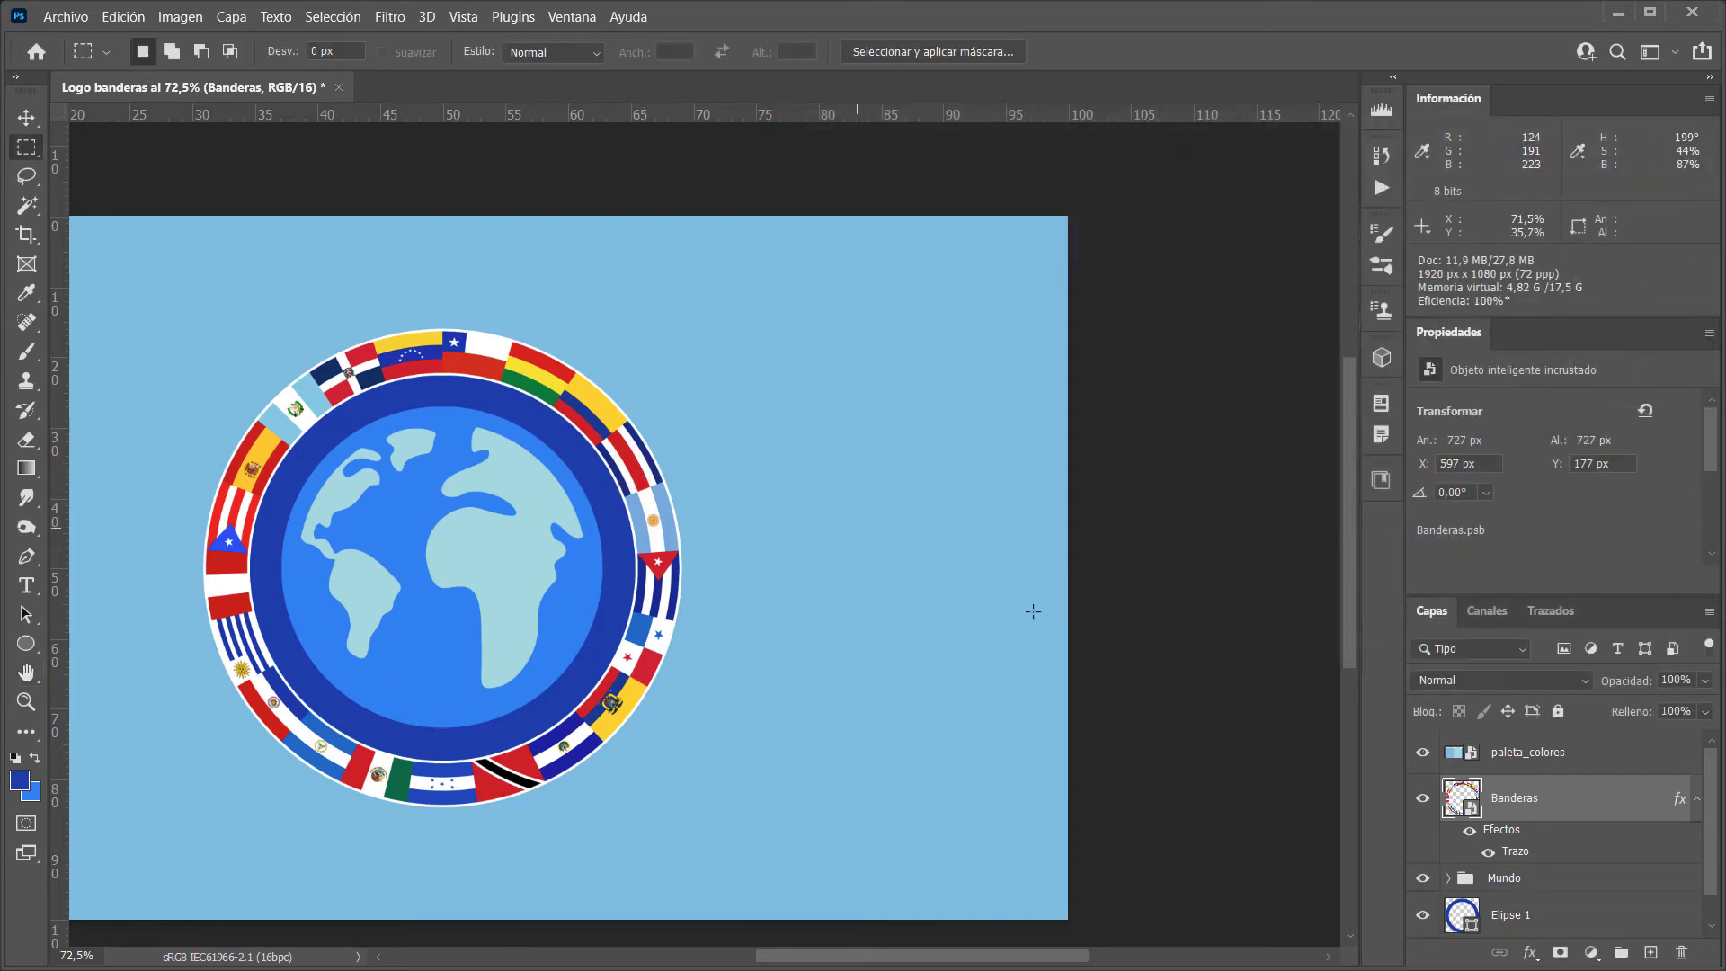
{"action": "key", "text": "ctrl+plus"}
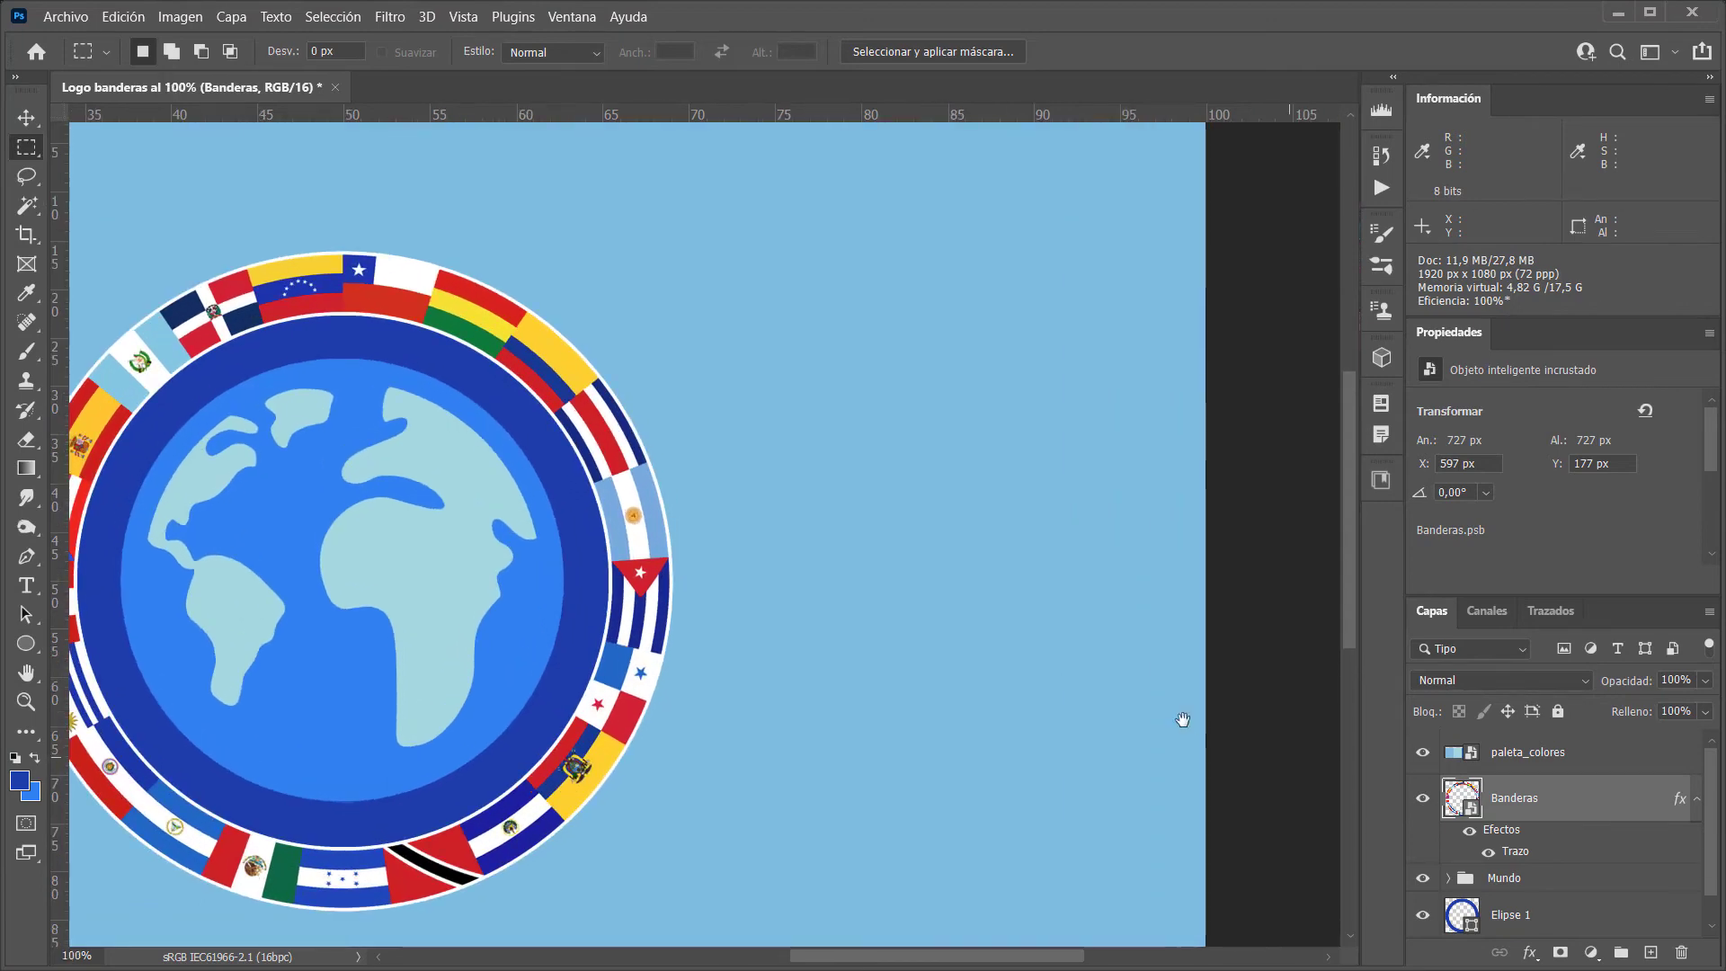
Widen the flag ring's white Trazo stroke to 8 px, keeping it white
{"action": "left_click_drag", "start_coordinate": [1182, 719], "coordinate": [1110, 716]}
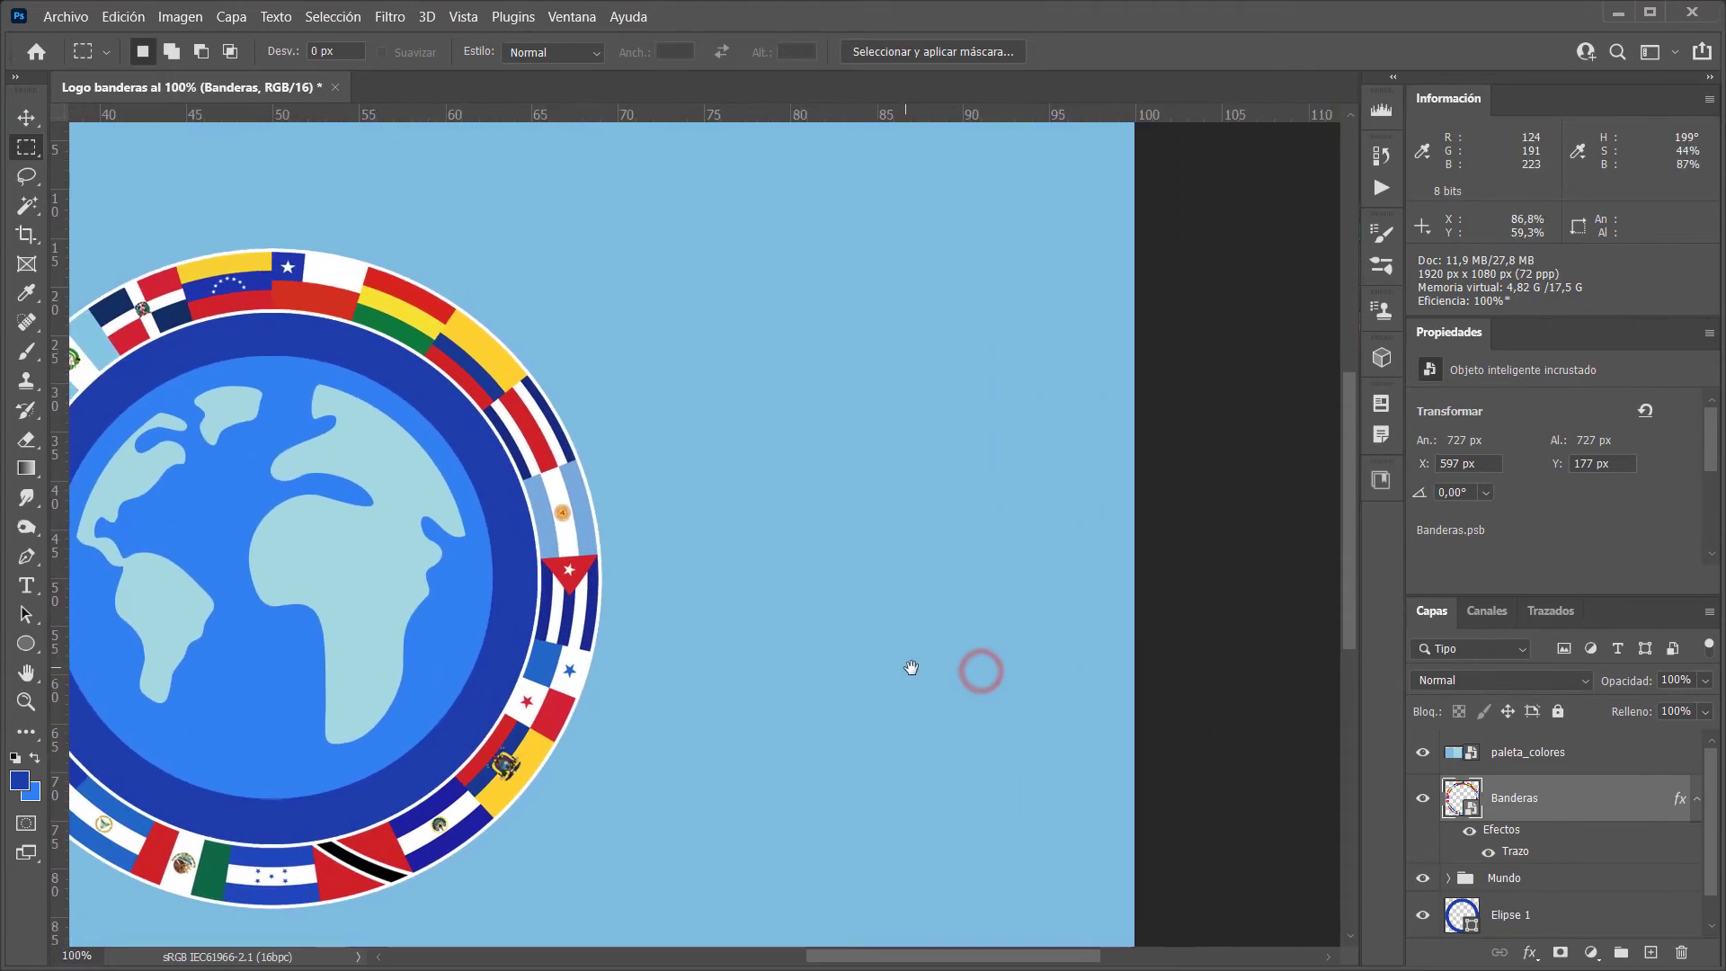
{"action": "double_click", "coordinate": [1499, 807]}
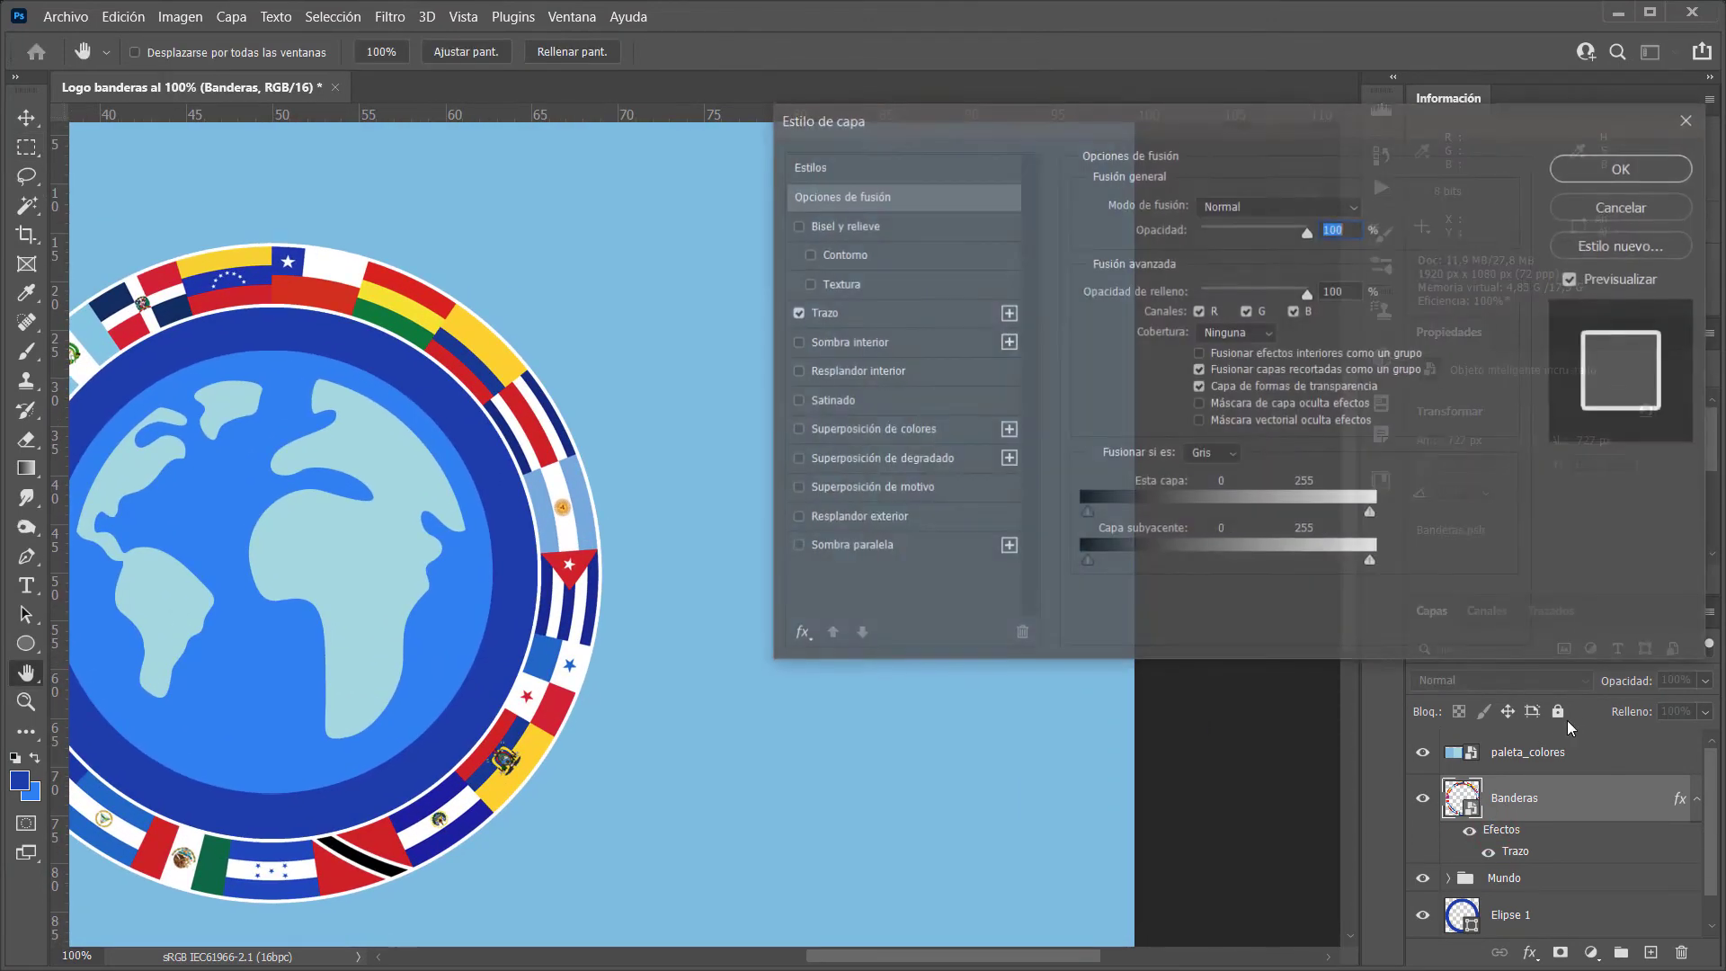
{"action": "left_click_drag", "start_coordinate": [1124, 122], "coordinate": [1032, 120]}
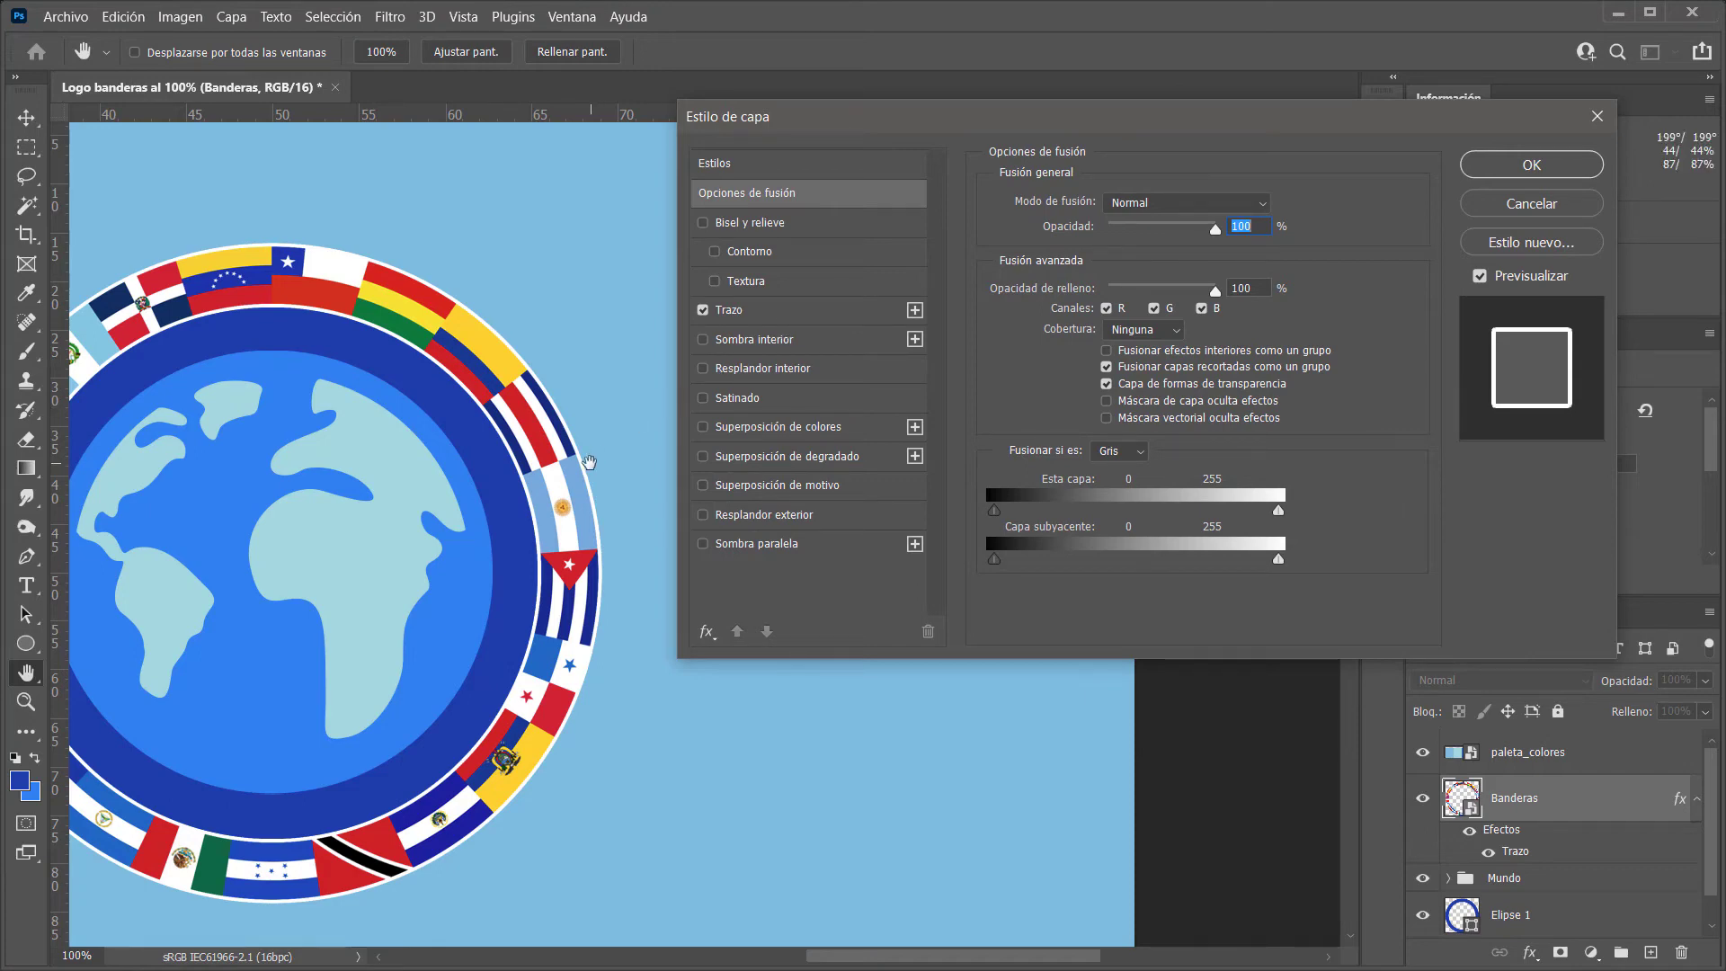
{"action": "left_click", "coordinate": [778, 309]}
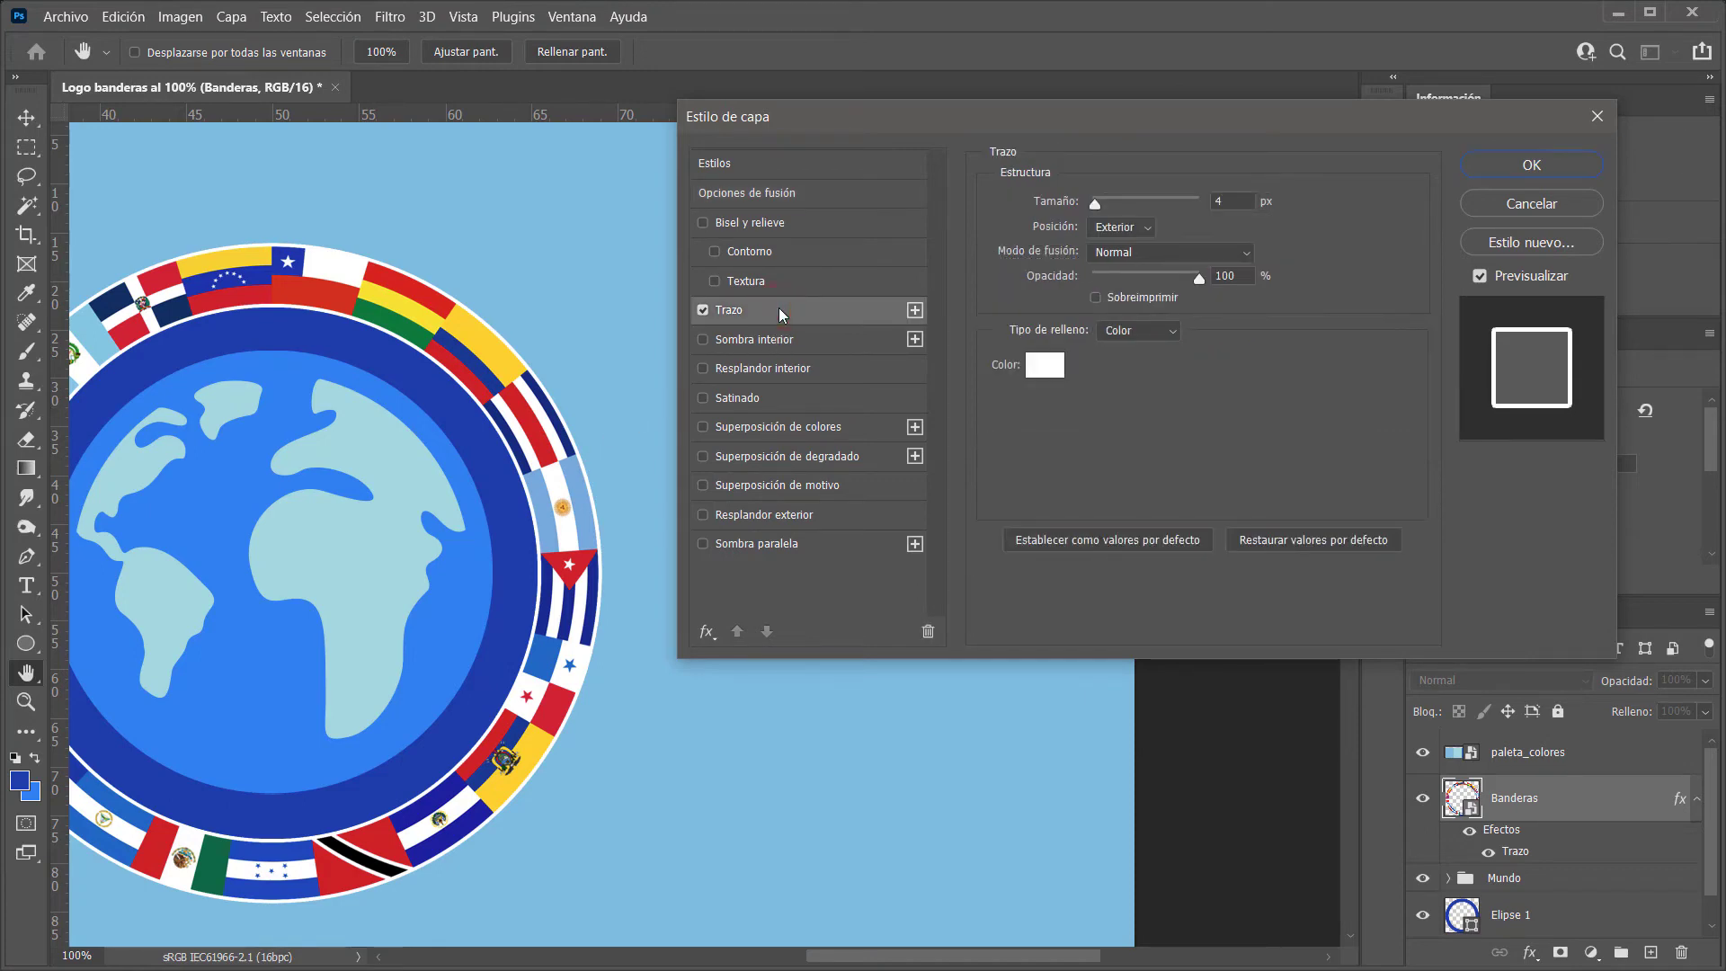
{"action": "left_click", "coordinate": [1038, 366]}
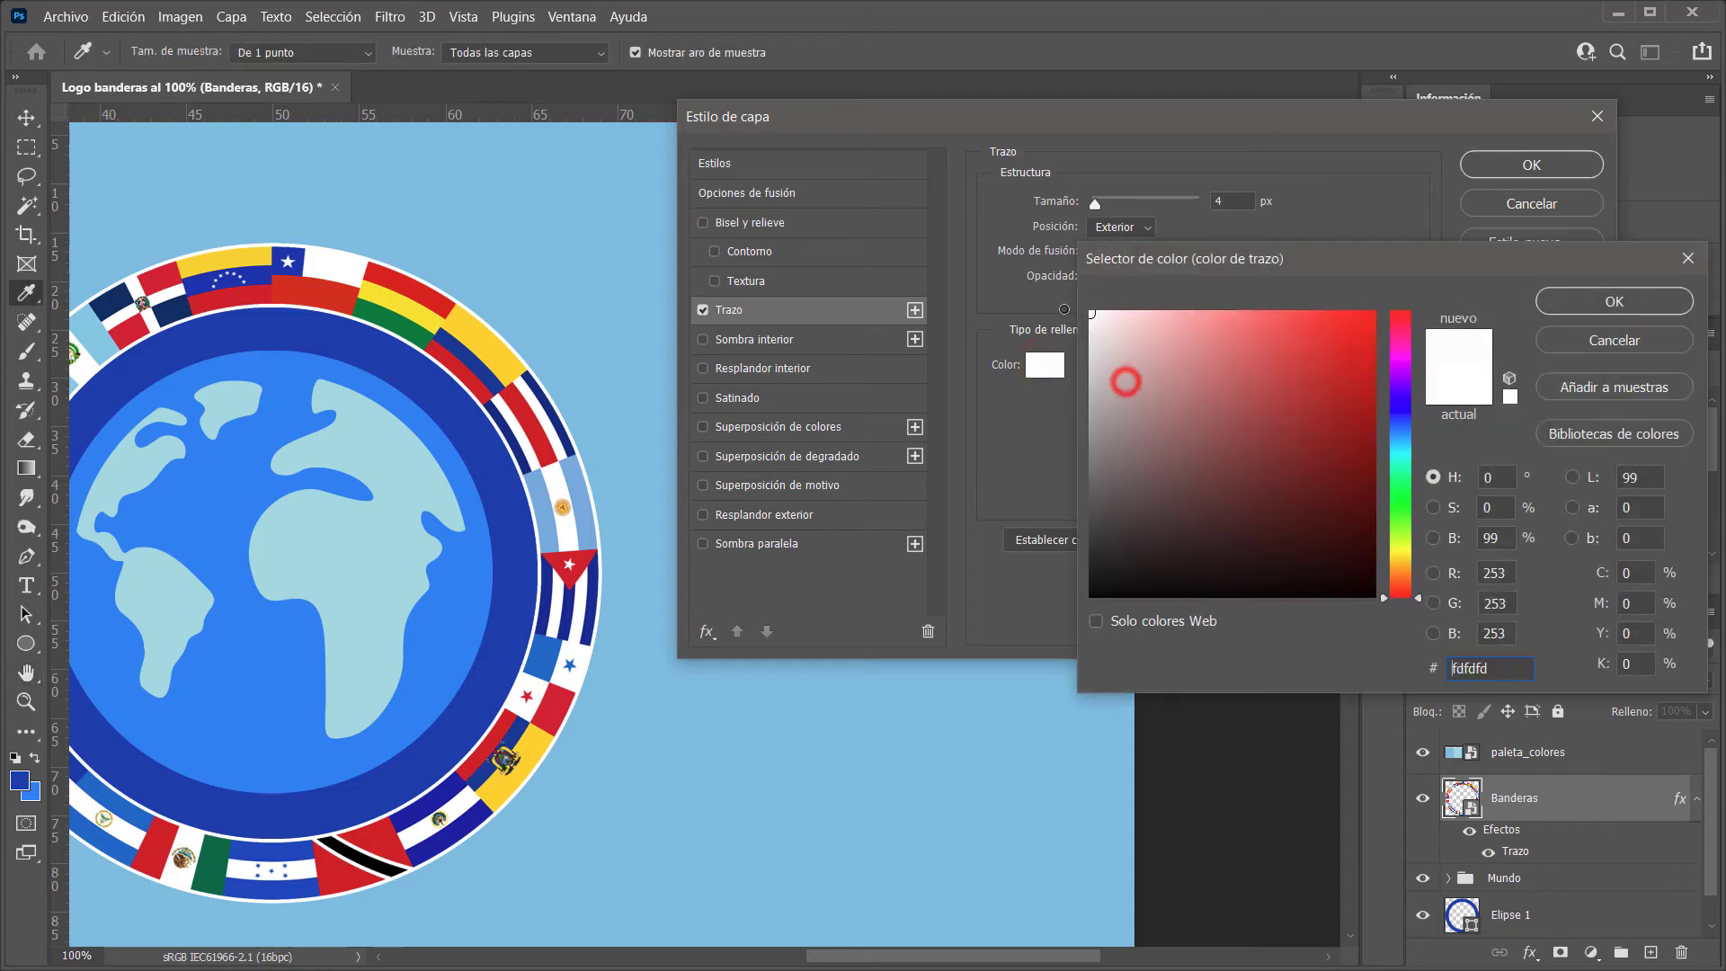
{"action": "left_click", "coordinate": [1564, 300]}
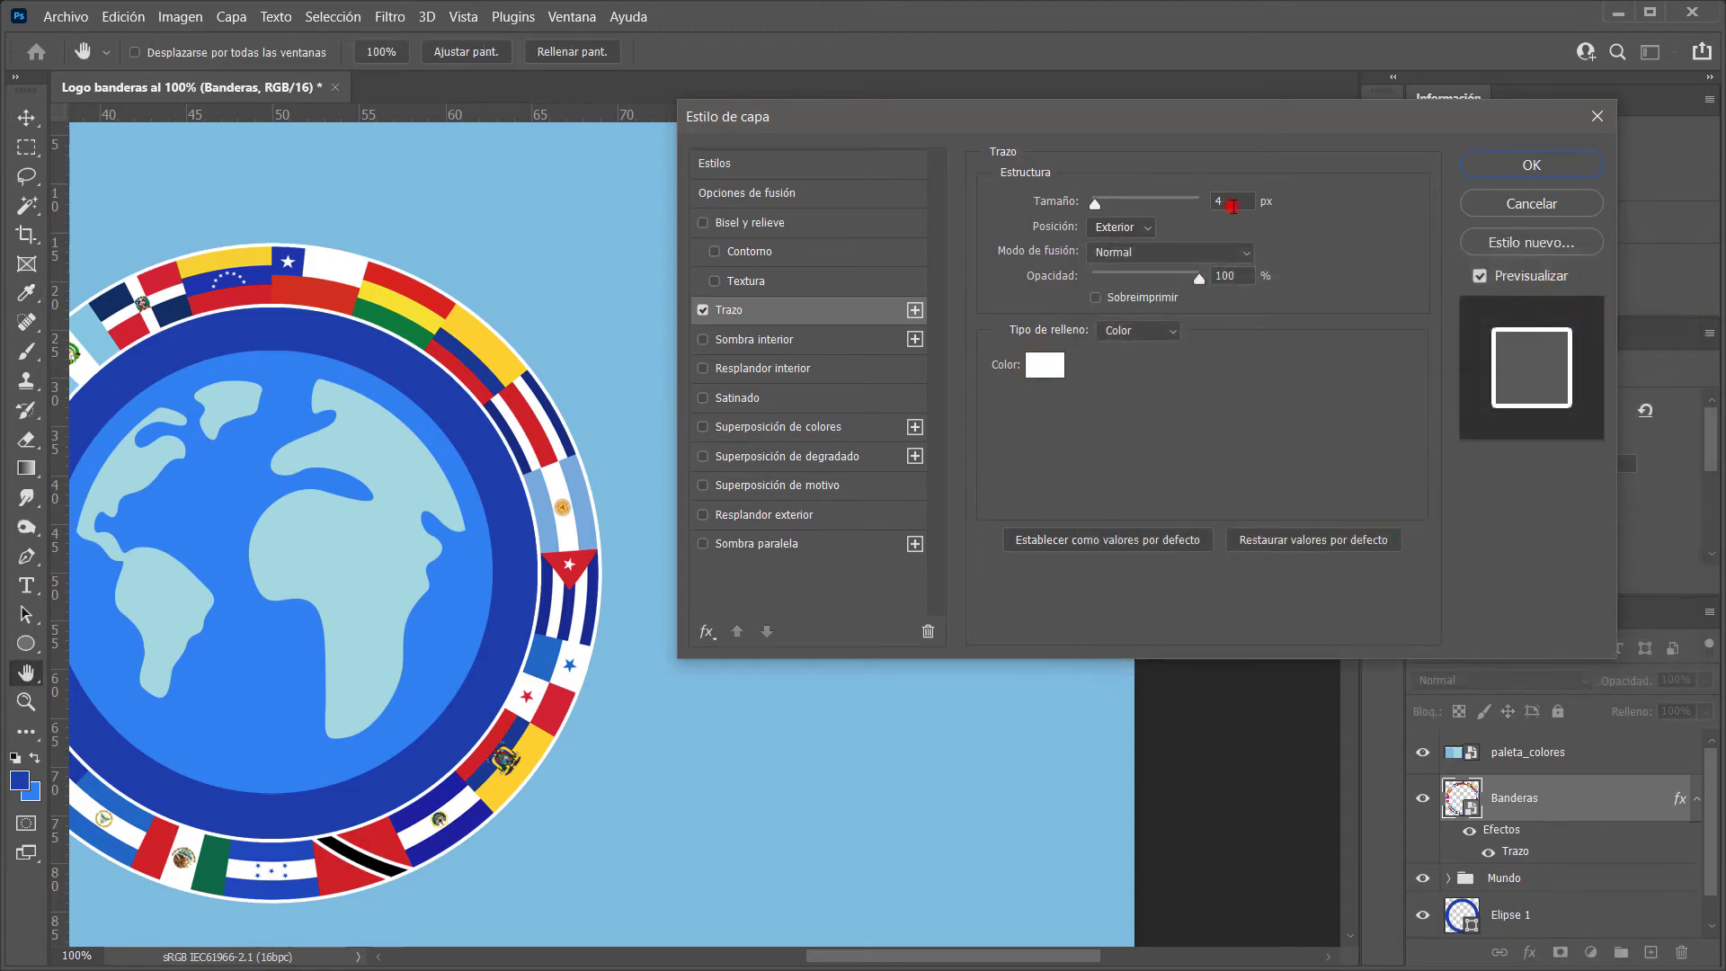
{"action": "double_click", "coordinate": [1232, 203]}
{"action": "type", "text": "8"}
{"action": "key", "text": "Return"}
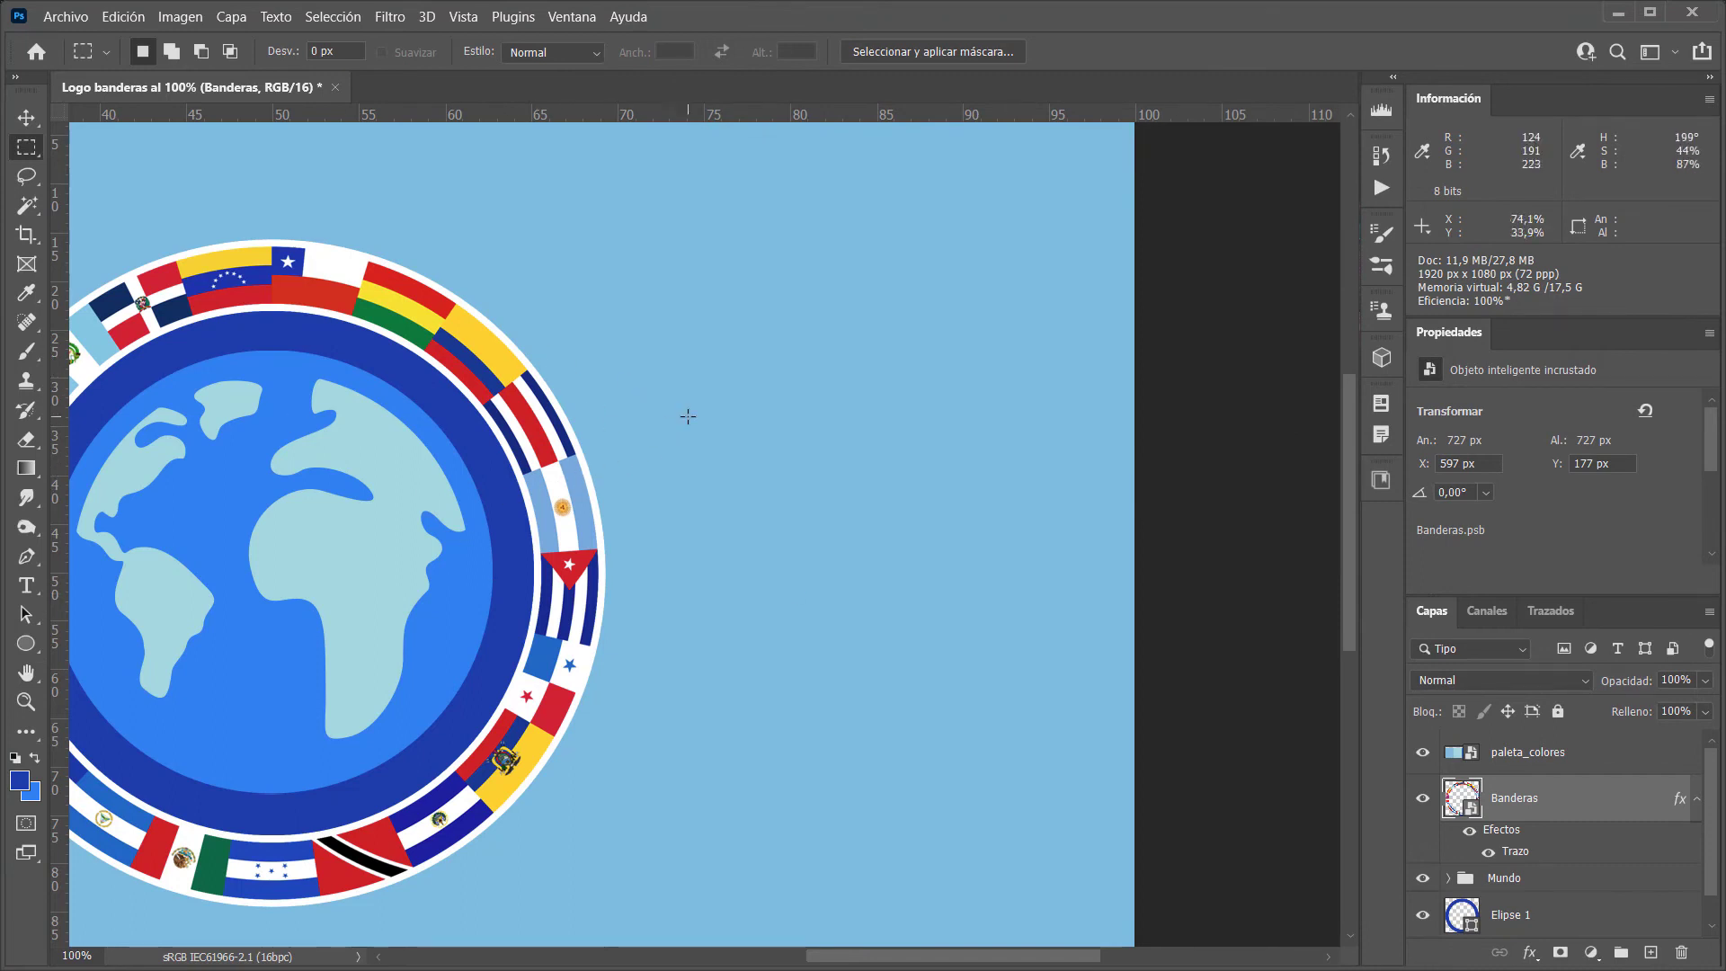
Add a second 4 px Trazo stroke in dark blue #003faf, sampled from the badge
{"action": "double_click", "coordinate": [1501, 828]}
{"action": "left_click_drag", "start_coordinate": [1070, 119], "coordinate": [1050, 125]}
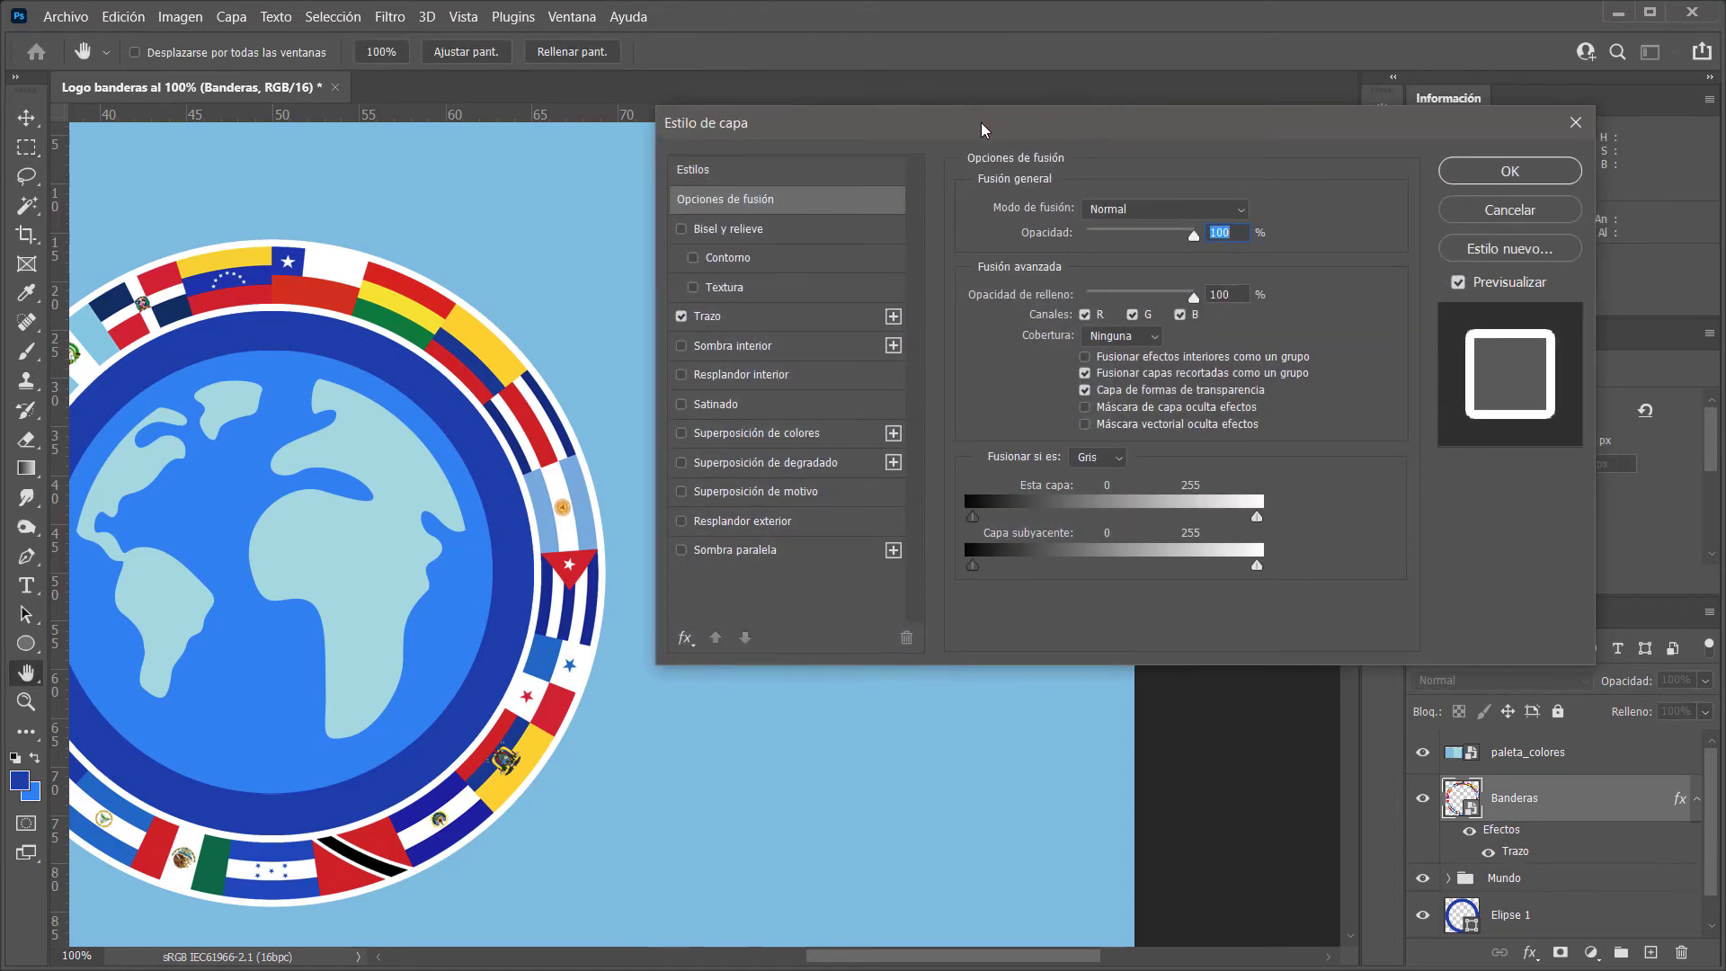
{"action": "left_click", "coordinate": [782, 315]}
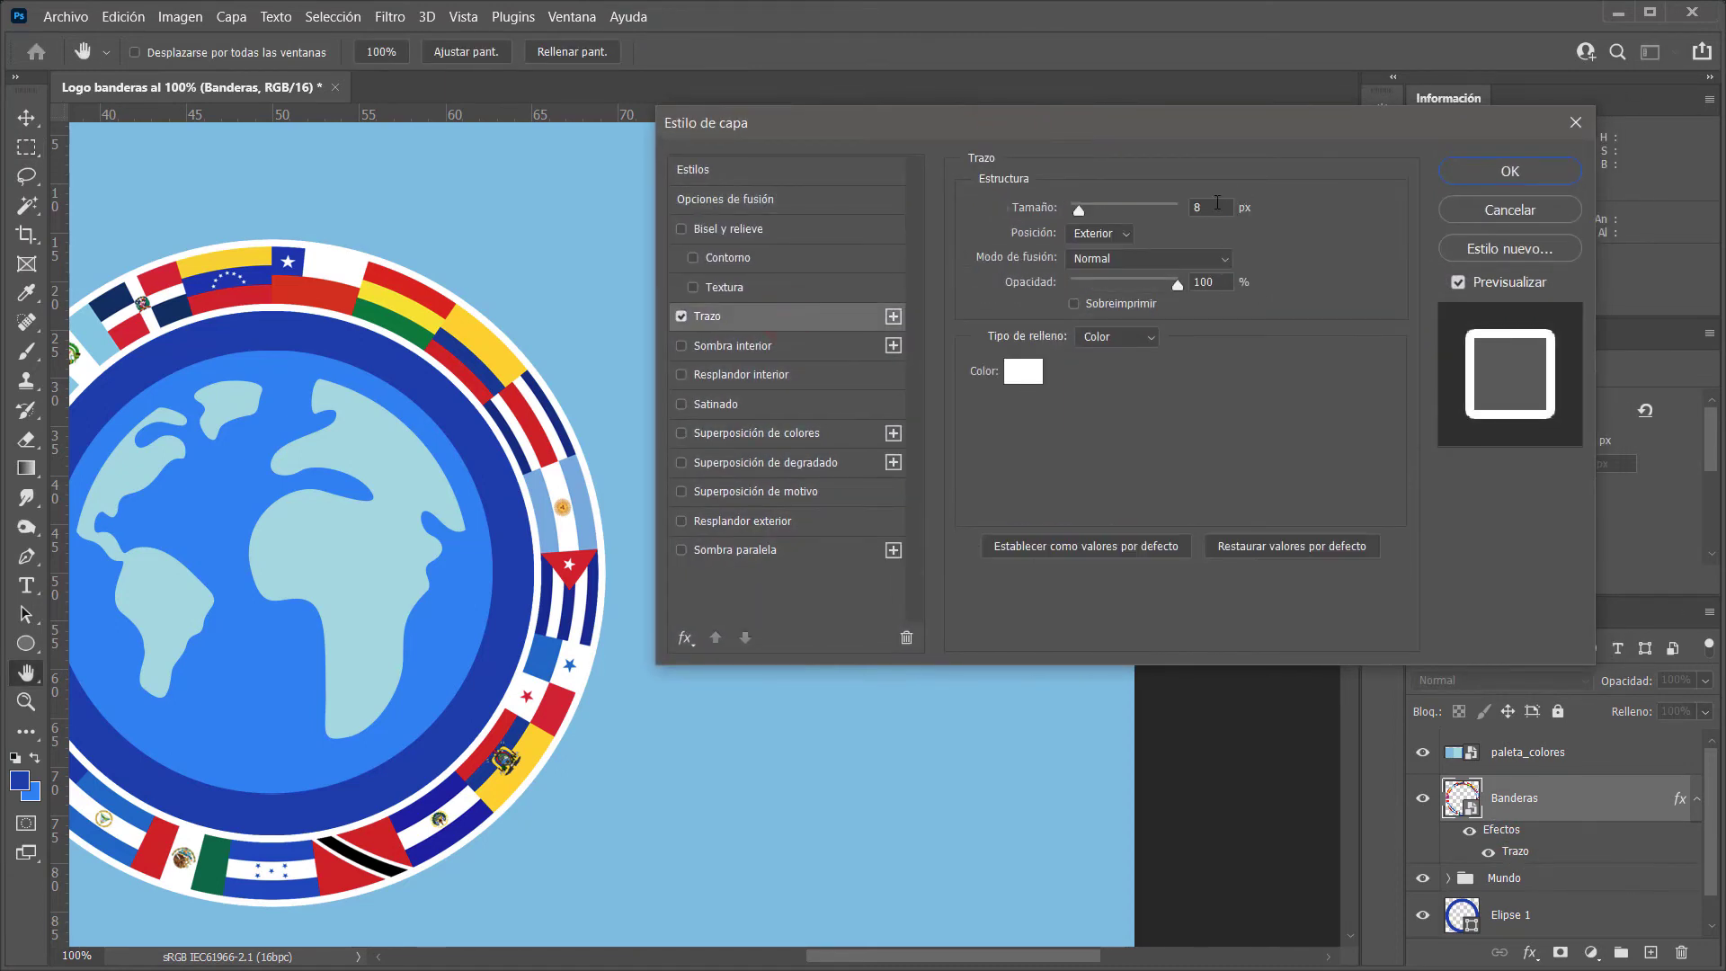
{"action": "left_click", "coordinate": [893, 316]}
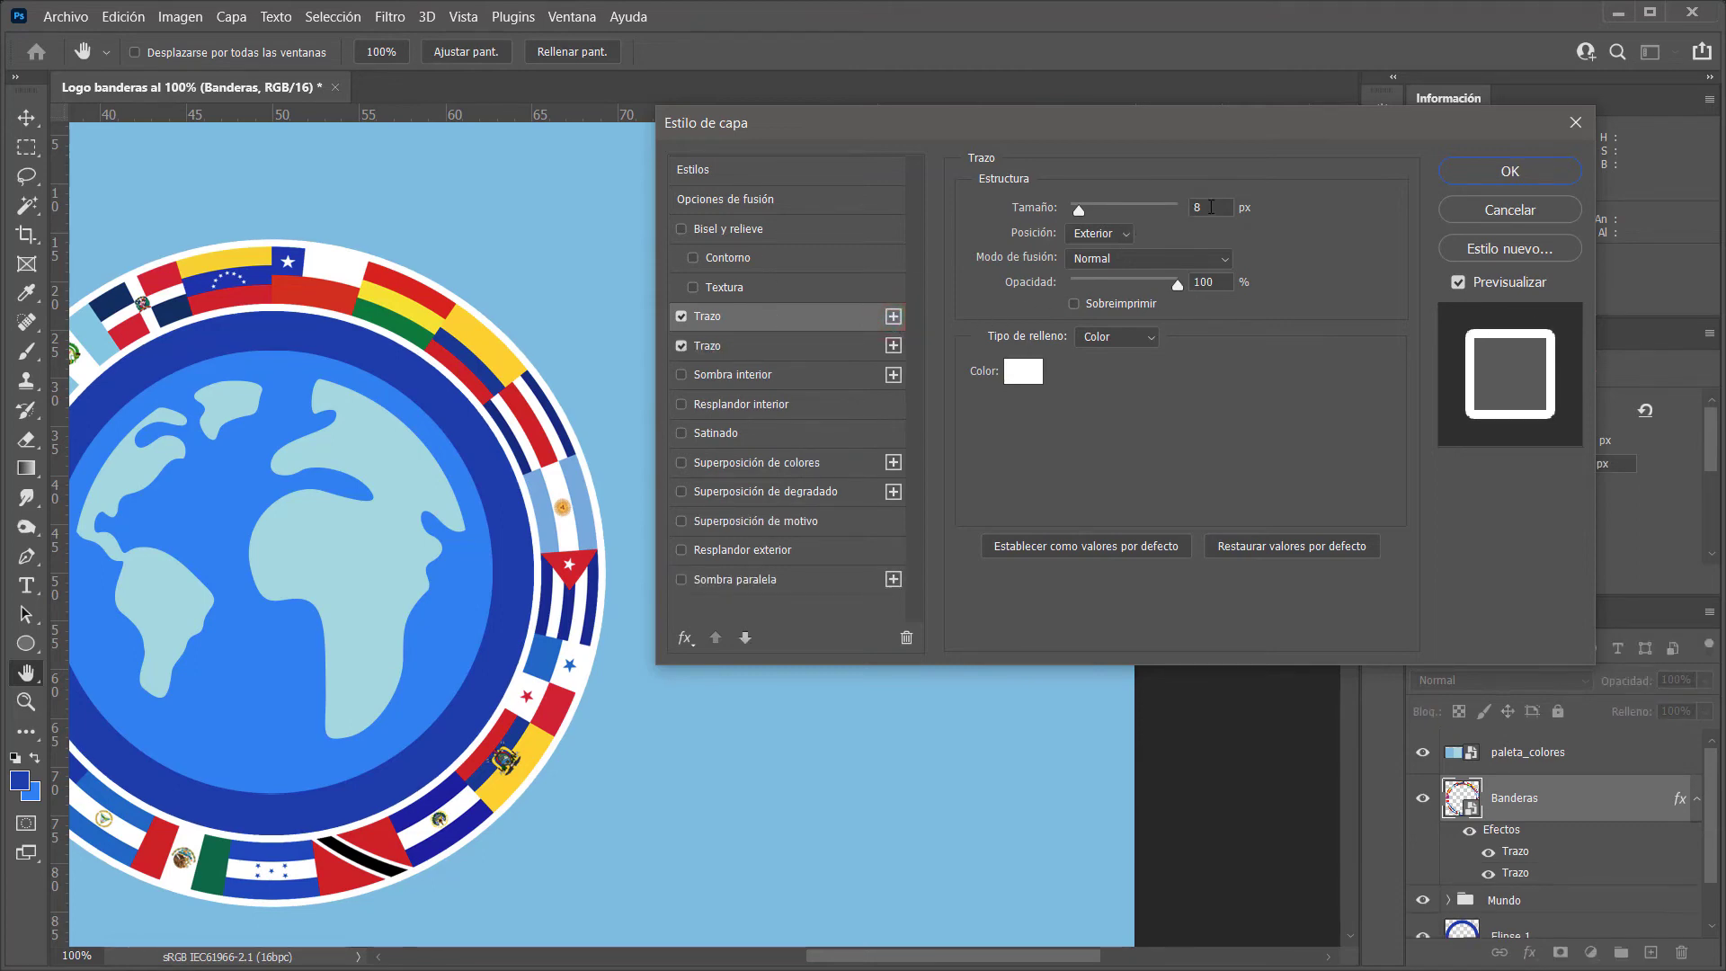
{"action": "double_click", "coordinate": [1211, 206]}
{"action": "type", "text": "4"}
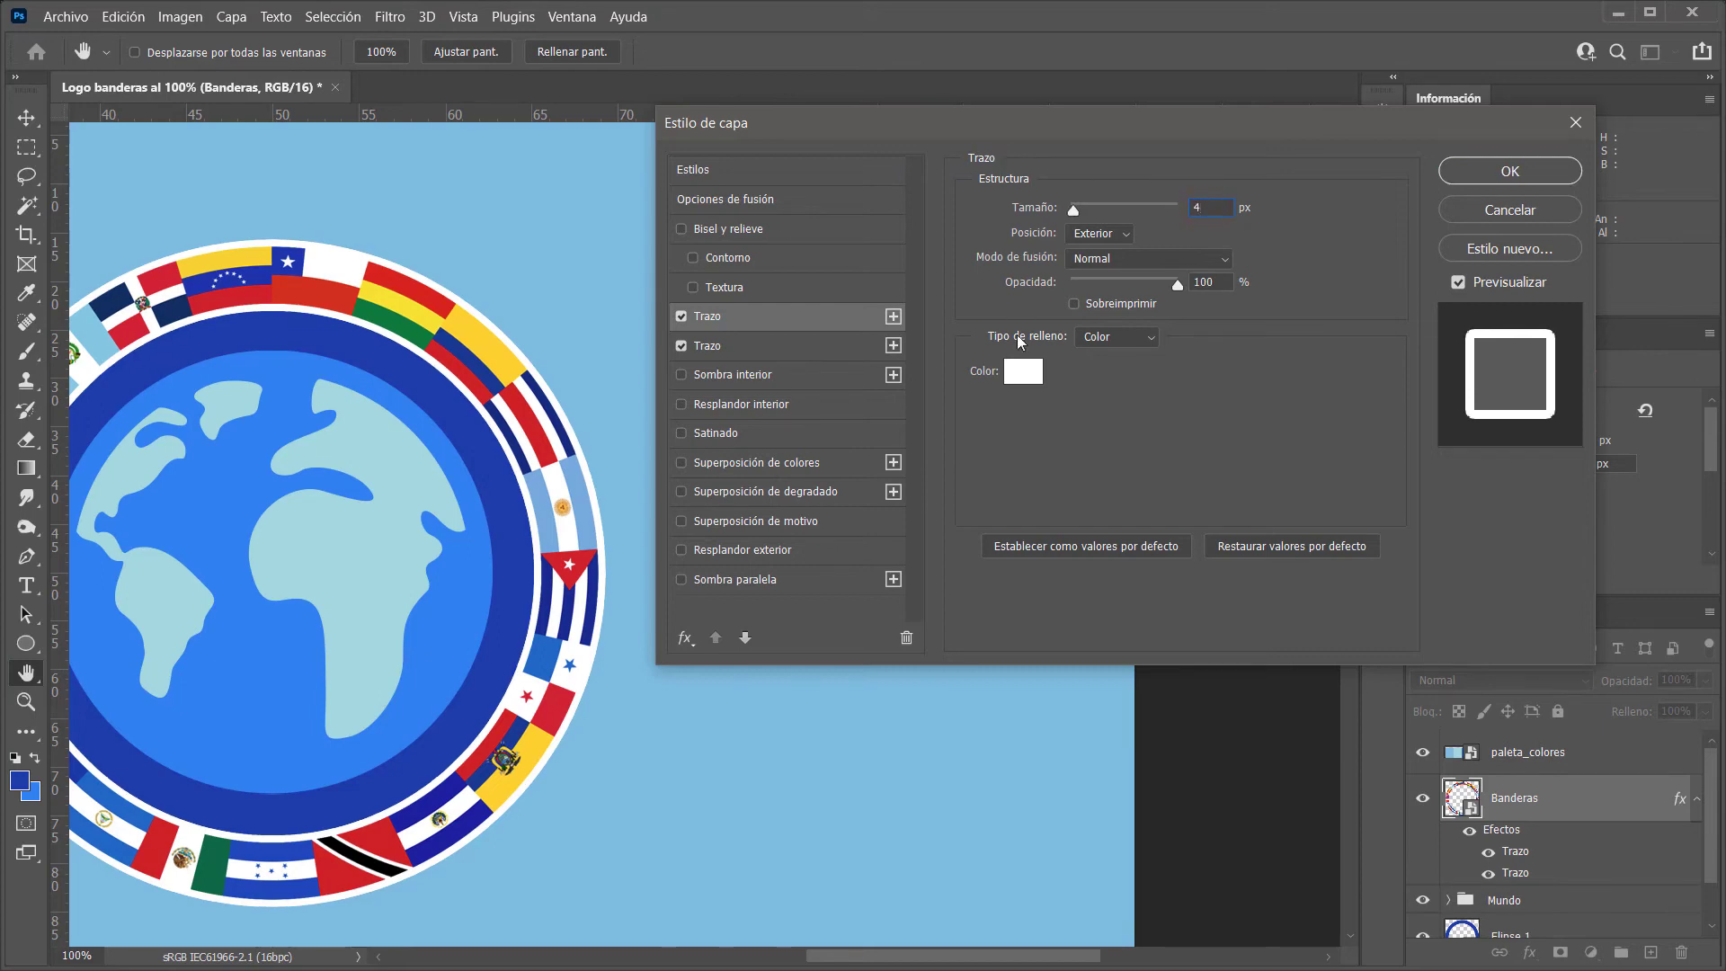
{"action": "left_click", "coordinate": [1022, 374]}
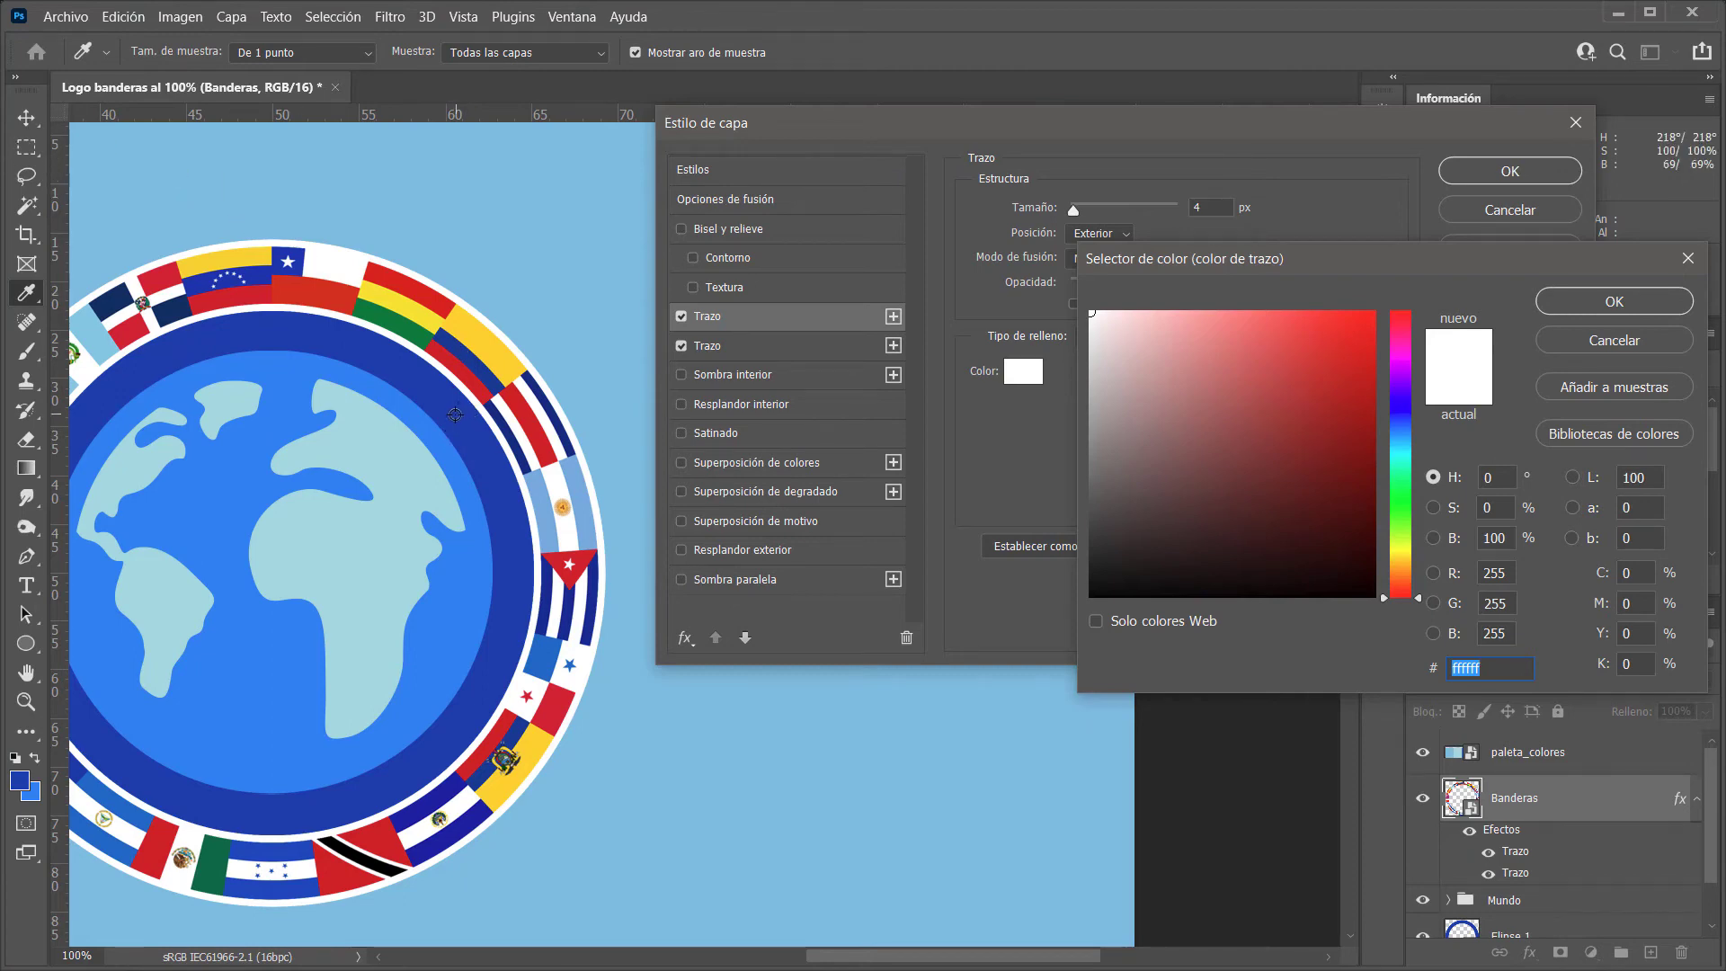
{"action": "left_click", "coordinate": [455, 414]}
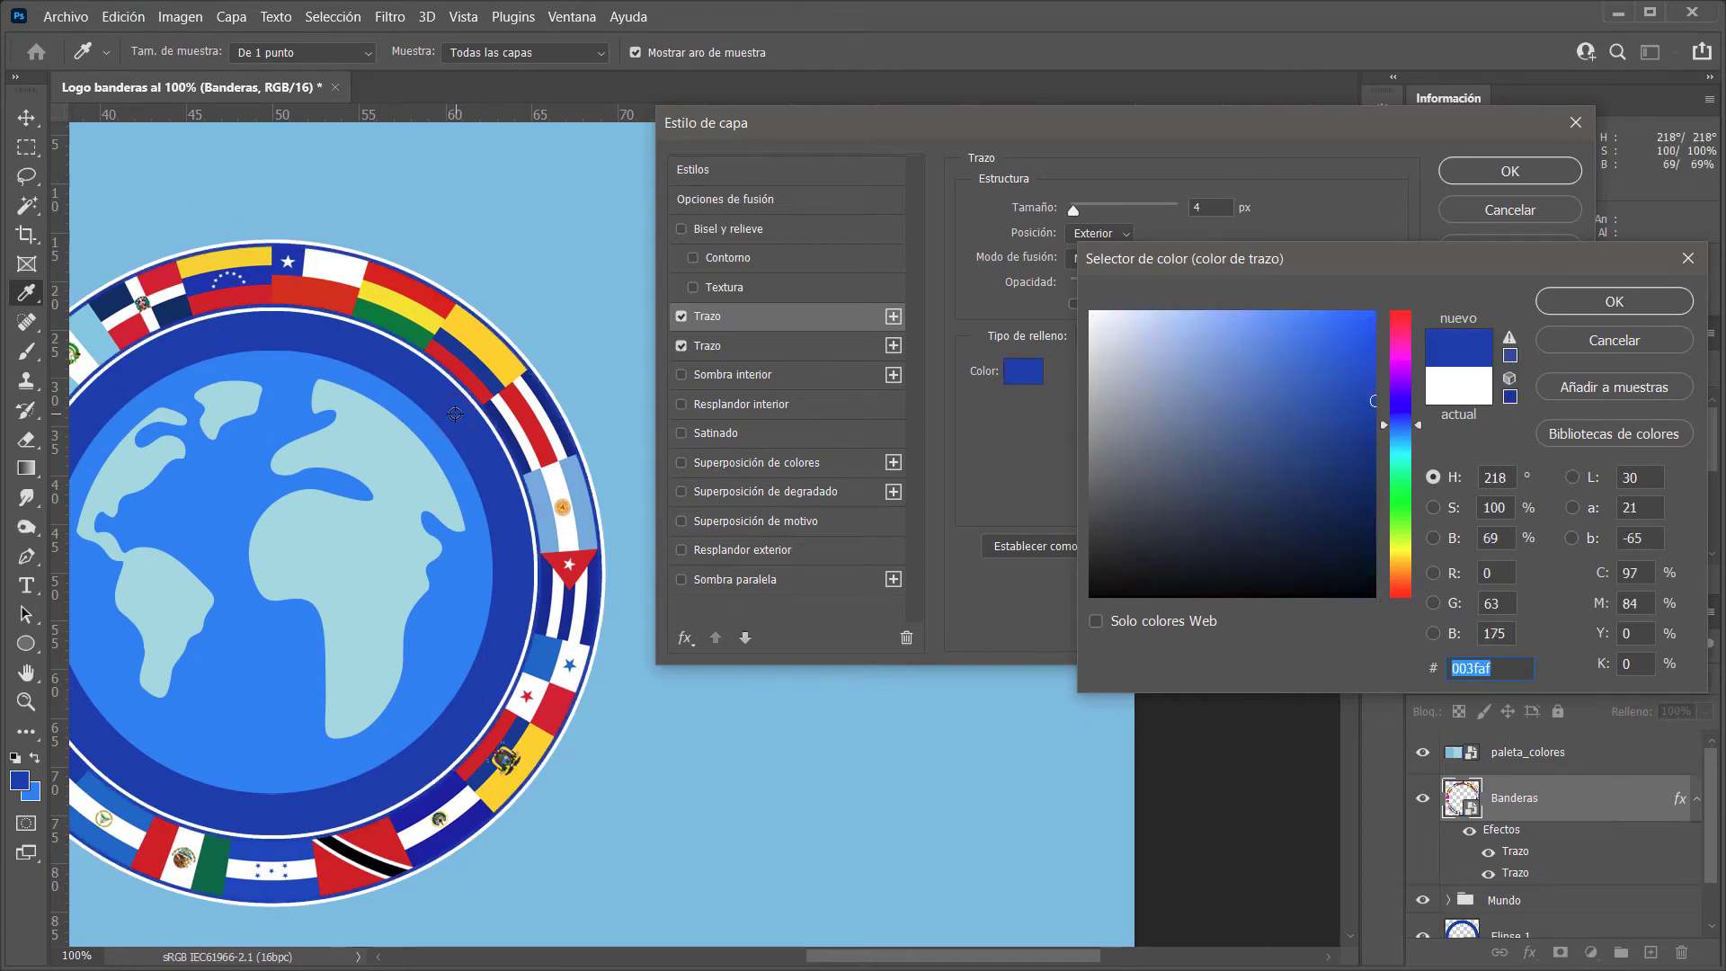
{"action": "left_click", "coordinate": [1571, 306]}
{"action": "left_click", "coordinate": [1508, 170]}
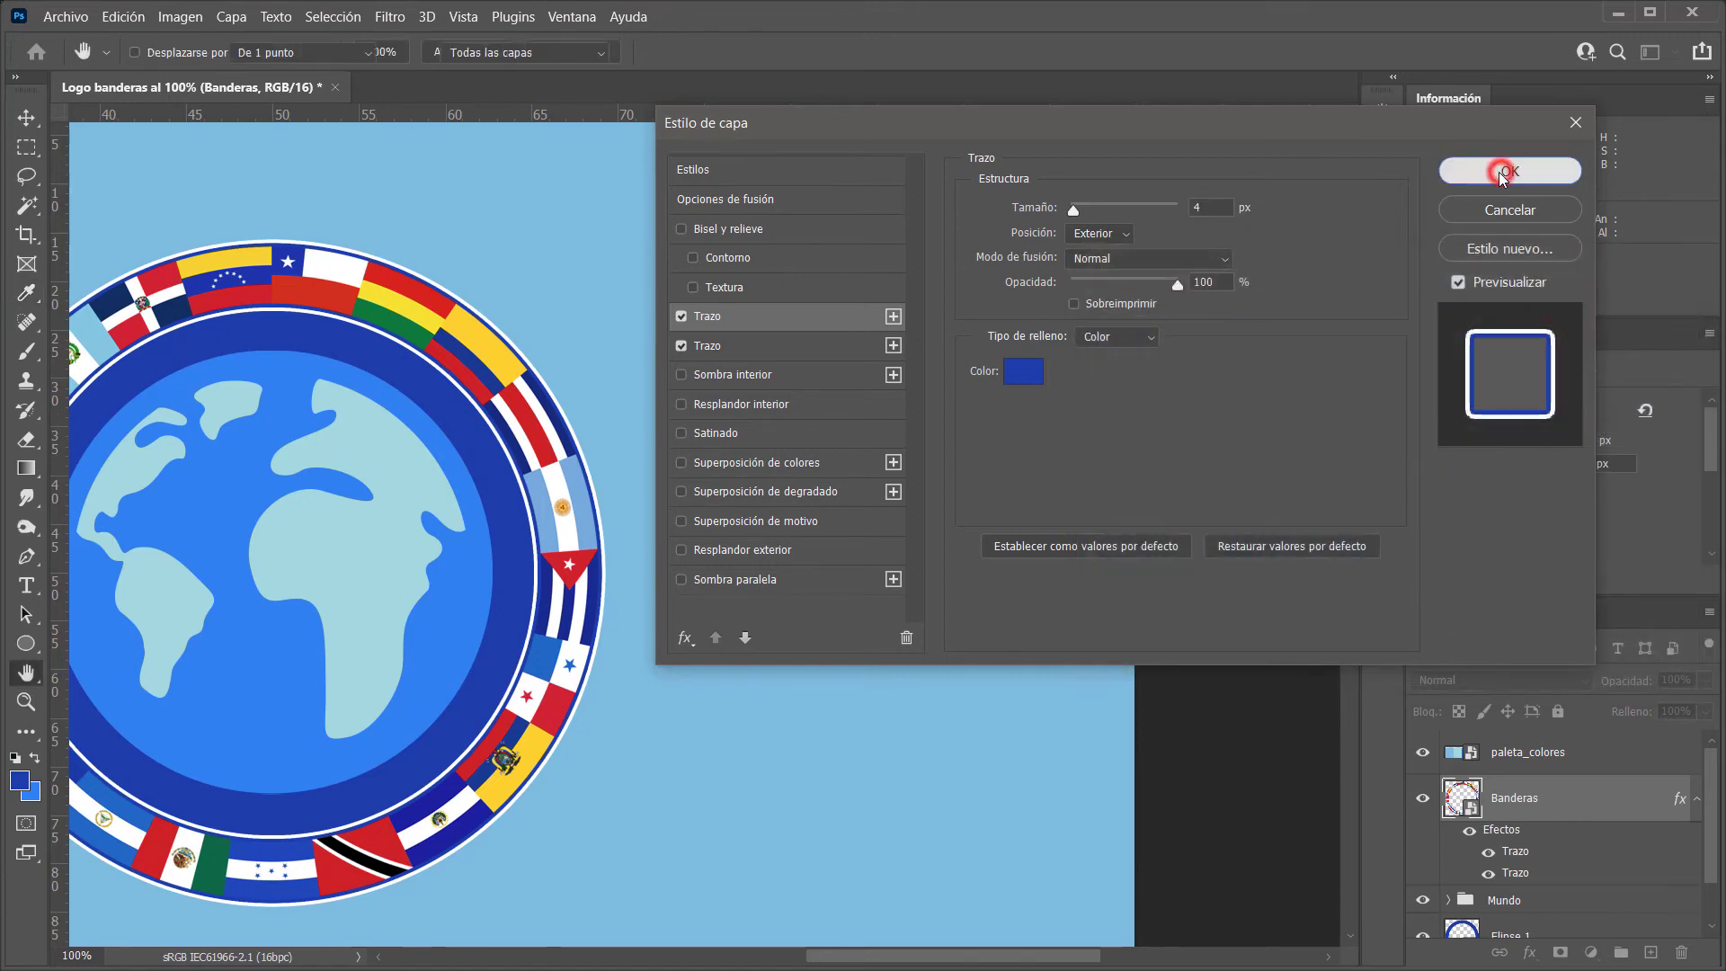
Pan and zoom around the flag ring's strokes, then fit the whole document in view
{"action": "scroll", "coordinate": [517, 484], "scroll_direction": "up", "scroll_amount": 2}
{"action": "scroll", "coordinate": [531, 469], "scroll_direction": "up", "scroll_amount": 3}
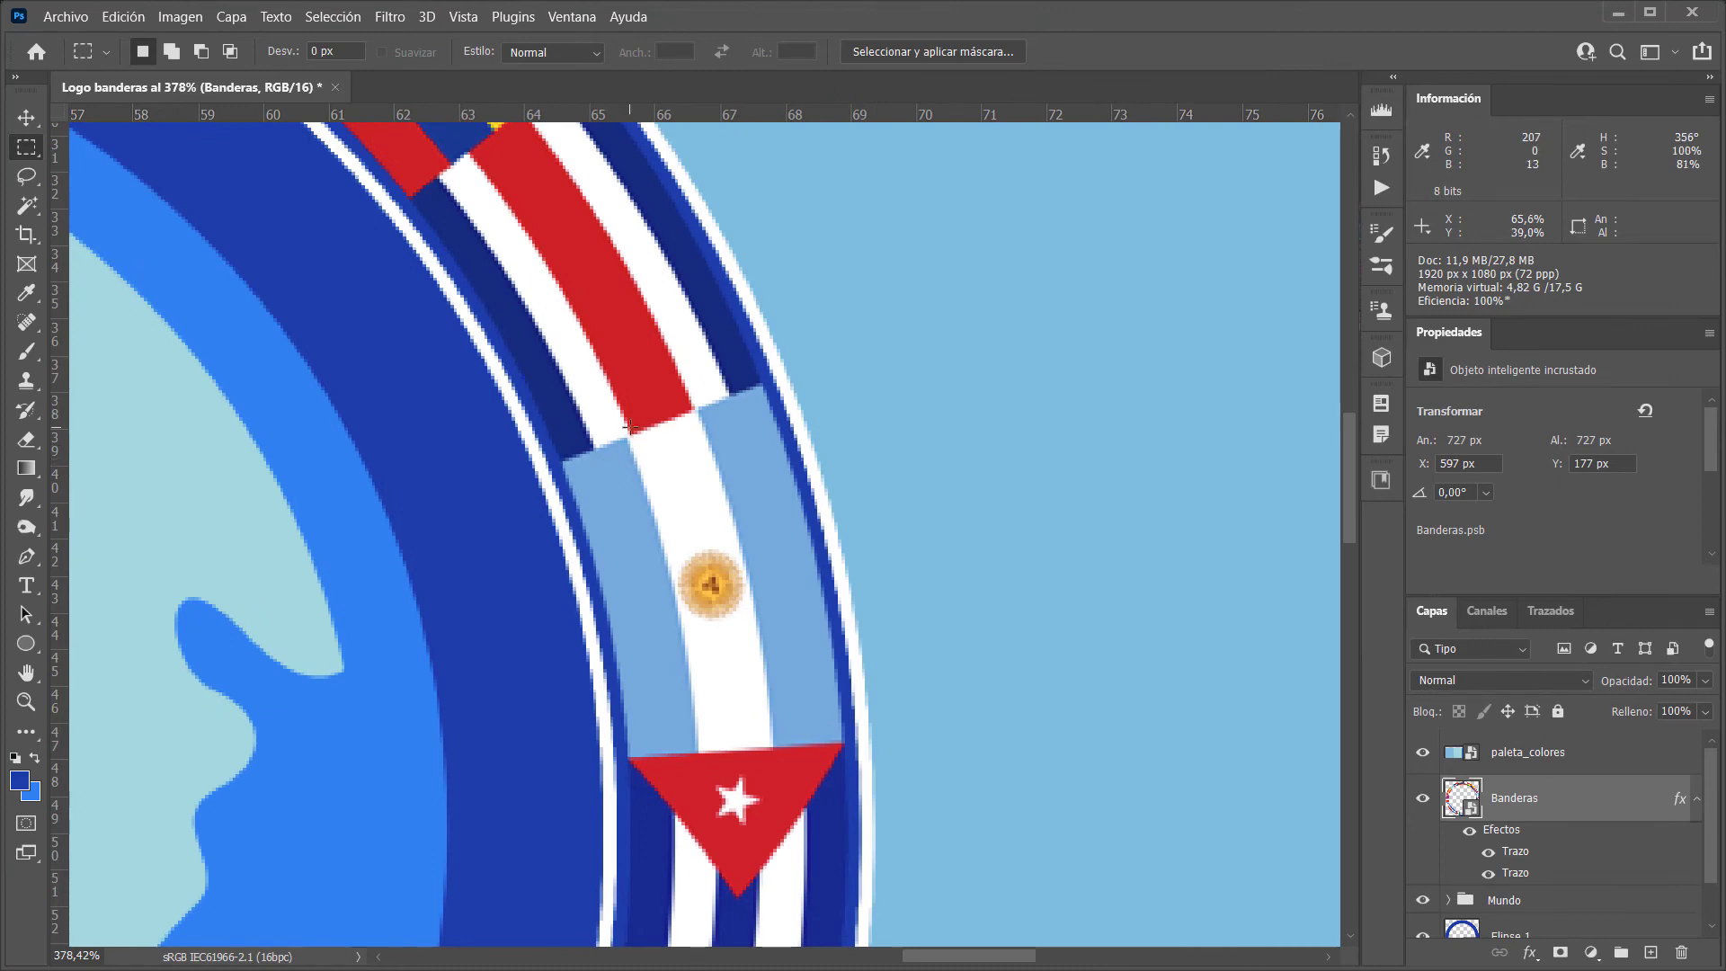
{"action": "scroll", "coordinate": [558, 605], "scroll_direction": "down", "scroll_amount": 1}
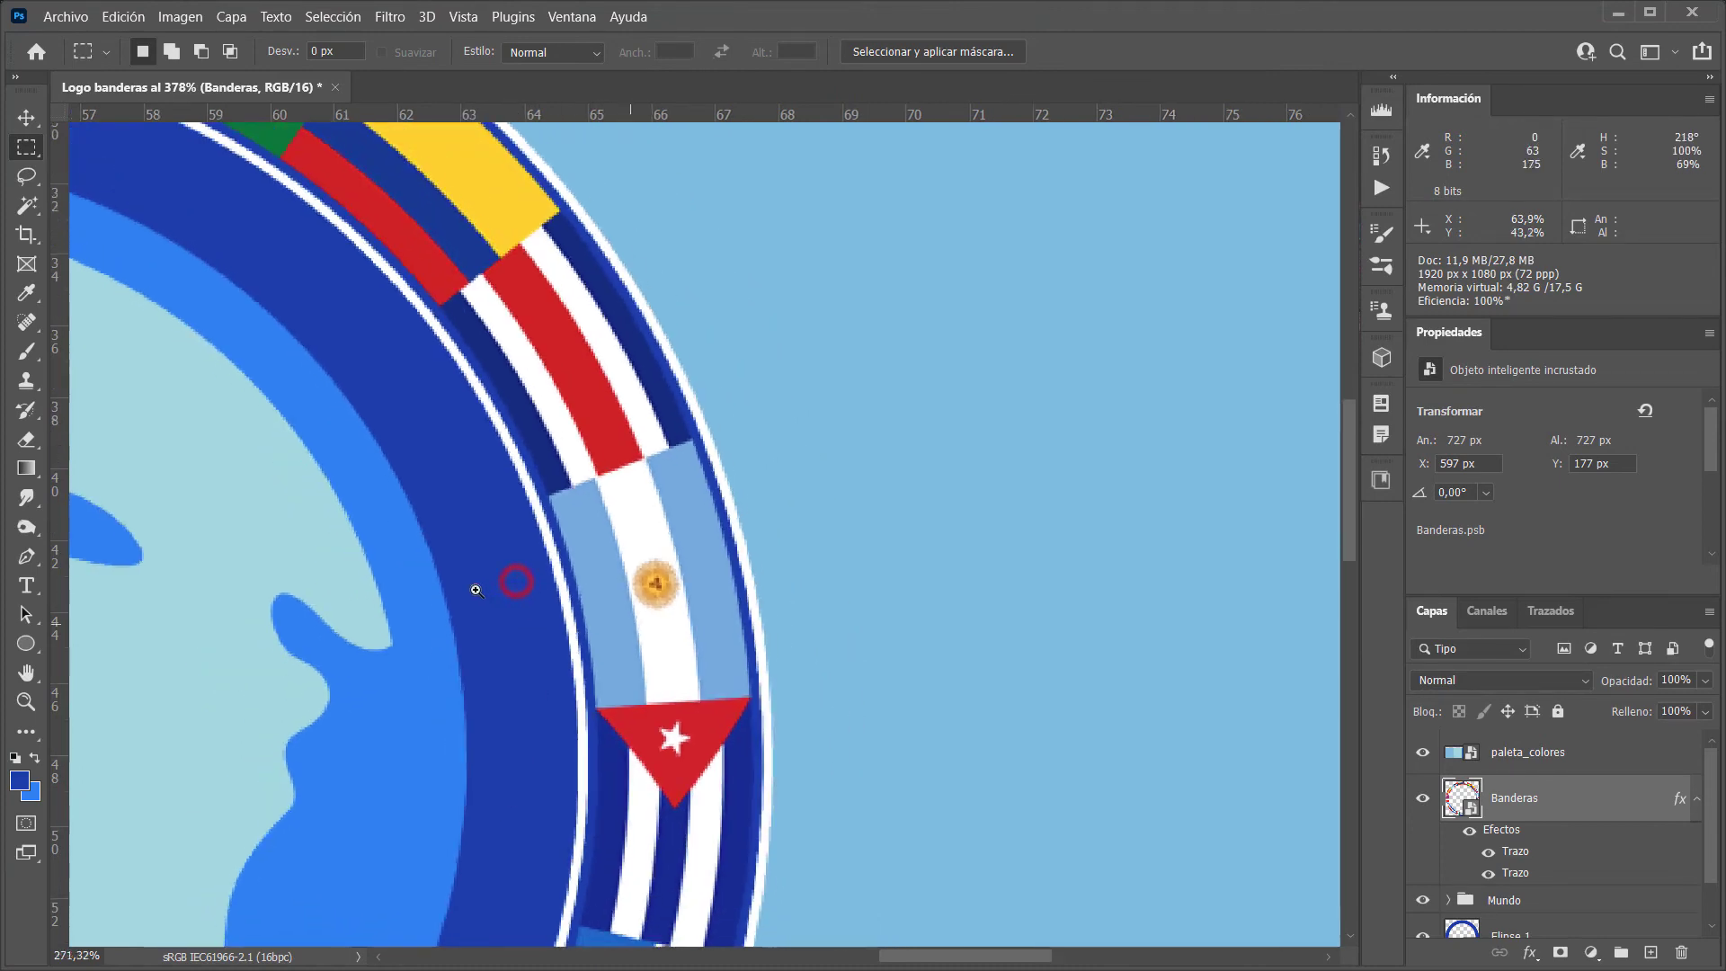
{"action": "scroll", "coordinate": [512, 585], "scroll_direction": "down", "scroll_amount": 1}
{"action": "left_click_drag", "start_coordinate": [354, 455], "coordinate": [922, 632]}
{"action": "scroll", "coordinate": [921, 632], "scroll_direction": "down", "scroll_amount": 1}
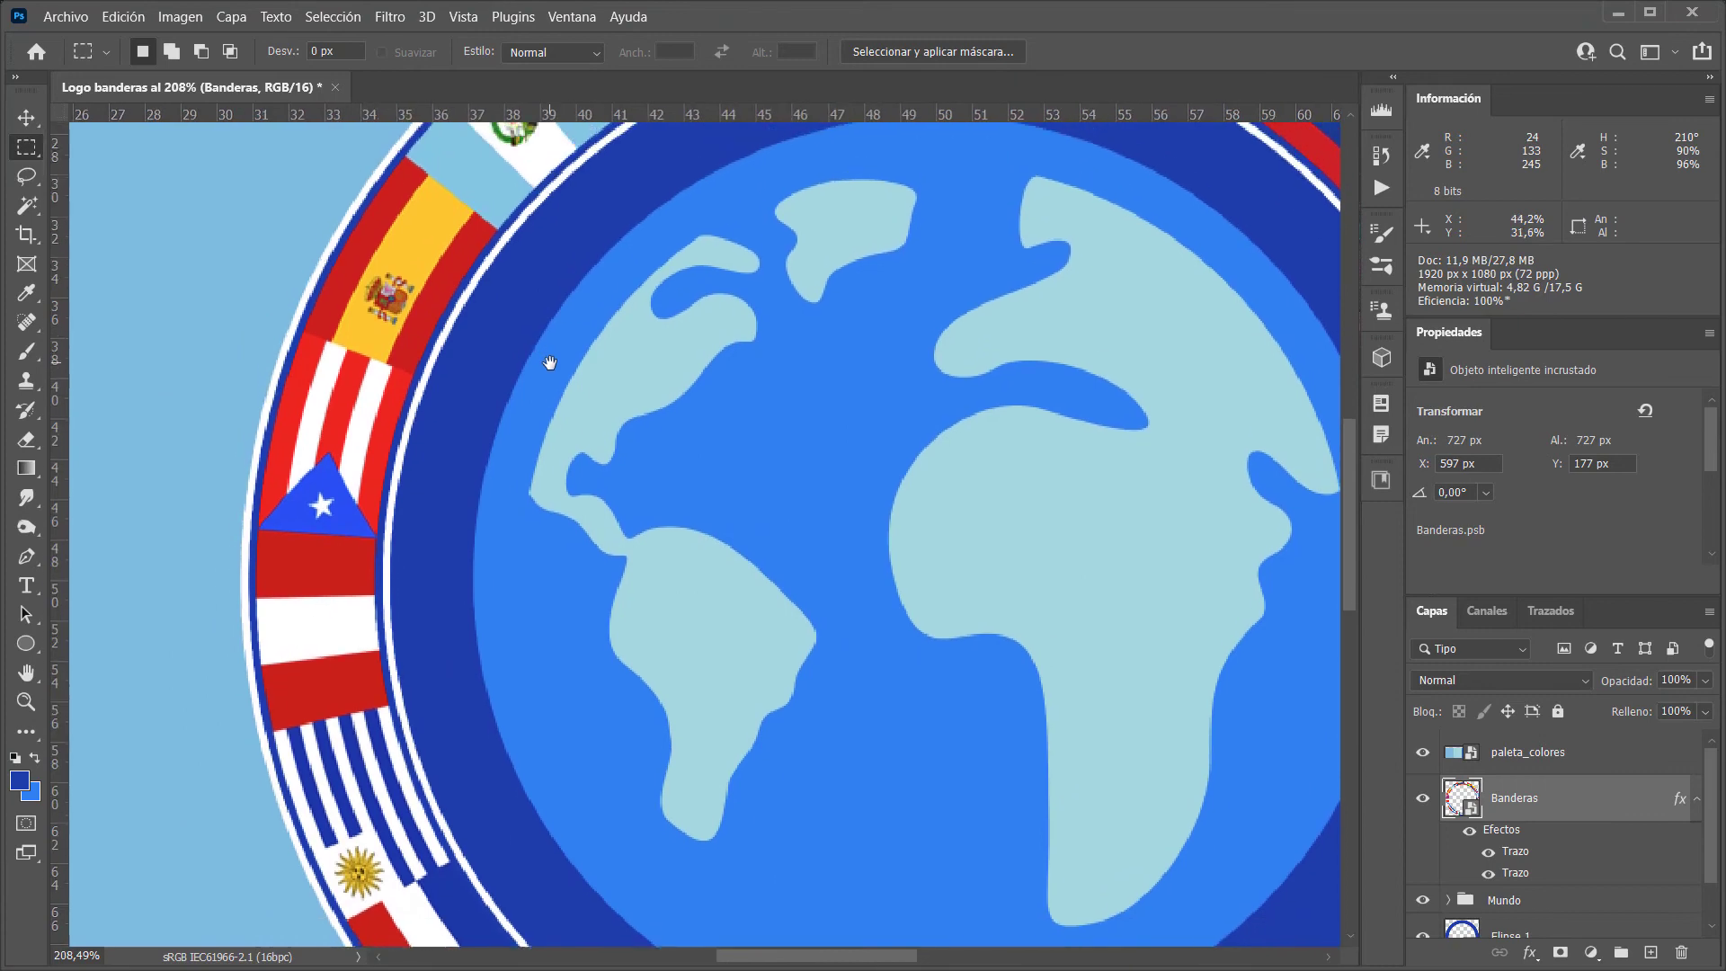
{"action": "scroll", "coordinate": [397, 617], "scroll_direction": "up", "scroll_amount": 3}
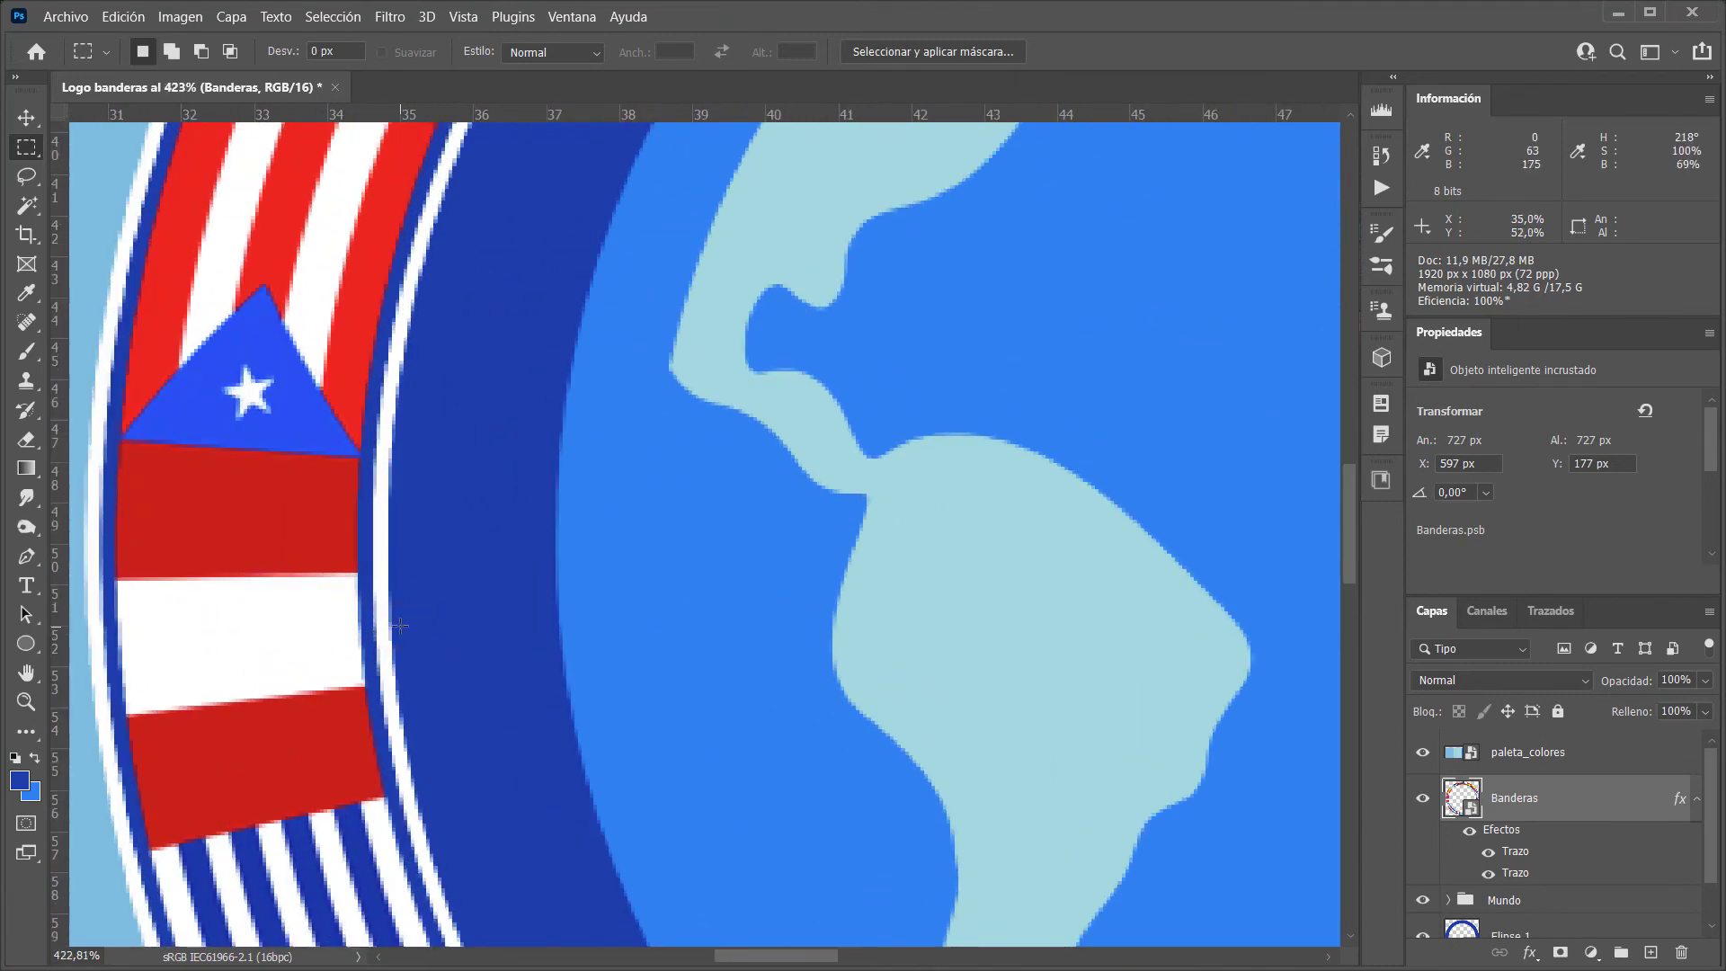
{"action": "key", "text": "ctrl+0"}
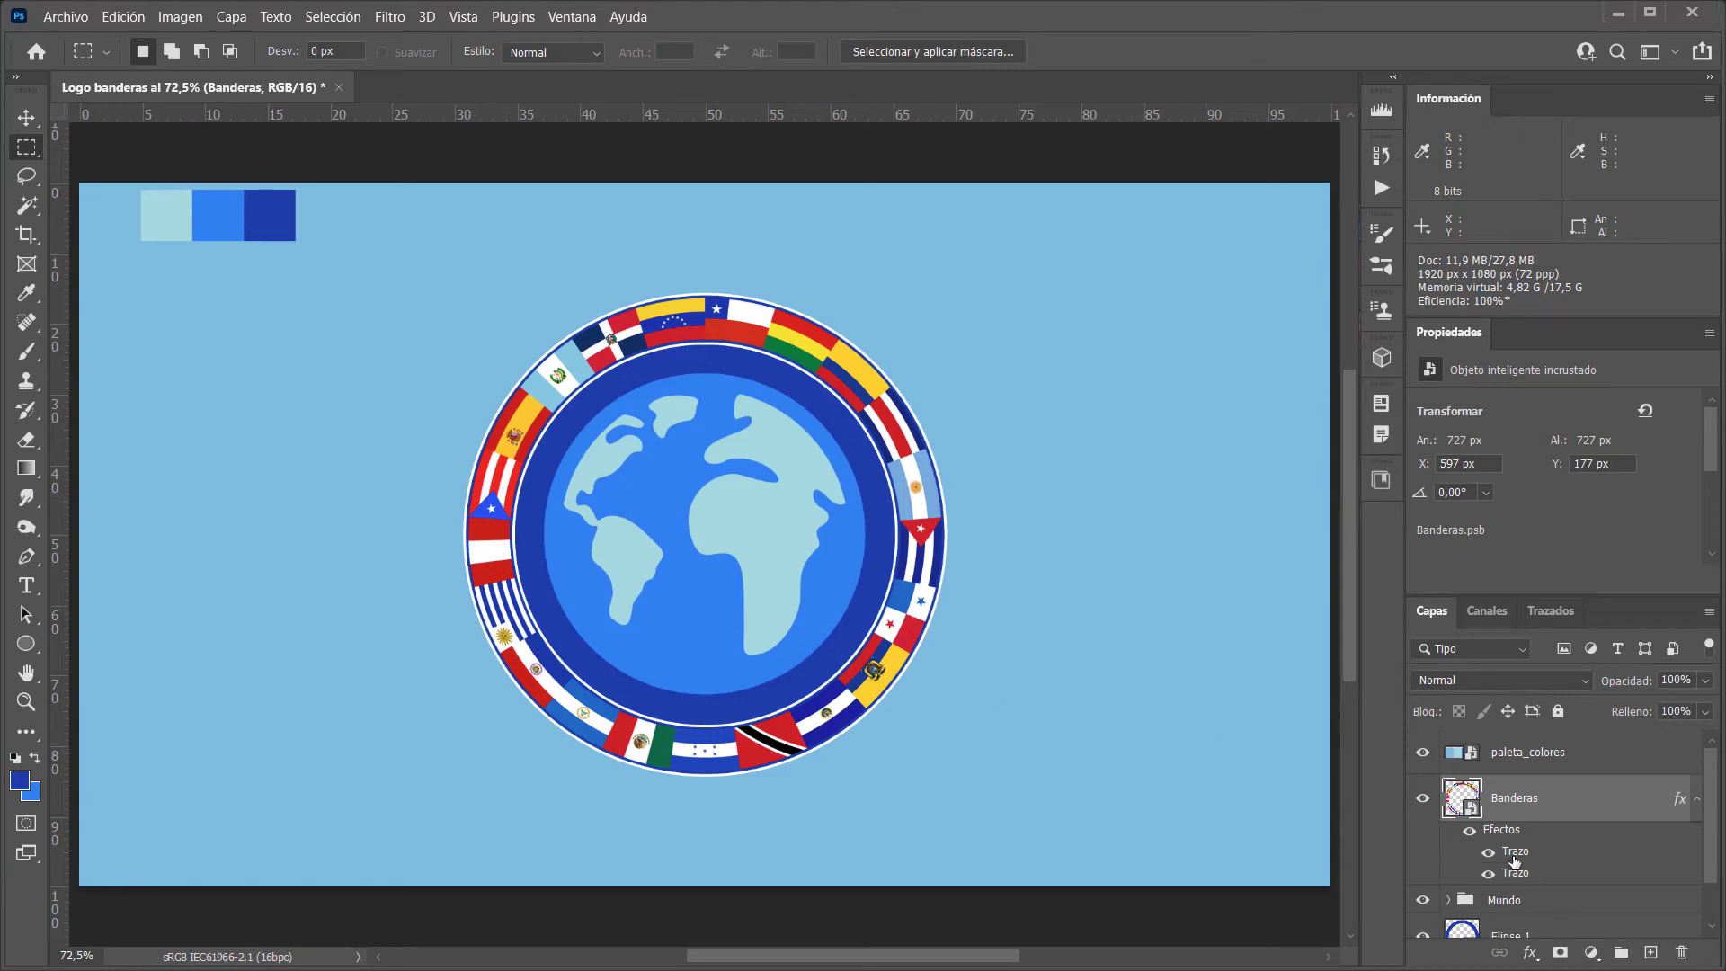
Keep the 8 px white stroke set to Outside alongside the 4 px blue stroke, and apply
{"action": "left_click_drag", "start_coordinate": [1514, 861], "coordinate": [1223, 738]}
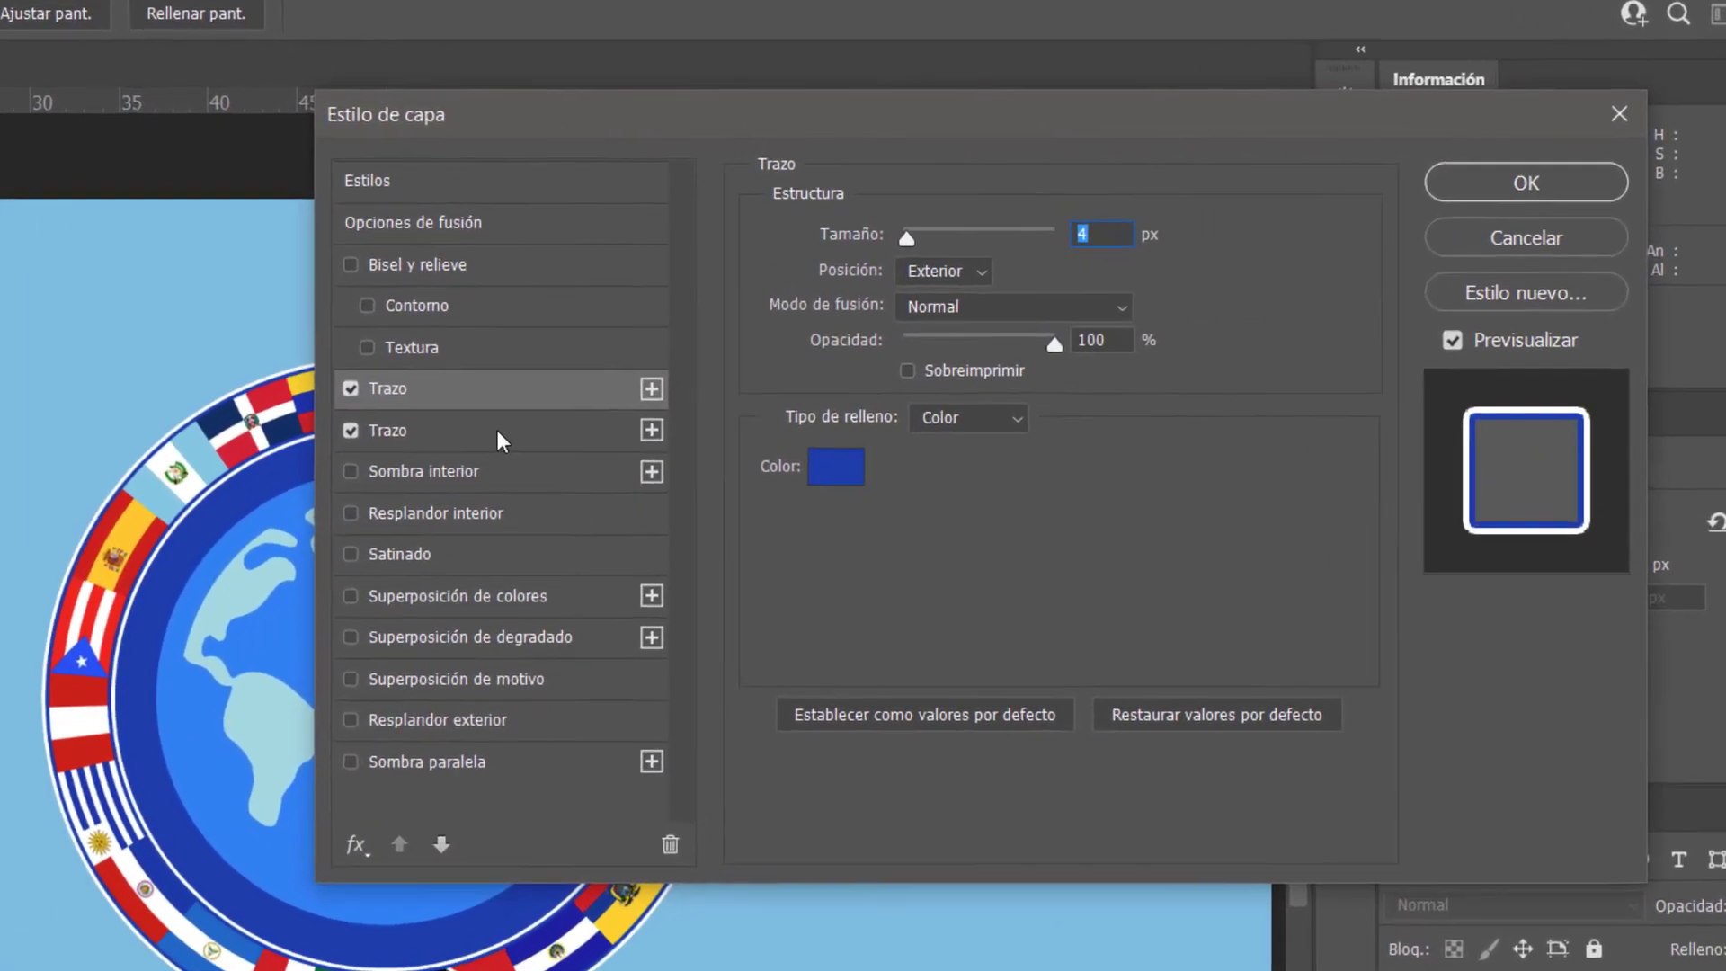
{"action": "left_click", "coordinate": [498, 430]}
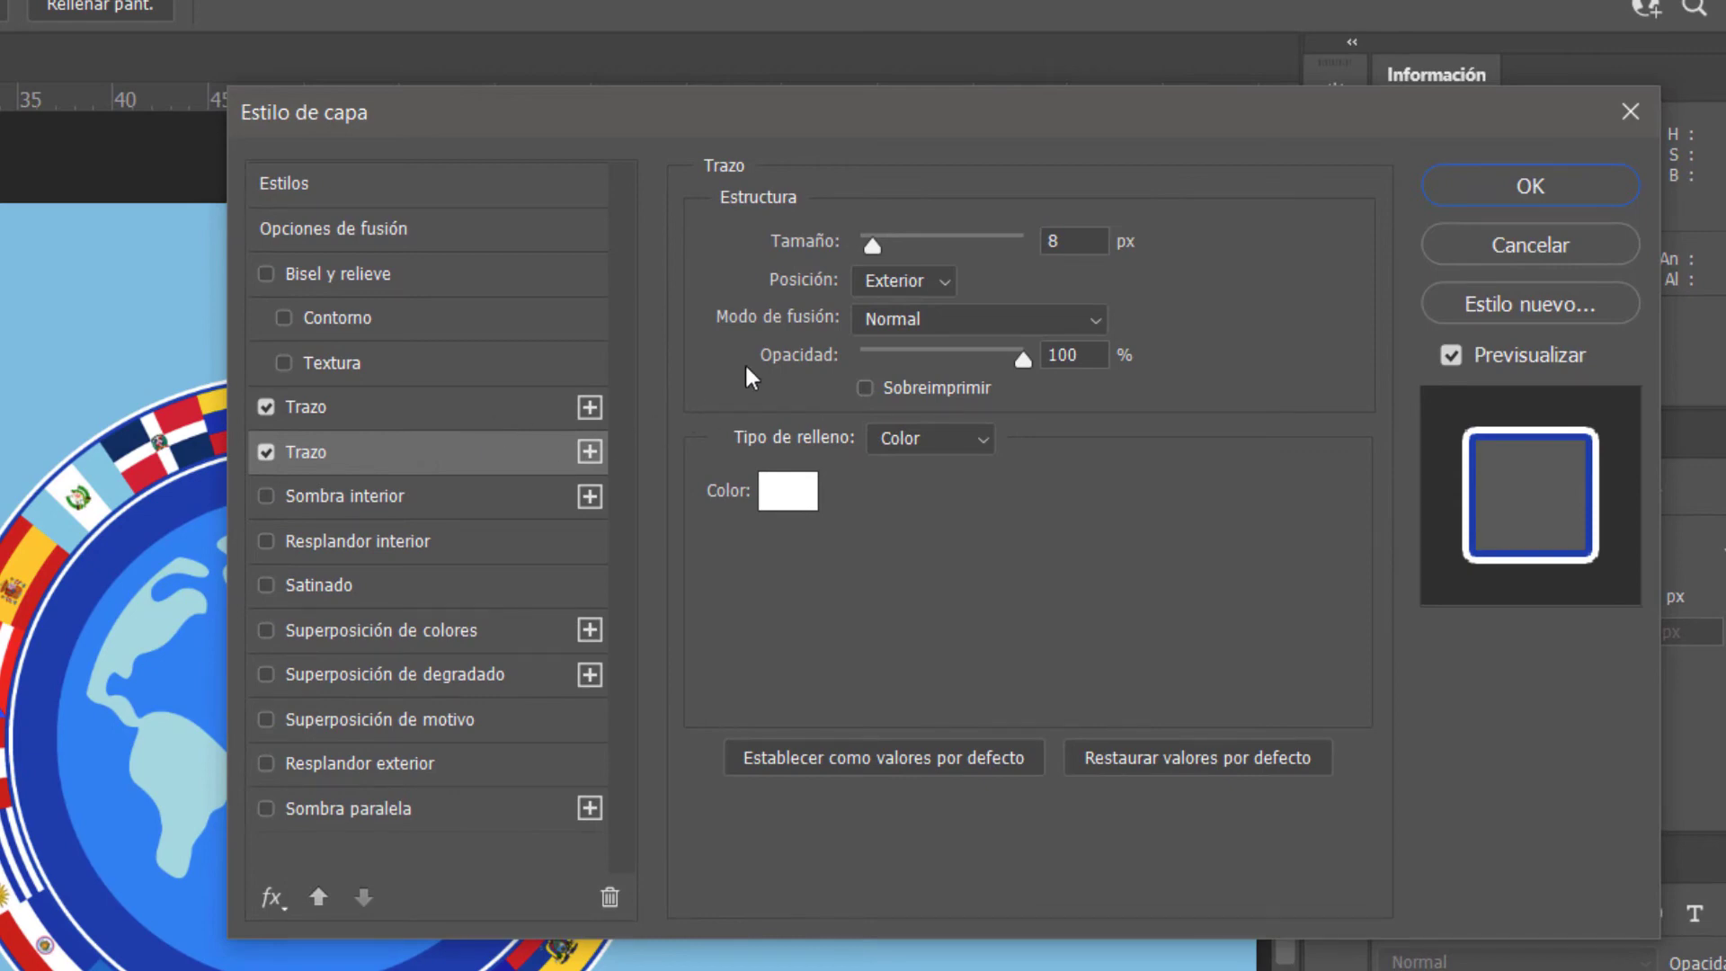
{"action": "left_click", "coordinate": [944, 284]}
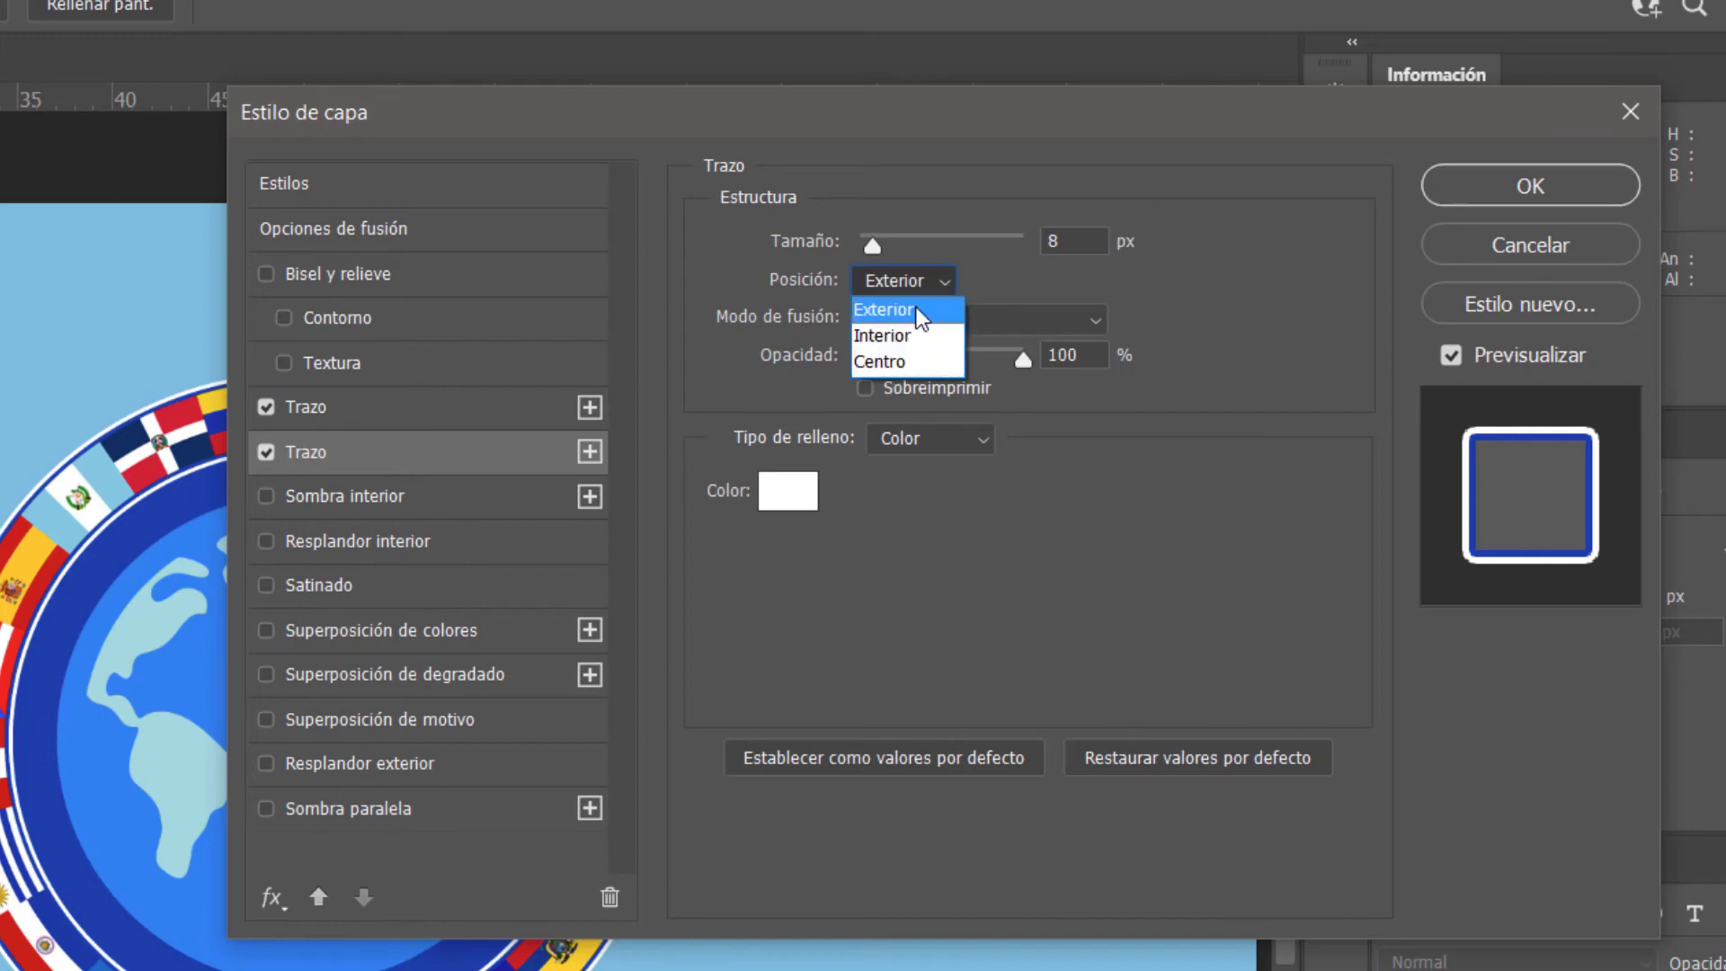
{"action": "left_click", "coordinate": [915, 311]}
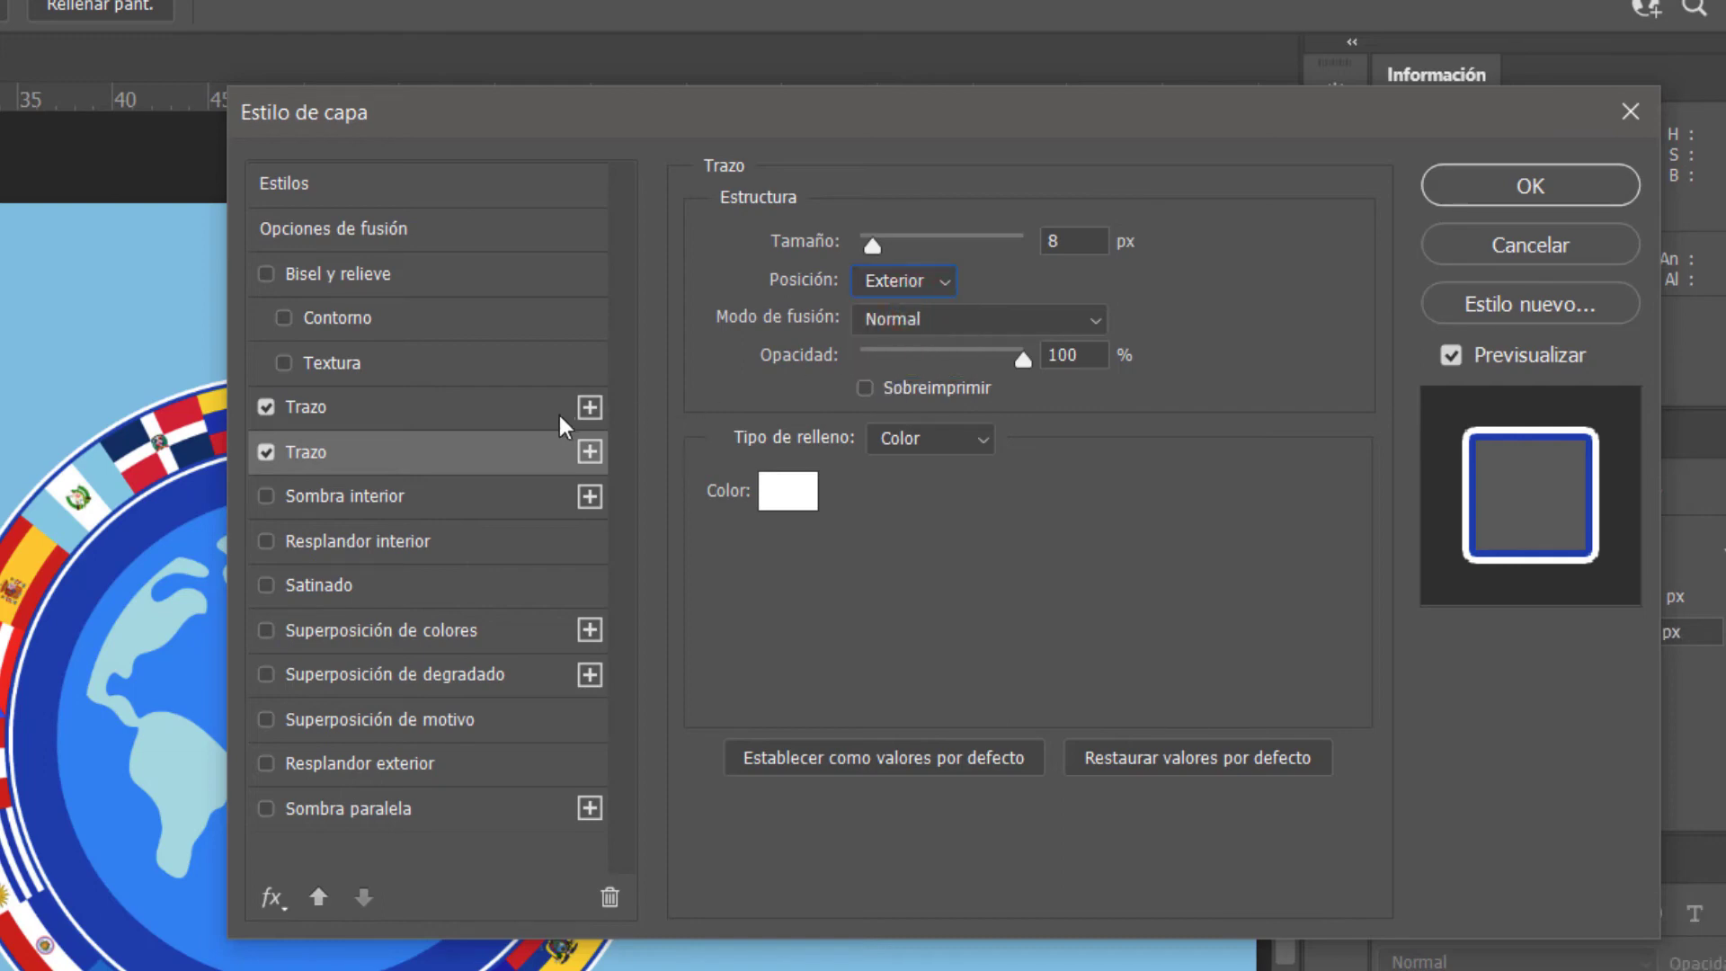
{"action": "left_click", "coordinate": [451, 410]}
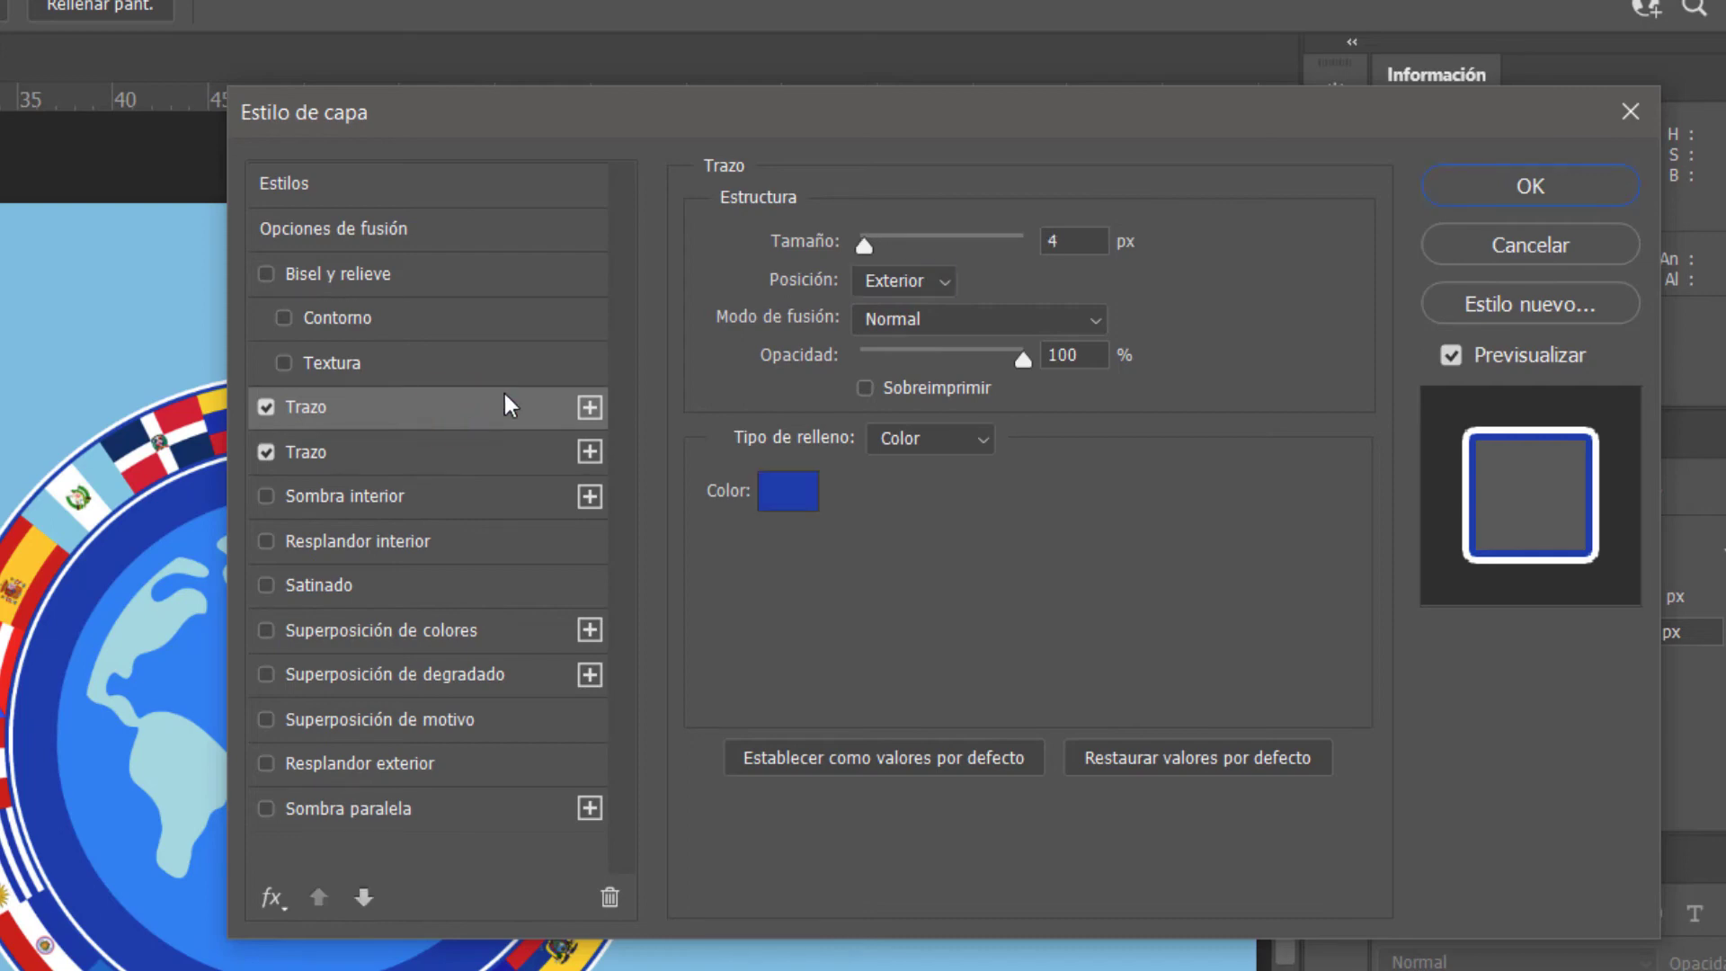
{"action": "left_click", "coordinate": [1489, 185]}
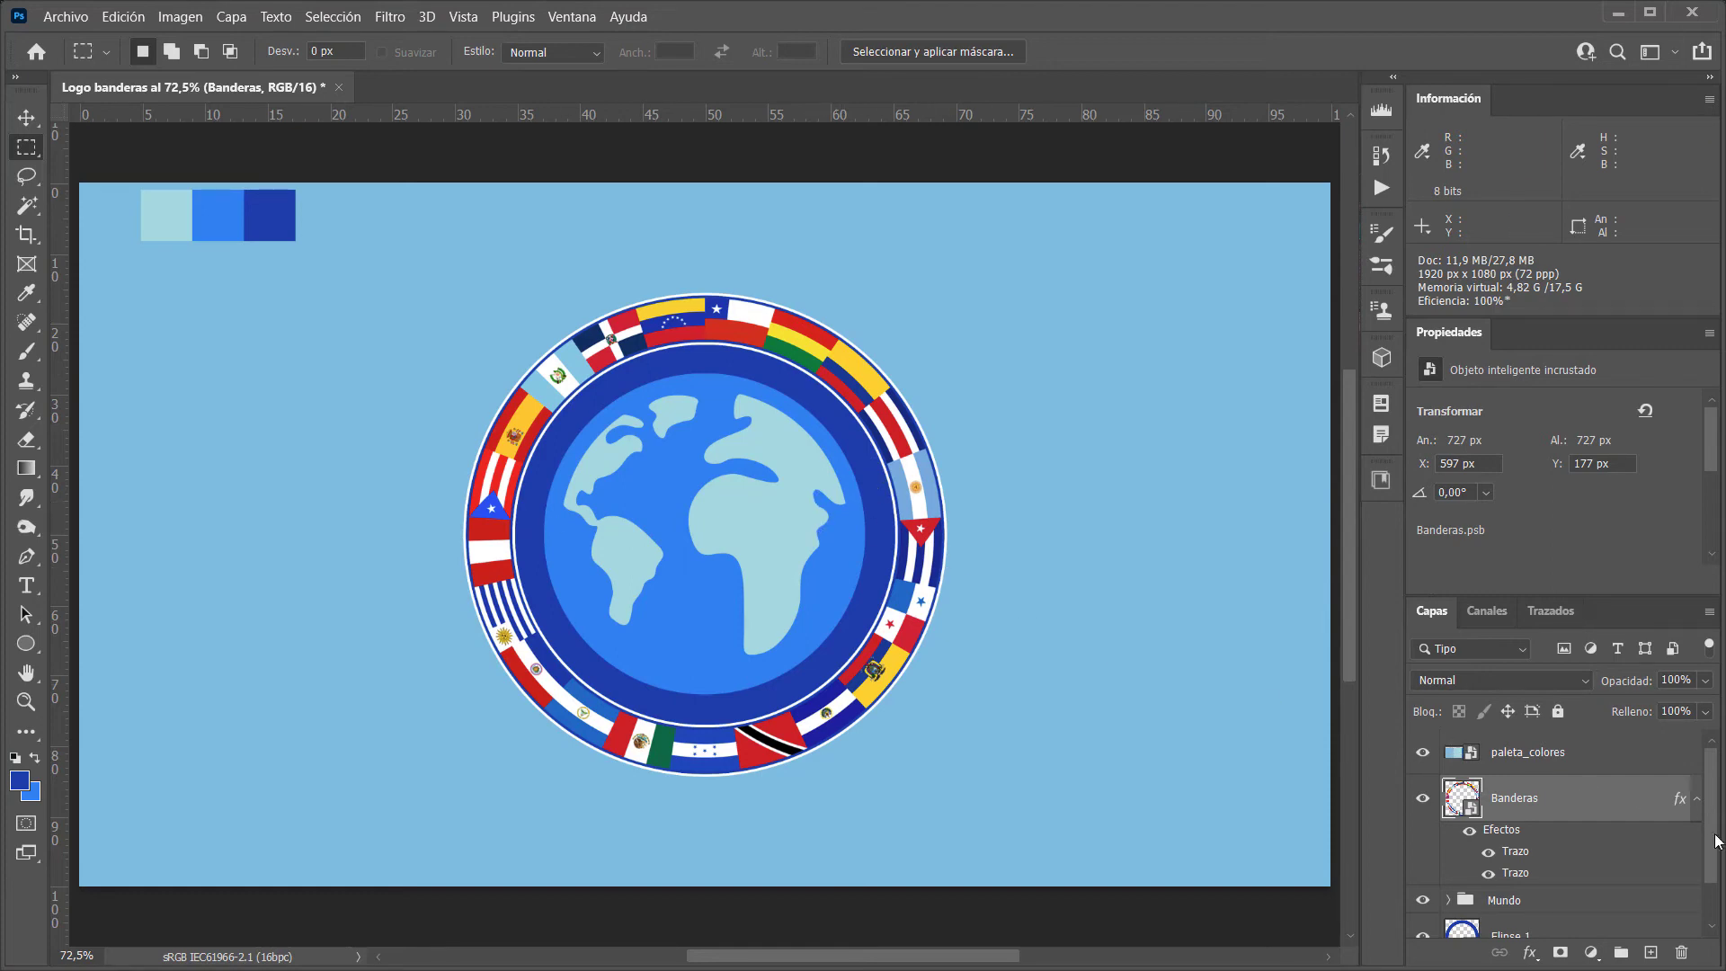
{"action": "scroll", "coordinate": [1715, 841], "scroll_direction": "down", "scroll_amount": 1}
{"action": "scroll", "coordinate": [1715, 844], "scroll_direction": "down", "scroll_amount": 1}
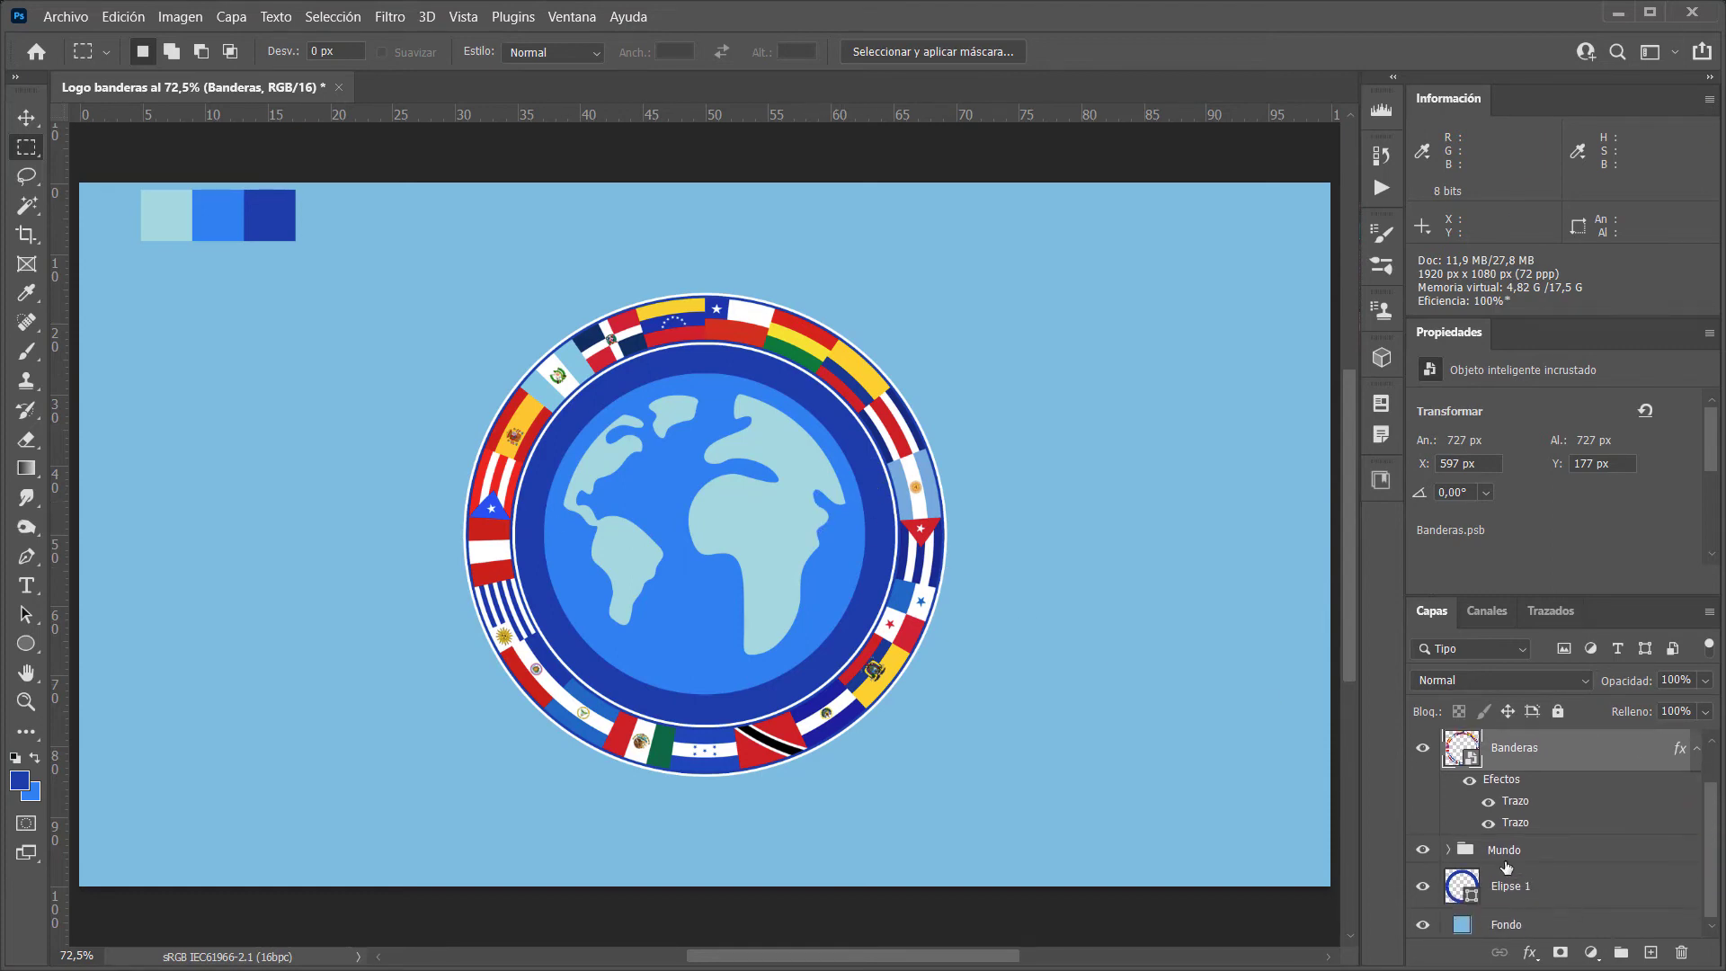
{"action": "left_click", "coordinate": [1500, 888]}
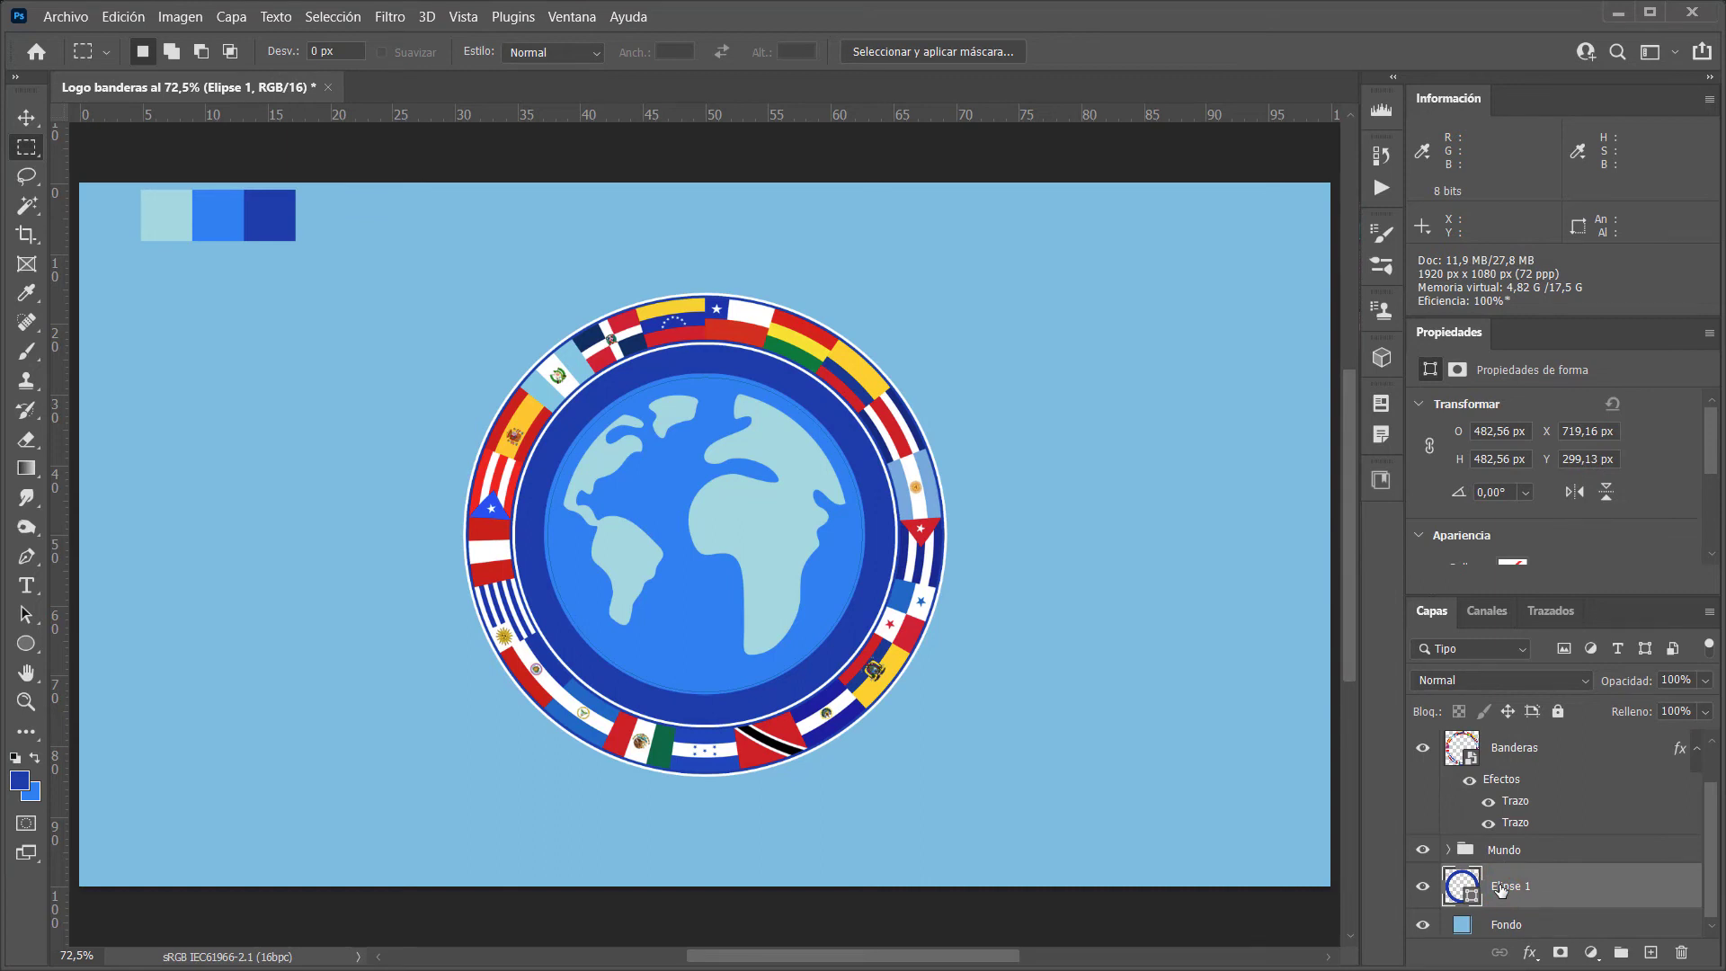
{"action": "key", "text": "ctrl+j"}
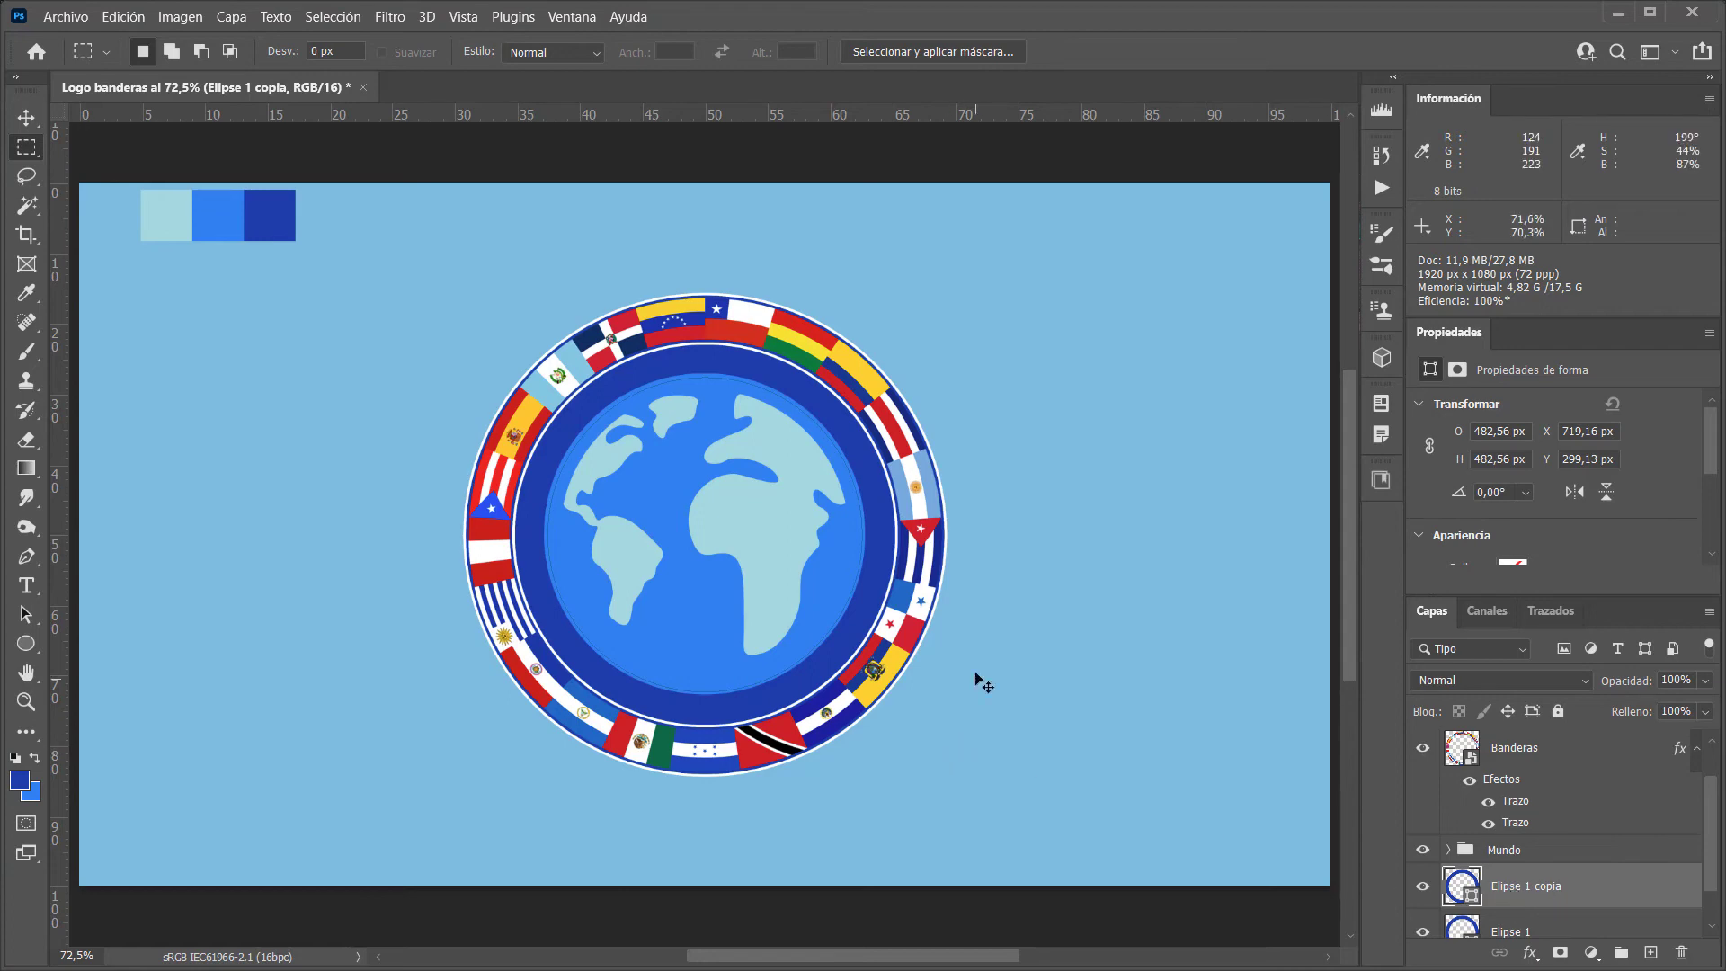
{"action": "key", "text": "ctrl+t"}
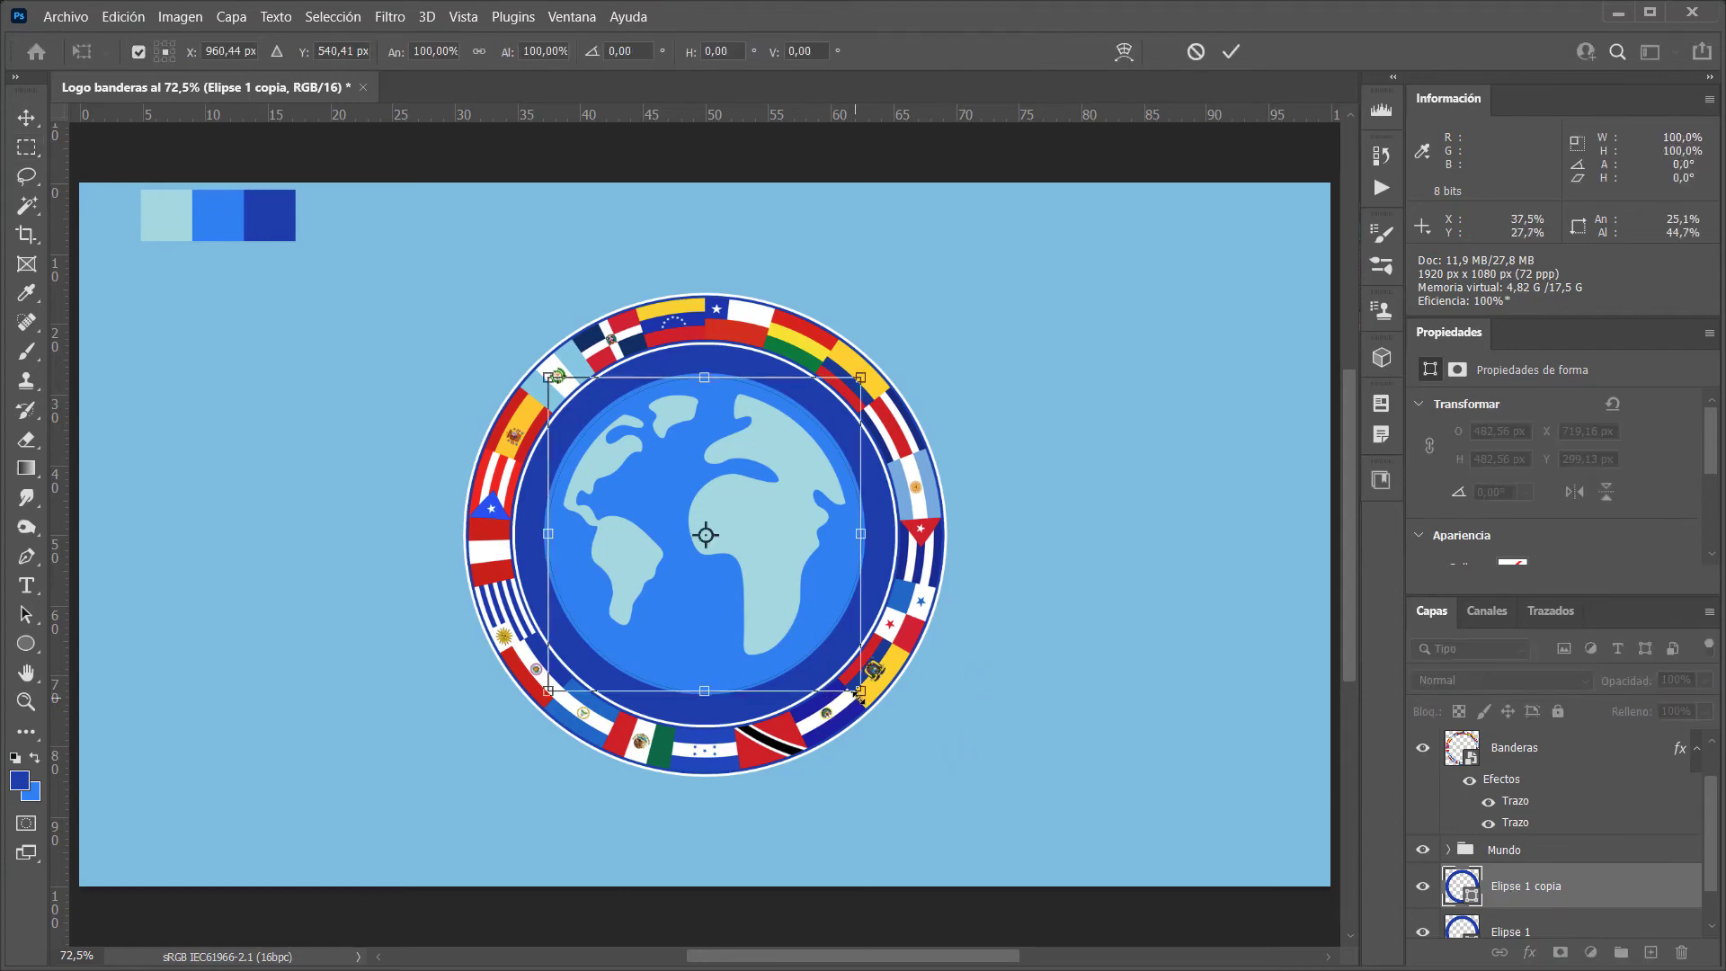
{"action": "mouse_move", "coordinate": [852, 687]}
{"action": "left_mouse_down"}
{"action": "mouse_move", "coordinate": [965, 802]}
{"action": "mouse_move", "coordinate": [940, 783]}
{"action": "left_mouse_up"}
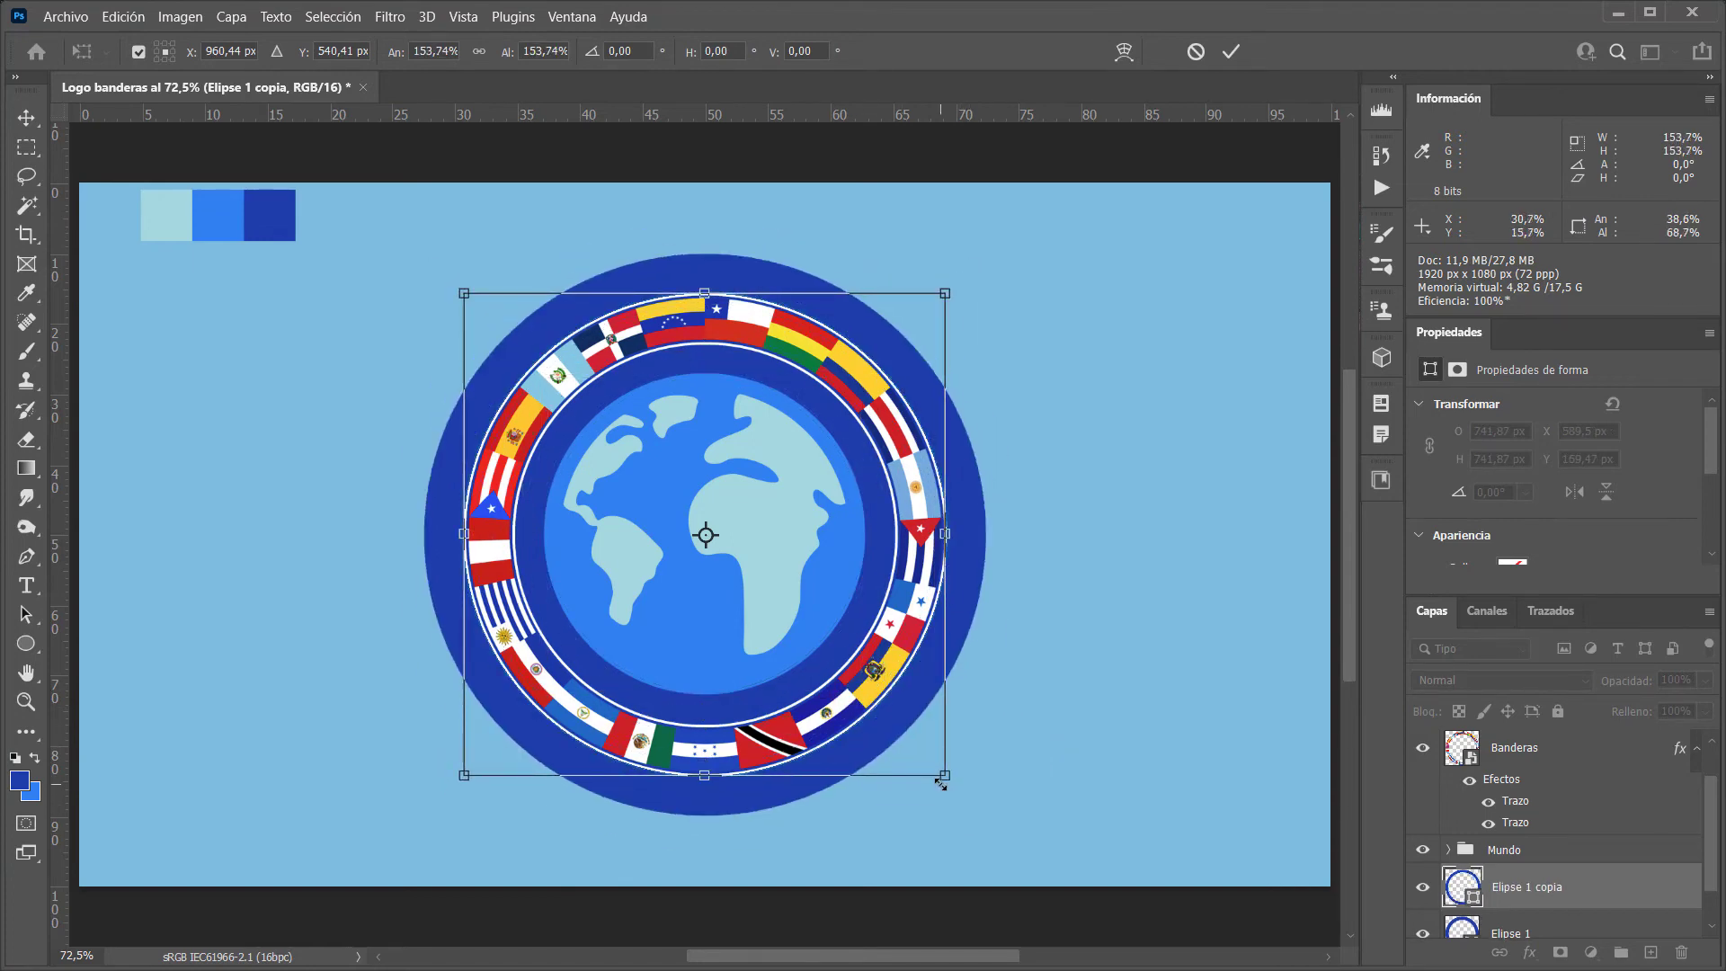
{"action": "key", "text": "Return"}
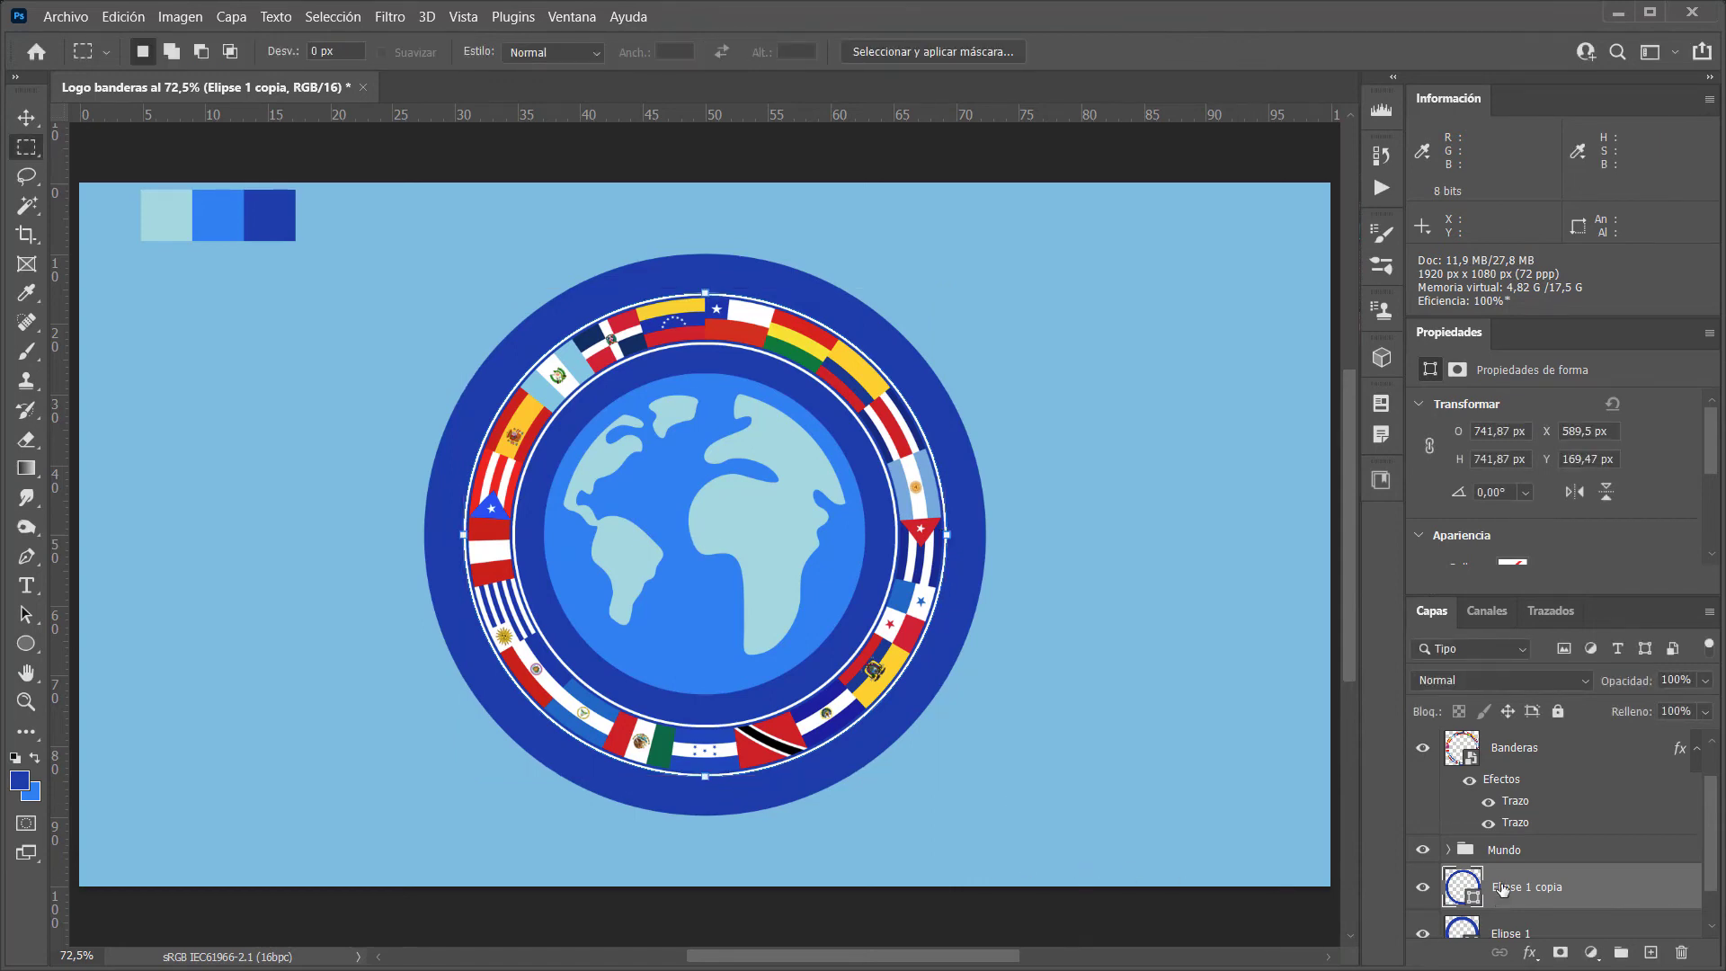
{"action": "left_click_drag", "start_coordinate": [1519, 886], "coordinate": [1680, 952]}
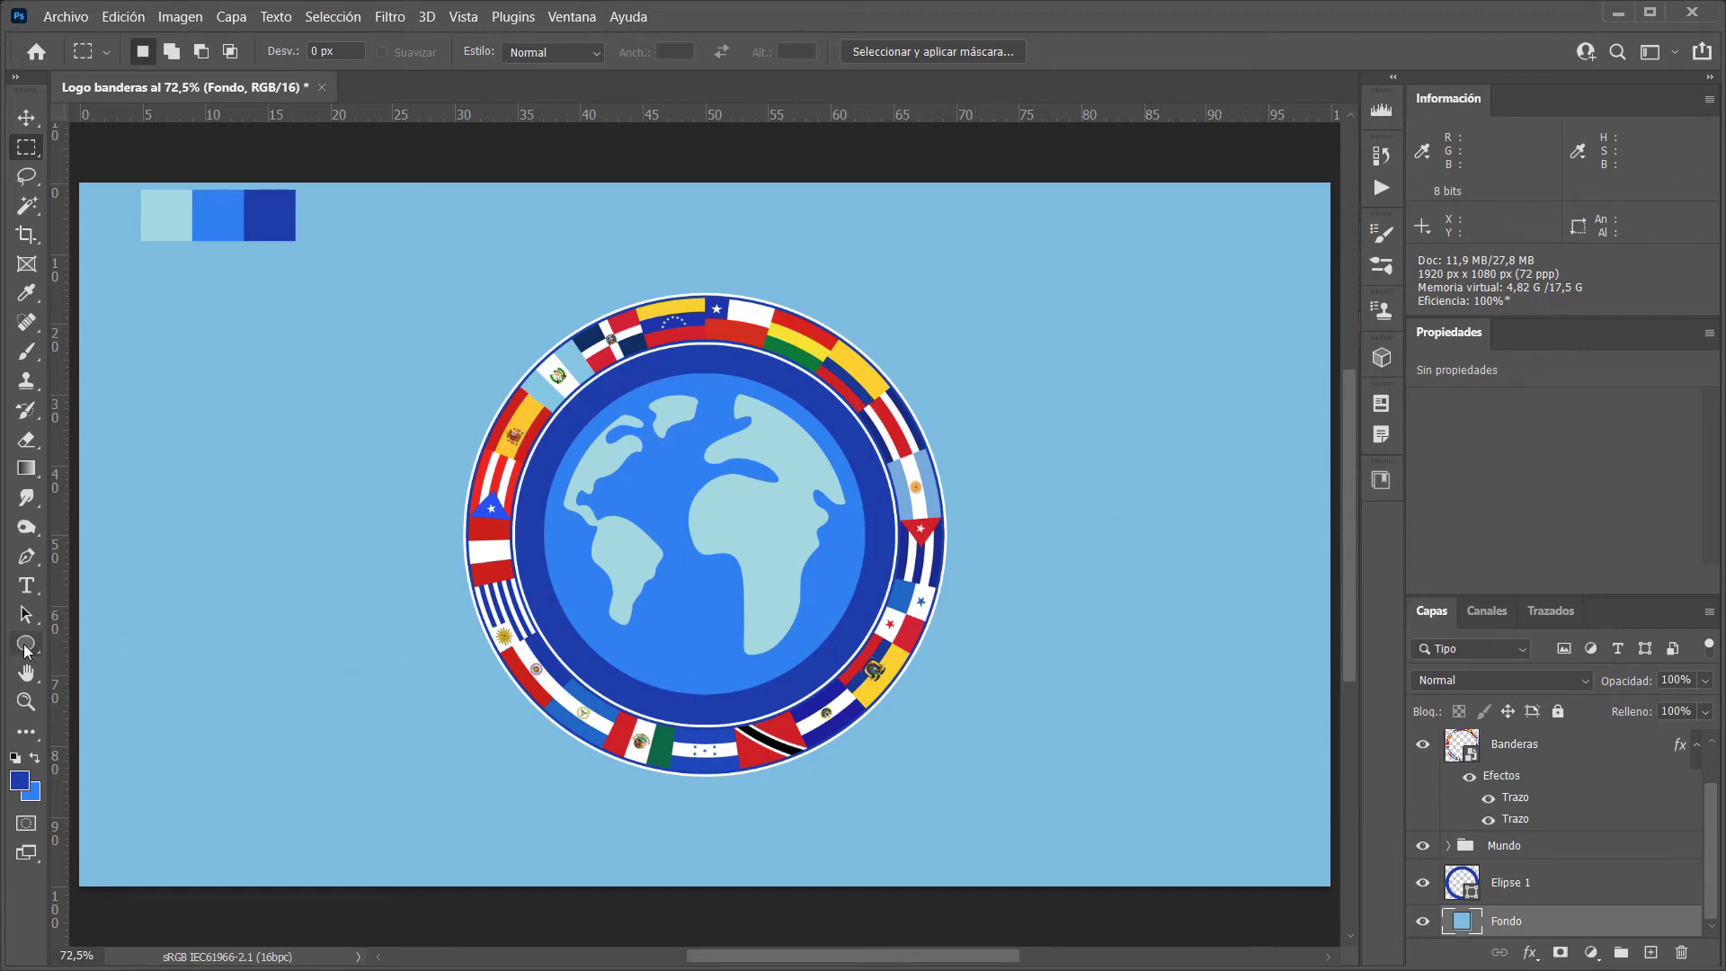
With the Polygon tool, draw a rough octagon around the flag ring, then delete it
{"action": "left_click", "coordinate": [26, 644]}
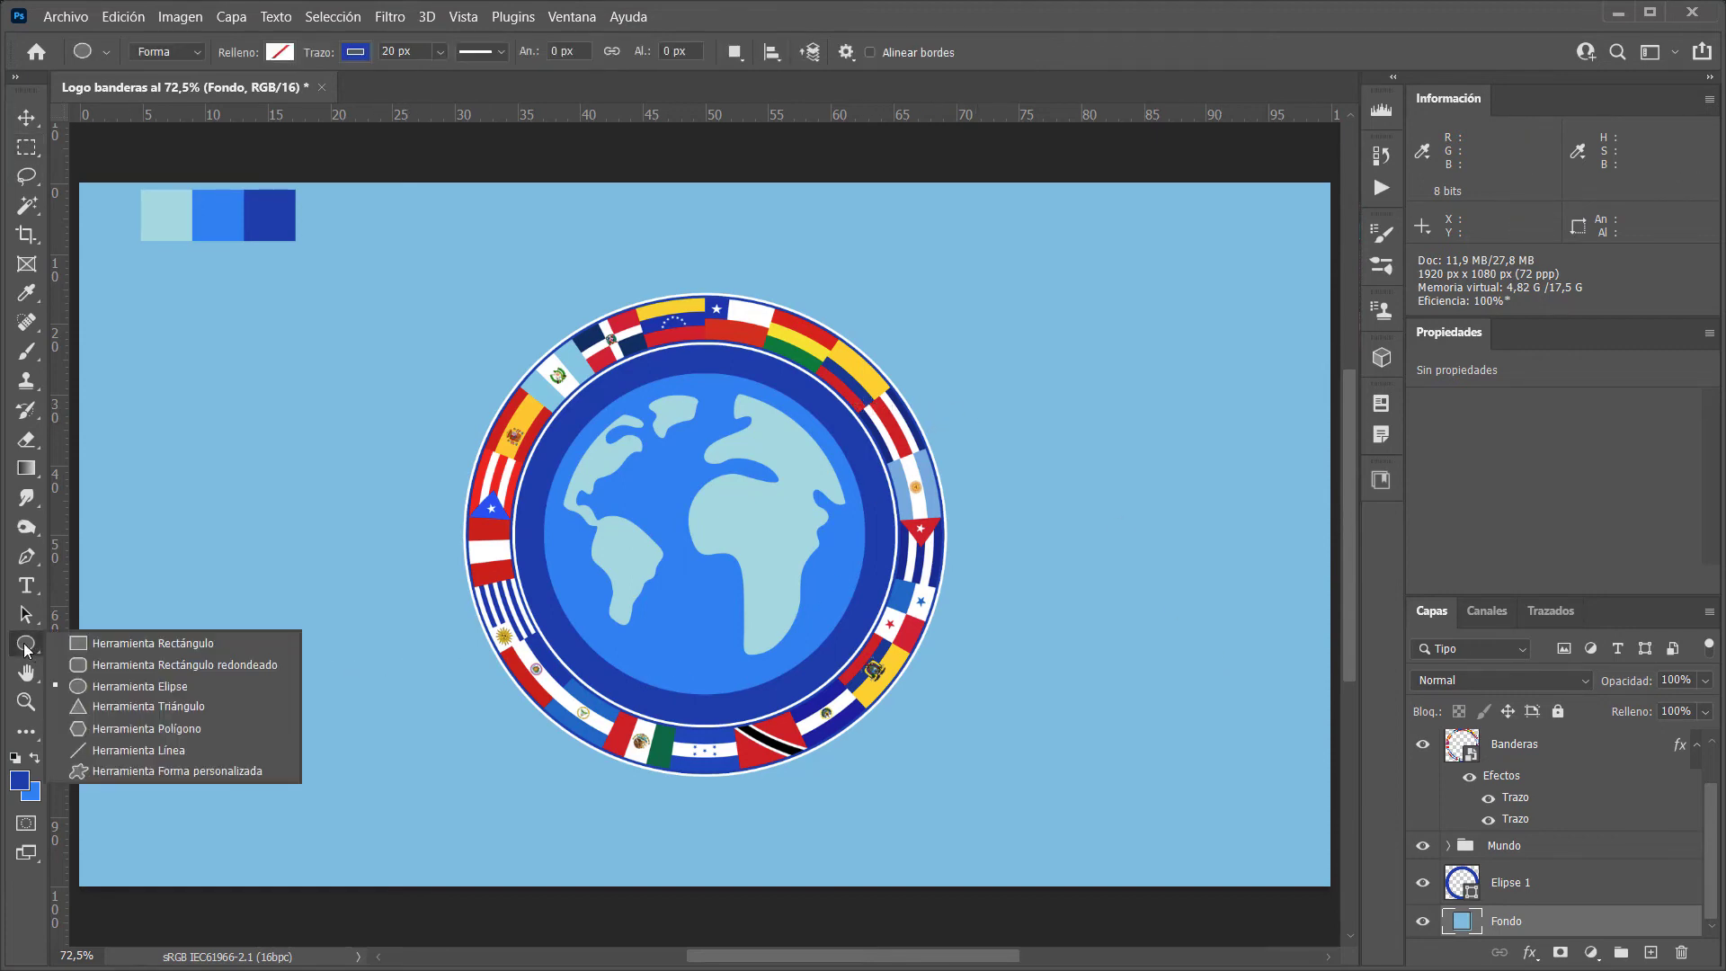
{"action": "left_click", "coordinate": [175, 729]}
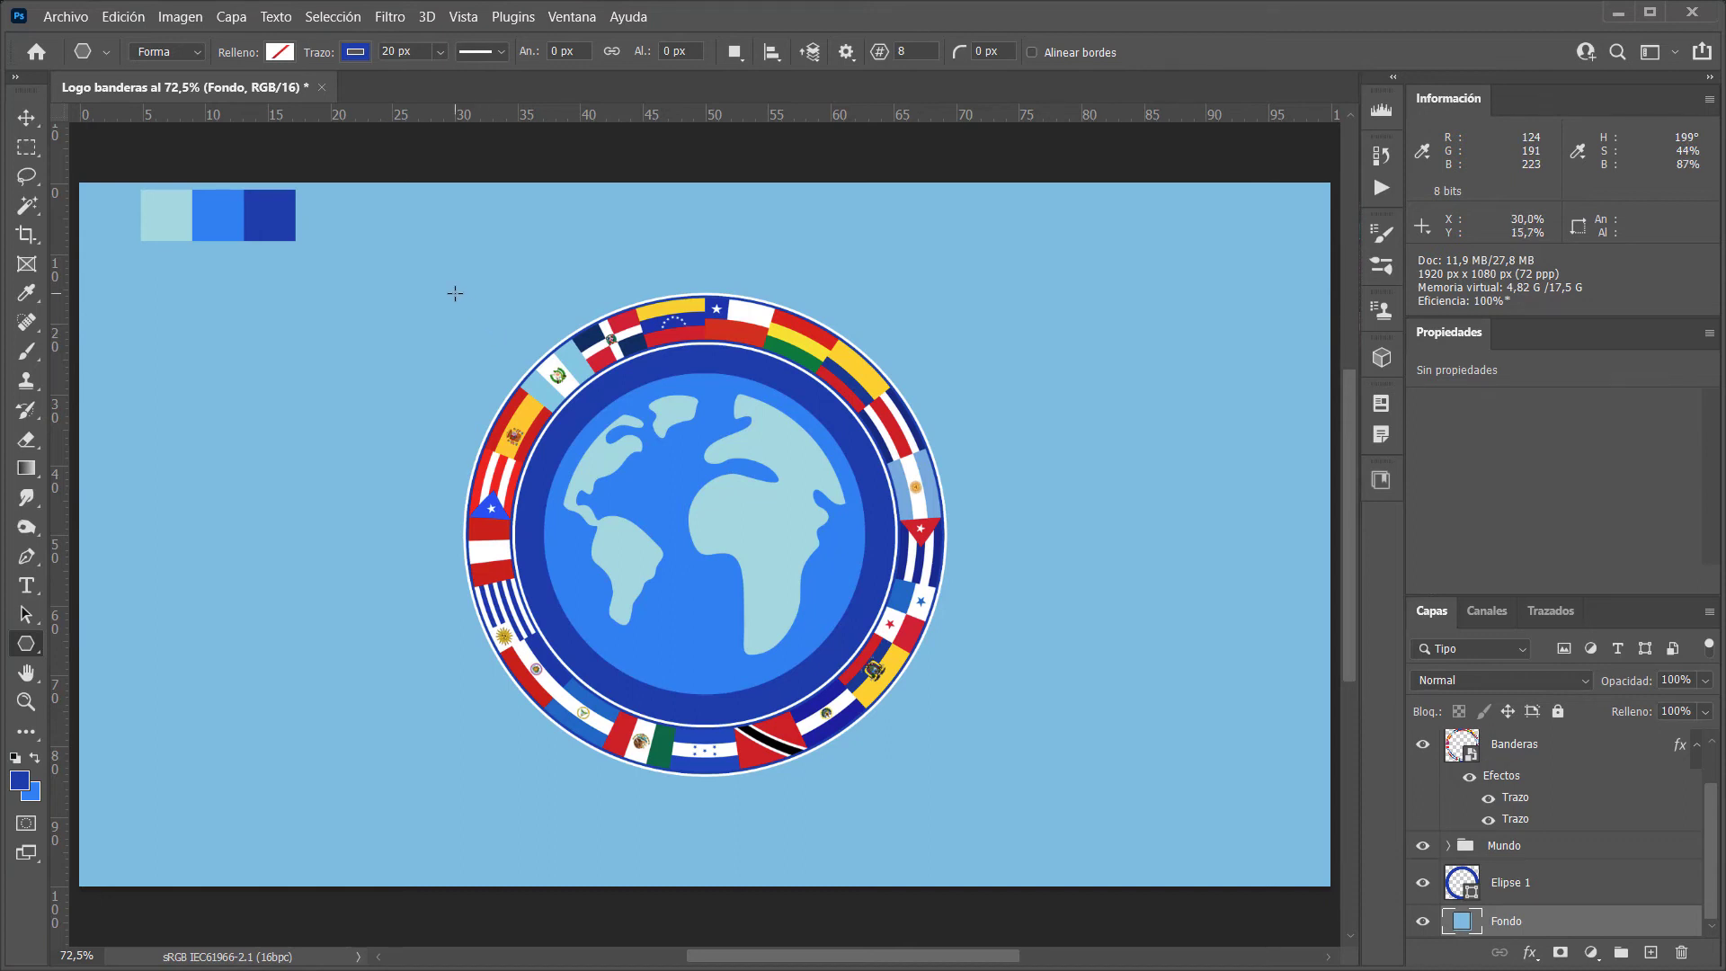
{"action": "left_click", "coordinate": [395, 252]}
{"action": "mouse_move", "coordinate": [395, 252]}
{"action": "left_mouse_down"}
{"action": "mouse_move", "coordinate": [507, 562]}
{"action": "mouse_move", "coordinate": [1114, 855]}
{"action": "left_mouse_up"}
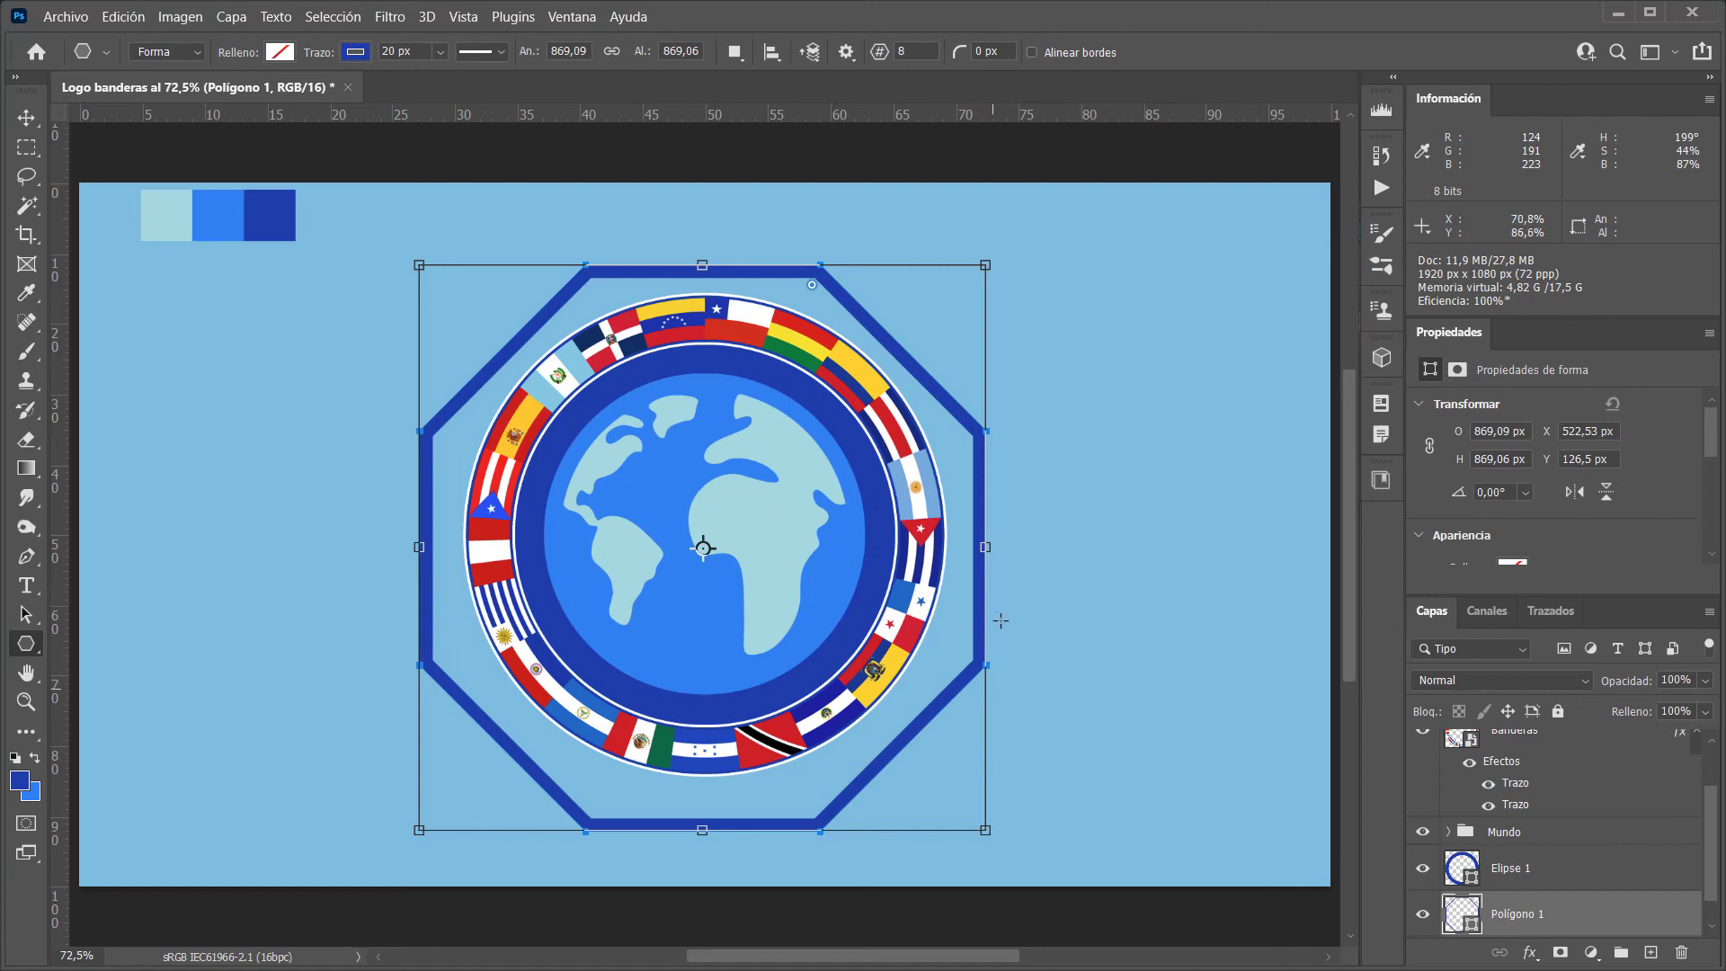
{"action": "left_click_drag", "start_coordinate": [985, 546], "coordinate": [834, 546]}
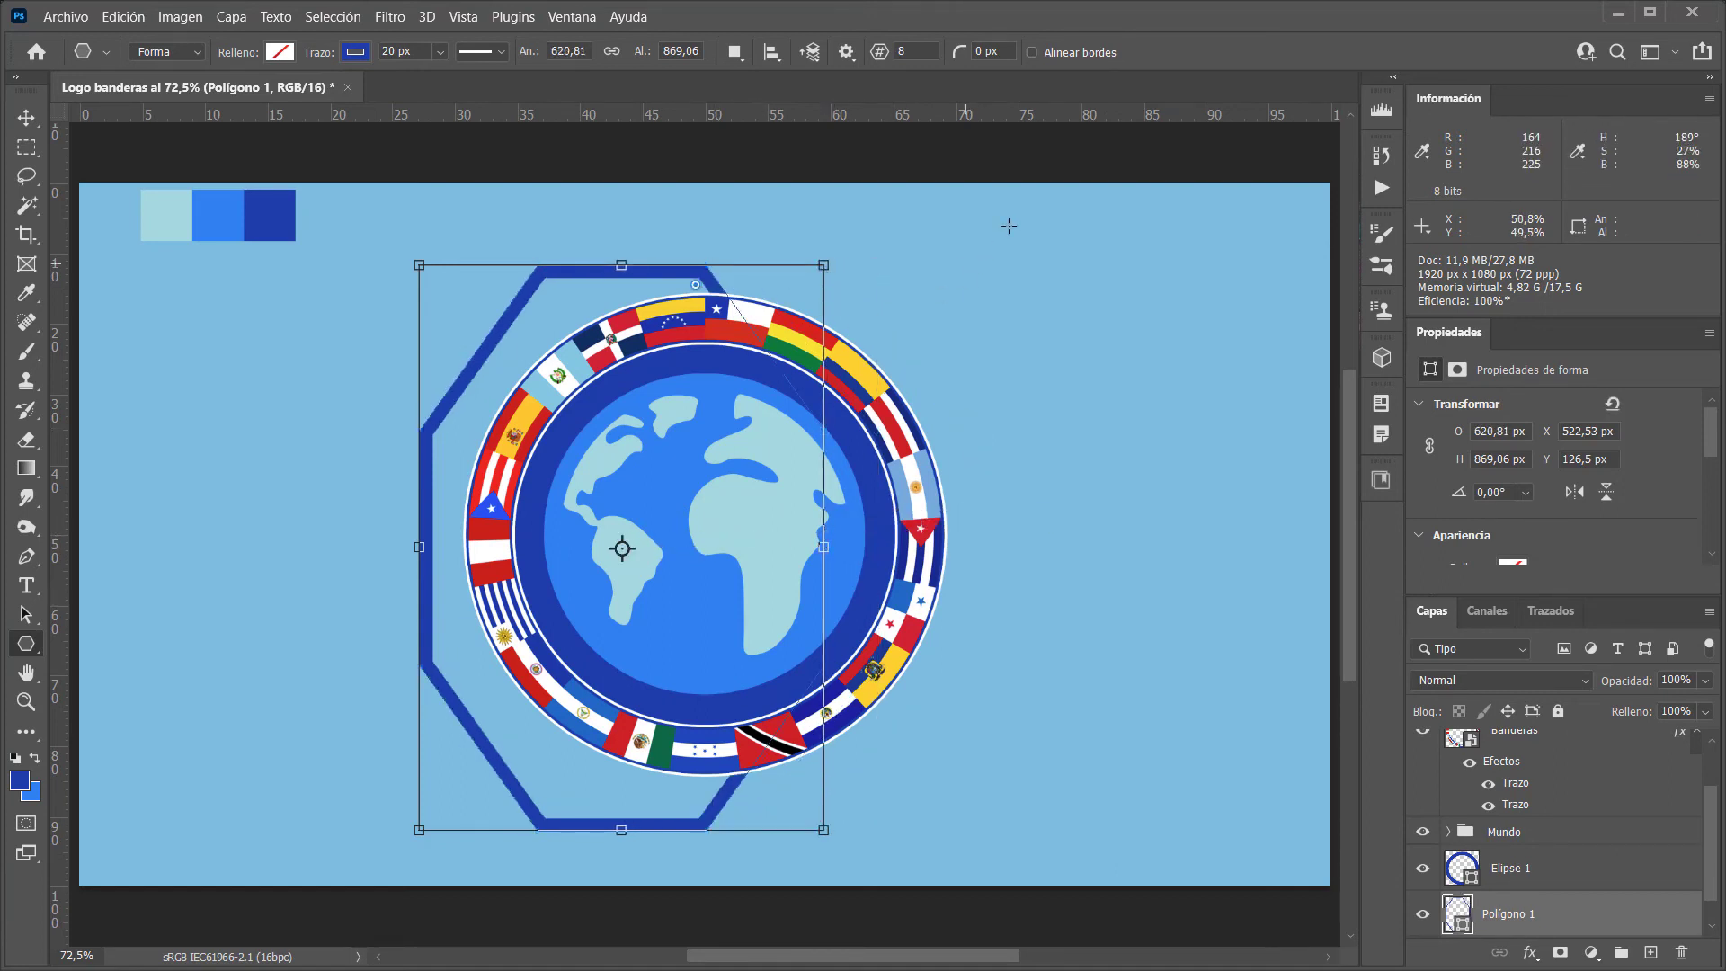
{"action": "mouse_move", "coordinate": [1515, 910]}
{"action": "left_mouse_down"}
{"action": "mouse_move", "coordinate": [1651, 923]}
{"action": "mouse_move", "coordinate": [1681, 952]}
{"action": "left_mouse_up"}
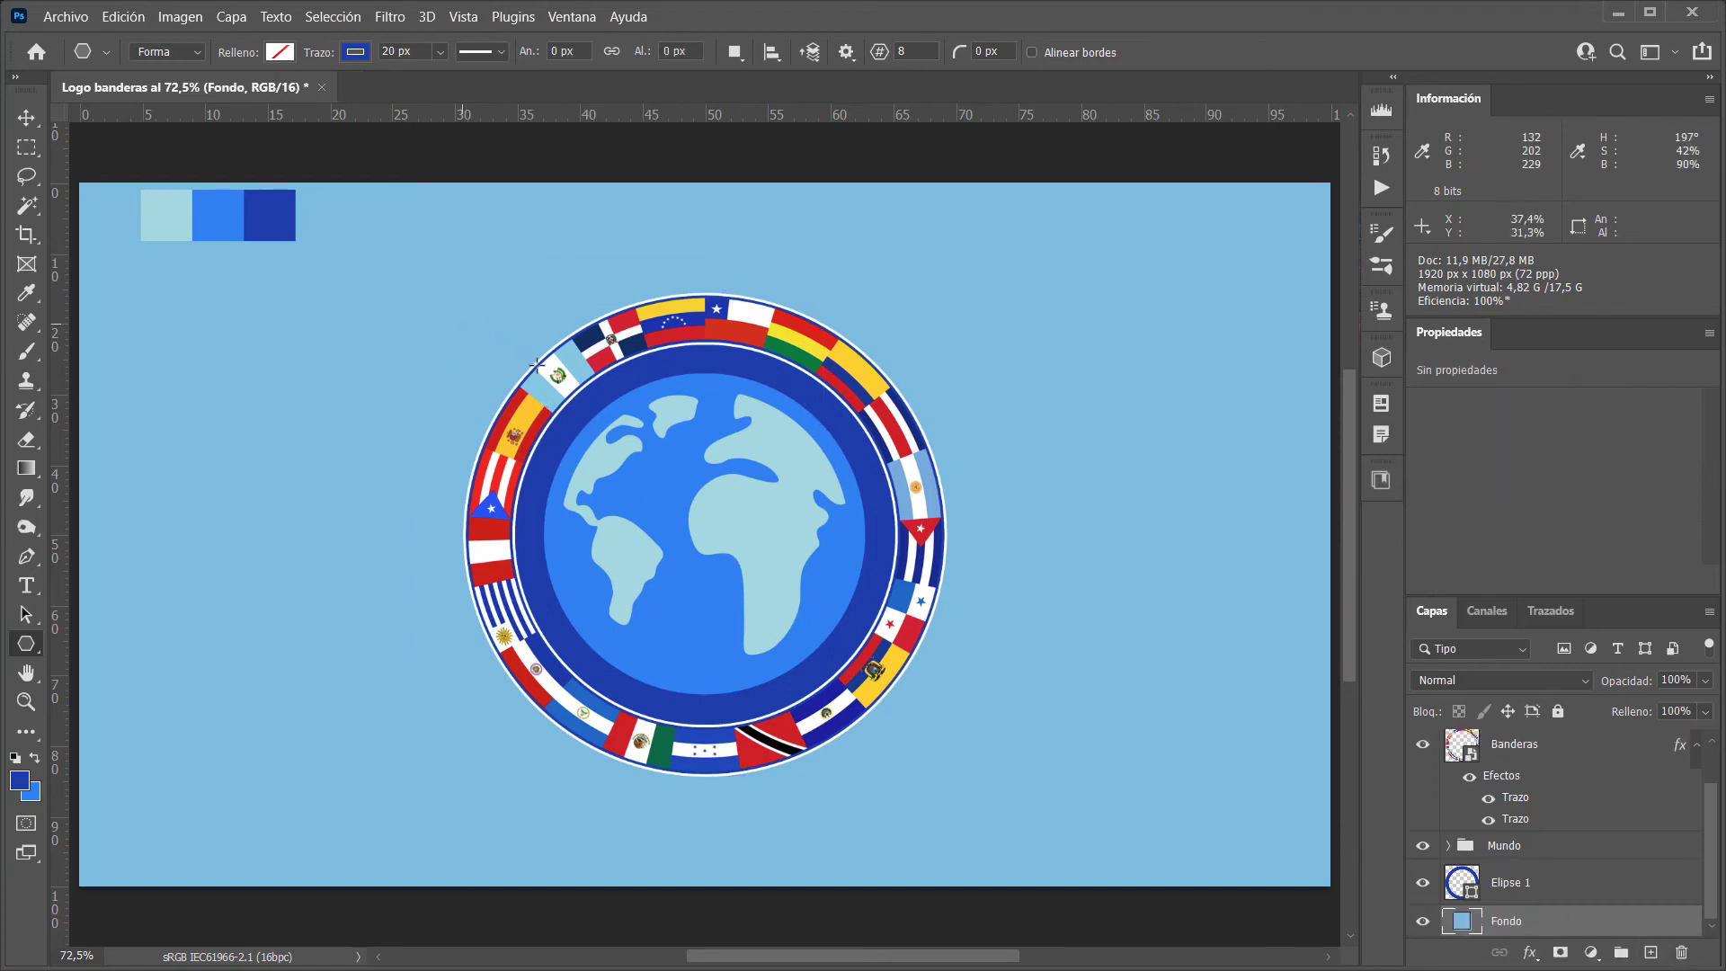
Create an exact 1000 × 1000 px octagon, Polígono 1
{"action": "left_click", "coordinate": [605, 467]}
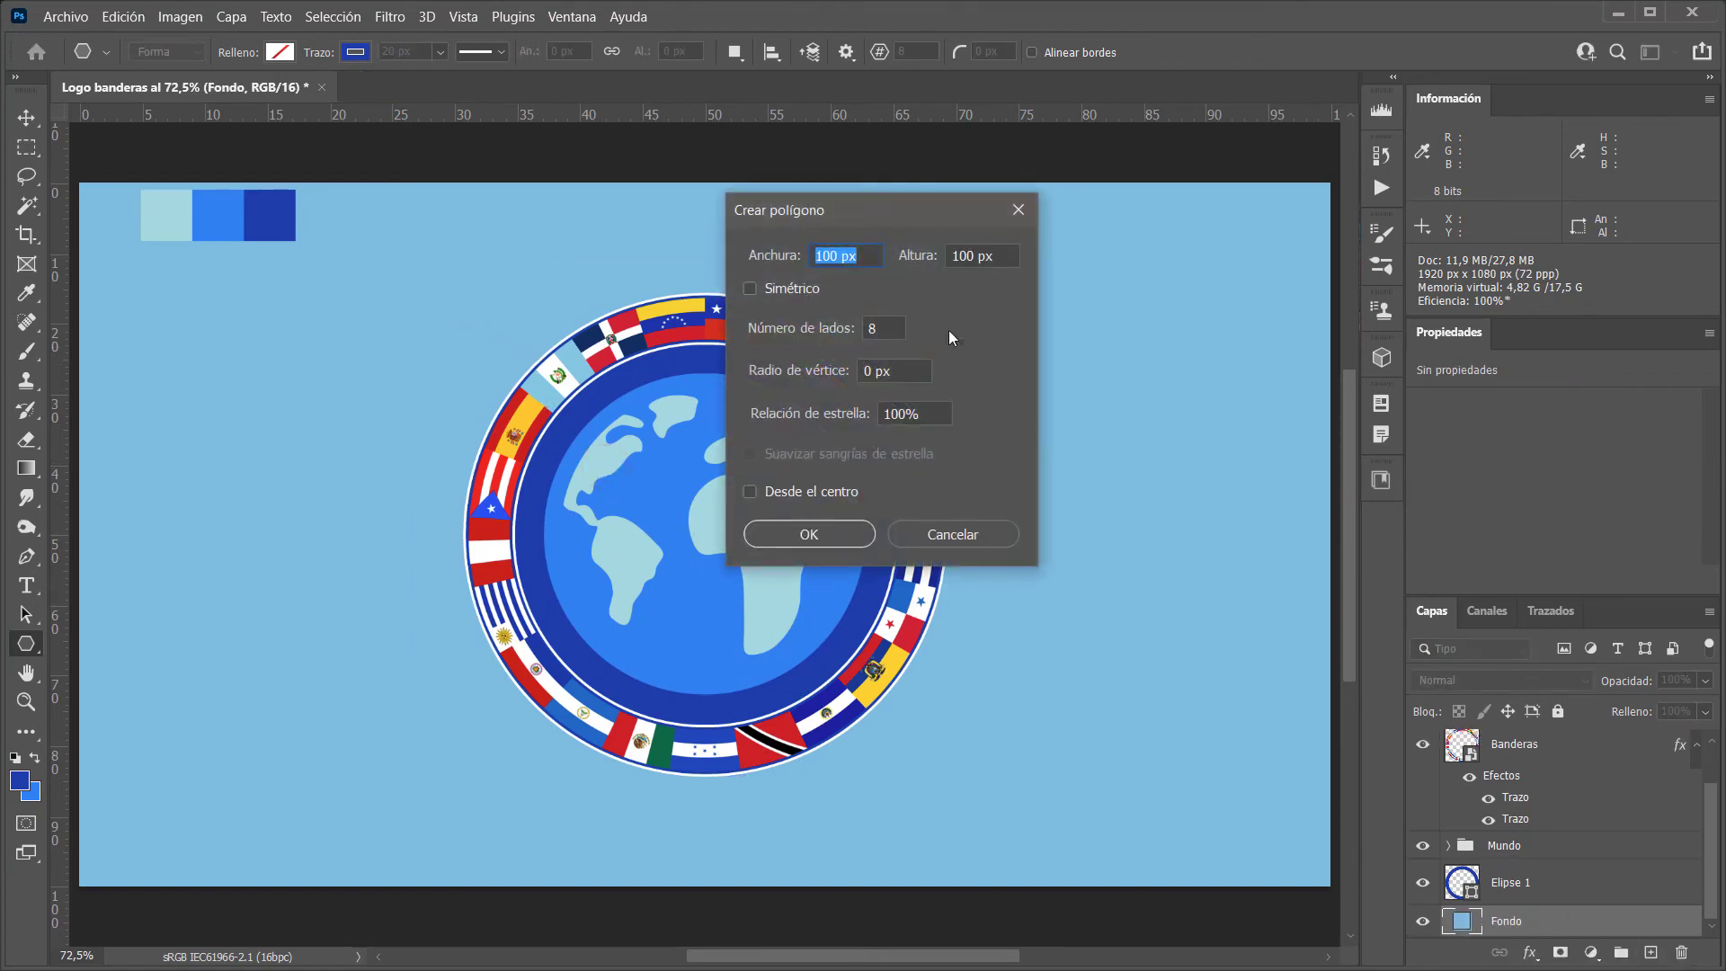
{"action": "type", "text": "1000"}
{"action": "key", "text": "Tab"}
{"action": "type", "text": "1000"}
{"action": "key", "text": "Return"}
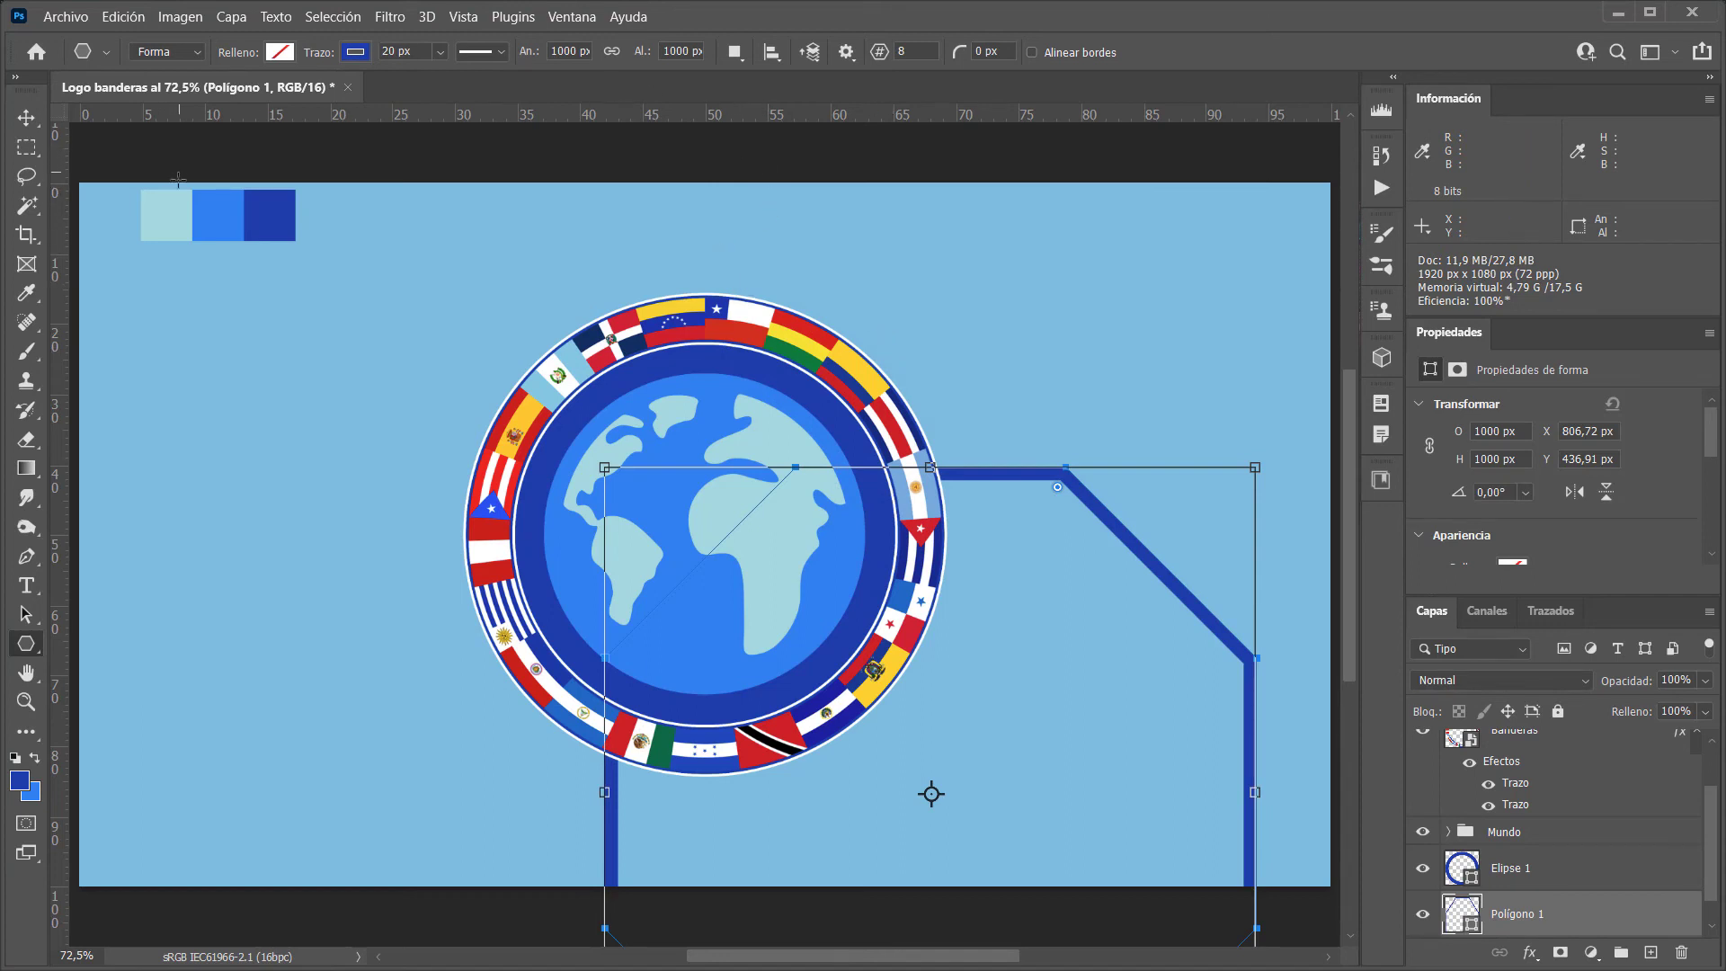
Centre the octagon horizontally and vertically on the canvas, then deselect
{"action": "key", "text": "ctrl+a"}
{"action": "key", "text": "v"}
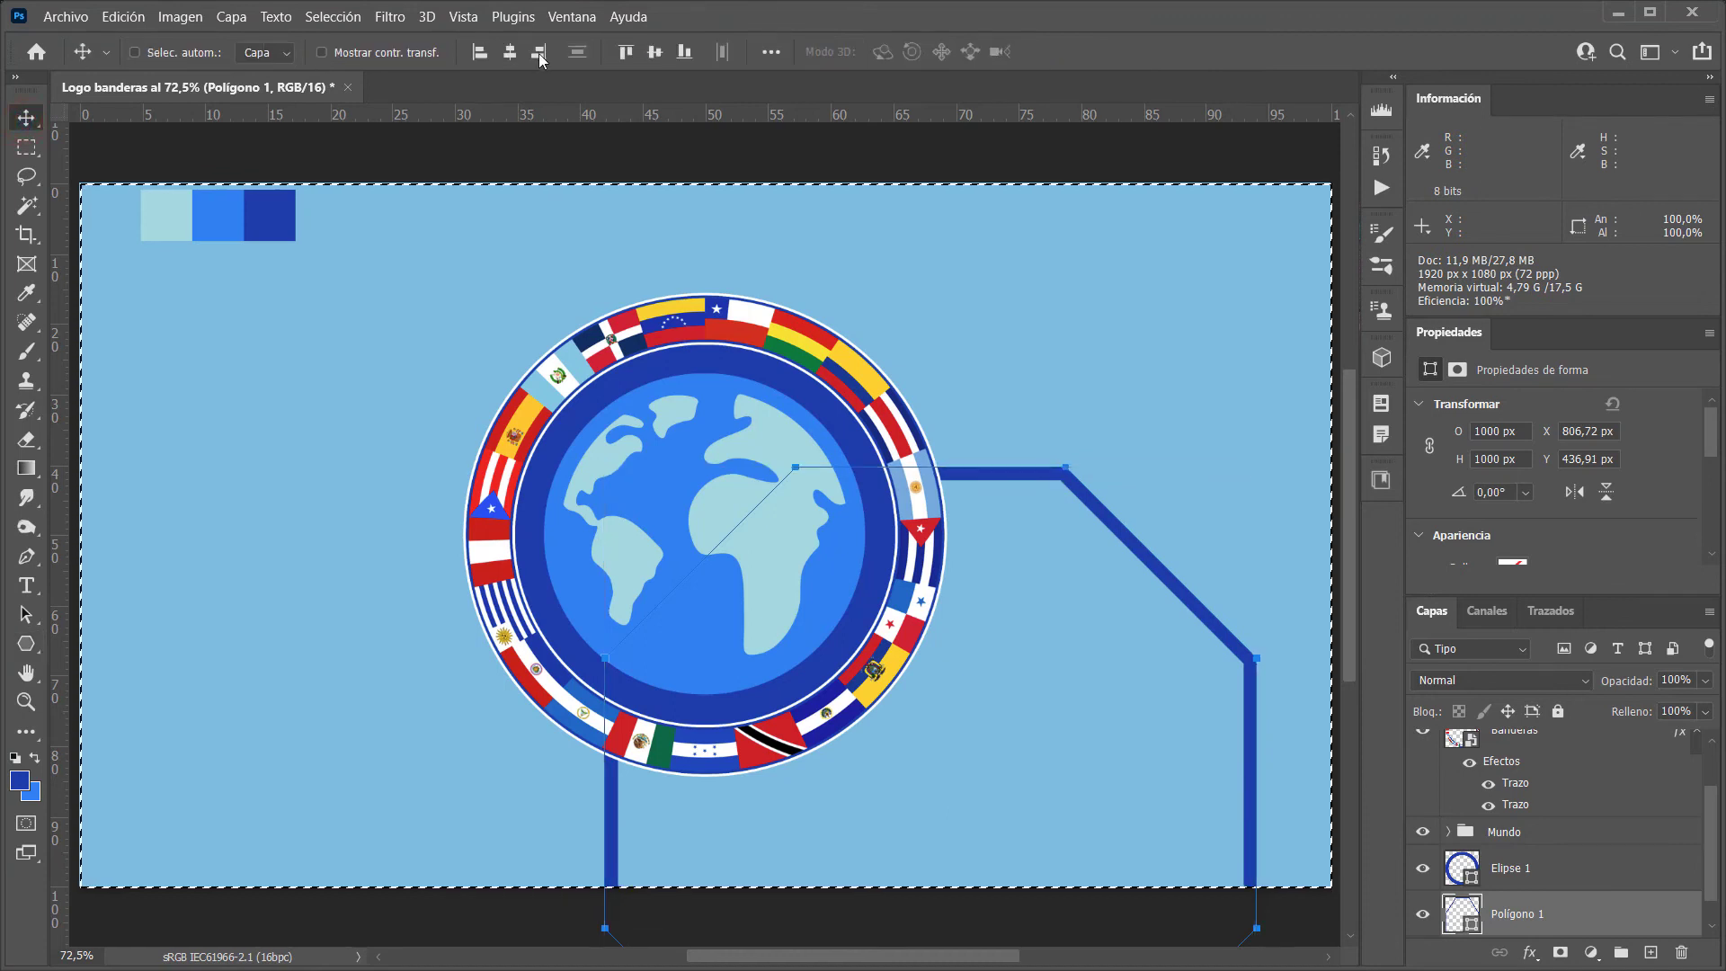
{"action": "left_click", "coordinate": [508, 52]}
{"action": "left_click", "coordinate": [652, 52]}
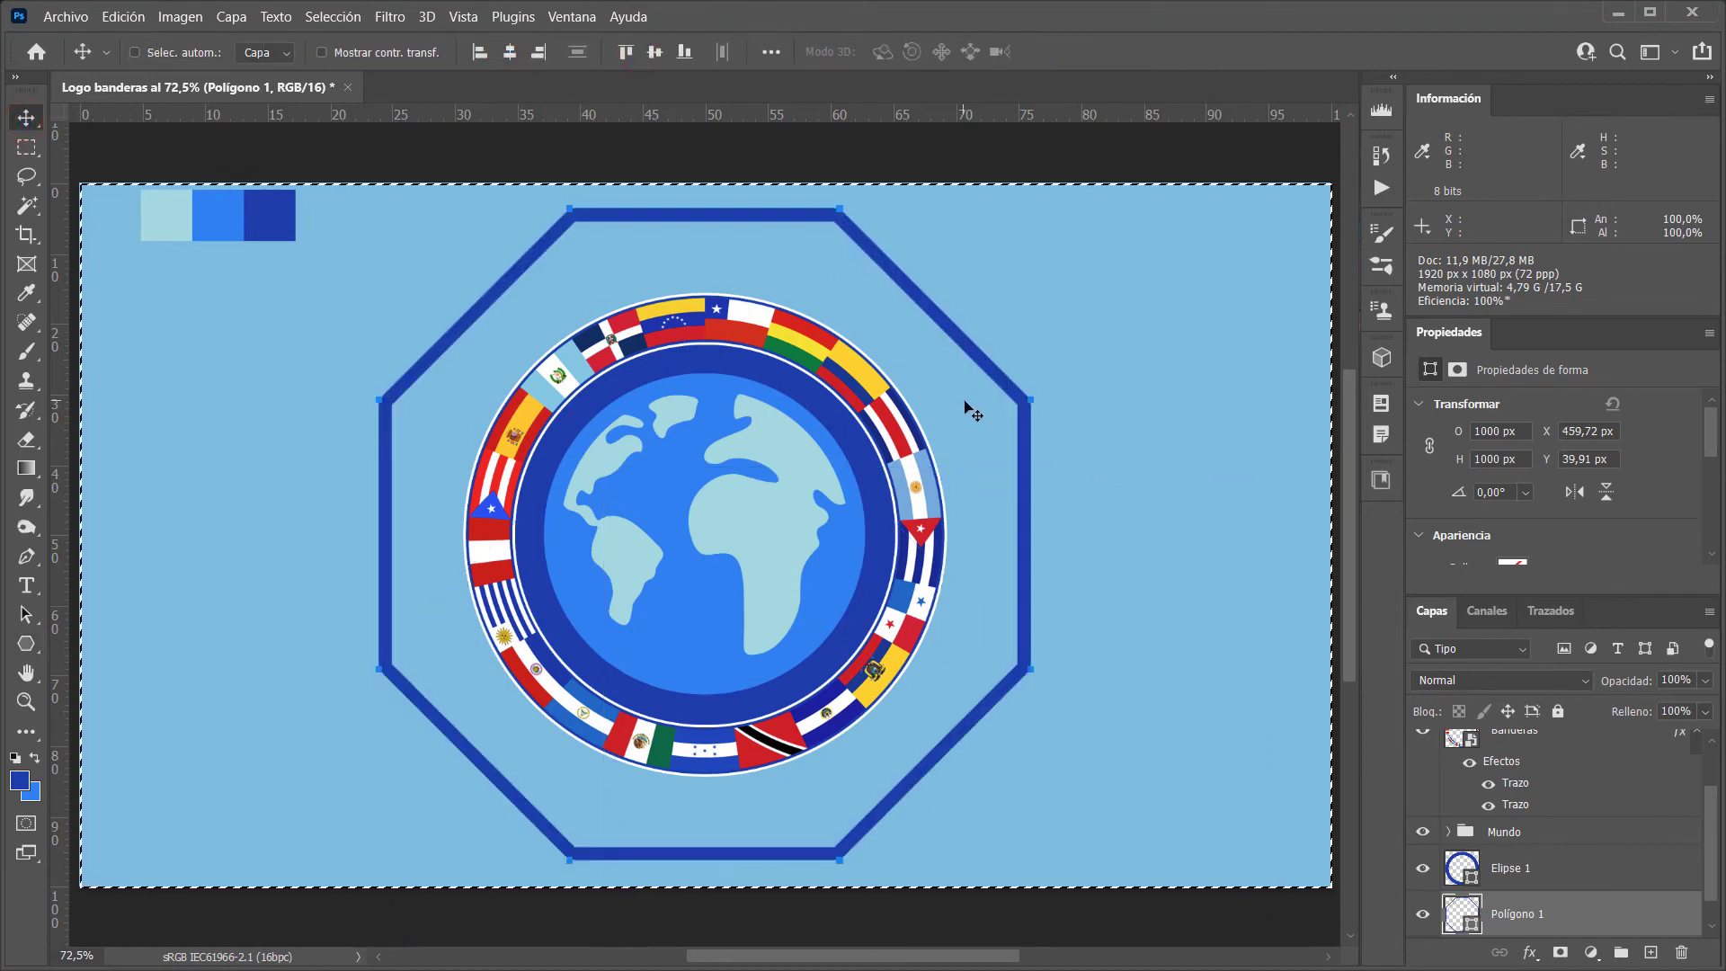
{"action": "key", "text": "ctrl+d"}
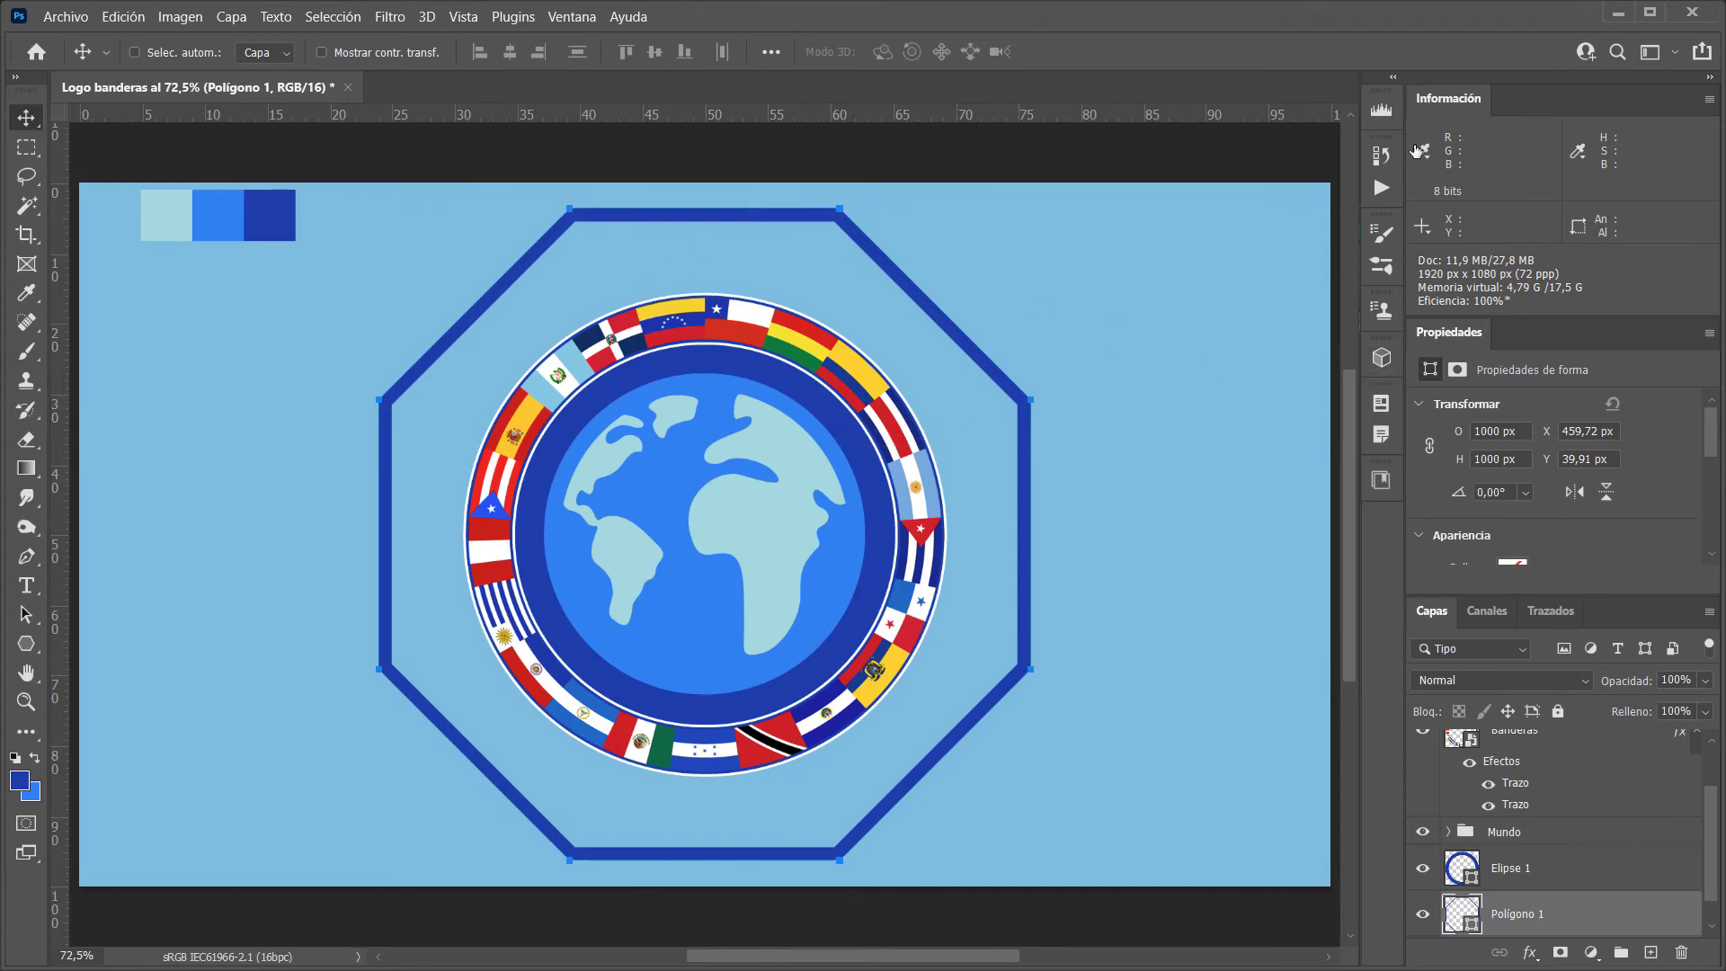
Give Polígono 1 21 sides and a 78% star ratio in the Properties panel
{"action": "double_click", "coordinate": [1447, 99]}
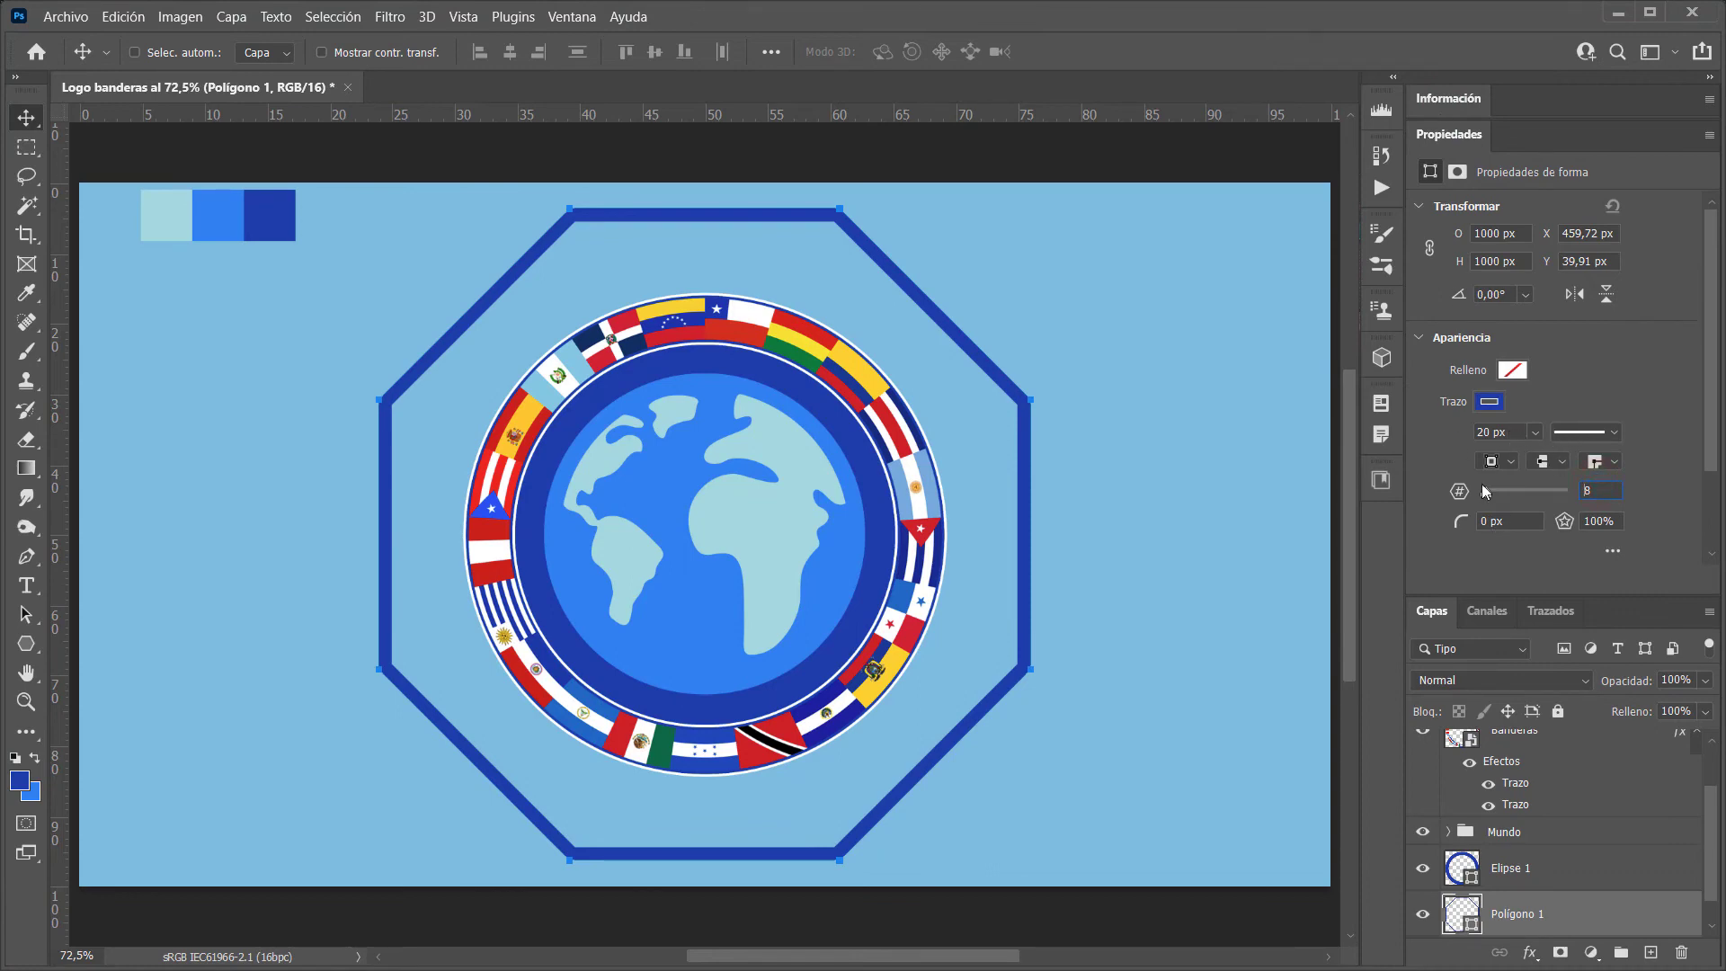
{"action": "scroll", "coordinate": [1479, 481], "scroll_direction": "down", "scroll_amount": 3}
{"action": "type", "text": "2"}
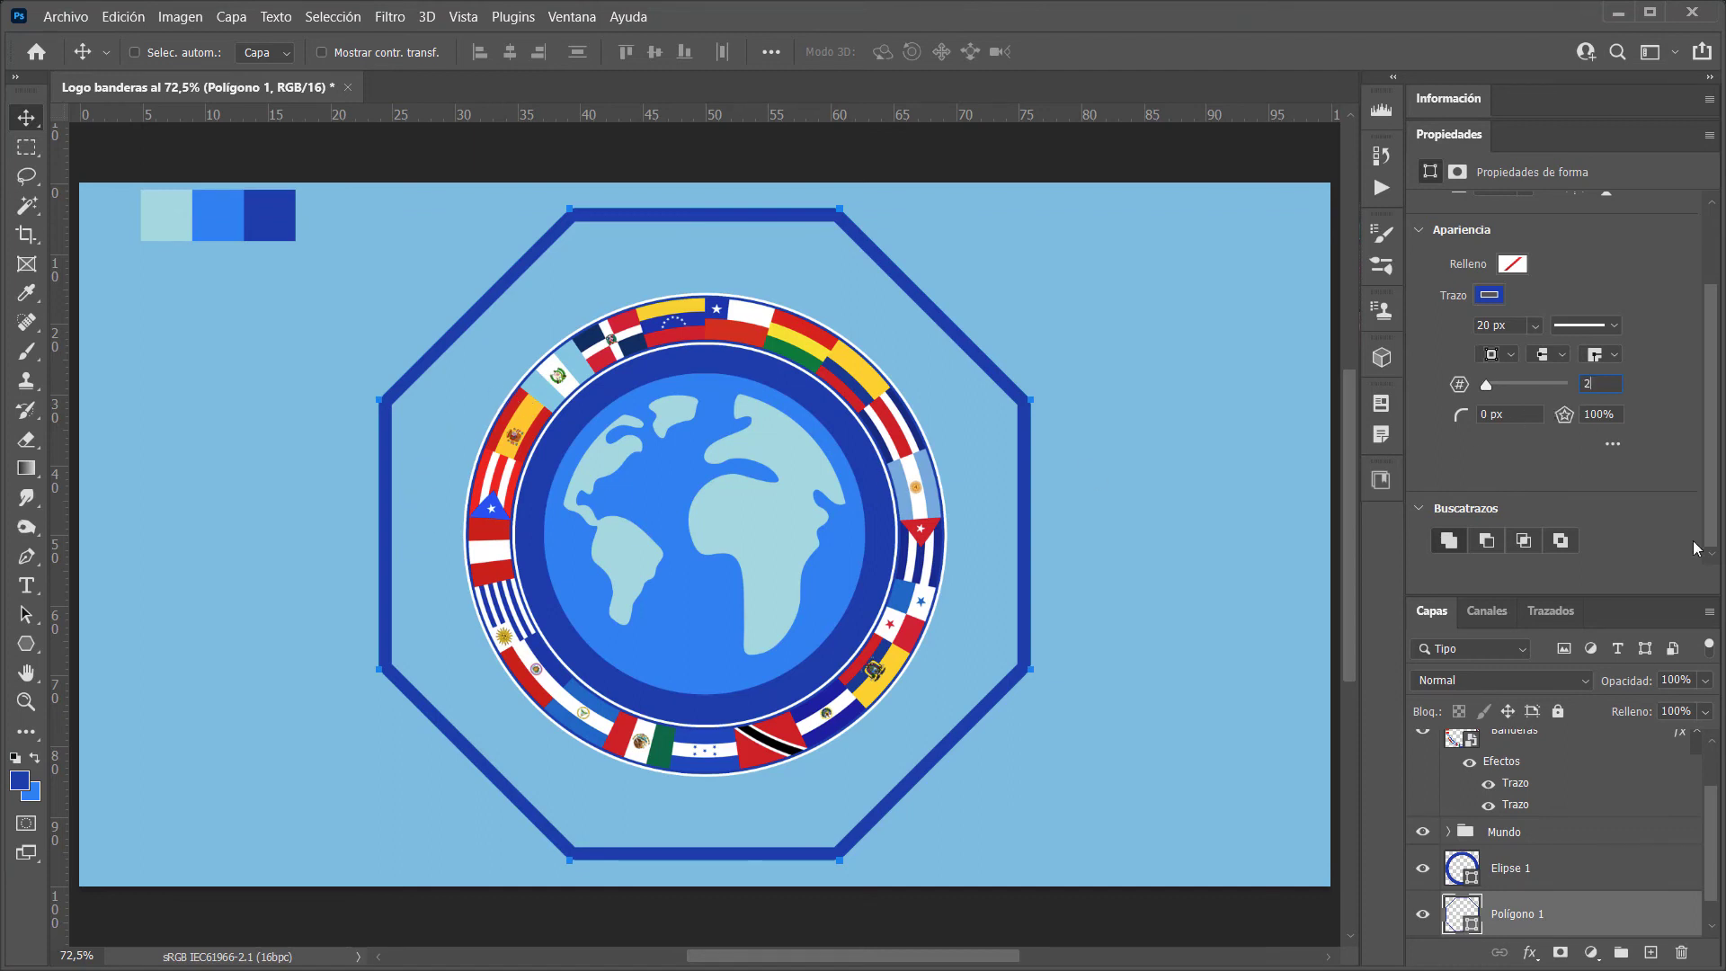
{"action": "type", "text": "1"}
{"action": "key", "text": "Return"}
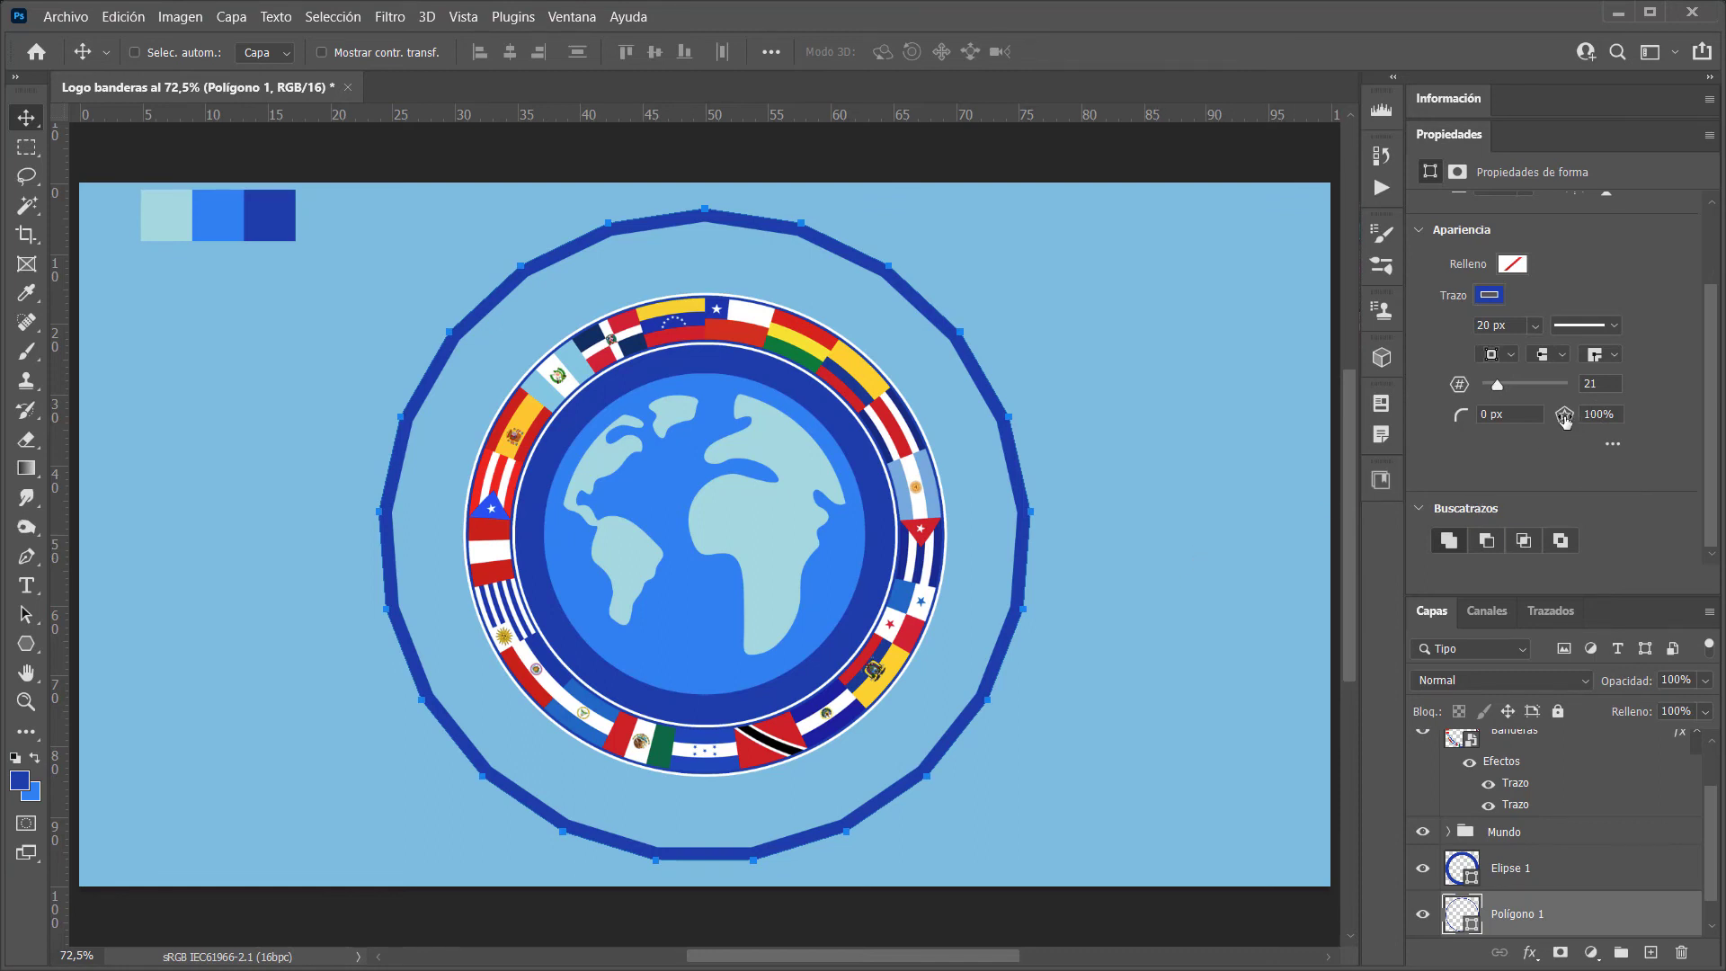
{"action": "left_click_drag", "start_coordinate": [1563, 416], "coordinate": [1560, 420]}
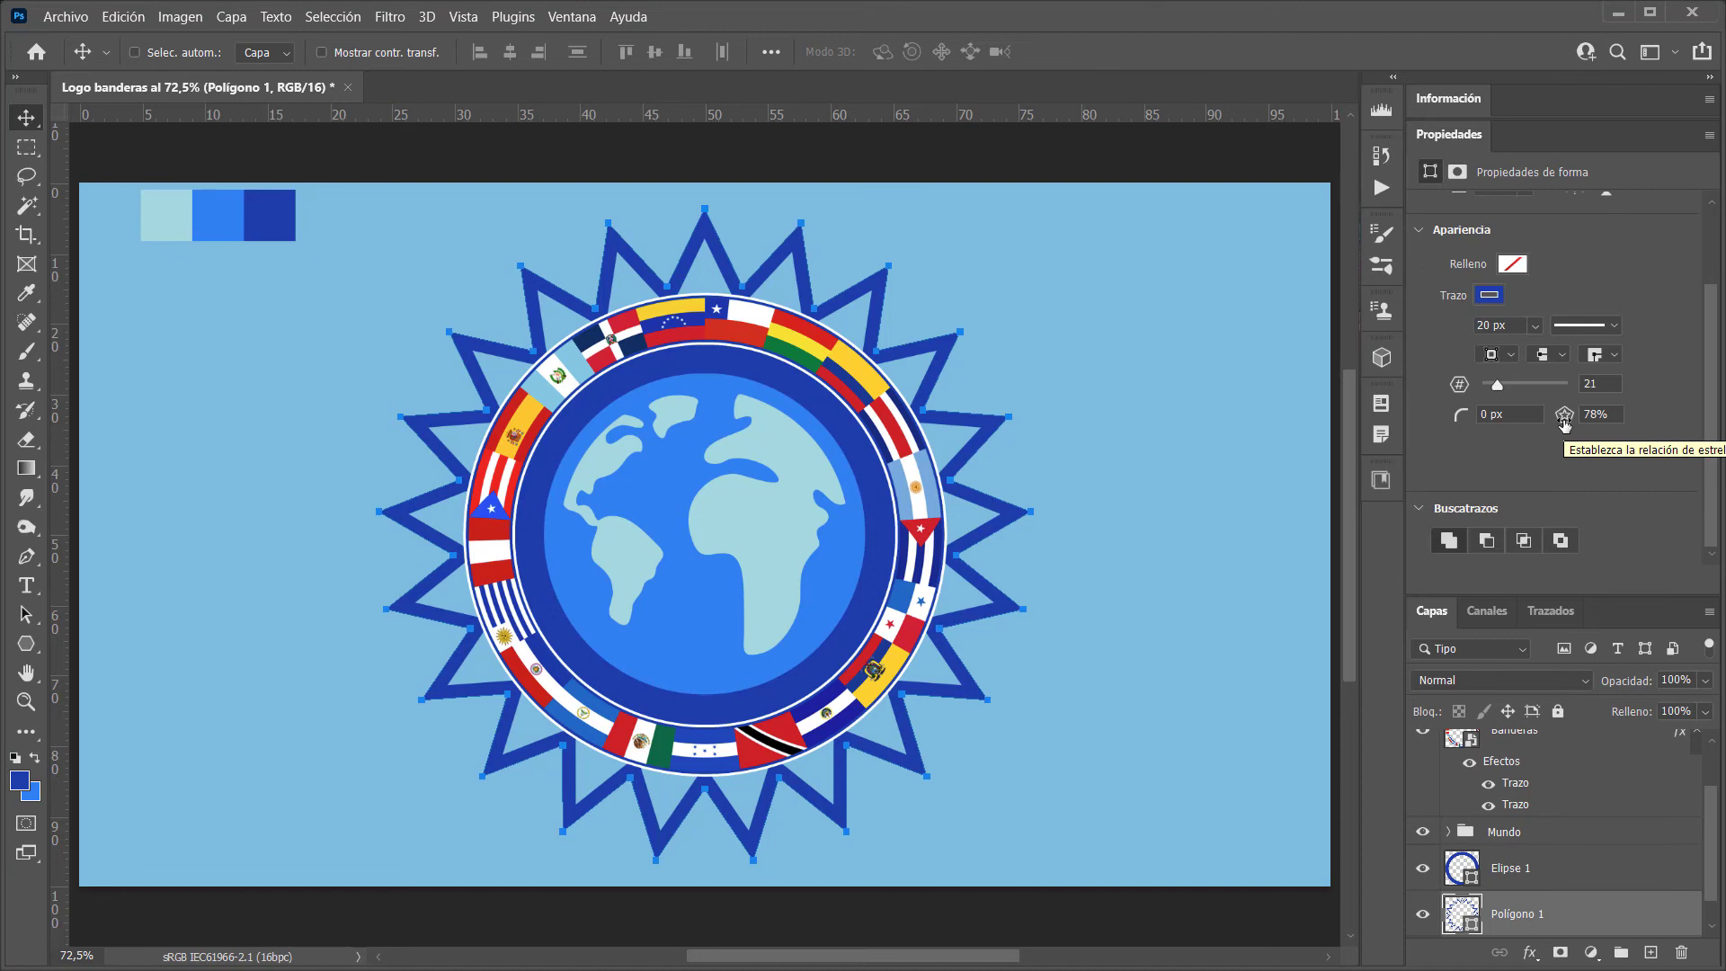
{"action": "left_click", "coordinate": [1564, 420]}
{"action": "key", "text": "Return"}
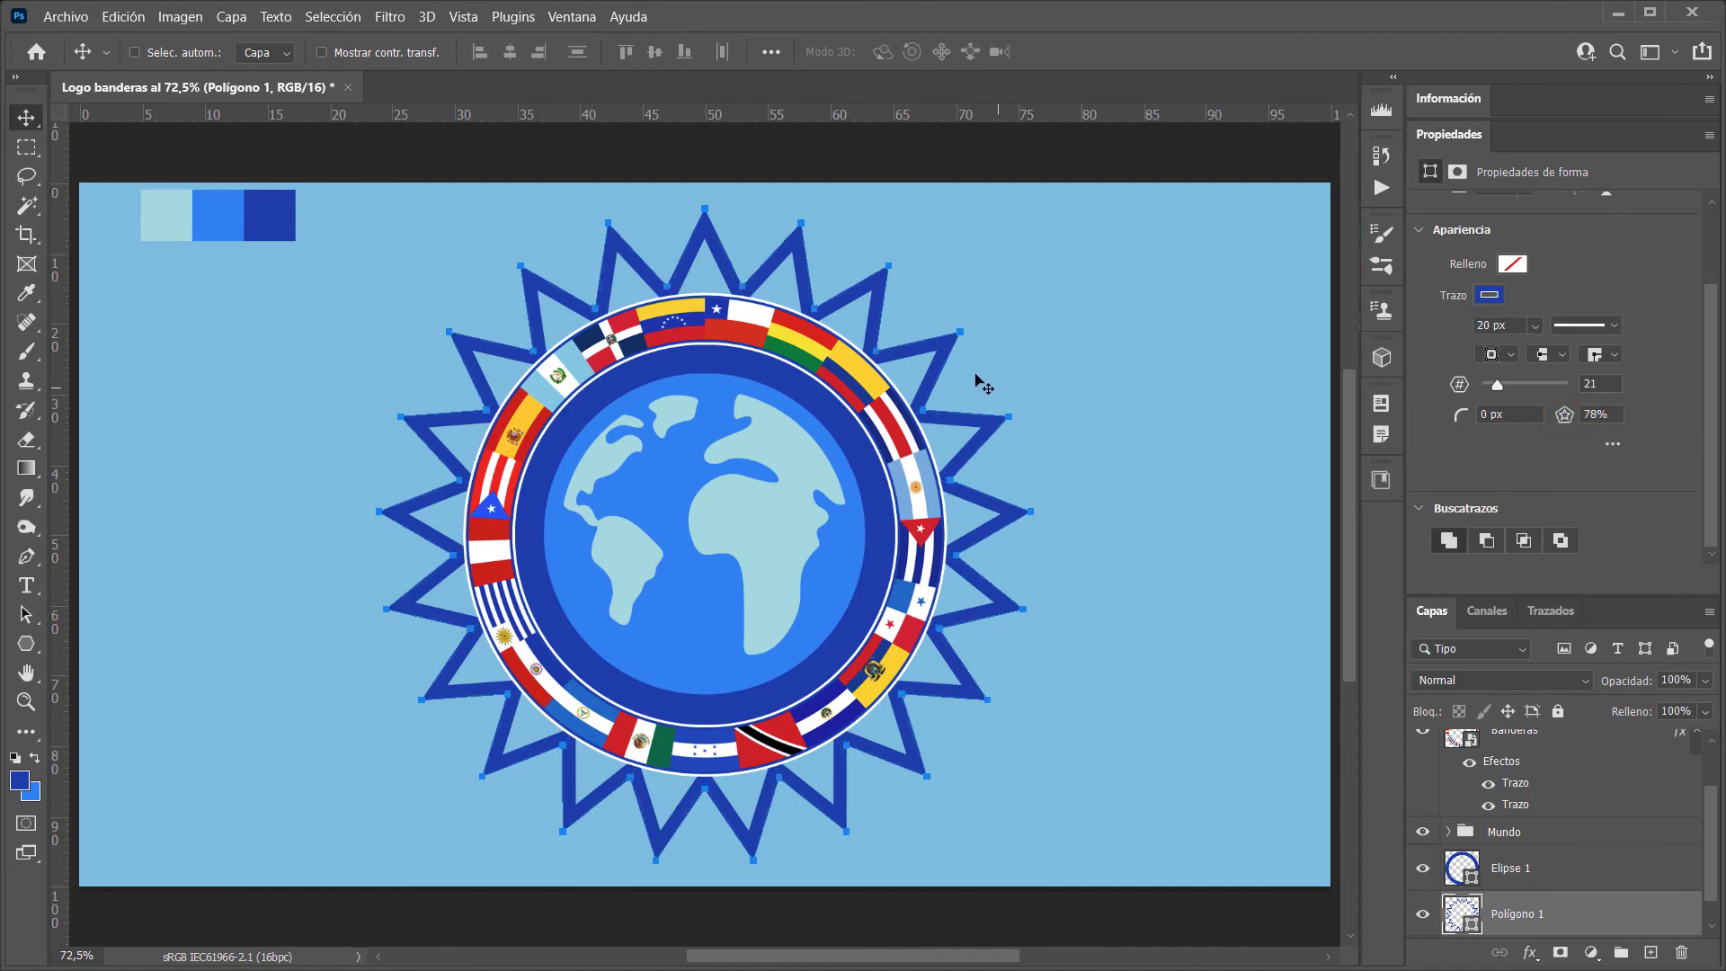
Make and clear two small rectangular selections near the star
{"action": "key", "text": "m"}
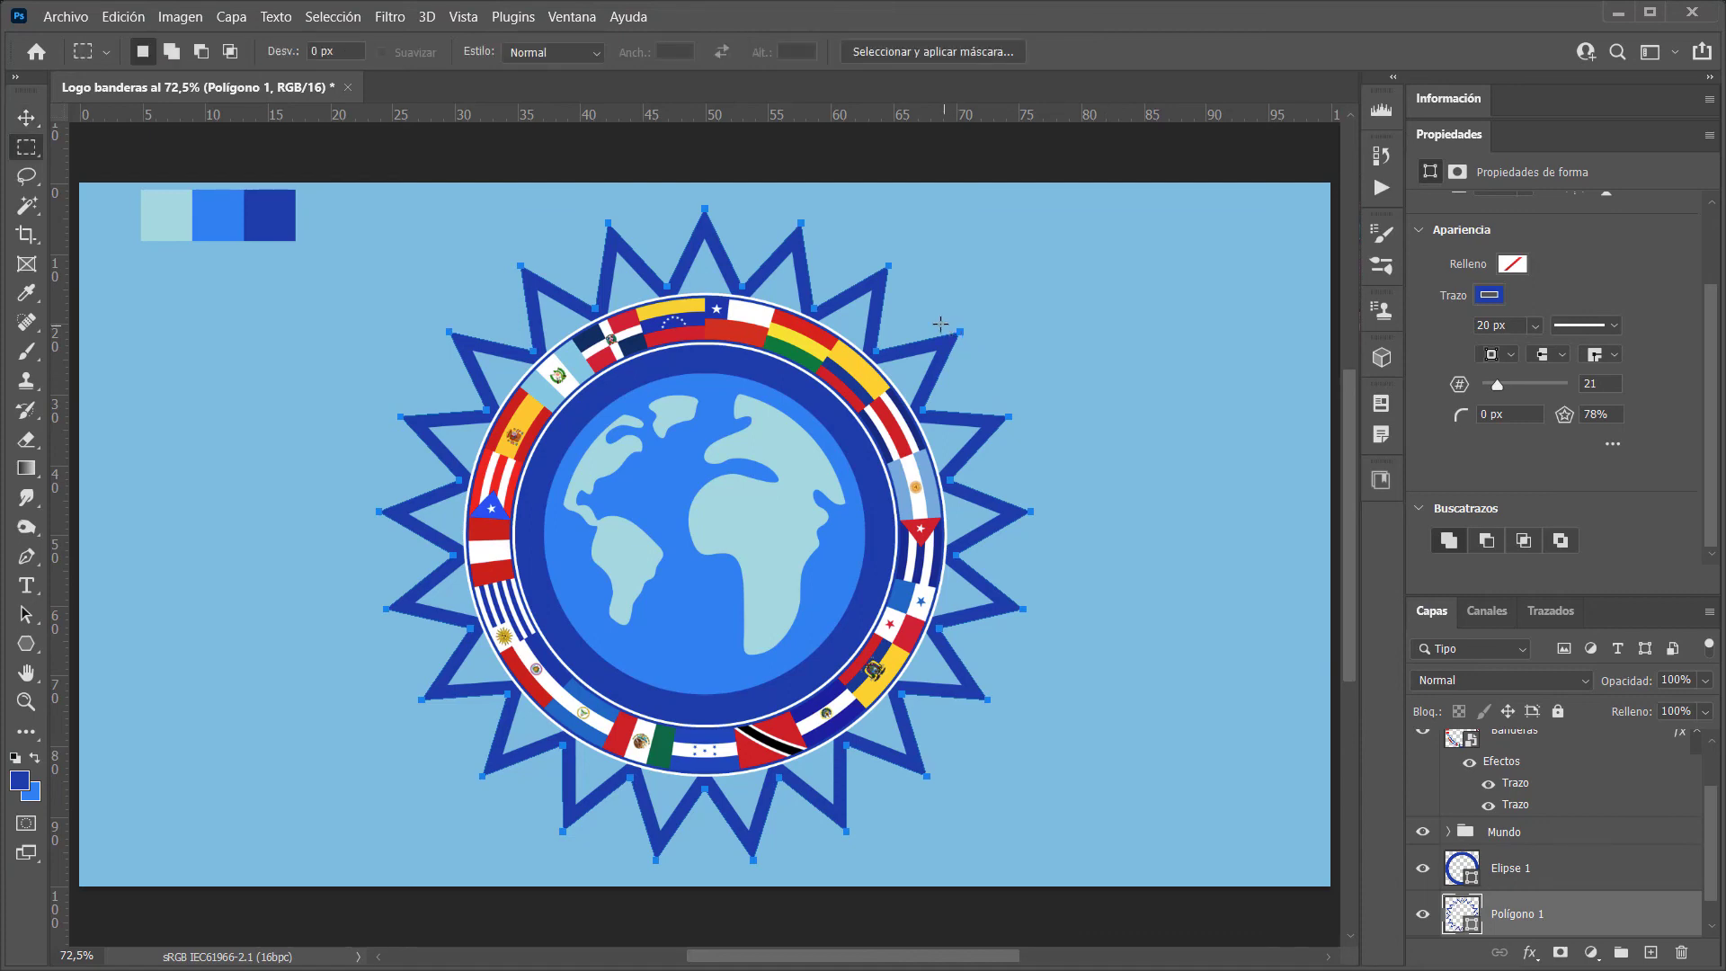
{"action": "left_click_drag", "start_coordinate": [939, 322], "coordinate": [989, 357]}
{"action": "left_click", "coordinate": [1029, 377]}
{"action": "left_click_drag", "start_coordinate": [904, 389], "coordinate": [940, 438]}
{"action": "left_click", "coordinate": [955, 409]}
Round the star's corners to 32 px and enable Suavizar sangrías de estrella
{"action": "left_click_drag", "start_coordinate": [1461, 416], "coordinate": [1492, 416]}
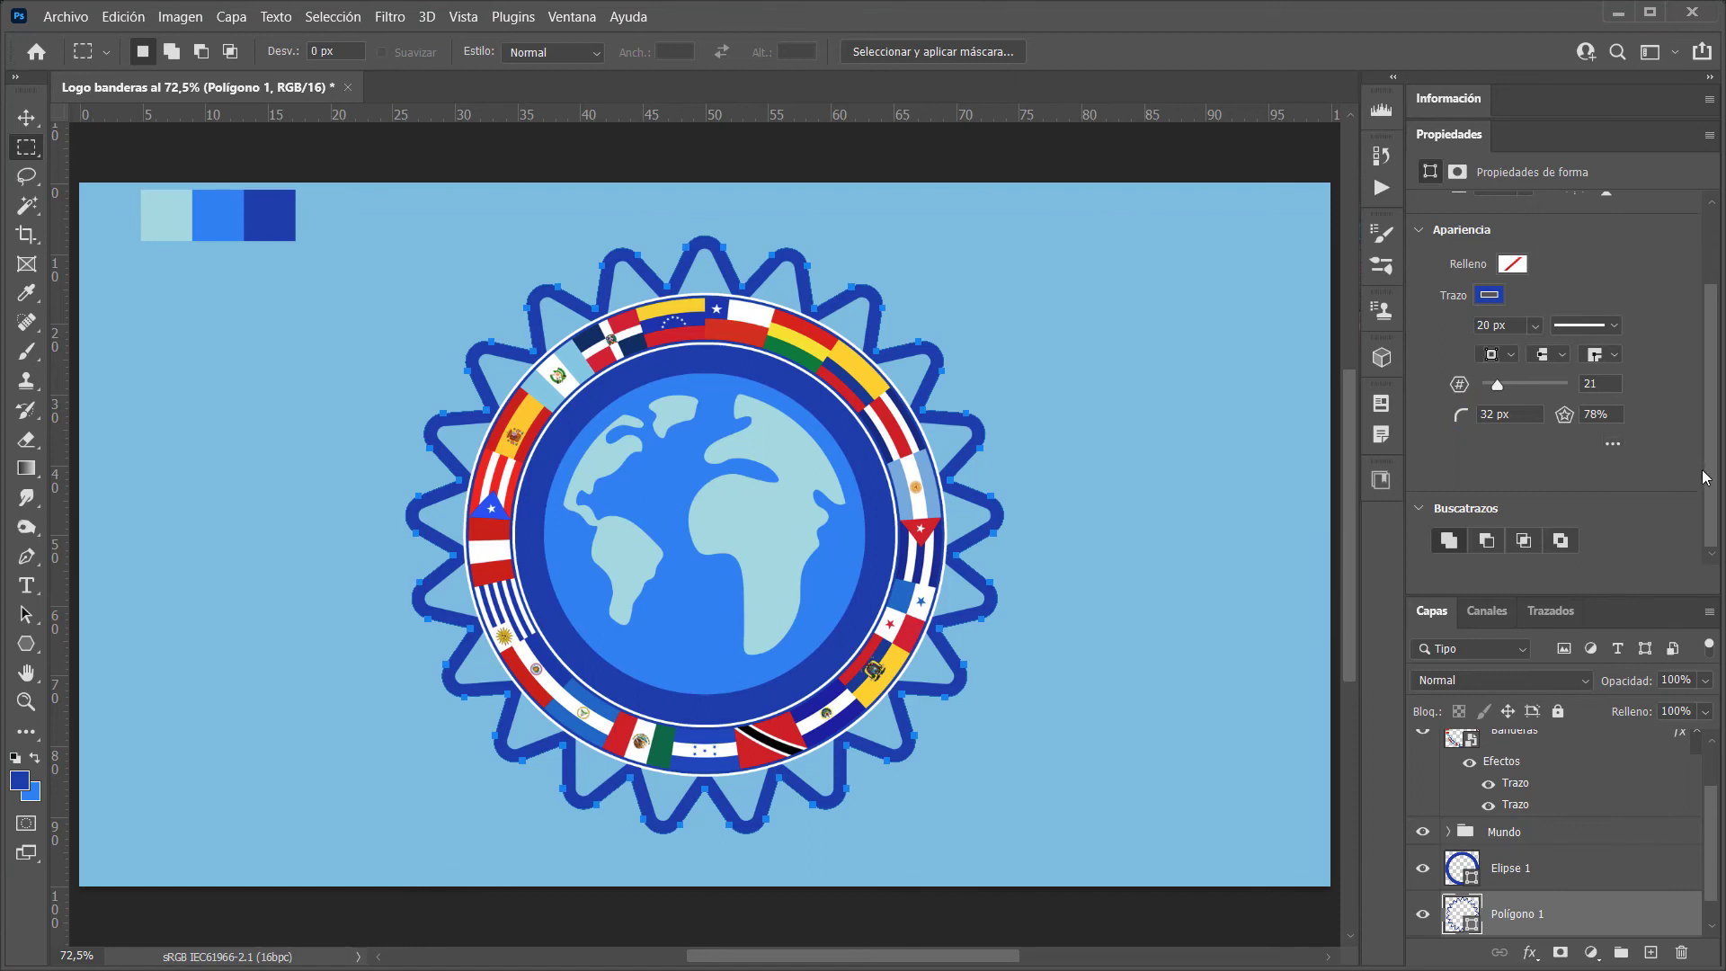
{"action": "left_click", "coordinate": [1614, 443]}
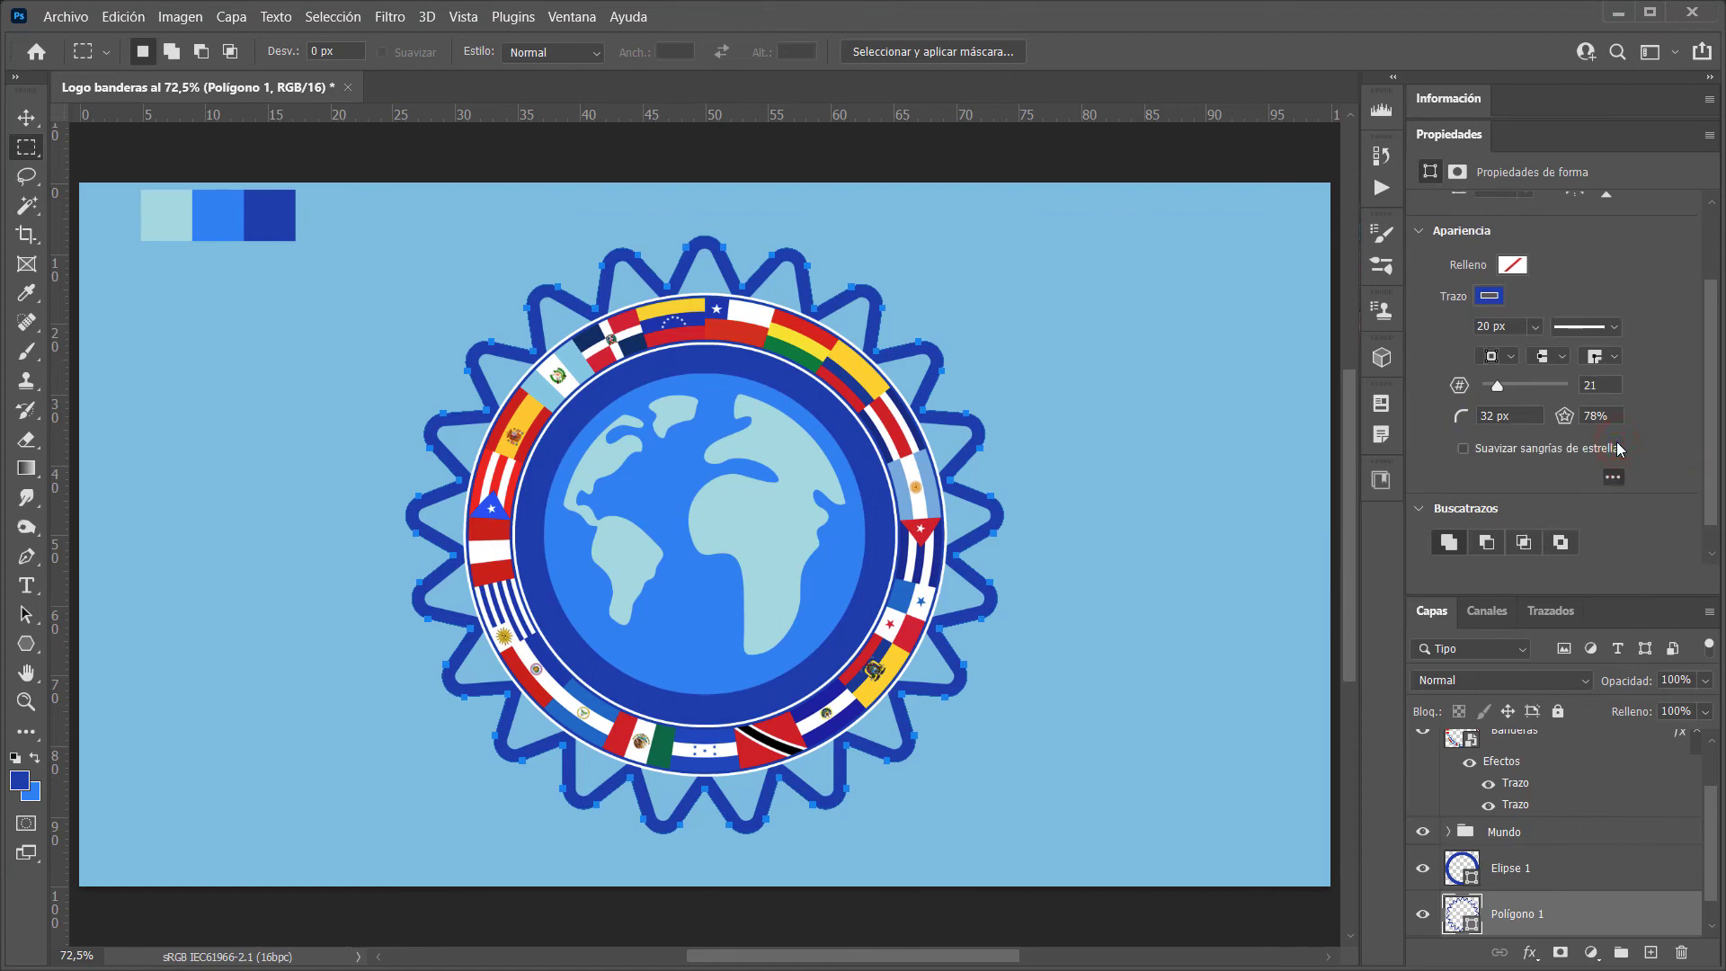
{"action": "left_click", "coordinate": [1487, 453]}
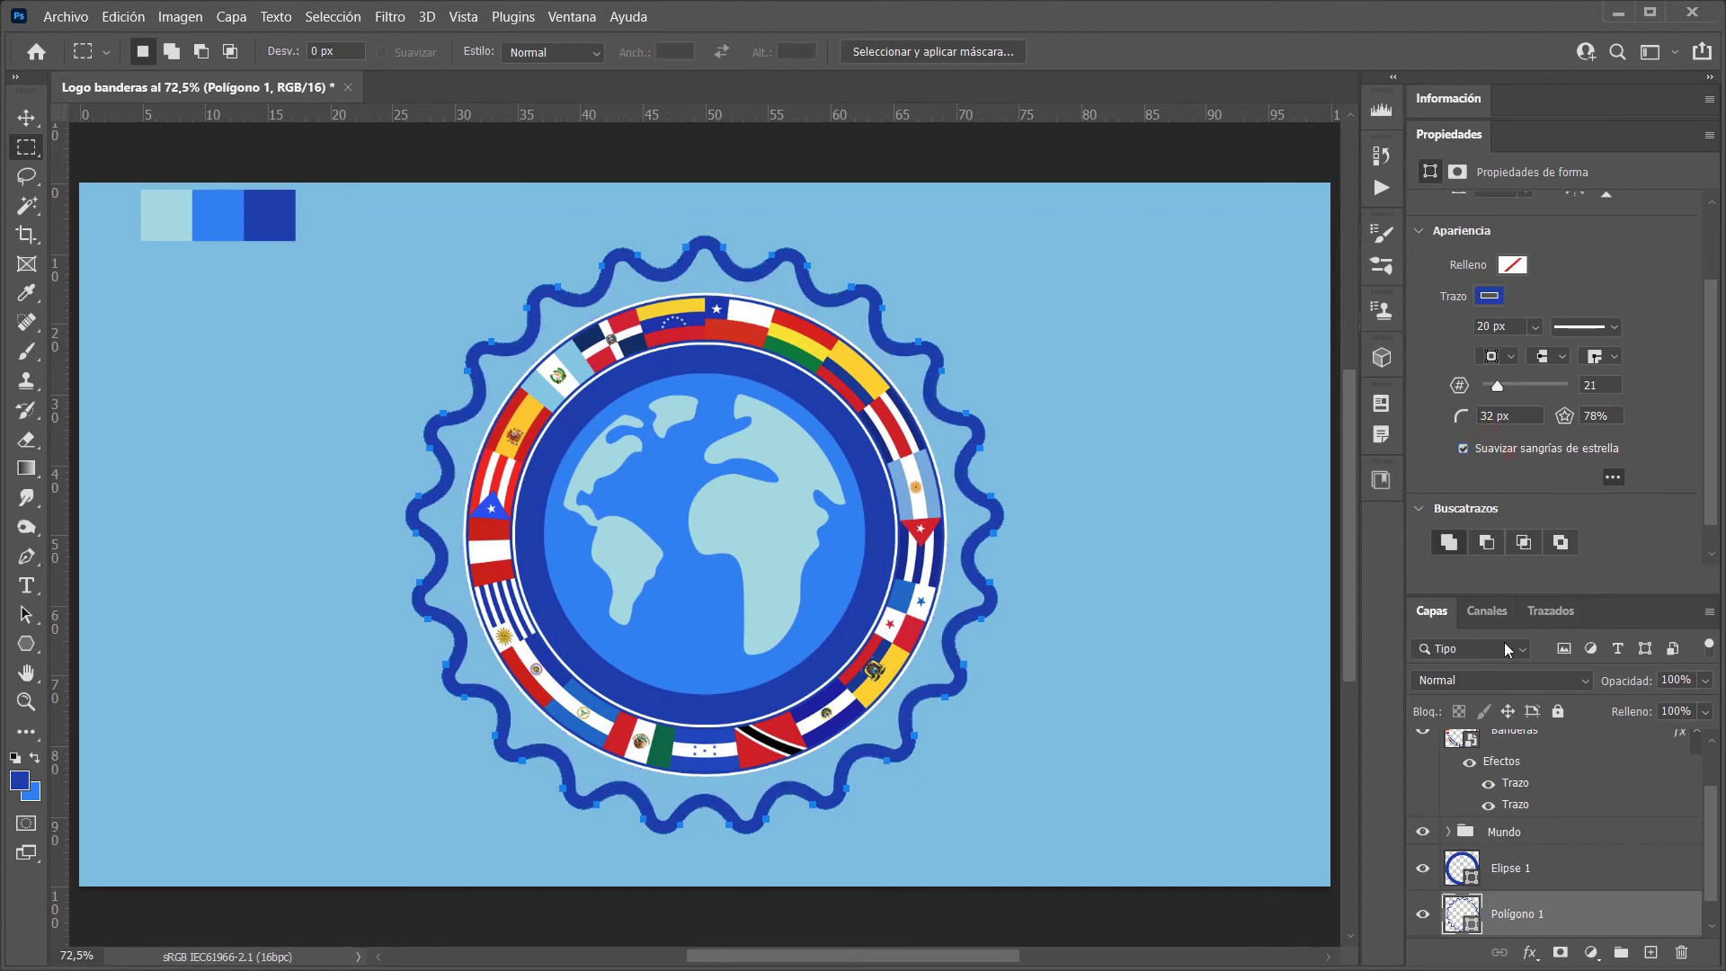
Set Polígono 1's fill to solid dark blue #003faf via Color uniforme
{"action": "left_click", "coordinate": [1514, 265]}
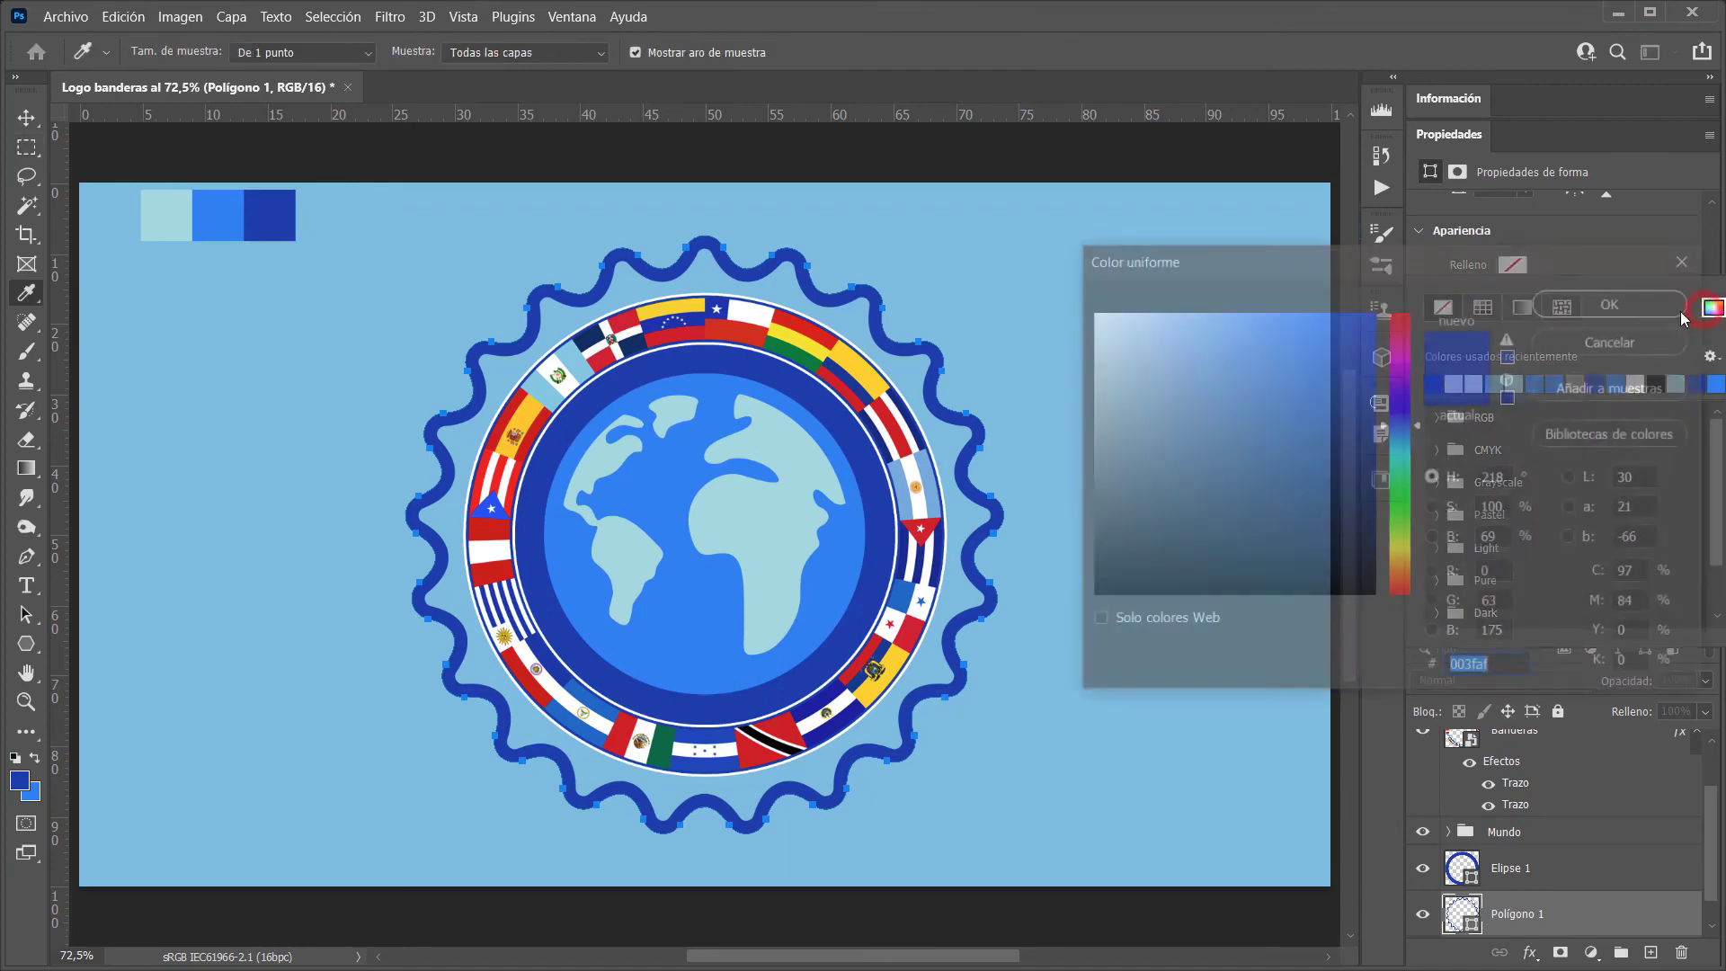
{"action": "left_click", "coordinate": [1712, 307]}
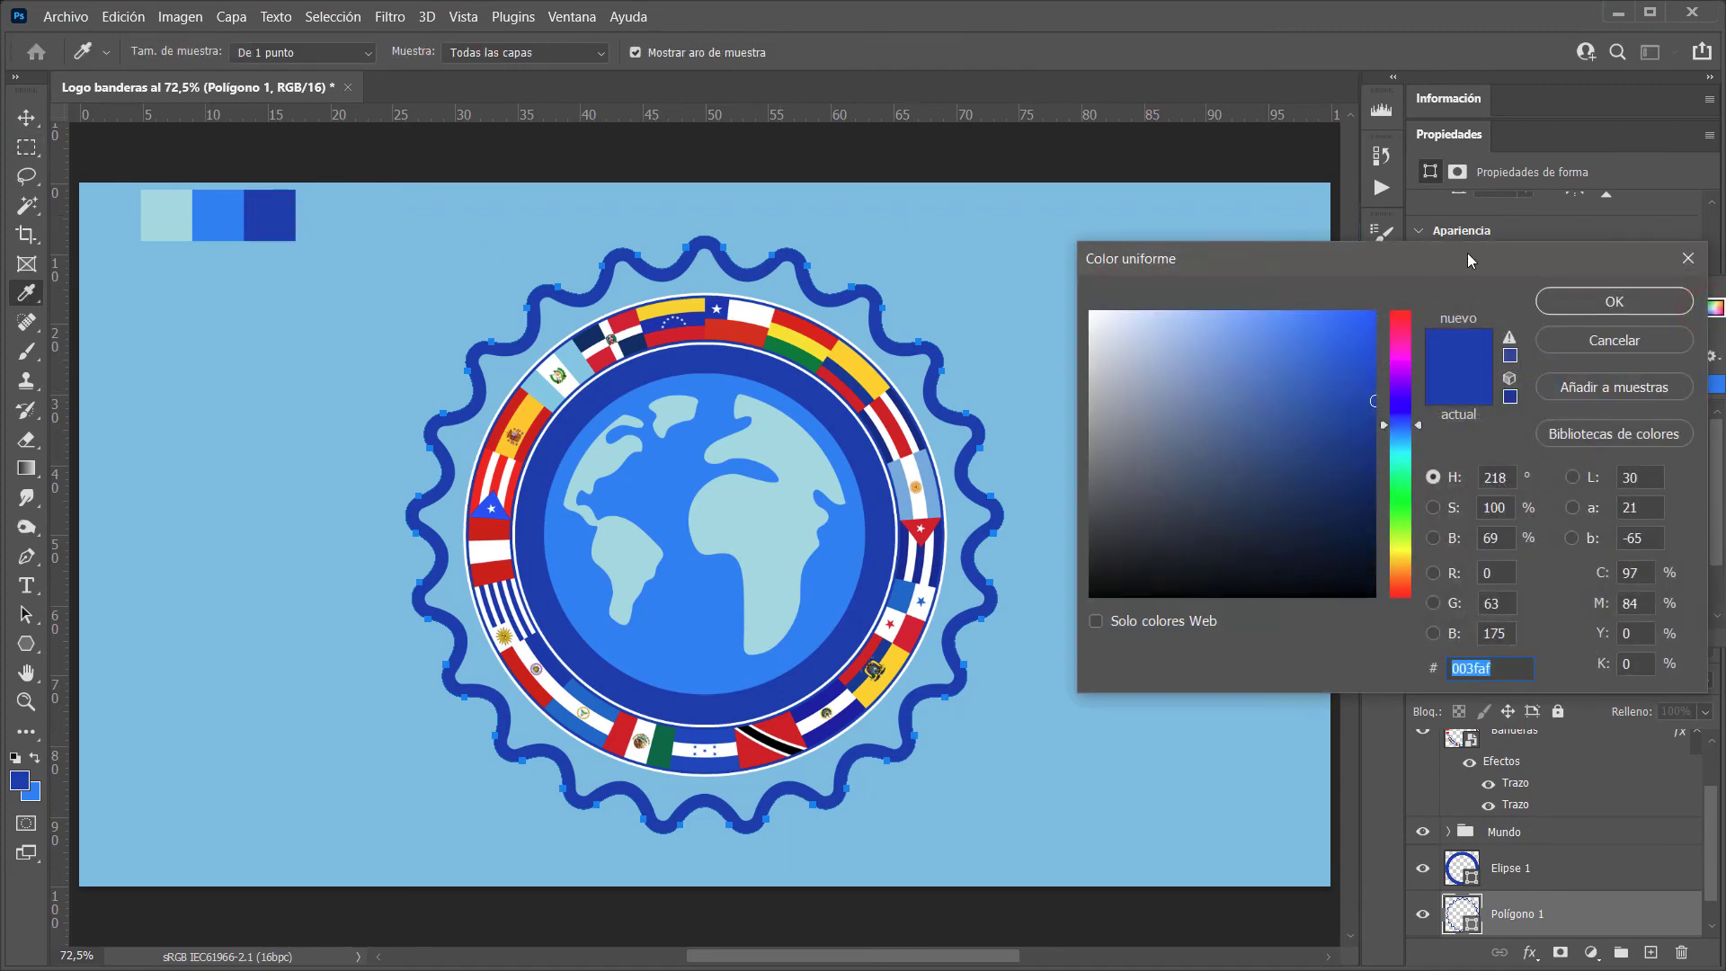
{"action": "left_click", "coordinate": [1561, 304]}
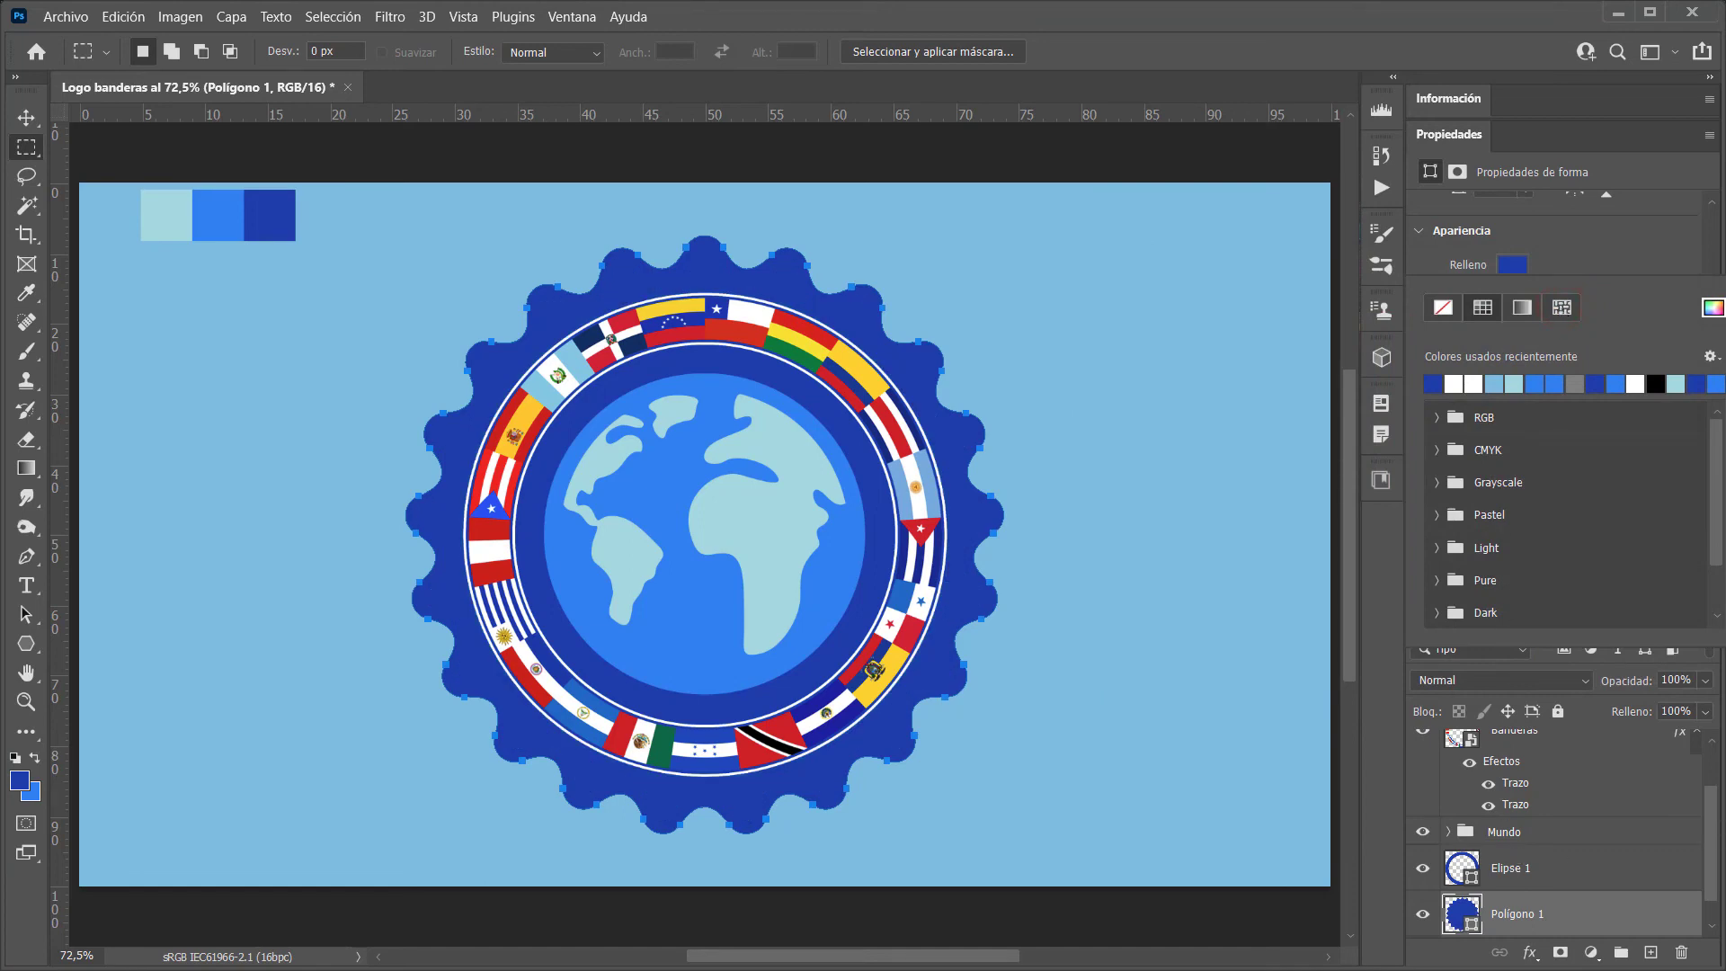
{"action": "left_click", "coordinate": [1711, 839]}
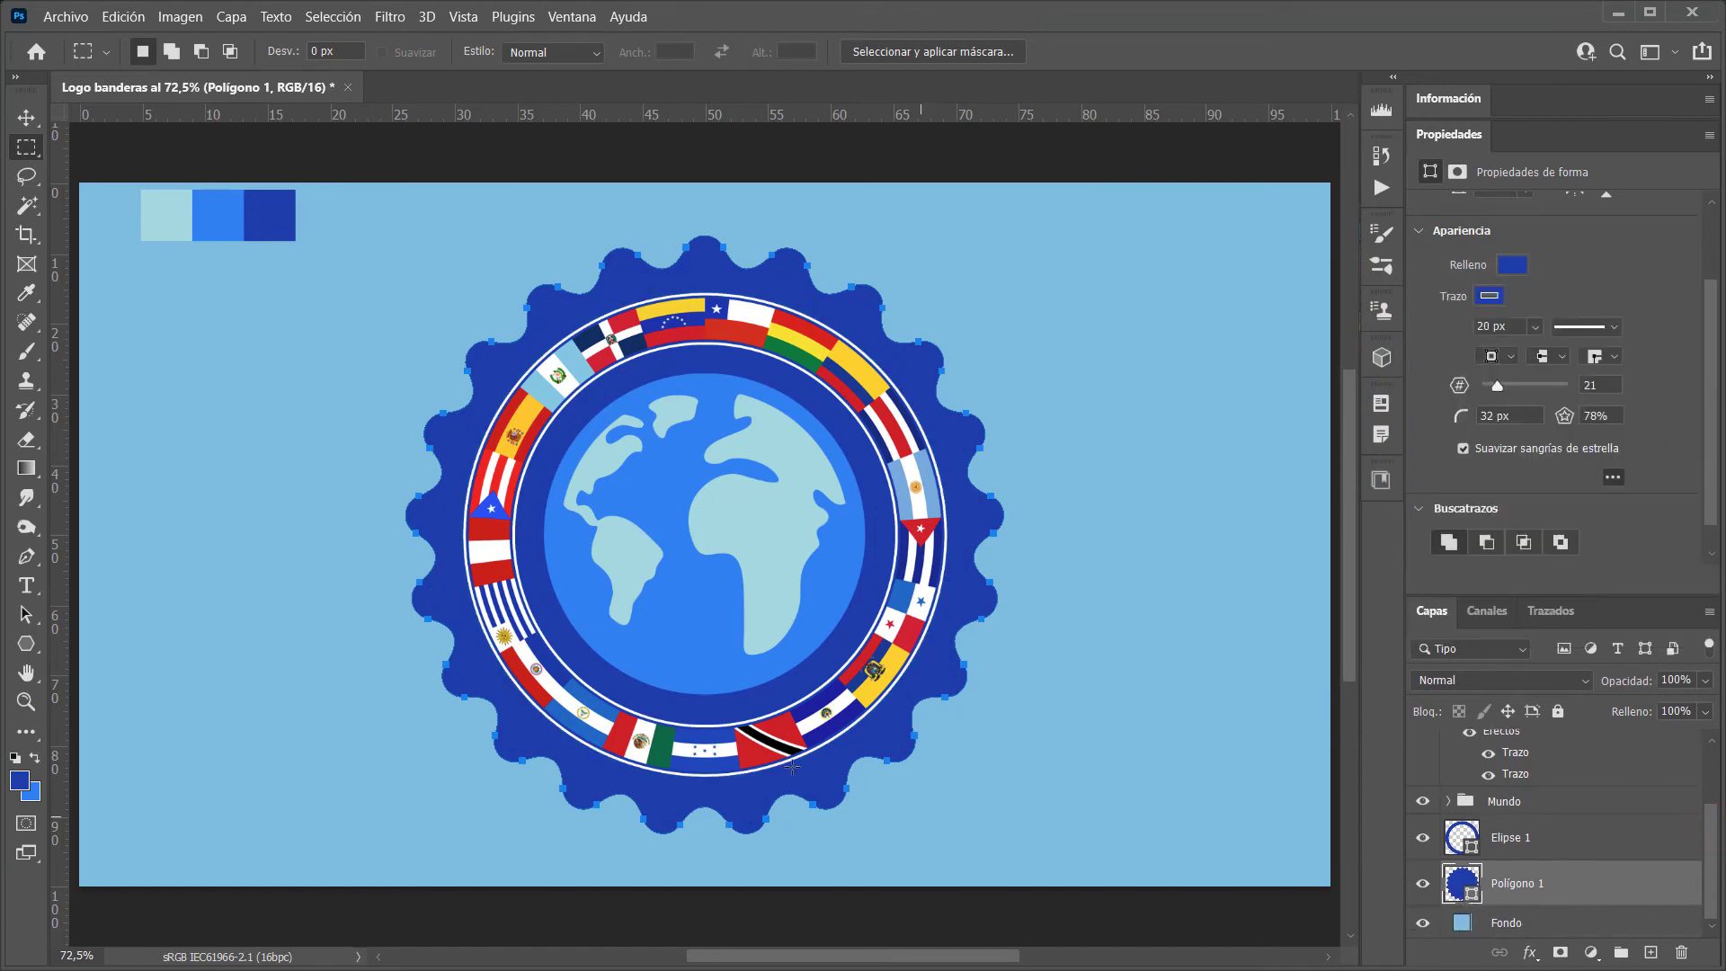
{"action": "mouse_move", "coordinate": [1552, 907]}
{"action": "left_mouse_down"}
{"action": "mouse_move", "coordinate": [1540, 765]}
{"action": "mouse_move", "coordinate": [1532, 902]}
{"action": "left_mouse_up"}
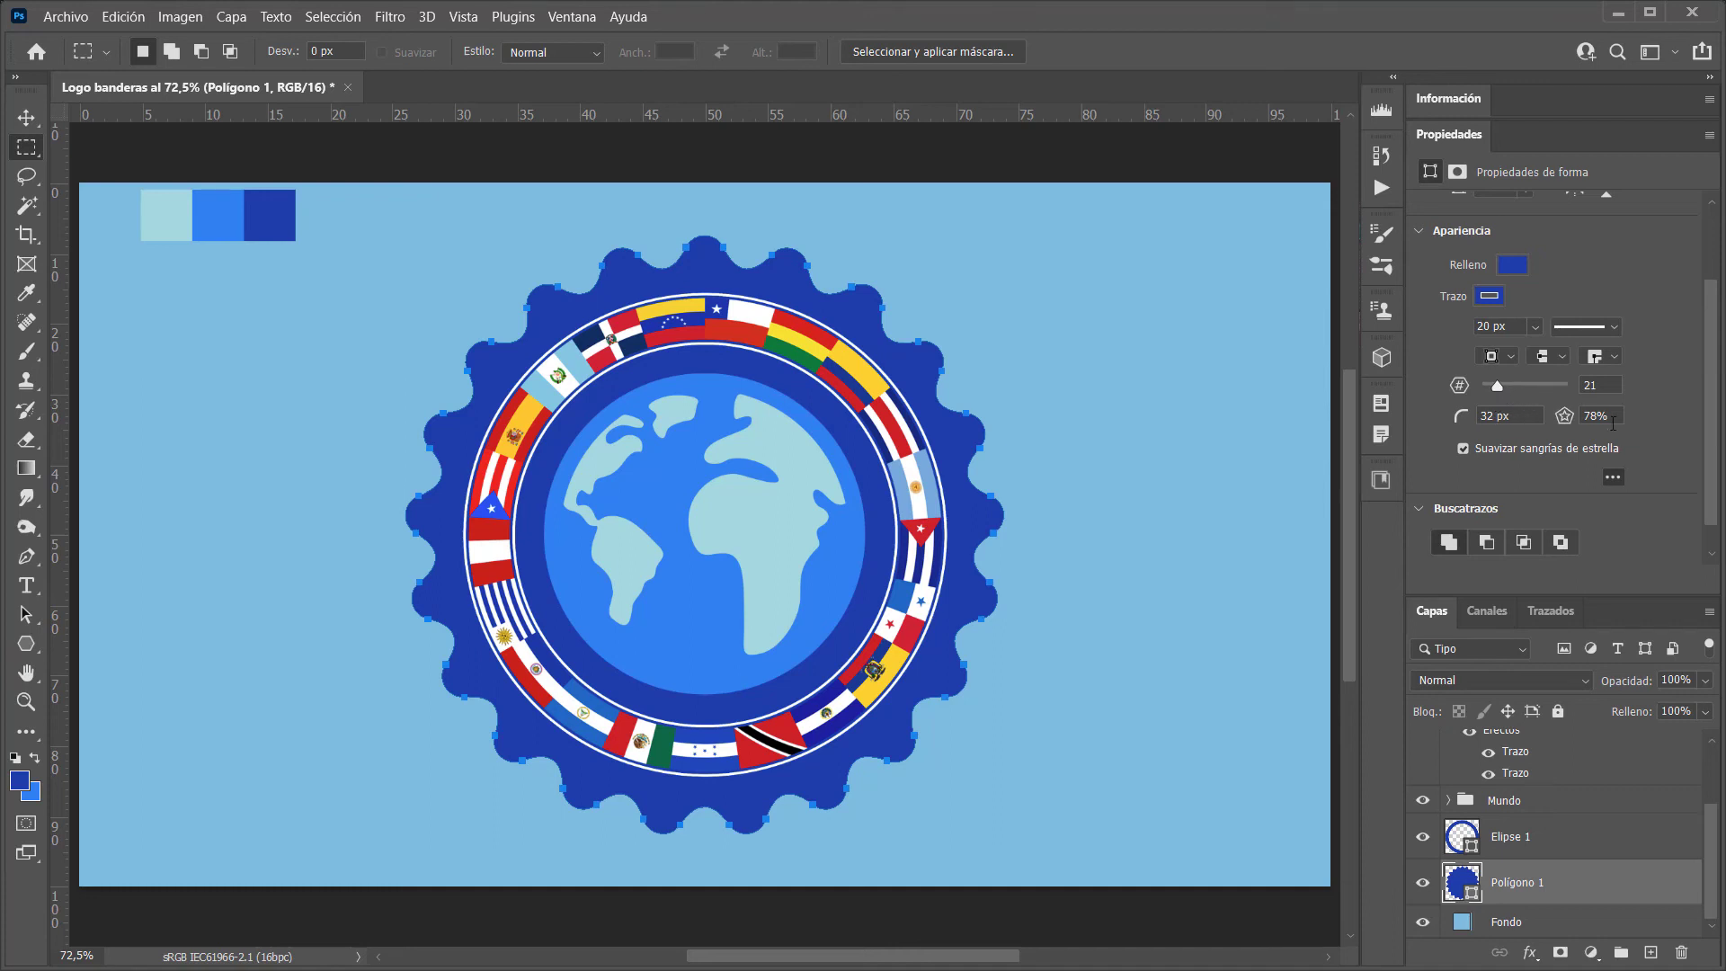
Give Polígono 1 an 18 px corner radius and a 72% star indent
{"action": "left_click", "coordinate": [1532, 416]}
{"action": "type", "text": "18"}
{"action": "key", "text": "Tab"}
{"action": "type", "text": "72"}
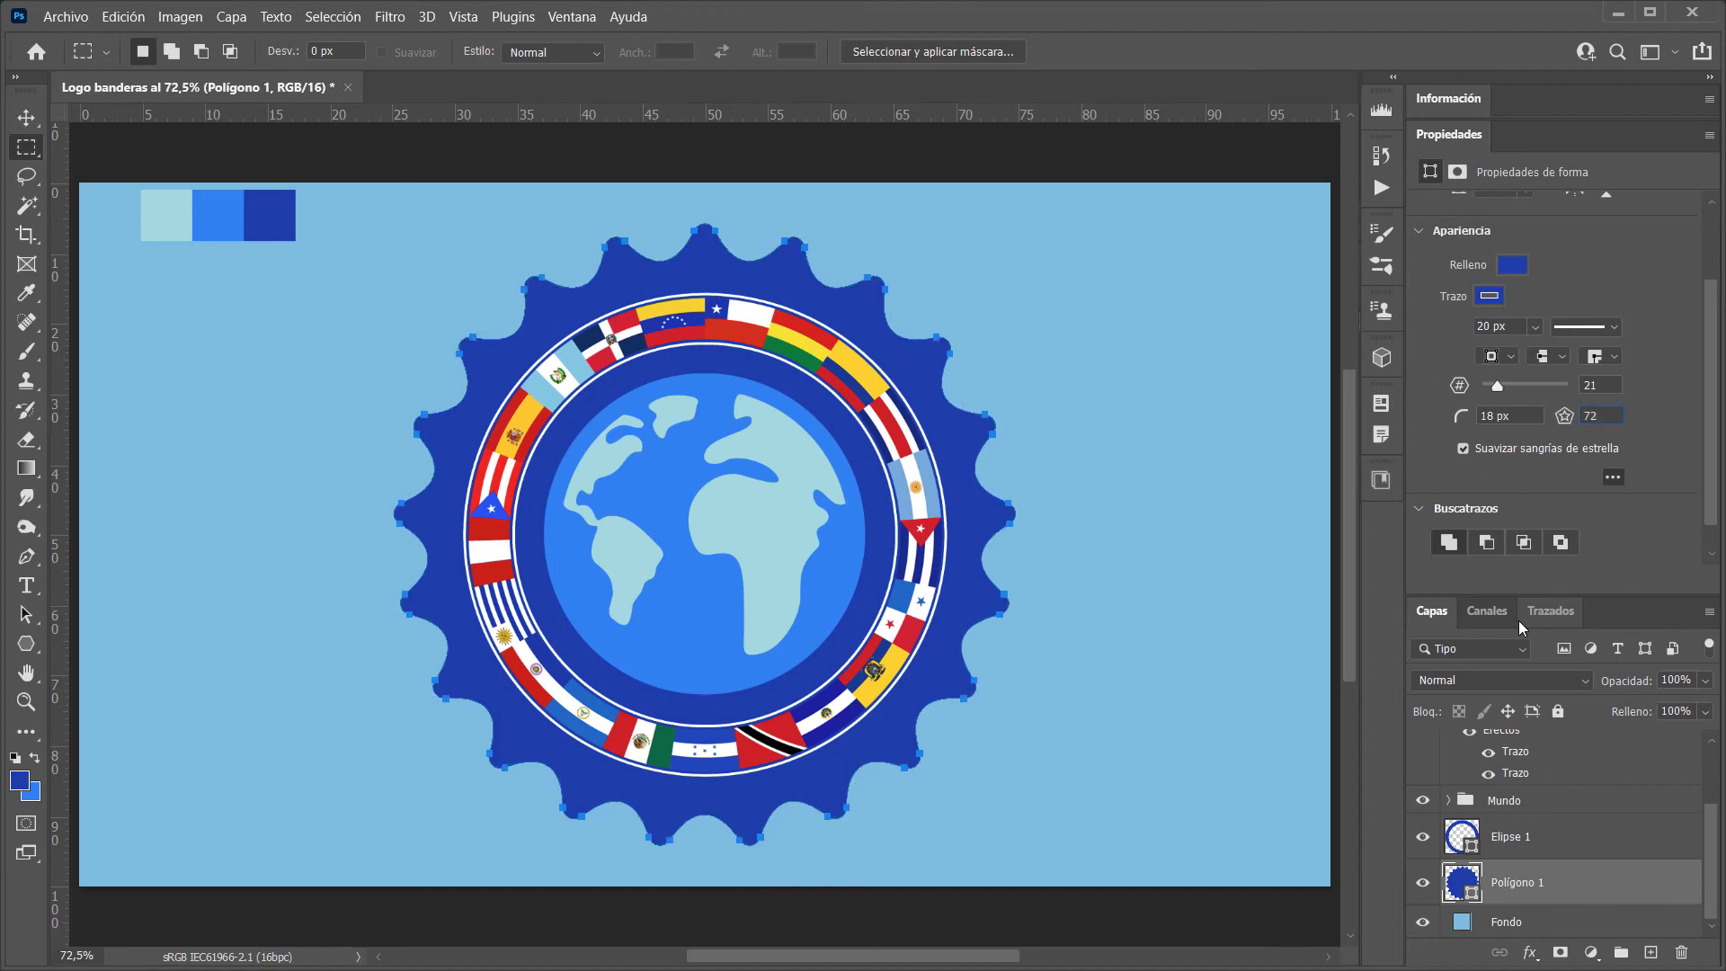
{"action": "key", "text": "Return"}
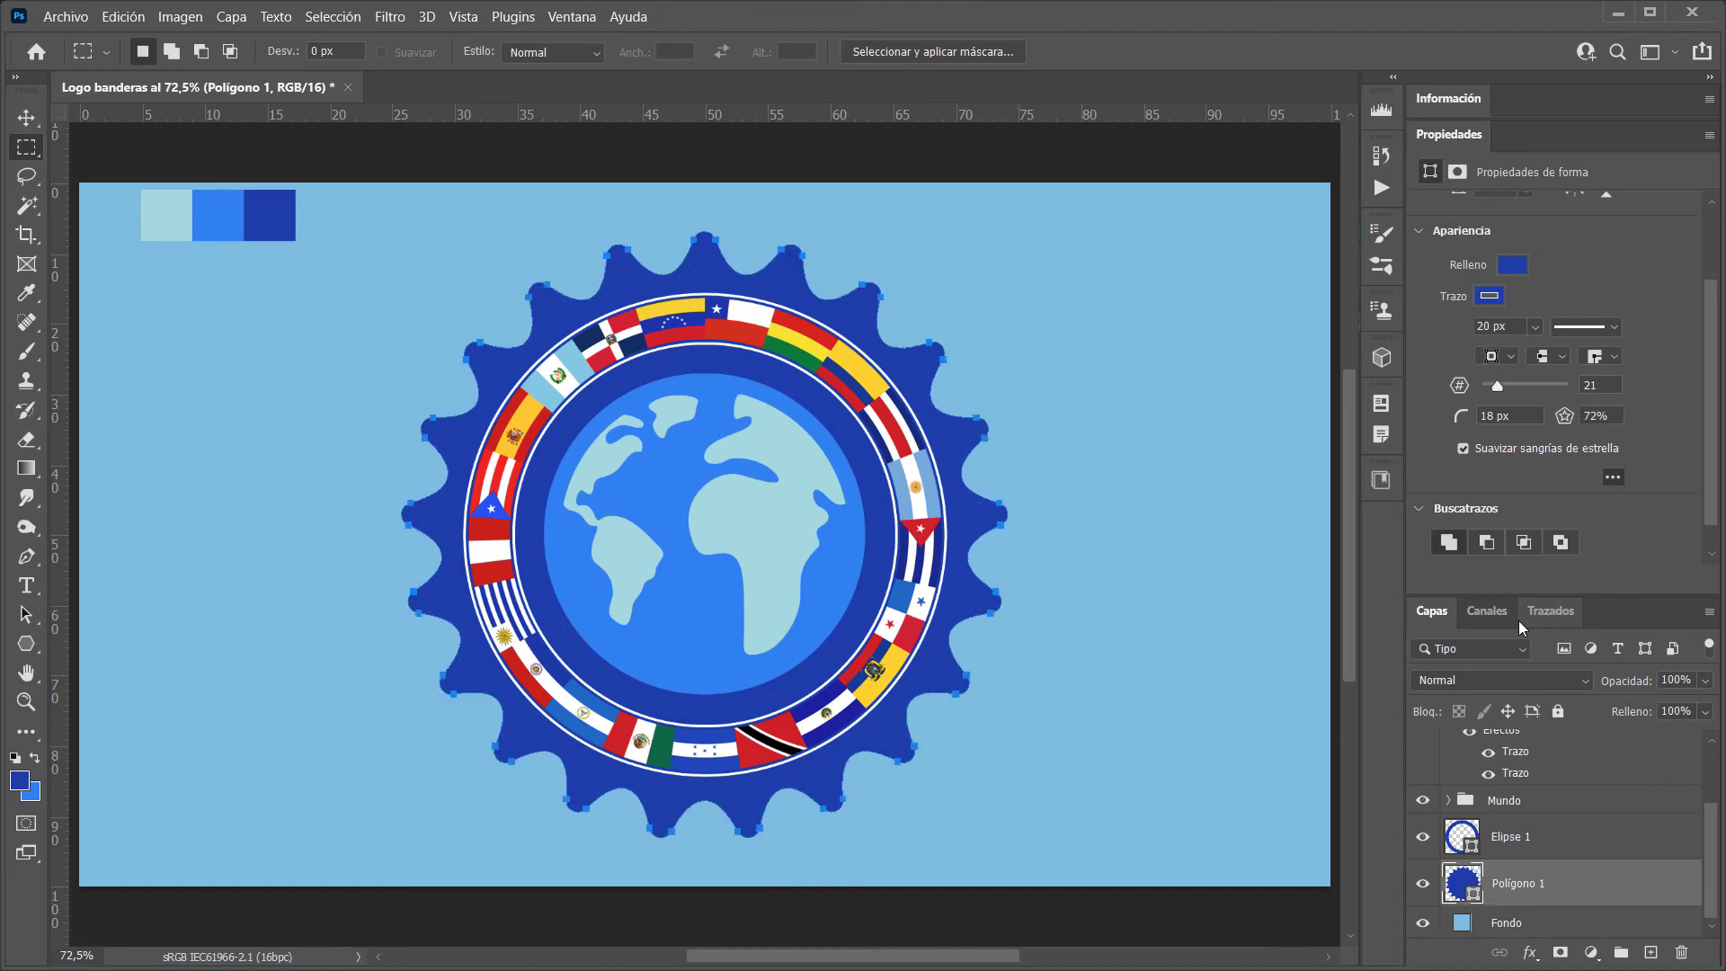
Try an outside stroke alignment on the gear, then revert it to the original alignment
{"action": "key", "text": "g"}
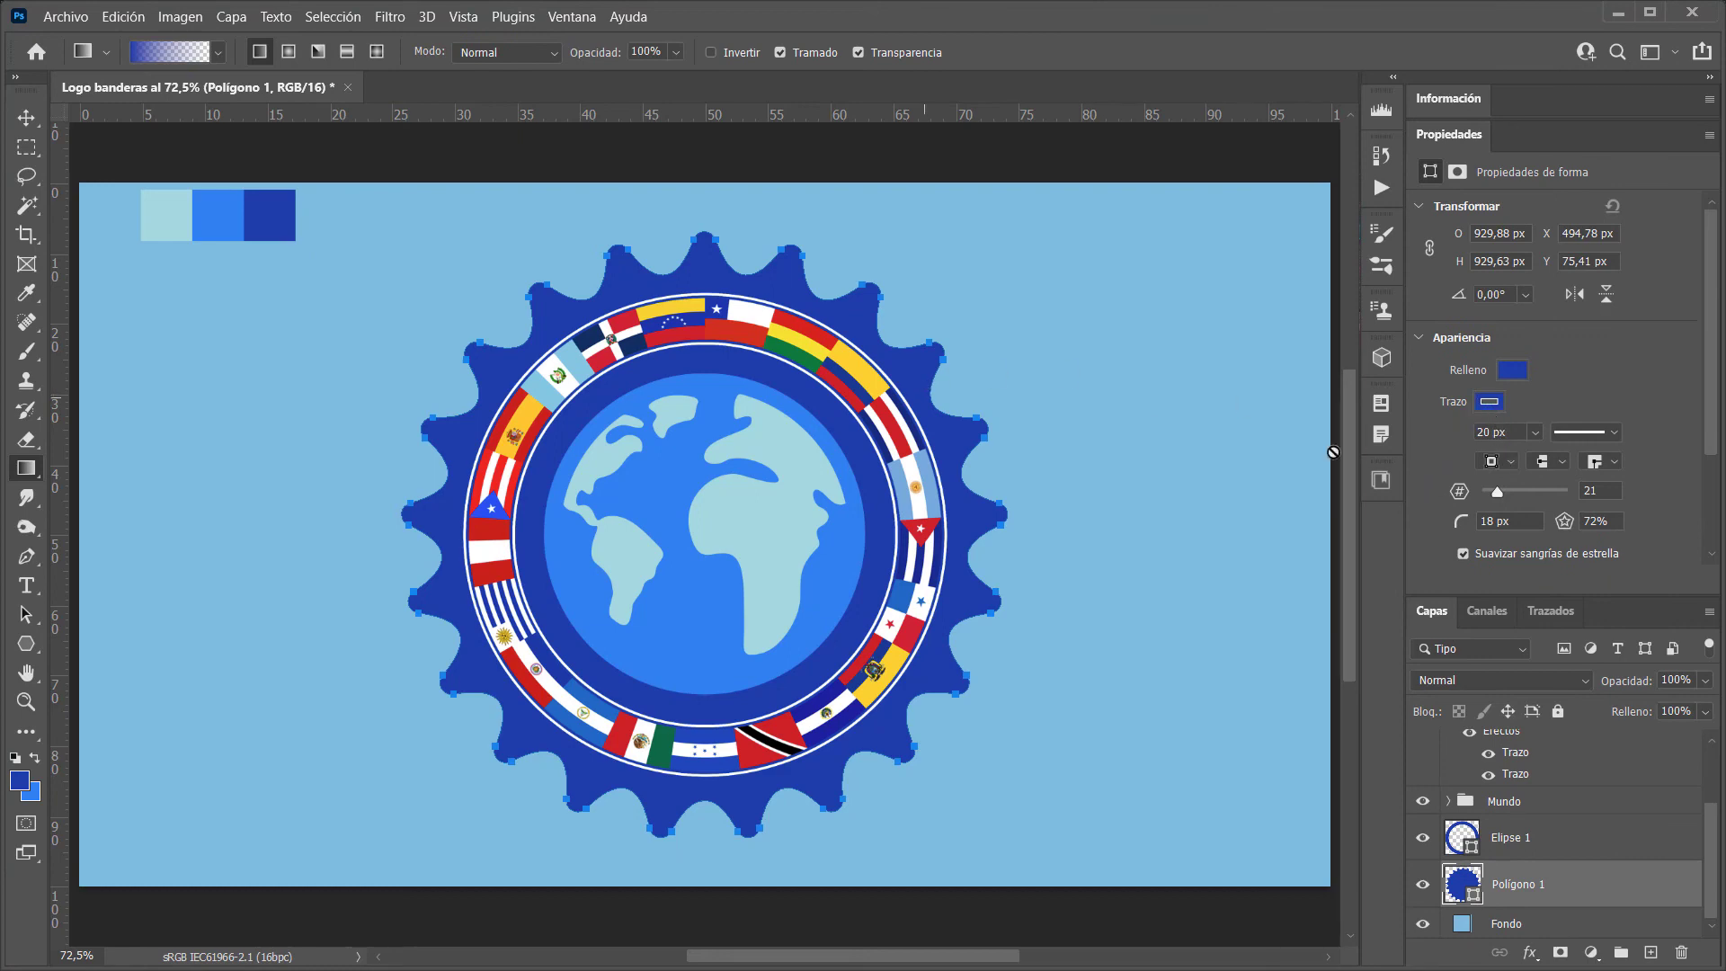
{"action": "left_click", "coordinate": [1503, 462]}
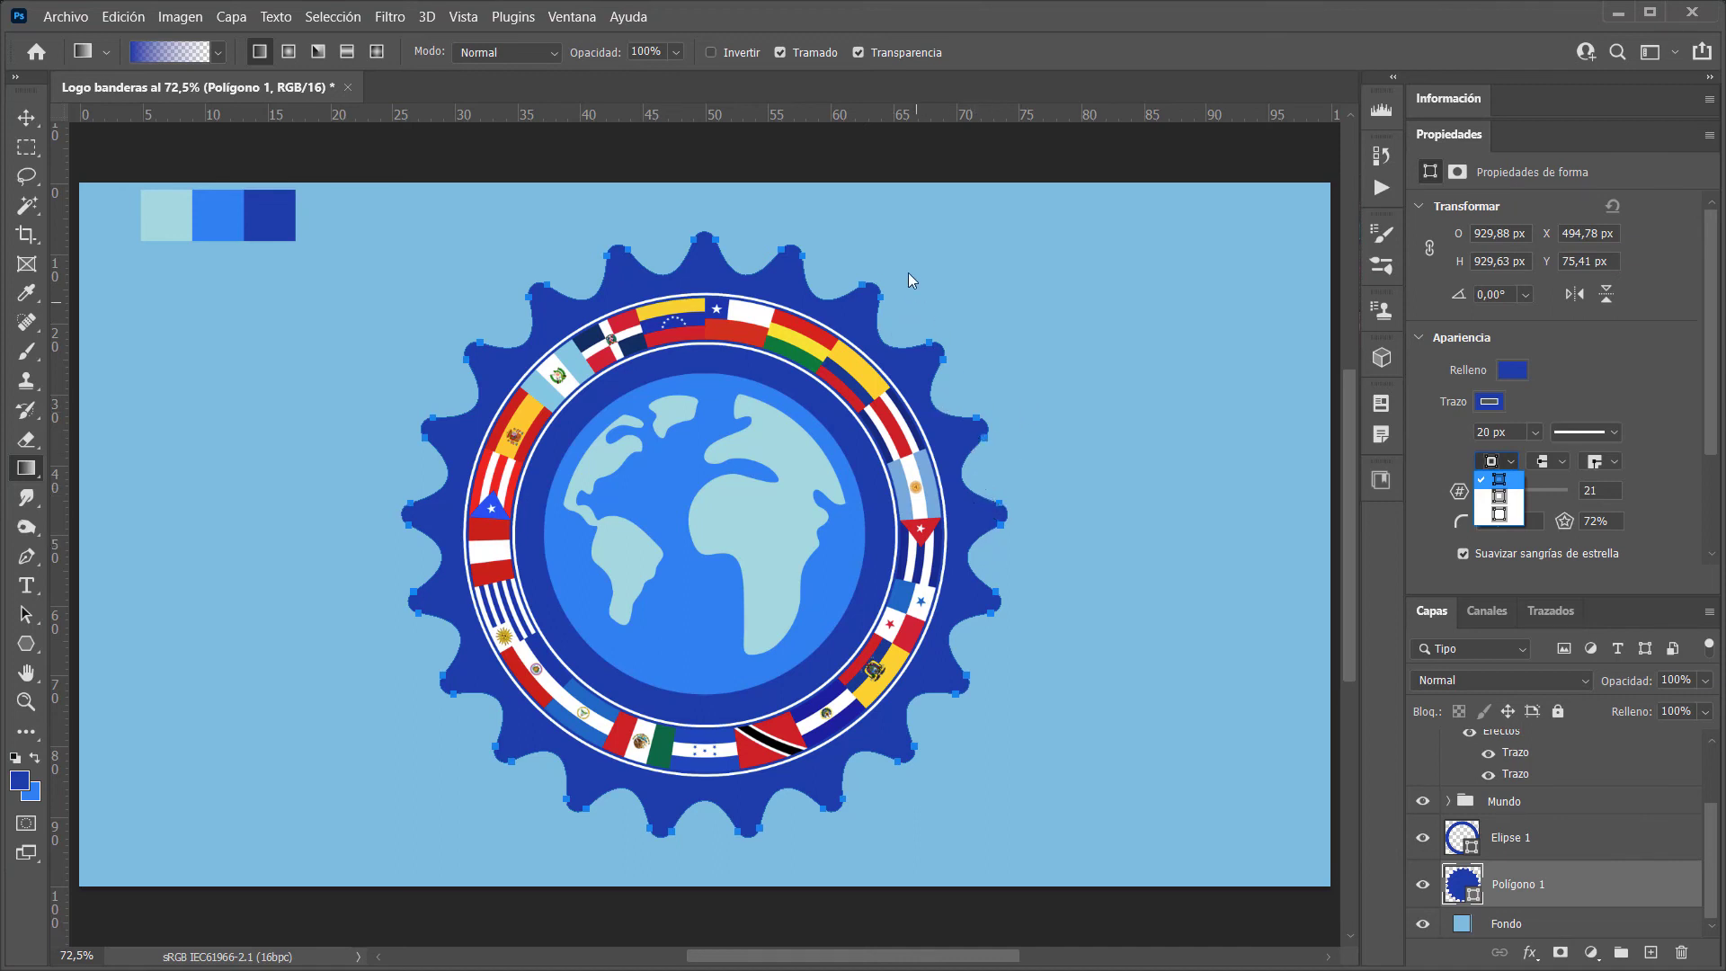
{"action": "left_click", "coordinate": [1499, 516]}
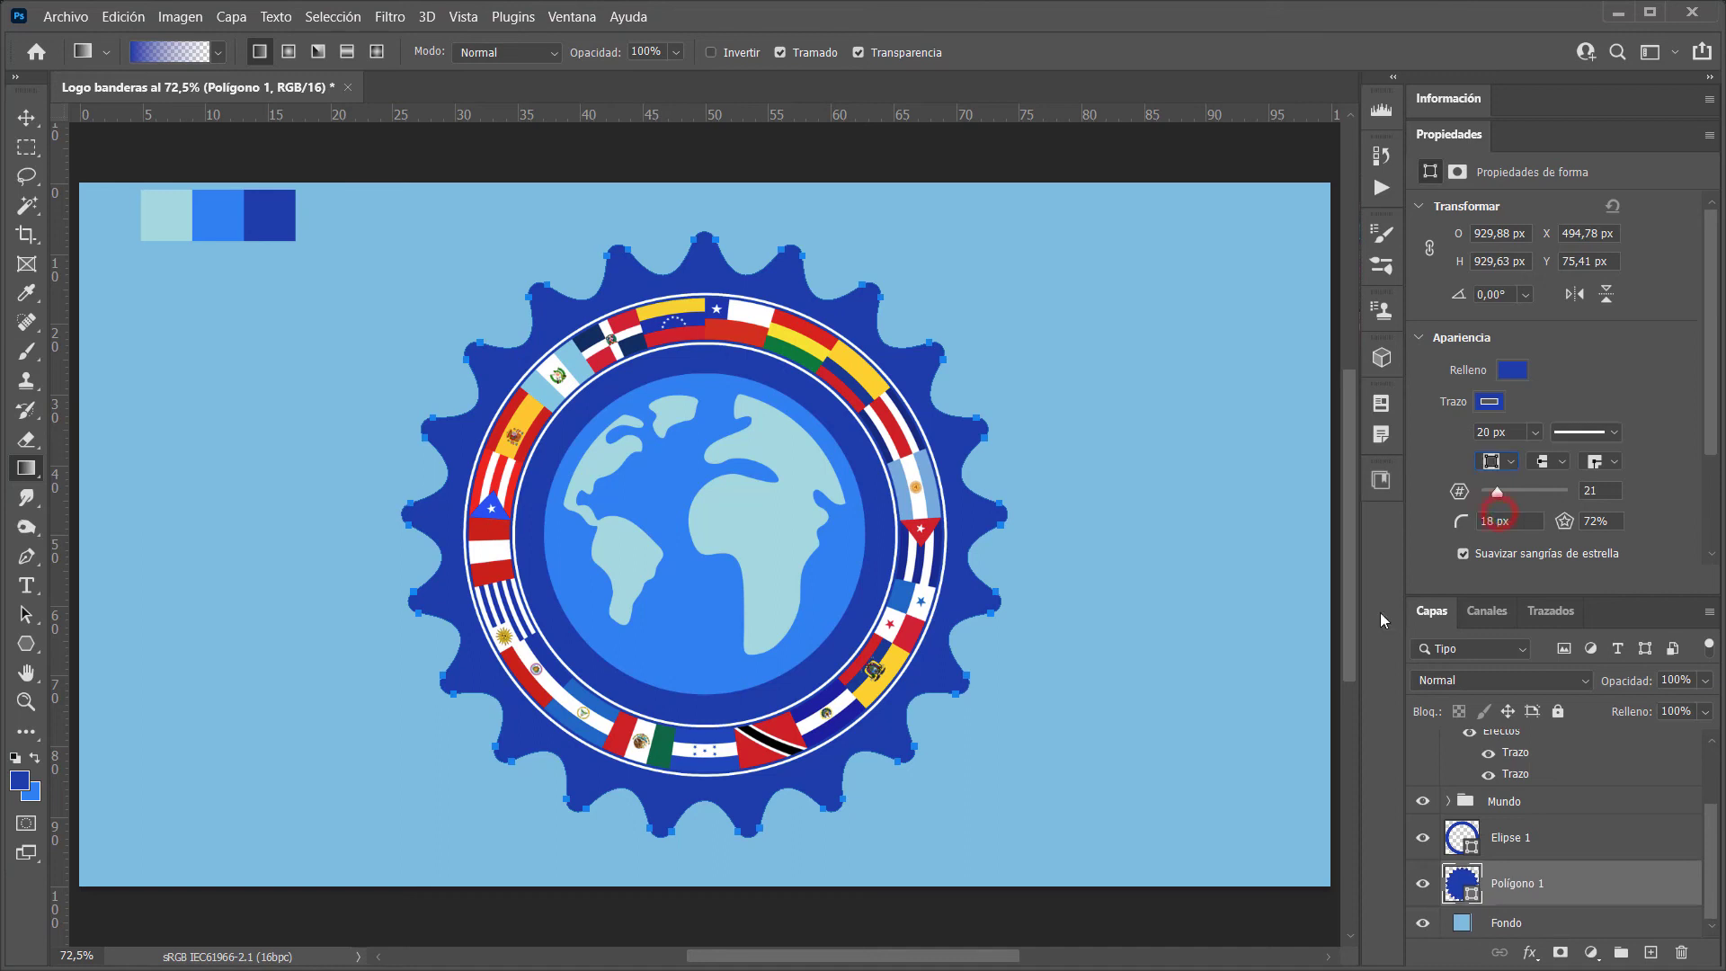
{"action": "left_click", "coordinate": [1510, 462]}
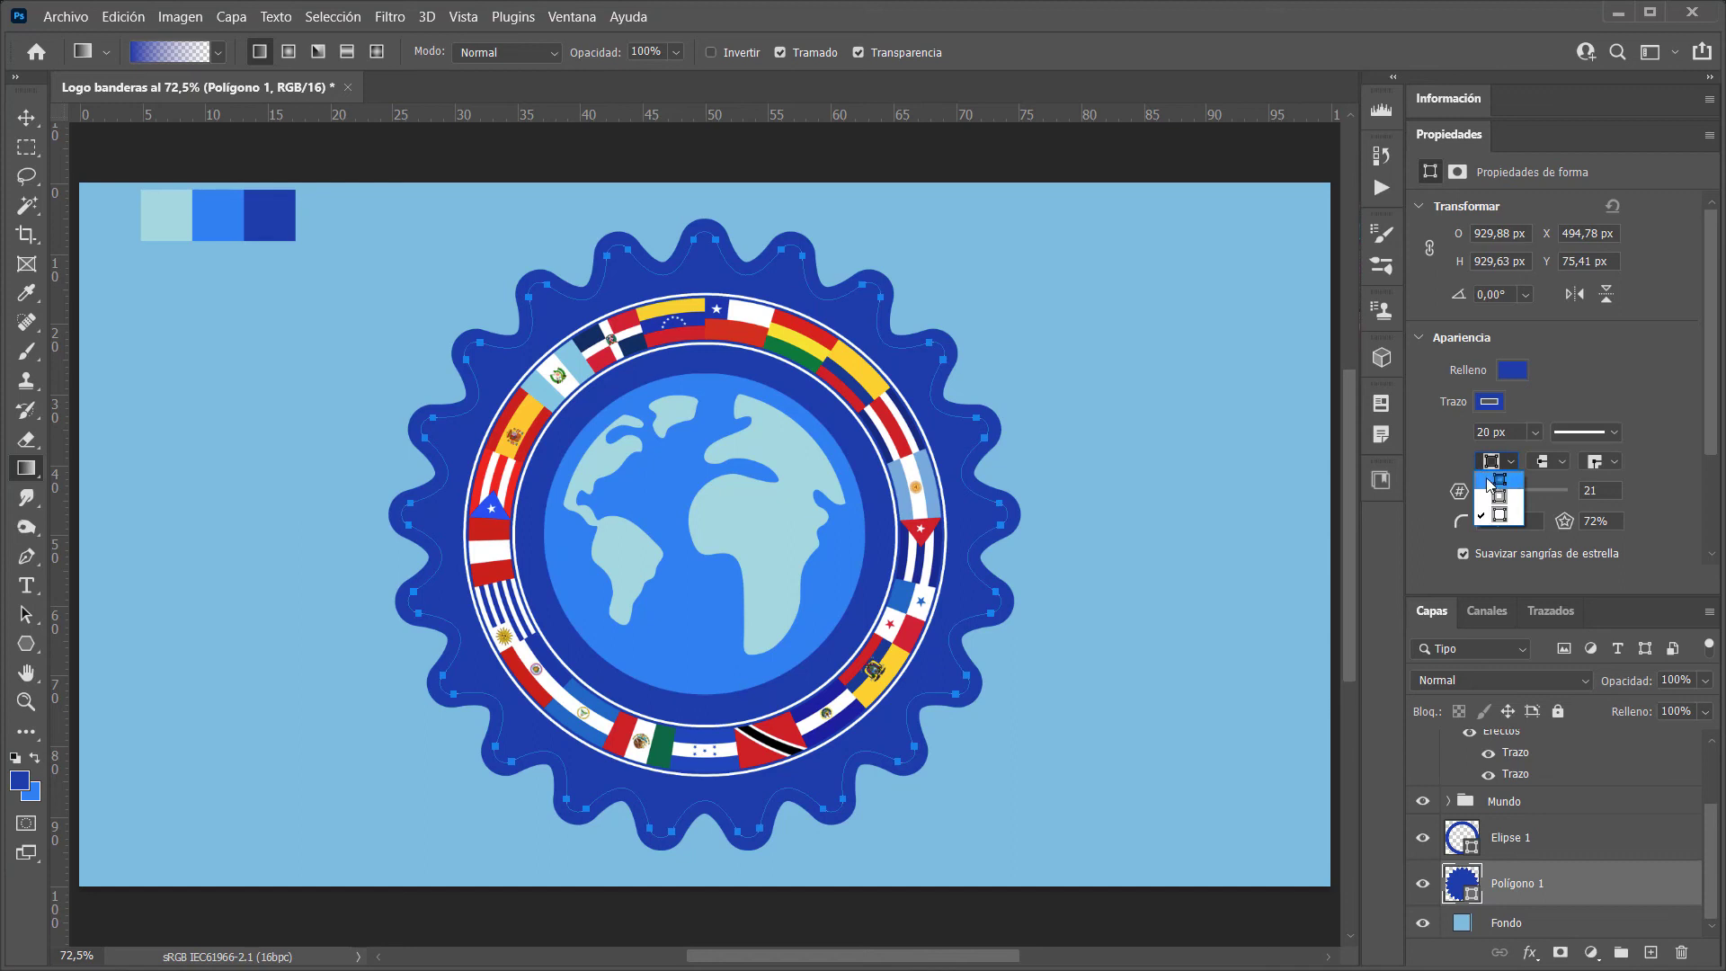
{"action": "left_click", "coordinate": [1487, 477]}
{"action": "scroll", "coordinate": [1549, 557], "scroll_direction": "down", "scroll_amount": 3}
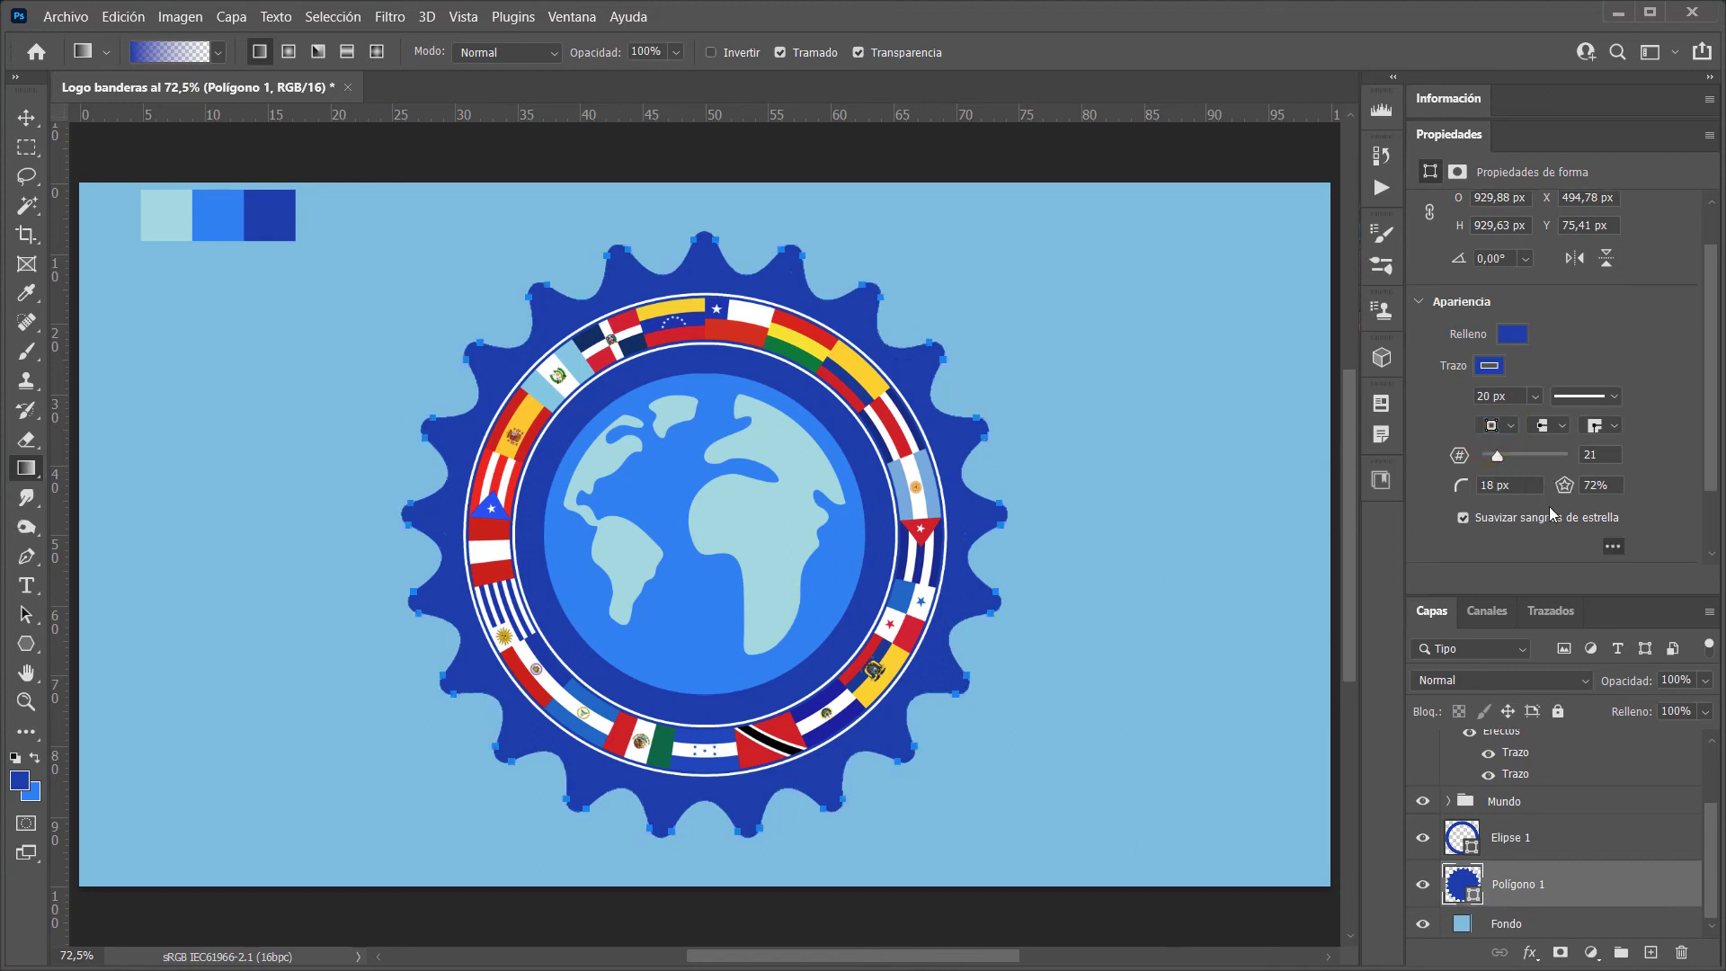
{"action": "key", "text": "m"}
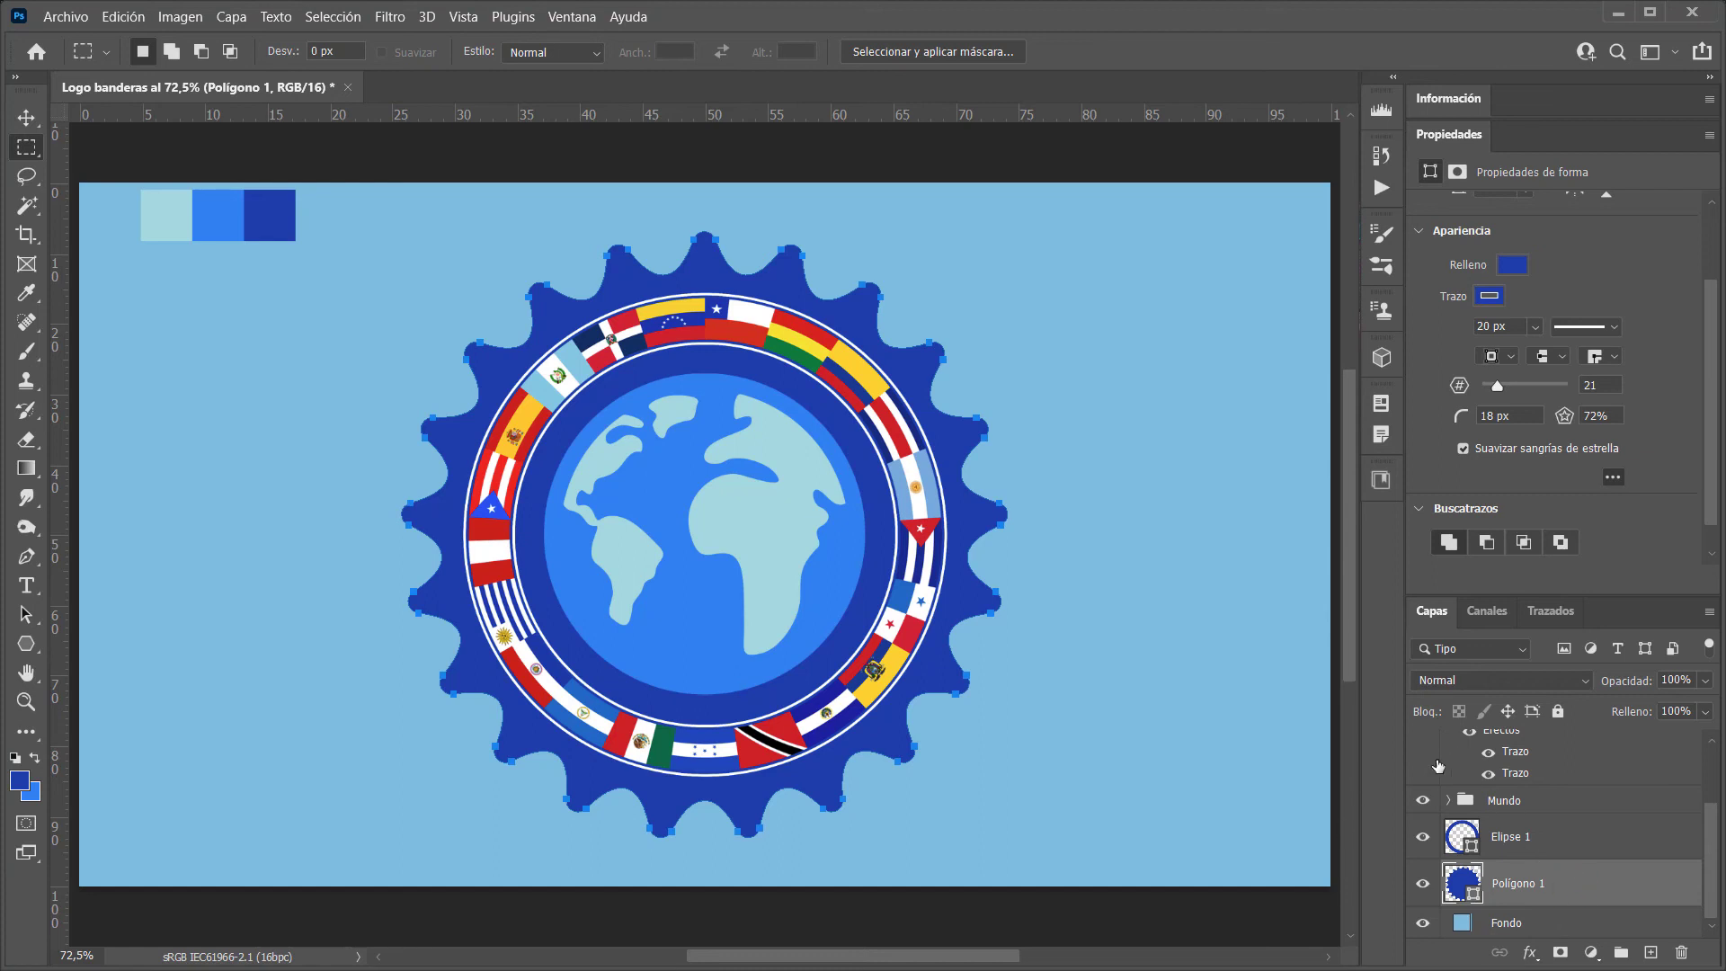
Duplicate Elipse 1 below itself and name the layers Elipse exterior and Elipse interior
{"action": "left_click", "coordinate": [1516, 845]}
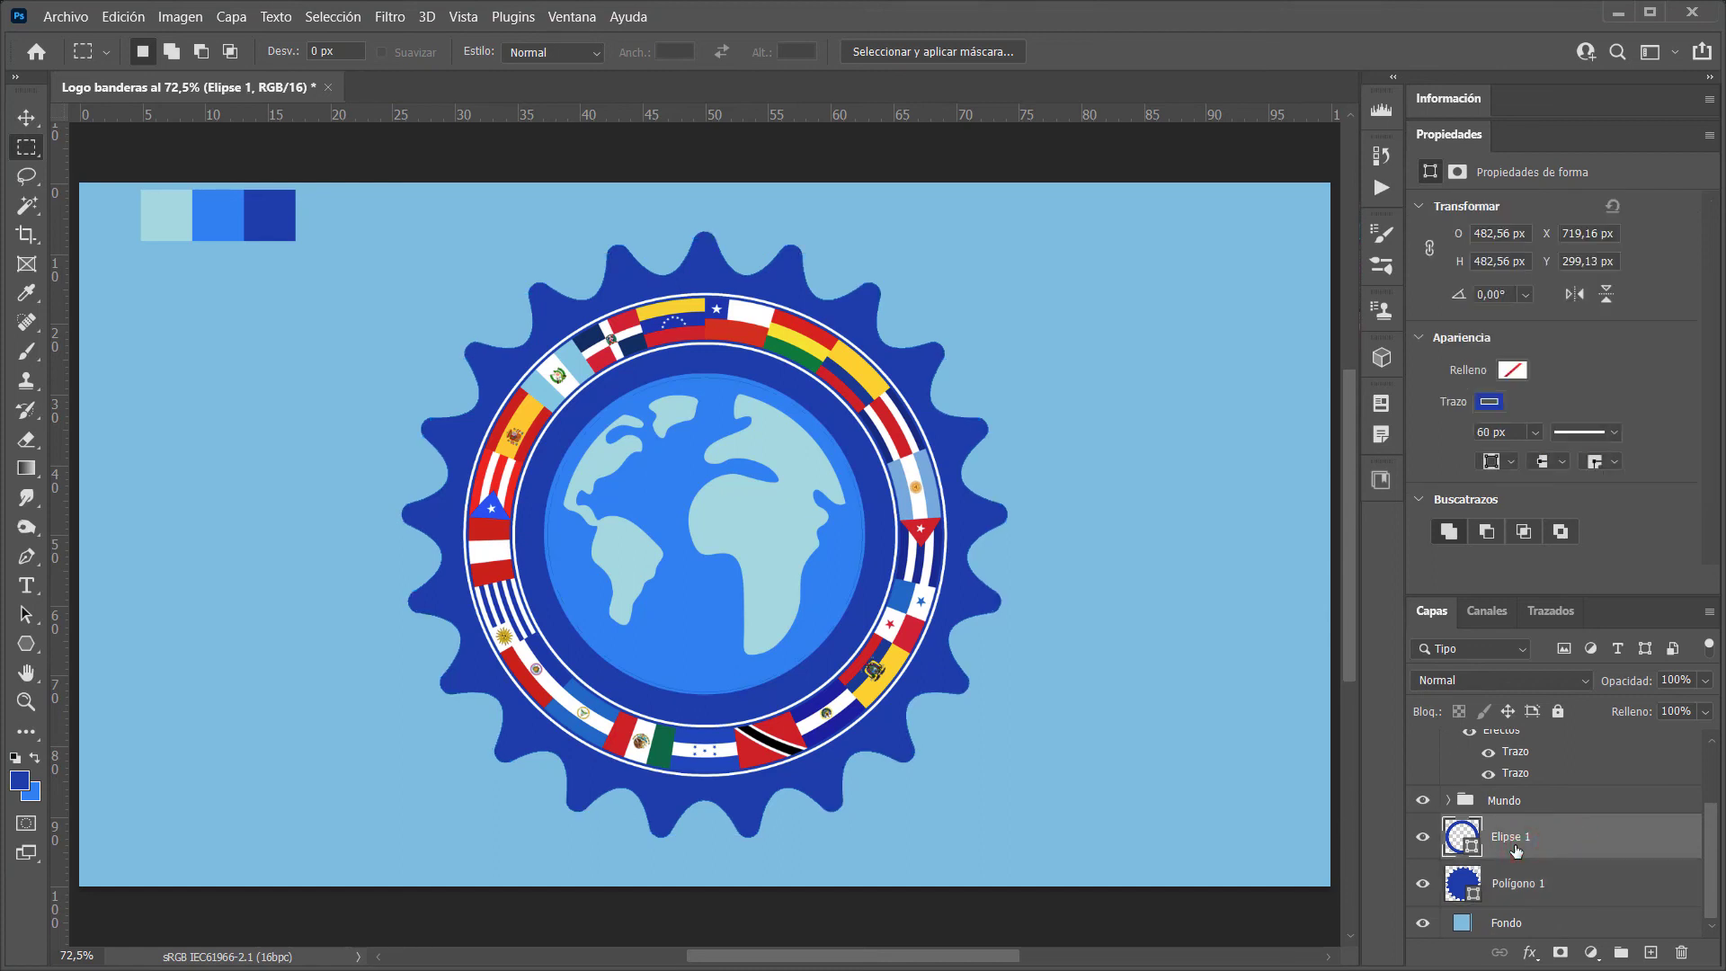
{"action": "key", "text": "ctrl+j"}
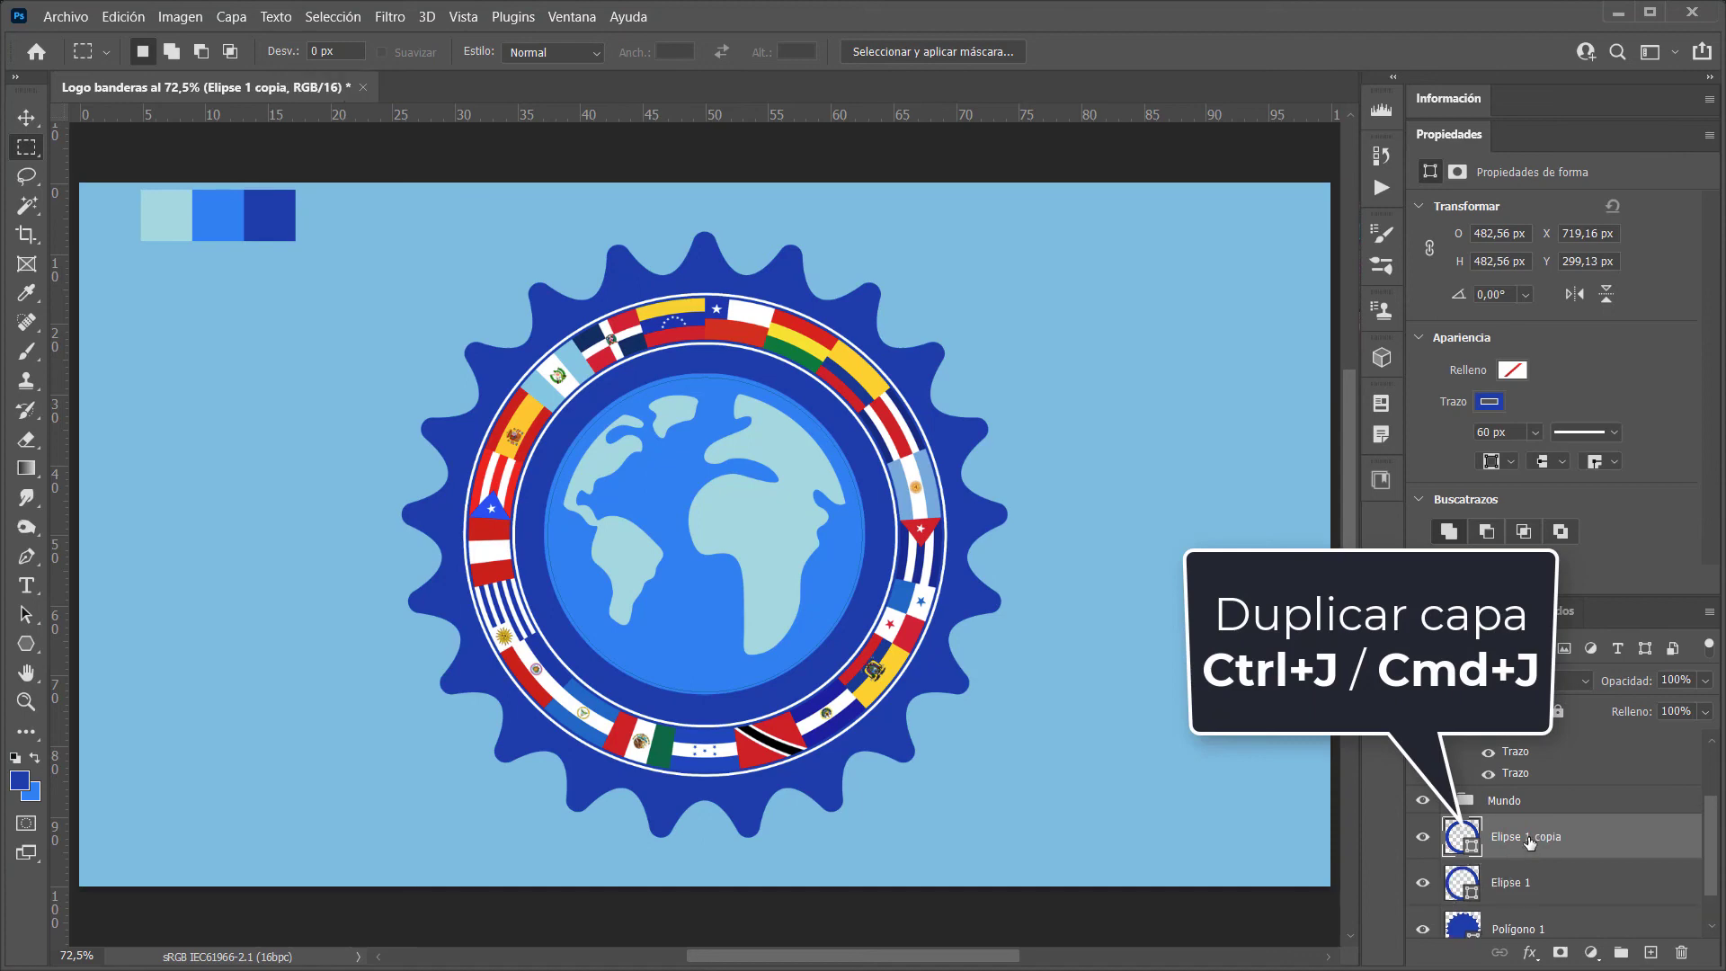
{"action": "left_click_drag", "start_coordinate": [1528, 842], "coordinate": [1528, 890]}
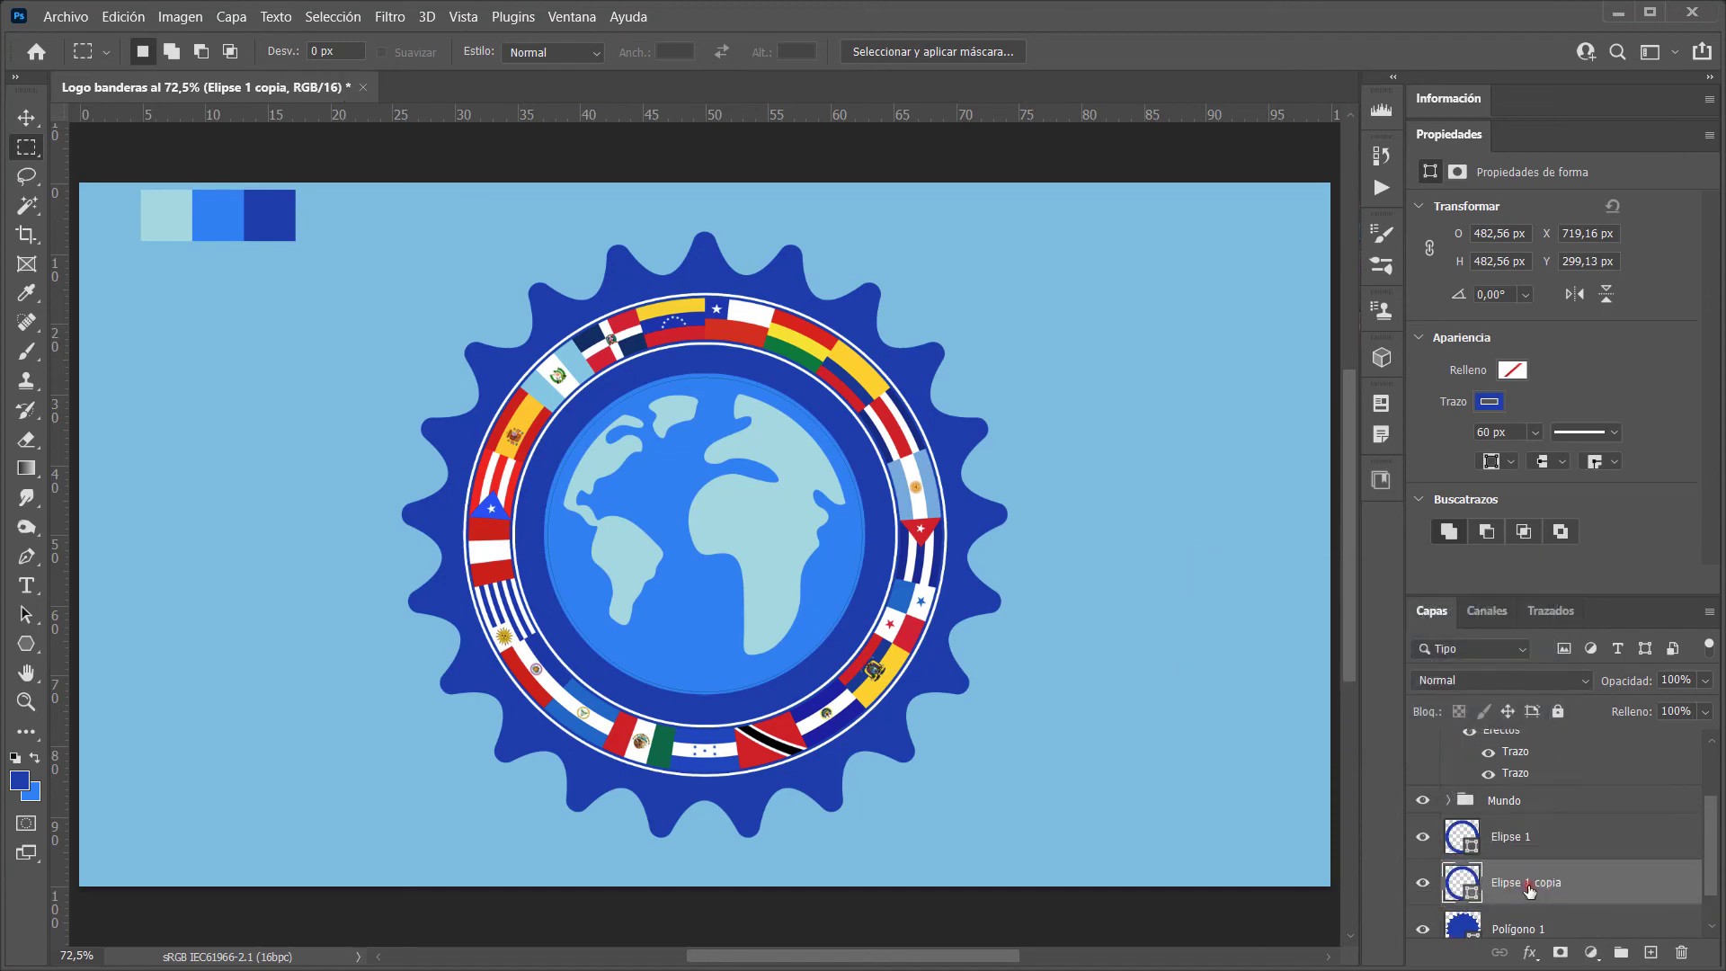
{"action": "double_click", "coordinate": [1528, 884]}
{"action": "type", "text": "eLI"}
{"action": "key", "text": "shift+Tab"}
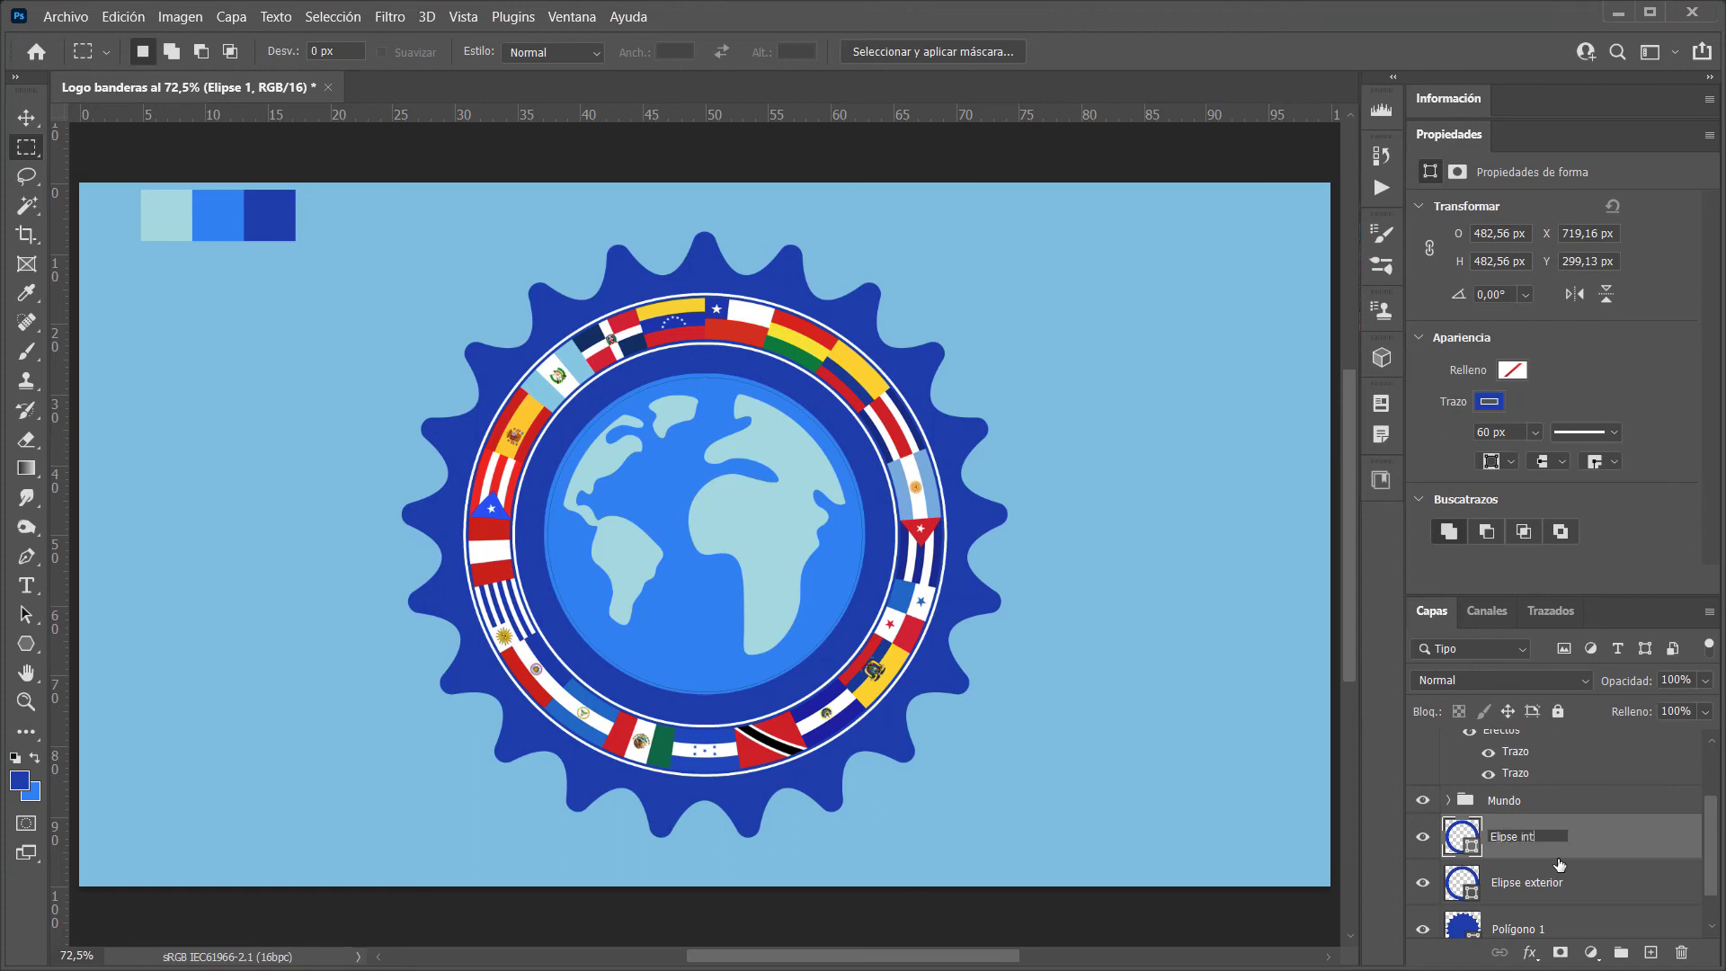
{"action": "key", "text": "Return"}
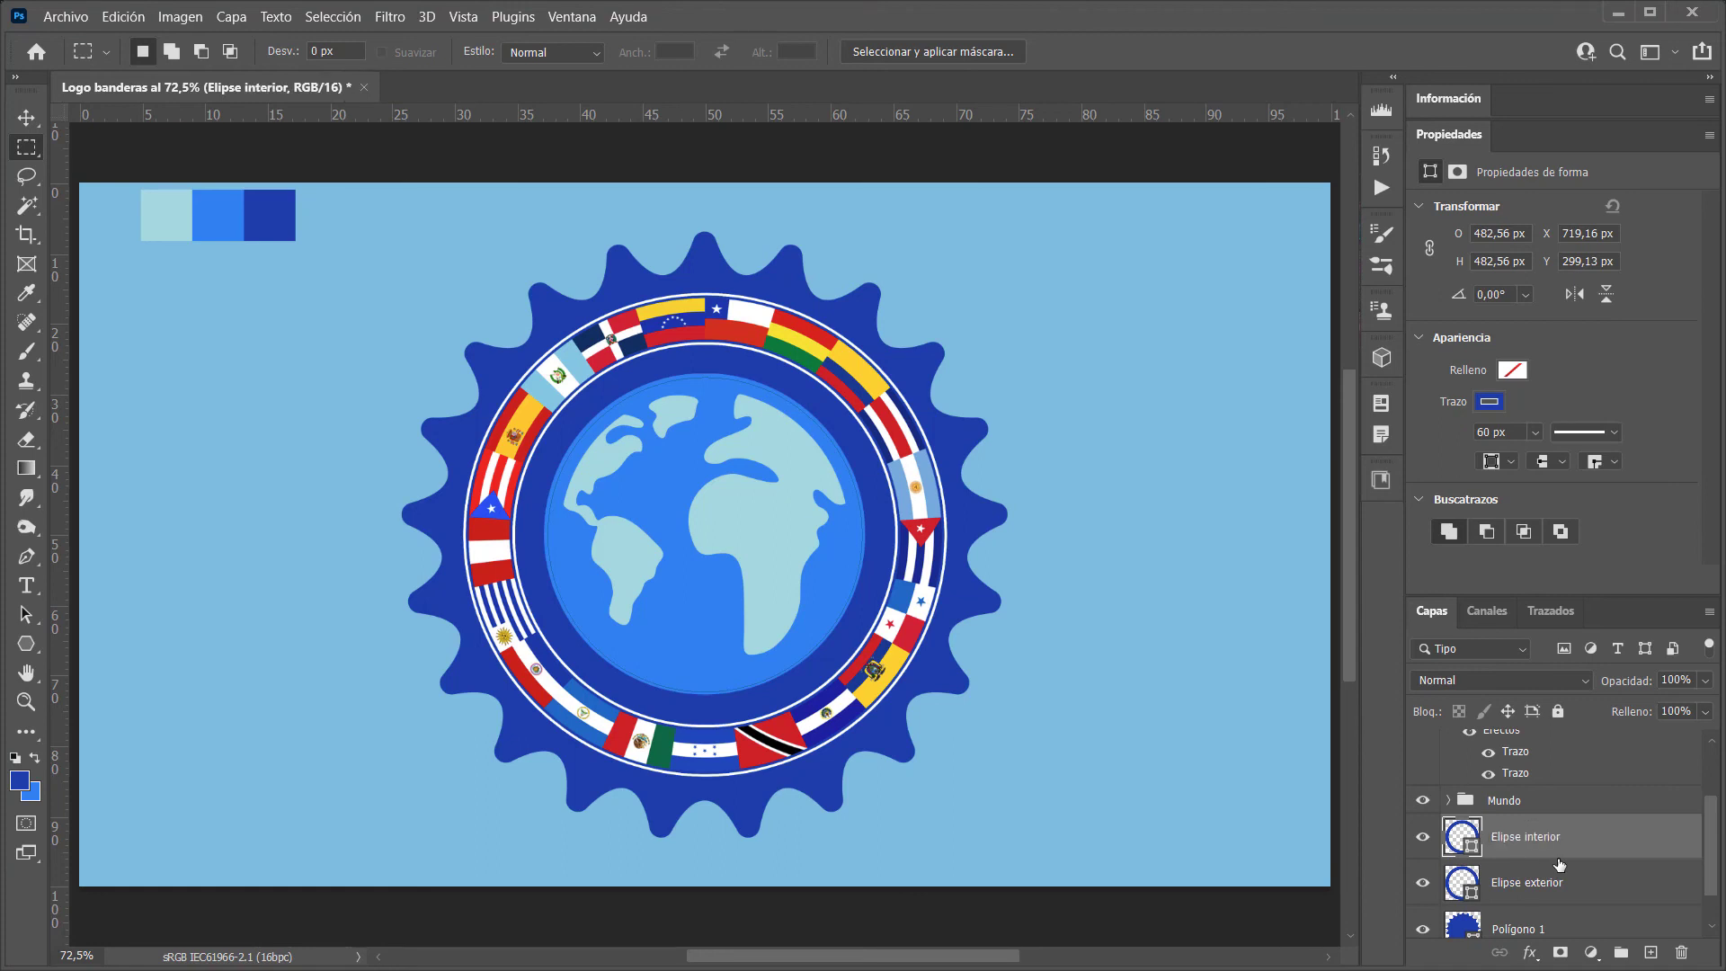
{"action": "left_click", "coordinate": [1562, 878]}
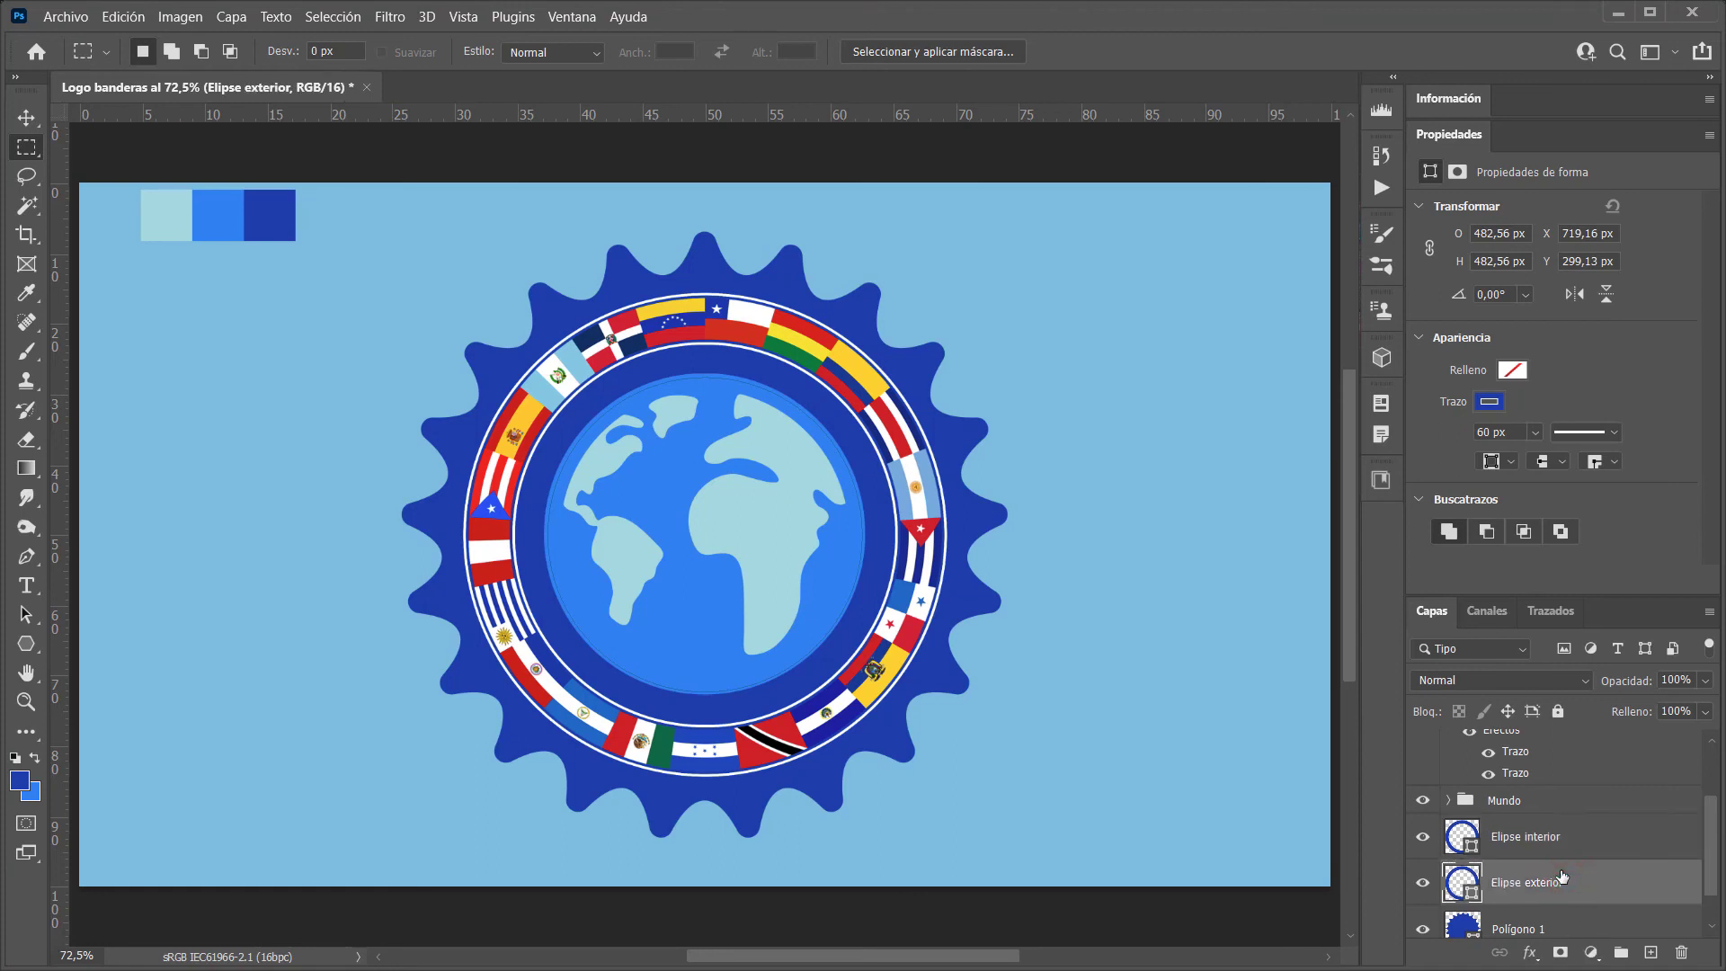
{"action": "key", "text": "ctrl+t"}
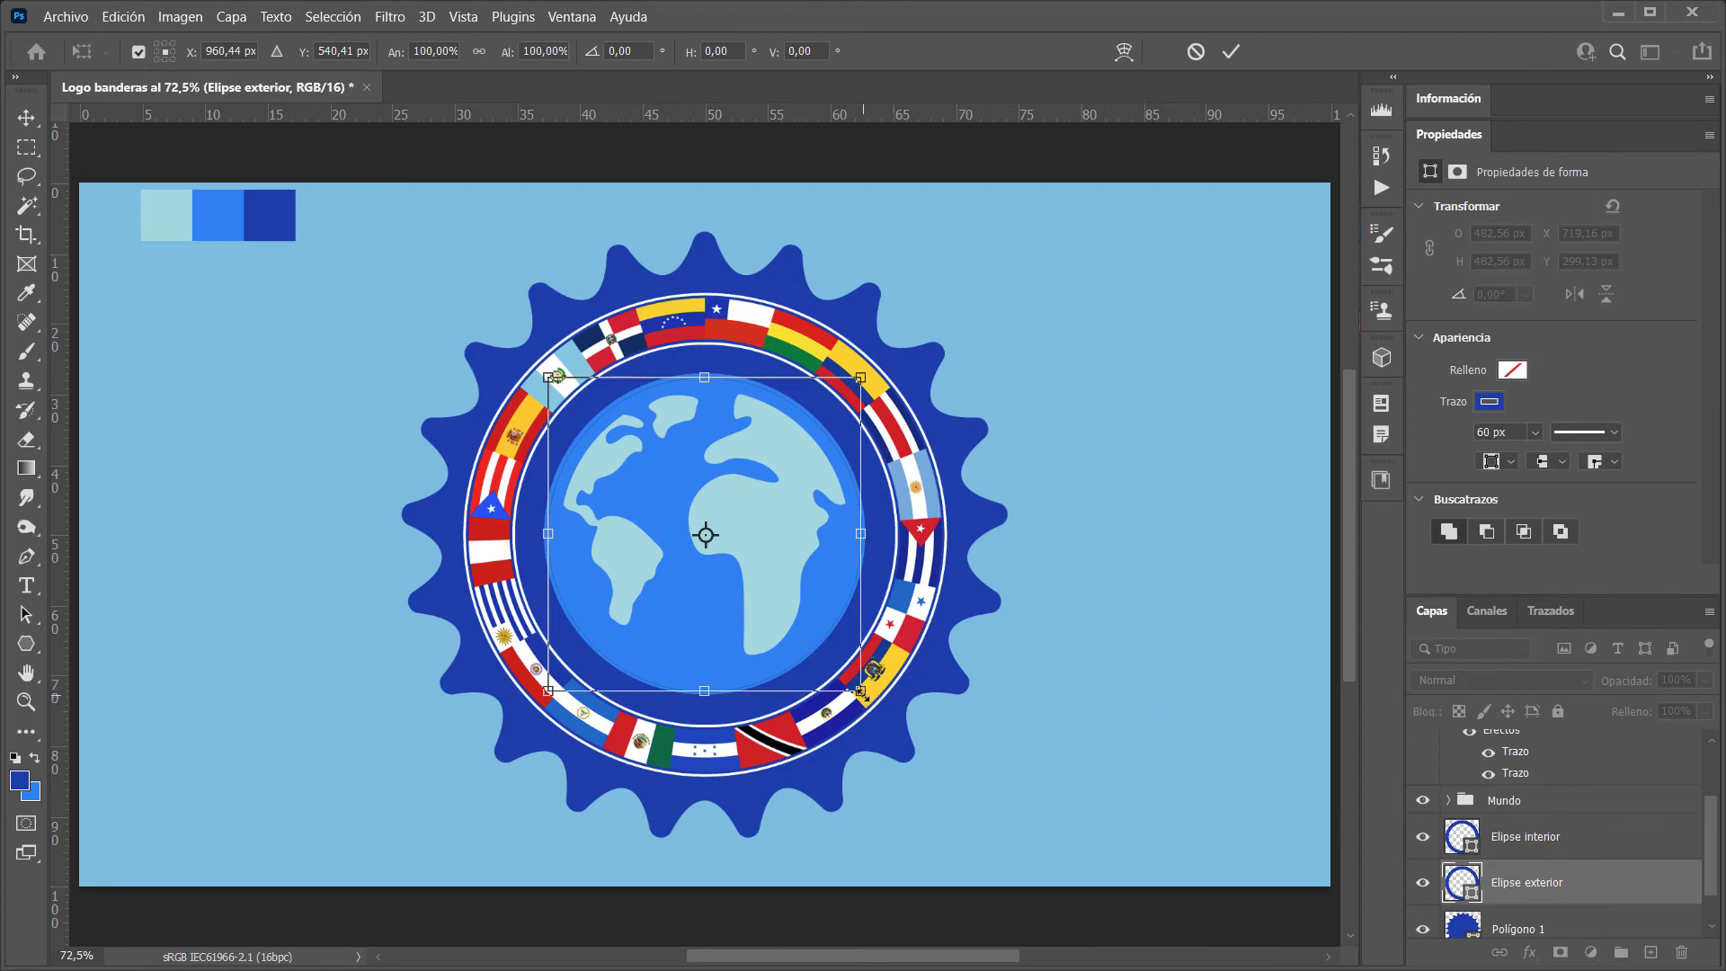
Scale Elipse exterior up to about 154.88% (747.38 × 747.38 px) and commit
{"action": "mouse_move", "coordinate": [862, 692]}
{"action": "left_mouse_down"}
{"action": "mouse_move", "coordinate": [984, 802]}
{"action": "mouse_move", "coordinate": [948, 787]}
{"action": "left_mouse_up"}
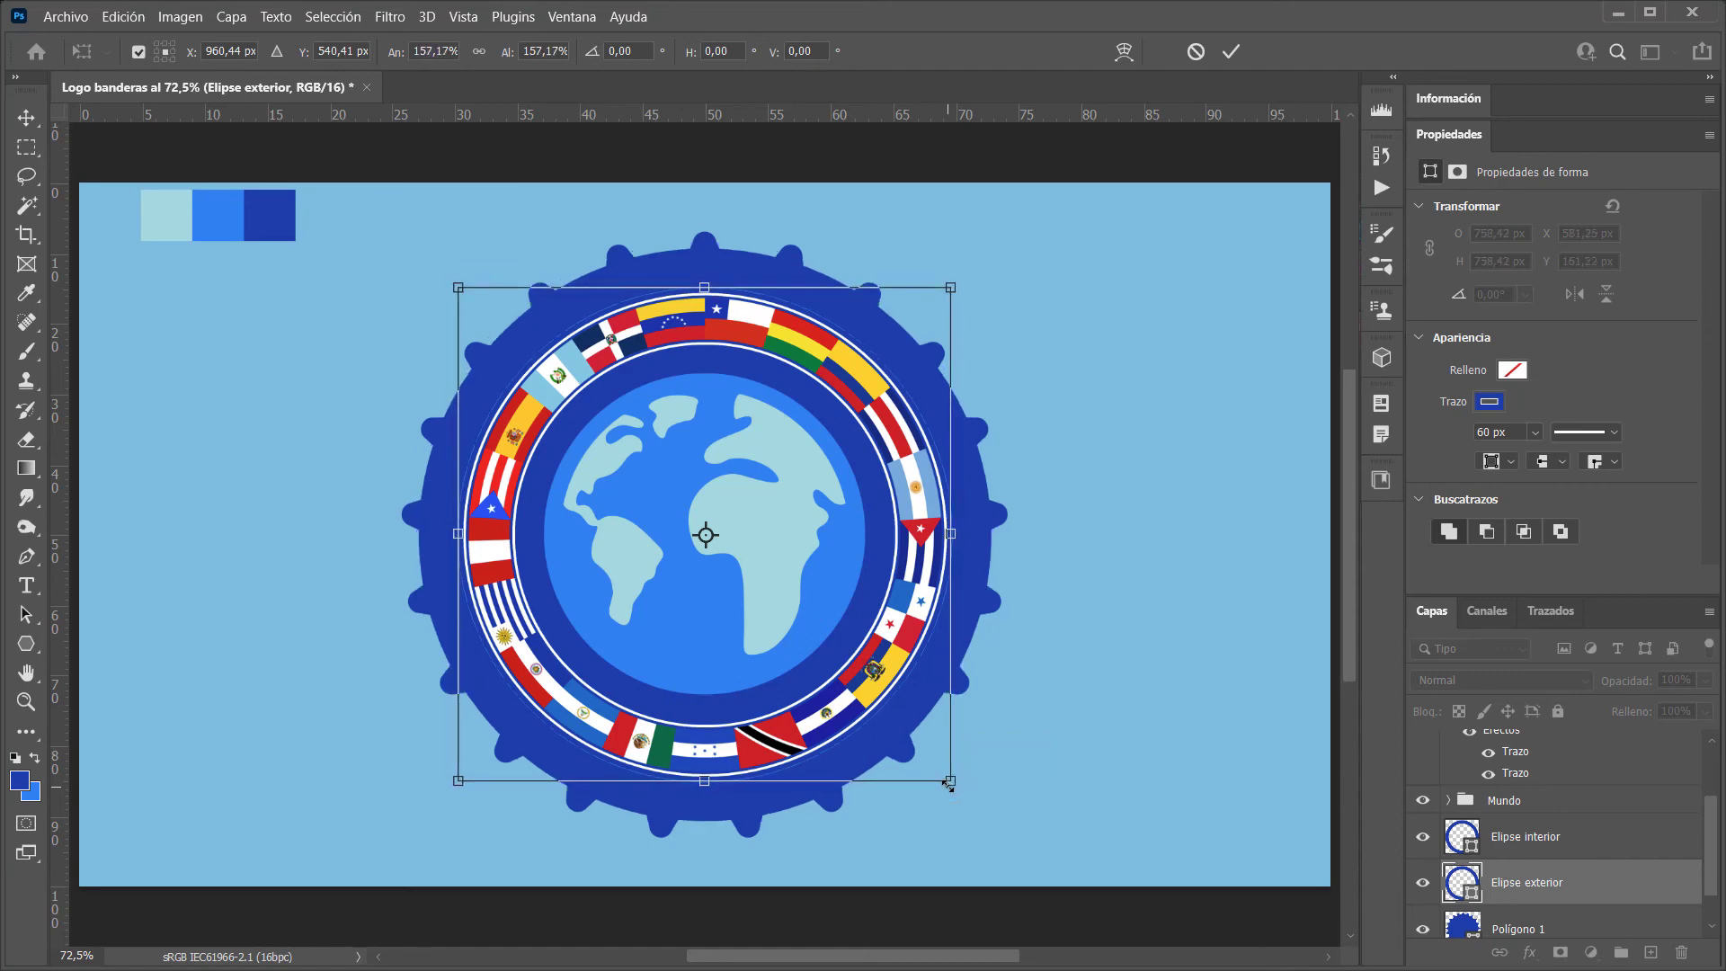
{"action": "left_click_drag", "start_coordinate": [948, 784], "coordinate": [941, 775]}
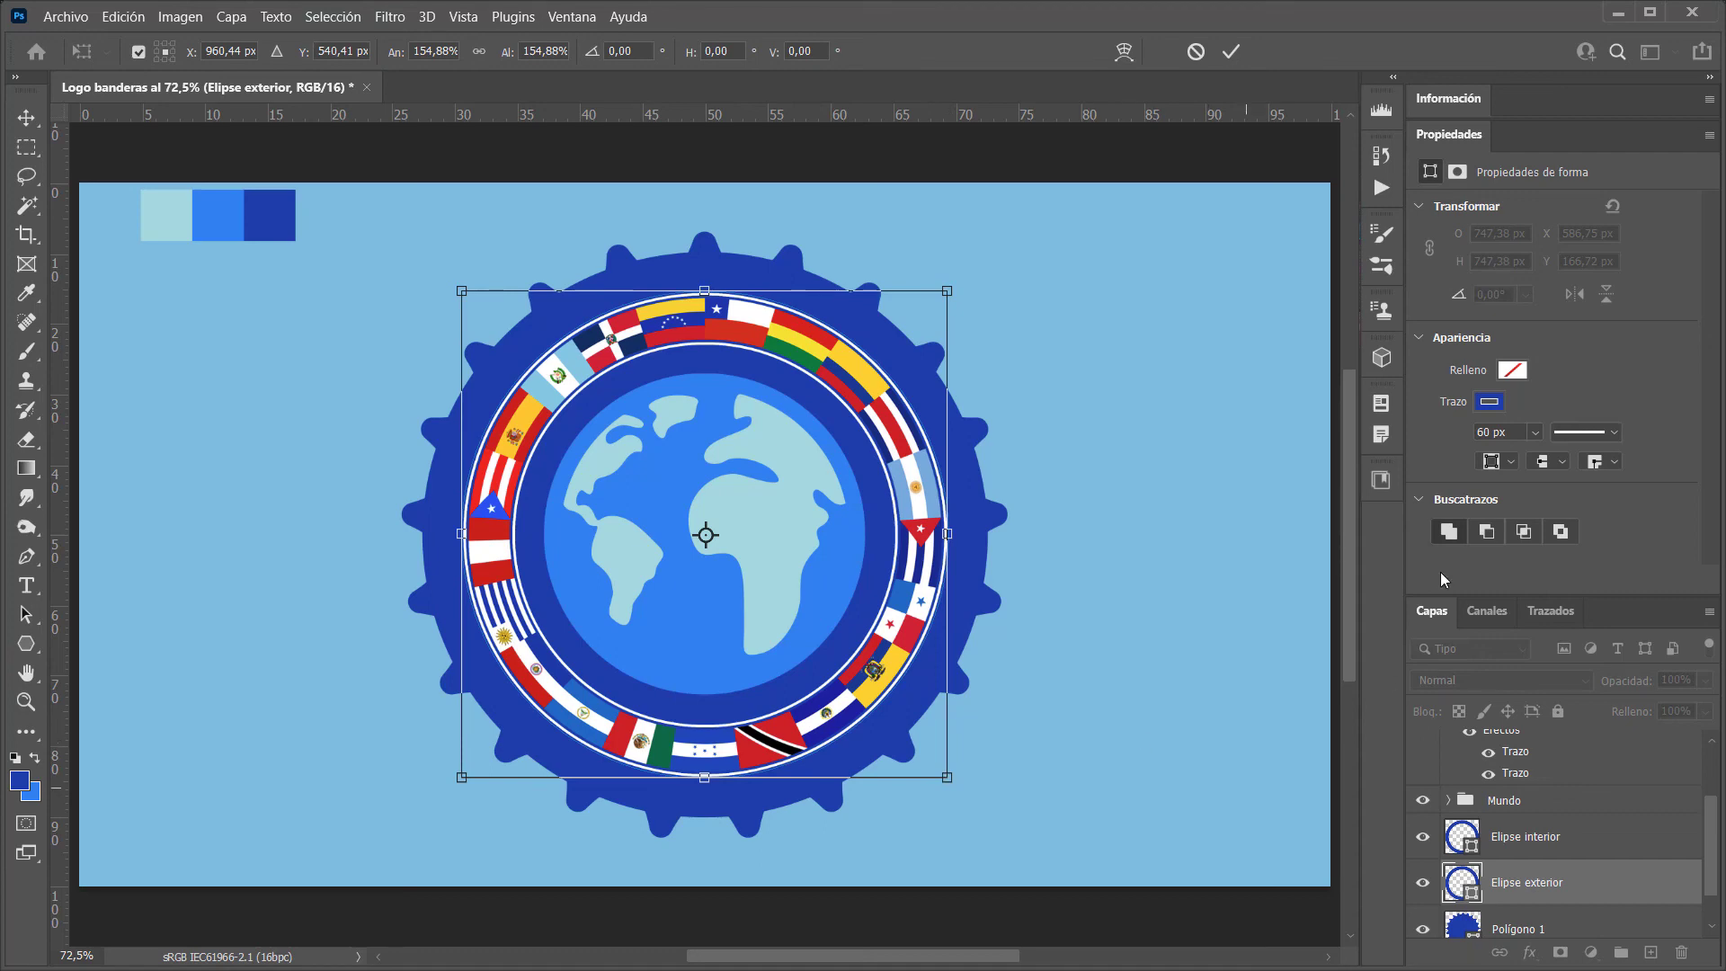
{"action": "left_click", "coordinate": [1230, 51]}
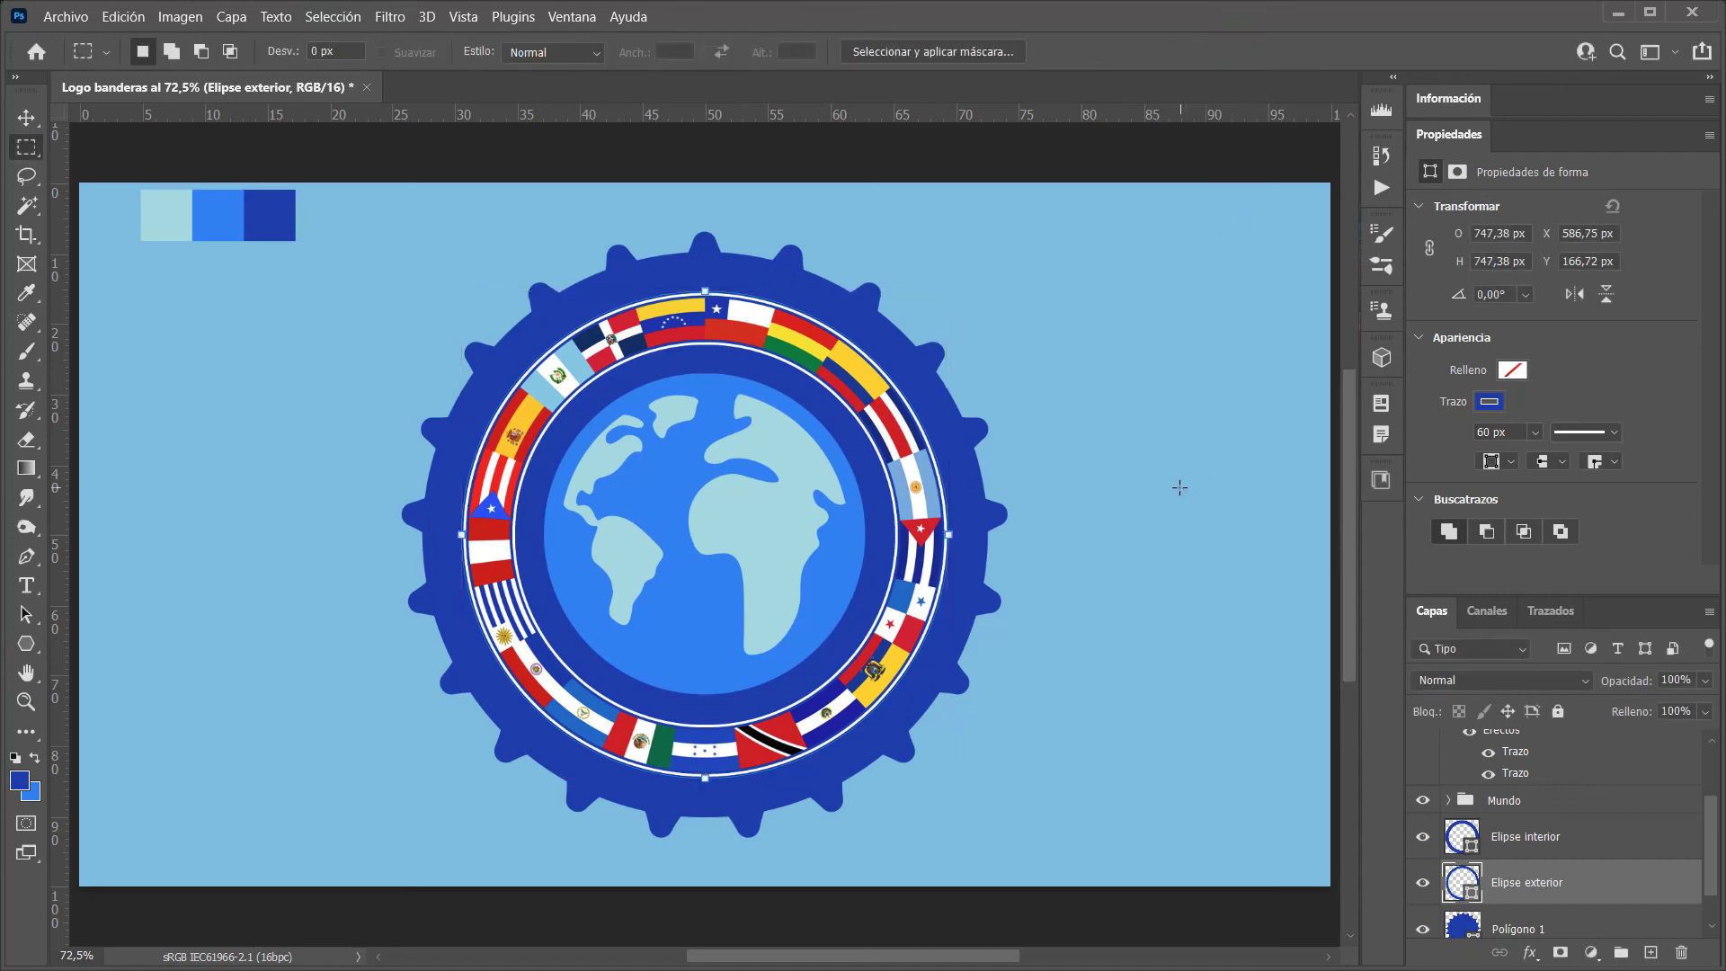
{"action": "scroll", "coordinate": [1552, 867], "scroll_direction": "down", "scroll_amount": 1}
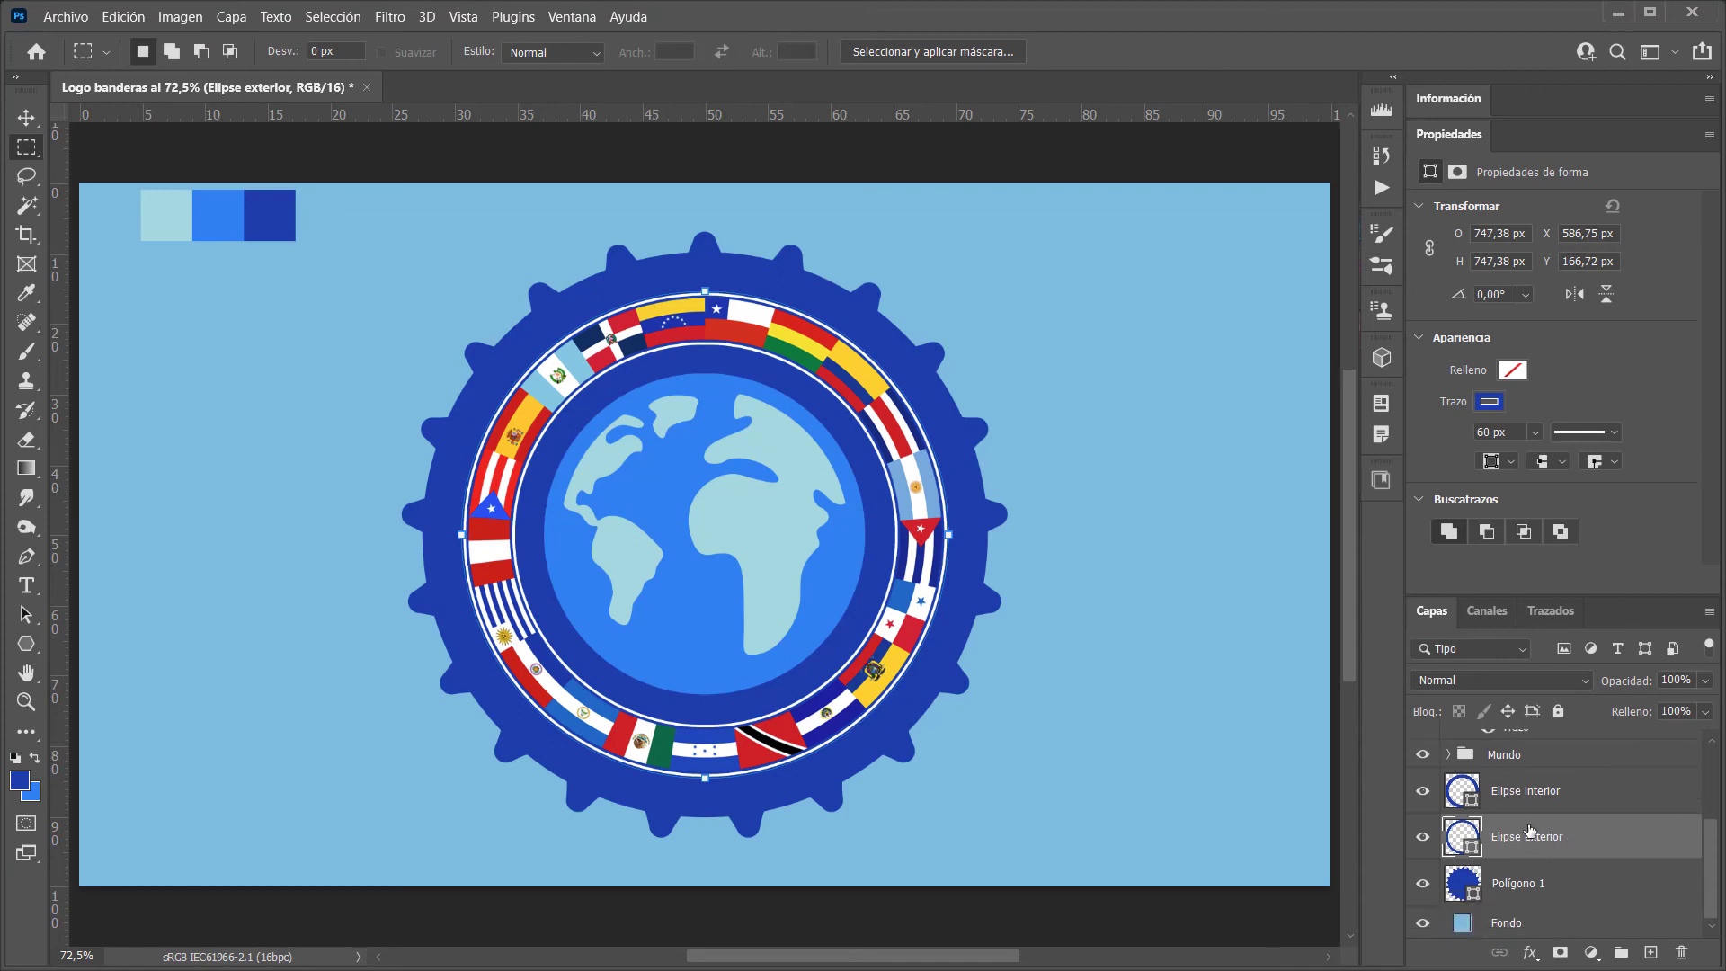
Group Elipse exterior and Polígono 1 into a new group named Borde exterior
{"action": "left_click", "coordinate": [1532, 885], "text": "shift"}
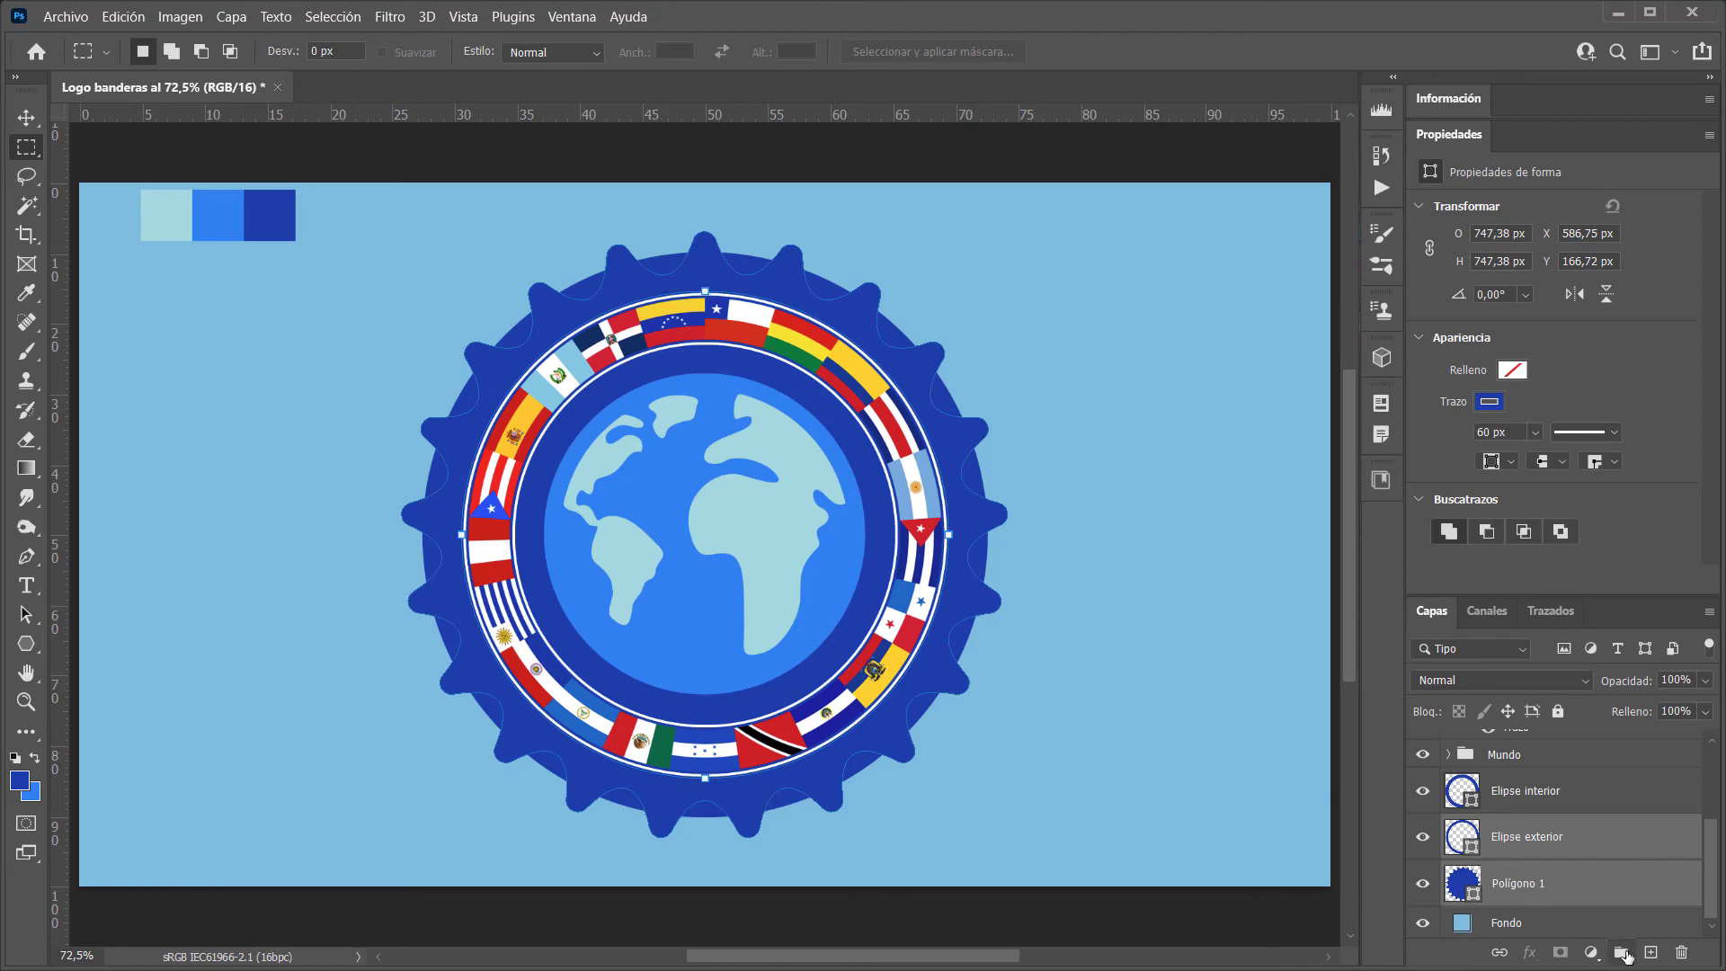
{"action": "left_click", "coordinate": [1623, 953]}
{"action": "double_click", "coordinate": [1516, 893]}
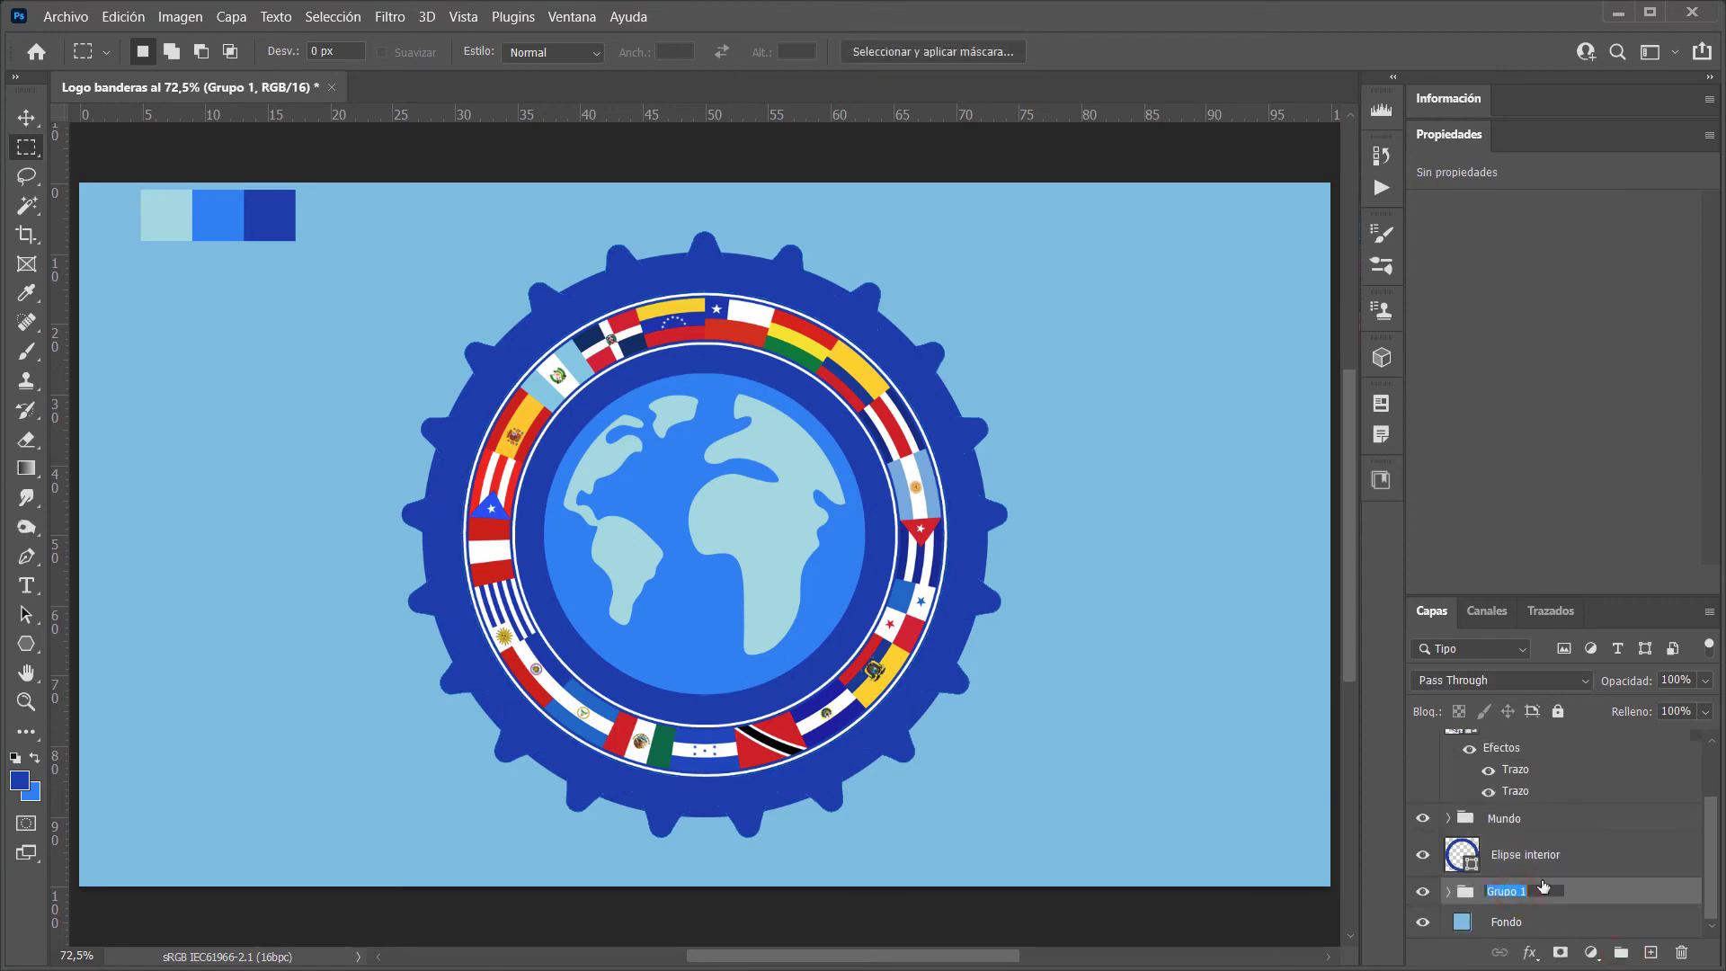
{"action": "type", "text": "Borde exterior"}
{"action": "key", "text": "Return"}
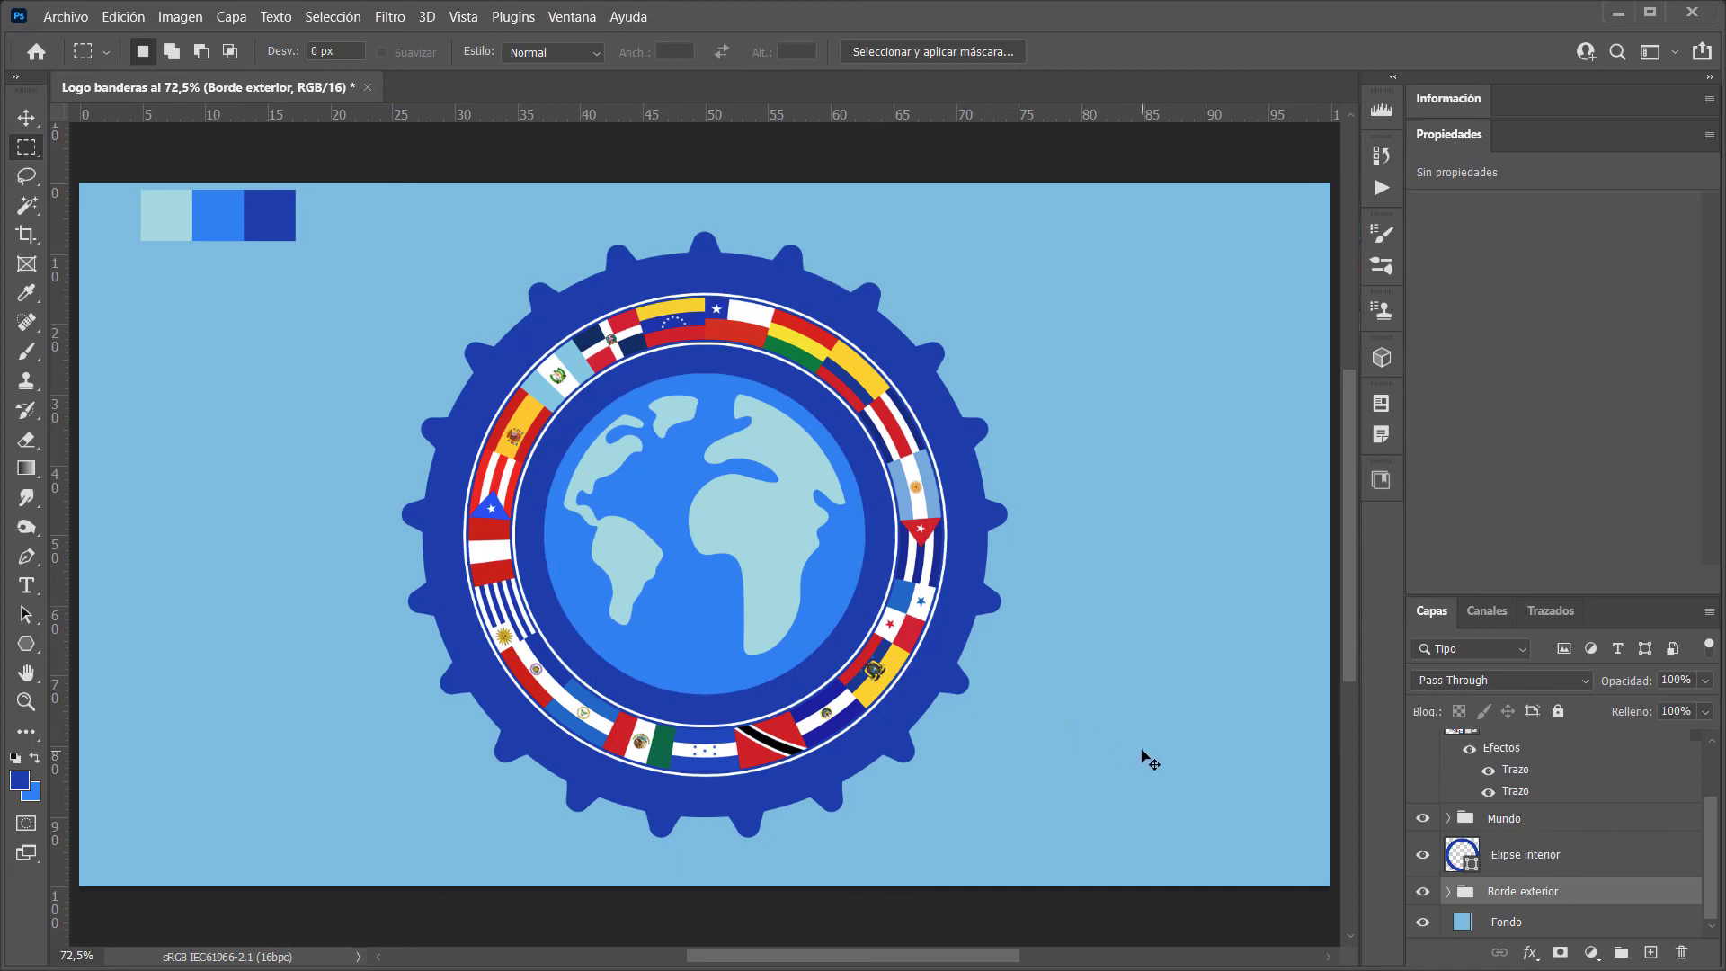
{"action": "key", "text": "ctrl+t"}
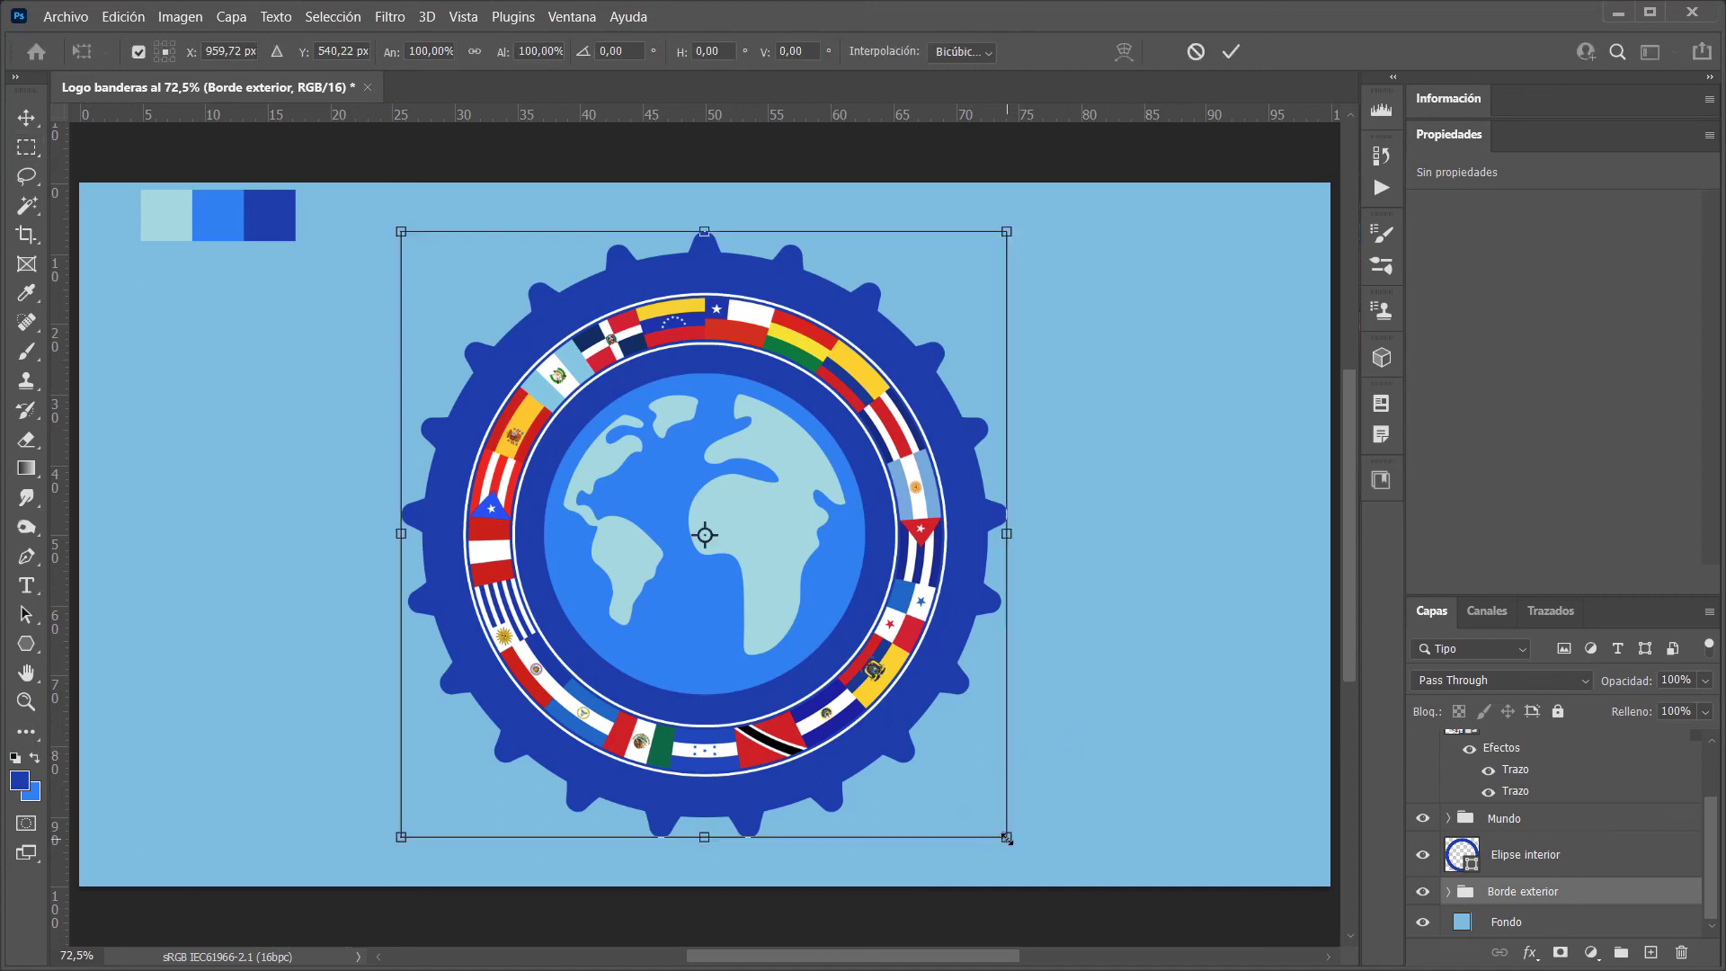
Scale the Borde exterior group down to about 96% and zoom in on the badge's upper-right edge
{"action": "left_click_drag", "start_coordinate": [1006, 838], "coordinate": [994, 830]}
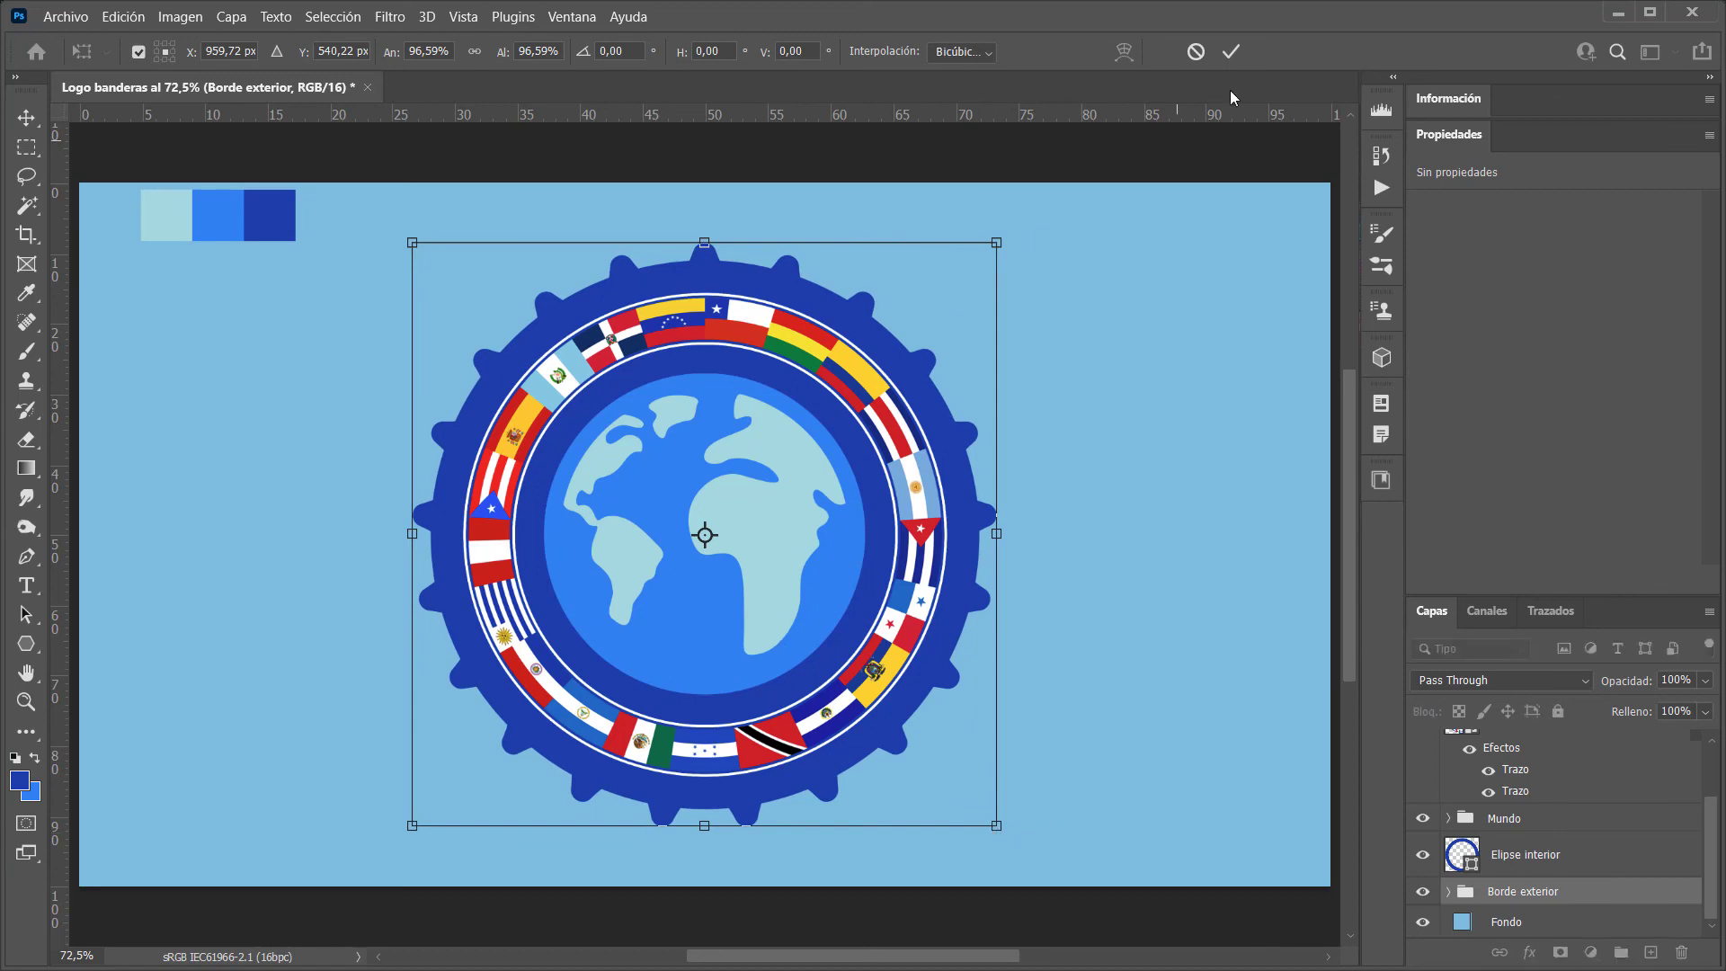
{"action": "left_click", "coordinate": [1231, 52]}
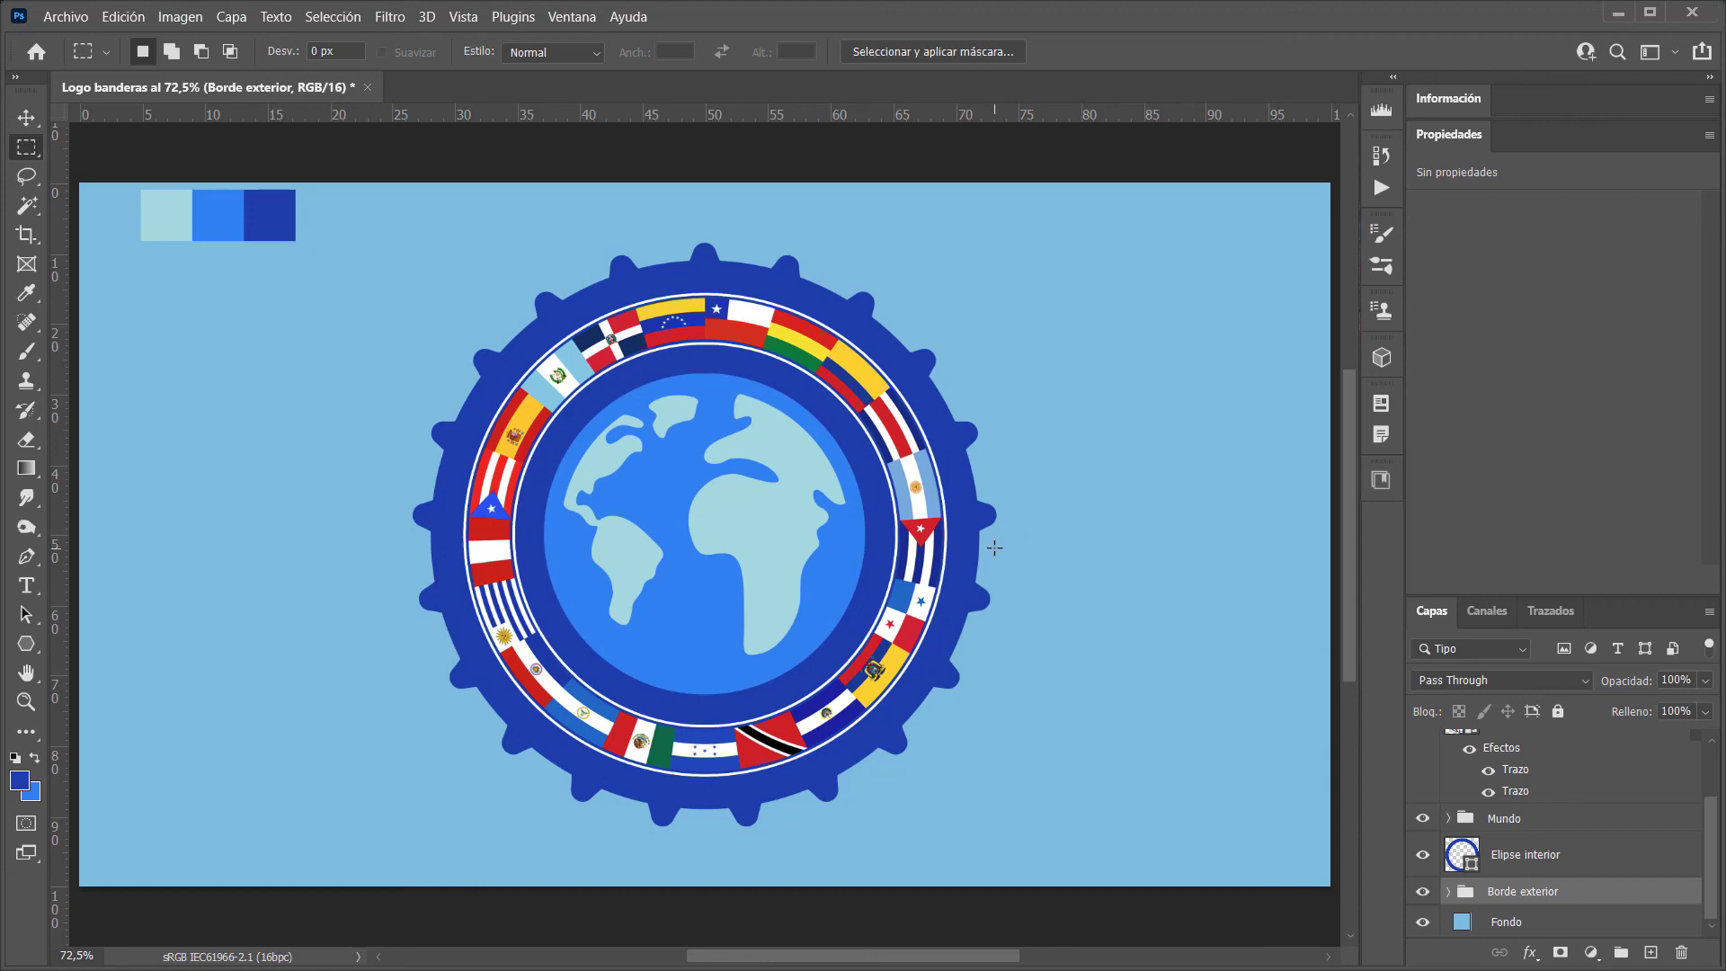
{"action": "scroll", "coordinate": [879, 493], "scroll_direction": "up", "scroll_amount": 5}
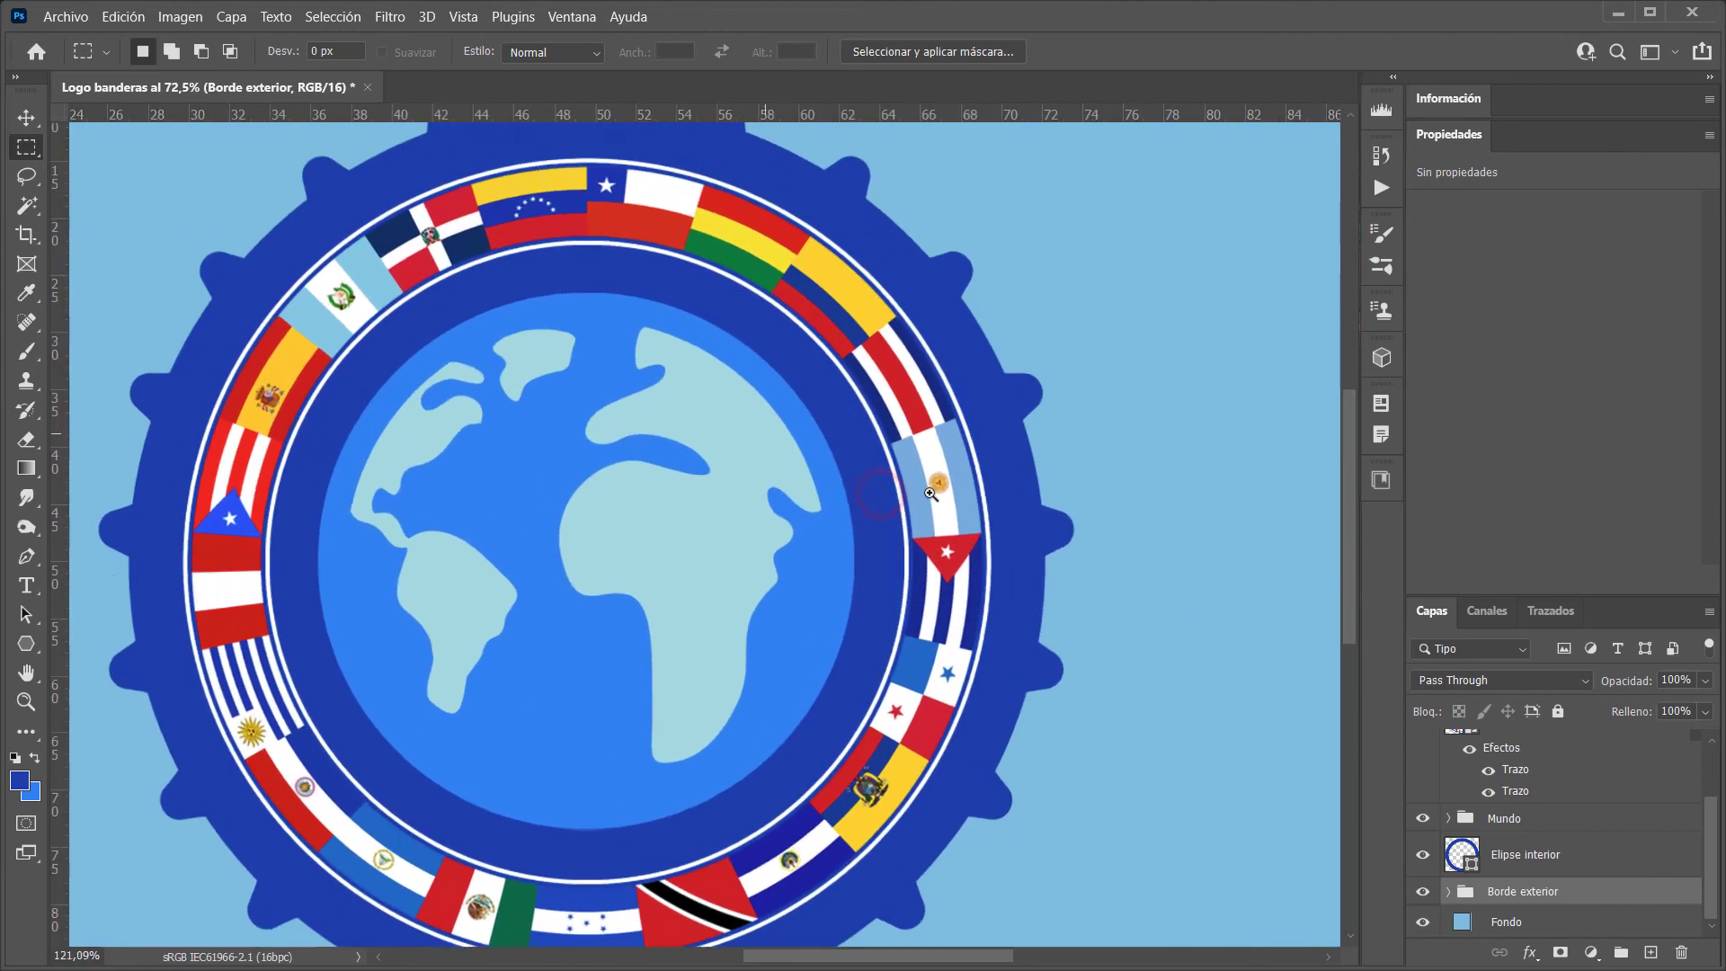
{"action": "left_click_drag", "start_coordinate": [744, 501], "coordinate": [546, 613]}
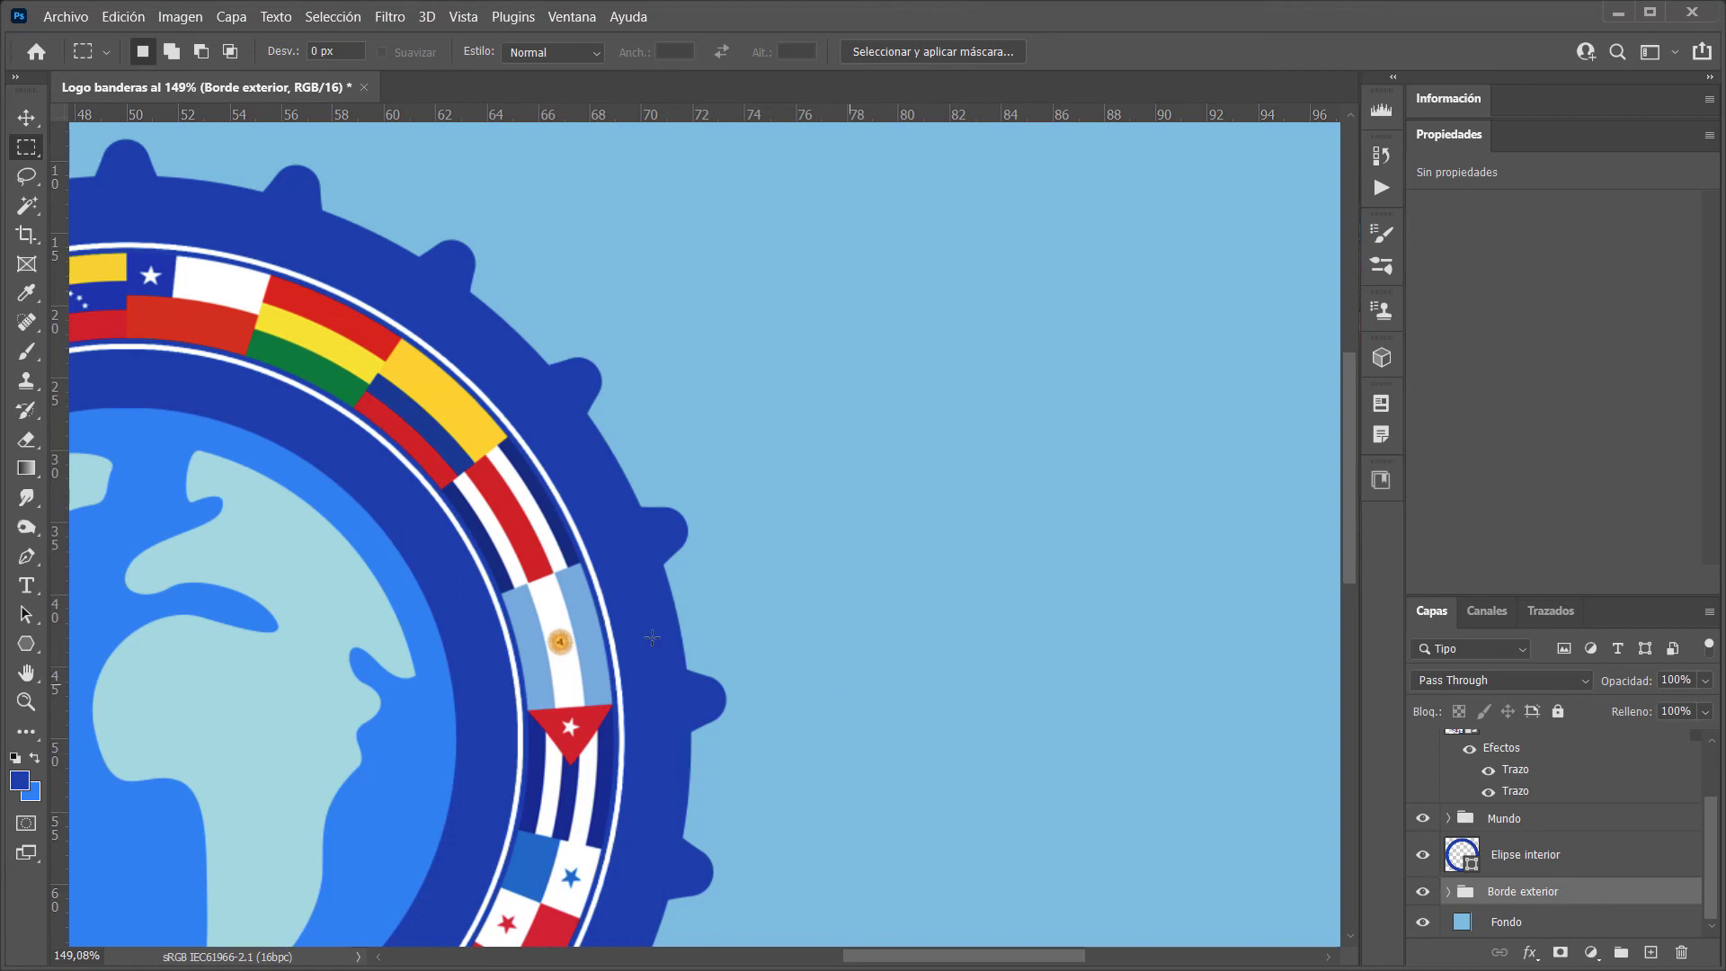
Enable a second Trazo stroke on Borde exterior, coloured with the badge's dark blue
{"action": "double_click", "coordinate": [1622, 899]}
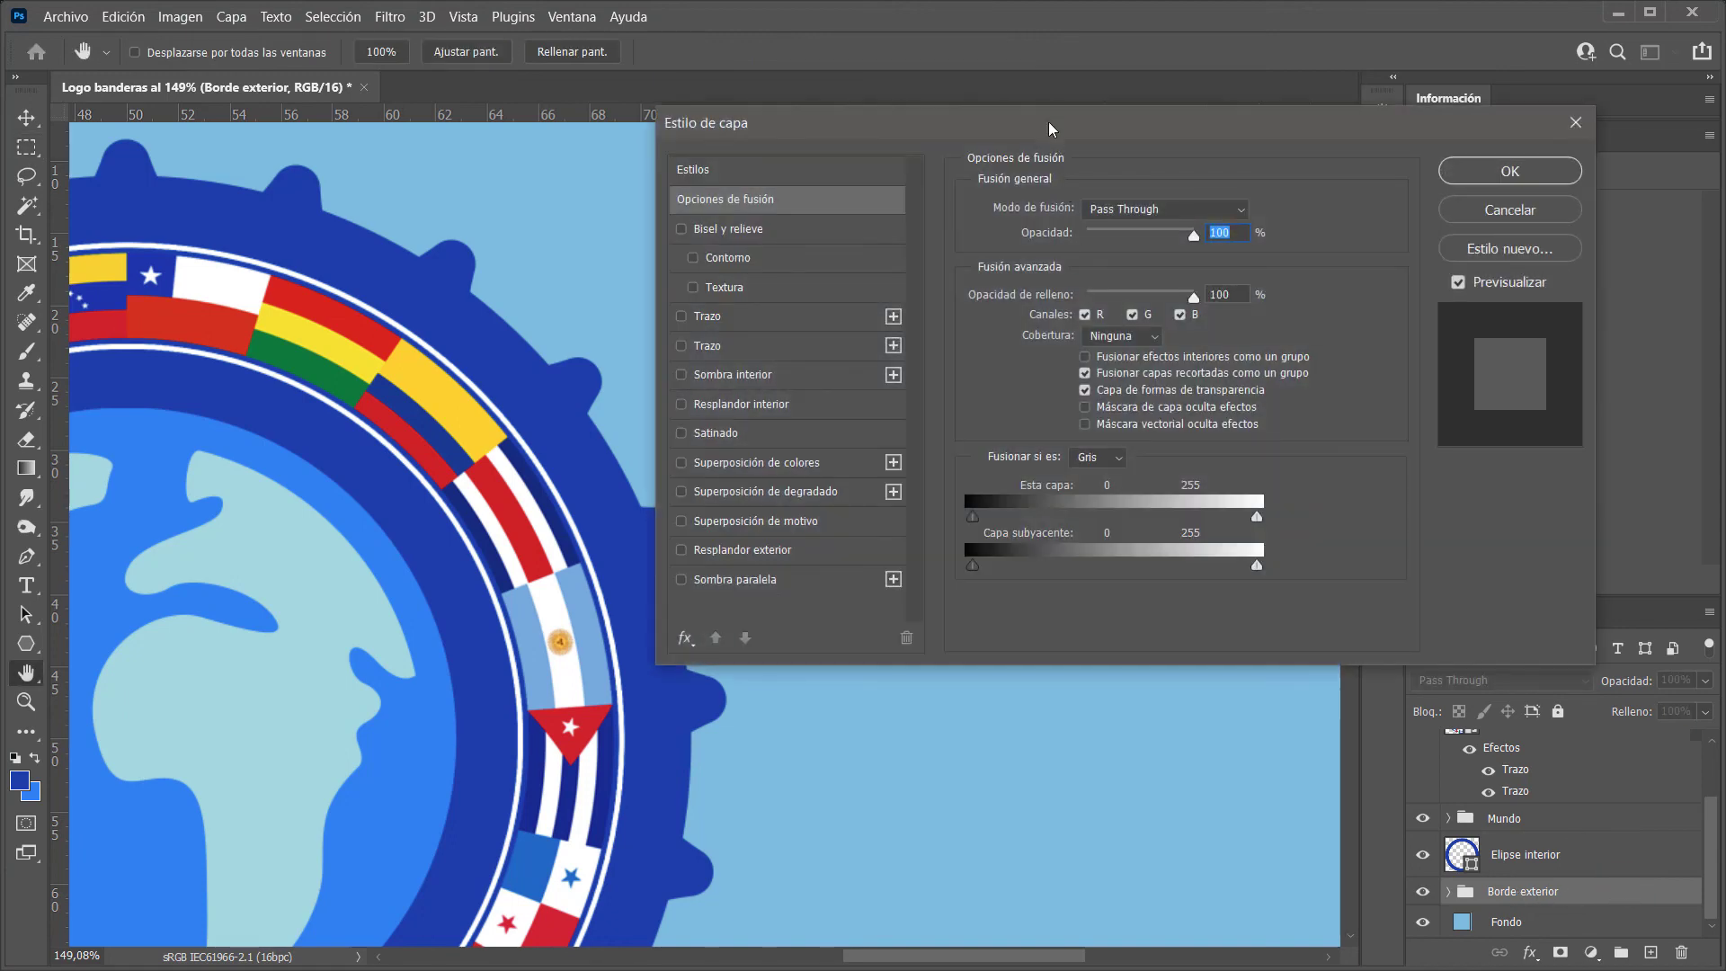
{"action": "left_click_drag", "start_coordinate": [1048, 127], "coordinate": [1139, 145]}
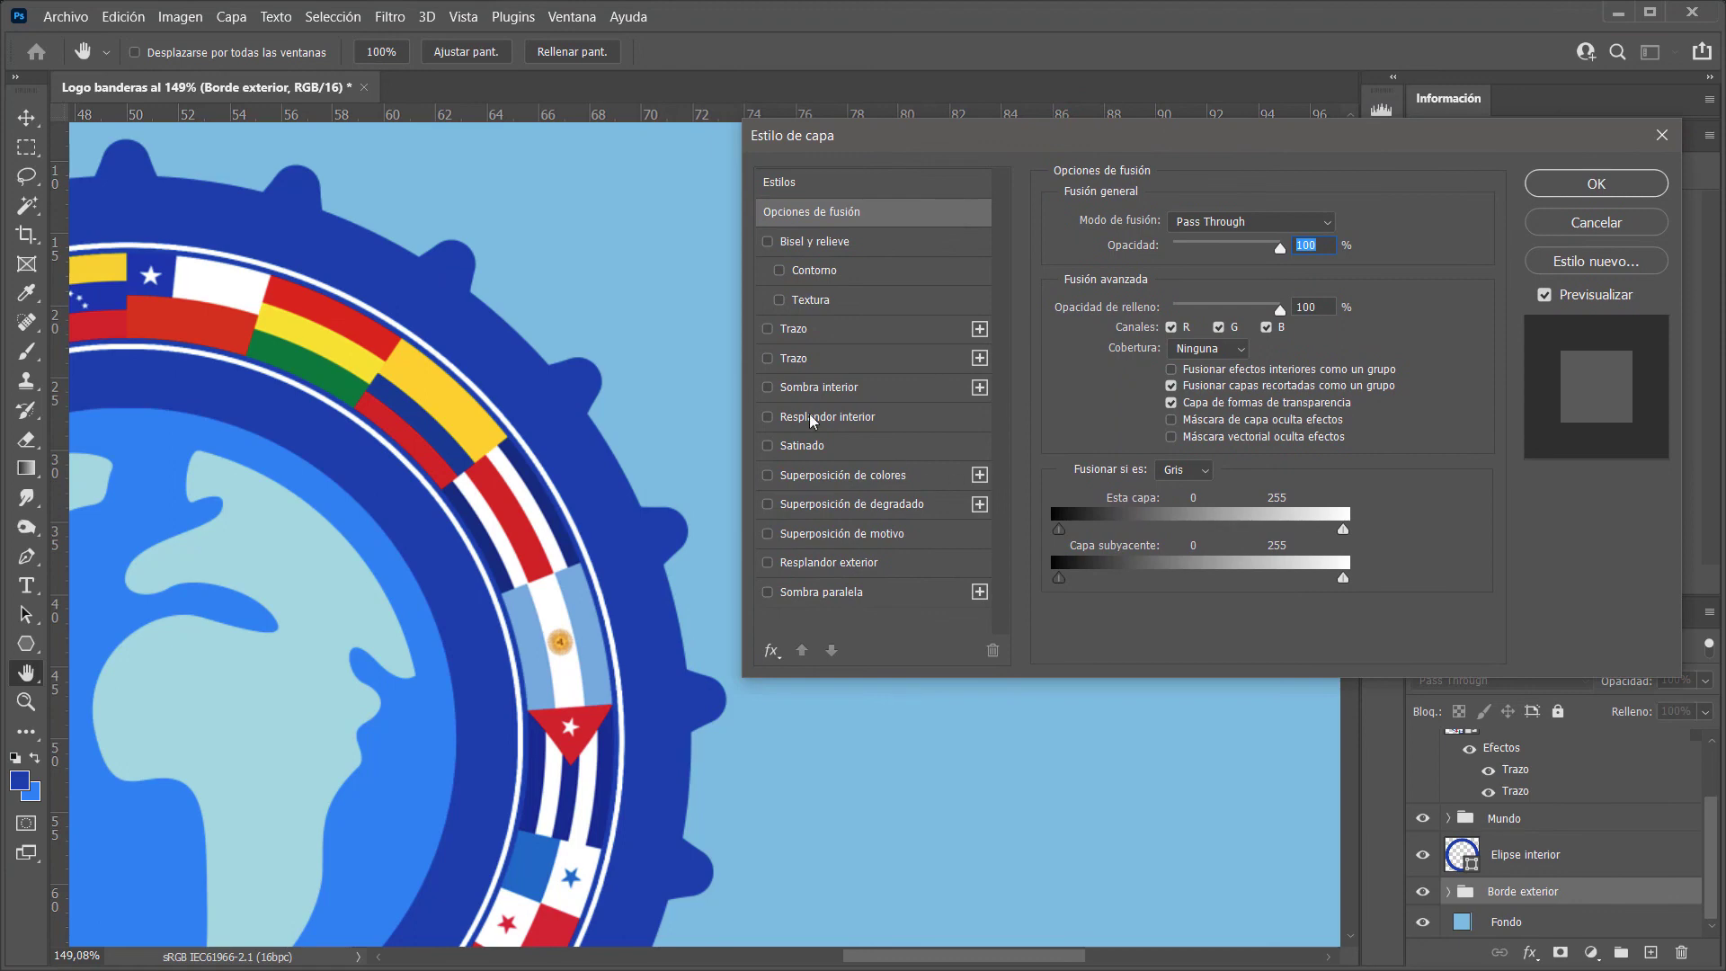
{"action": "left_click", "coordinate": [847, 363]}
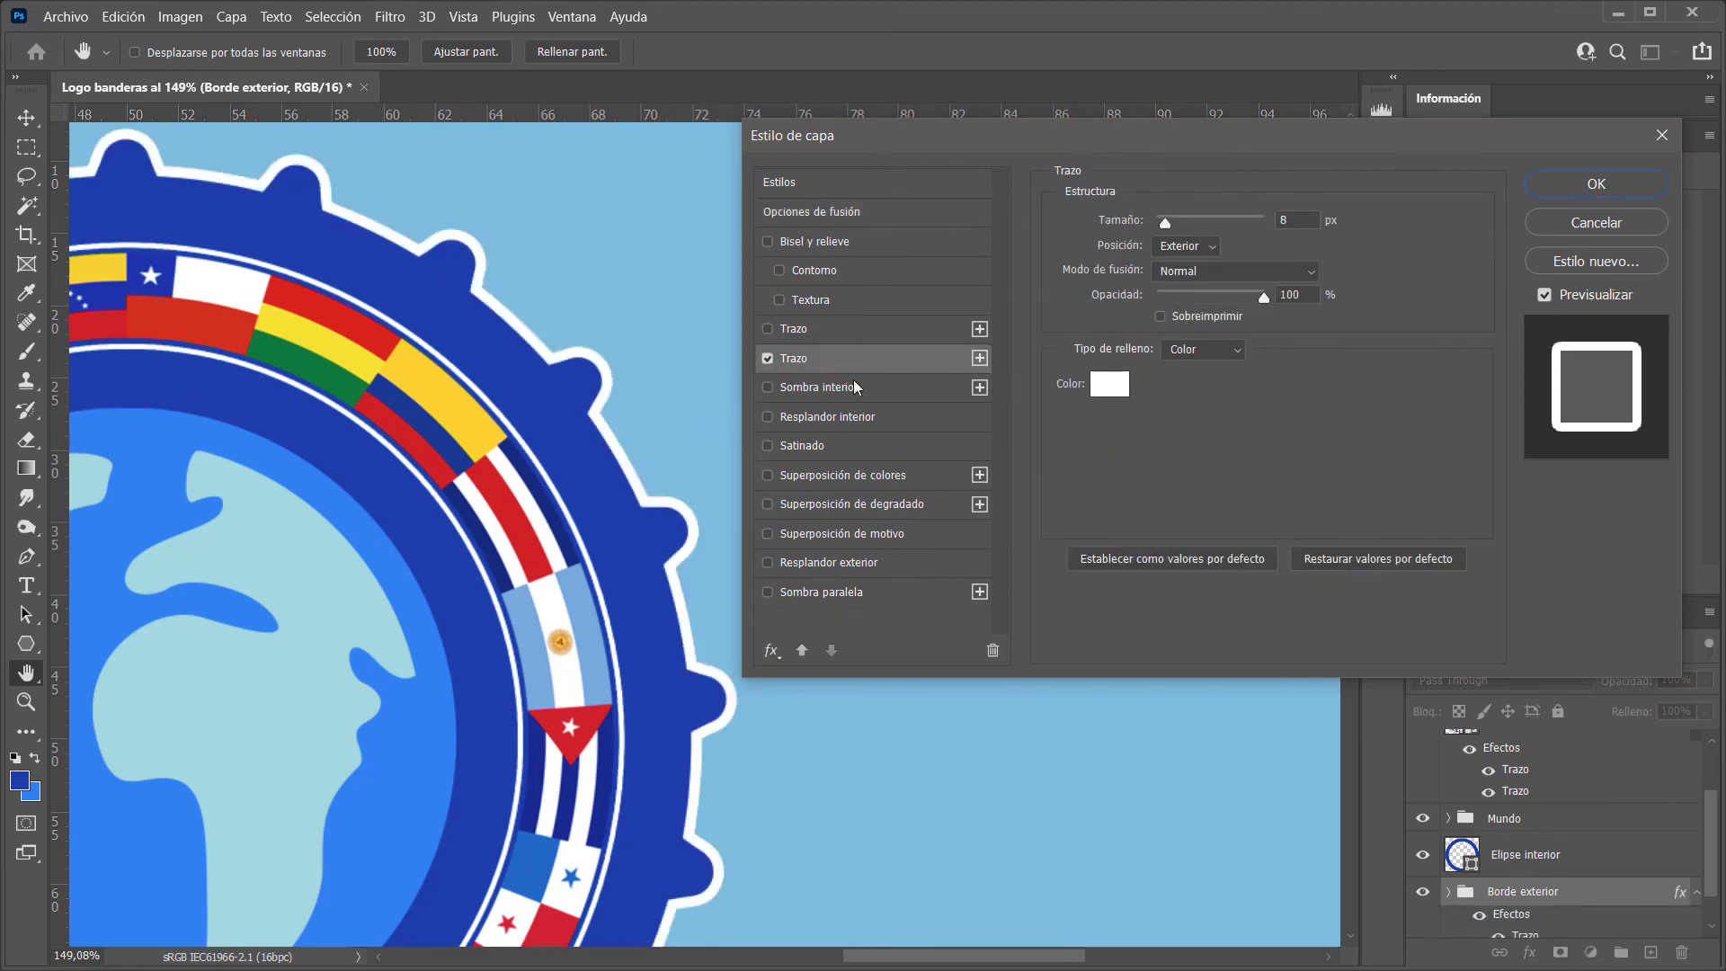
{"action": "left_click", "coordinate": [1111, 398]}
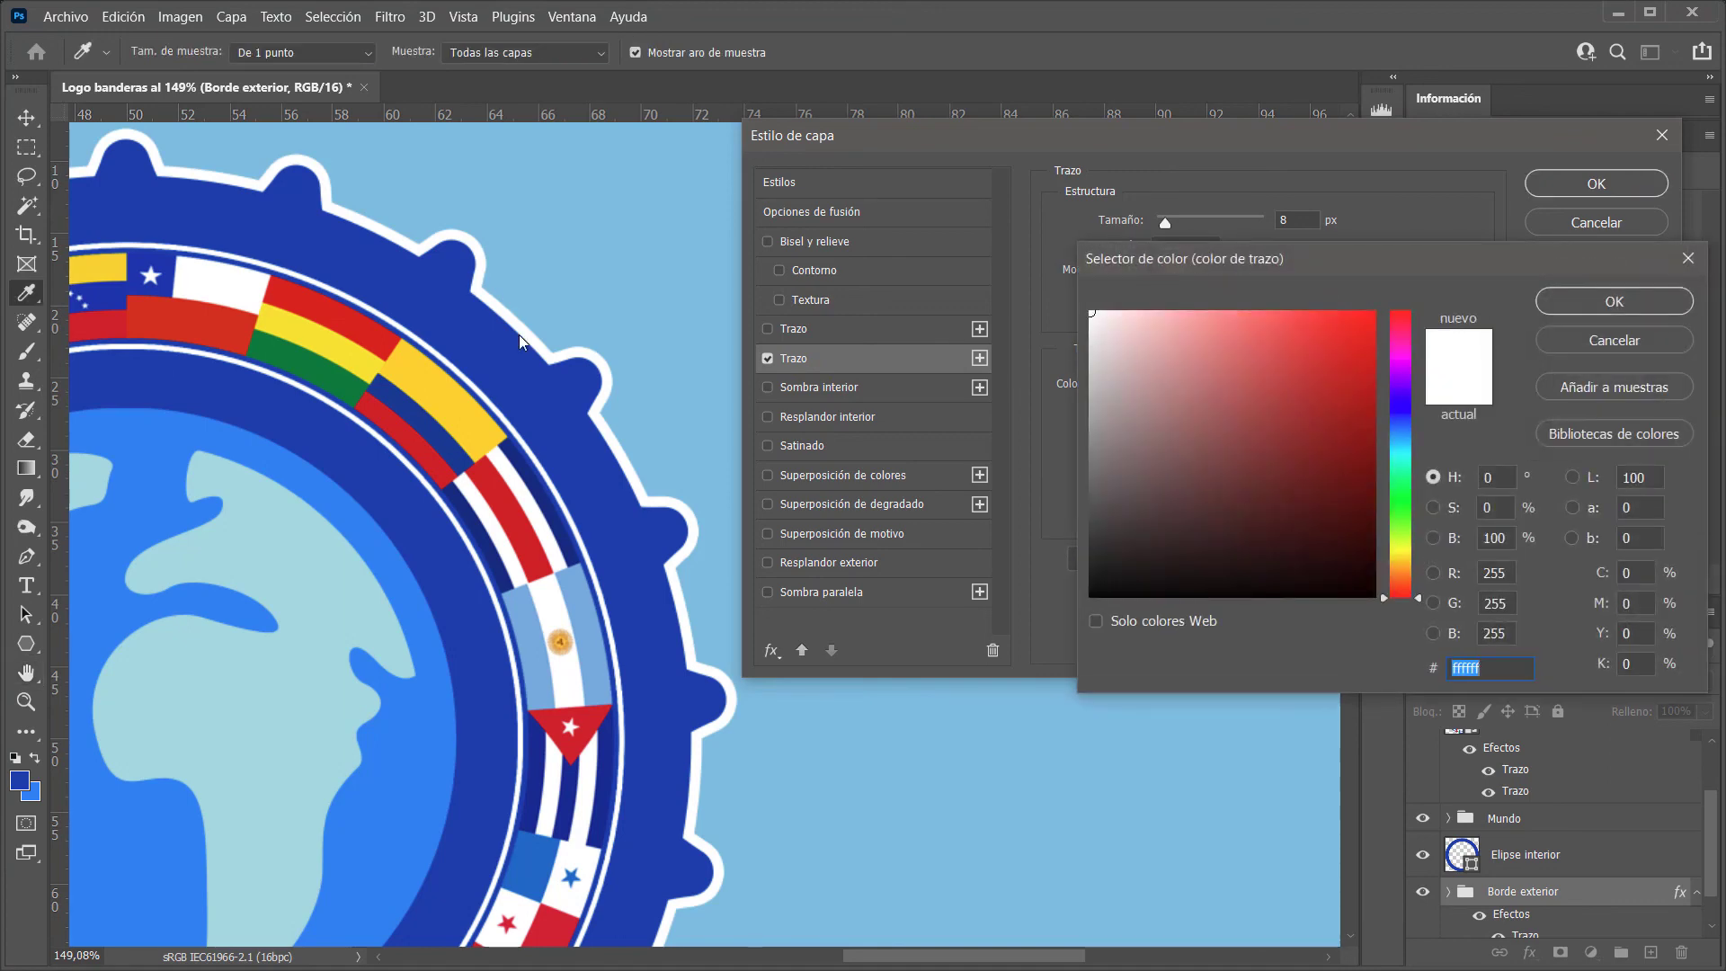
{"action": "left_click", "coordinate": [552, 406]}
{"action": "left_click", "coordinate": [1576, 305]}
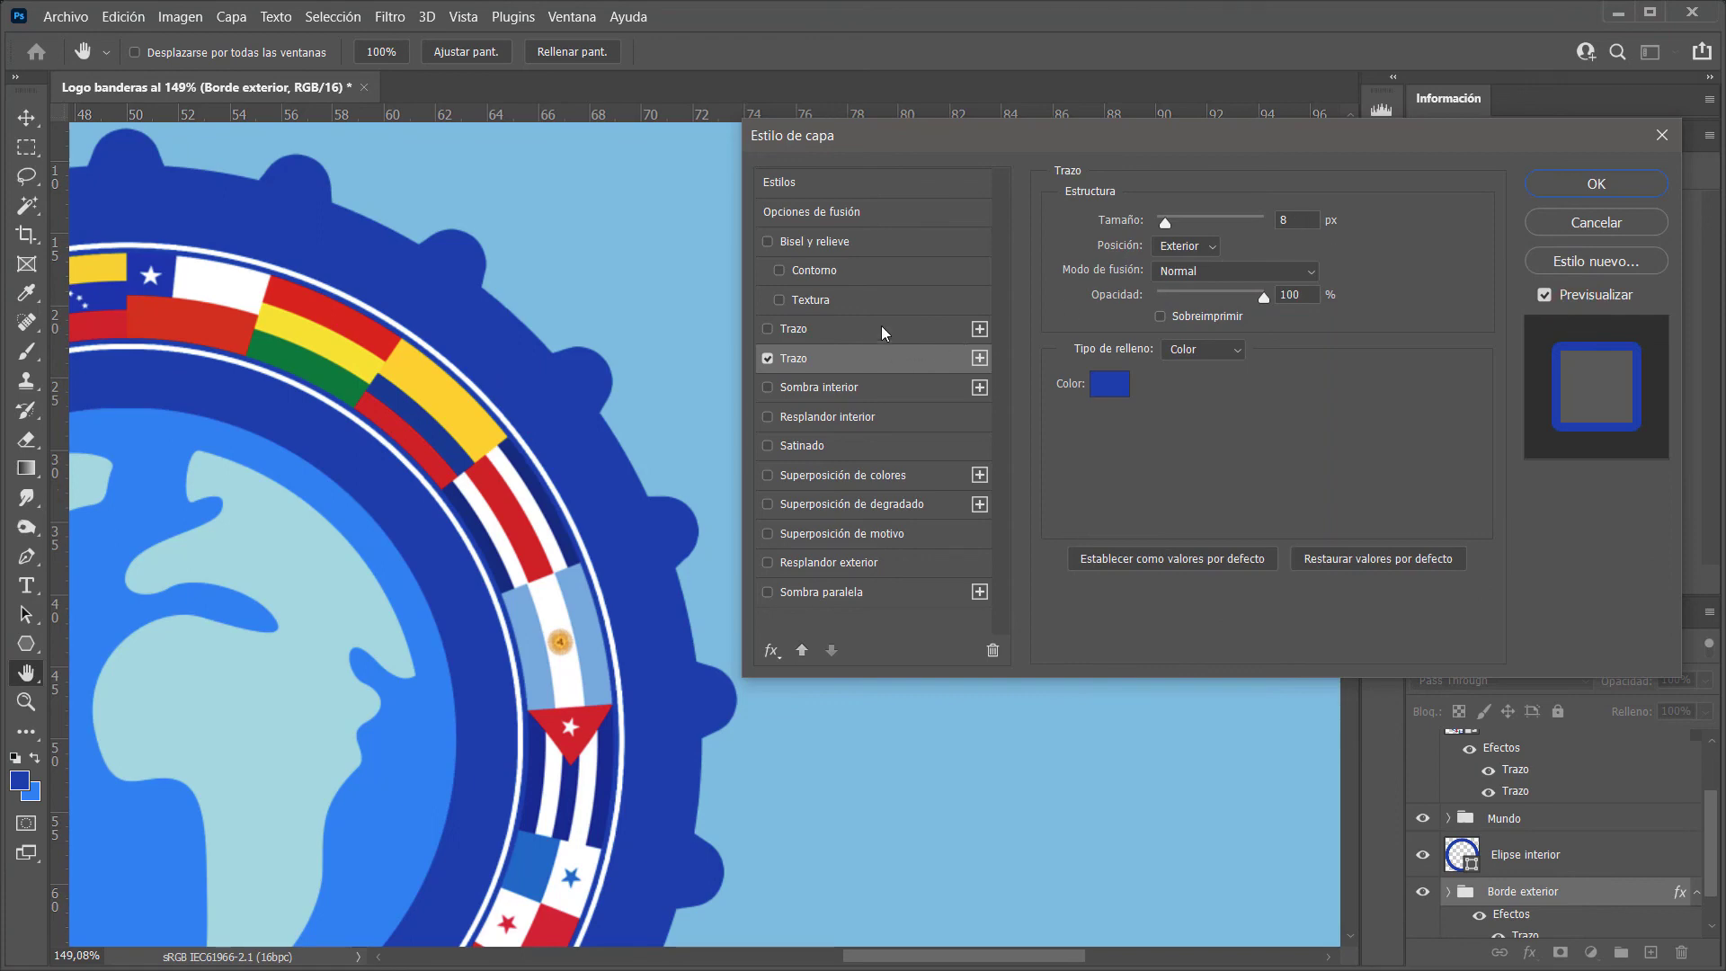
Enable the first Trazo stroke and set its colour to white
{"action": "left_click", "coordinate": [852, 331]}
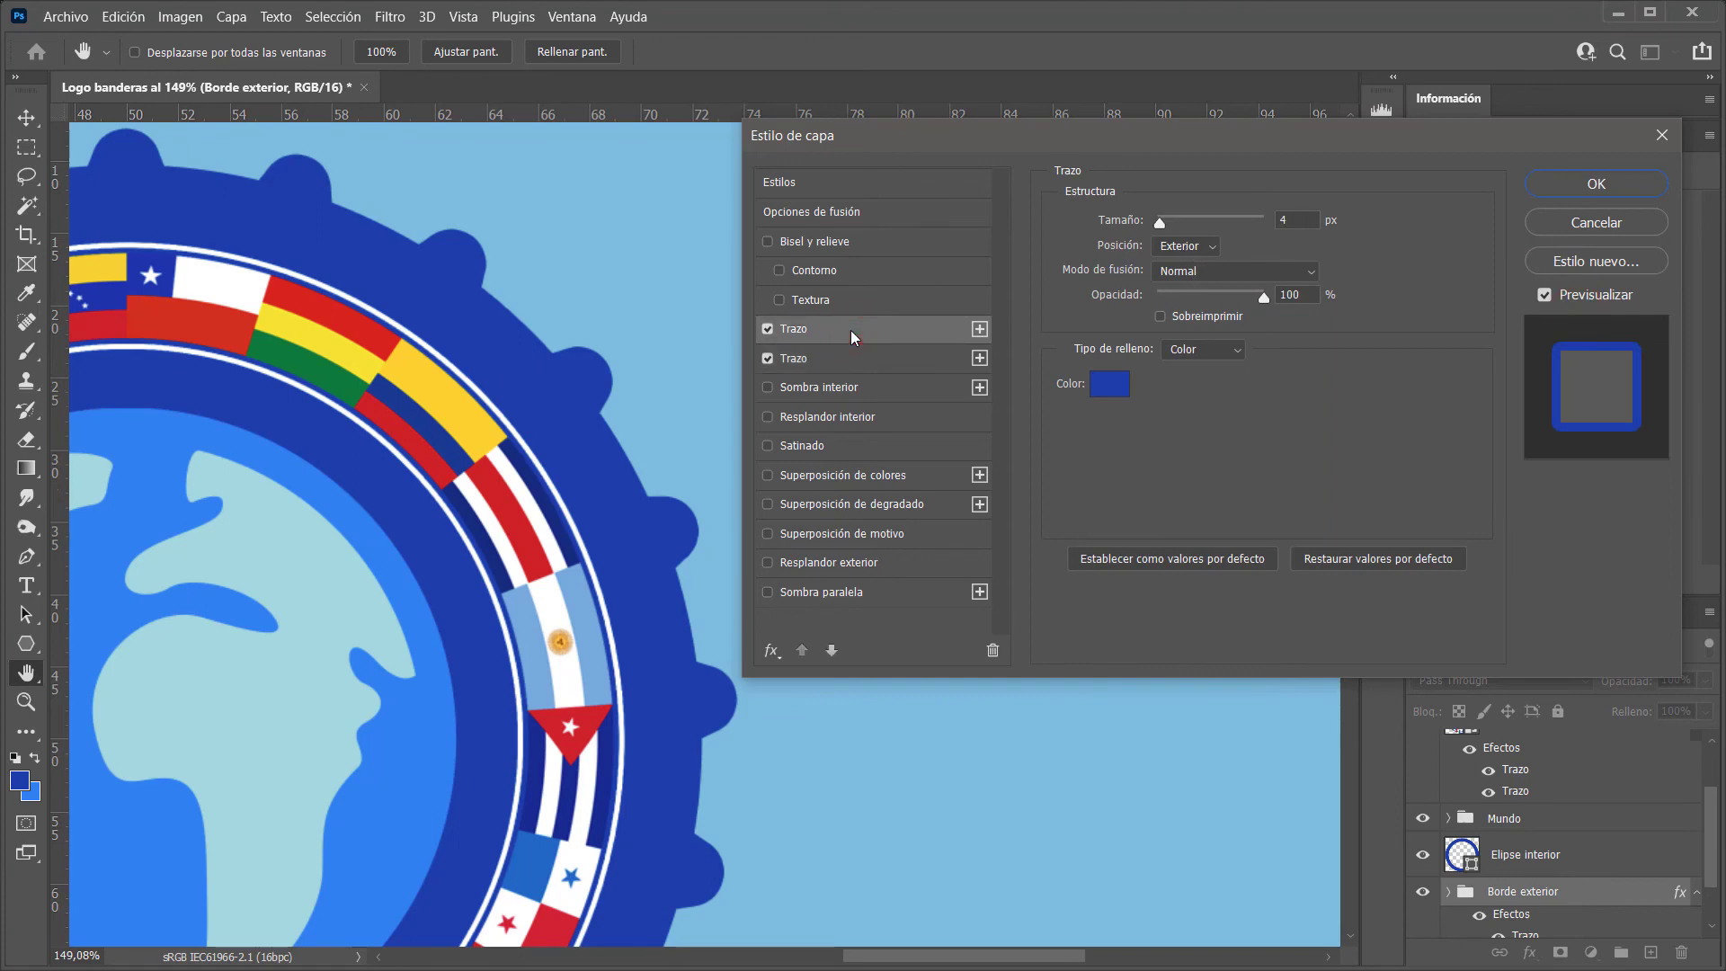
{"action": "left_click", "coordinate": [1103, 388]}
{"action": "left_click", "coordinate": [1092, 313]}
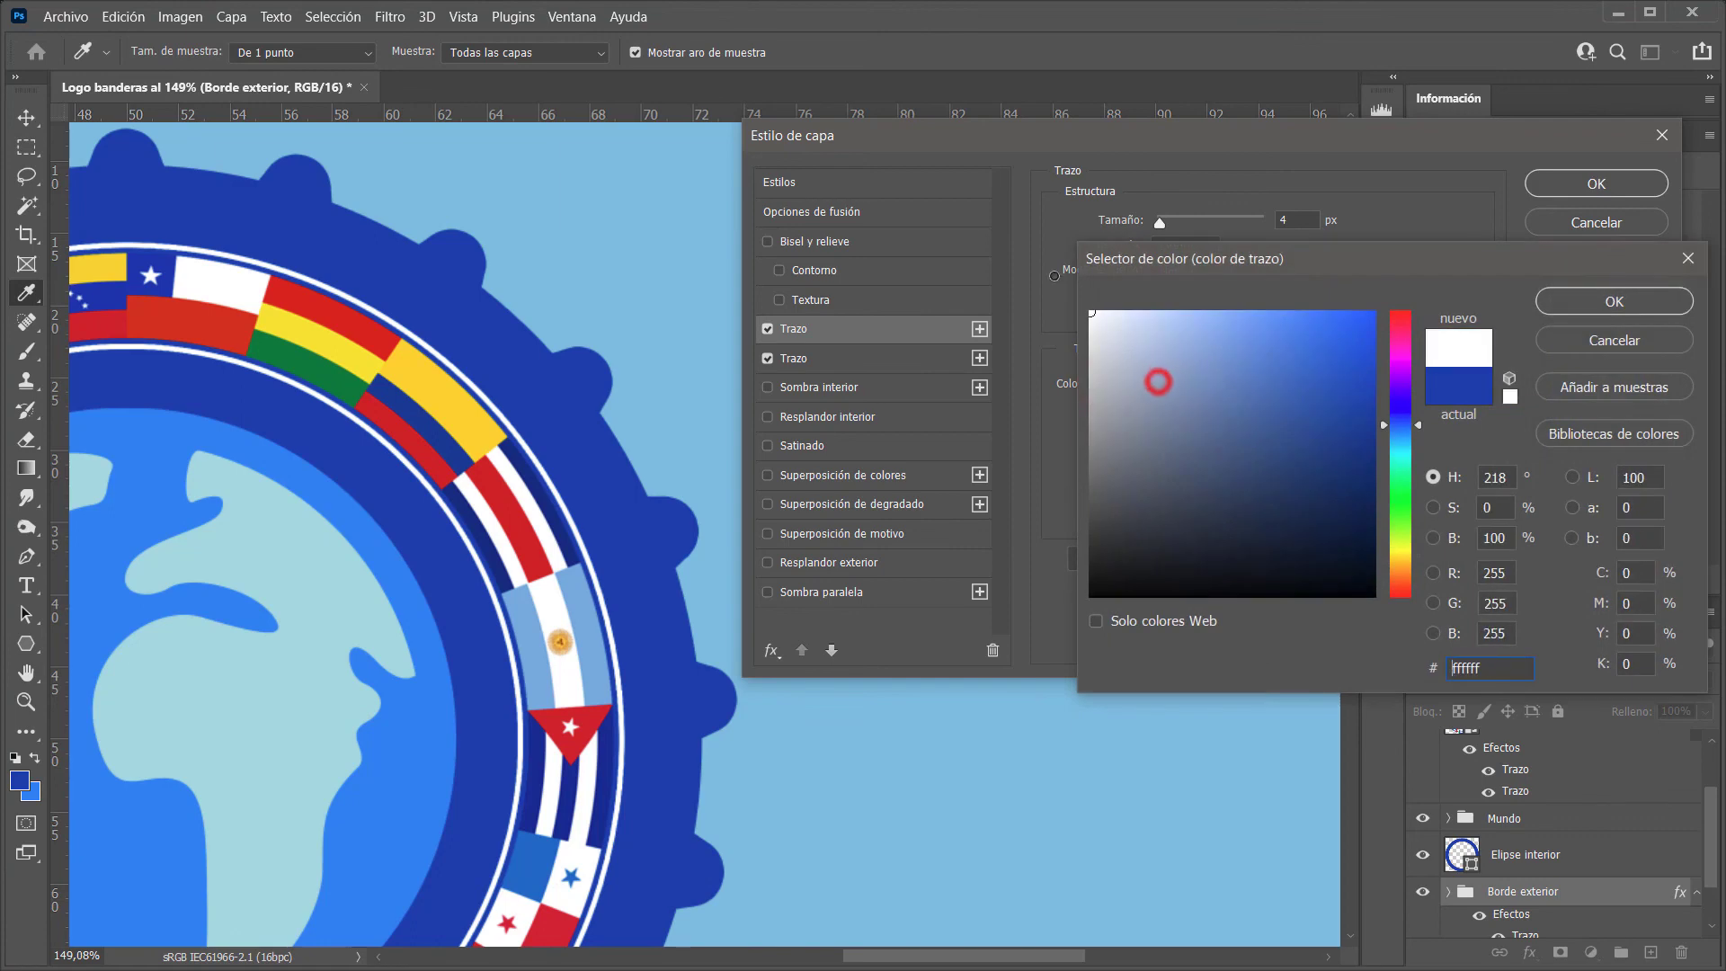
{"action": "left_click", "coordinate": [1593, 308]}
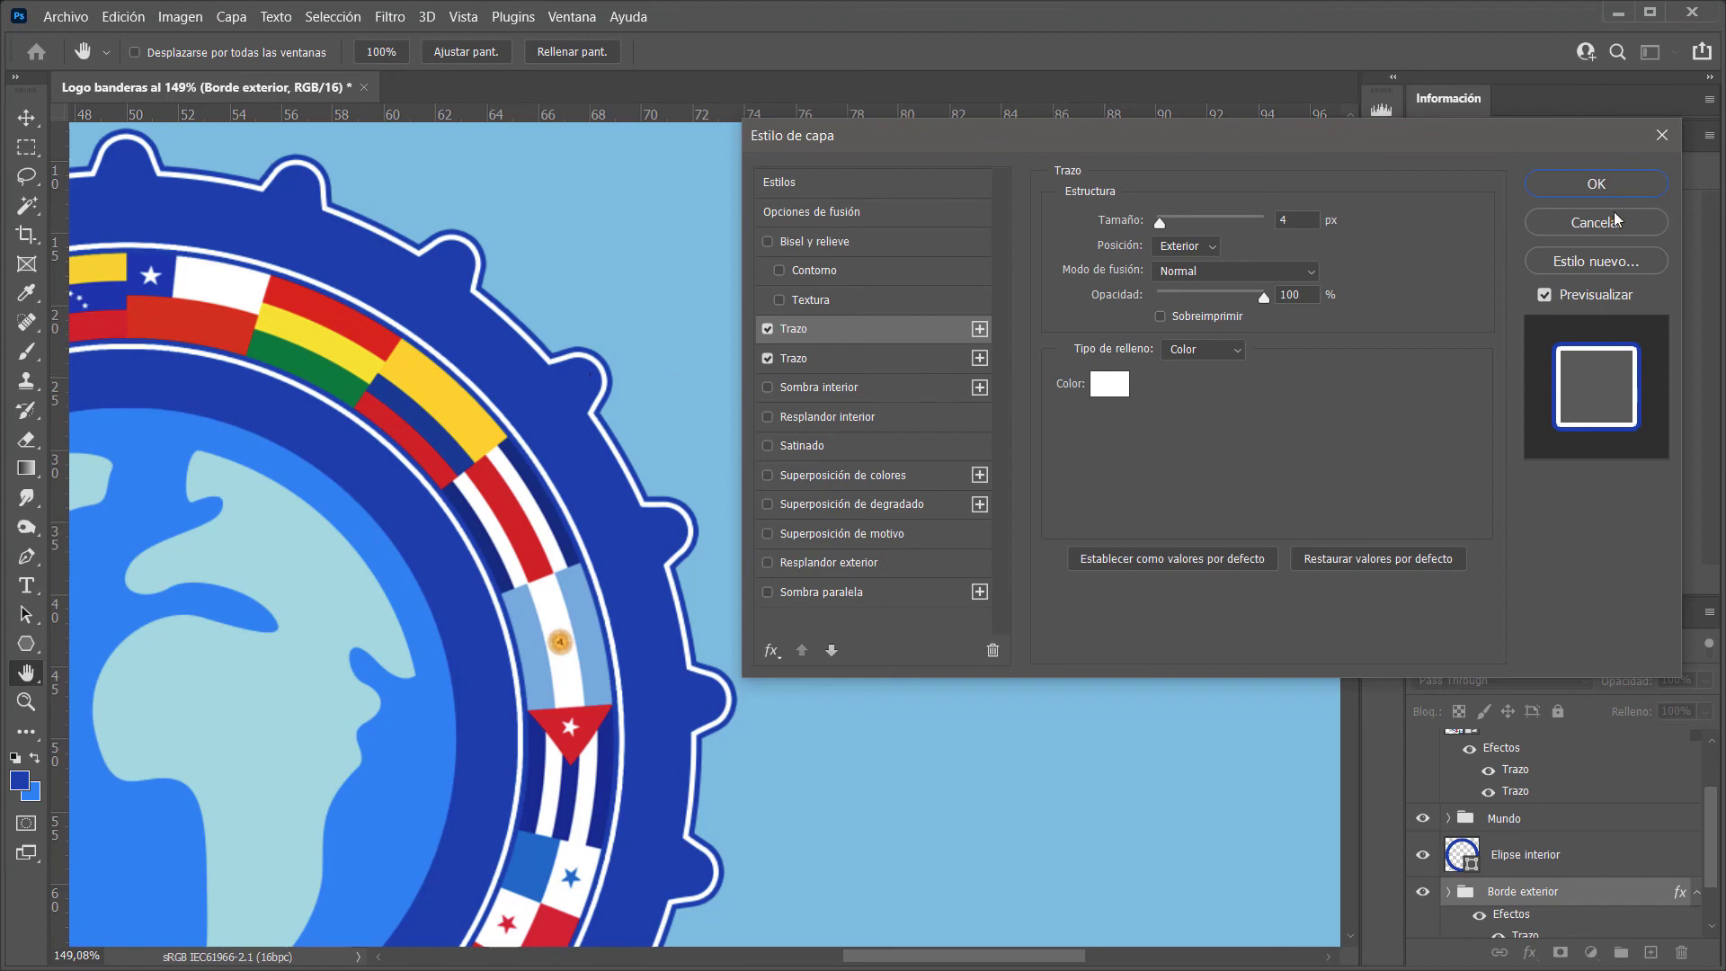
{"action": "left_click", "coordinate": [1594, 186]}
Add three extra stroke copies, switch off the unwanted ones, and apply the two-stroke style
{"action": "left_click", "coordinate": [980, 330]}
{"action": "left_click", "coordinate": [980, 330]}
{"action": "left_click", "coordinate": [980, 330]}
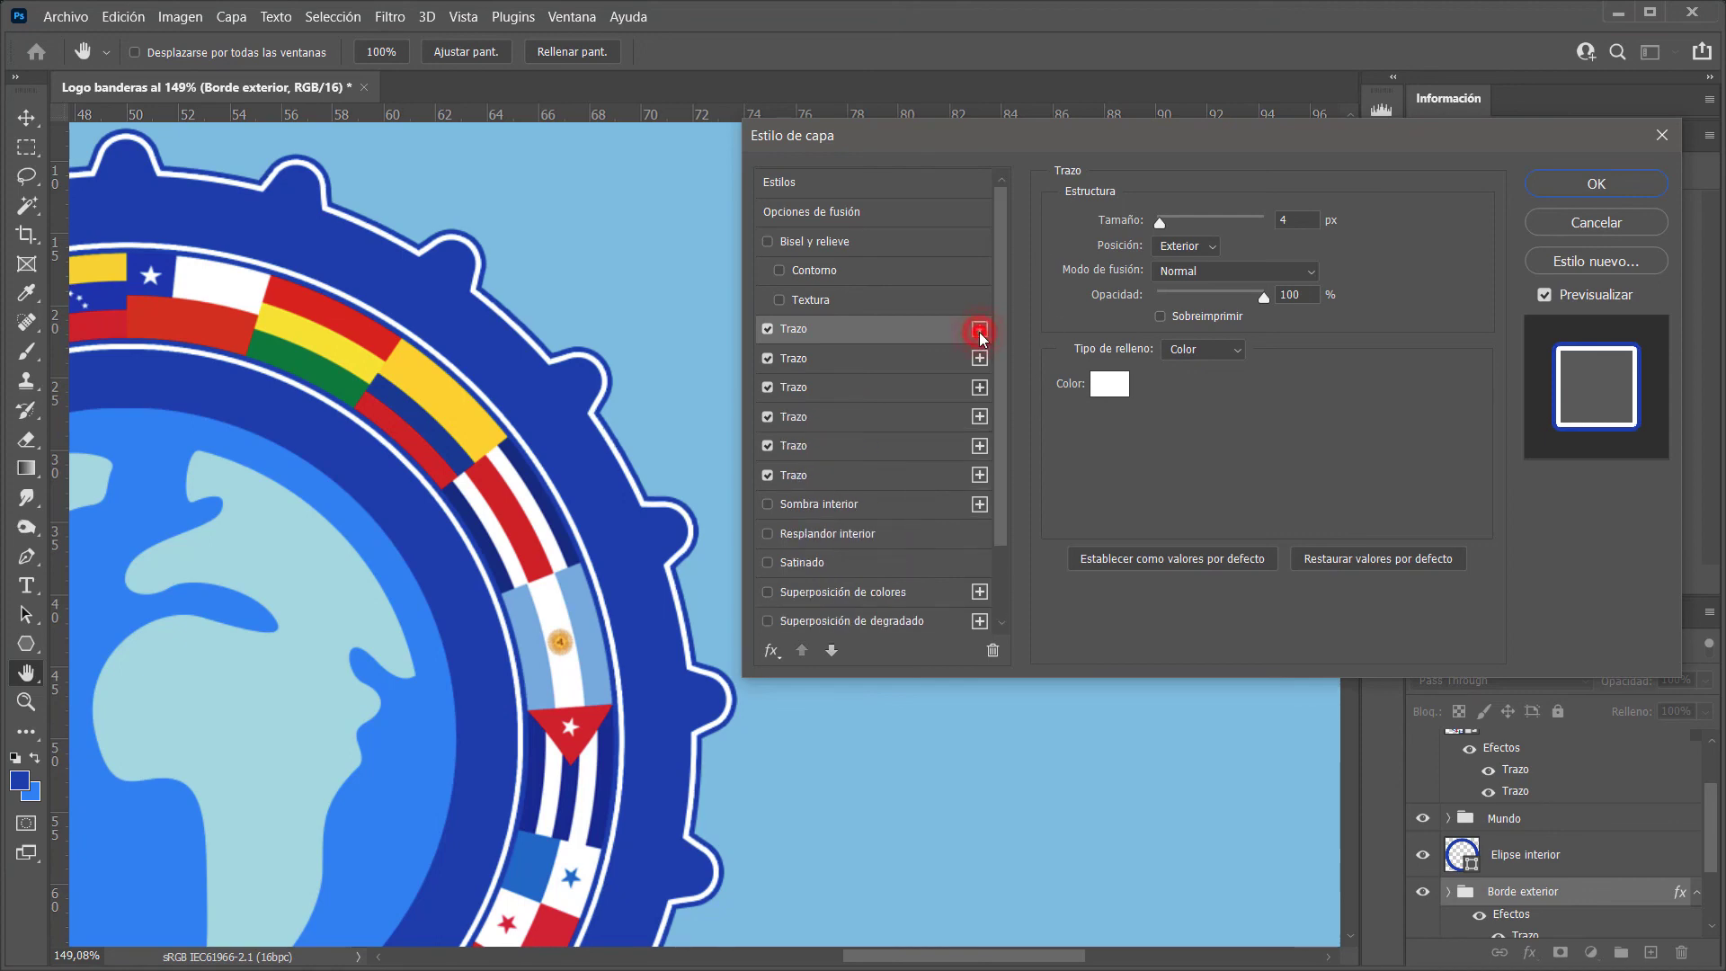
{"action": "left_click", "coordinate": [980, 330]}
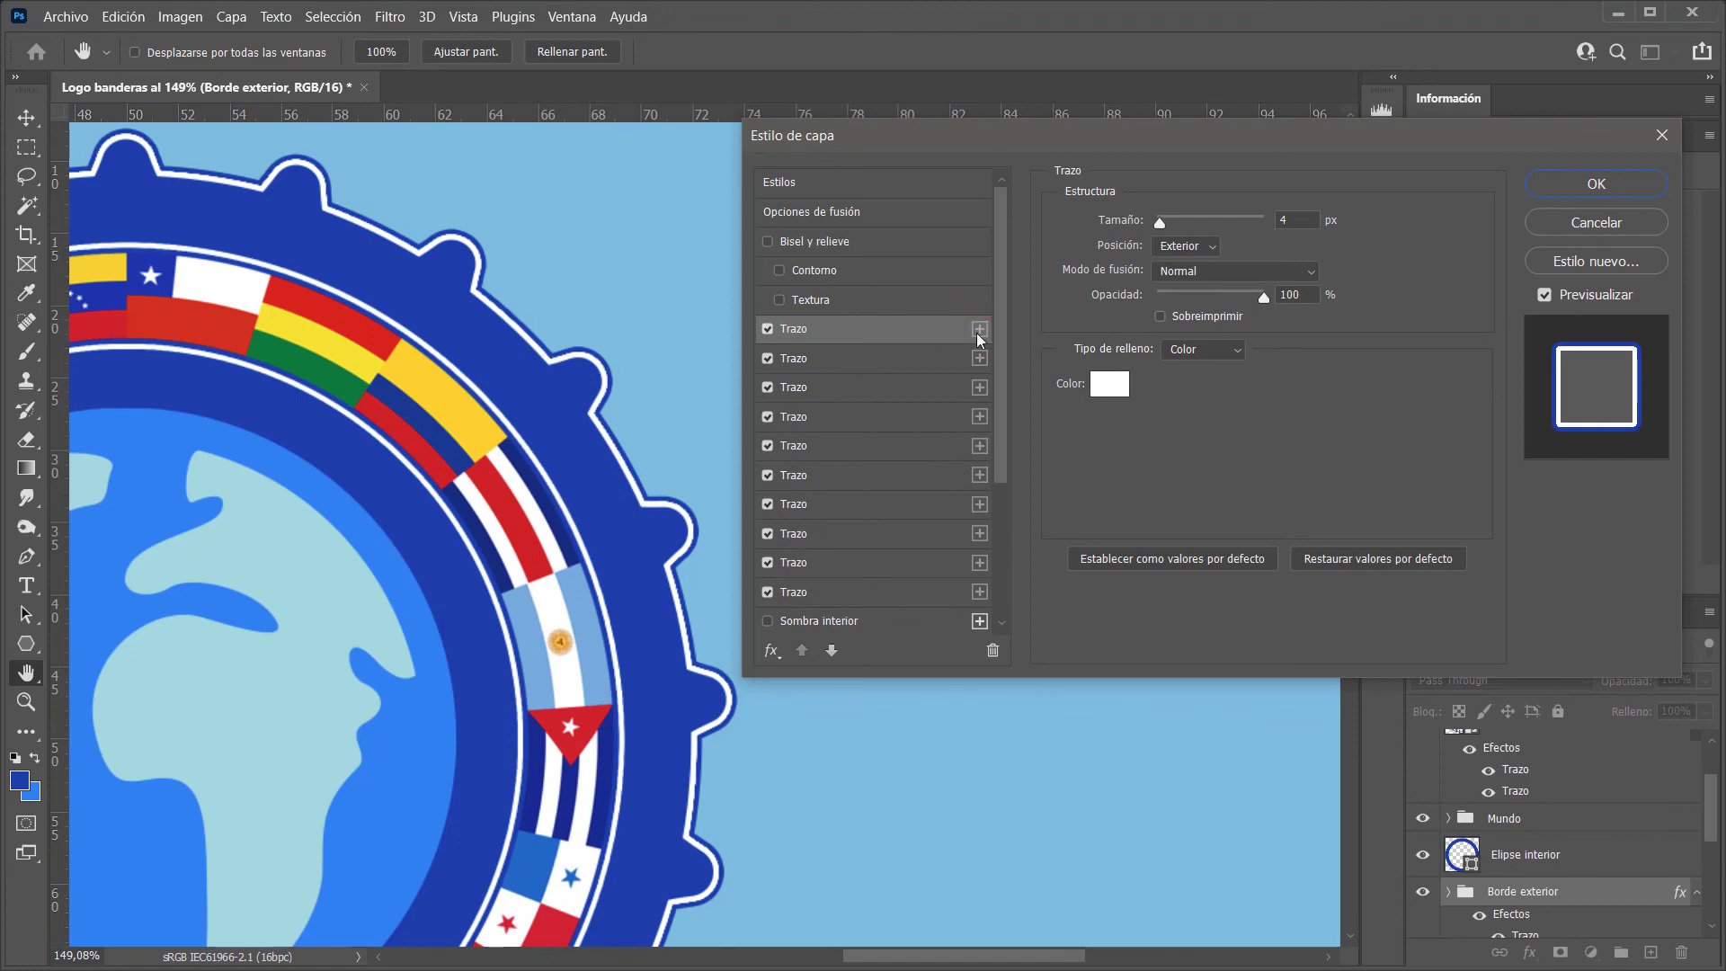
{"action": "left_click", "coordinate": [767, 329]}
{"action": "left_click", "coordinate": [767, 387]}
{"action": "left_click", "coordinate": [767, 416]}
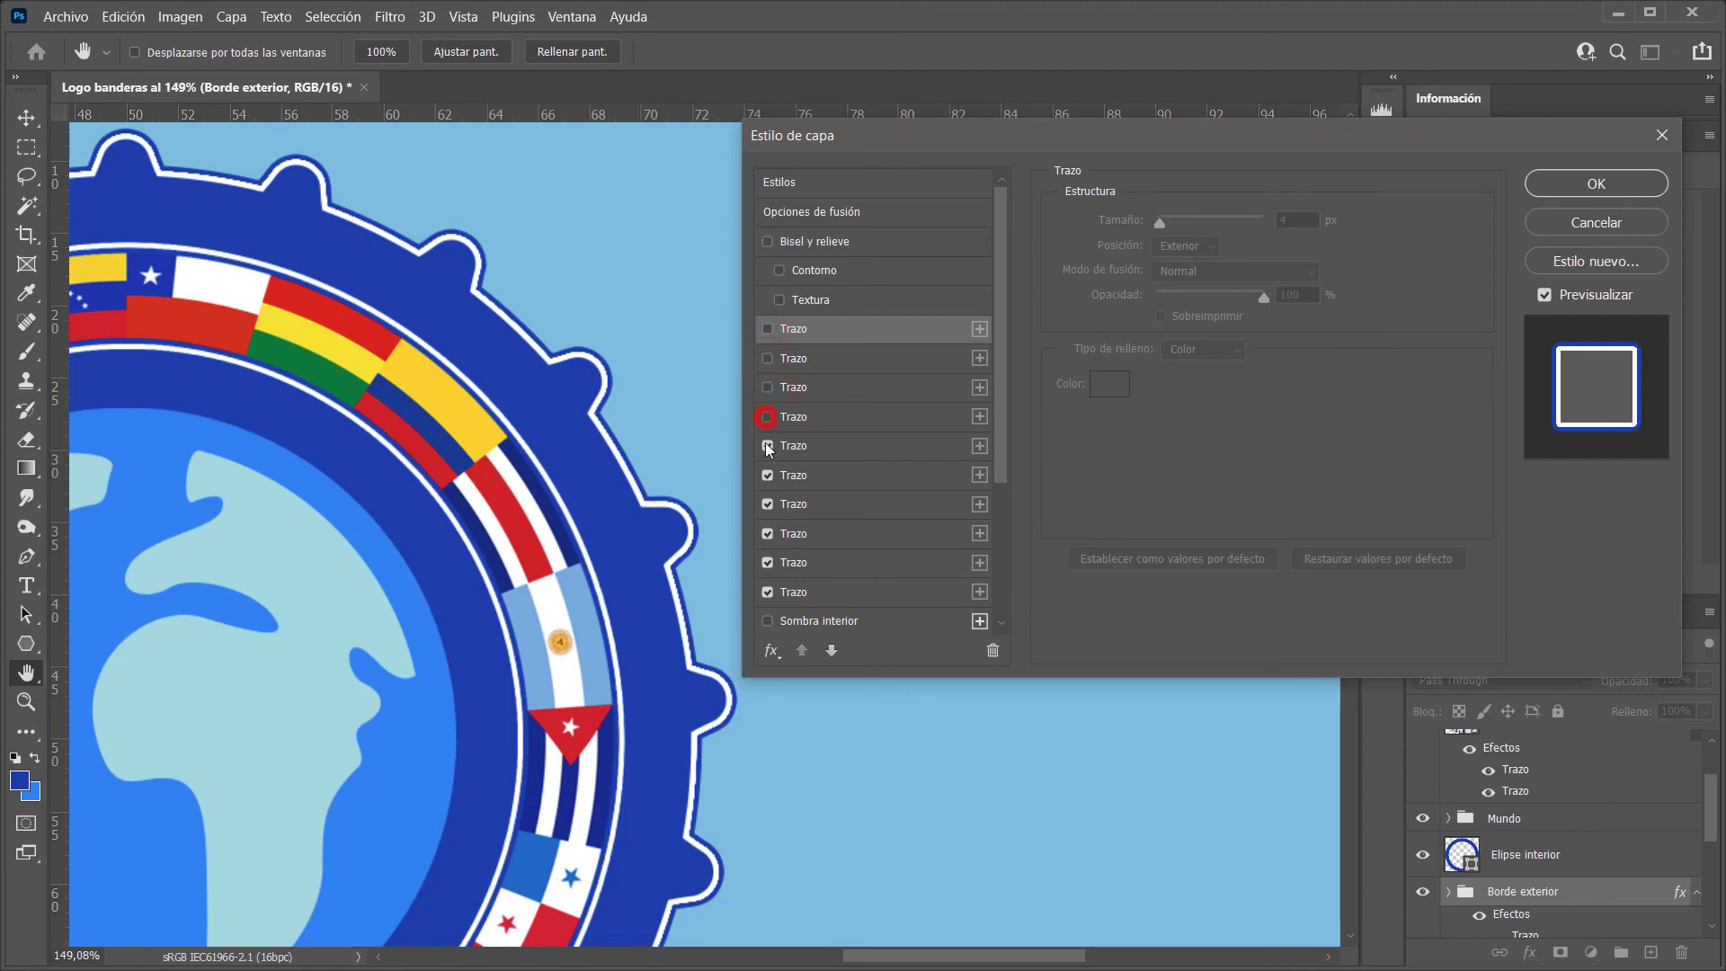
{"action": "left_click", "coordinate": [767, 474]}
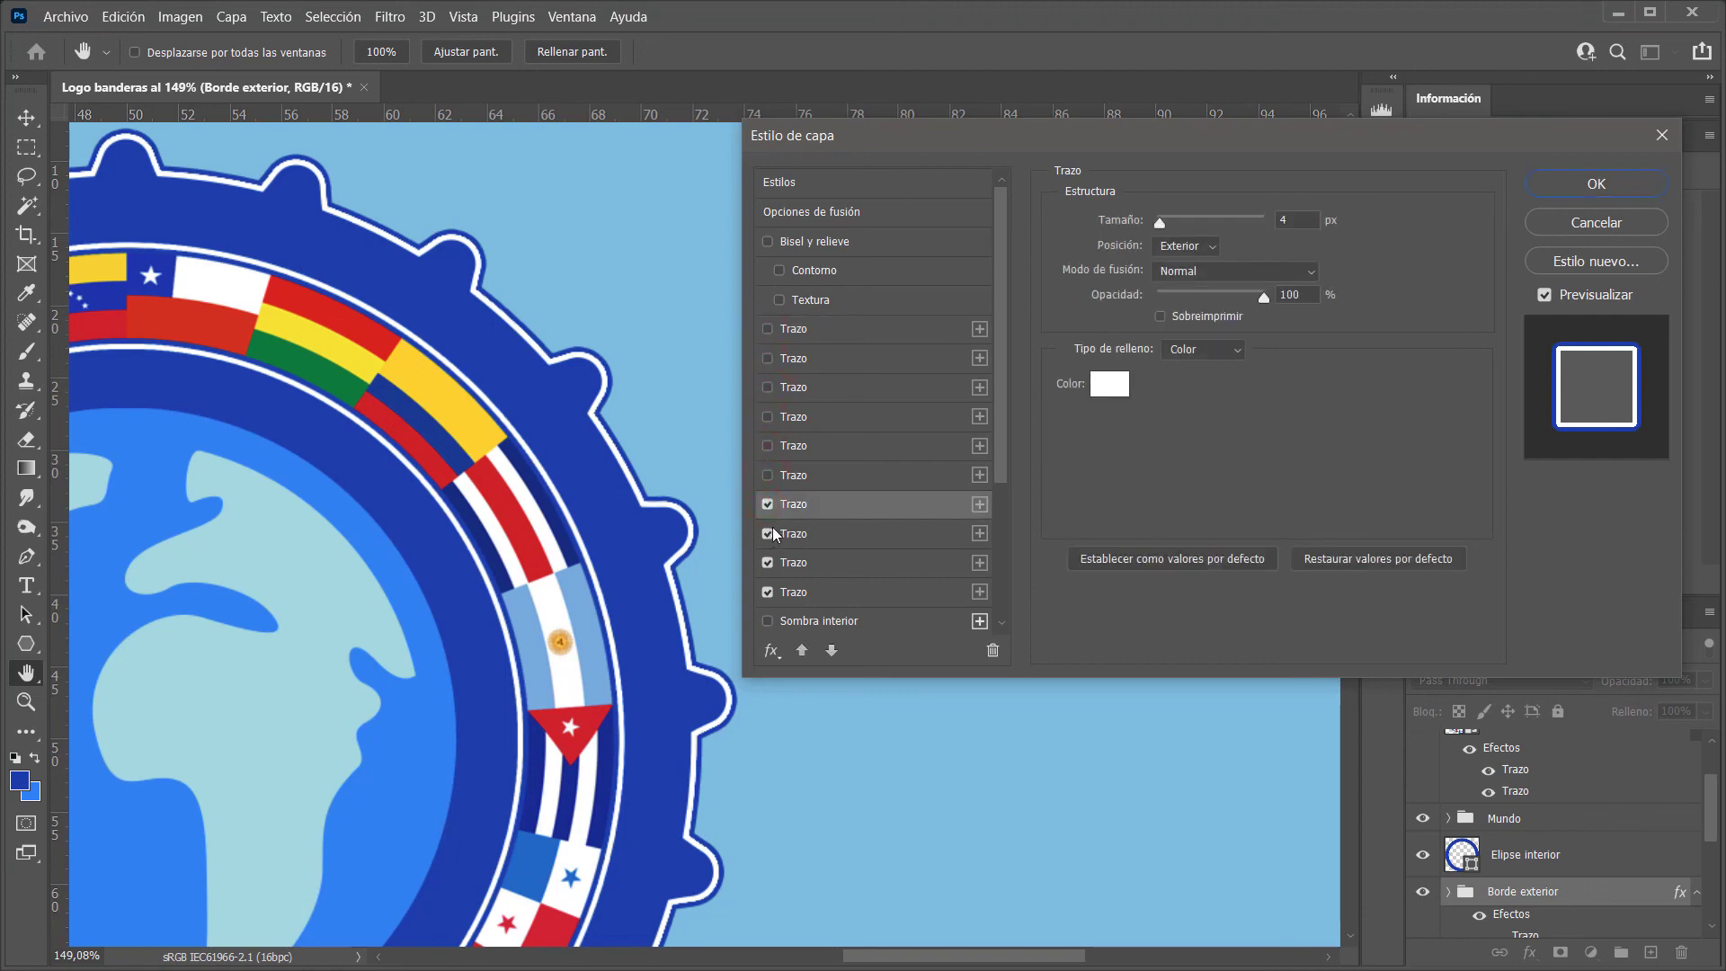
{"action": "left_click", "coordinate": [767, 533]}
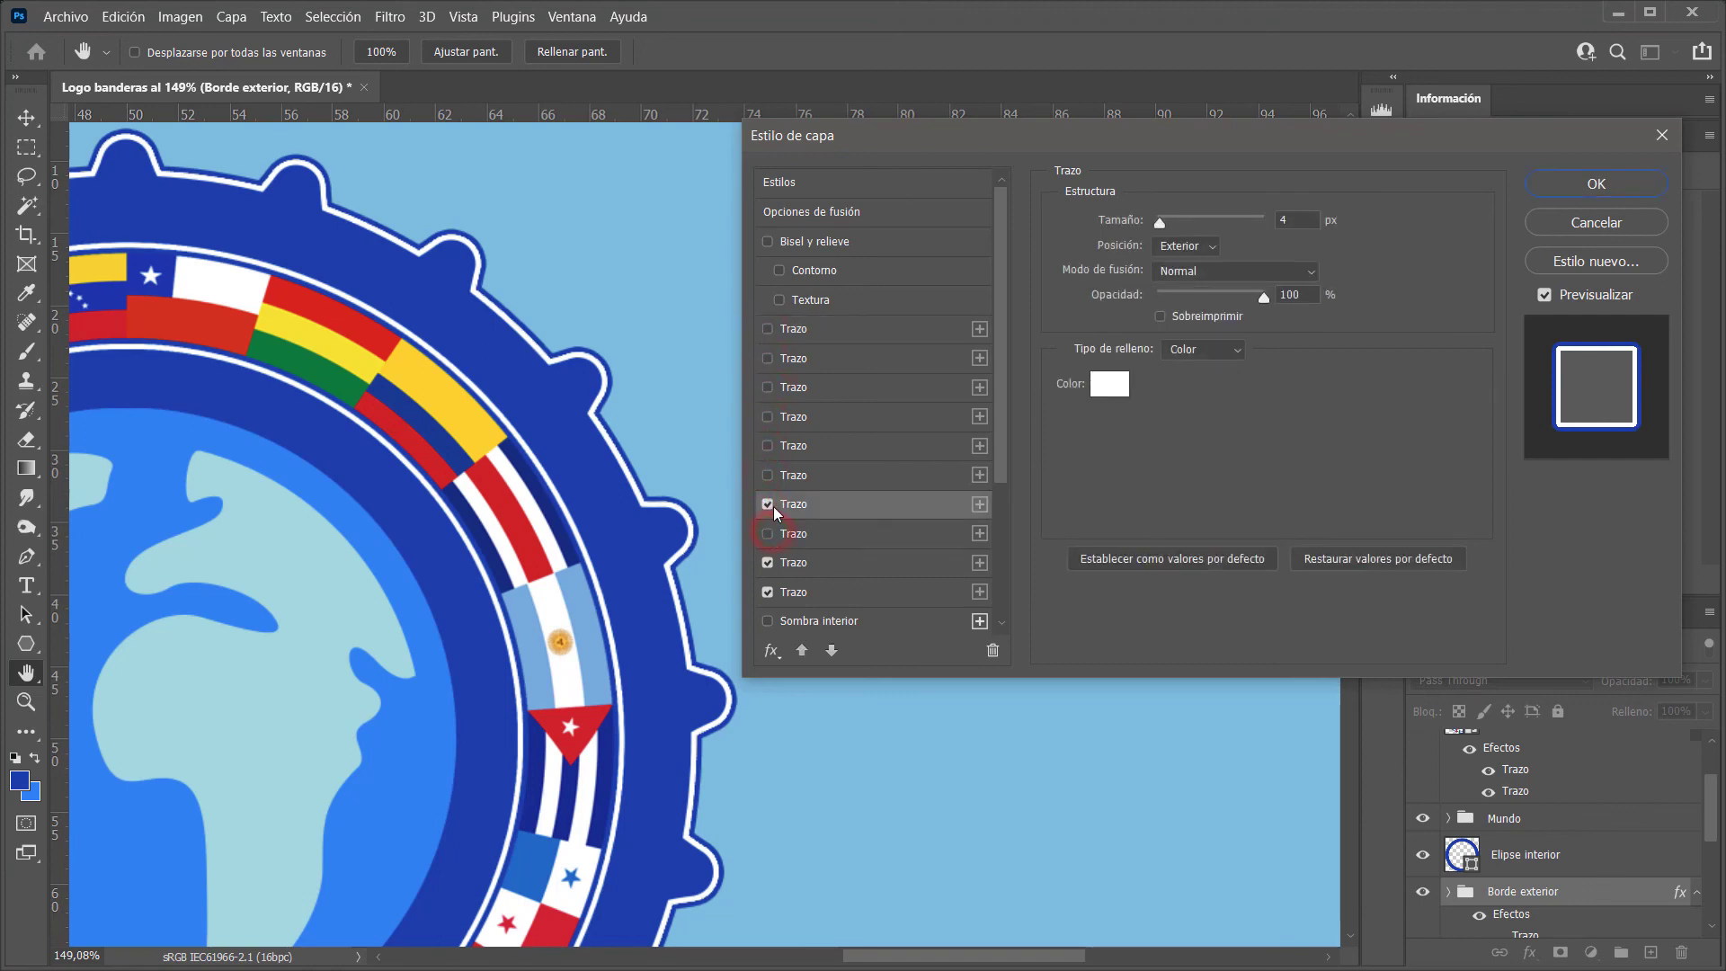
{"action": "left_click", "coordinate": [1591, 185]}
{"action": "key", "text": "ctrl+0"}
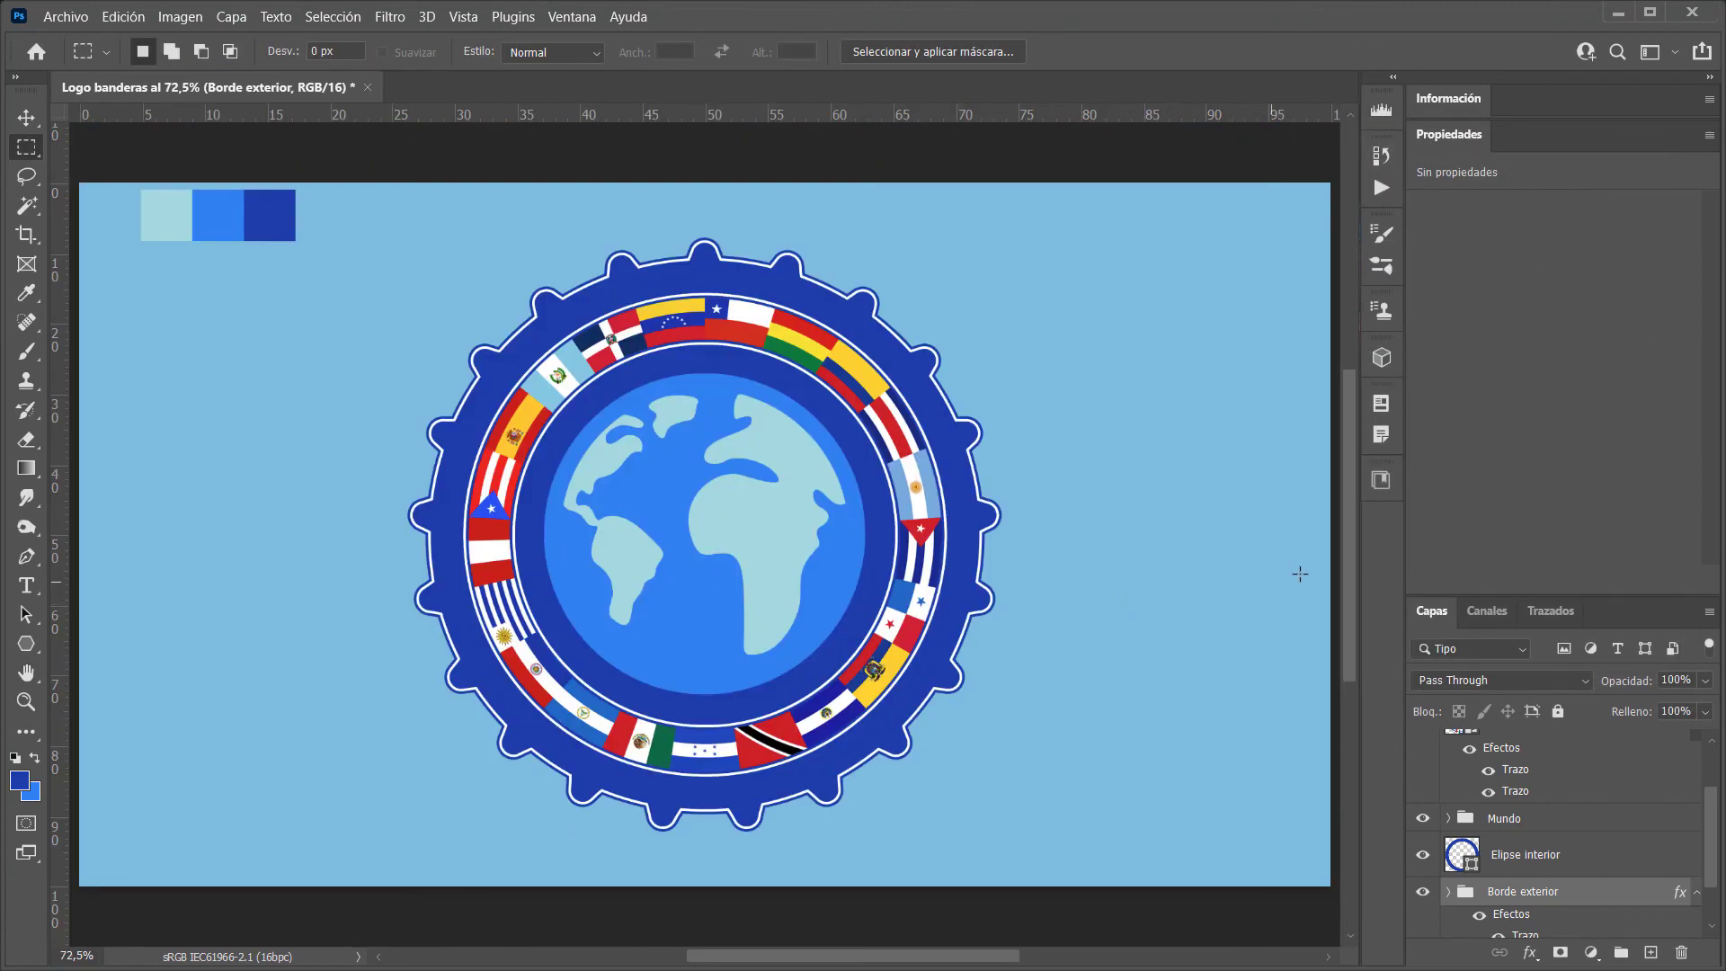
Add a new layer above Fondo and choose the blue gradient preset
{"action": "scroll", "coordinate": [1294, 630], "scroll_direction": "down", "scroll_amount": 1}
{"action": "scroll", "coordinate": [1618, 854], "scroll_direction": "down", "scroll_amount": 1}
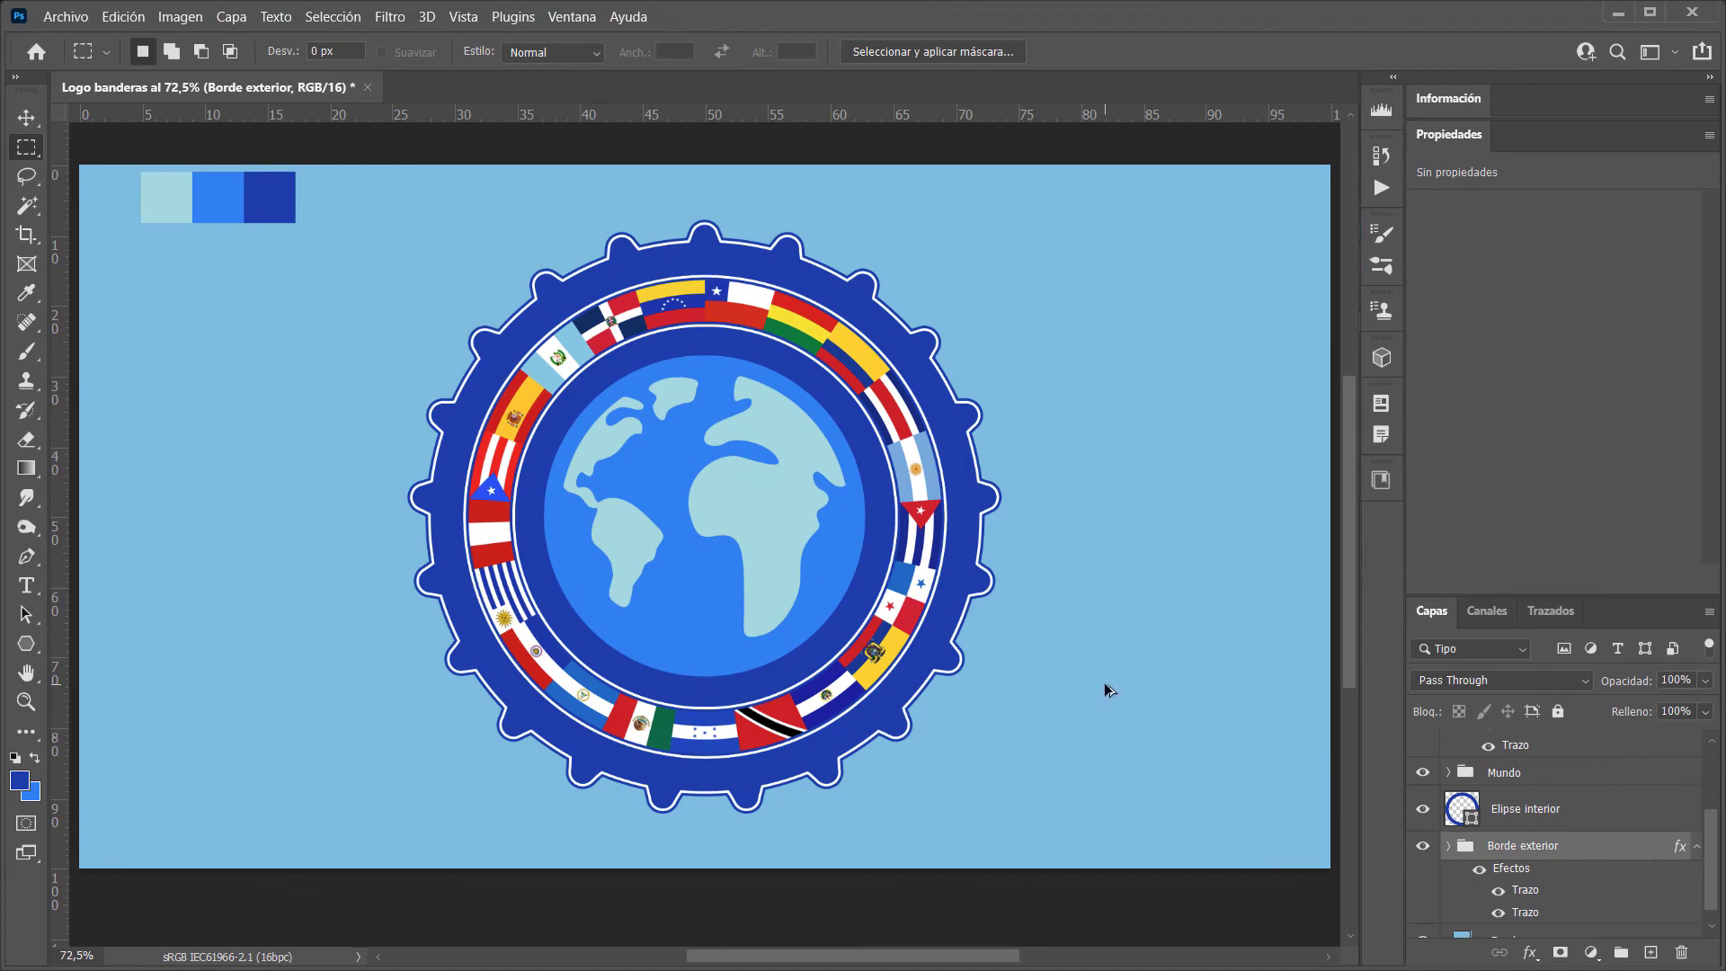
{"action": "scroll", "coordinate": [1105, 689], "scroll_direction": "up", "scroll_amount": 1}
{"action": "scroll", "coordinate": [1712, 863], "scroll_direction": "down", "scroll_amount": 1}
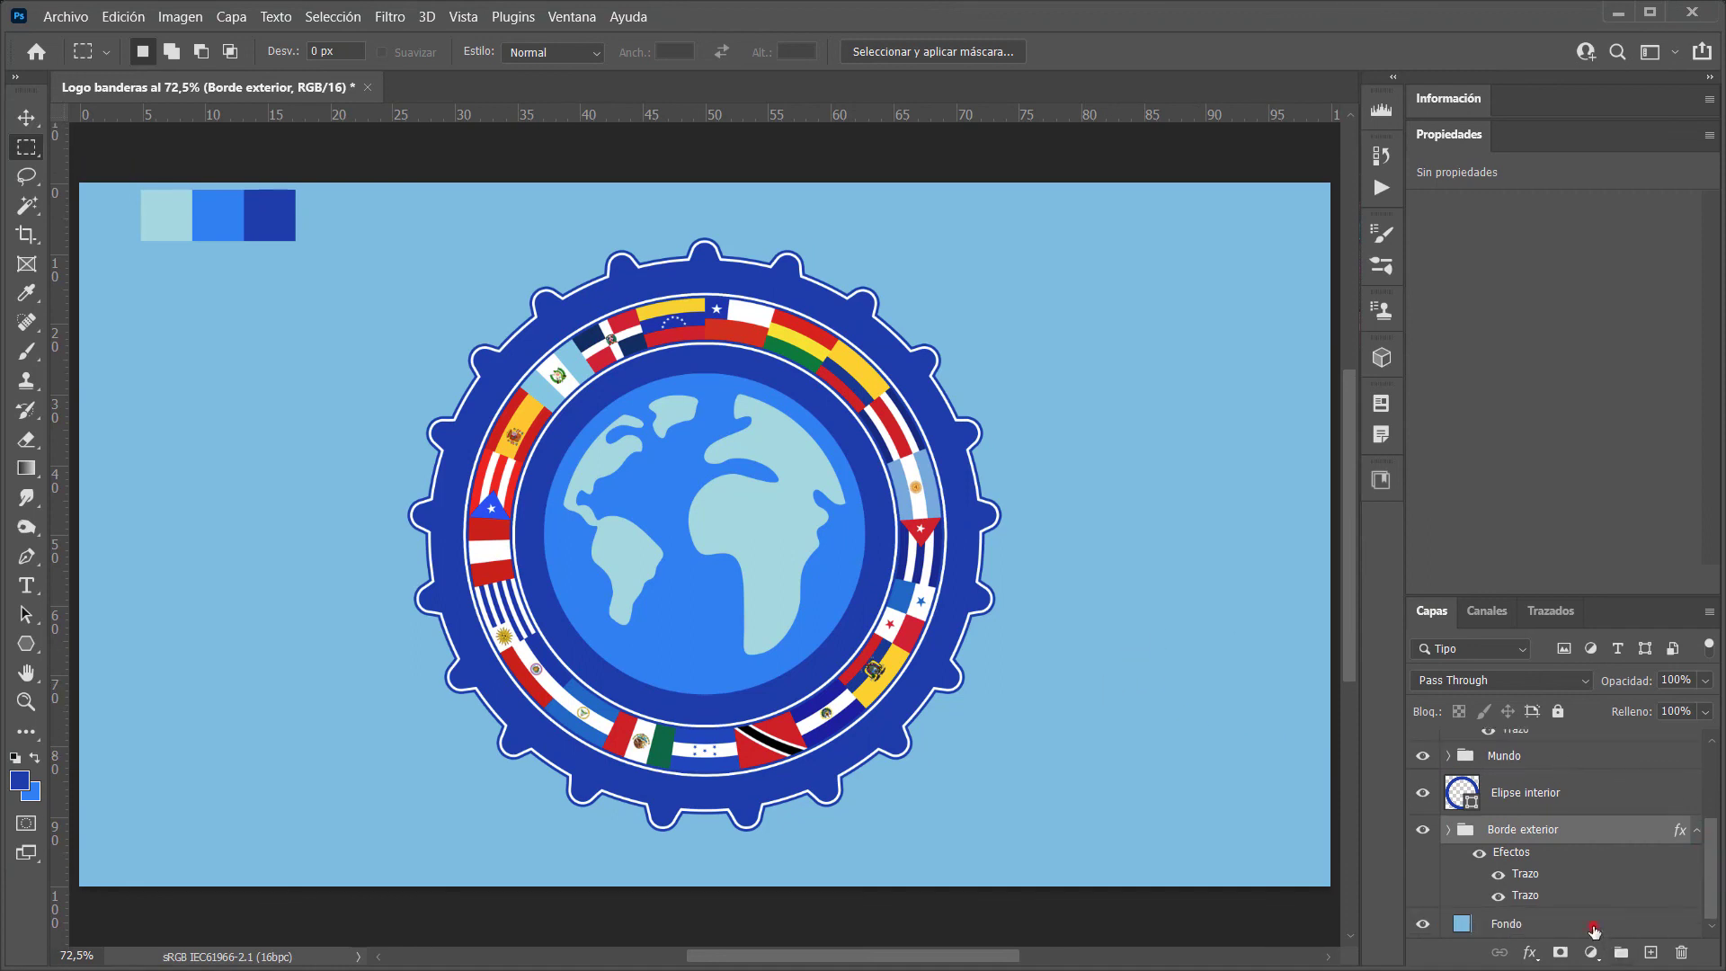
{"action": "left_click", "coordinate": [1591, 922]}
{"action": "left_click", "coordinate": [1651, 954]}
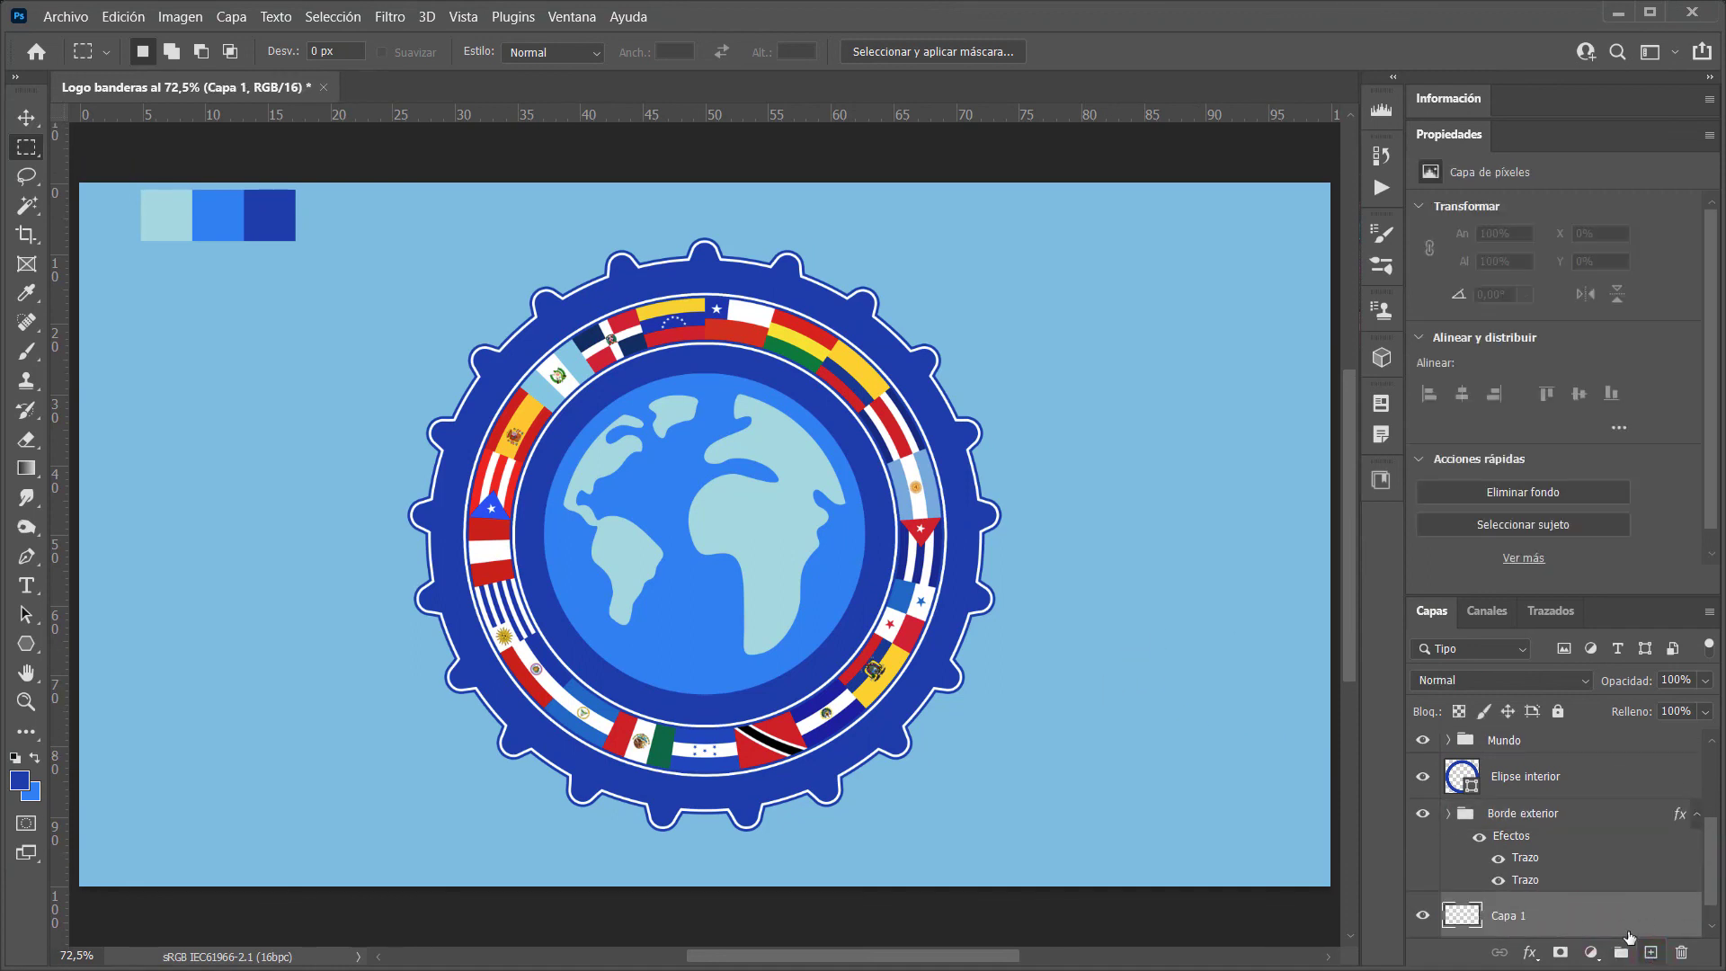
{"action": "key", "text": "g"}
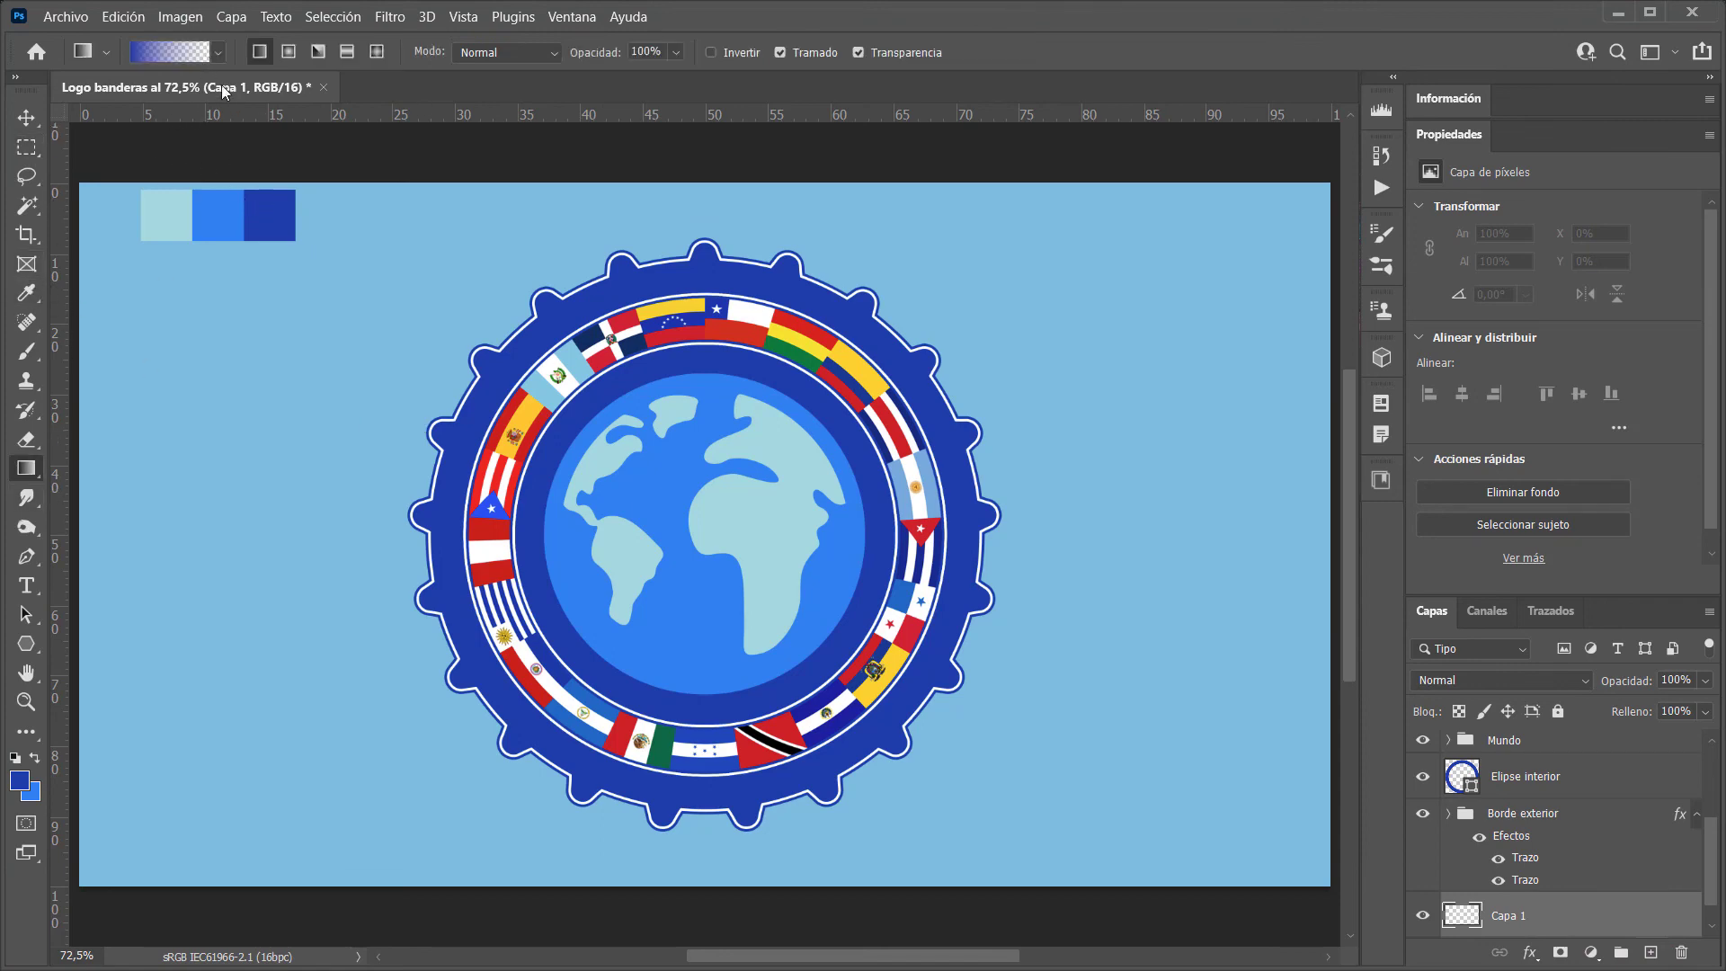
{"action": "left_click", "coordinate": [218, 53]}
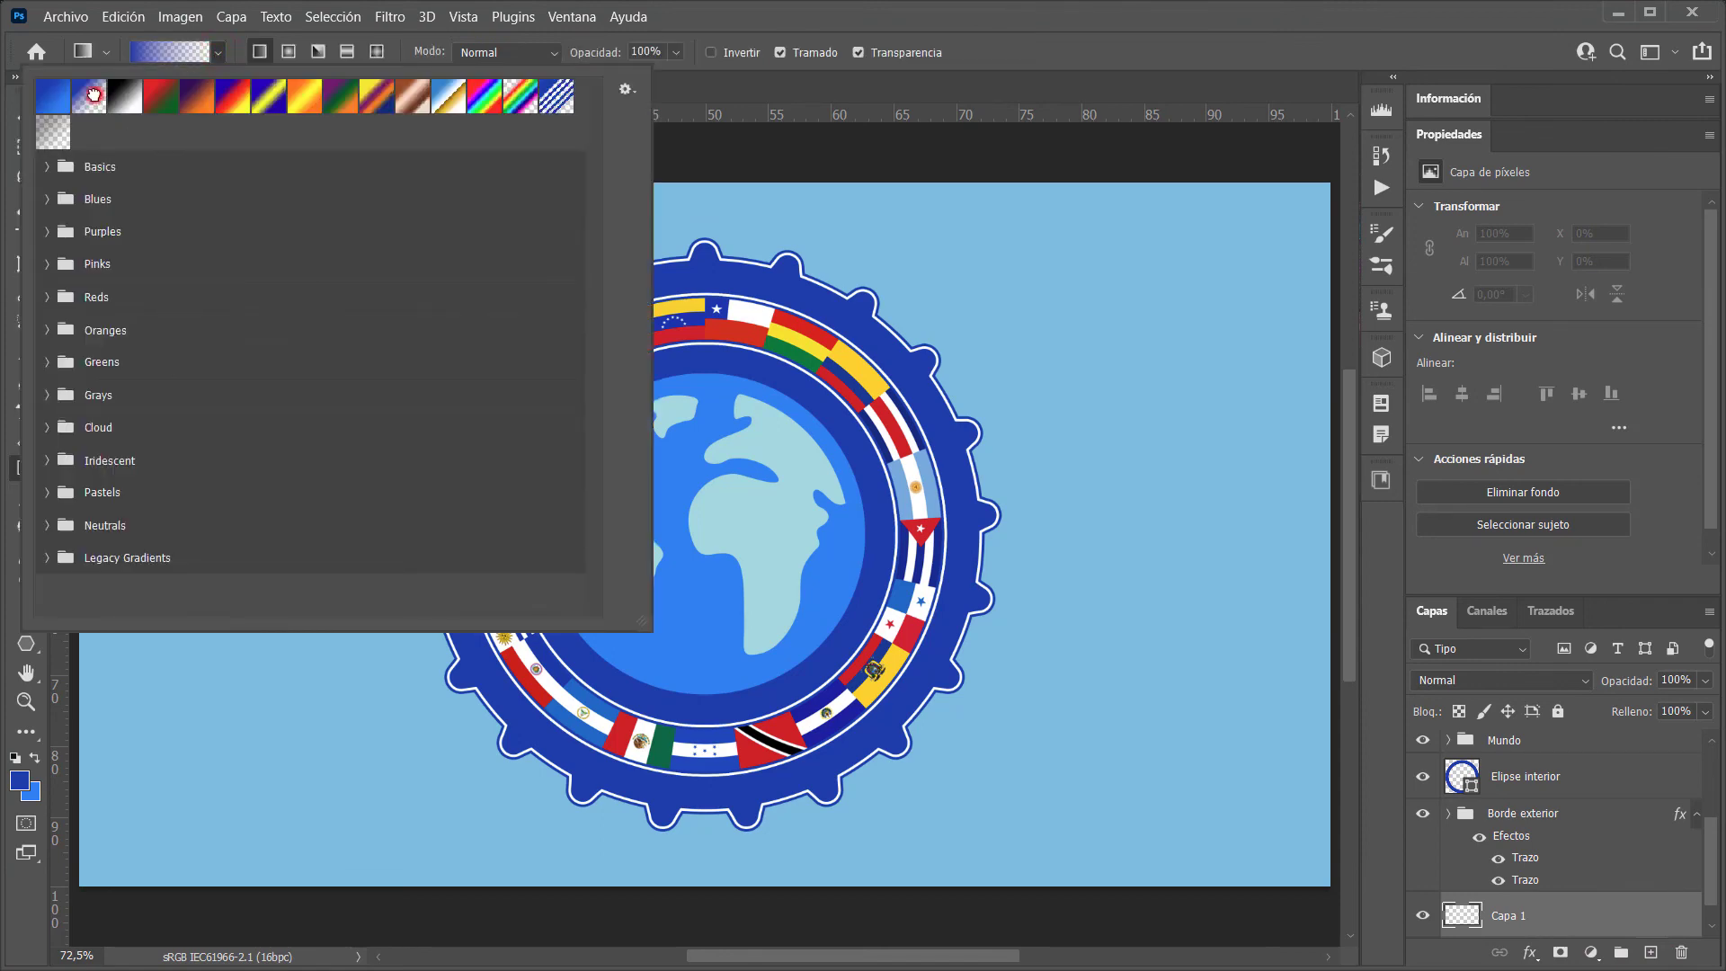
{"action": "left_click", "coordinate": [234, 53]}
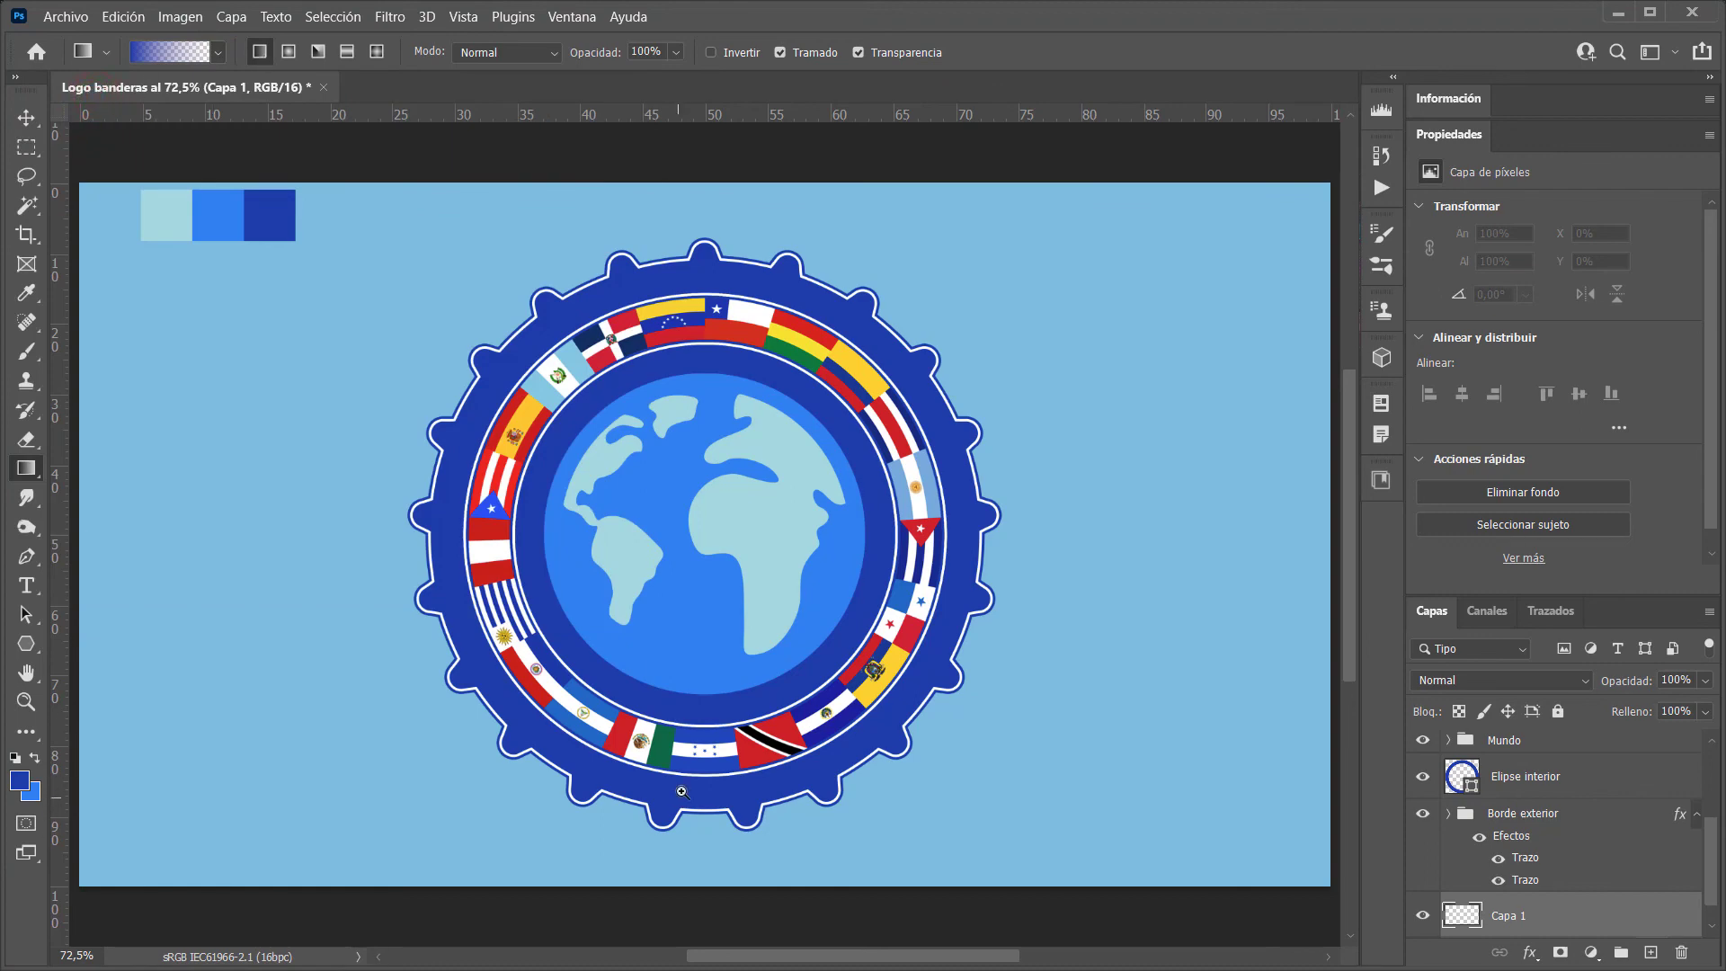
Hide the paleta_colores swatch layer
{"action": "scroll", "coordinate": [682, 791], "scroll_direction": "down", "scroll_amount": 4}
{"action": "scroll", "coordinate": [1494, 840], "scroll_direction": "up", "scroll_amount": 3}
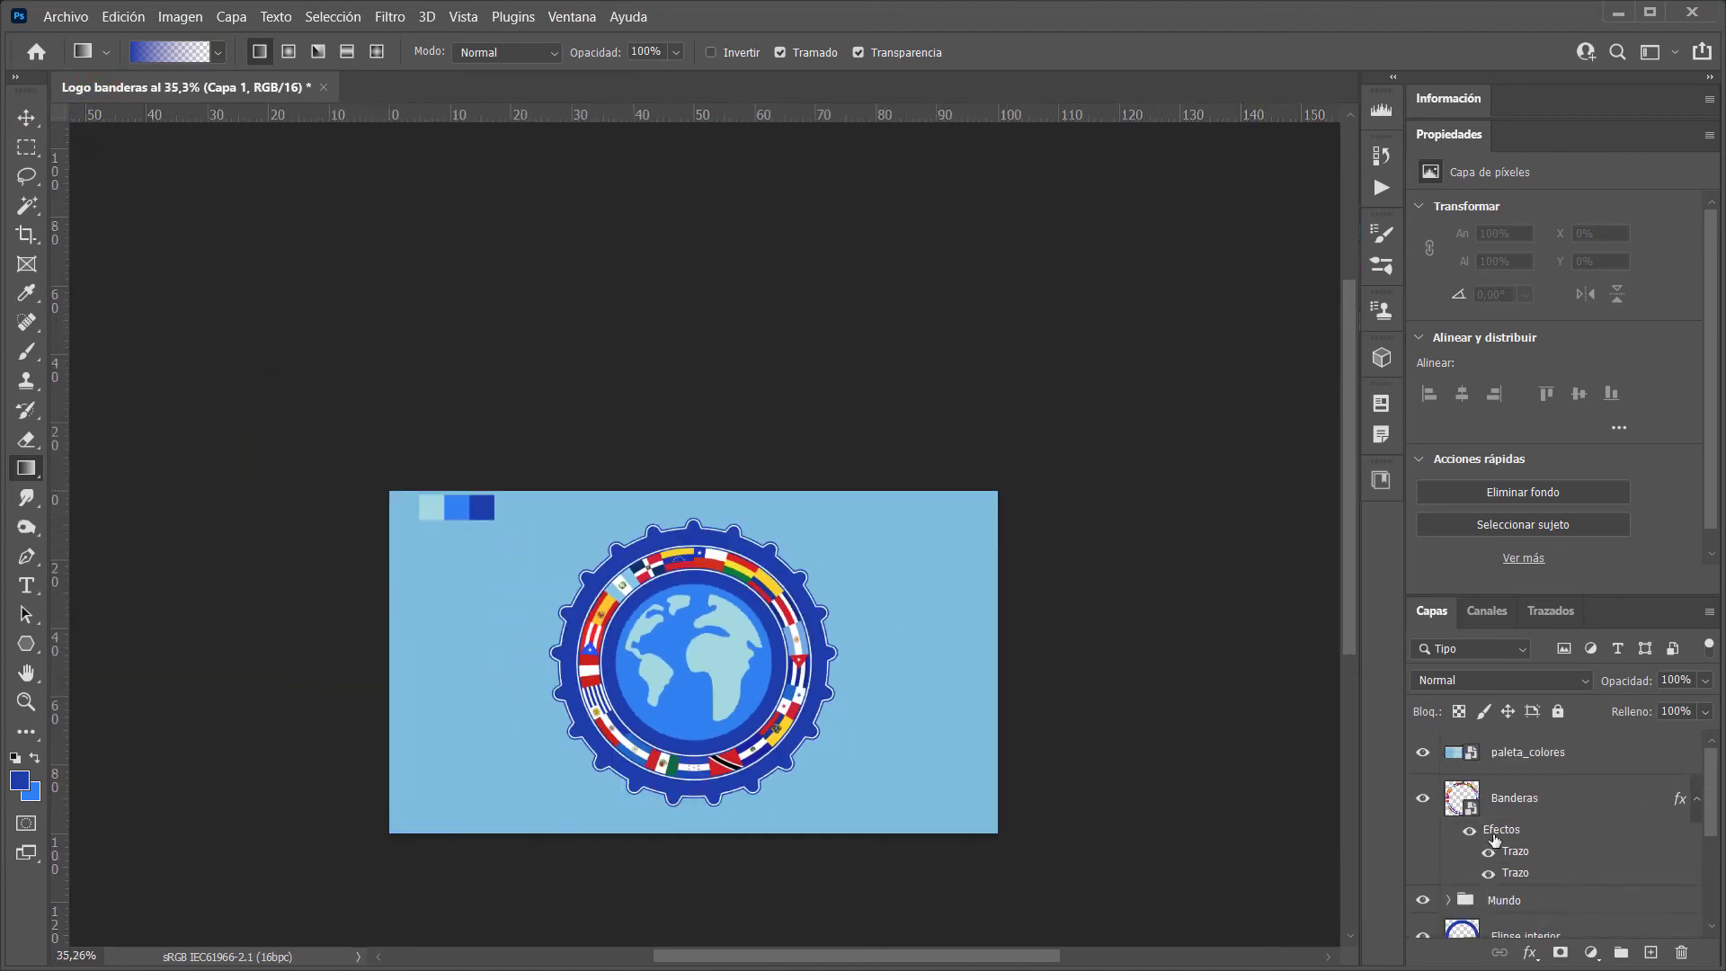
{"action": "left_click", "coordinate": [1422, 753]}
{"action": "scroll", "coordinate": [1548, 907], "scroll_direction": "down", "scroll_amount": 3}
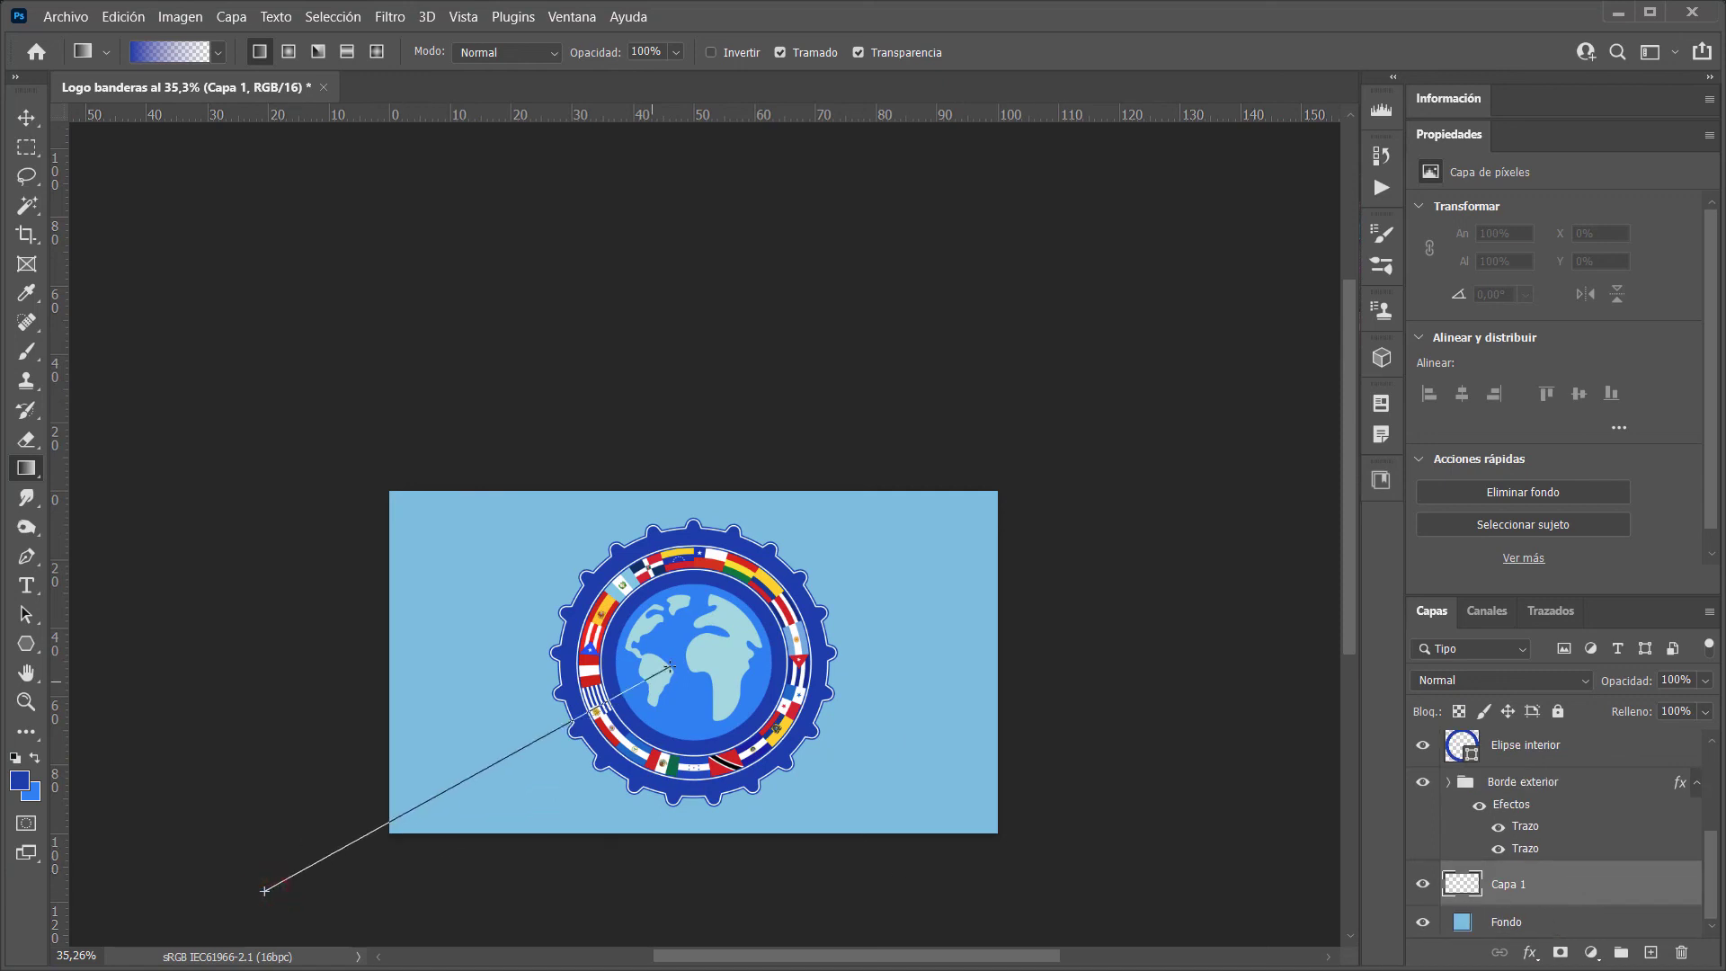
Draw a linear blue gradient on Capa 1 from bottom-left toward the centre
{"action": "left_click_drag", "start_coordinate": [284, 887], "coordinate": [689, 659]}
{"action": "left_click_drag", "start_coordinate": [1107, 421], "coordinate": [821, 605]}
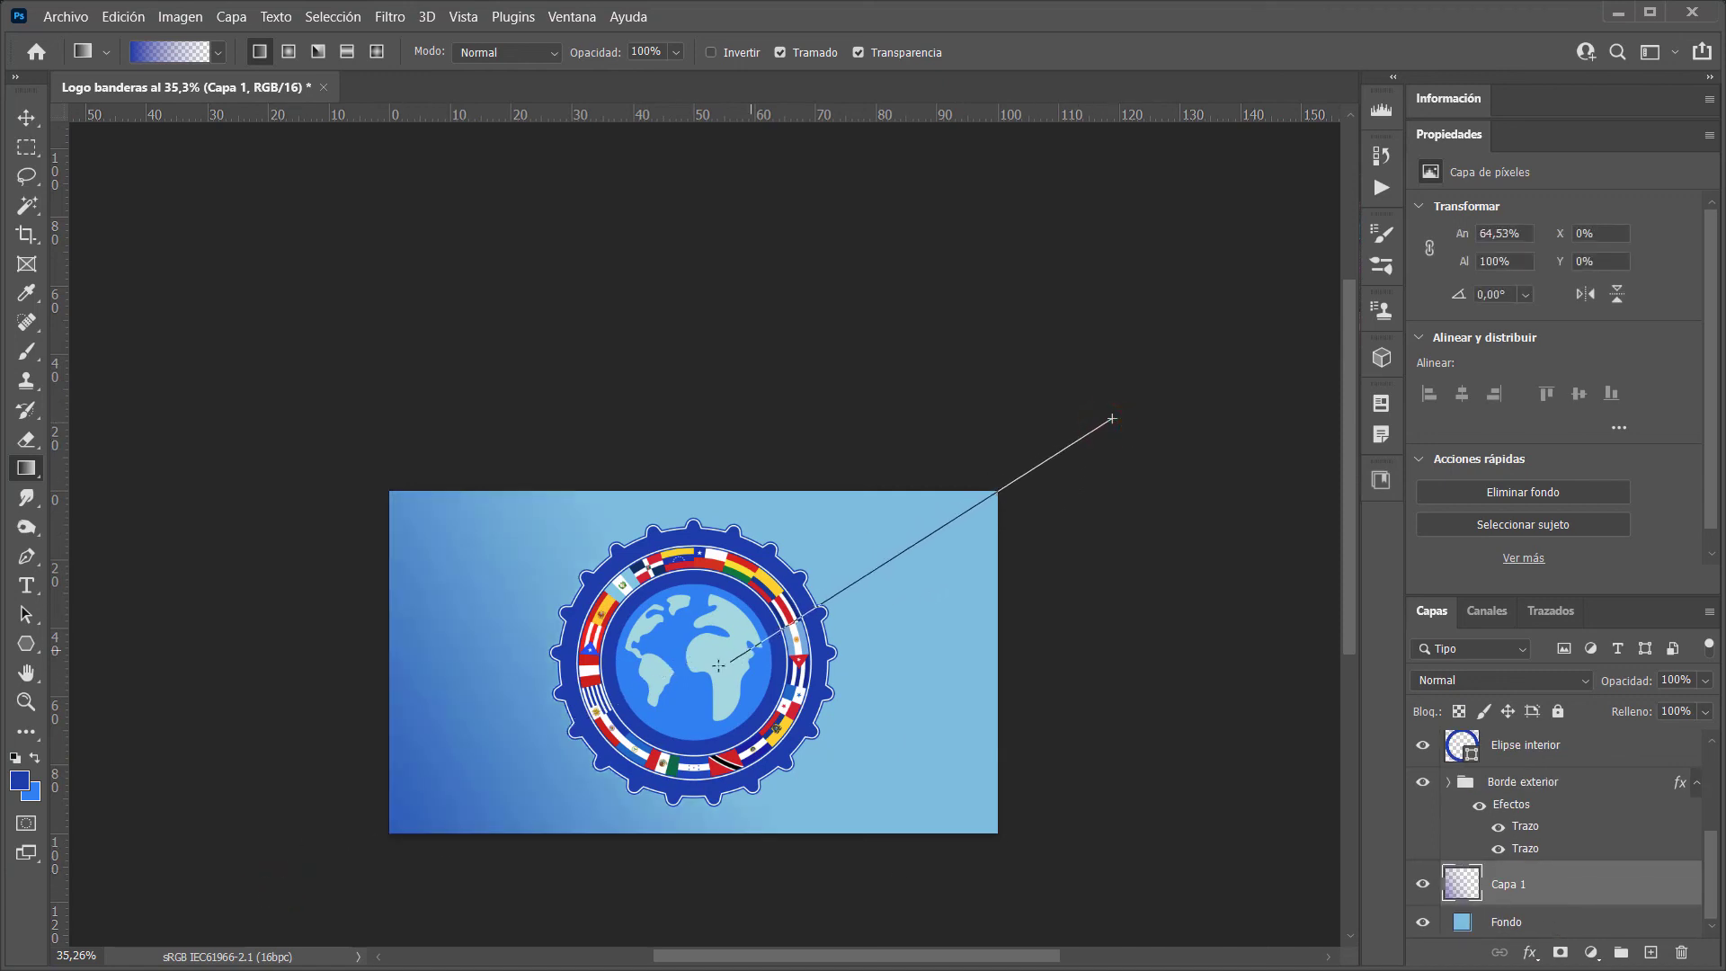
{"action": "left_click_drag", "start_coordinate": [342, 869], "coordinate": [620, 674]}
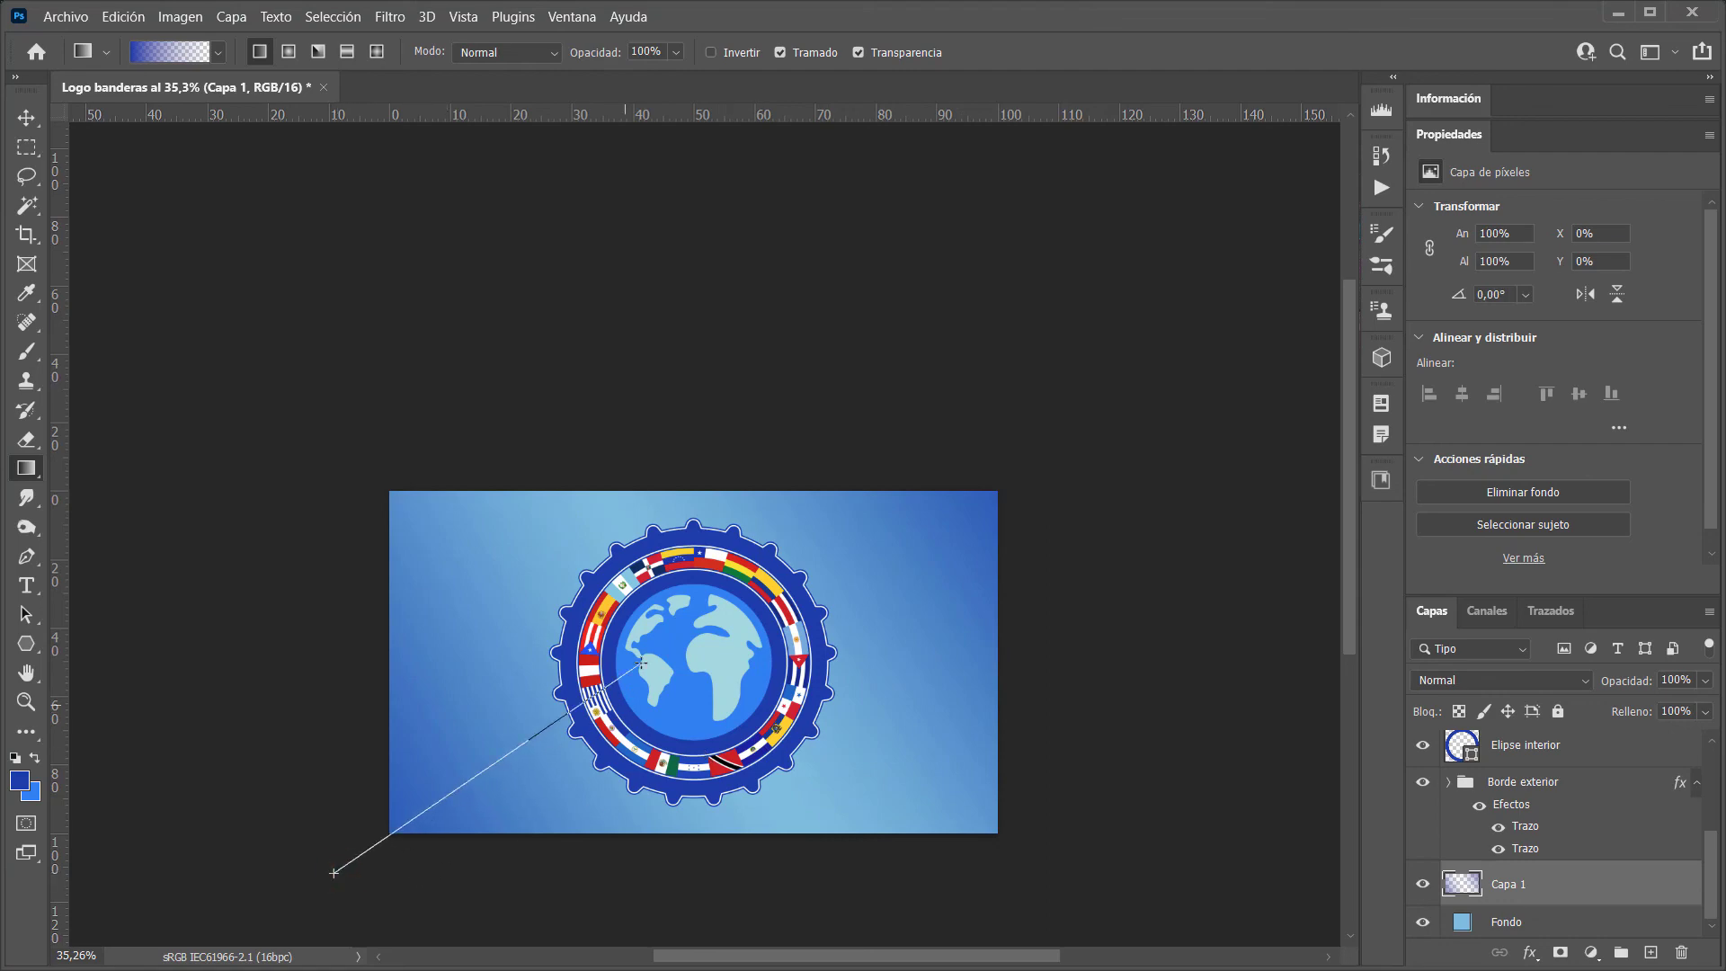
{"action": "scroll", "coordinate": [836, 686], "scroll_direction": "up", "scroll_amount": 2}
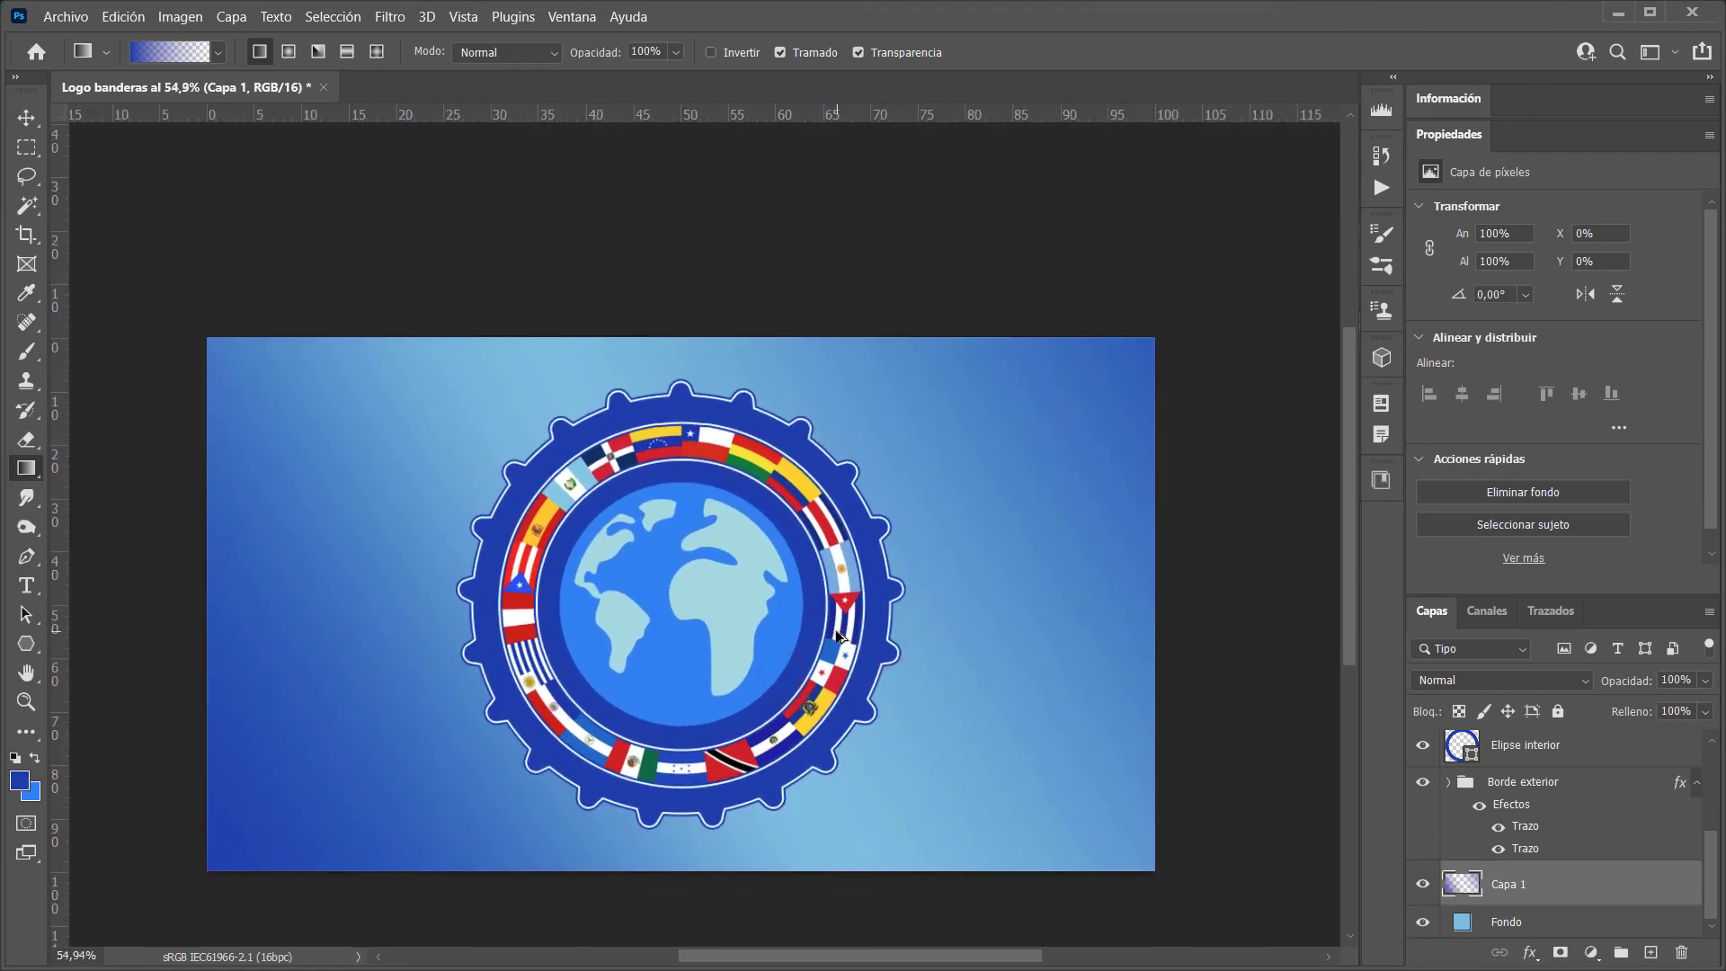
{"action": "scroll", "coordinate": [839, 635], "scroll_direction": "up", "scroll_amount": 1}
{"action": "left_click", "coordinate": [1696, 781]}
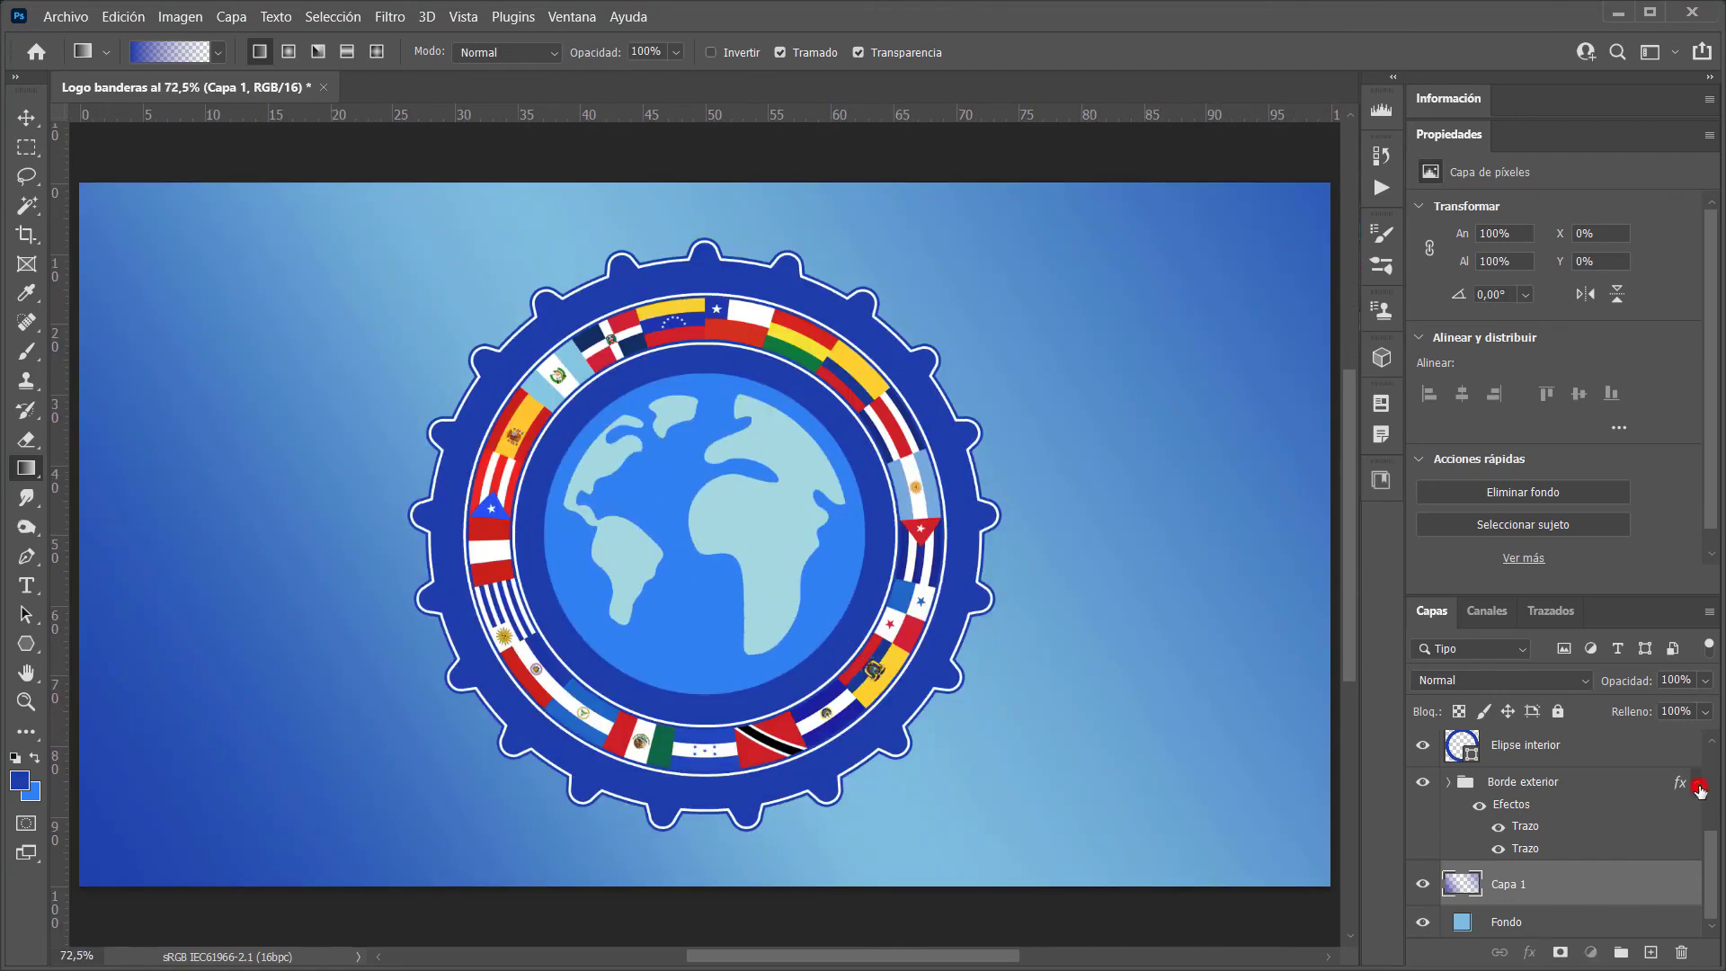
{"action": "scroll", "coordinate": [1711, 818], "scroll_direction": "up", "scroll_amount": 1}
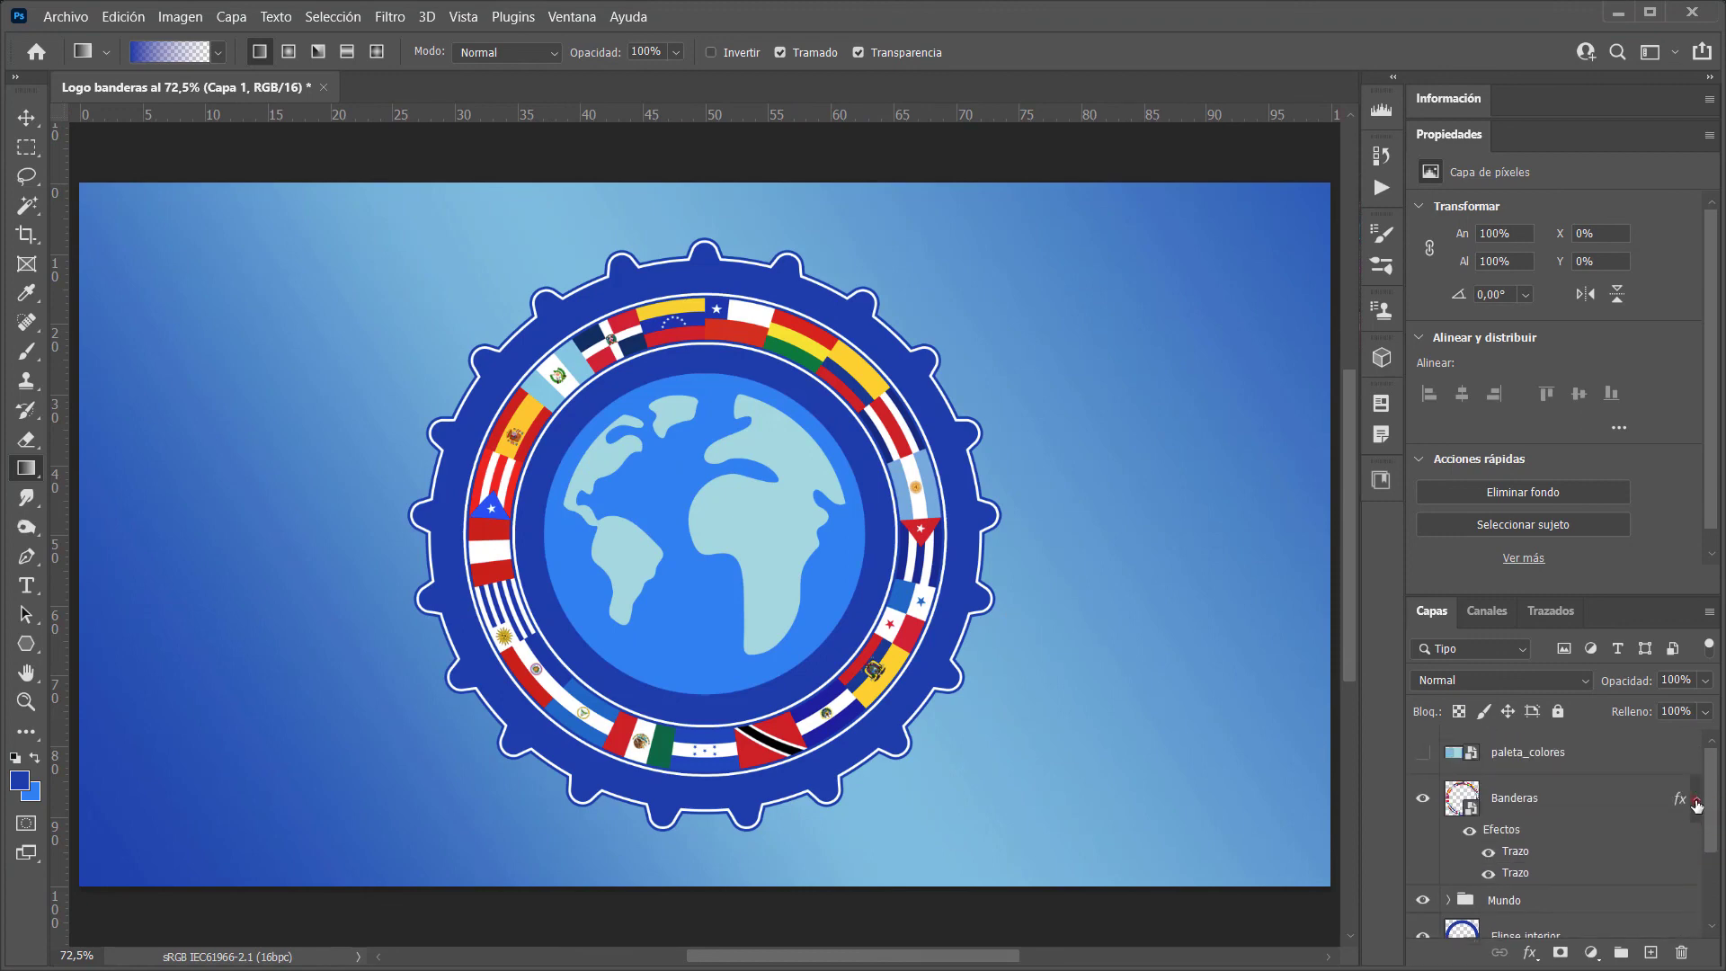
{"action": "scroll", "coordinate": [1708, 813], "scroll_direction": "up", "scroll_amount": 1}
{"action": "scroll", "coordinate": [1715, 843], "scroll_direction": "down", "scroll_amount": 1}
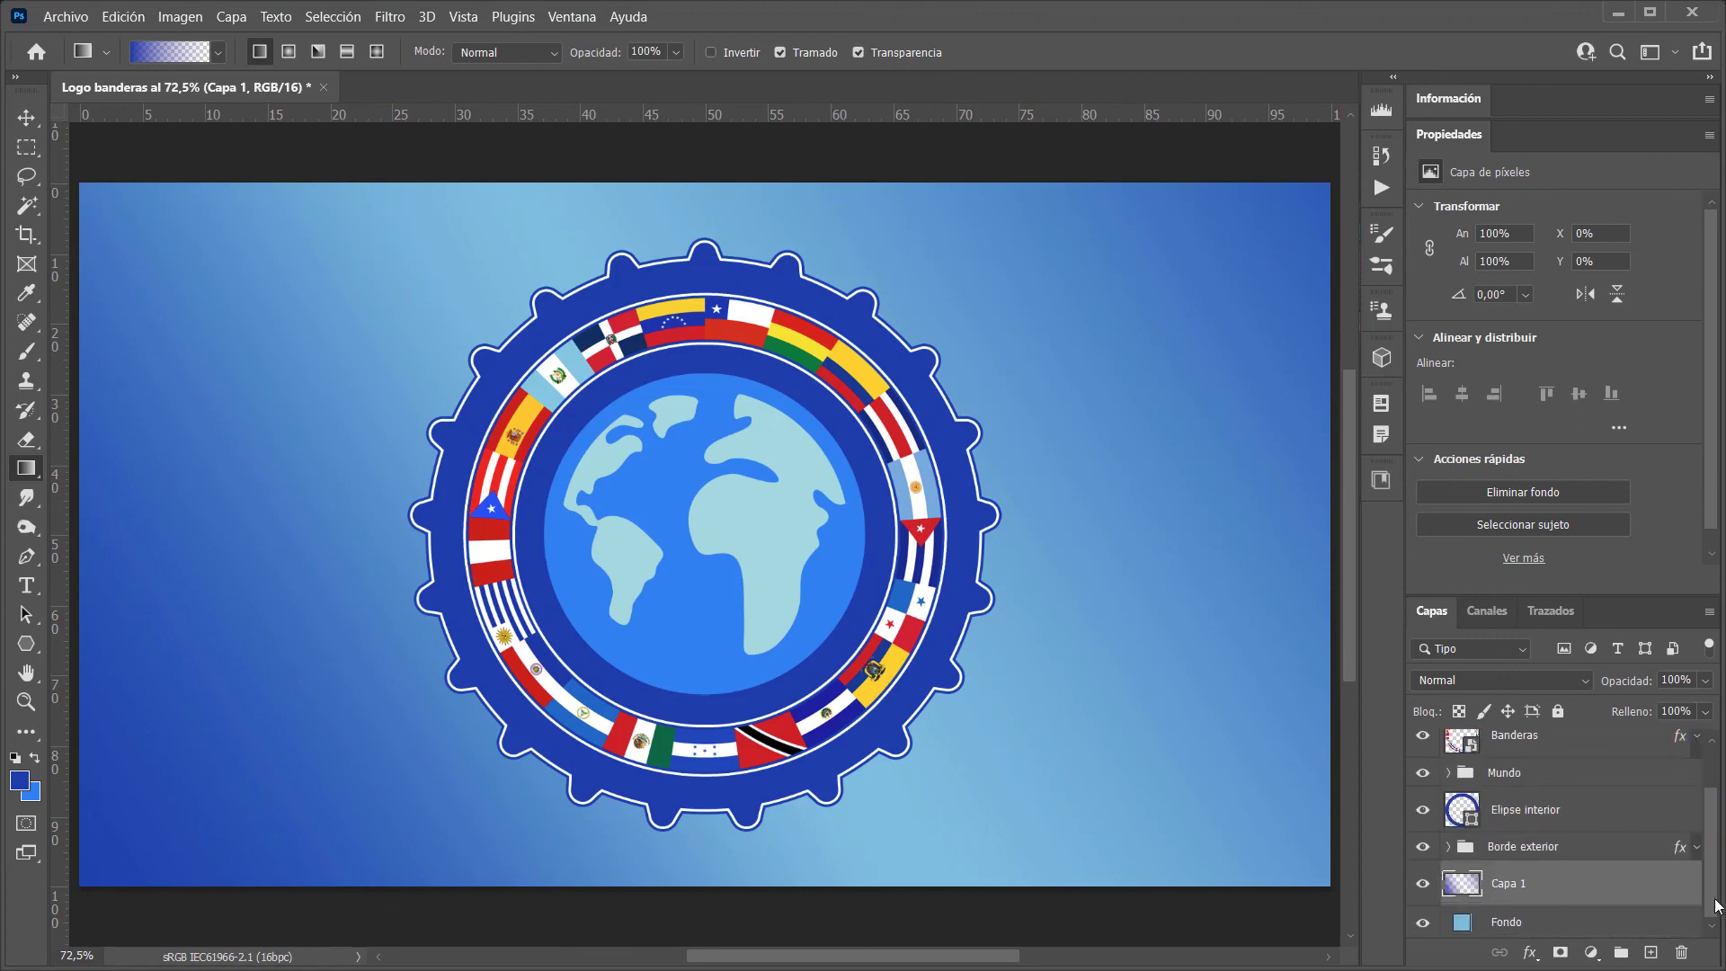